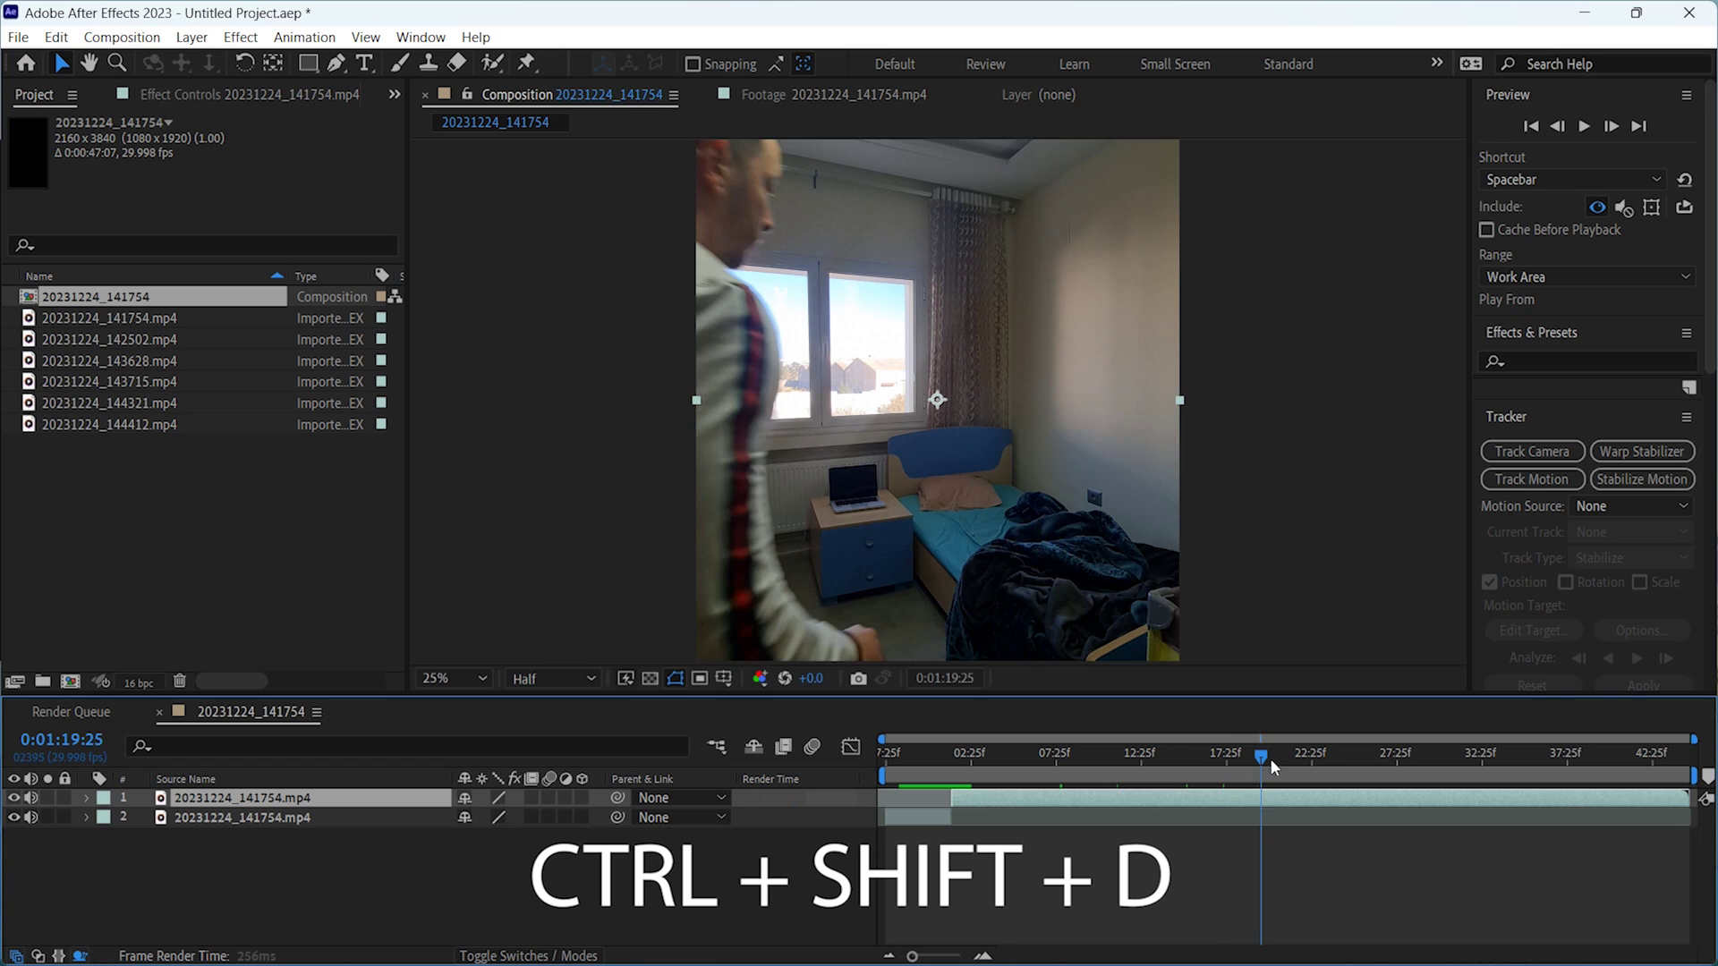
# - Split the top clip at 0:01:24:22 and select its middle segment
pyautogui.click(1344, 759)
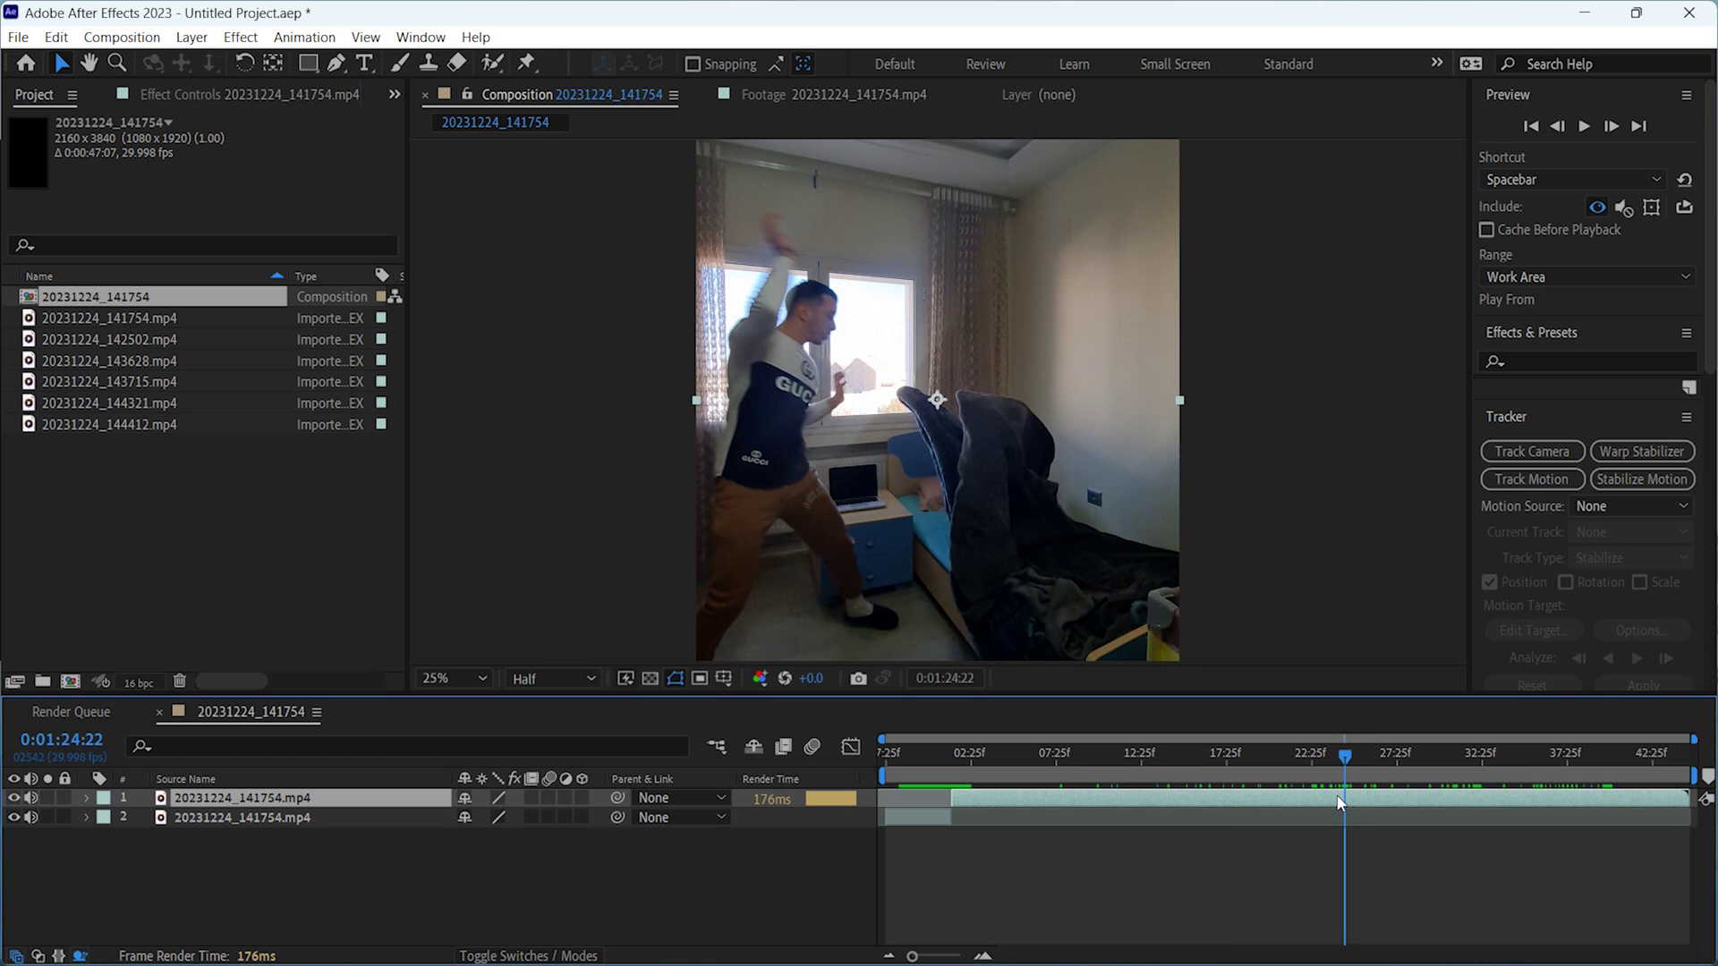
pyautogui.hotkey('ctrl', 'shift', 'd')
pyautogui.click(1328, 819)
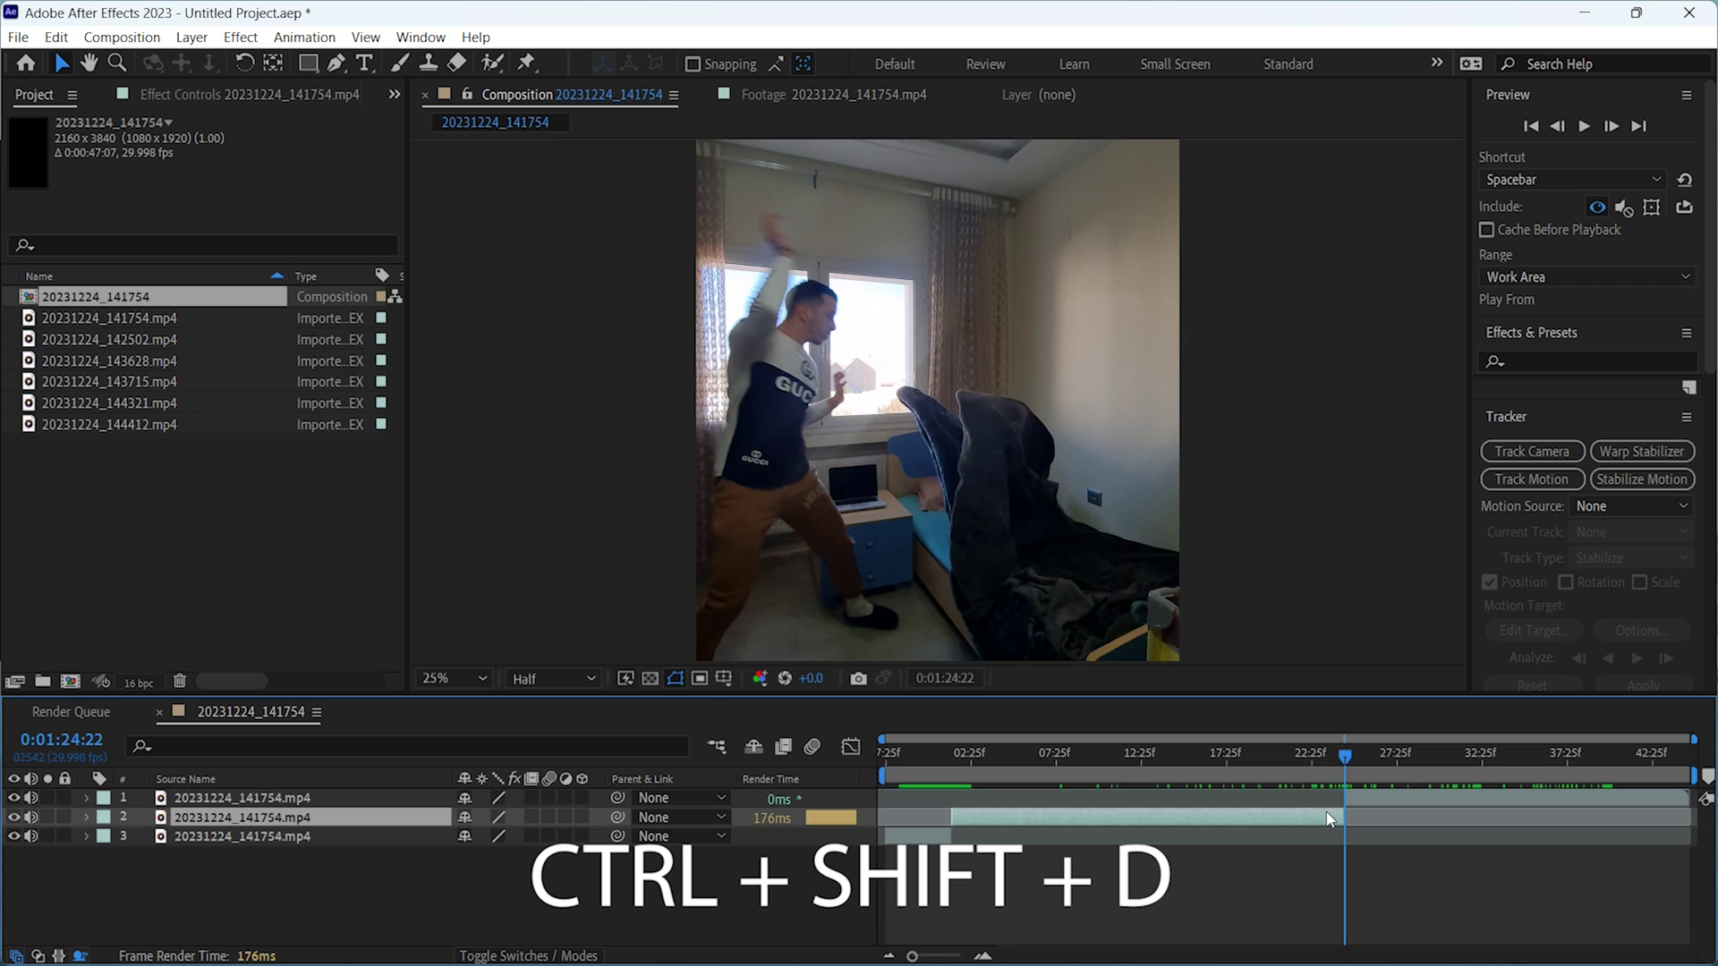
# - Freeze the middle clip segment on its frame at 0:01:03:26
pyautogui.moveTo(1349, 760); pyautogui.dragTo(984, 752)
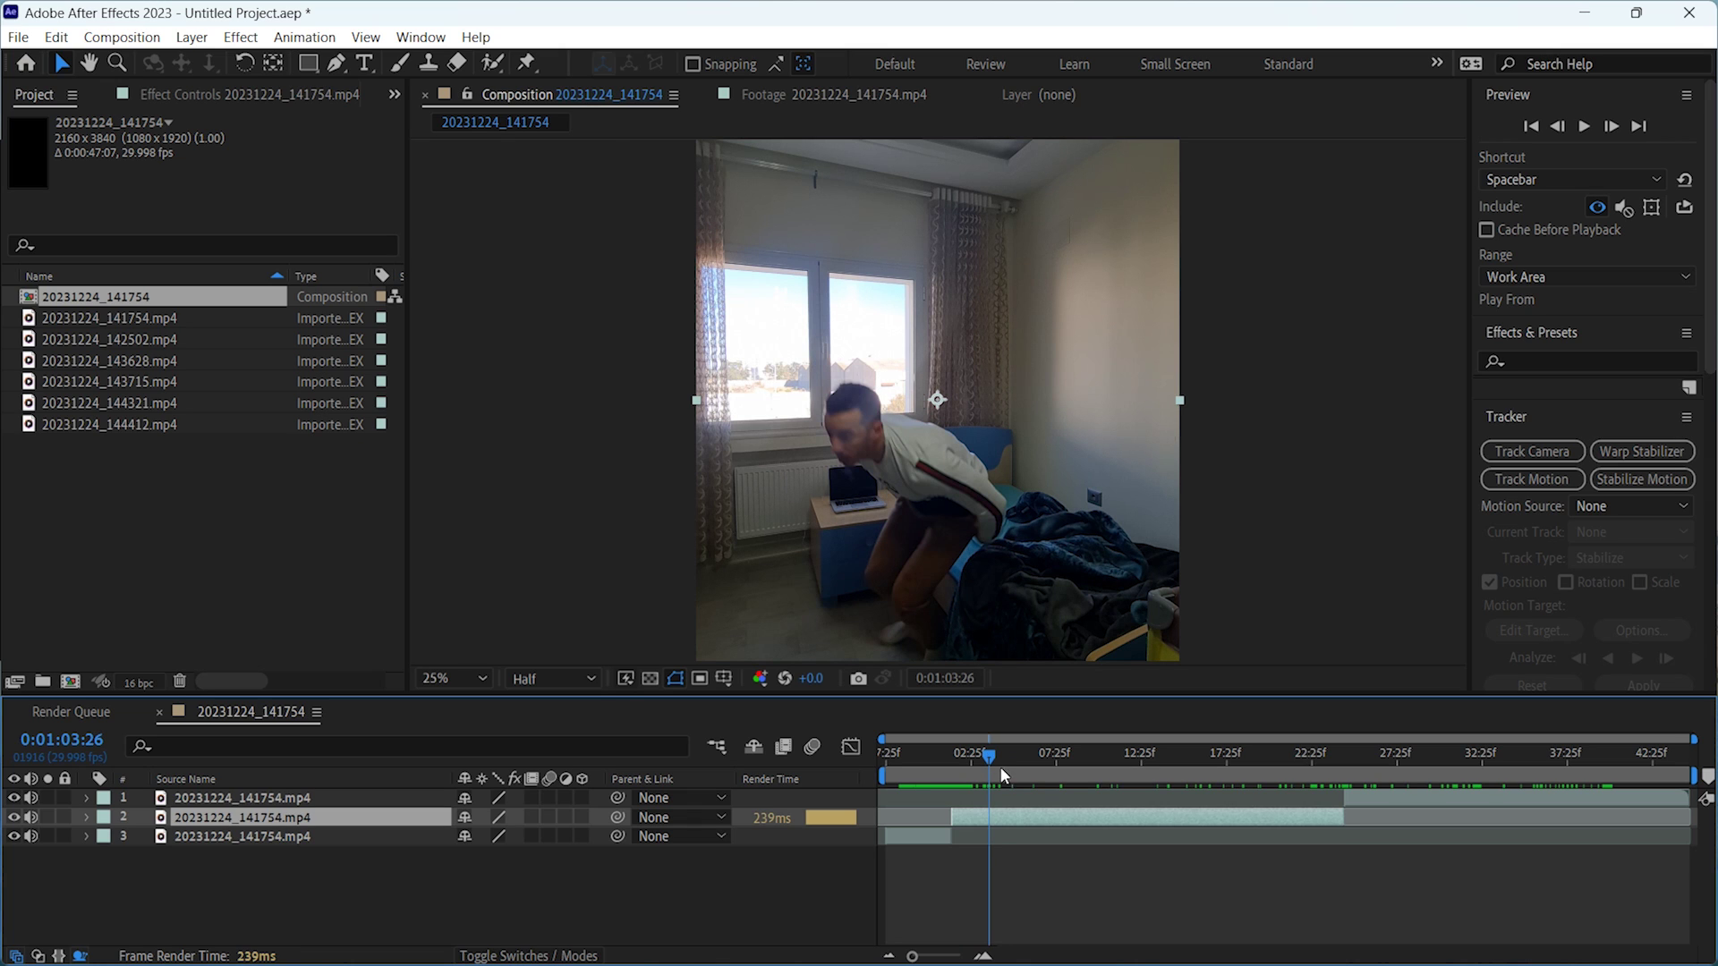
pyautogui.rightClick(1006, 816)
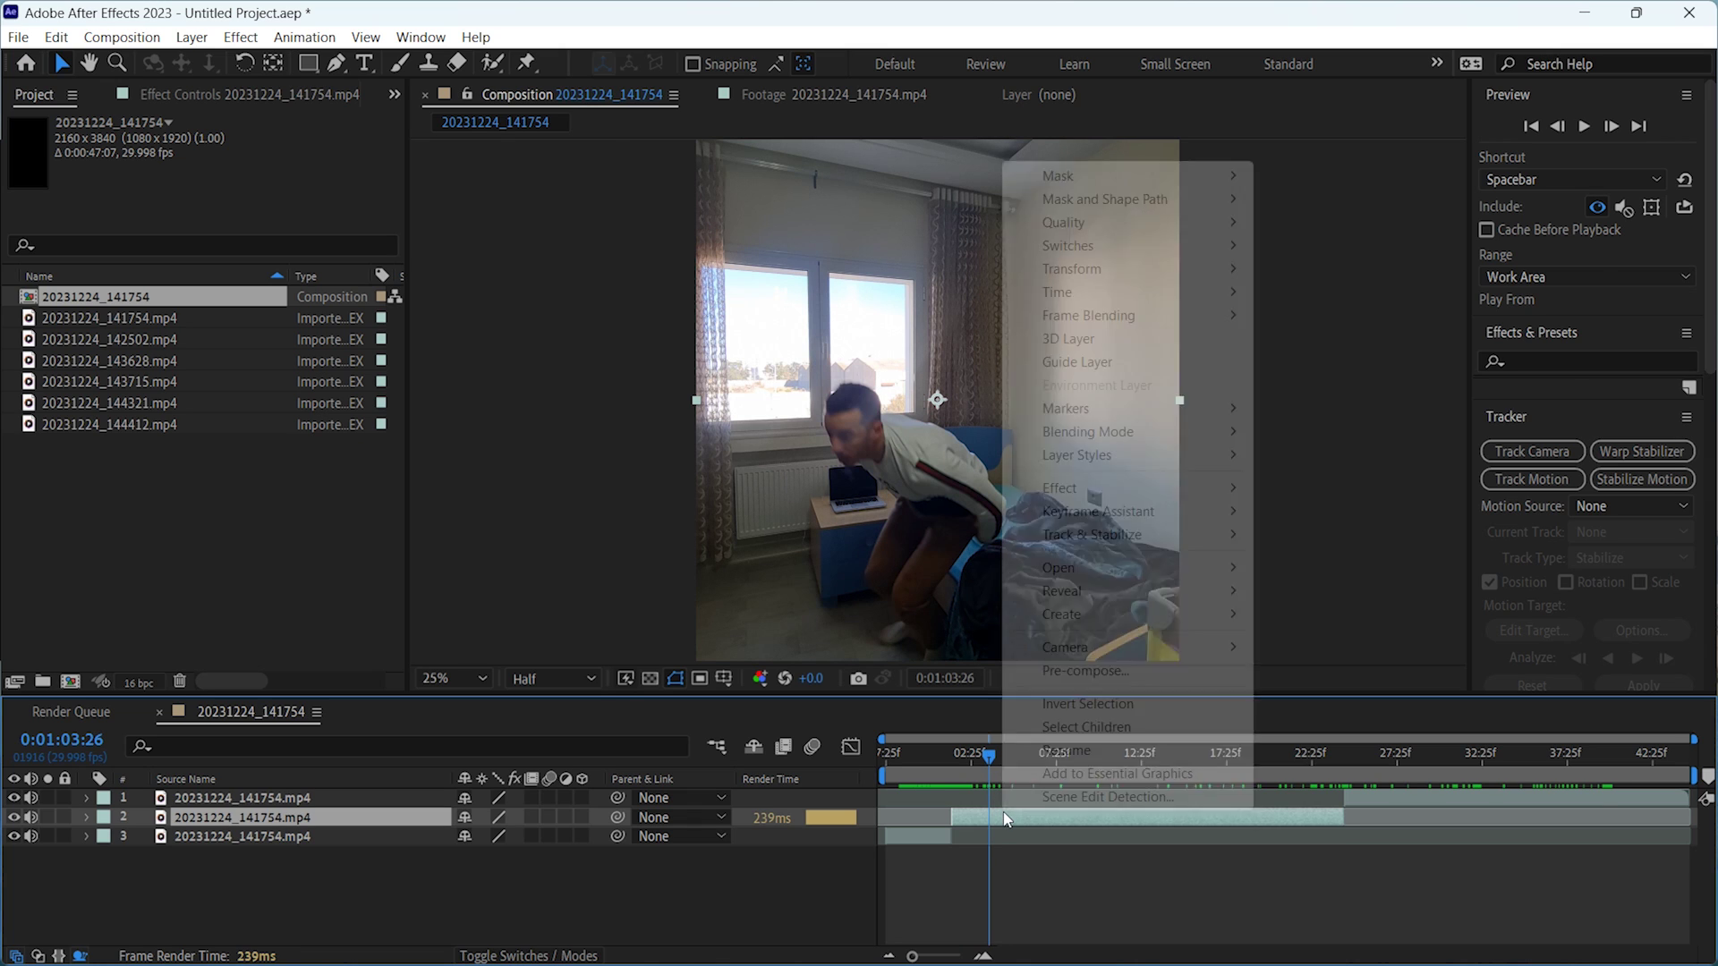
pyautogui.moveTo(1063, 291)
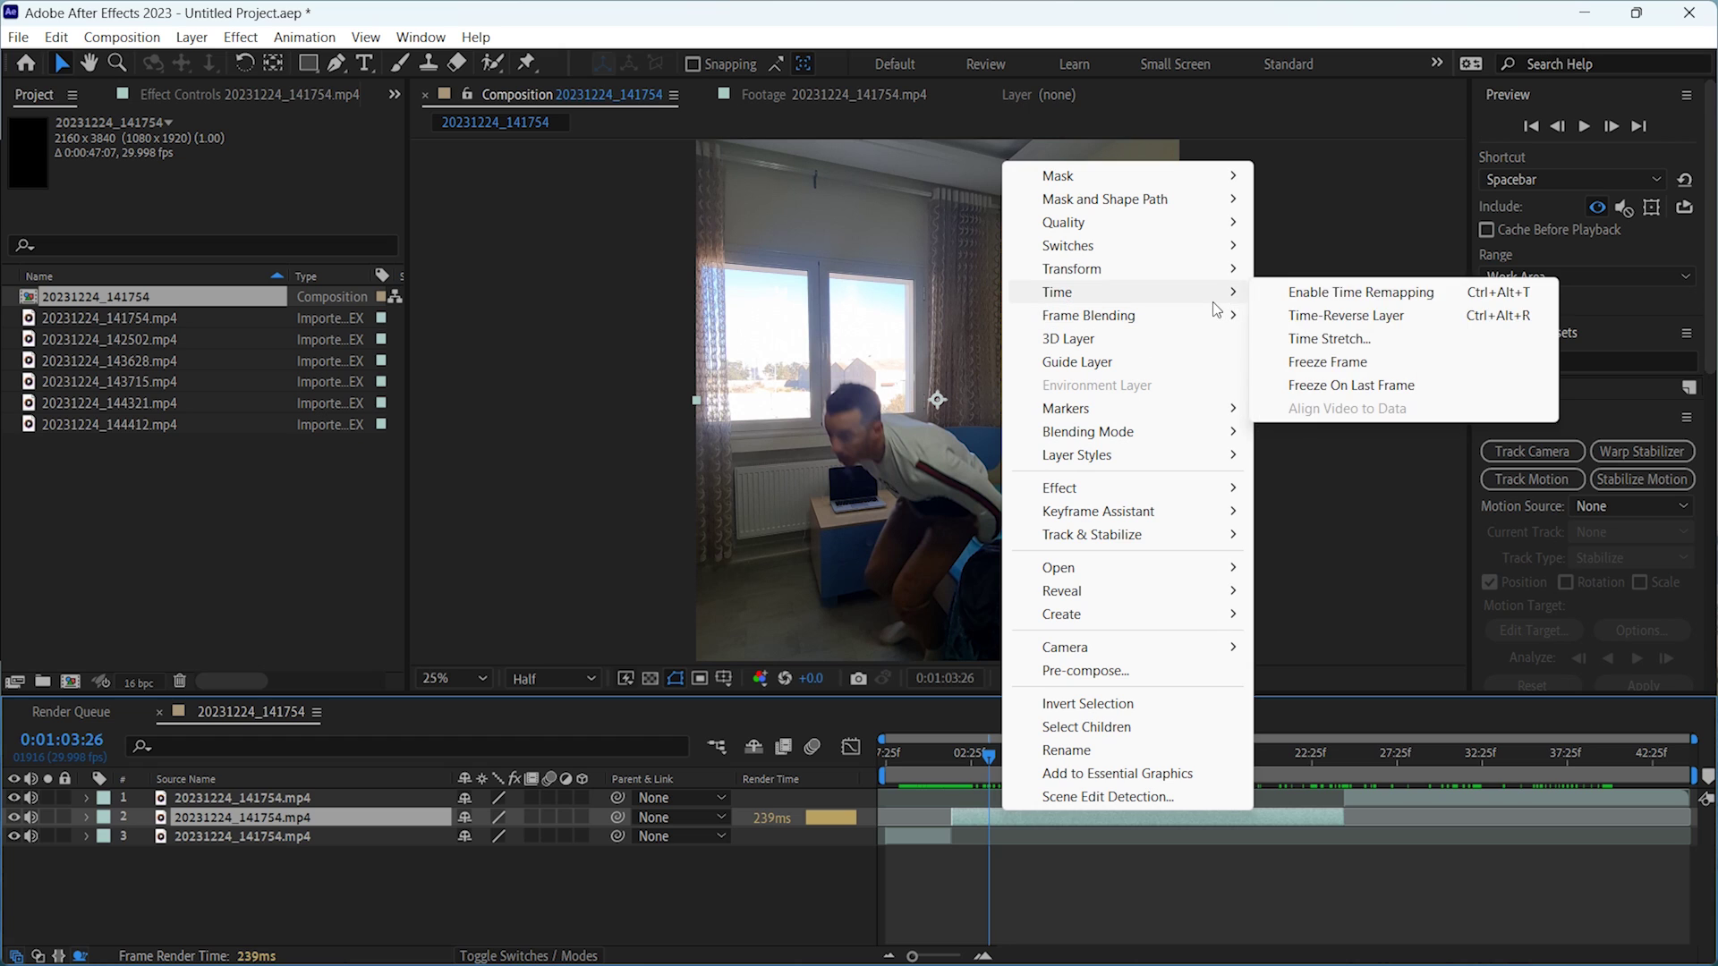
pyautogui.click(1315, 362)
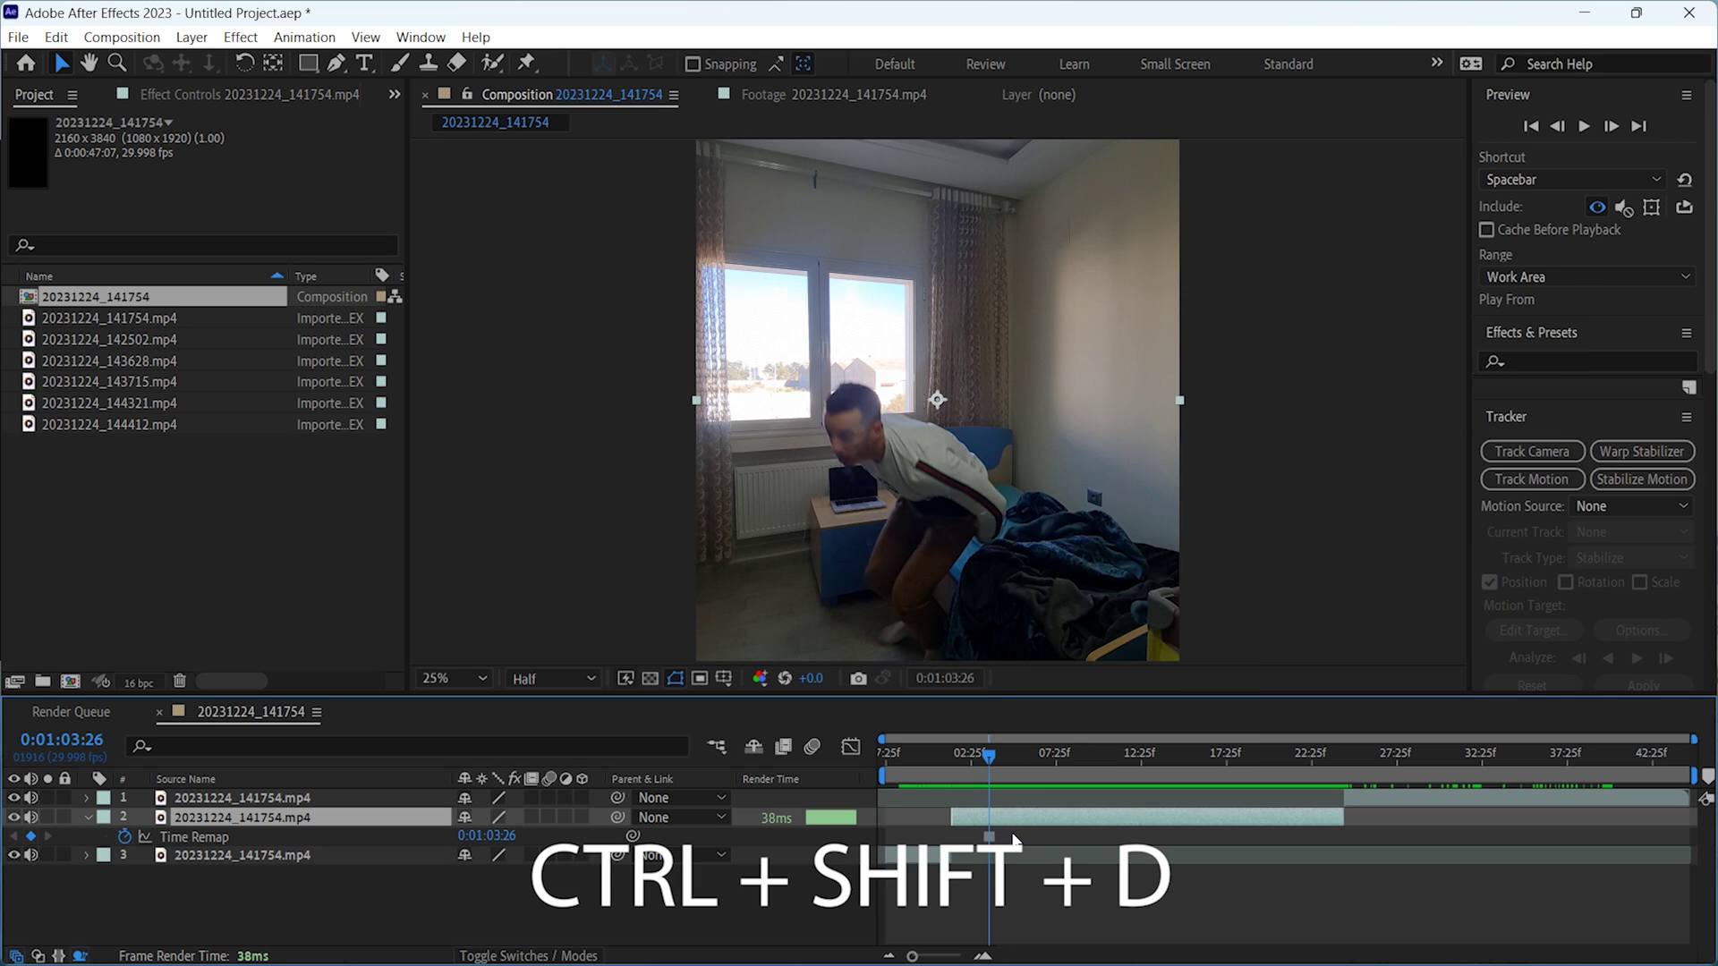
# - Cut away the frozen segment after 0:01:03:26, and hide the remaining short piece after shifting it slightly later
pyautogui.hotkey('ctrl', 'shift', 'd')
pyautogui.press('Delete')
pyautogui.moveTo(970, 817); pyautogui.dragTo(991, 825)
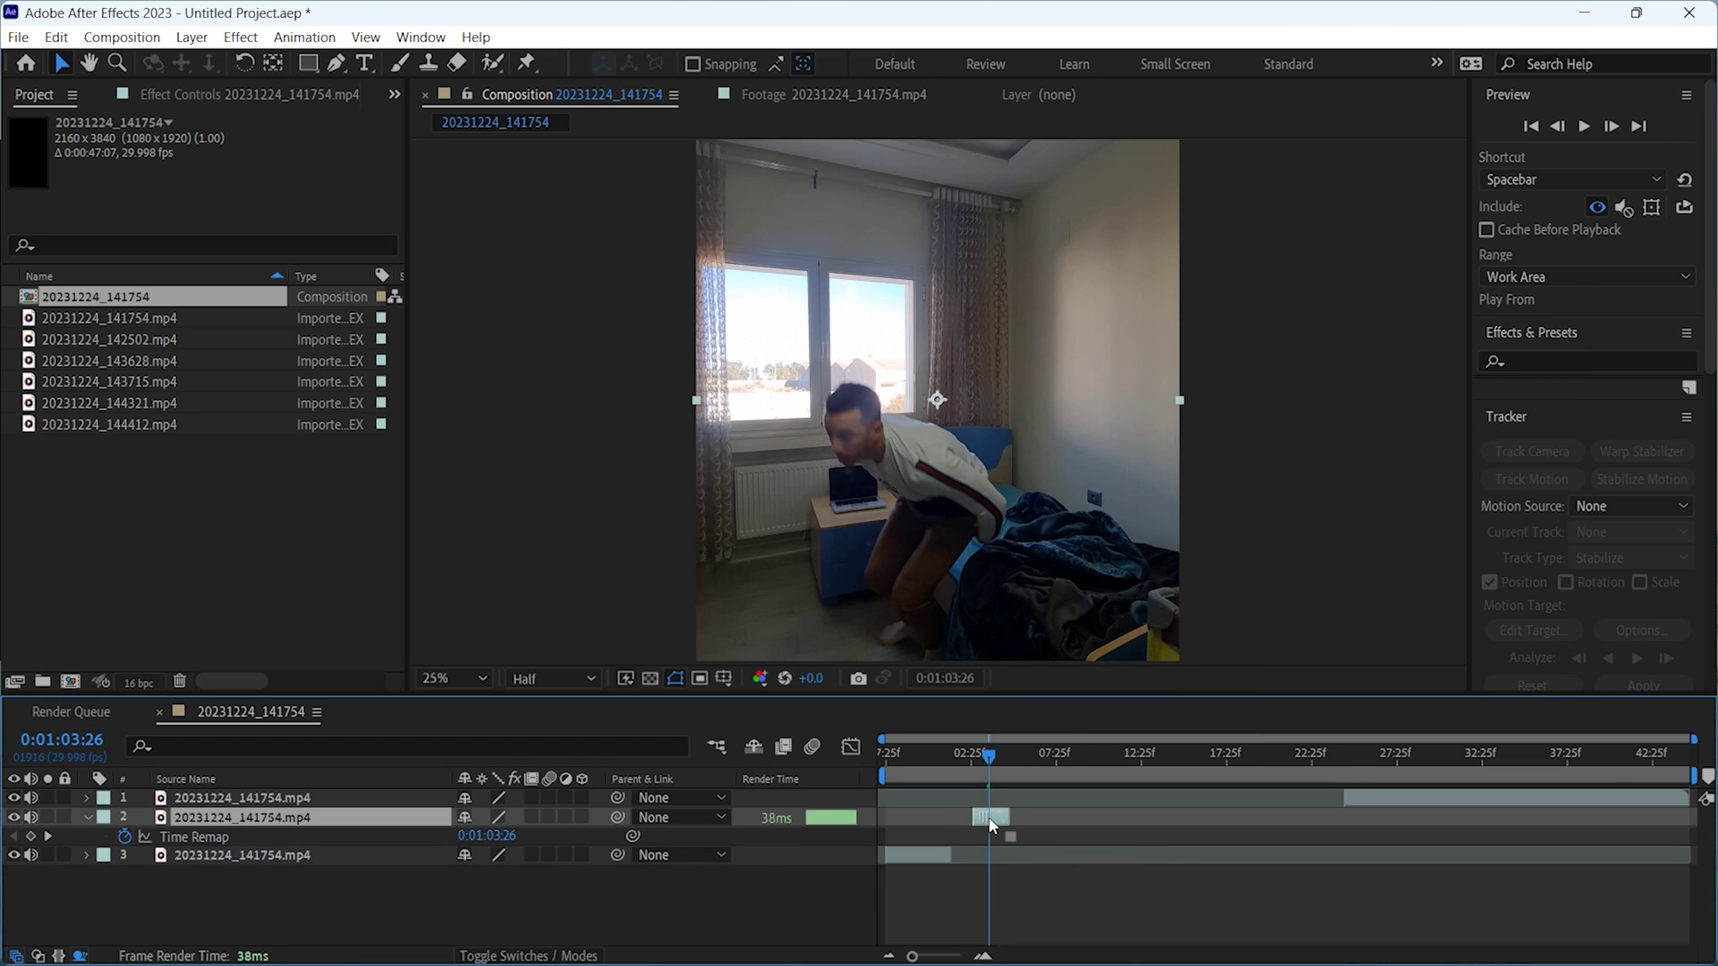
pyautogui.click(12, 817)
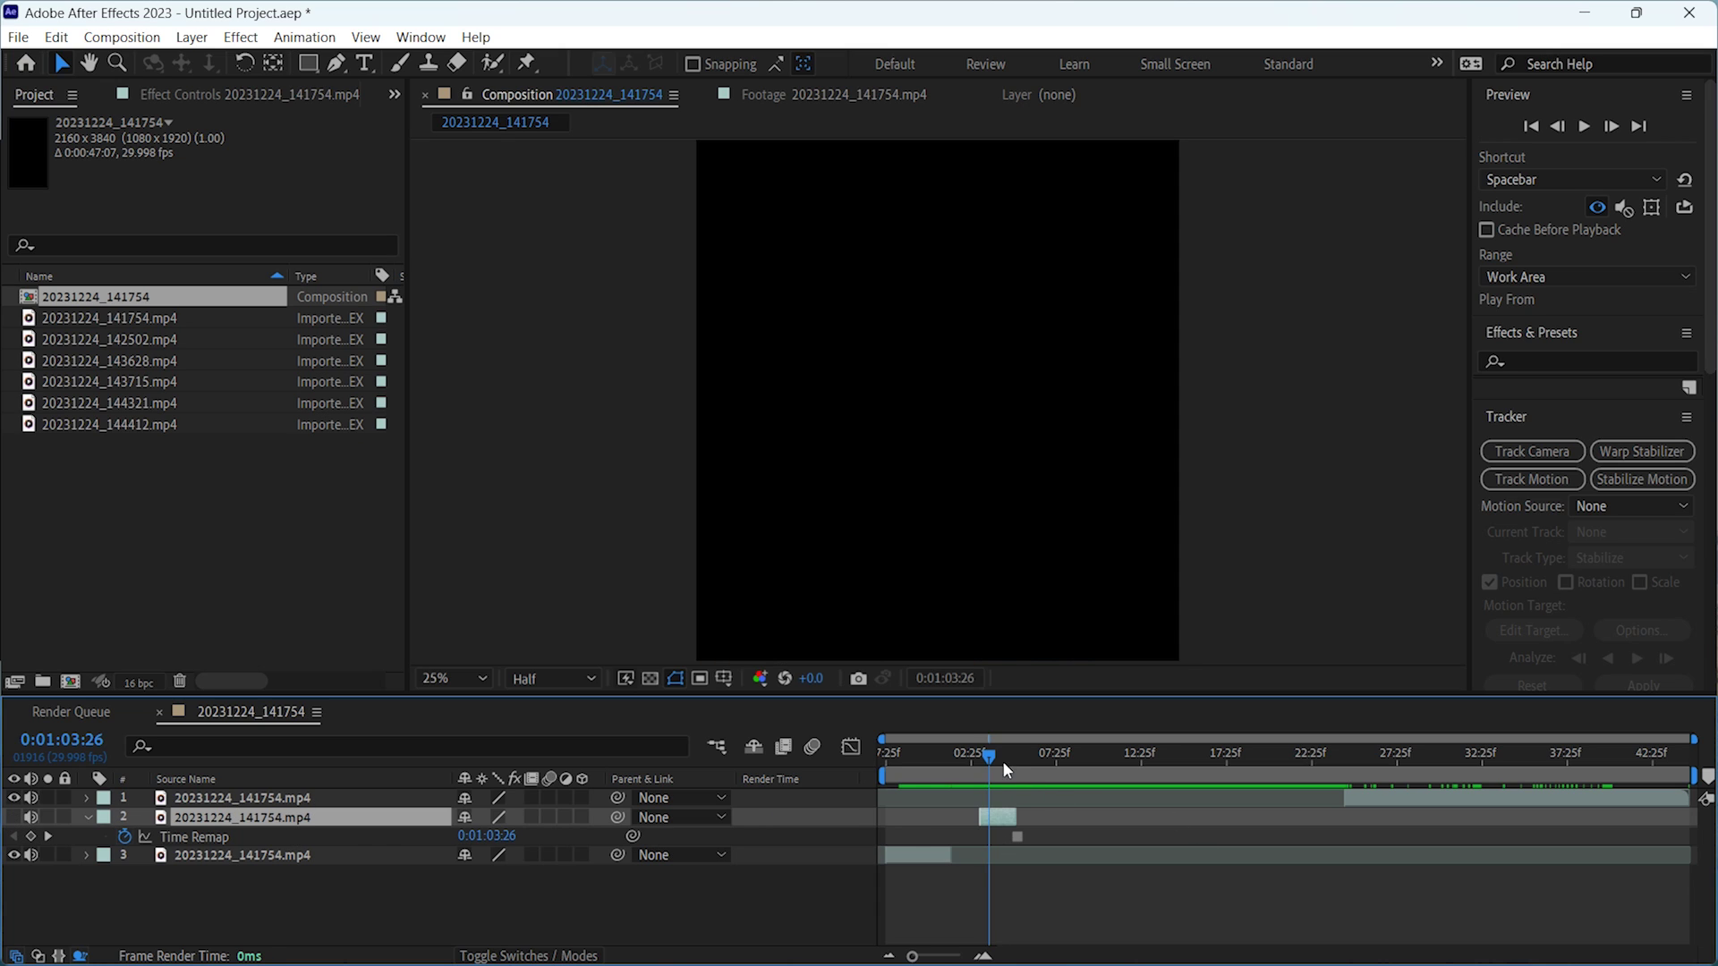
# - Add 20231224_141754.mp4 to the timeline beneath all other layers and rename that layer Clean Plate
pyautogui.click(955, 753)
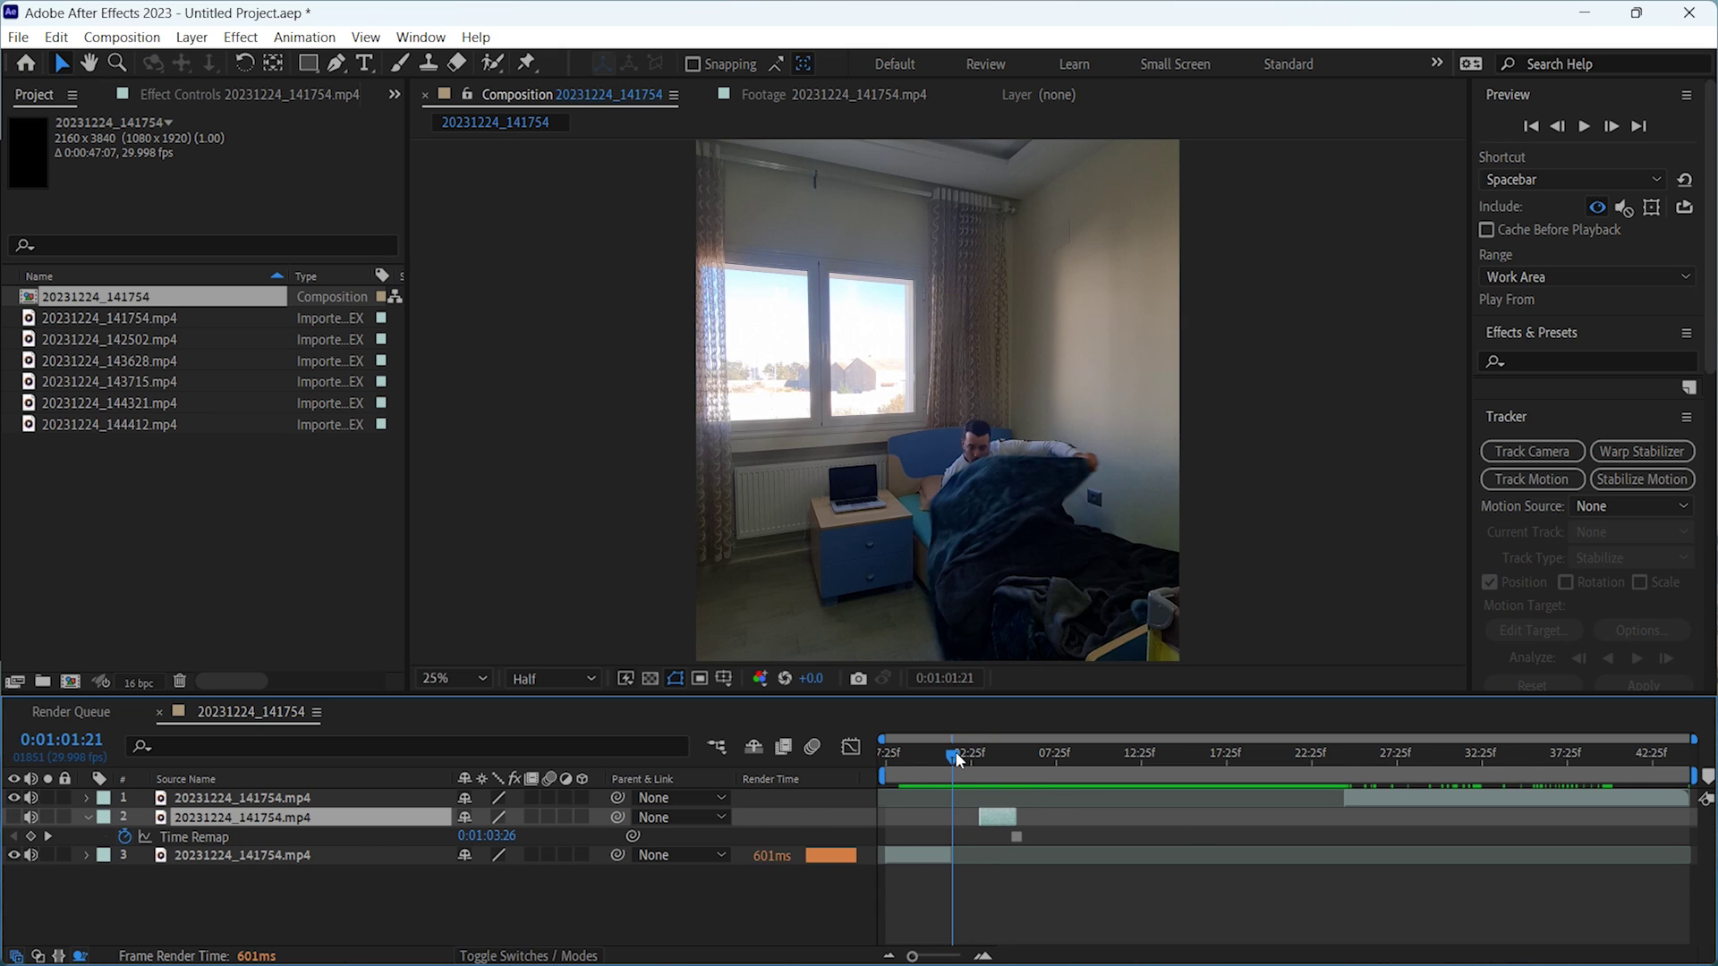
pyautogui.doubleClick(111, 321)
pyautogui.moveTo(184, 346); pyautogui.dragTo(348, 894)
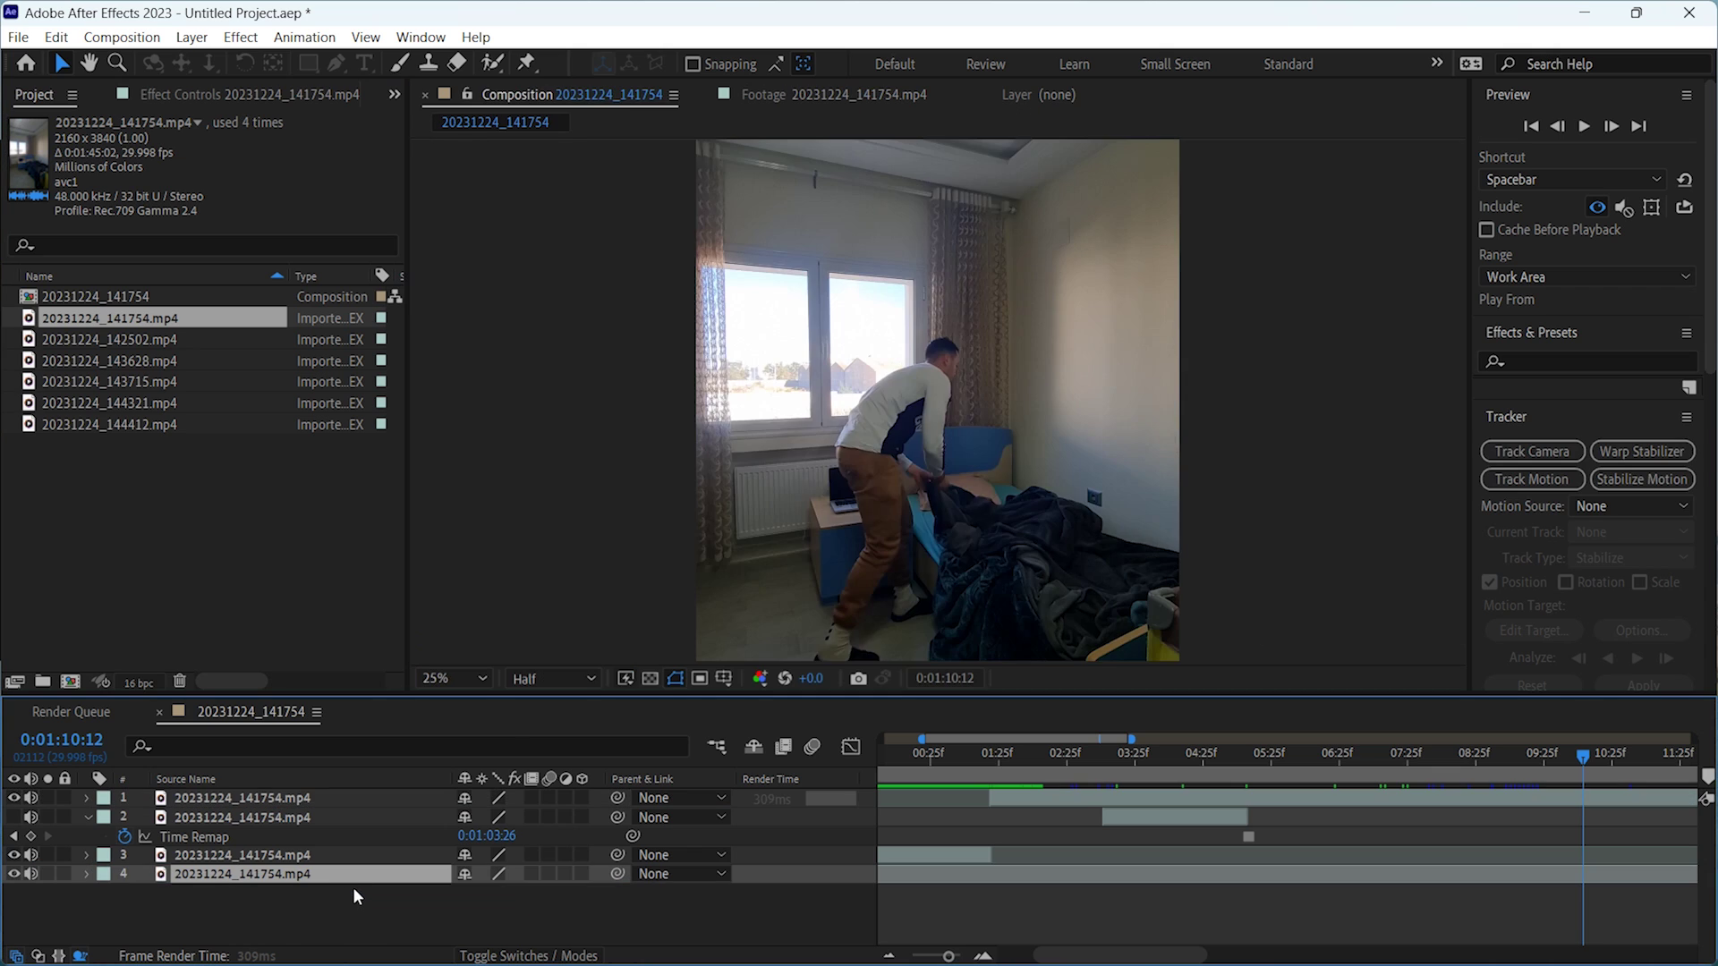
pyautogui.rightClick(336, 876)
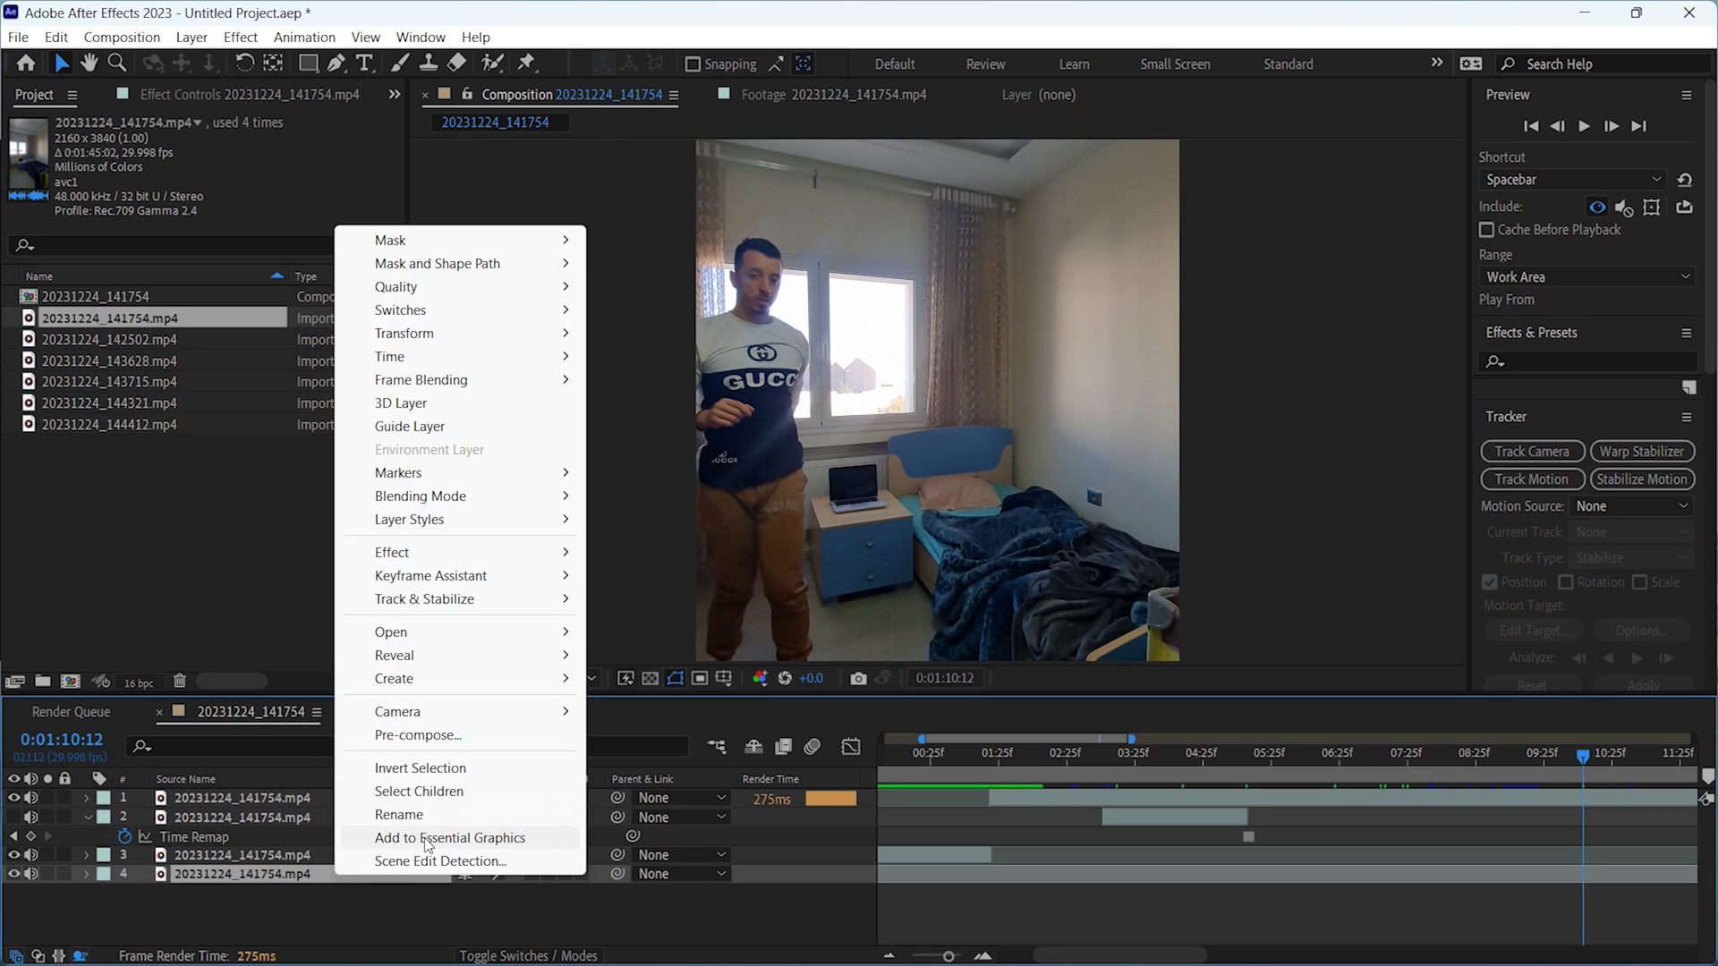
pyautogui.click(400, 815)
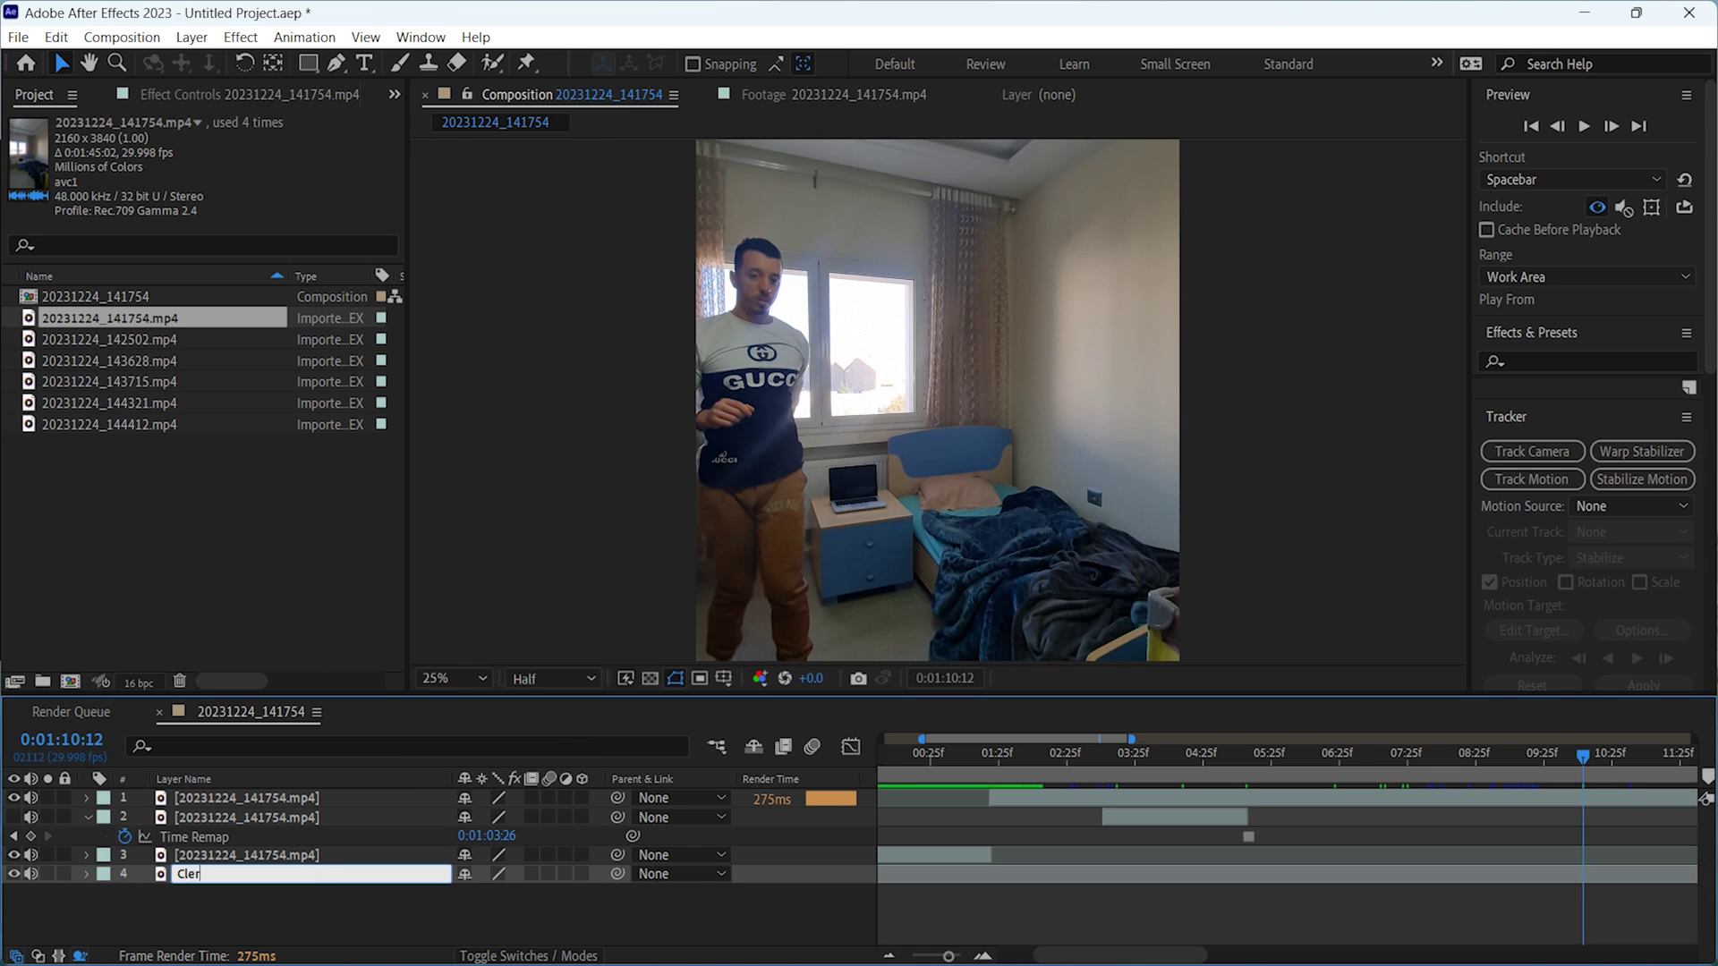
pyautogui.press('Return')
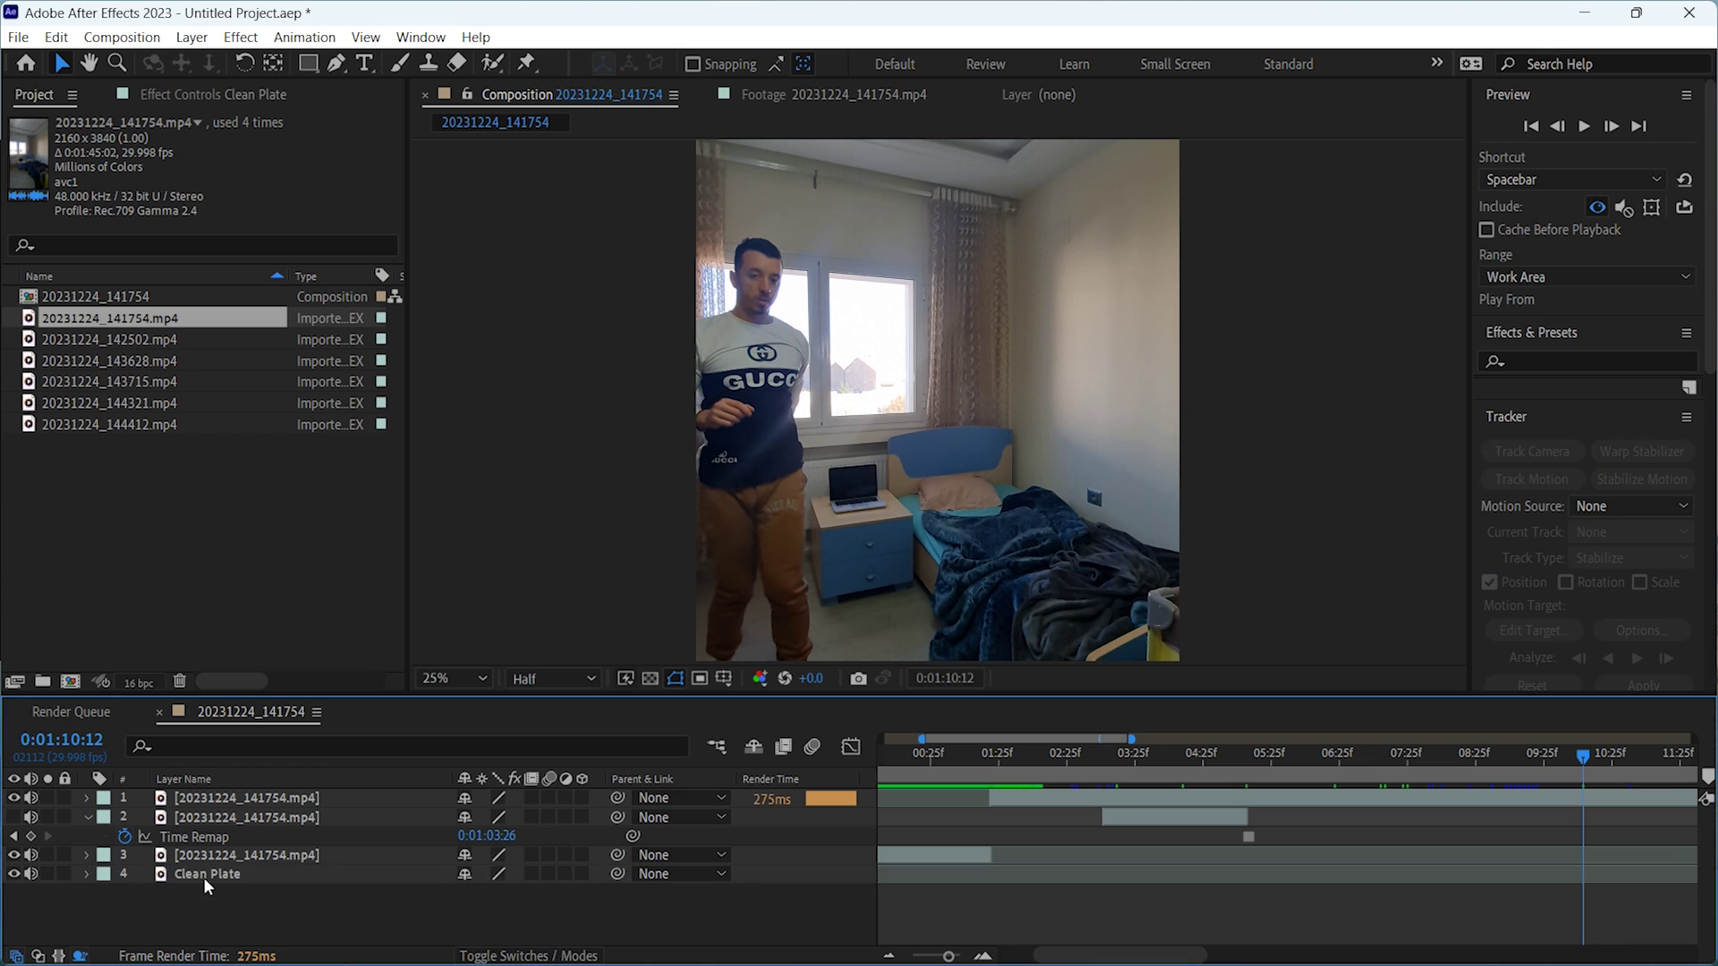
# - Freeze the Clean Plate layer on its frame at the 0:01:10:12 playhead position
pyautogui.rightClick(208, 874)
pyautogui.moveTo(268, 357)
pyautogui.click(608, 323)
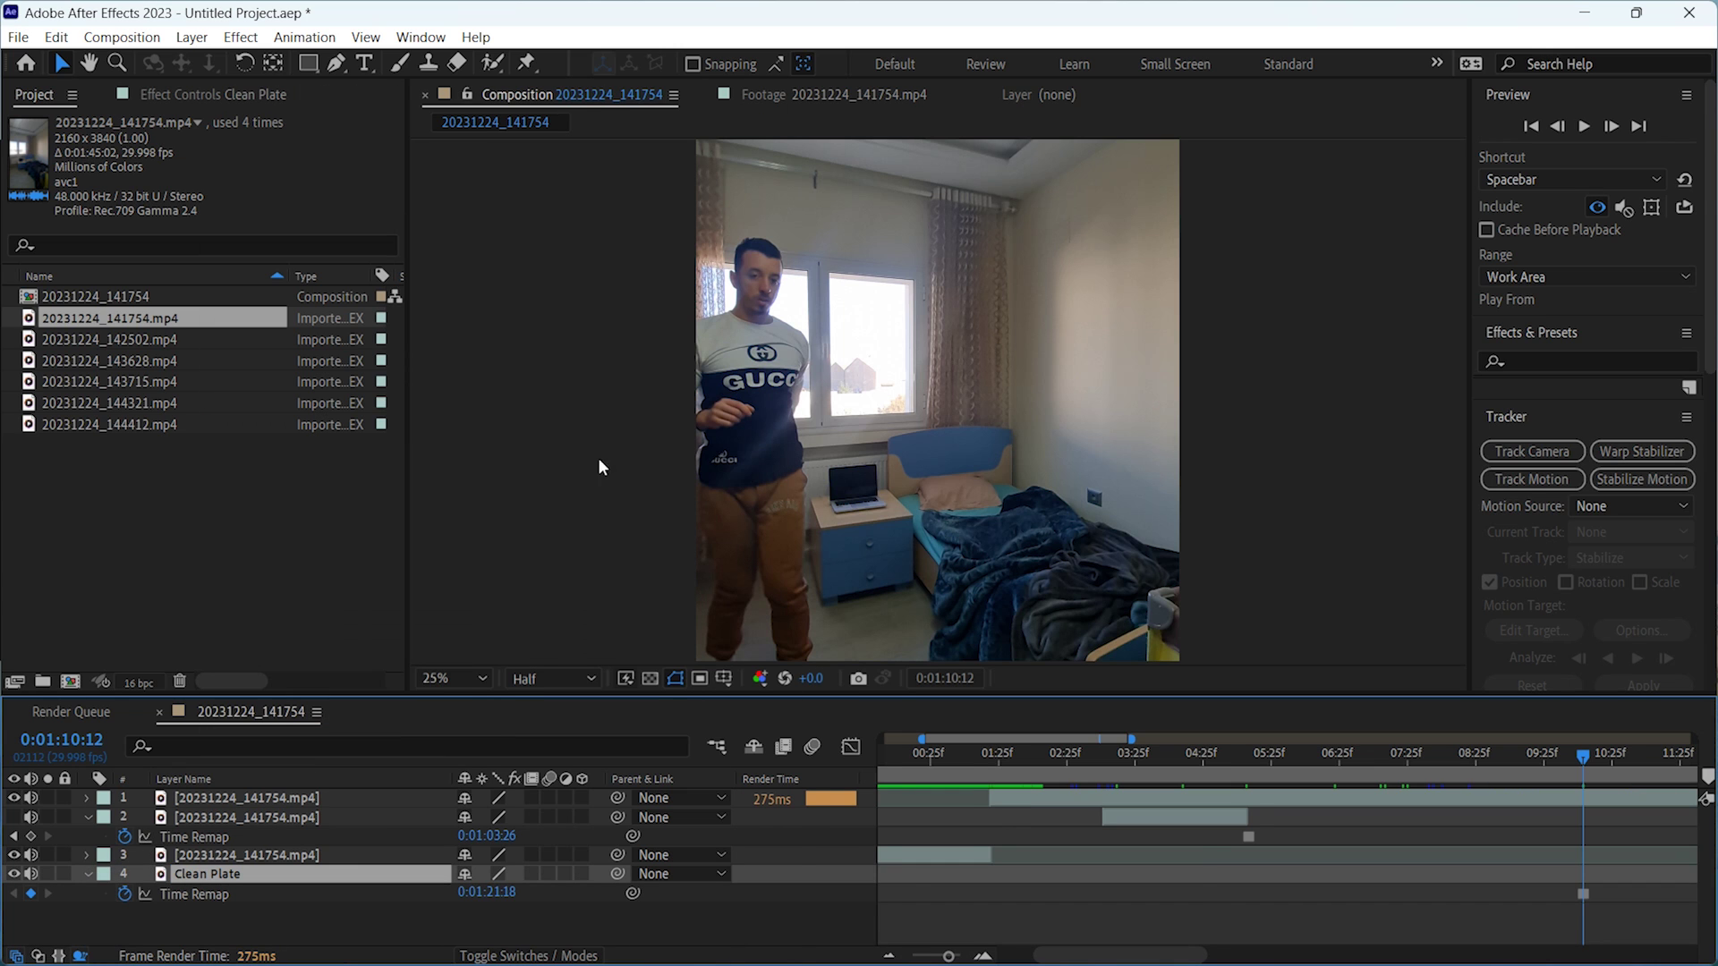
pyautogui.press('-')
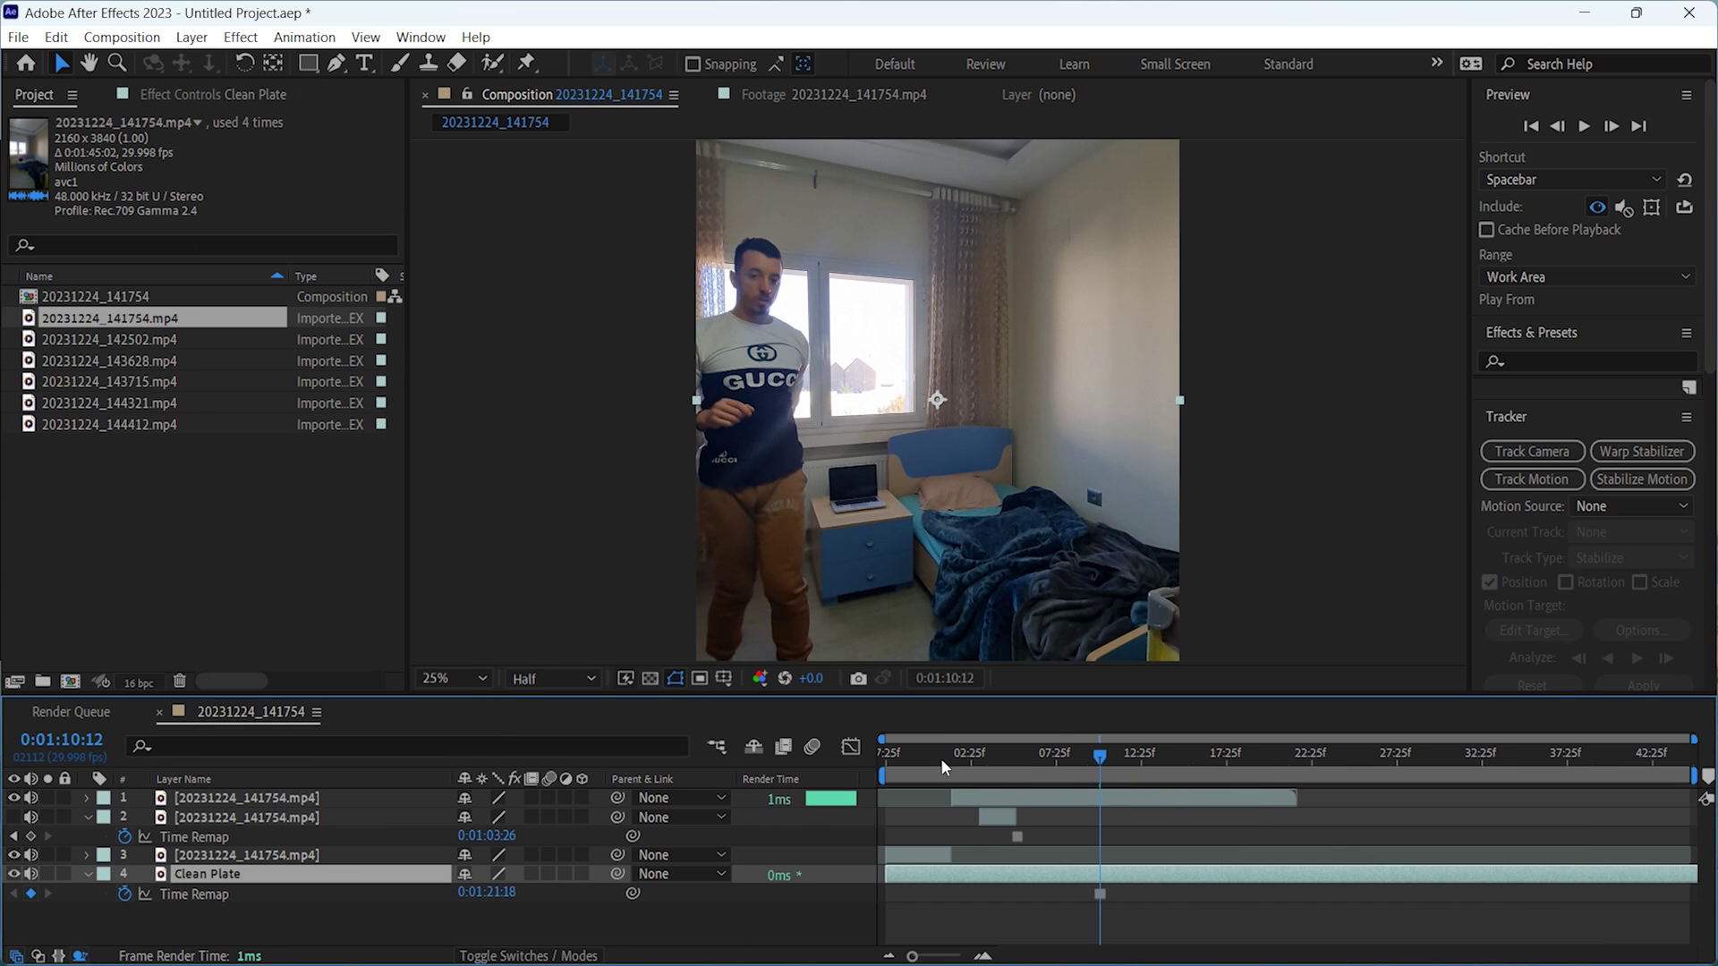
# - Apply a Time Stretch with a stretch factor of 30 to the top clip, holding its layer in-point
pyautogui.click(945, 761)
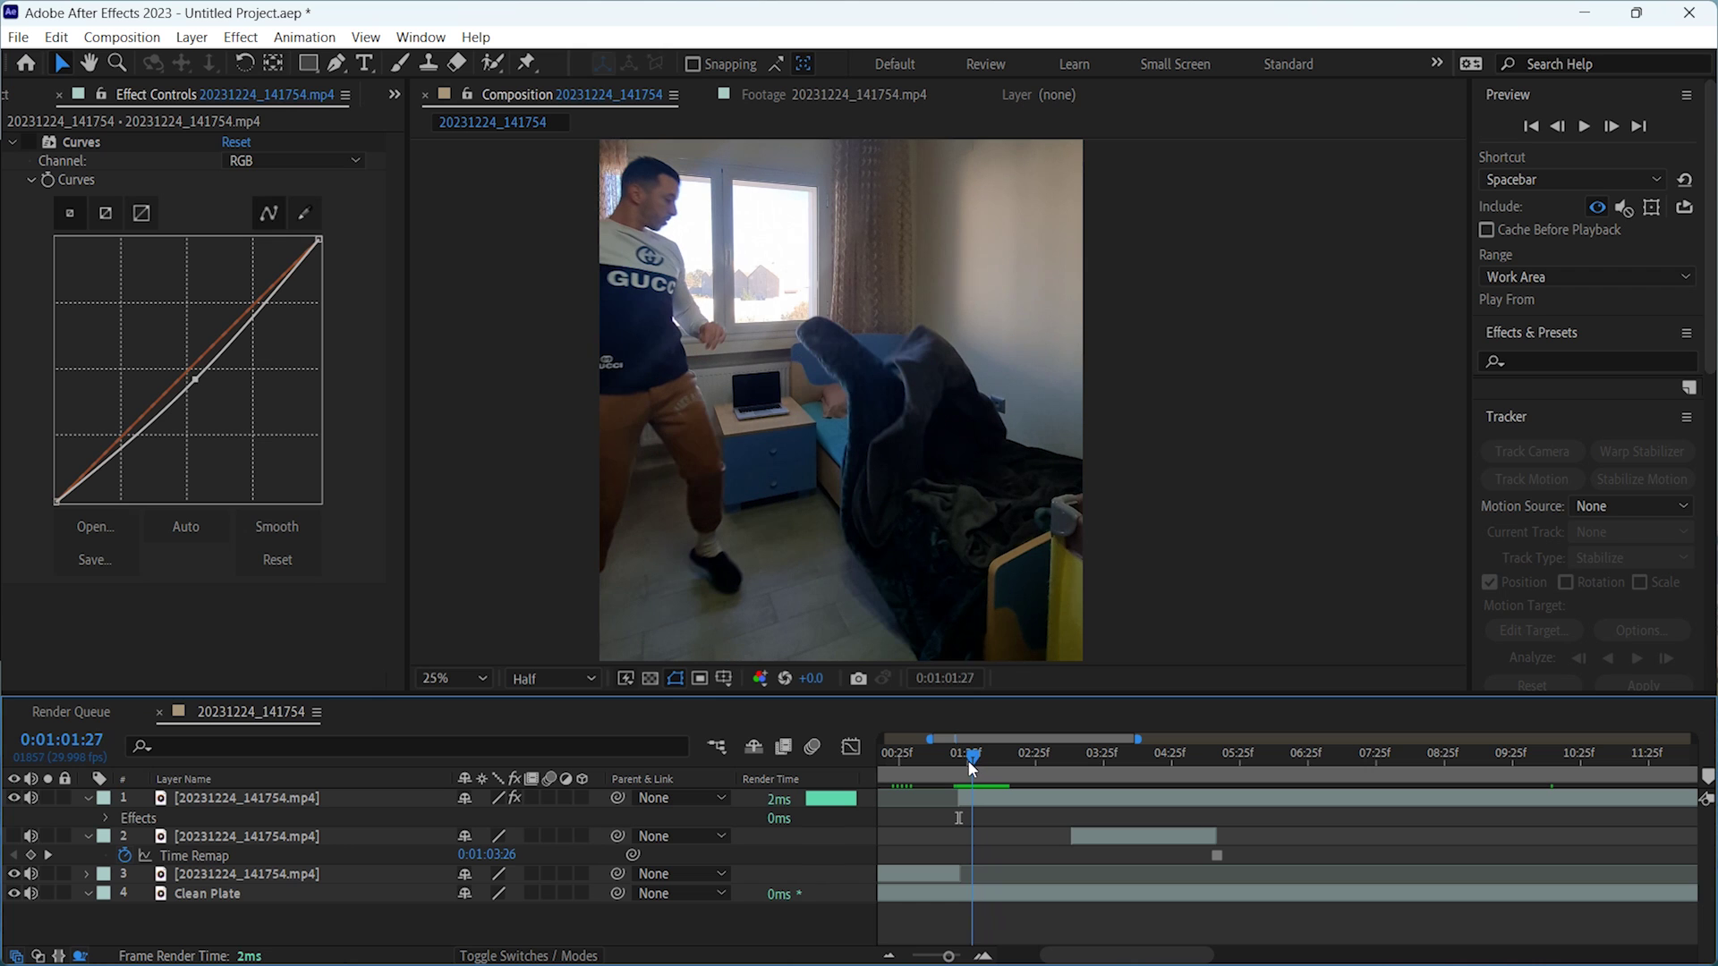
pyautogui.rightClick(988, 798)
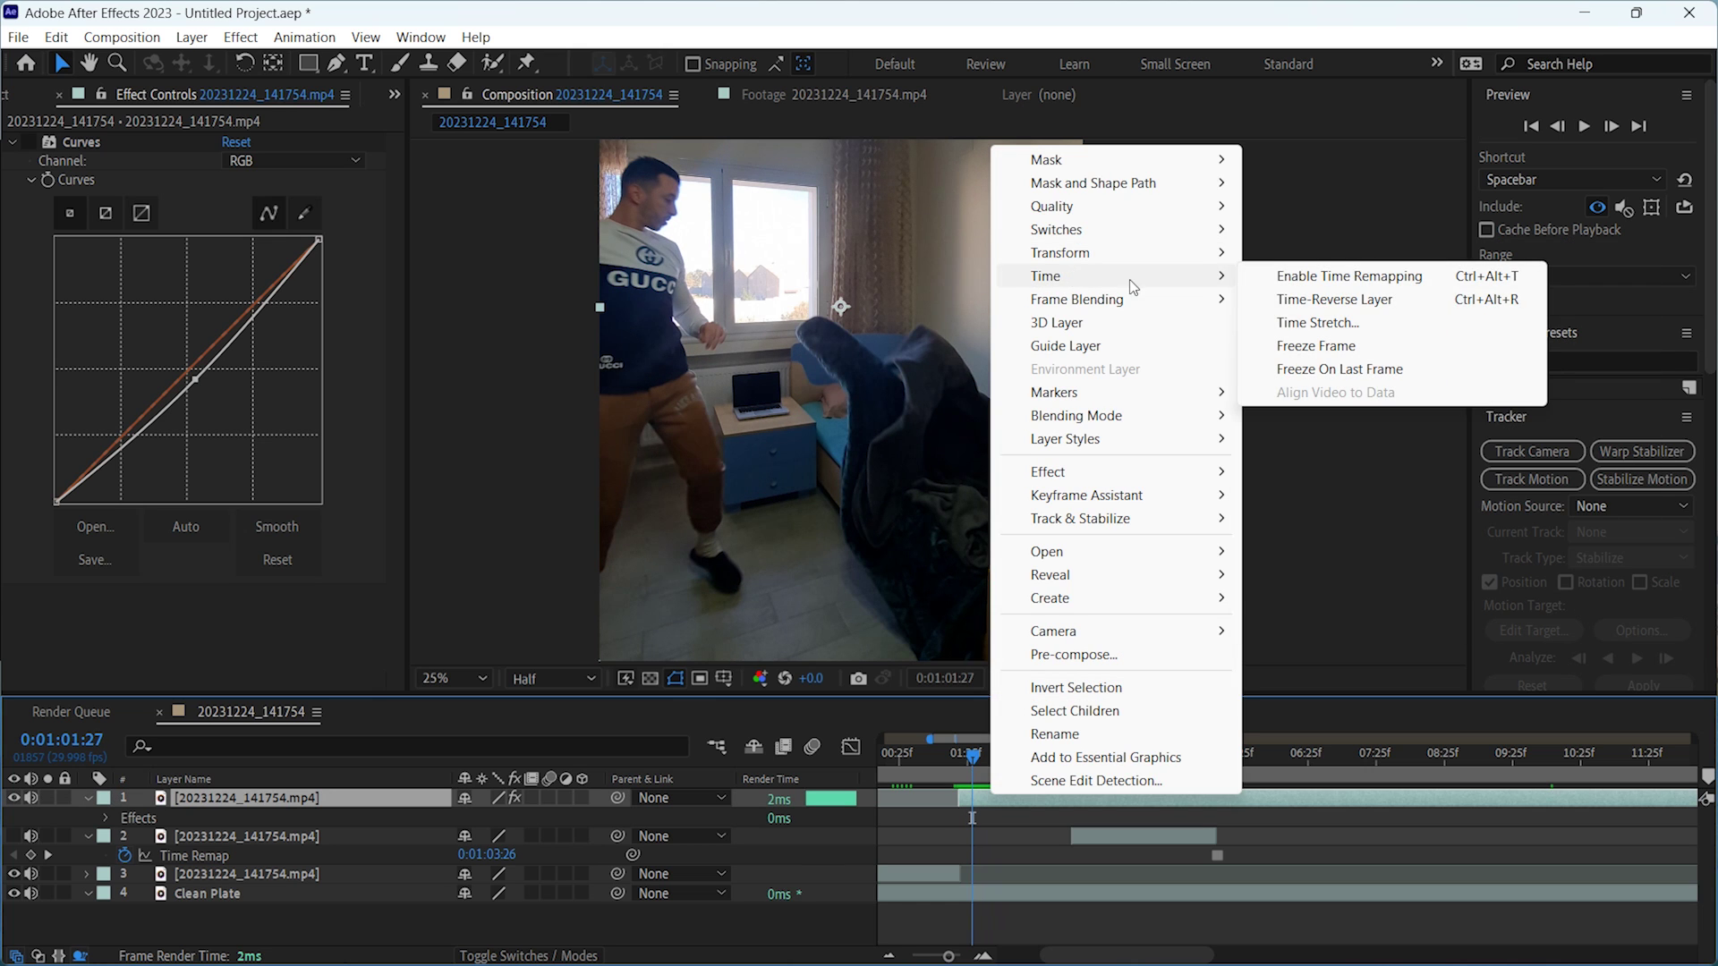
pyautogui.click(1323, 325)
pyautogui.write('30')
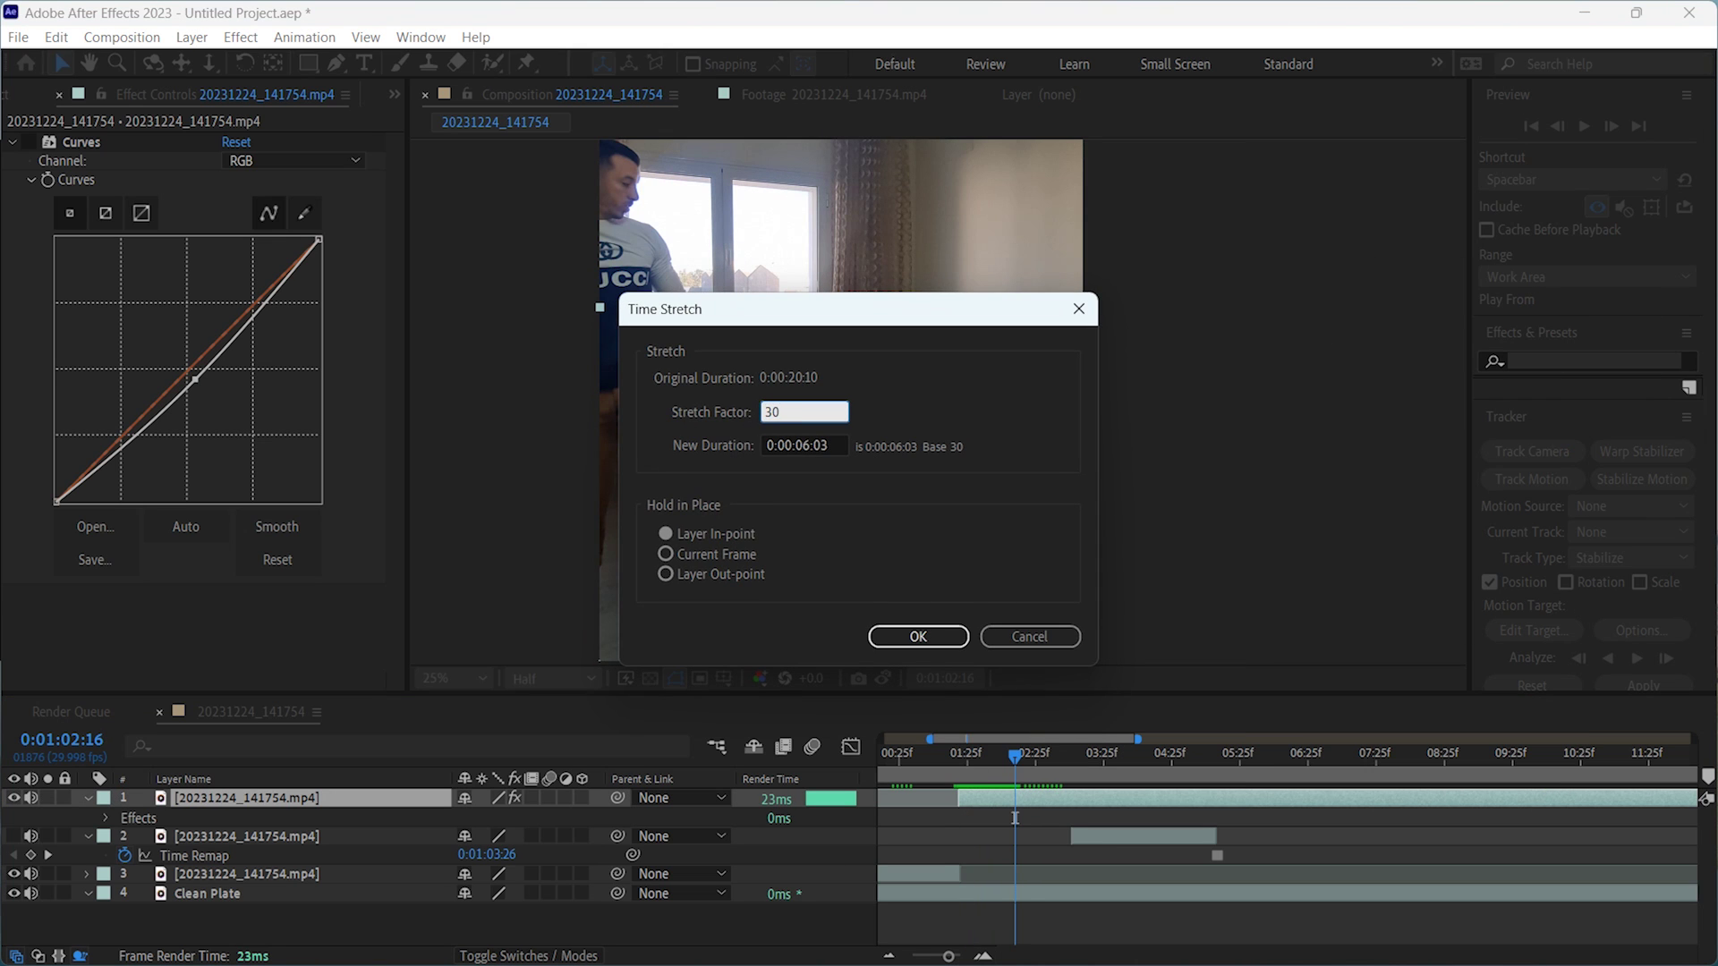
pyautogui.press('Return')
# - Preview the cut into the top clip from 0:01:01:15 and inspect the frame at 0:01:03:00
pyautogui.click(944, 754)
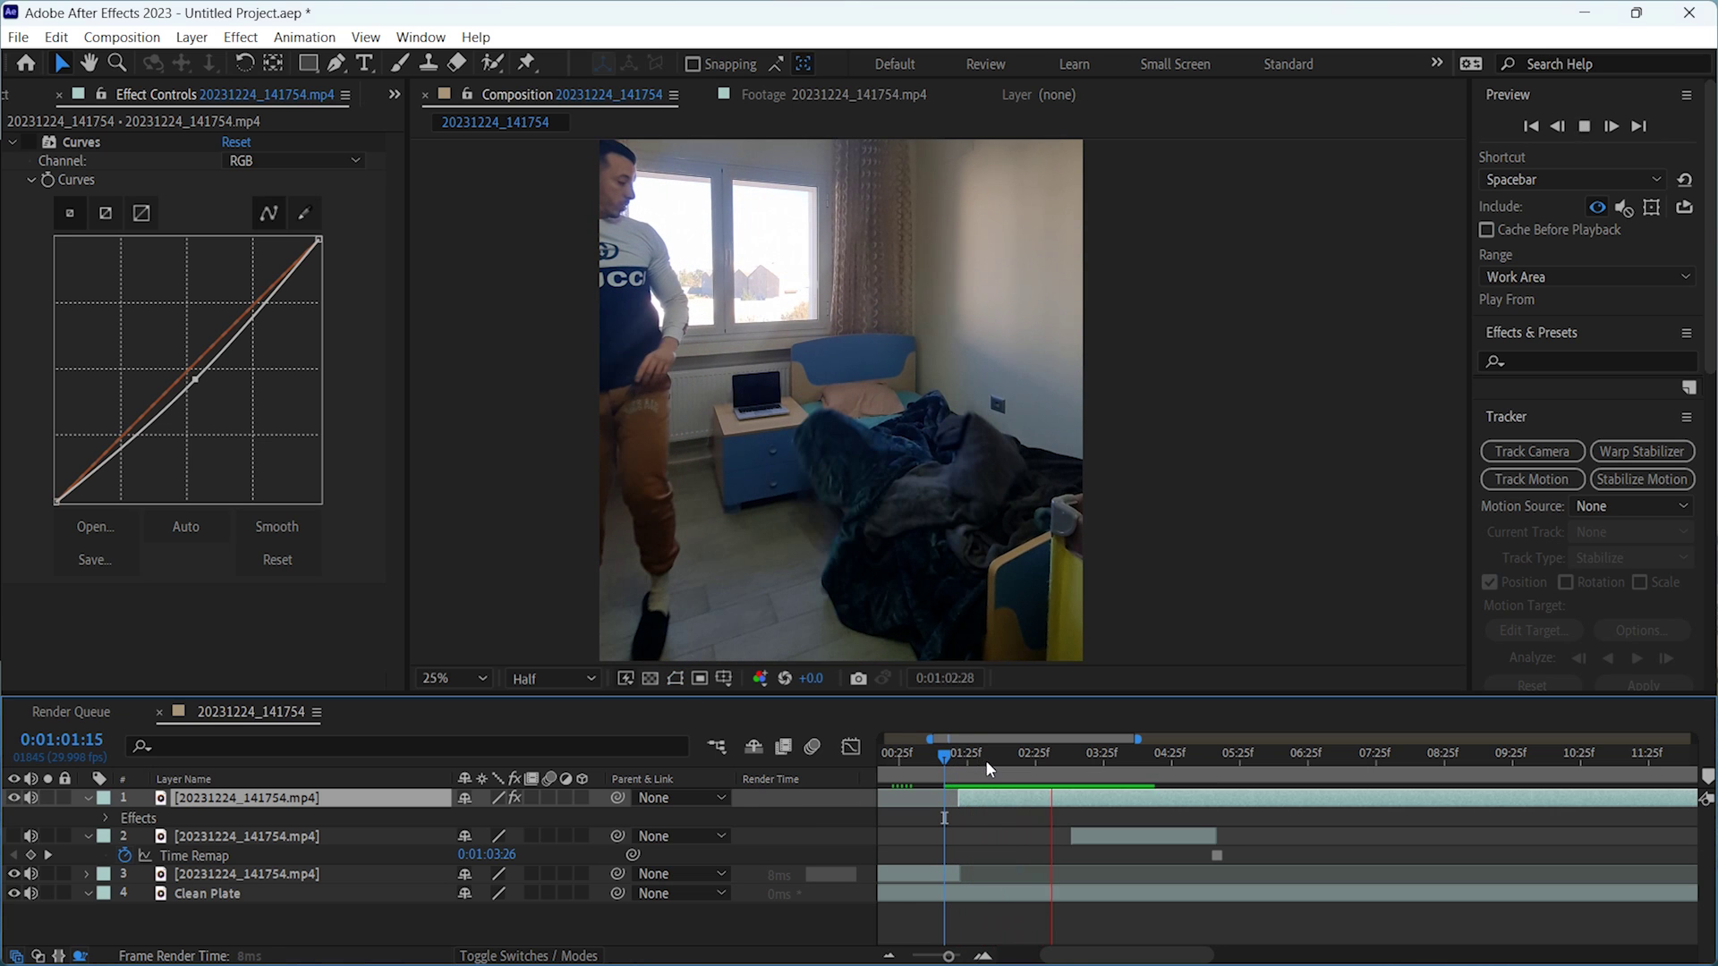
pyautogui.click(1049, 759)
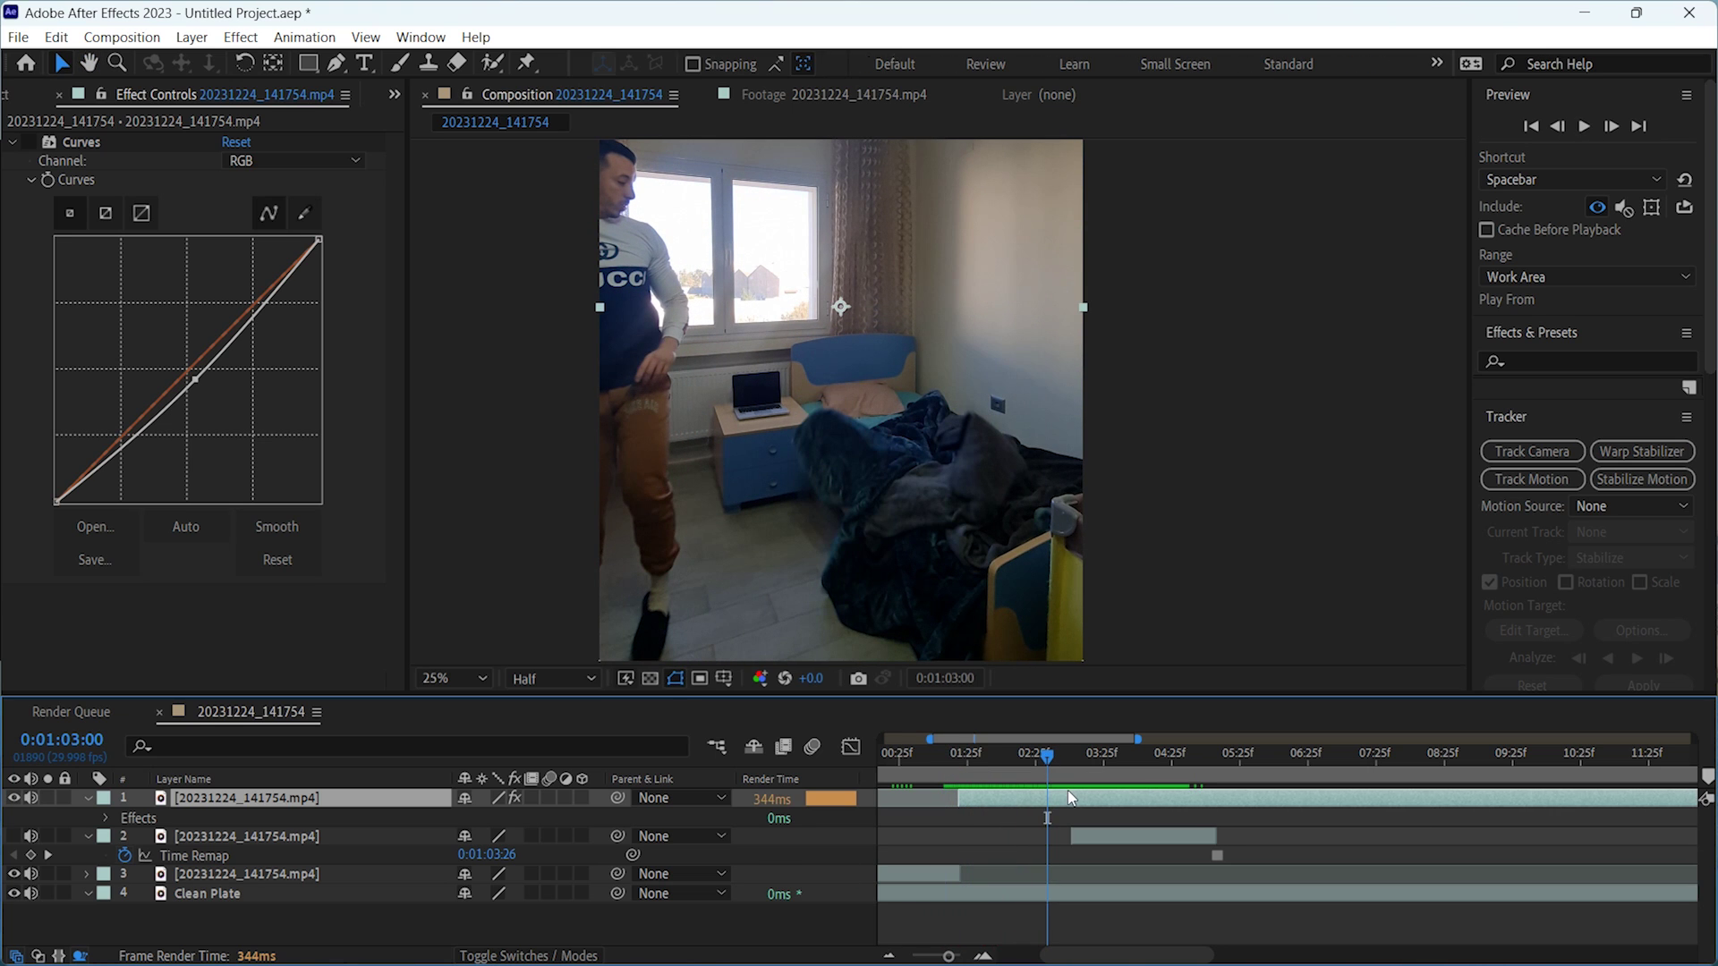
pyautogui.rightClick(1042, 777)
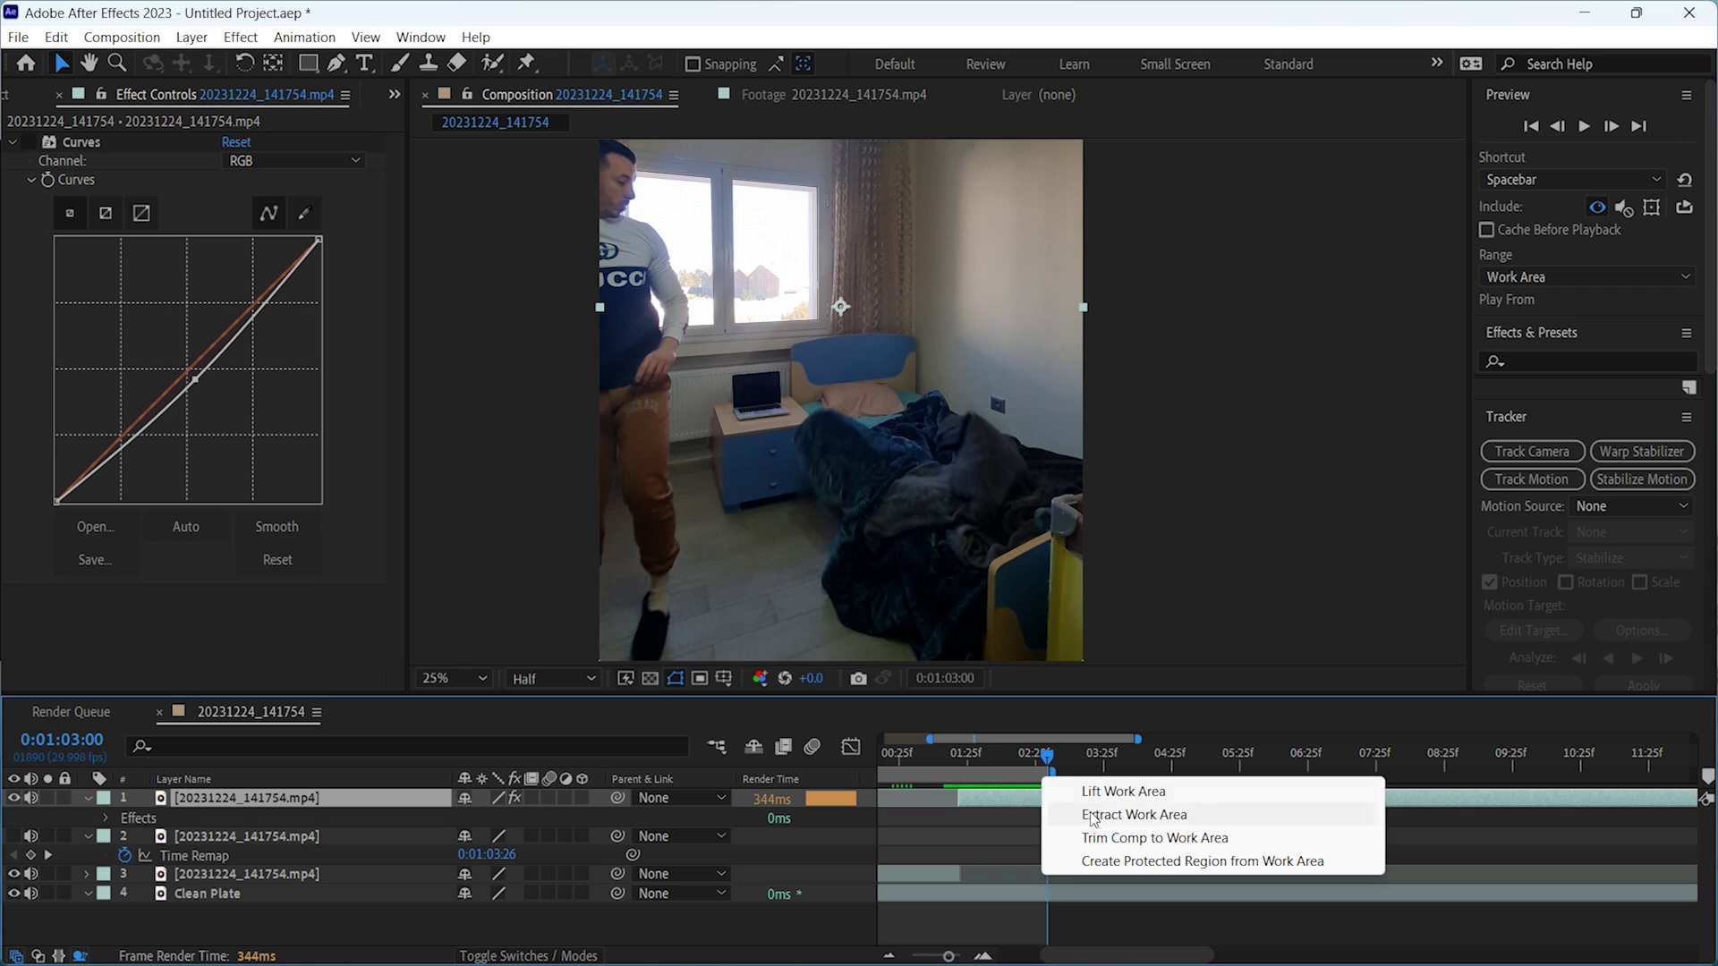
pyautogui.click(1291, 801)
# - Rename the short frozen layer Subject and make it visible
pyautogui.rightClick(219, 836)
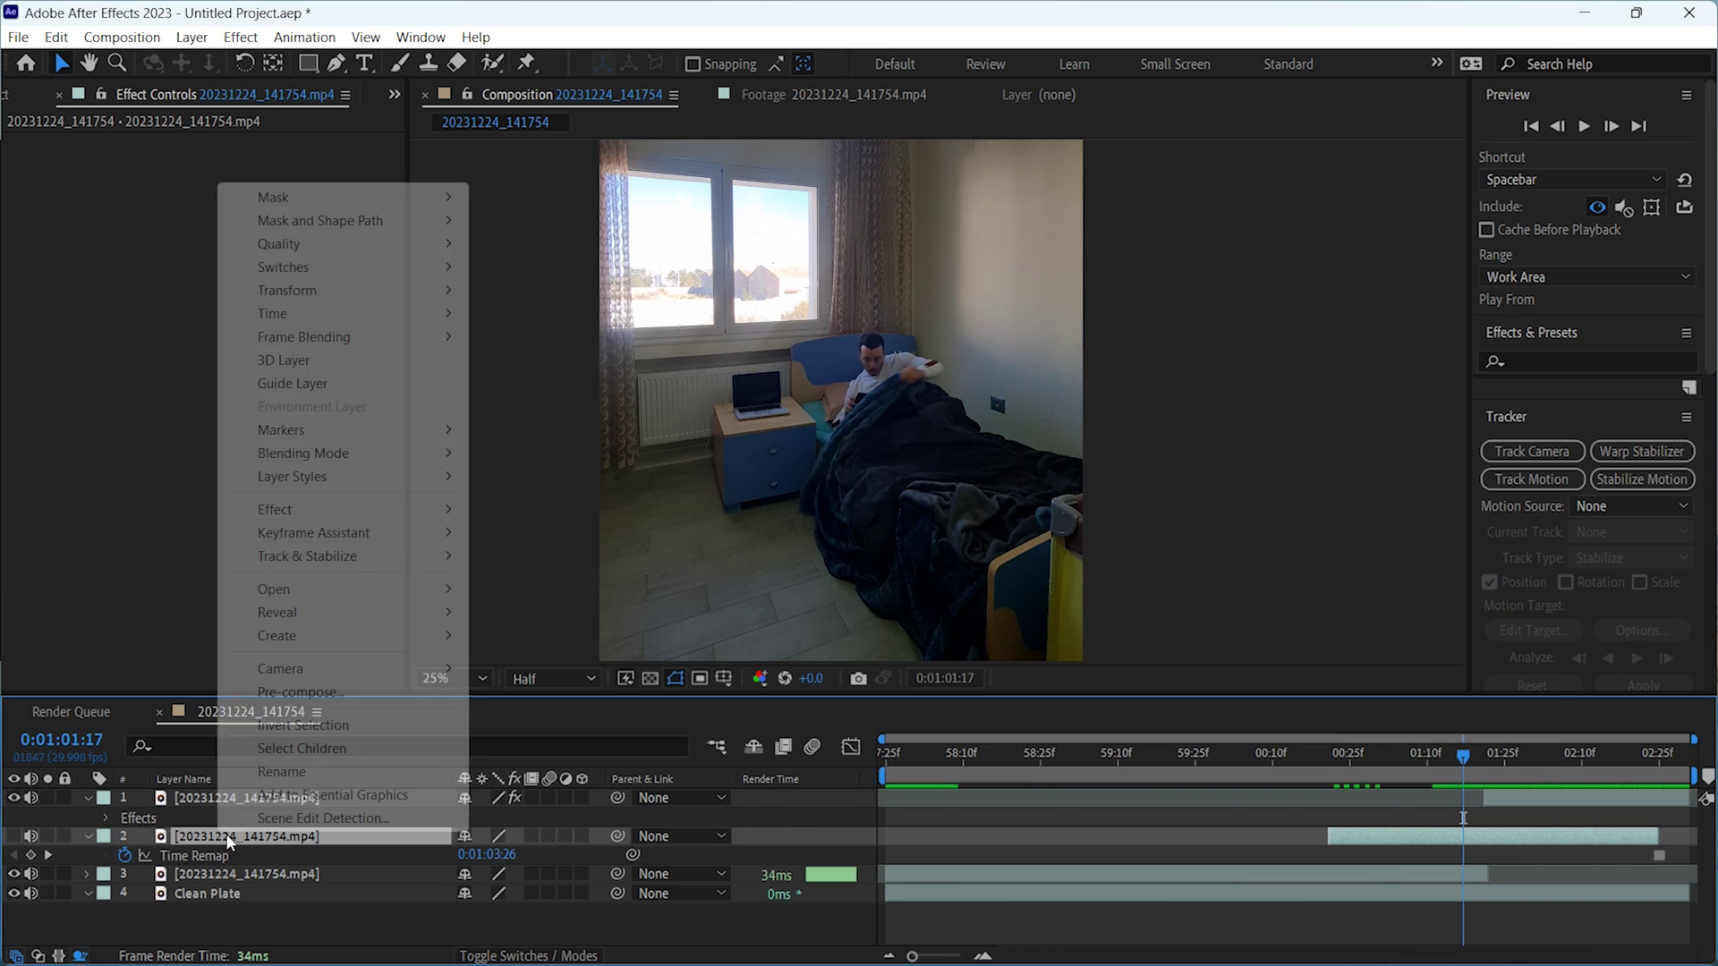
pyautogui.click(315, 772)
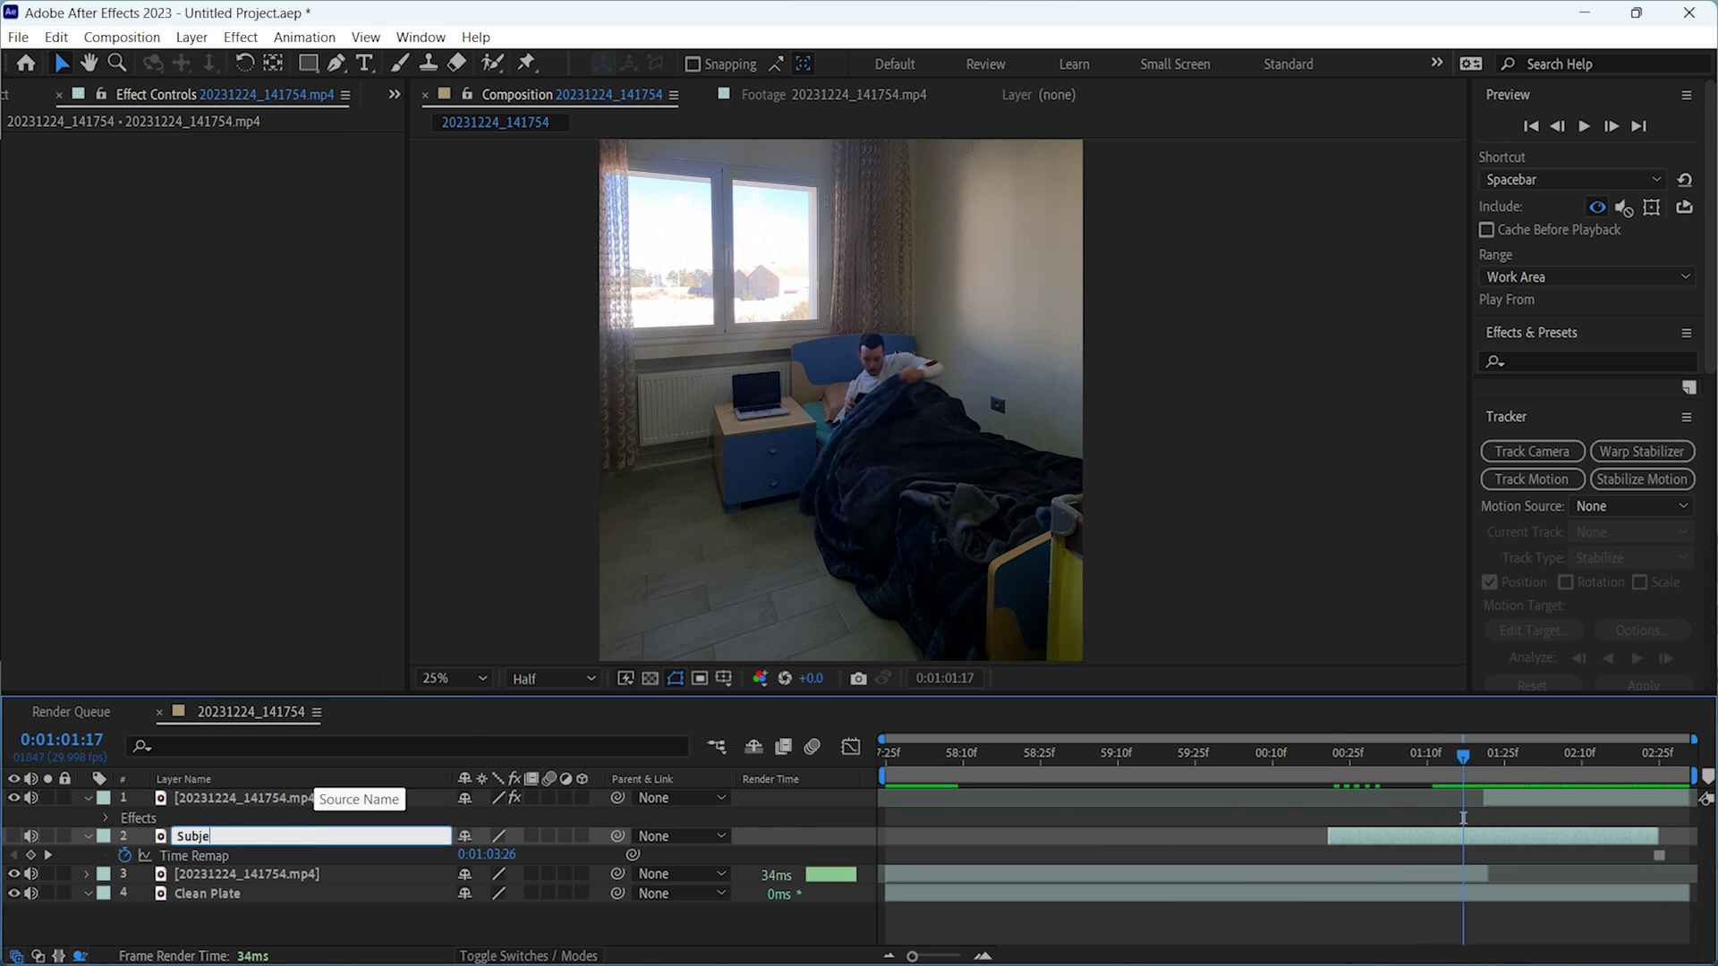
pyautogui.click(13, 835)
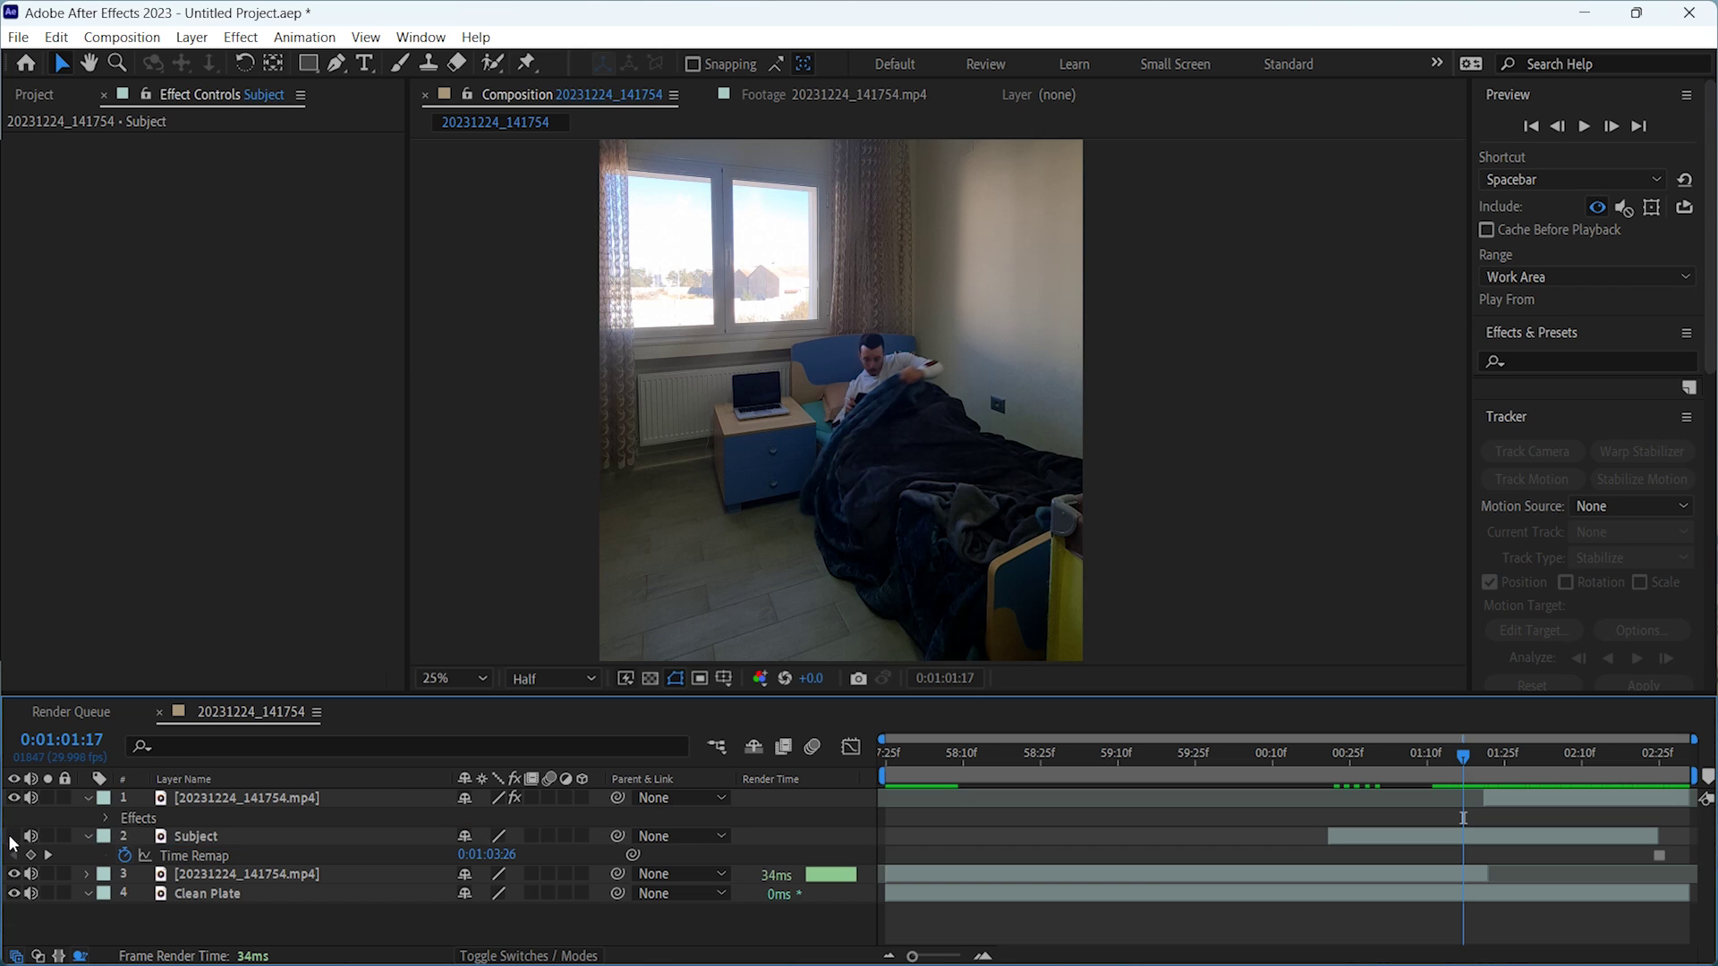
# - Draw a closed Pen tool mask around the crouching man's outline on the Subject layer
pyautogui.press('g')
pyautogui.click(756, 550)
pyautogui.click(787, 529)
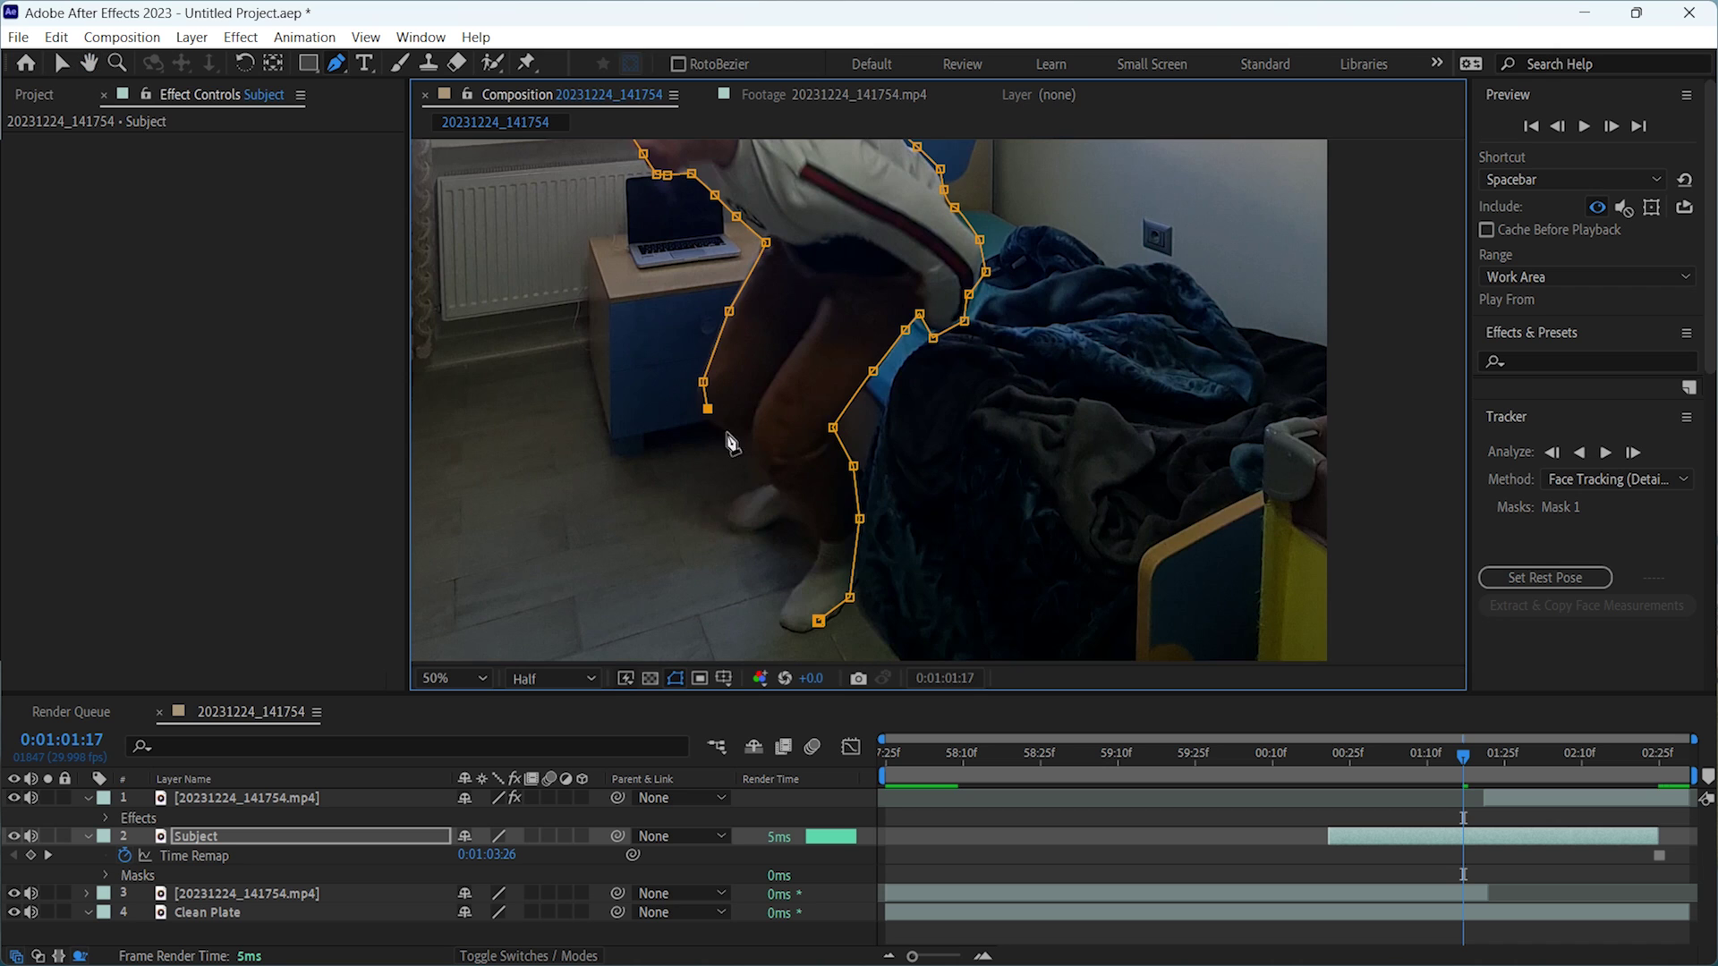
pyautogui.click(787, 631)
pyautogui.click(819, 621)
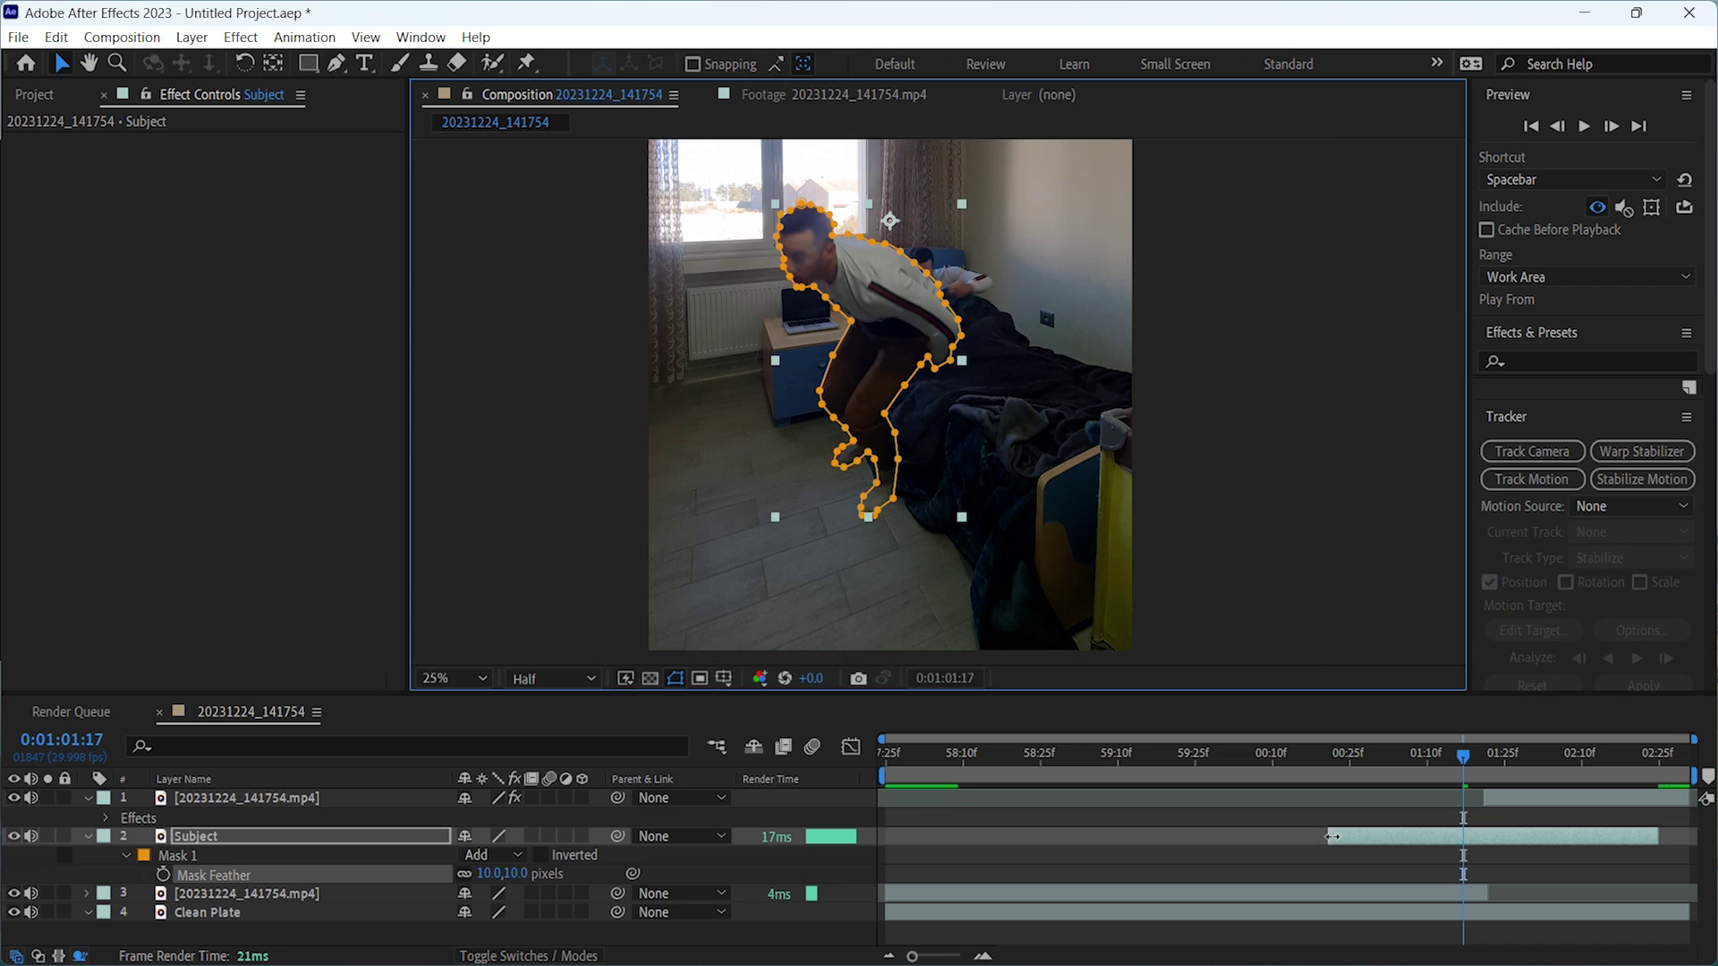
# - Trim the Subject layer's start to just after the cut and place the playhead at 0:01:01:21
pyautogui.moveTo(1332, 836); pyautogui.dragTo(1501, 834)
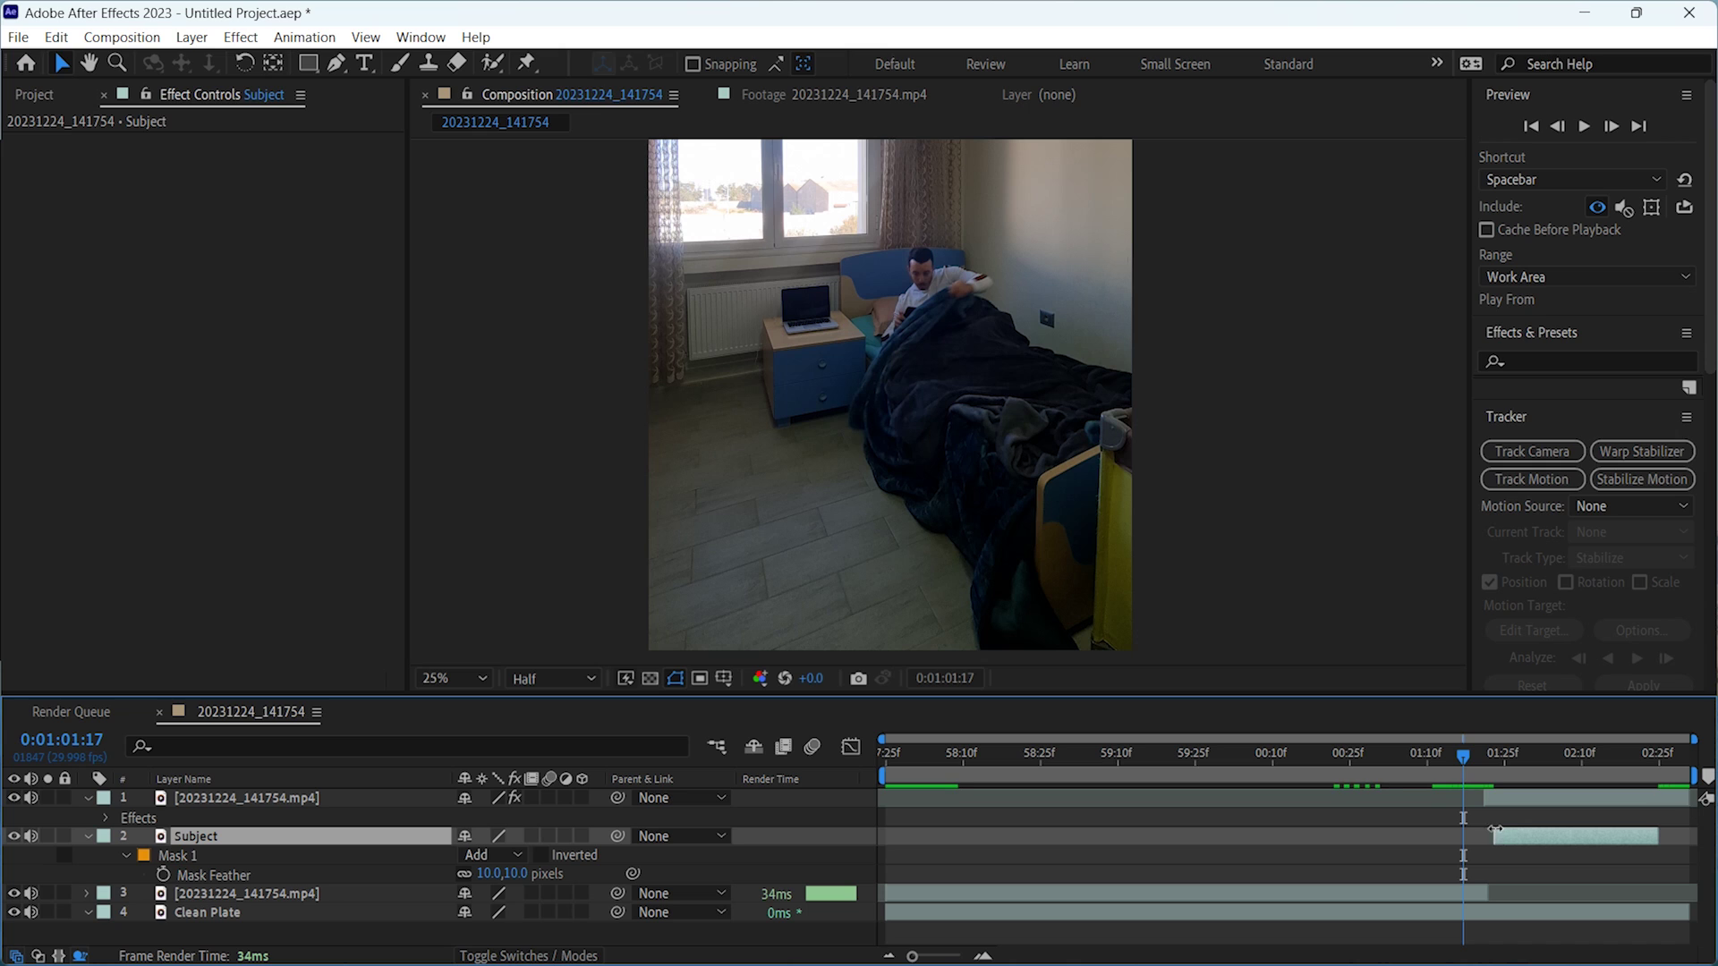
pyautogui.click(1475, 753)
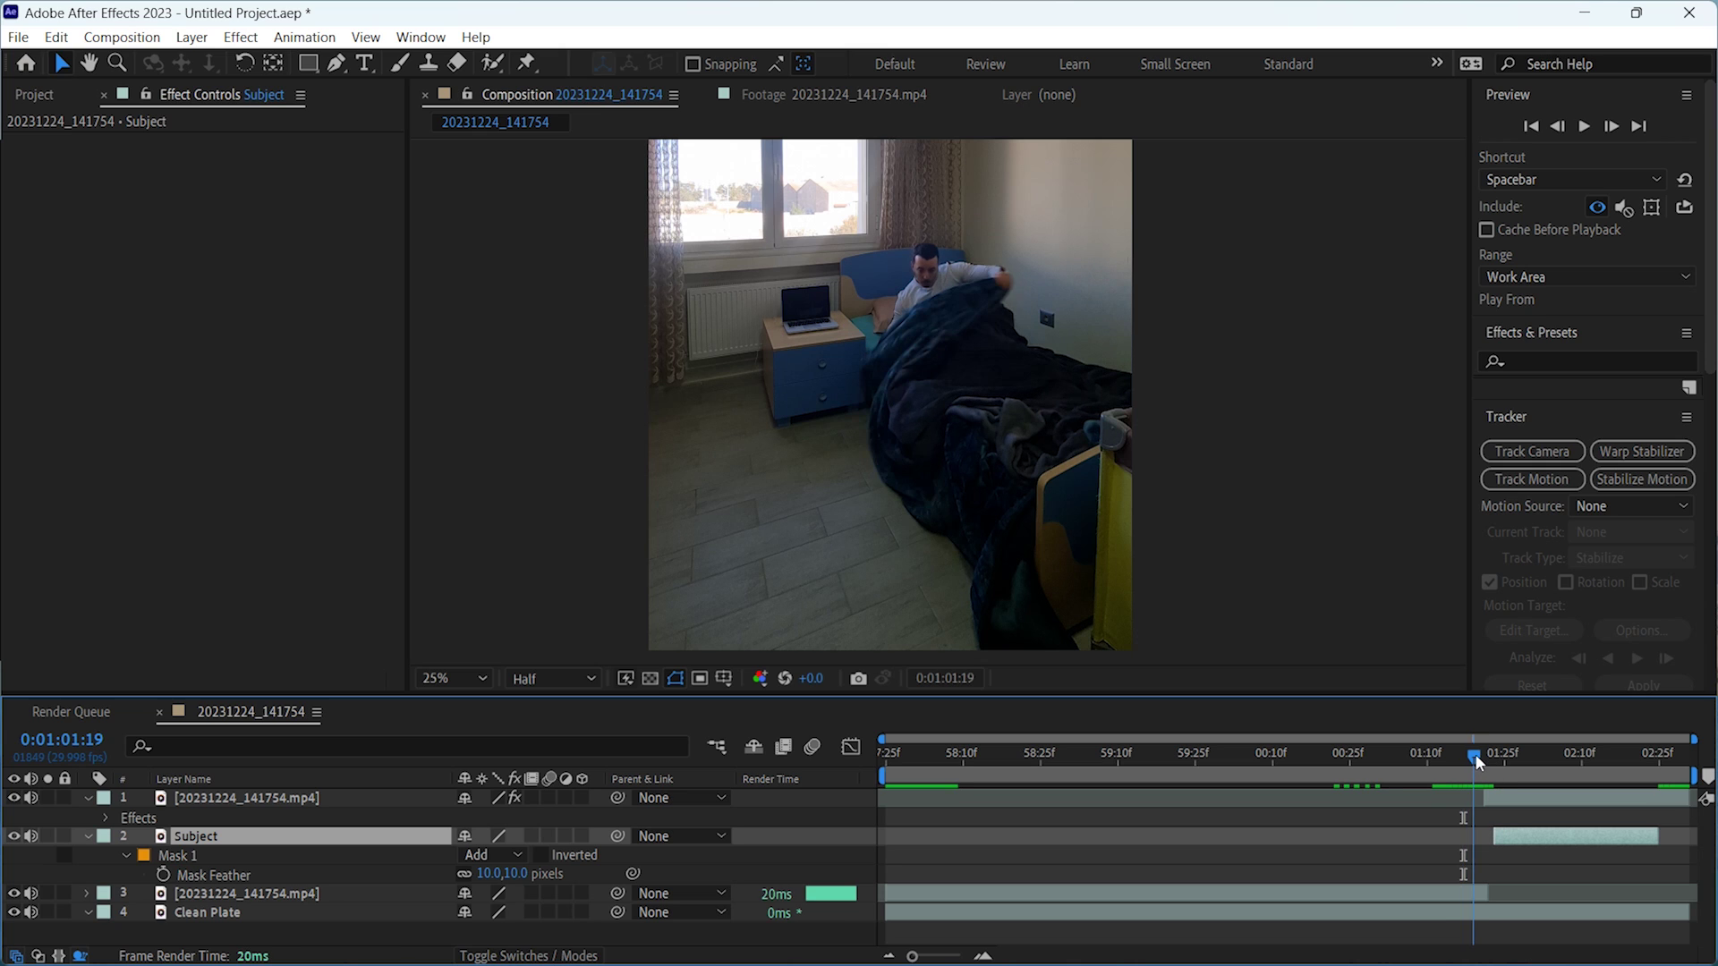
pyautogui.click(1610, 126)
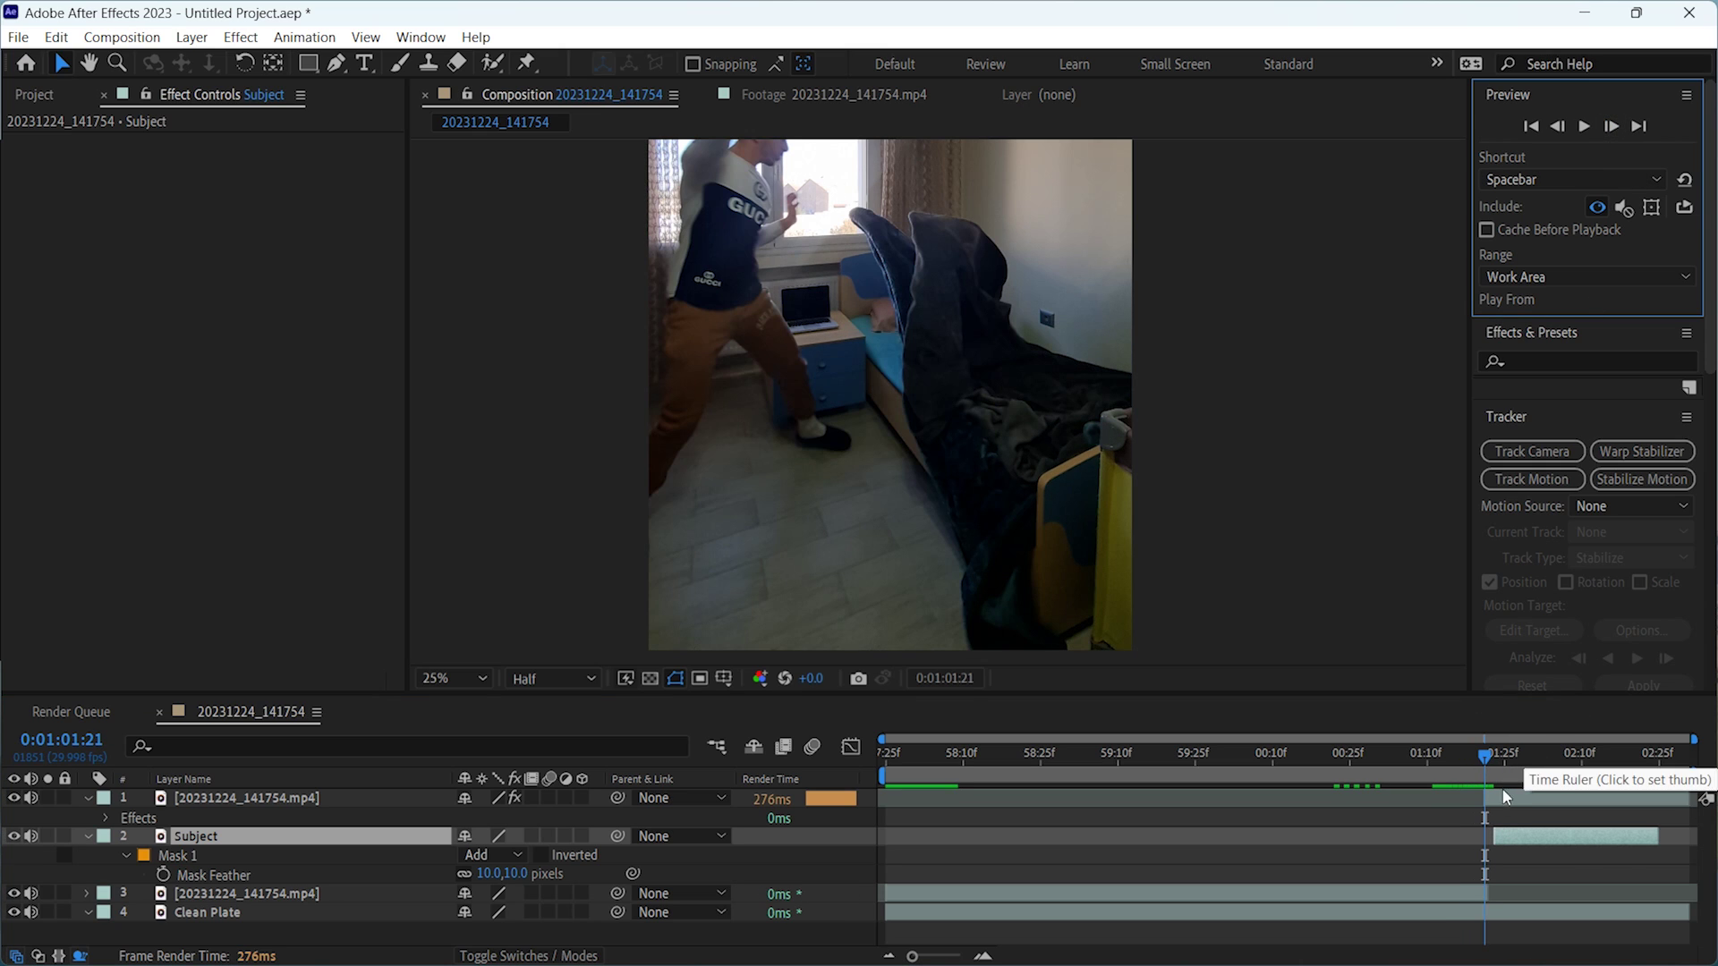
# - Hide the Subject layer and collapse the expanded layer properties in the timeline
pyautogui.click(16, 836)
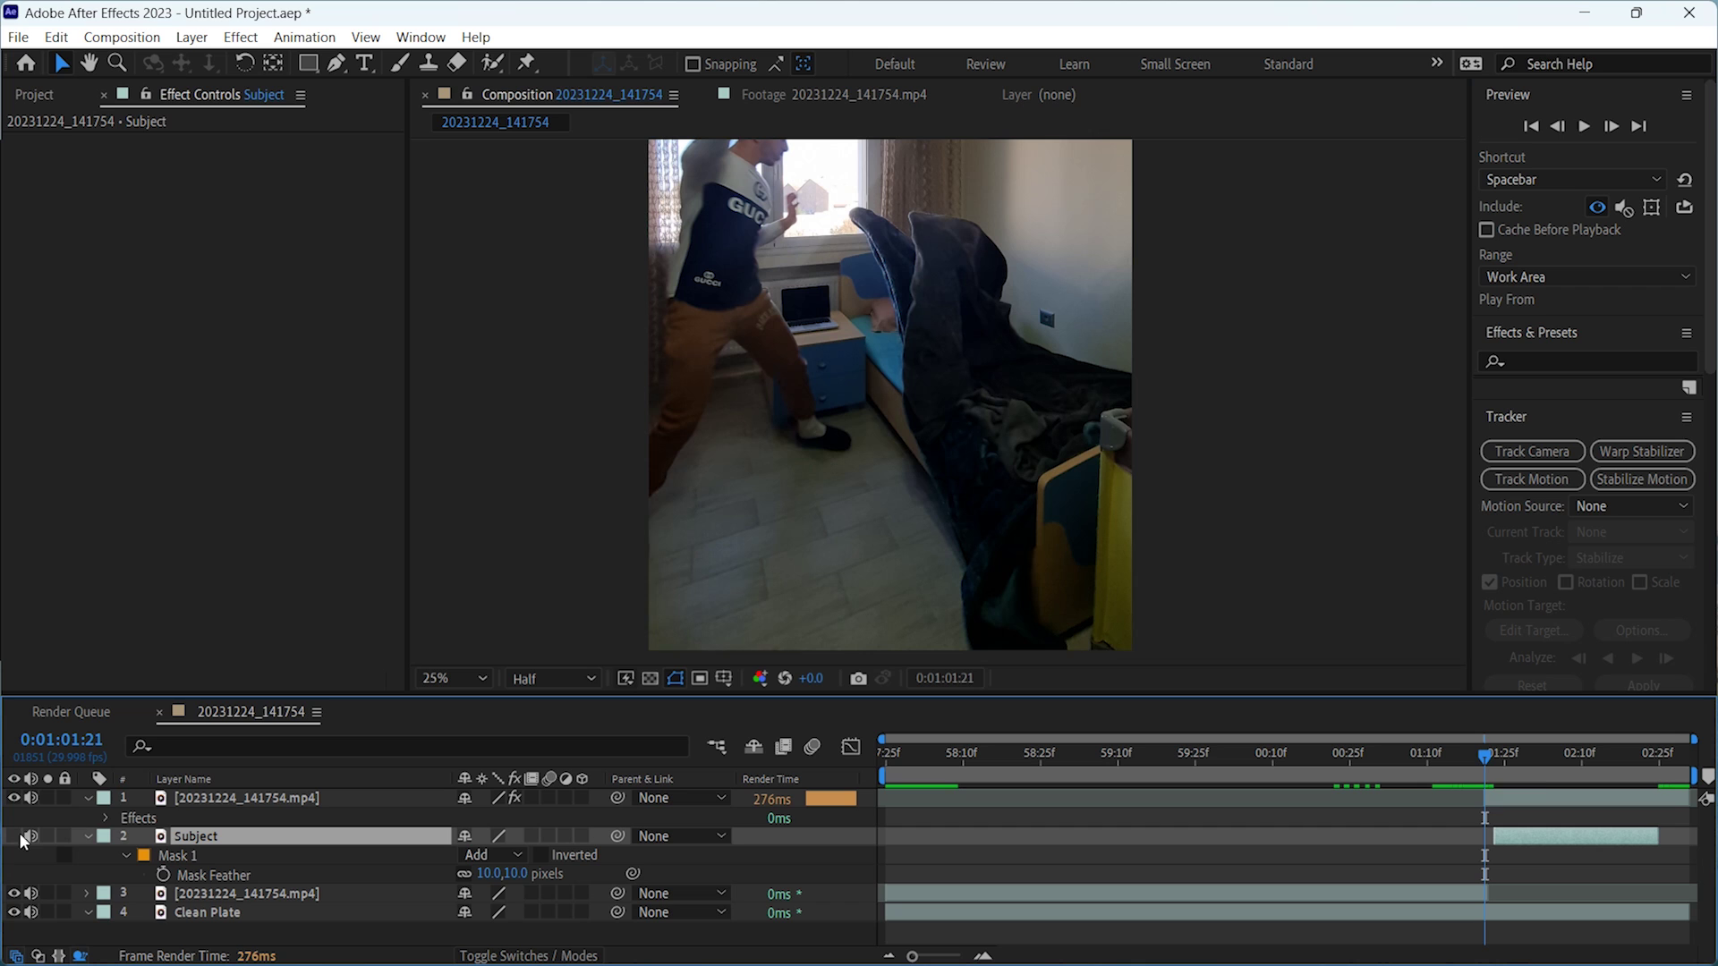
pyautogui.click(87, 798)
pyautogui.click(89, 818)
pyautogui.click(148, 884)
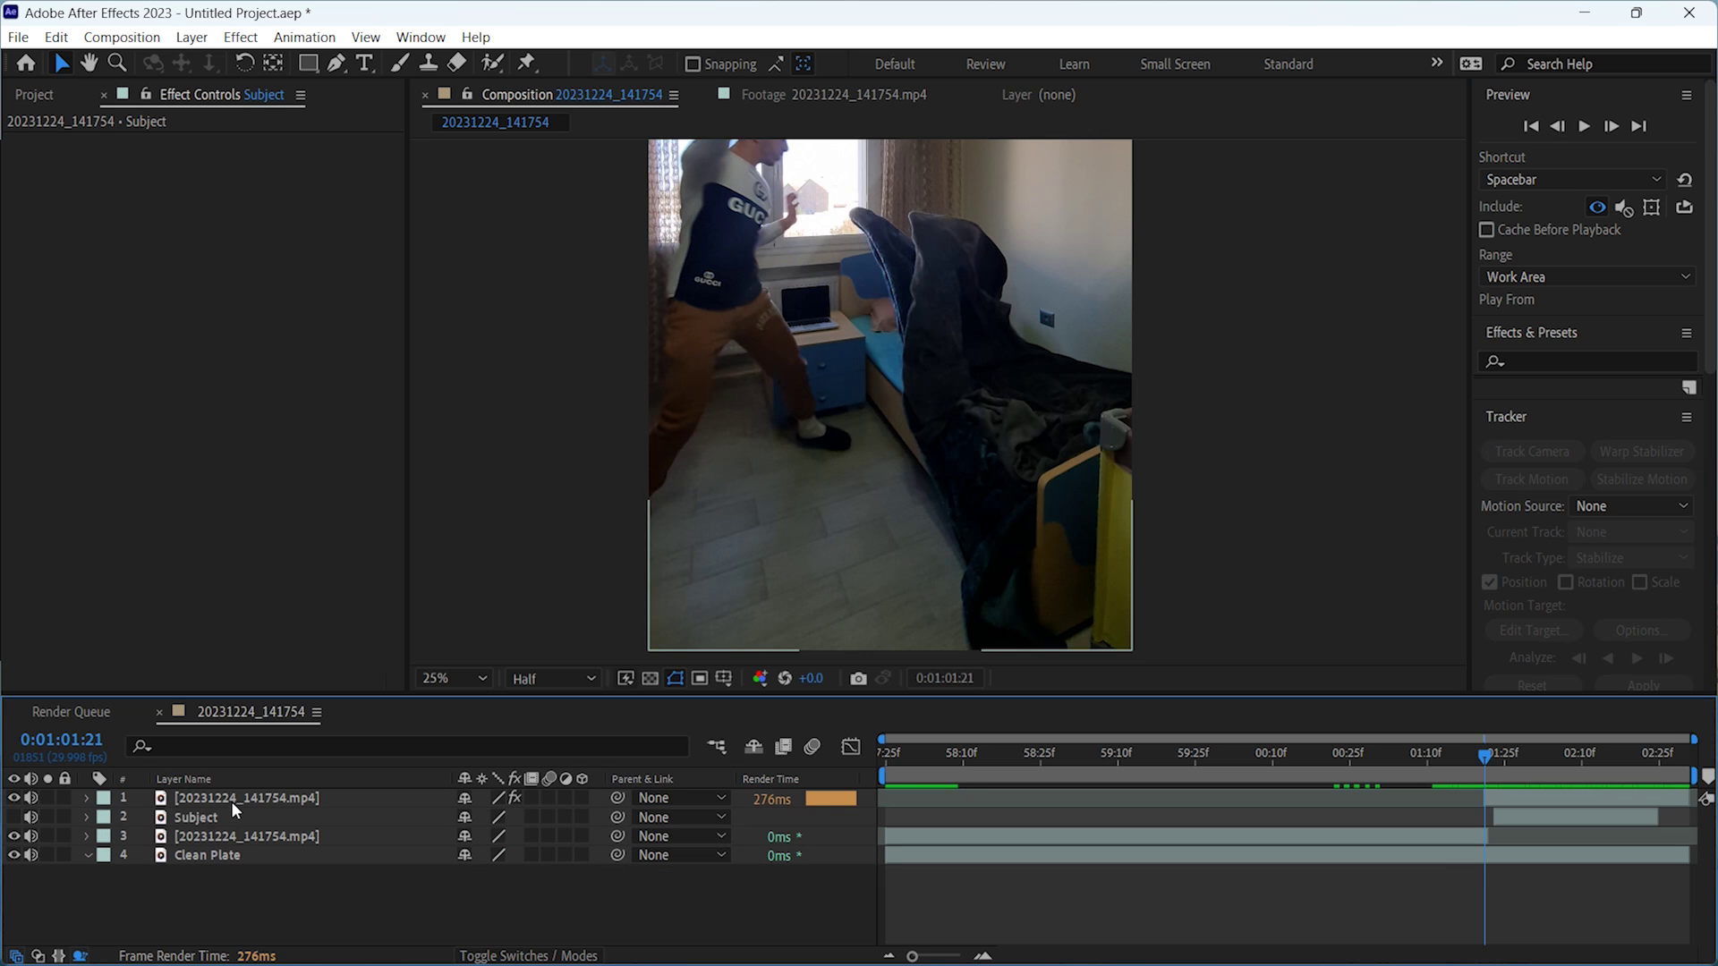
# - Draw a closed Pen tool mask on the top clip around the bed and raised blanket, excluding the standing man
pyautogui.click(231, 799)
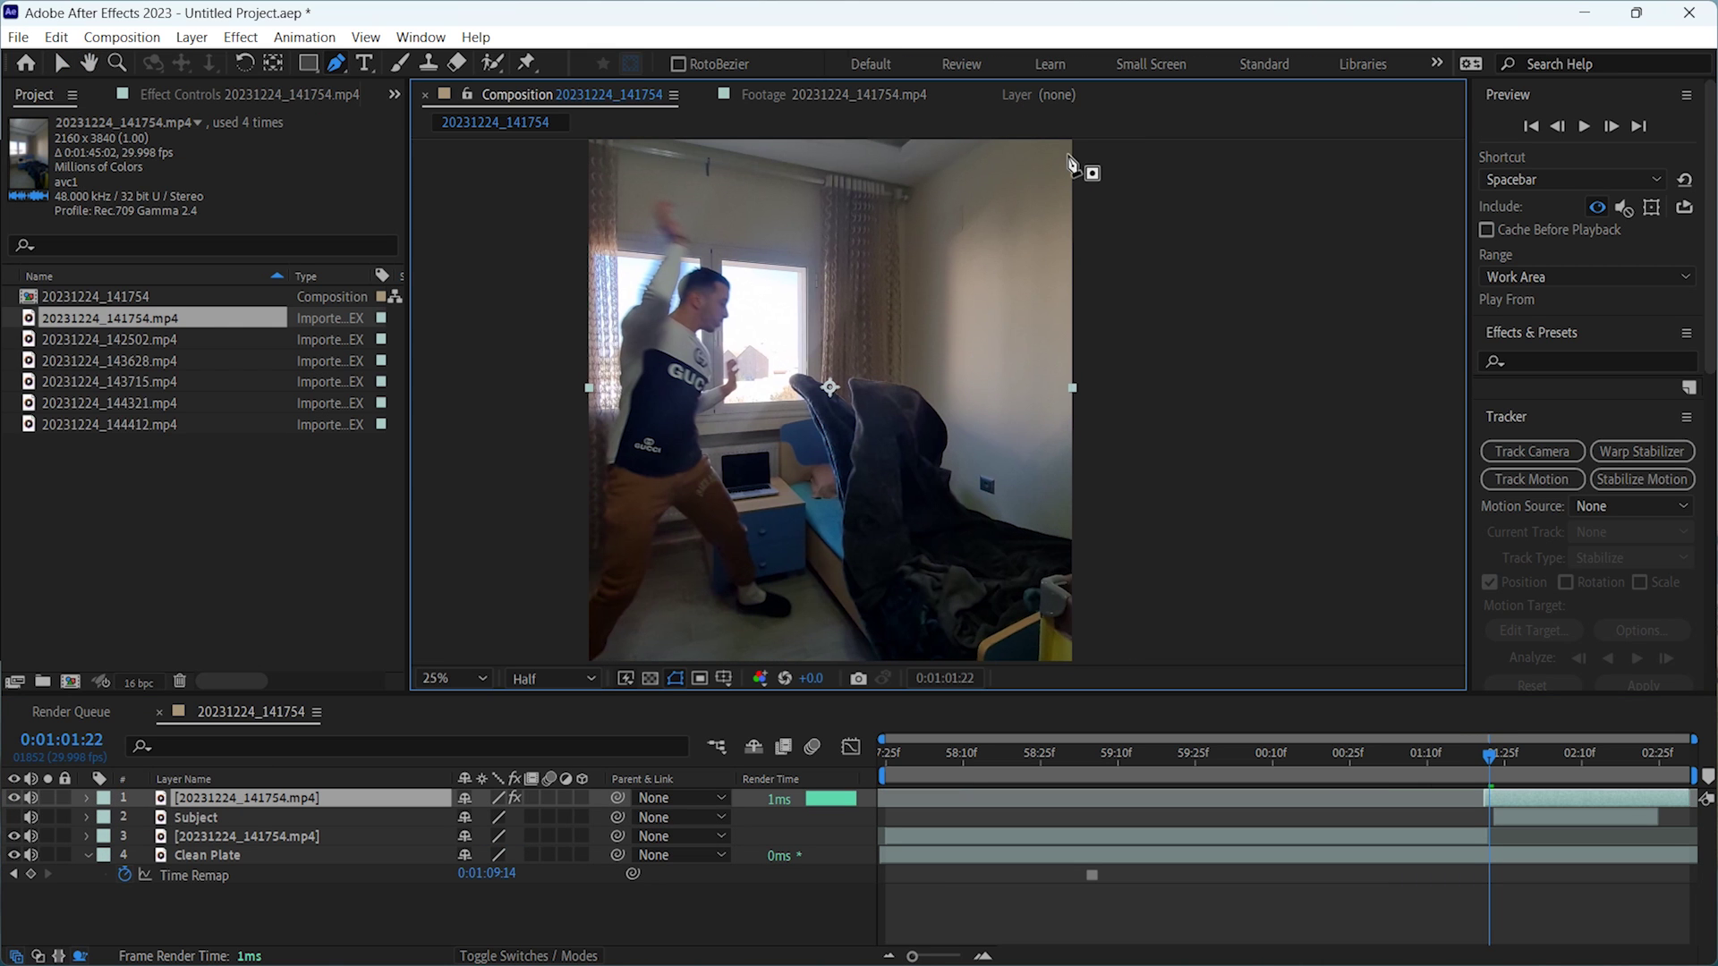
pyautogui.click(1073, 150)
pyautogui.moveTo(781, 398); pyautogui.dragTo(786, 266)
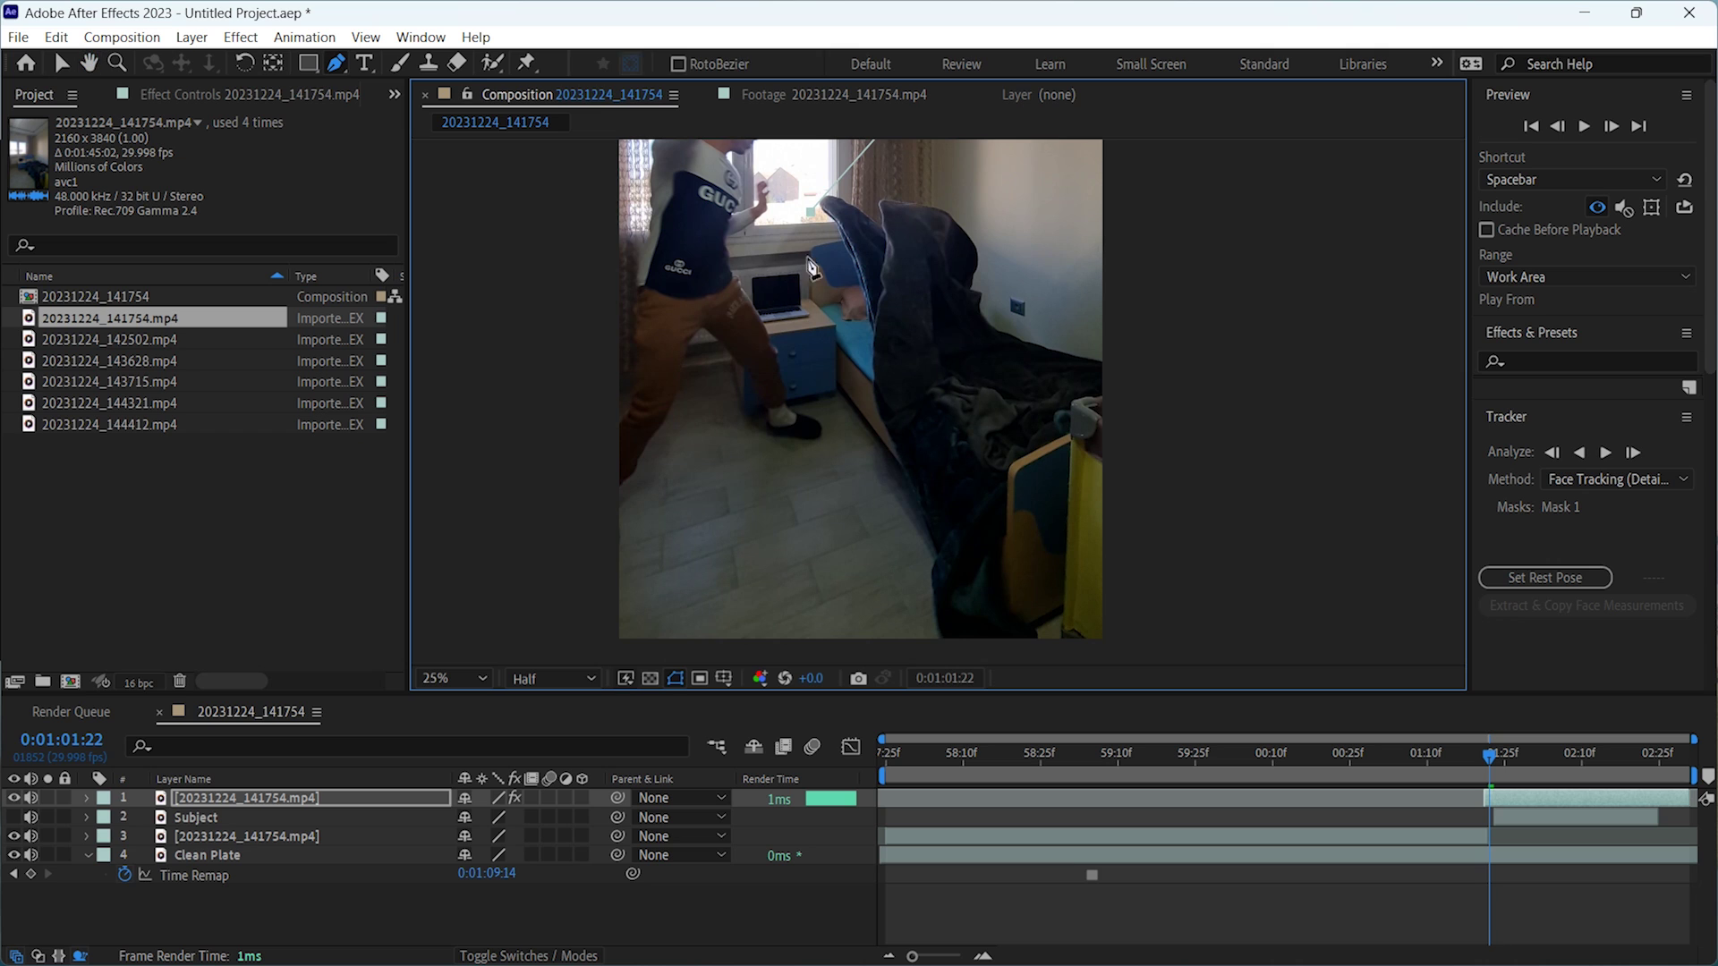
pyautogui.click(841, 390)
pyautogui.scroll(-3, 895, 376)
pyautogui.click(899, 366)
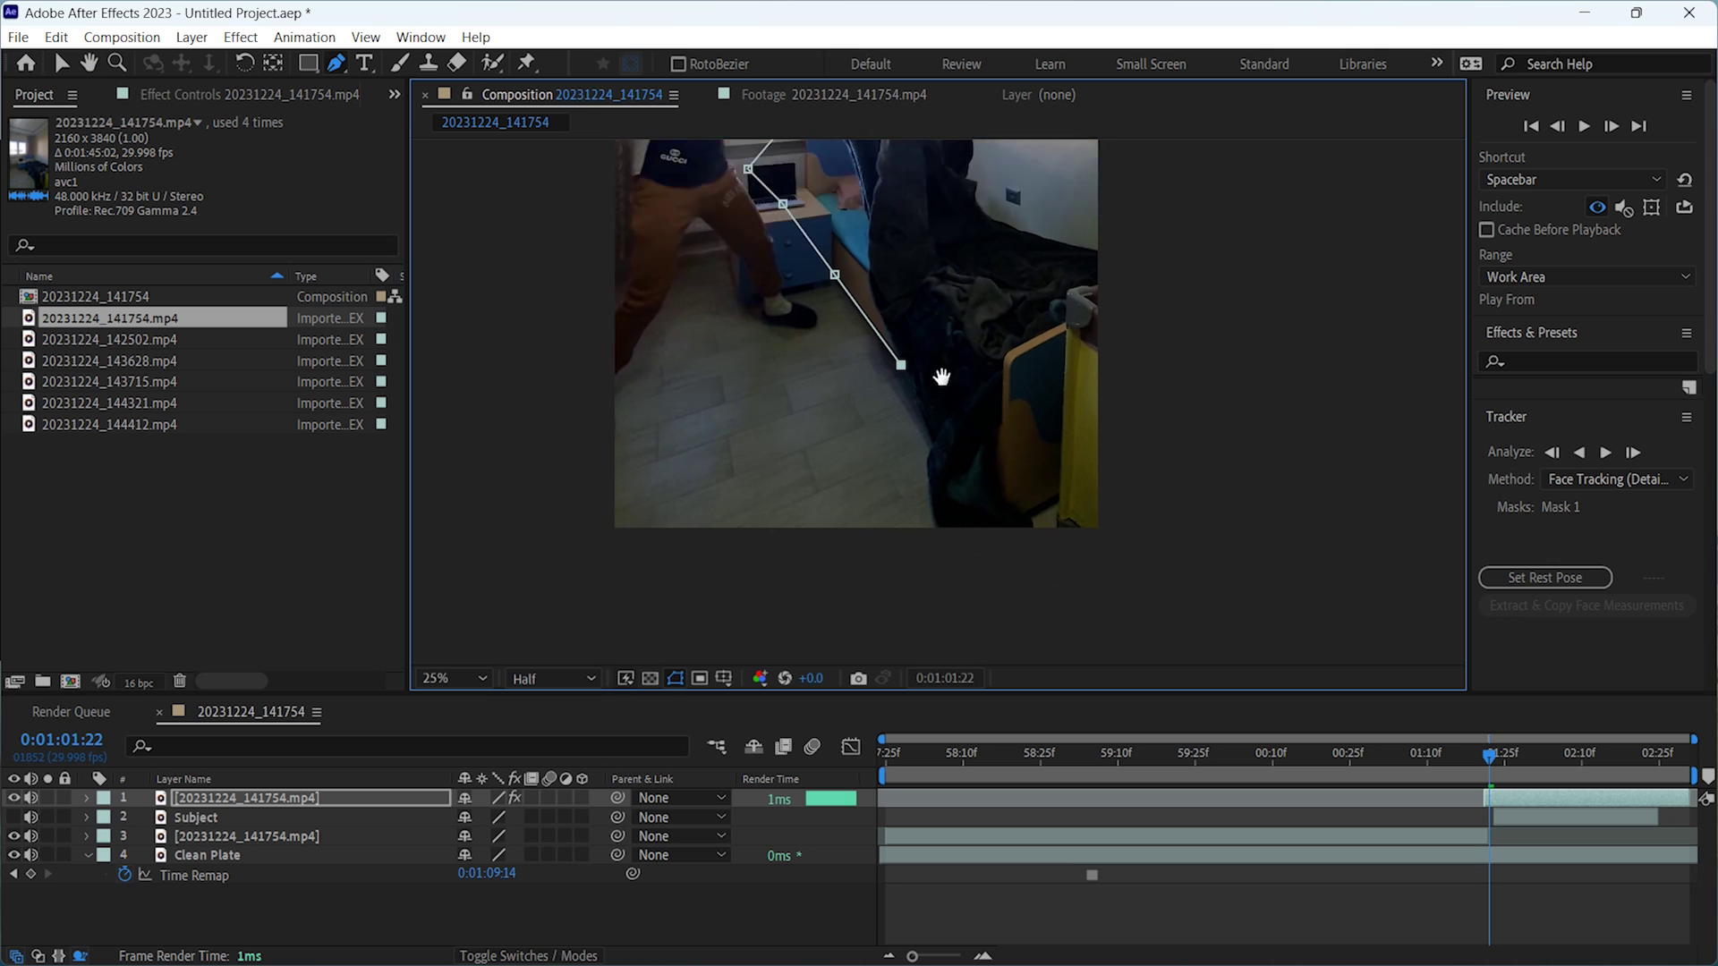
pyautogui.scroll(-2, 913, 430)
pyautogui.click(918, 450)
pyautogui.click(1111, 502)
pyautogui.moveTo(1163, 251); pyautogui.dragTo(1119, 530)
pyautogui.click(1118, 266)
pyautogui.moveTo(1105, 268); pyautogui.dragTo(1113, 452)
pyautogui.click(1063, 245)
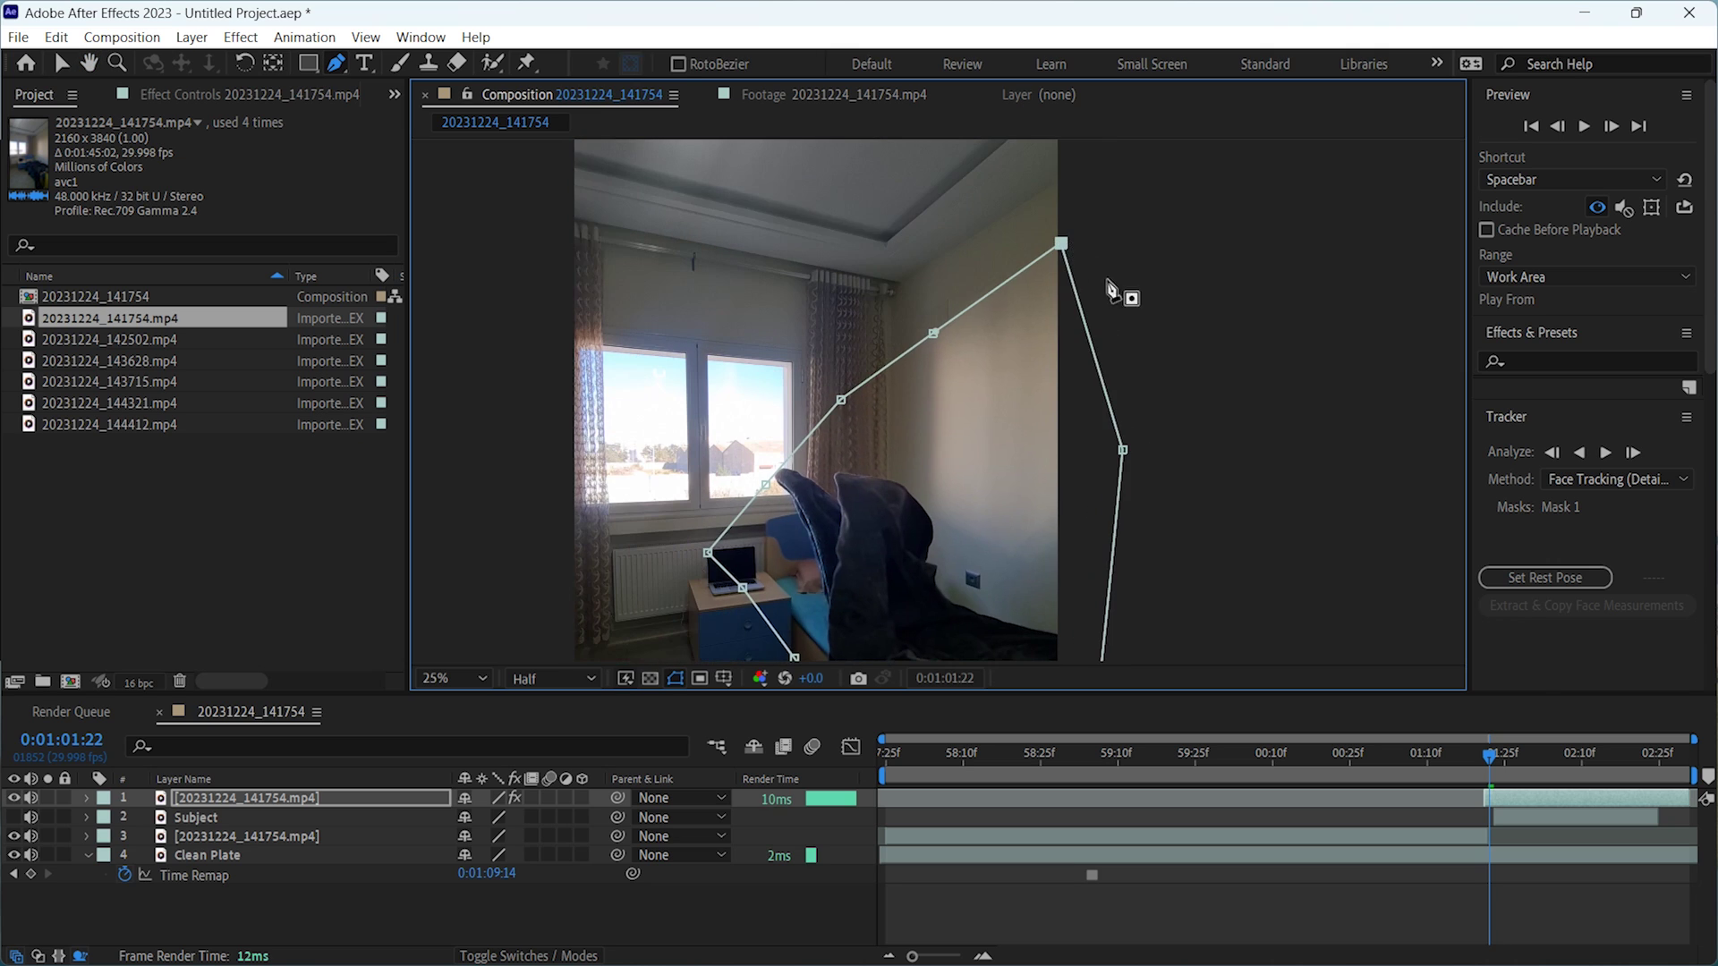
# - Set the Mask Feather of the bed and blanket mask on the top footage clip to 36 pixels
pyautogui.press('v')
pyautogui.moveTo(994, 300); pyautogui.dragTo(997, 207)
pyautogui.click(402, 798)
pyautogui.press('f')
pyautogui.moveTo(496, 837); pyautogui.dragTo(512, 836)
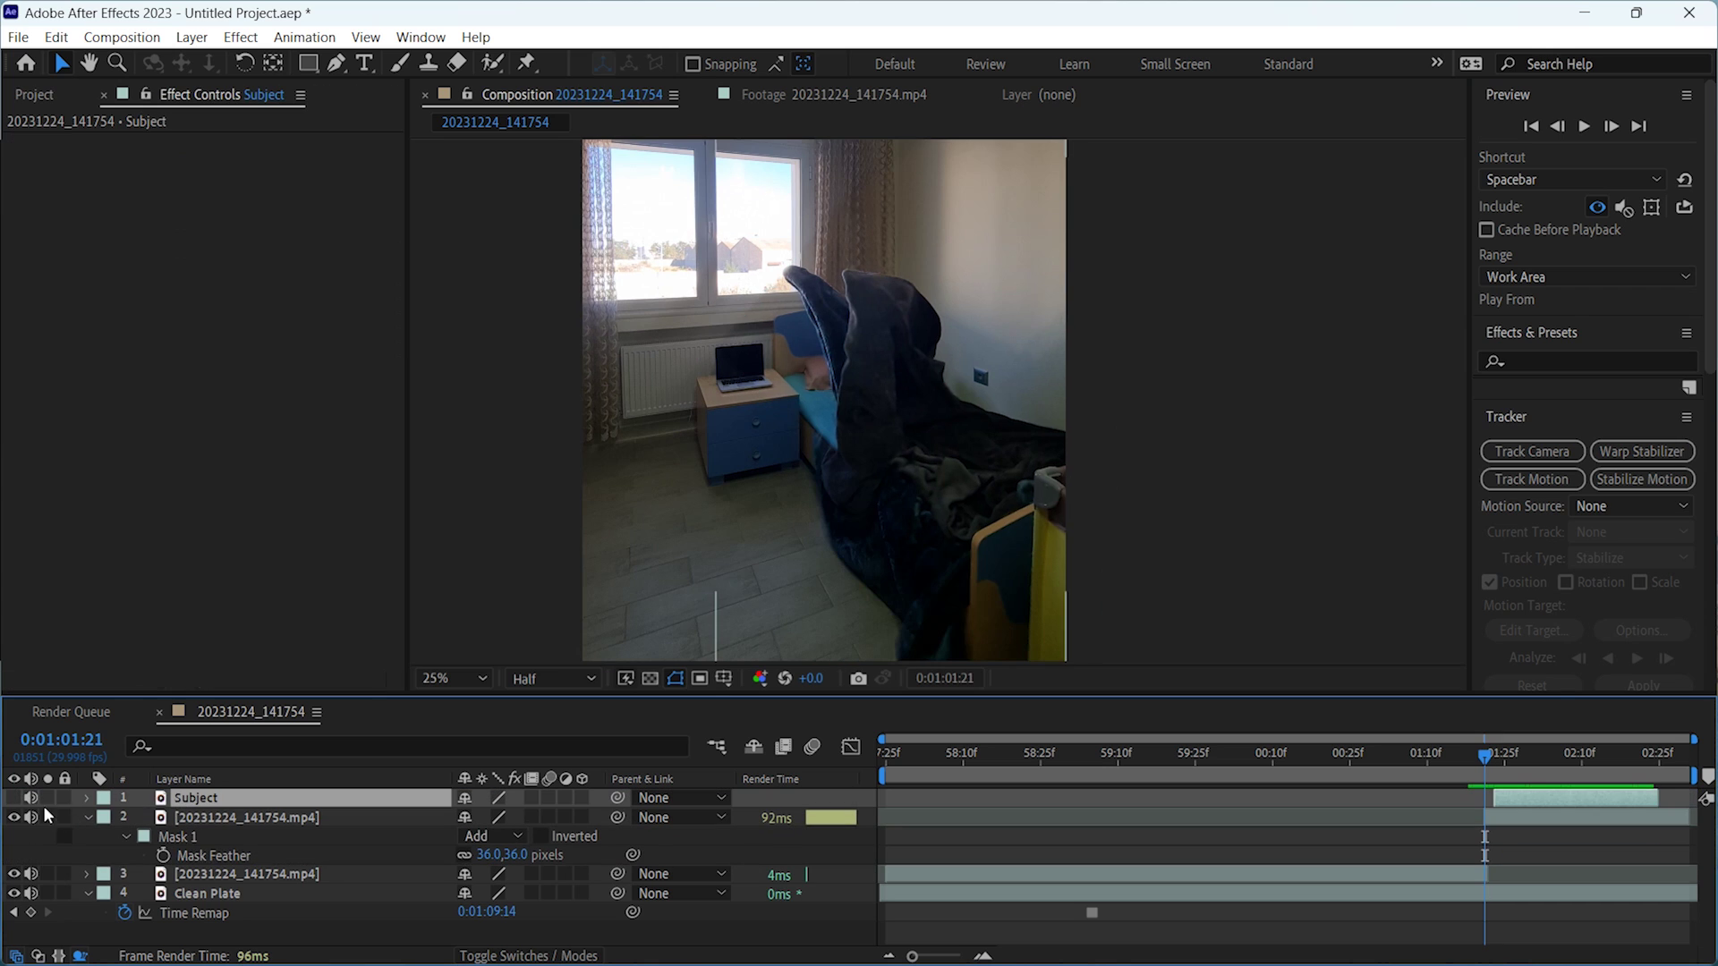
# - Show the Subject layer at 0:01:01:20 and scale it down to 60%
pyautogui.click(14, 798)
pyautogui.scroll(1, 959, 394)
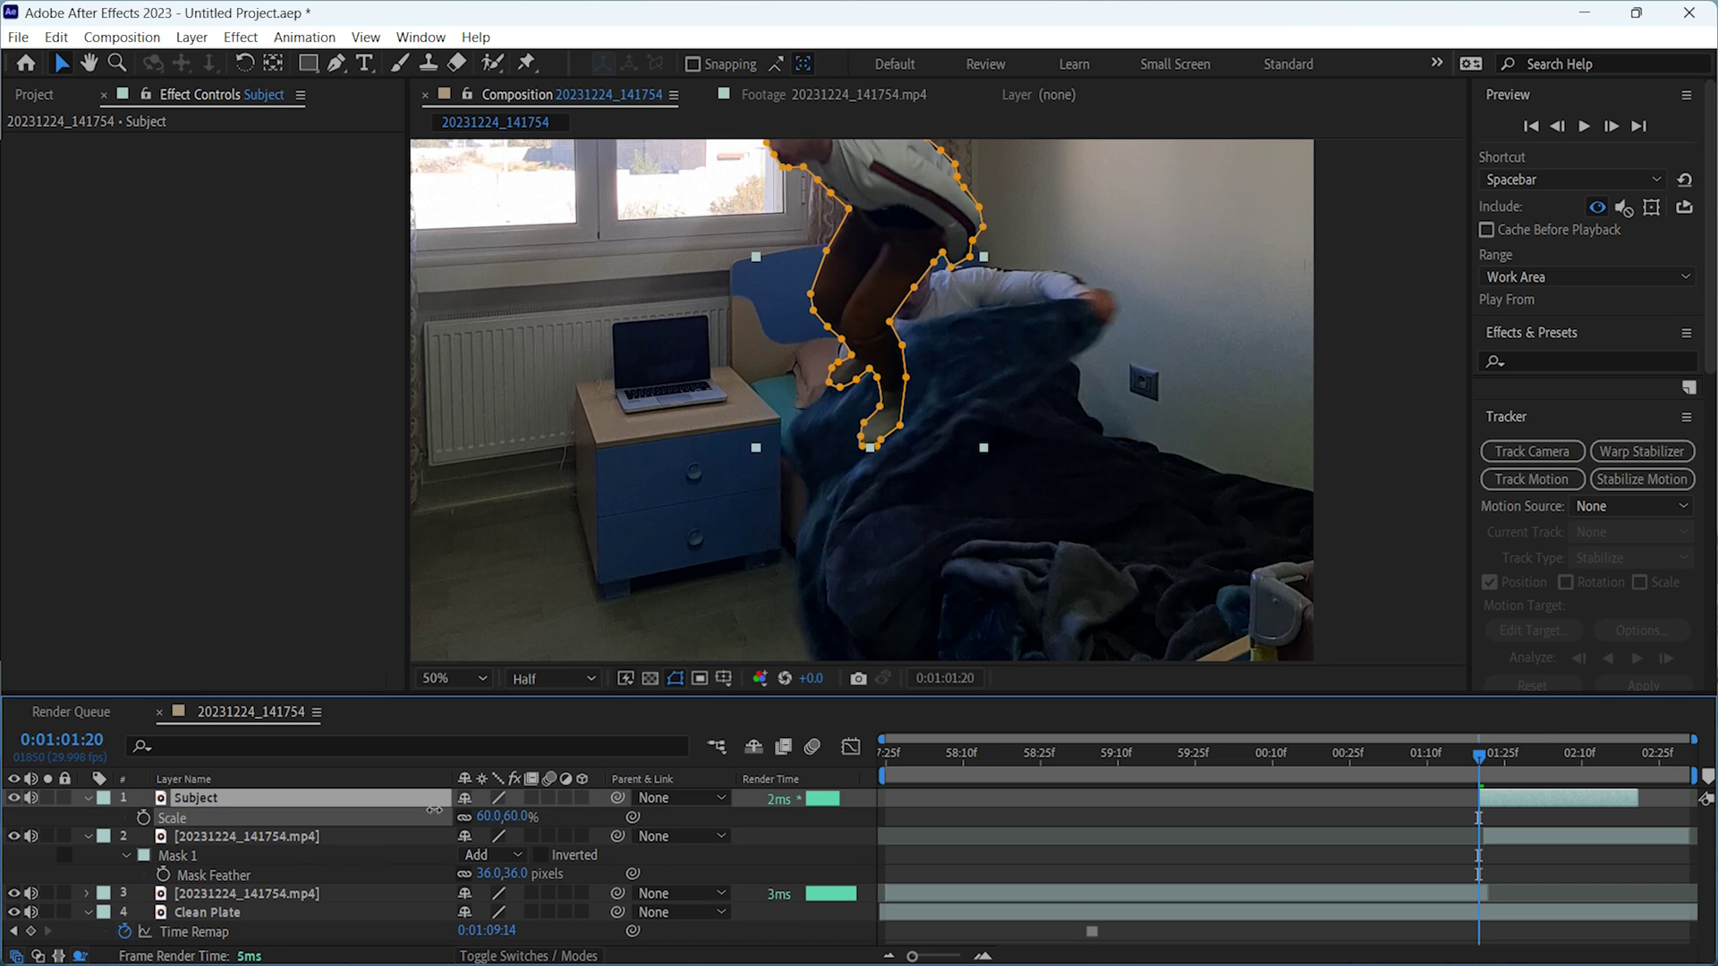
pyautogui.press('s')
pyautogui.press('pageup')
pyautogui.moveTo(484, 817); pyautogui.dragTo(437, 821)
# - Rotate the Subject layer to -50°, make it 3D to tilt it further, and scale it to 76%
pyautogui.press('r')
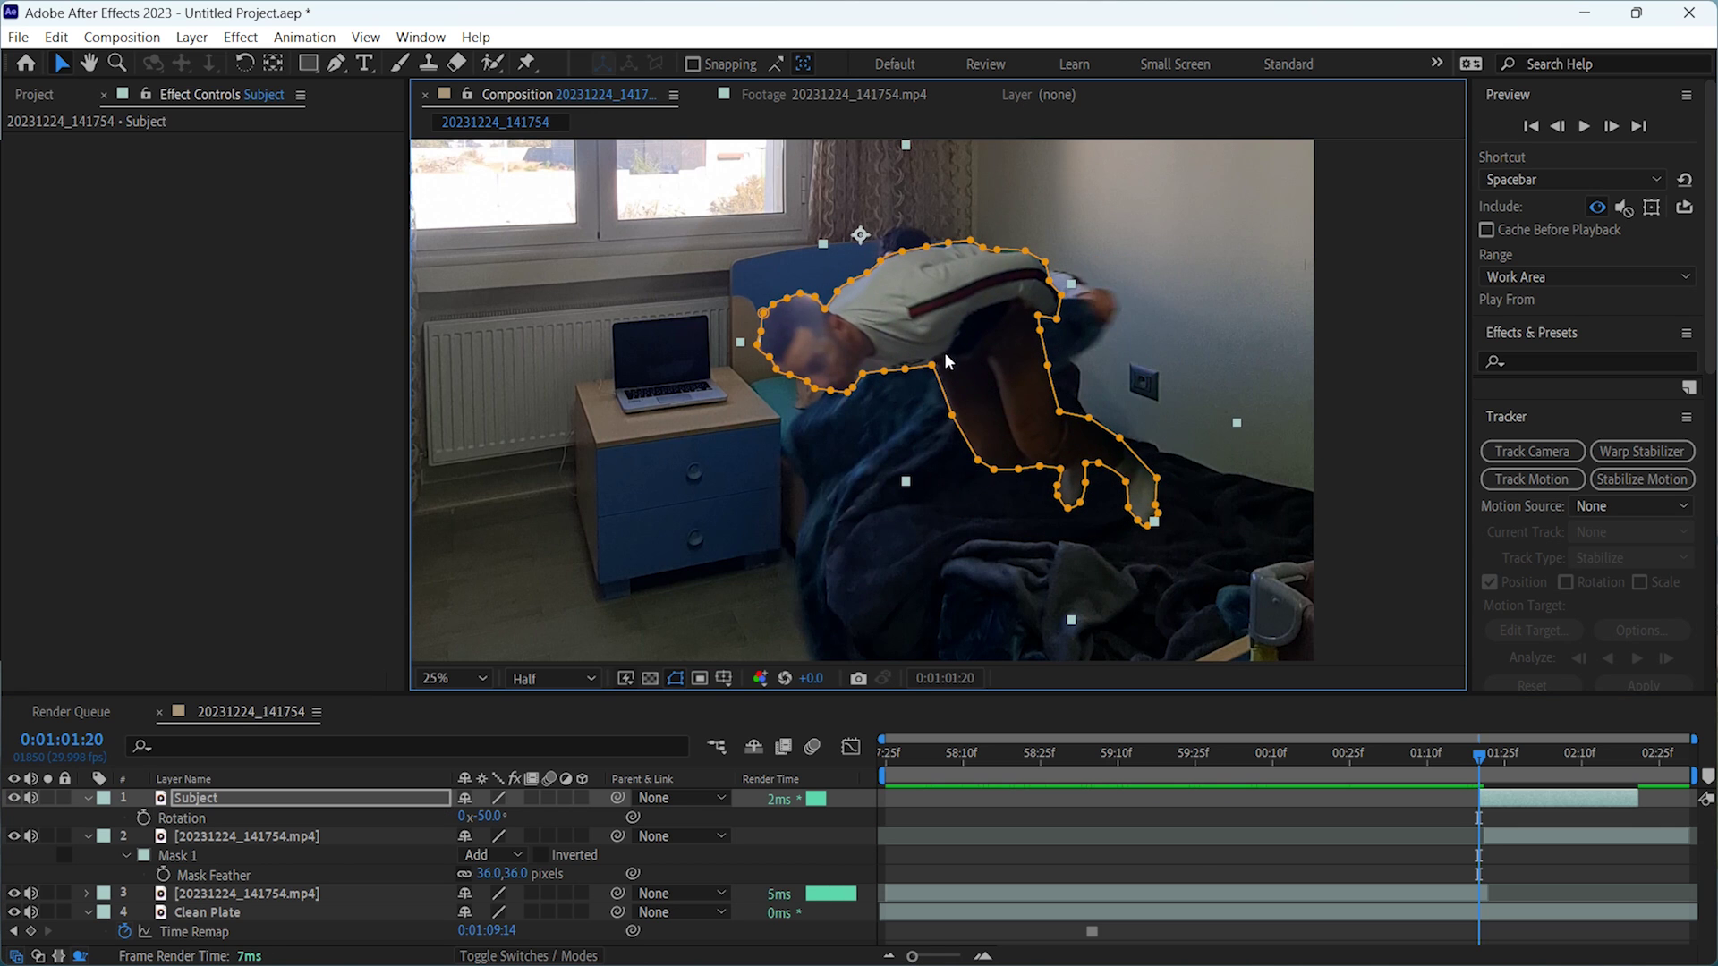
pyautogui.click(581, 797)
pyautogui.press('r')
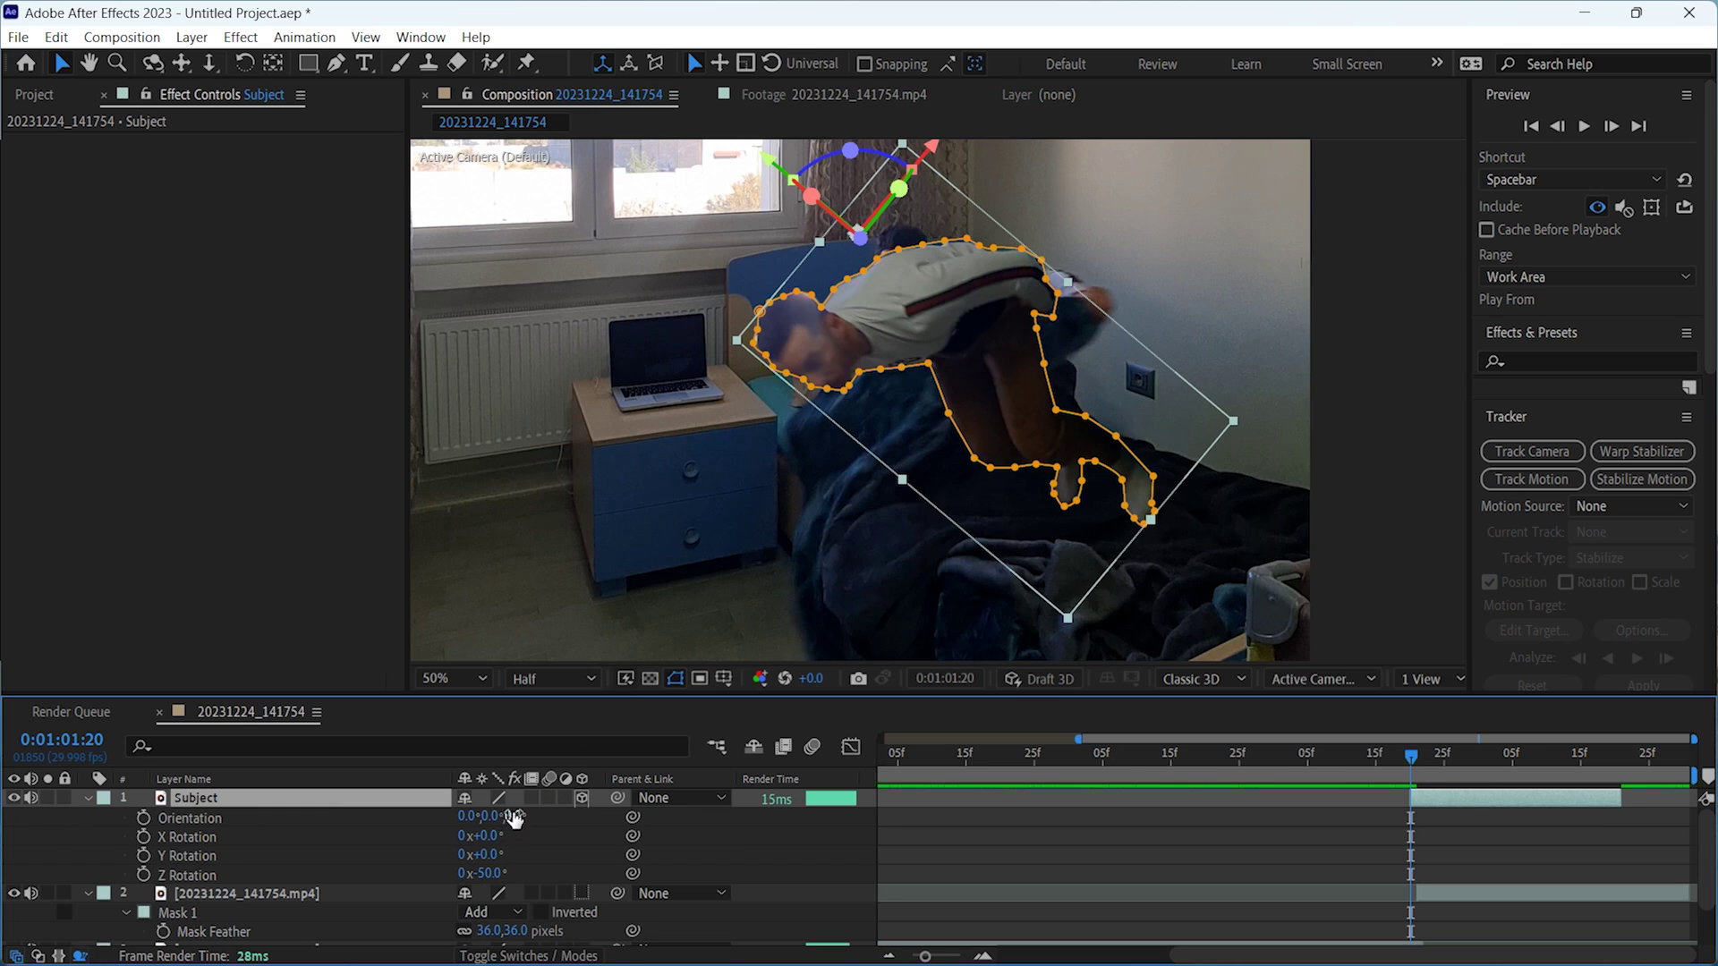
pyautogui.moveTo(495, 836)
pyautogui.mouseDown()
pyautogui.moveTo(422, 856)
pyautogui.moveTo(476, 872)
pyautogui.moveTo(501, 827)
pyautogui.mouseUp()
pyautogui.press('s')
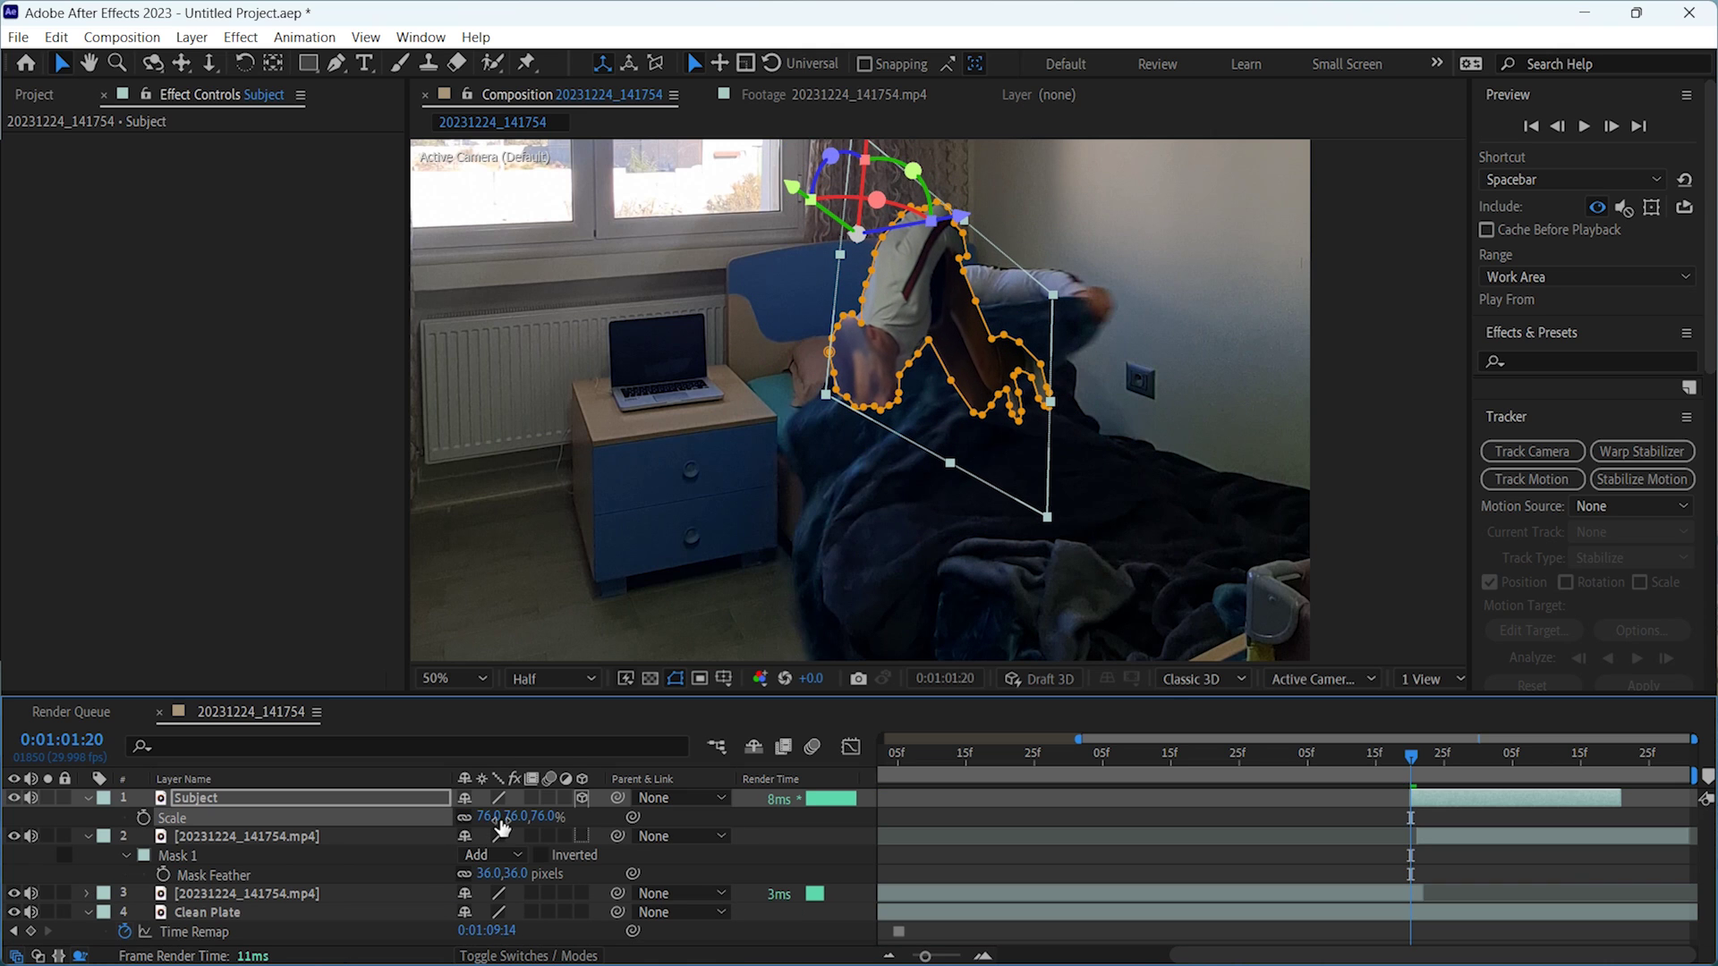
# - Keyframe the Subject's Position at 0:01:01:20 and again at 0:01:01:23, bringing it toward the camera with Z at -2435
pyautogui.press('p')
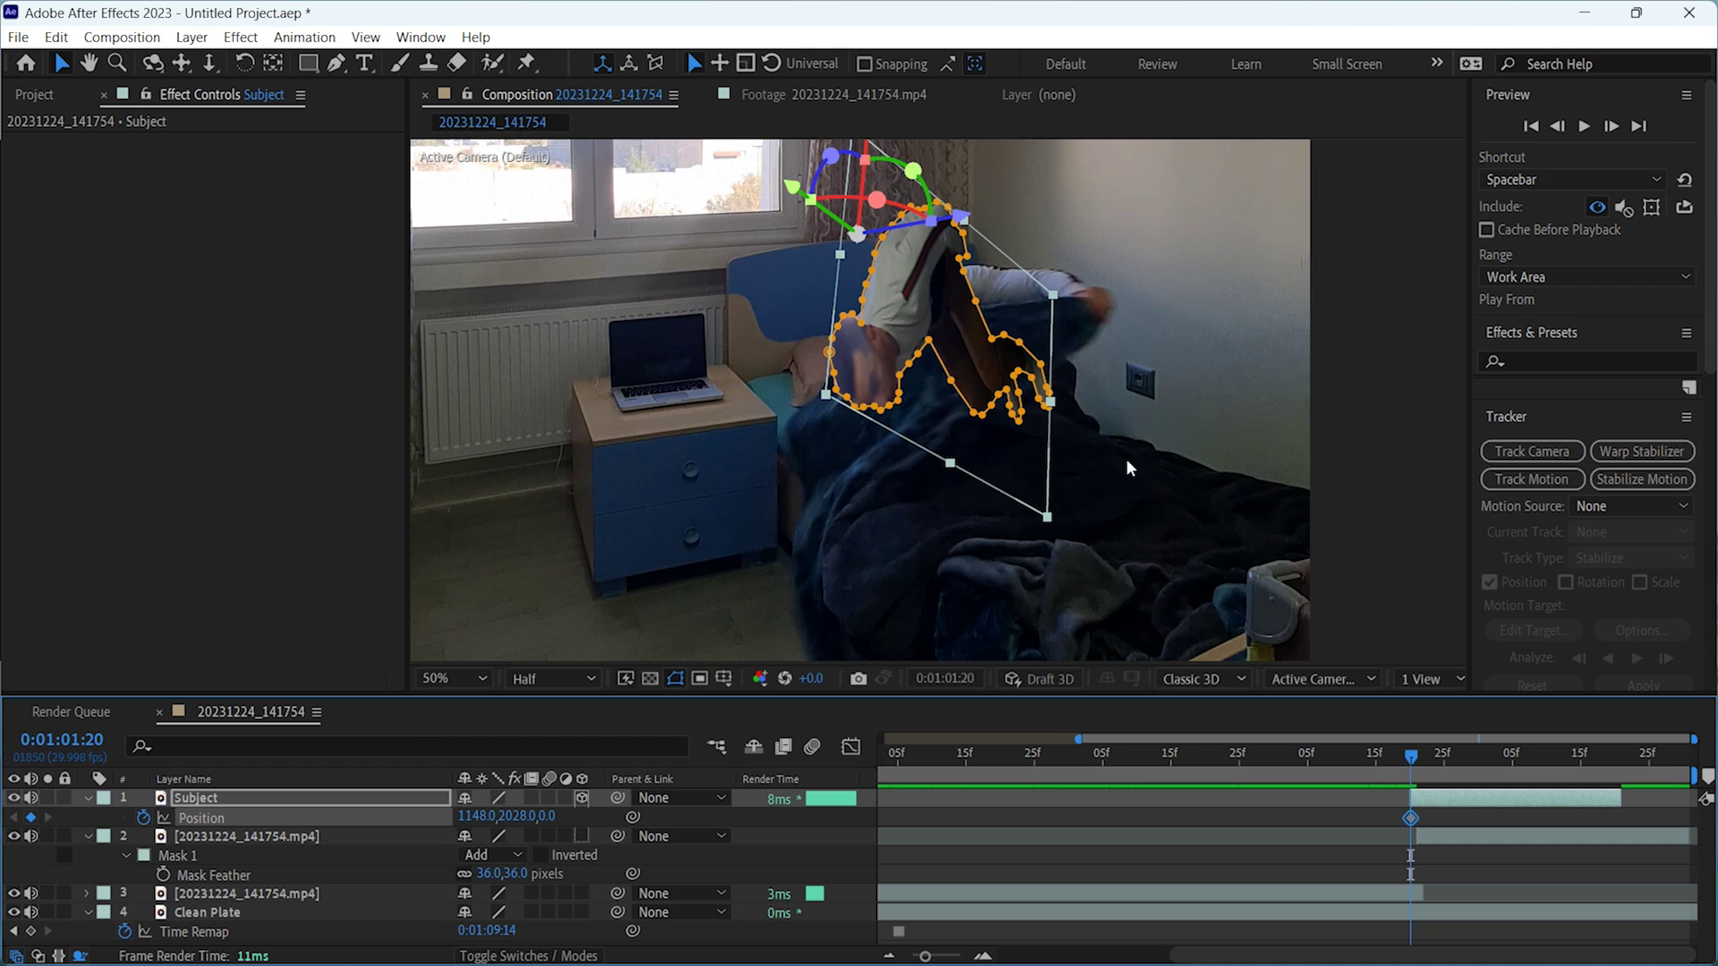
pyautogui.press('pagedown')
pyautogui.press('pagedown')
pyautogui.press('pagedown')
pyautogui.press(',')
pyautogui.moveTo(550, 816); pyautogui.dragTo(72, 828)
pyautogui.press(',')
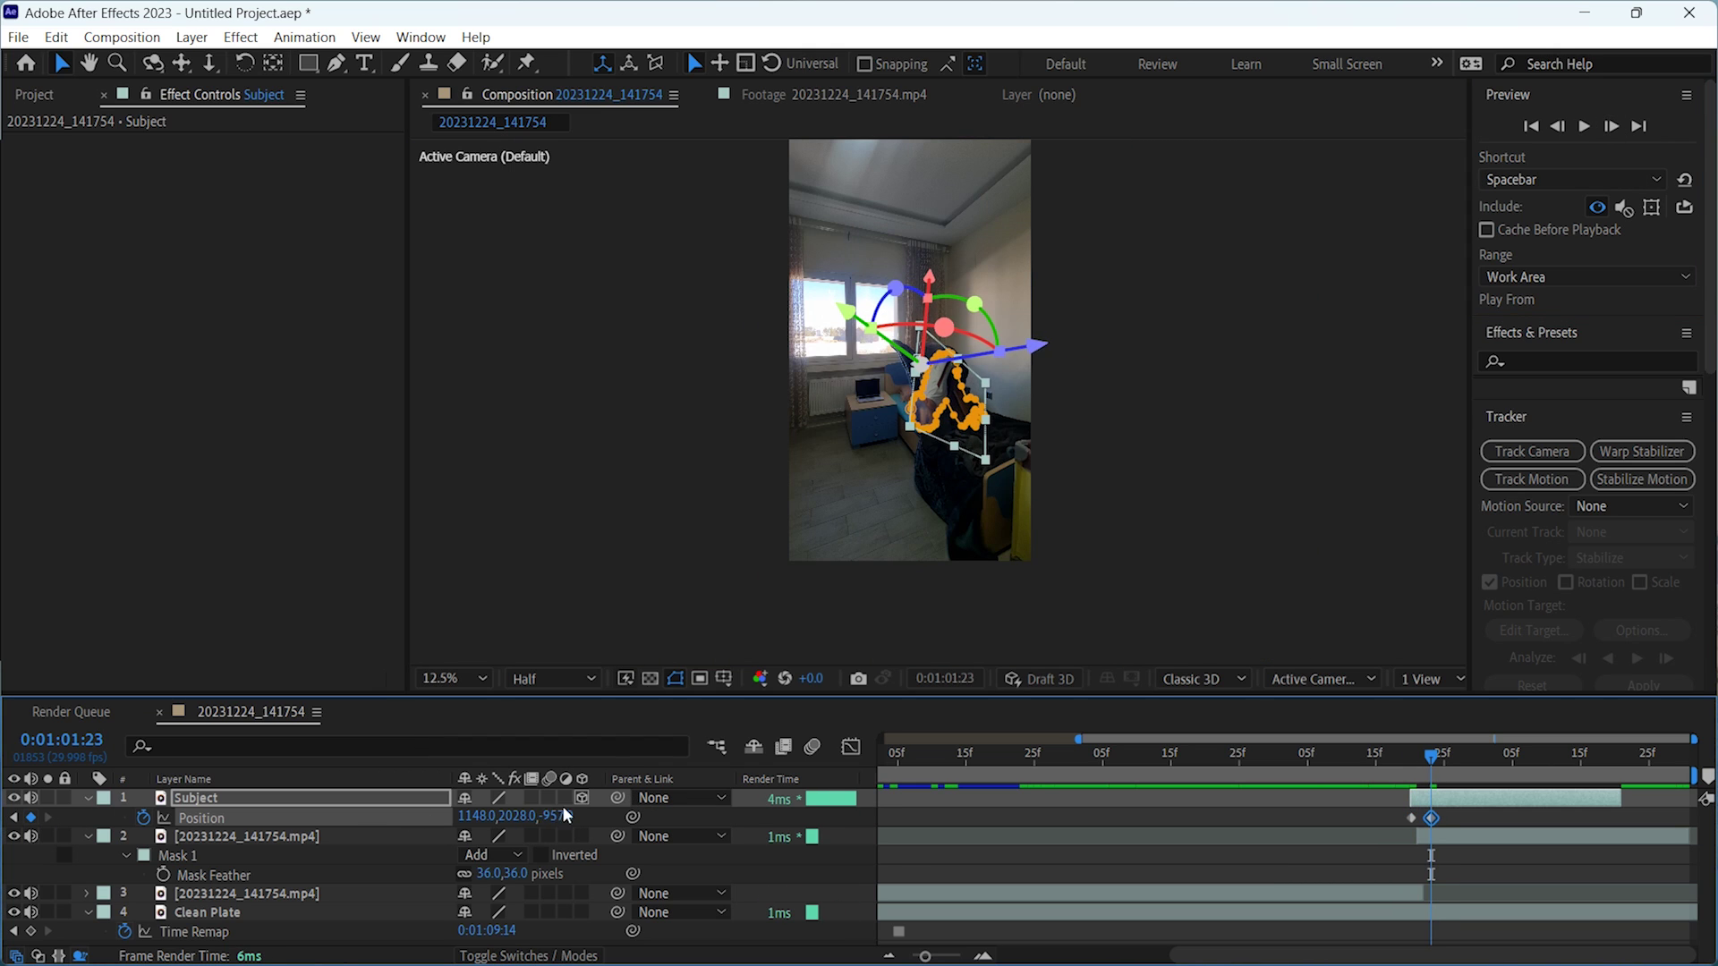
pyautogui.moveTo(564, 814); pyautogui.dragTo(394, 823)
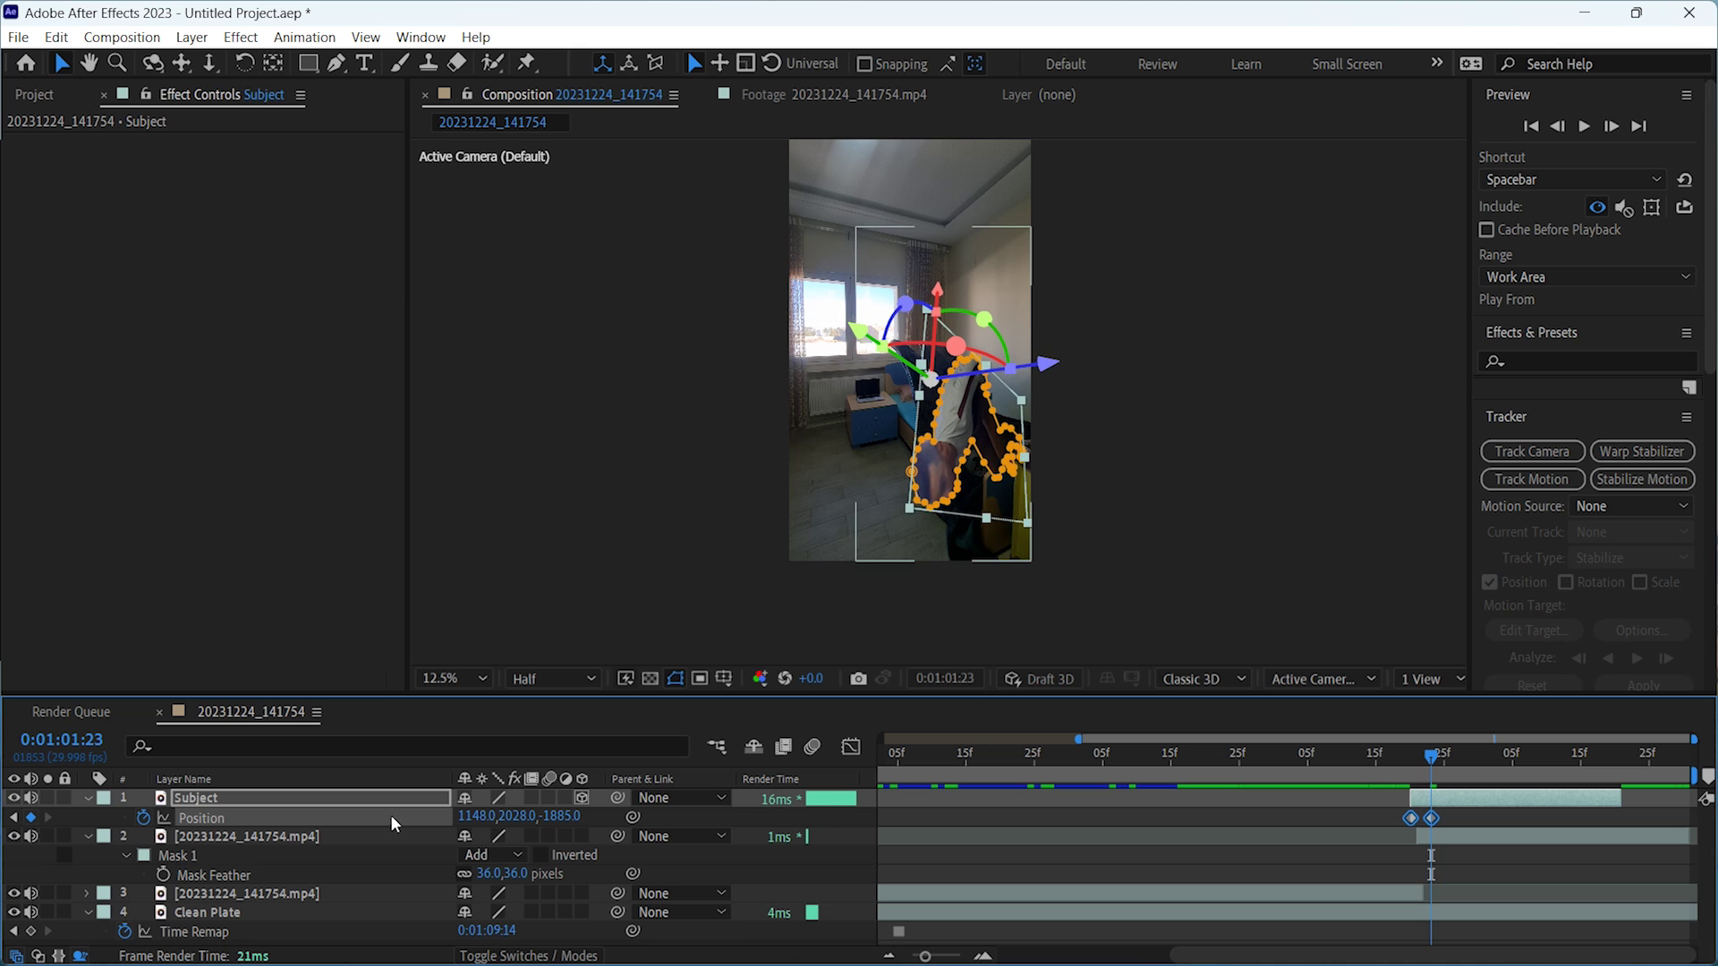
pyautogui.moveTo(561, 821); pyautogui.dragTo(260, 847)
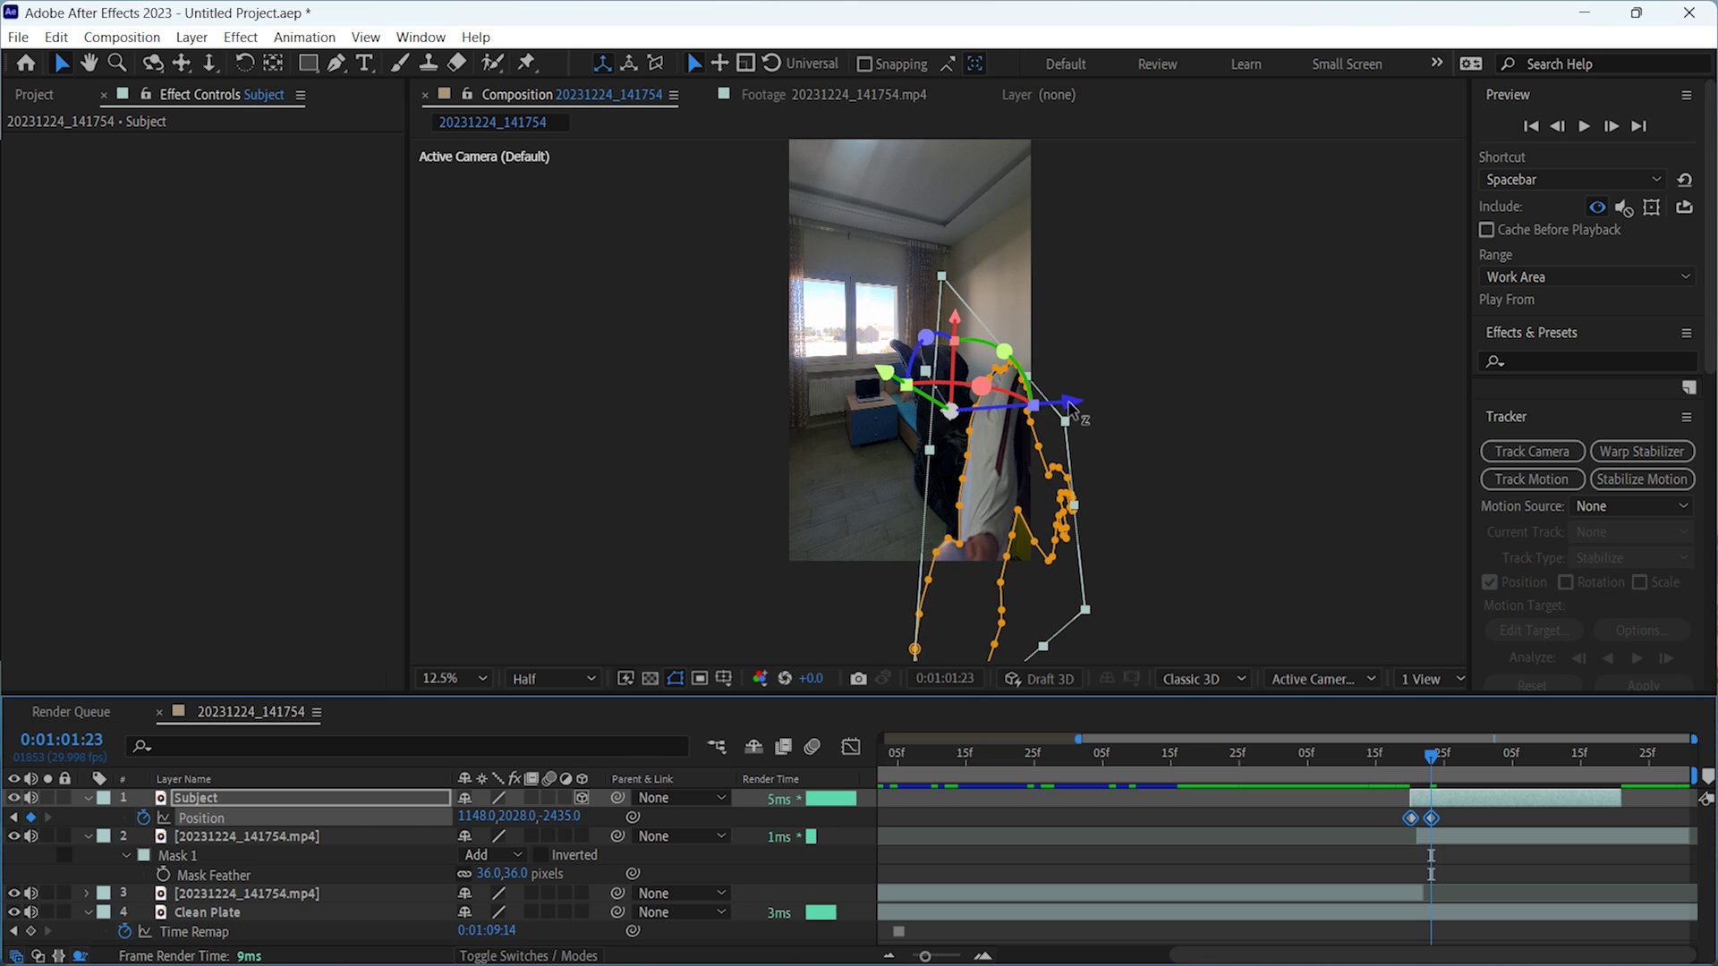
# - Set the Subject's Position at 0:01:01:23 to 798, 1899, -3563.5 so it exits the frame, and enable its motion blur
pyautogui.moveTo(1071, 409); pyautogui.dragTo(537, 590)
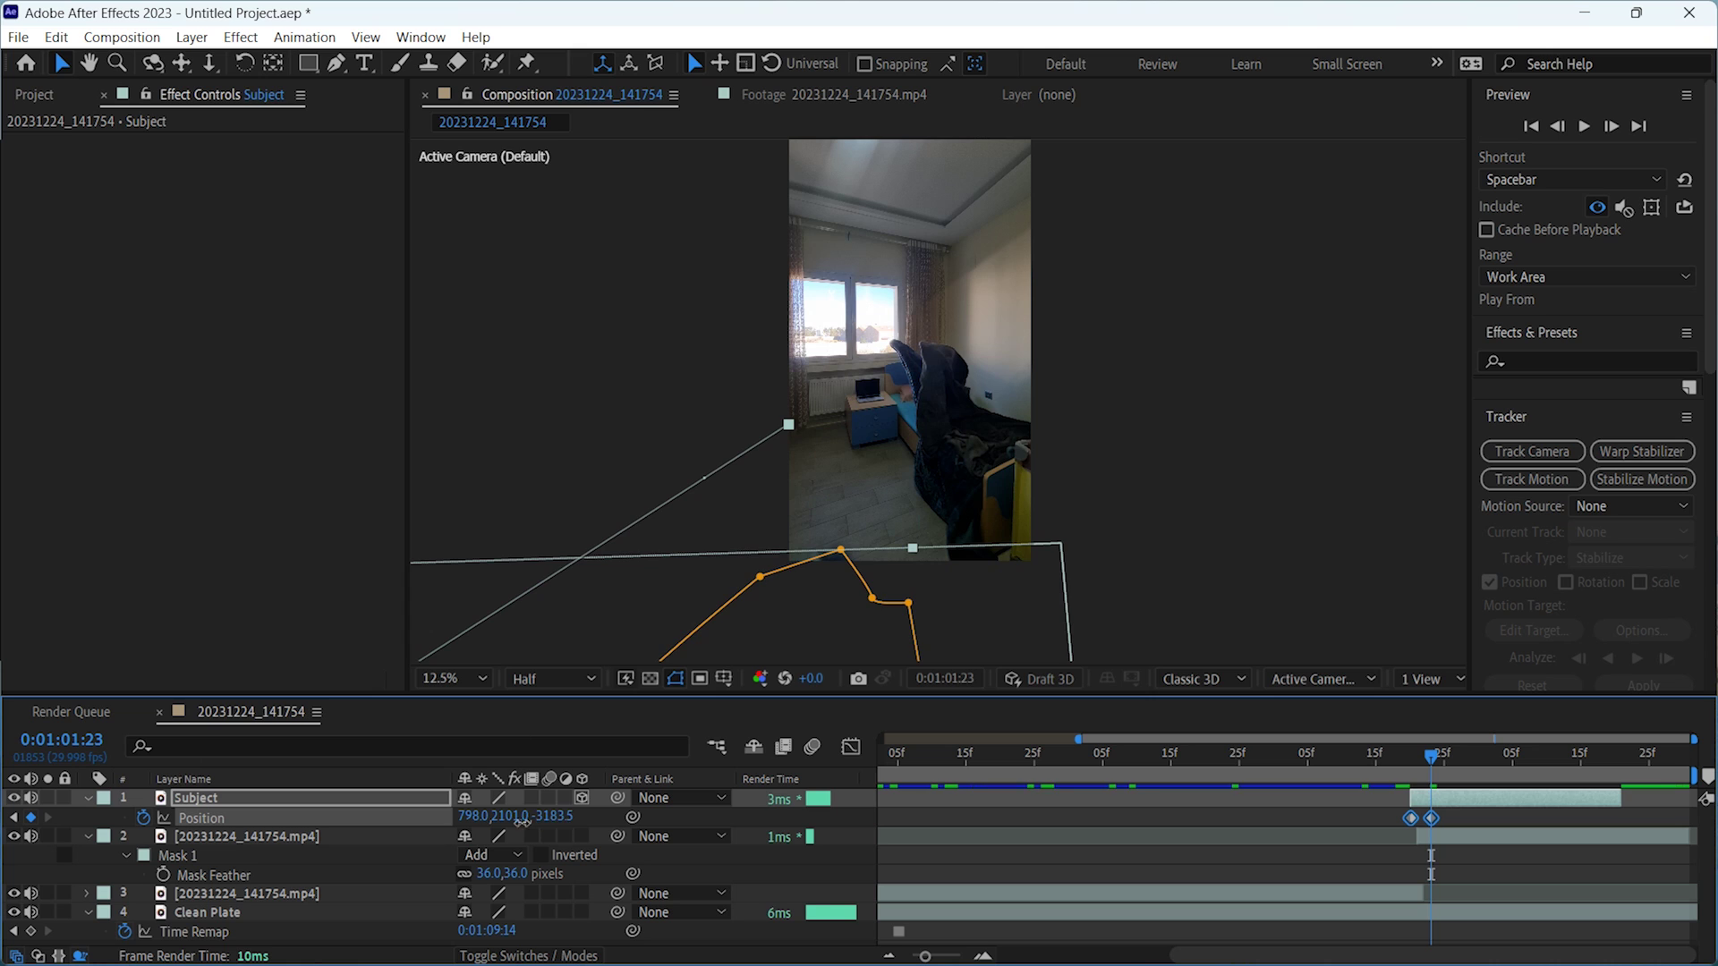
pyautogui.scroll(-1, 814, 550)
pyautogui.scroll(-1, 791, 579)
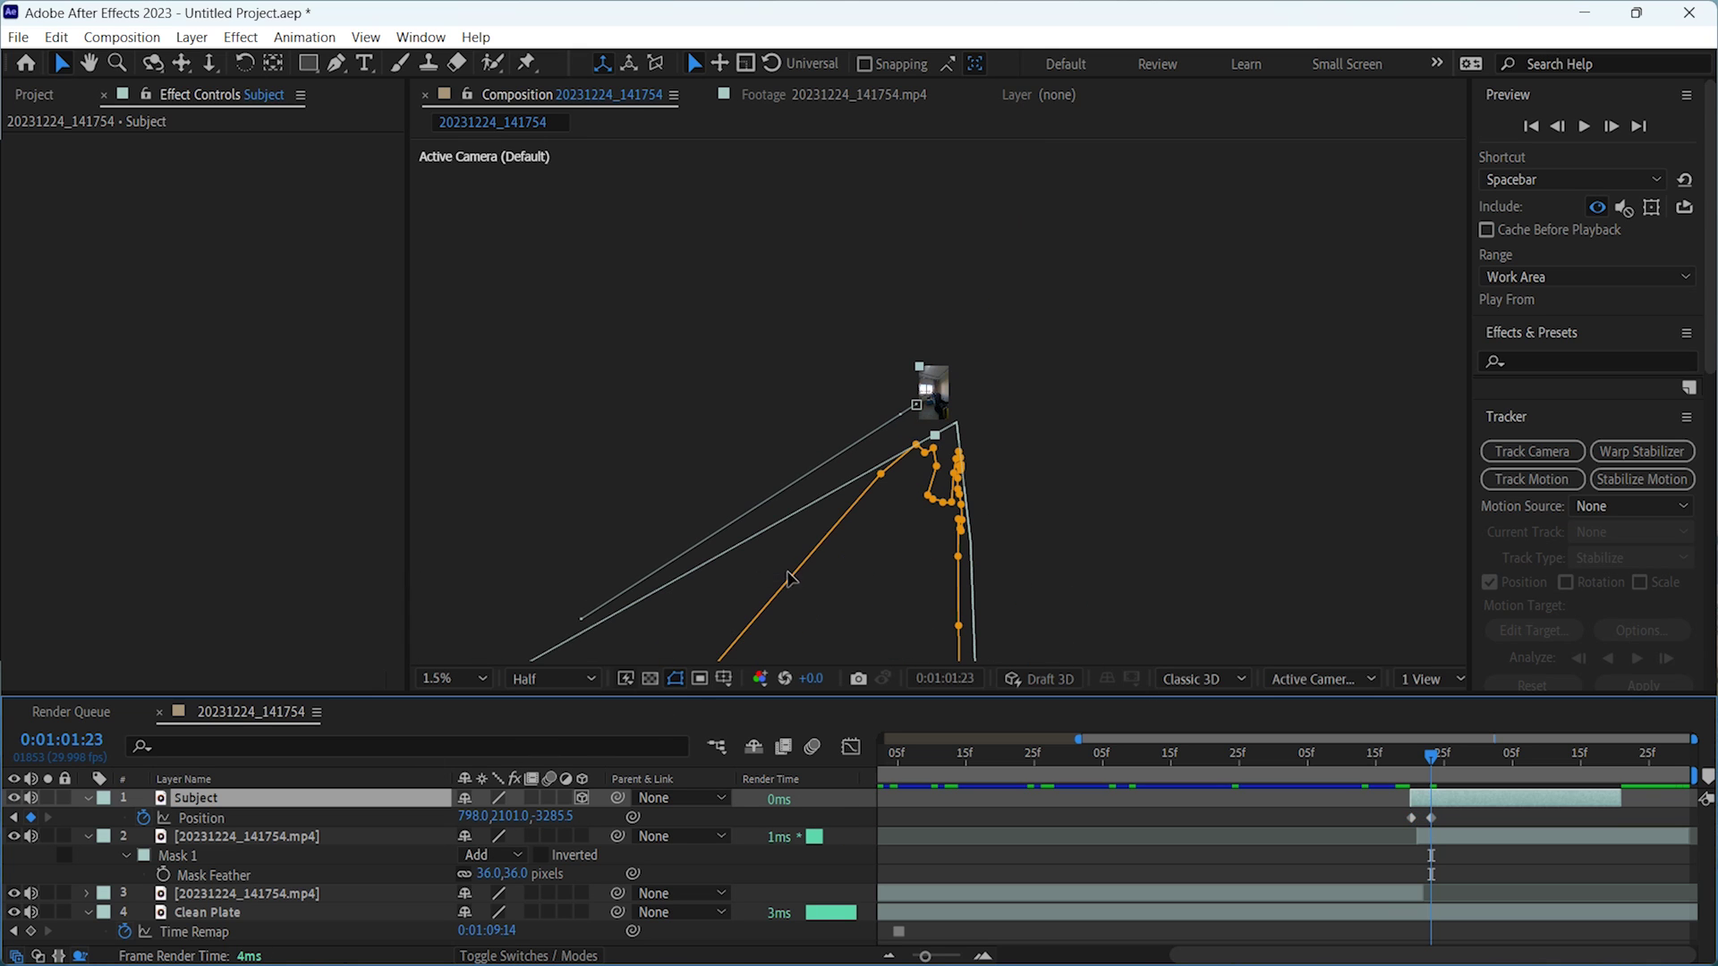
pyautogui.moveTo(512, 817); pyautogui.dragTo(332, 809)
pyautogui.scroll(3, 968, 401)
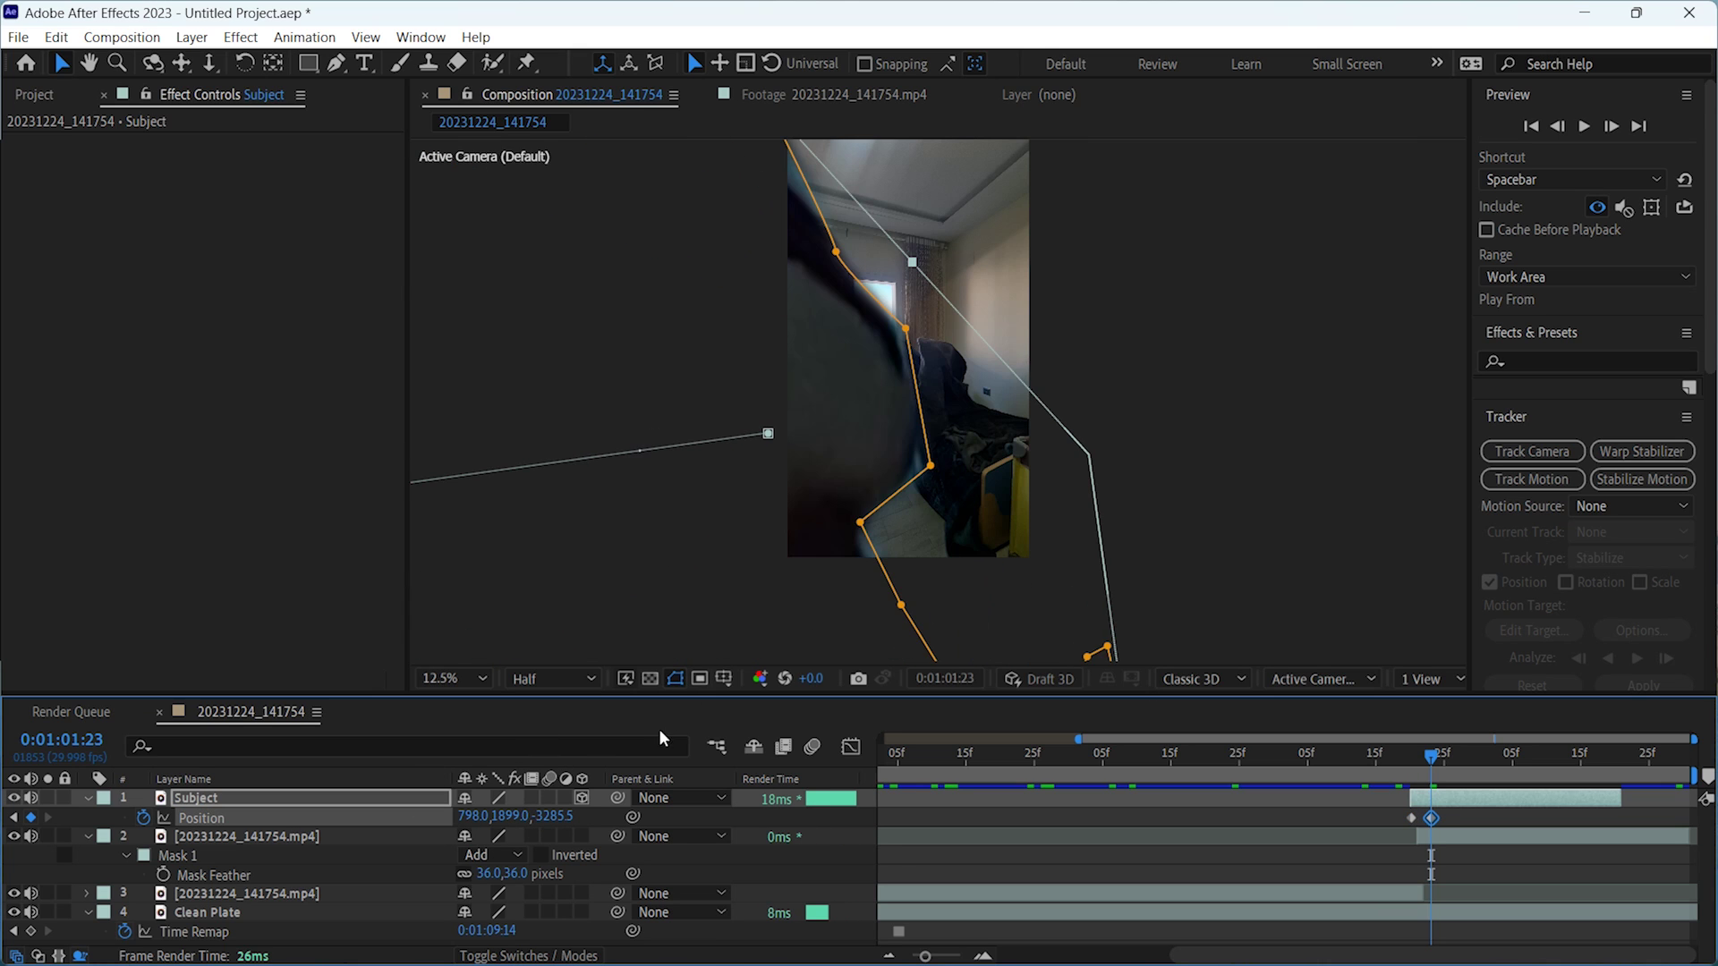
pyautogui.moveTo(554, 816); pyautogui.dragTo(344, 804)
pyautogui.click(672, 736)
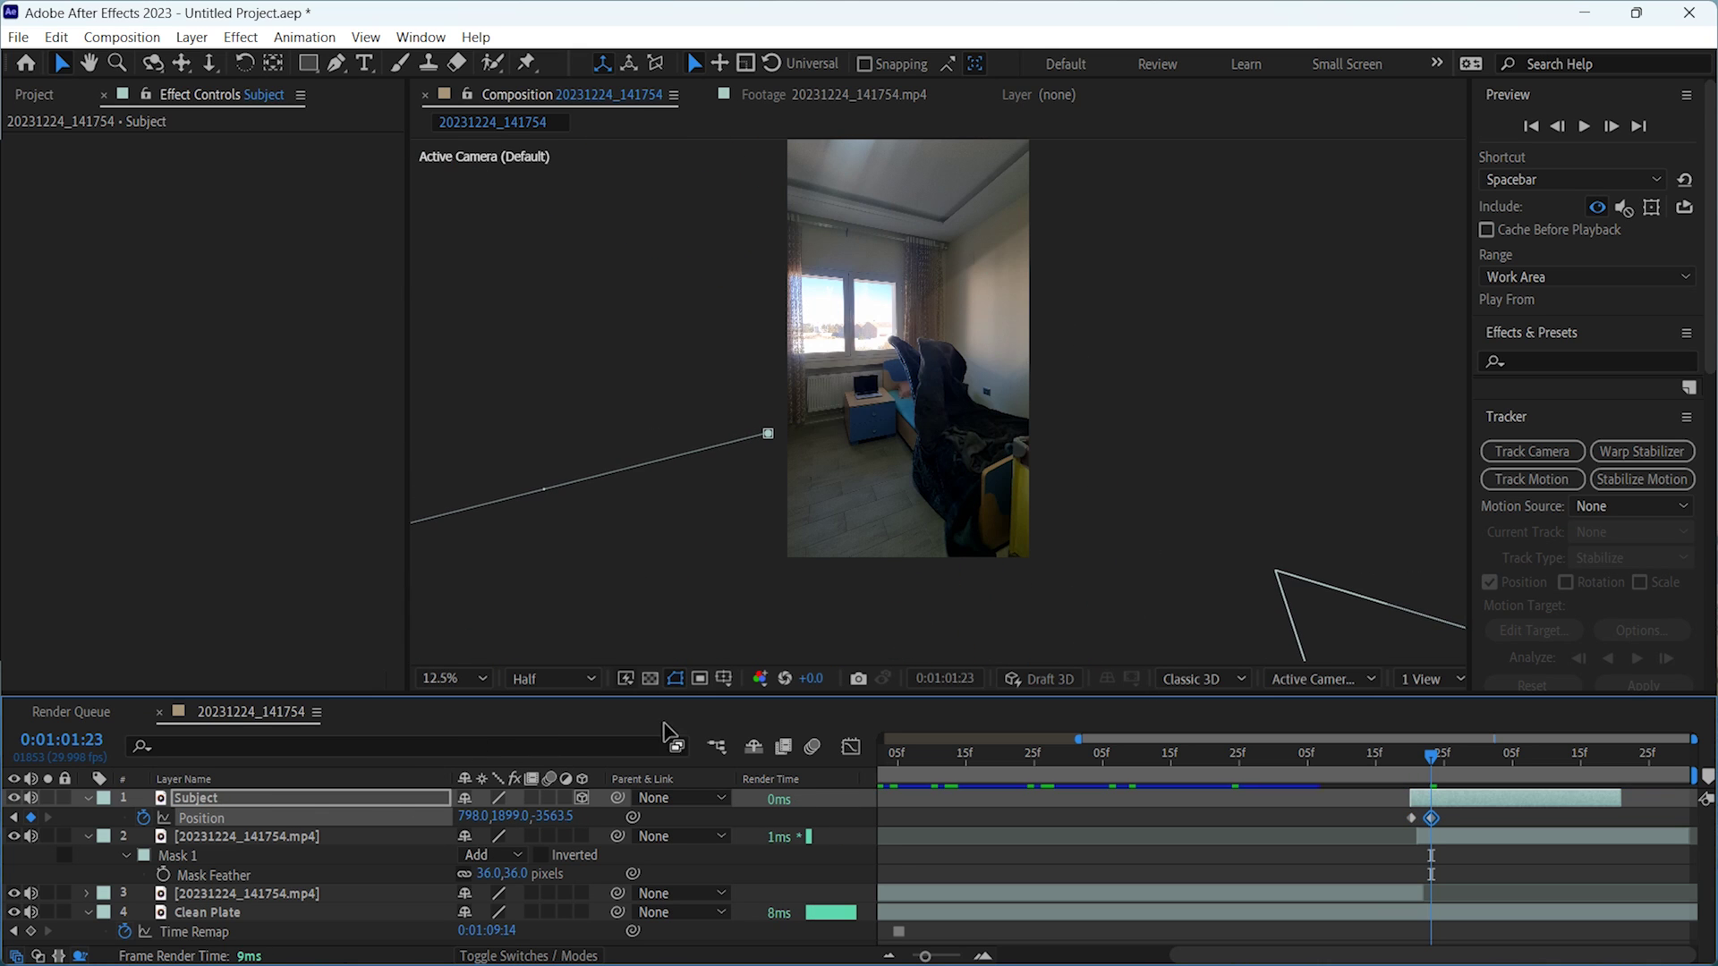
pyautogui.click(548, 798)
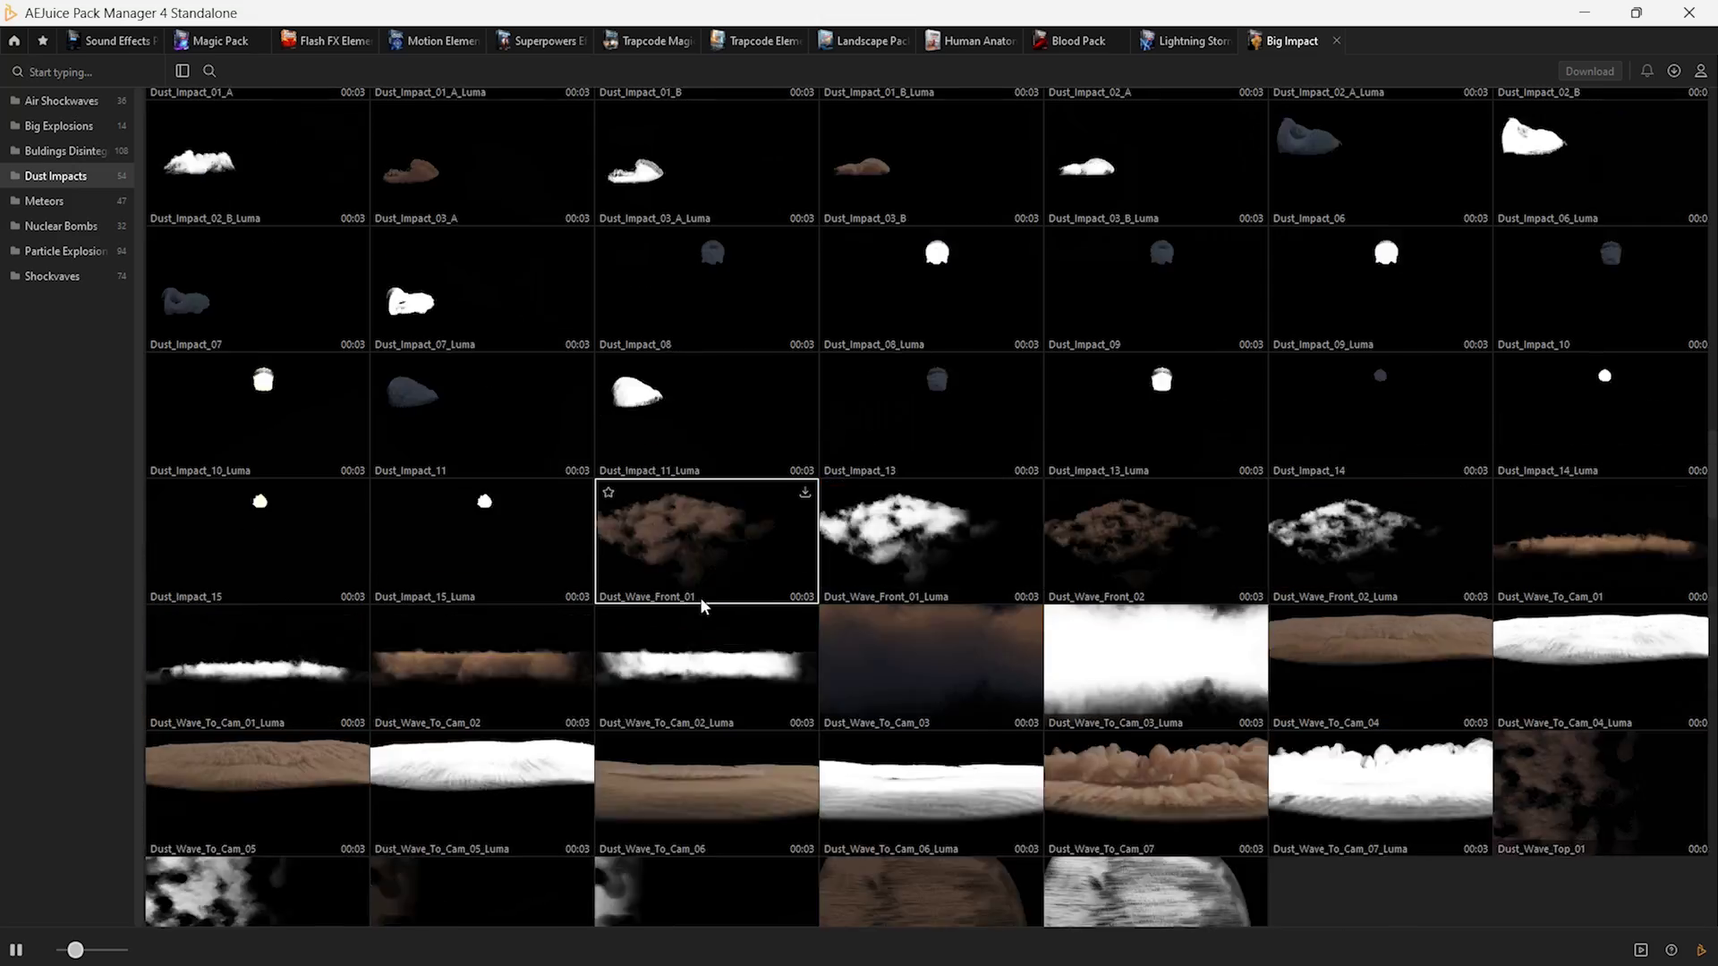
# - Switch to AEJuice Pack Manager 4 and browse the dust impact, blood, lightning and magic effect packs
pyautogui.scroll(-4, 700, 599)
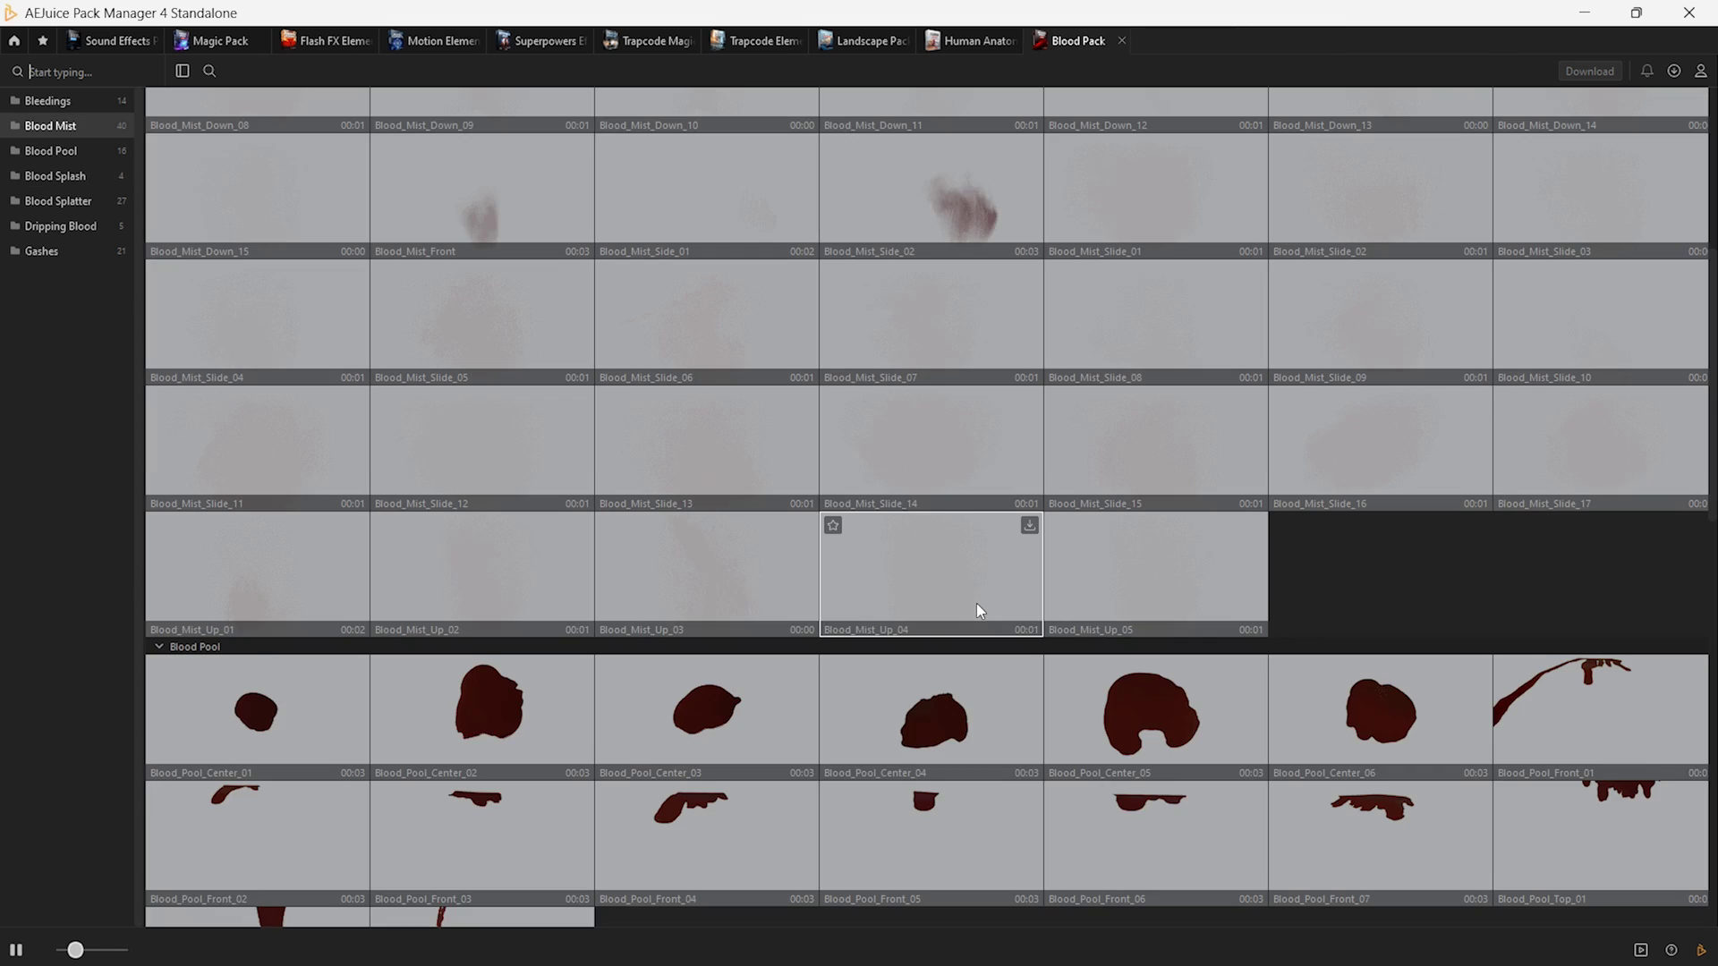
pyautogui.scroll(-4, 976, 603)
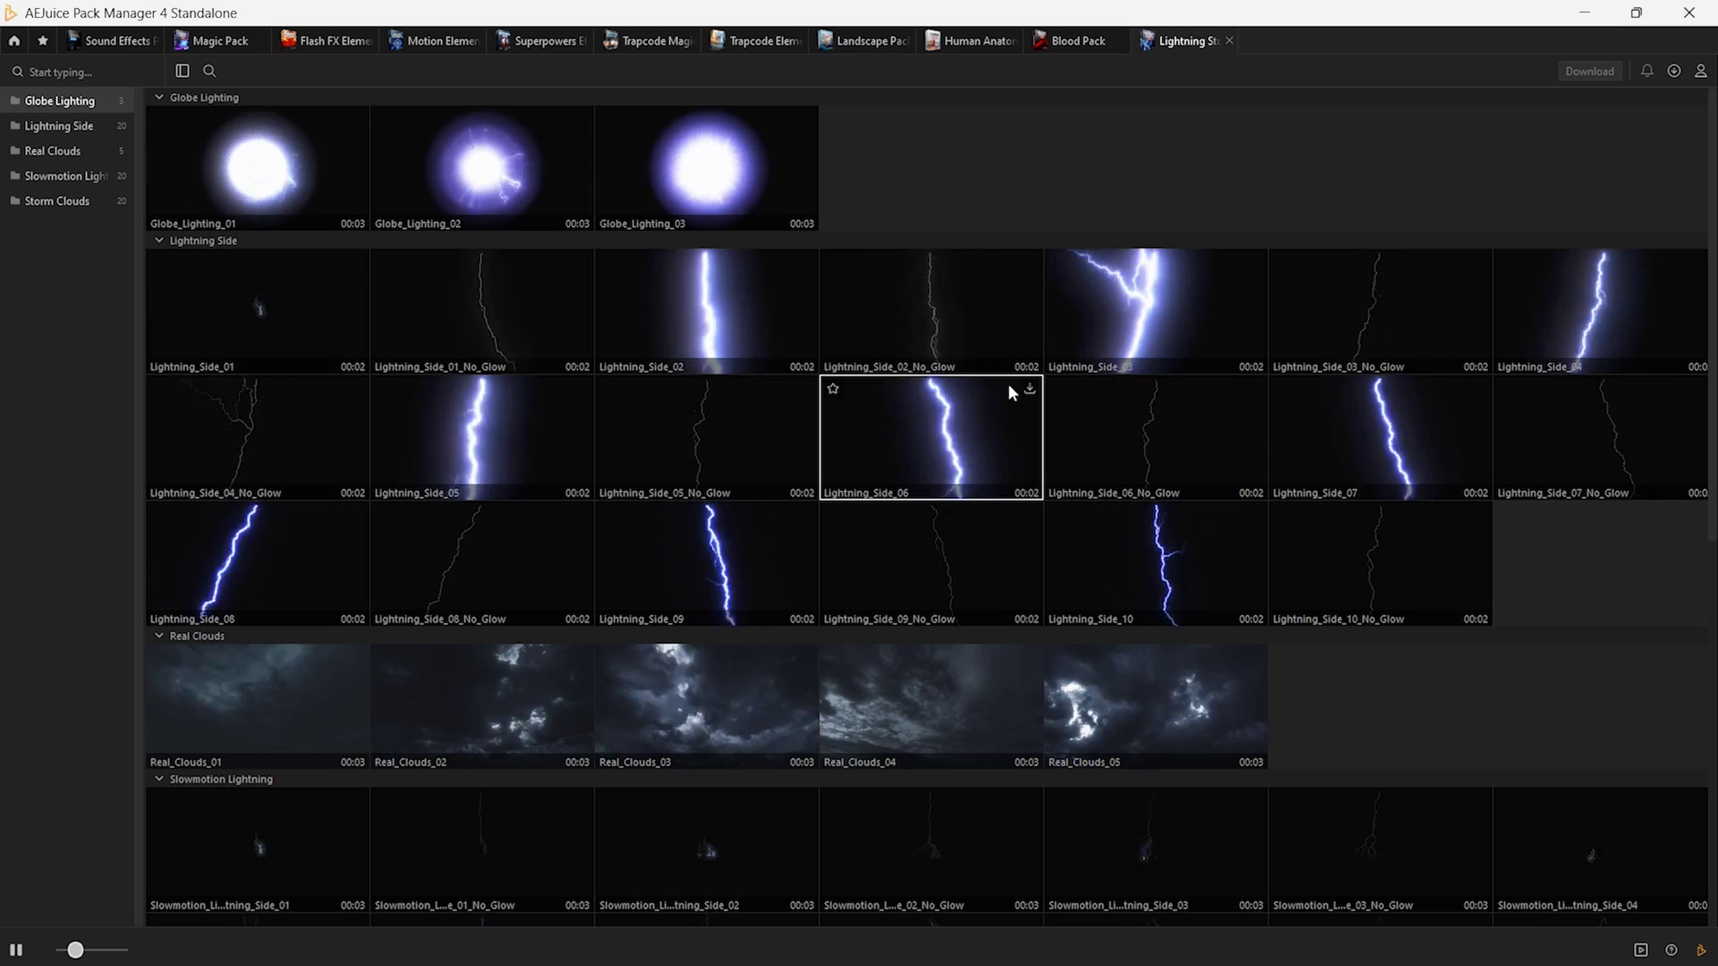
pyautogui.scroll(-6, 1009, 384)
pyautogui.scroll(-1, 877, 483)
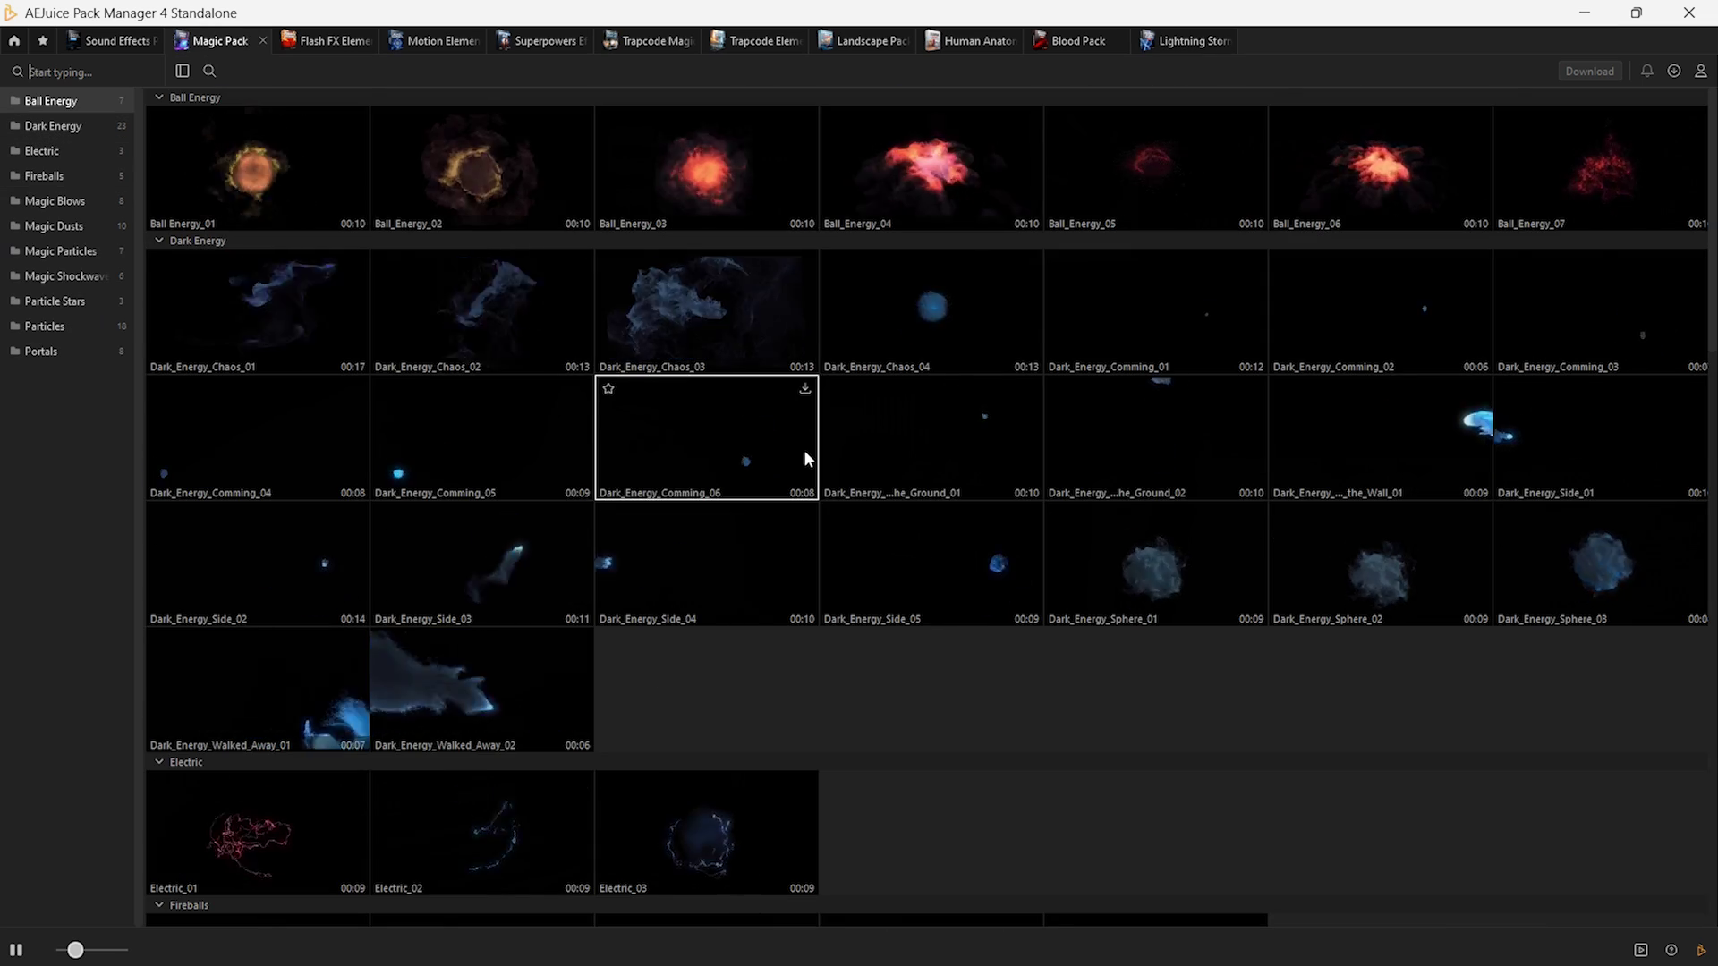
pyautogui.scroll(-10, 803, 449)
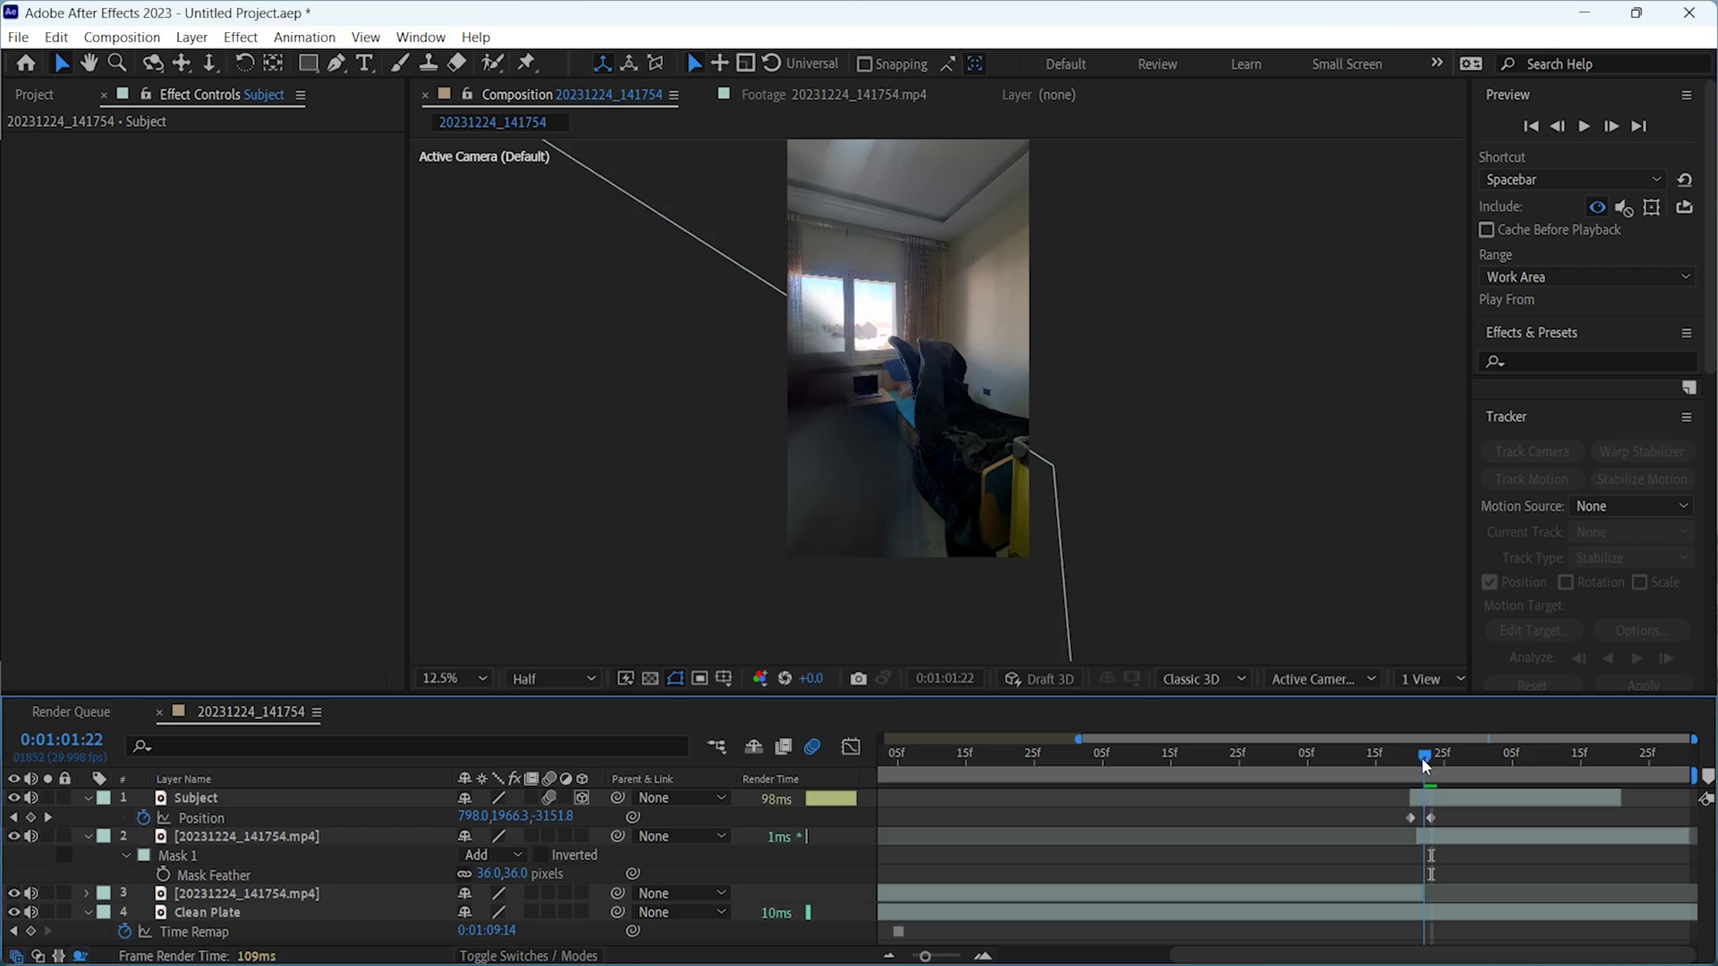
# - Preview the jump and set the Subject's starting Position keyframe at 0:01:01:20 to about 1044, 2050, -158
pyautogui.click(1586, 128)
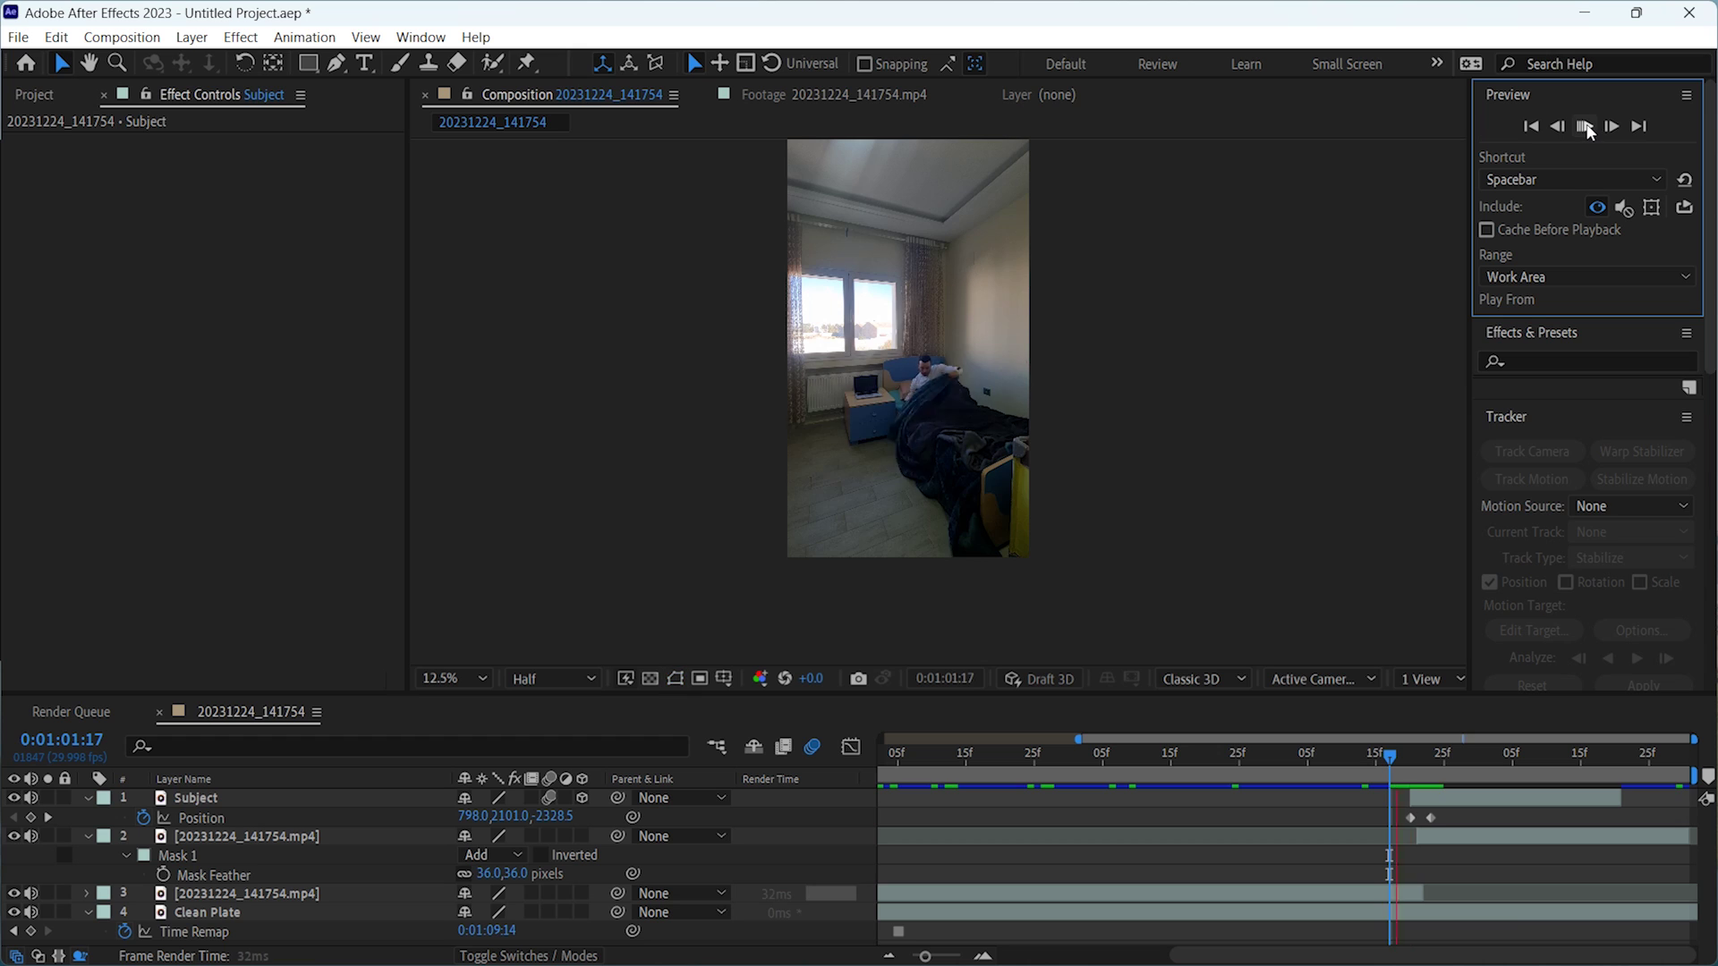
pyautogui.scroll(4, 1017, 382)
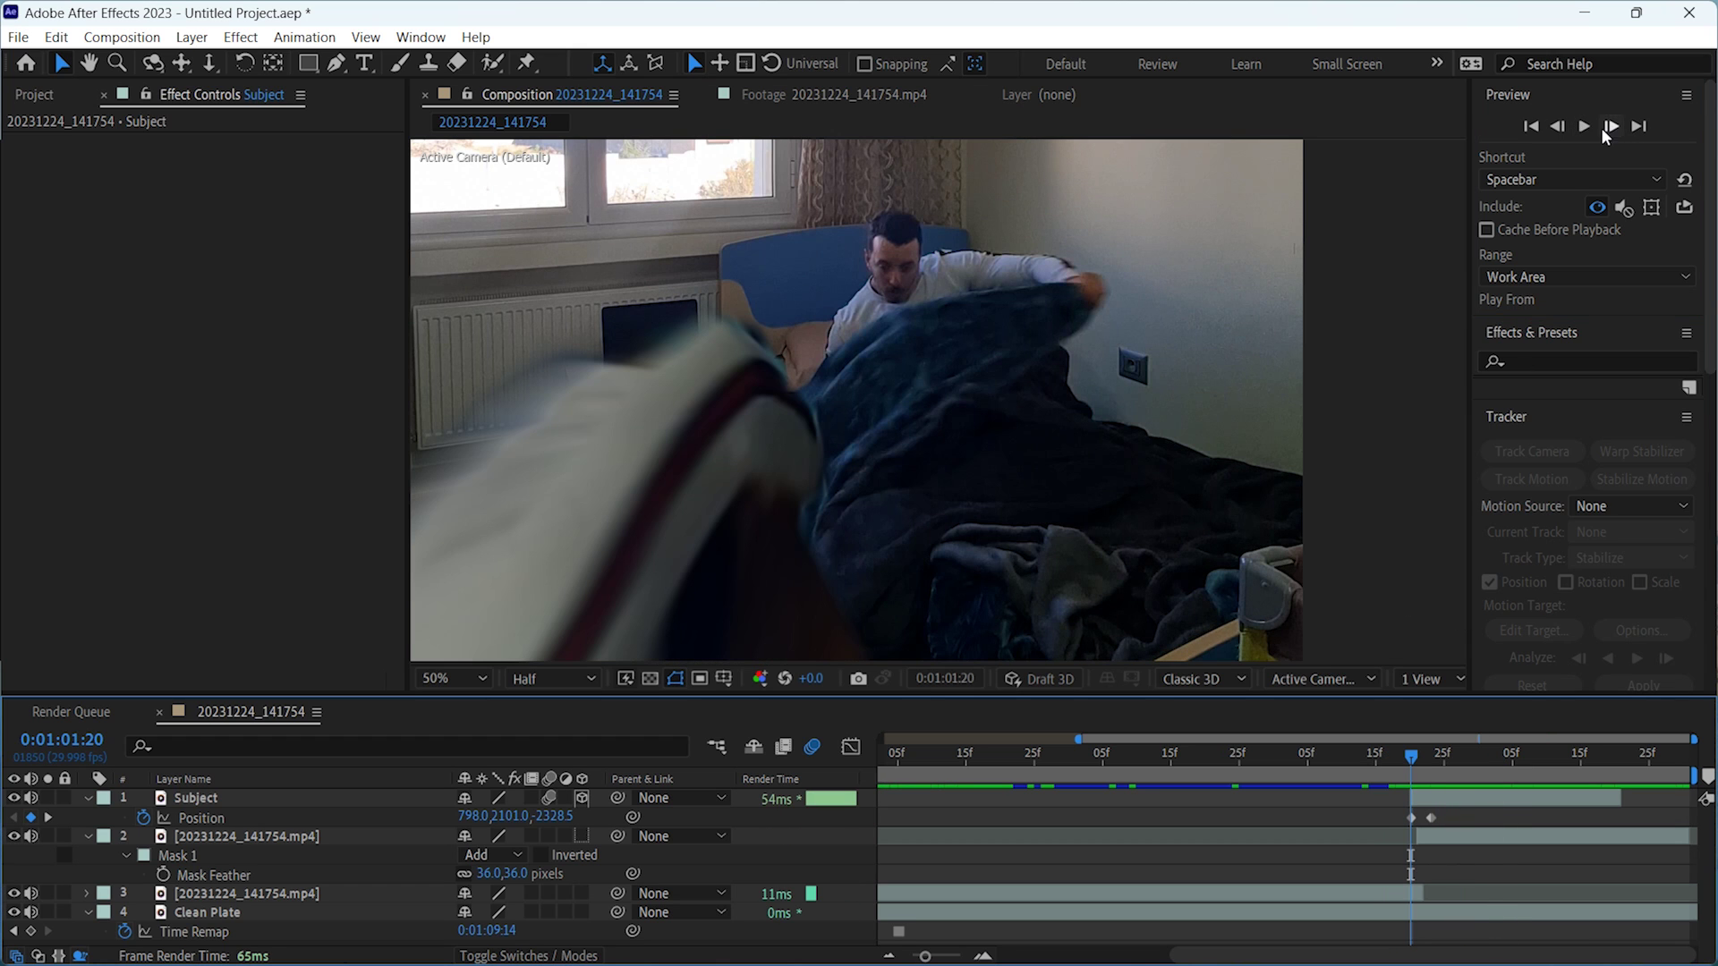
pyautogui.click(1433, 802)
pyautogui.scroll(-2, 926, 474)
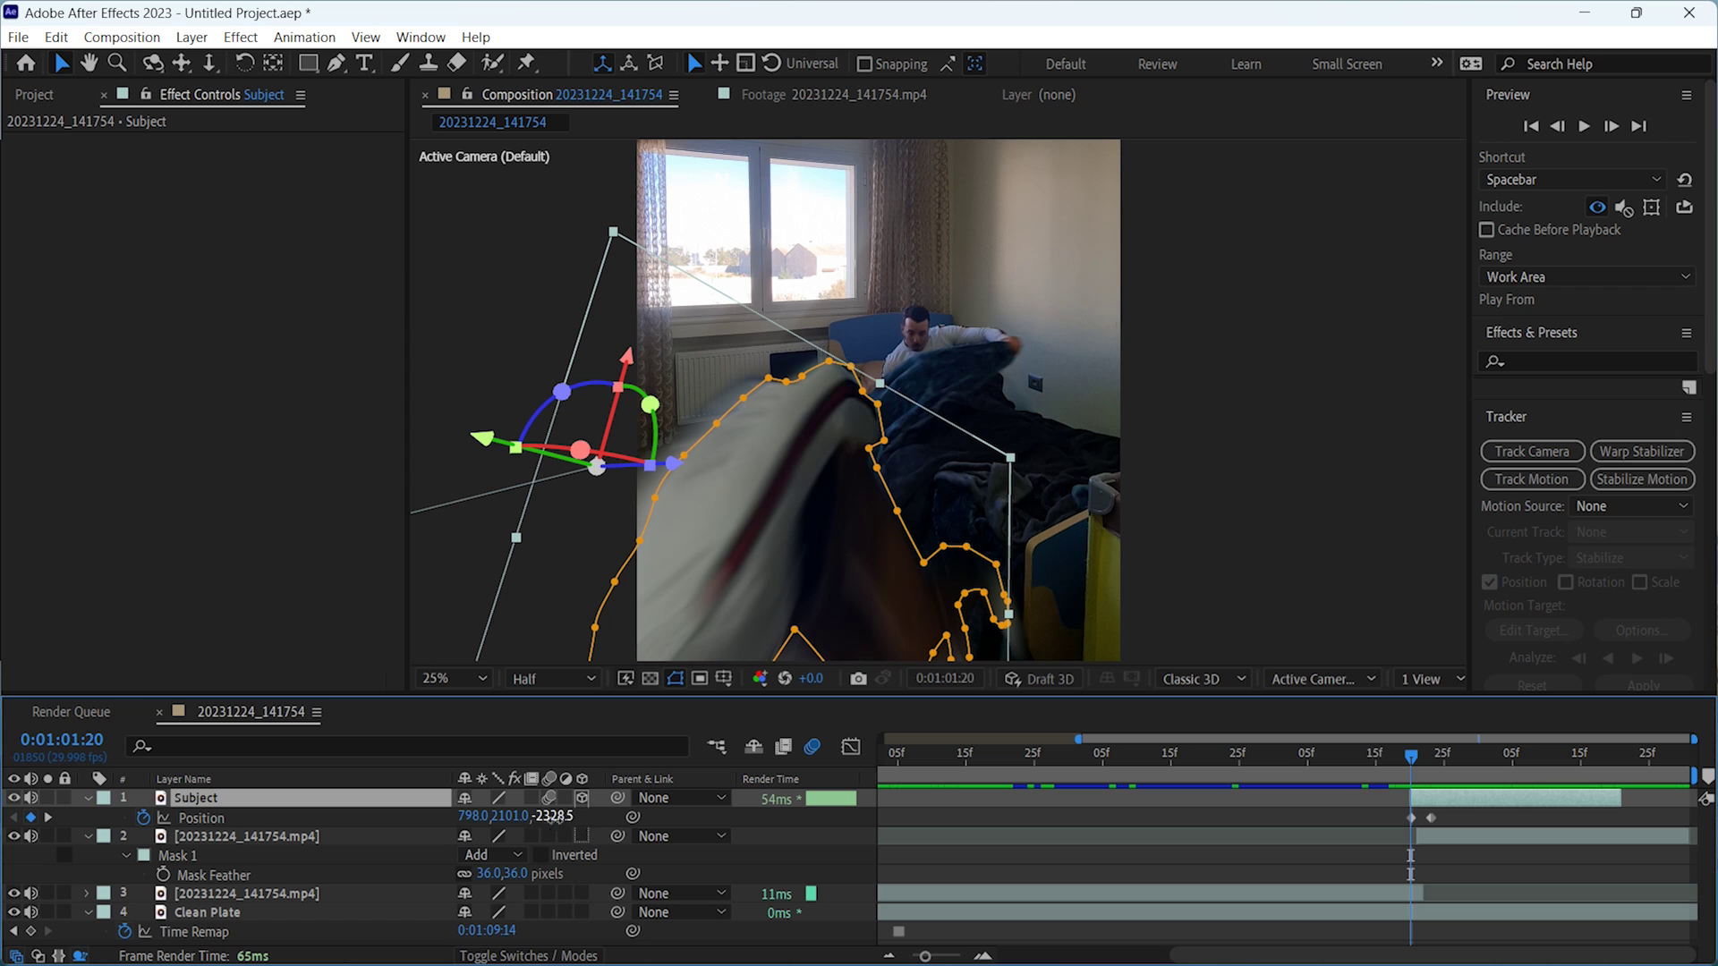
pyautogui.press('Return')
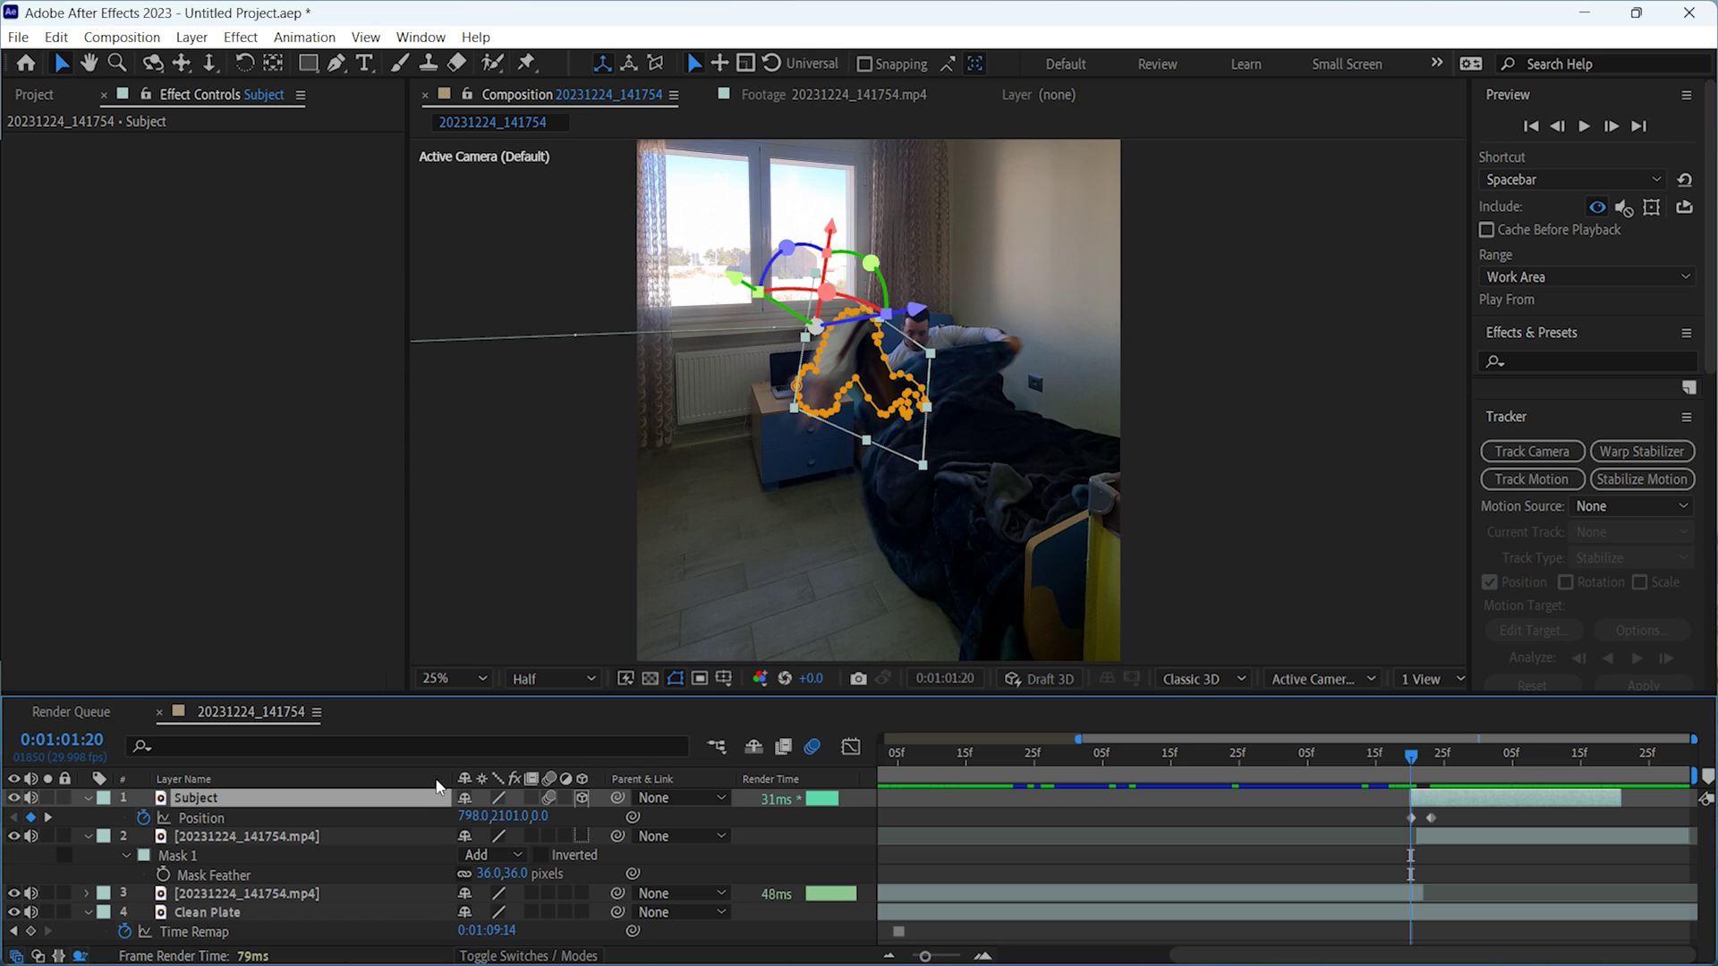
pyautogui.moveTo(920, 310); pyautogui.dragTo(985, 300)
# - Trim the start of the Subject layer to 0:01:01:21
pyautogui.moveTo(1411, 820); pyautogui.dragTo(1412, 822)
pyautogui.click(1611, 126)
pyautogui.click(1422, 774)
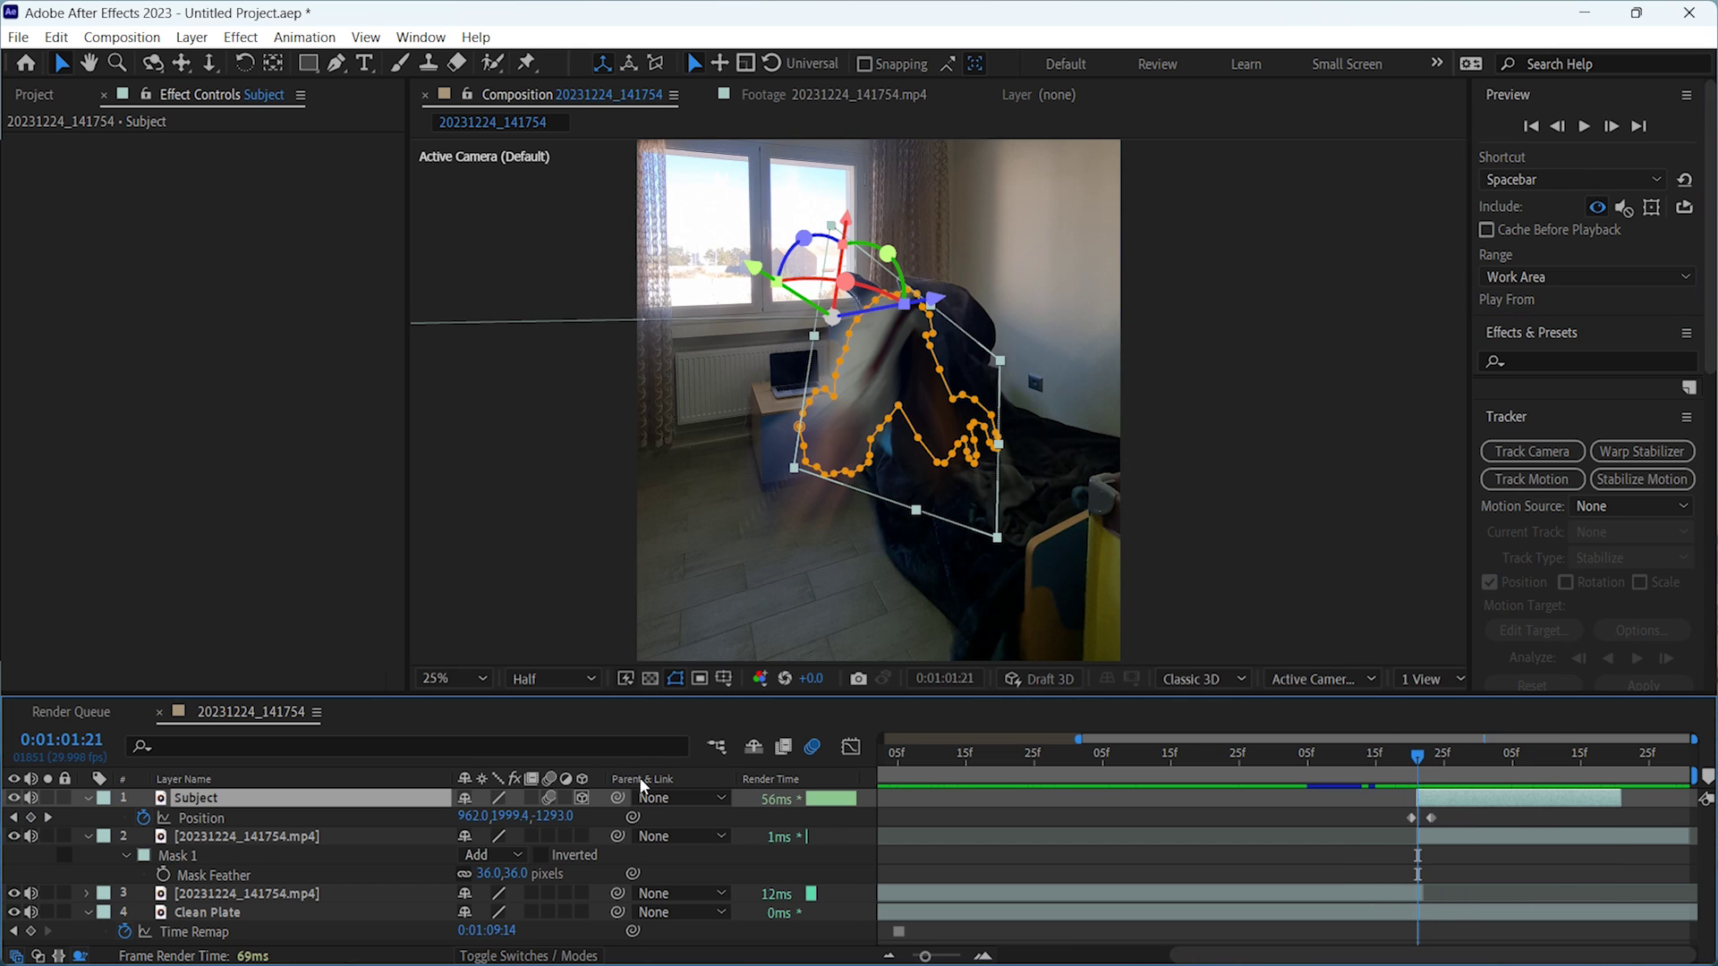
# - Split the Subject layer at 0:01:01:22 and place its earlier piece beneath the masked blanket clip
pyautogui.moveTo(925, 957); pyautogui.dragTo(962, 957)
pyautogui.moveTo(1310, 819); pyautogui.dragTo(1301, 819)
pyautogui.click(1584, 126)
pyautogui.moveTo(1289, 757); pyautogui.dragTo(1310, 819)
pyautogui.click(1240, 757)
pyautogui.click(1583, 126)
pyautogui.hotkey('alt', '[')
# - Play back the section around the cut to check the subject passing from behind the blanket to the front
pyautogui.click(1584, 126)
pyautogui.click(1584, 126)
pyautogui.click(1260, 757)
pyautogui.press('space')
pyautogui.press('space')
pyautogui.click(1180, 757)
pyautogui.press('space')
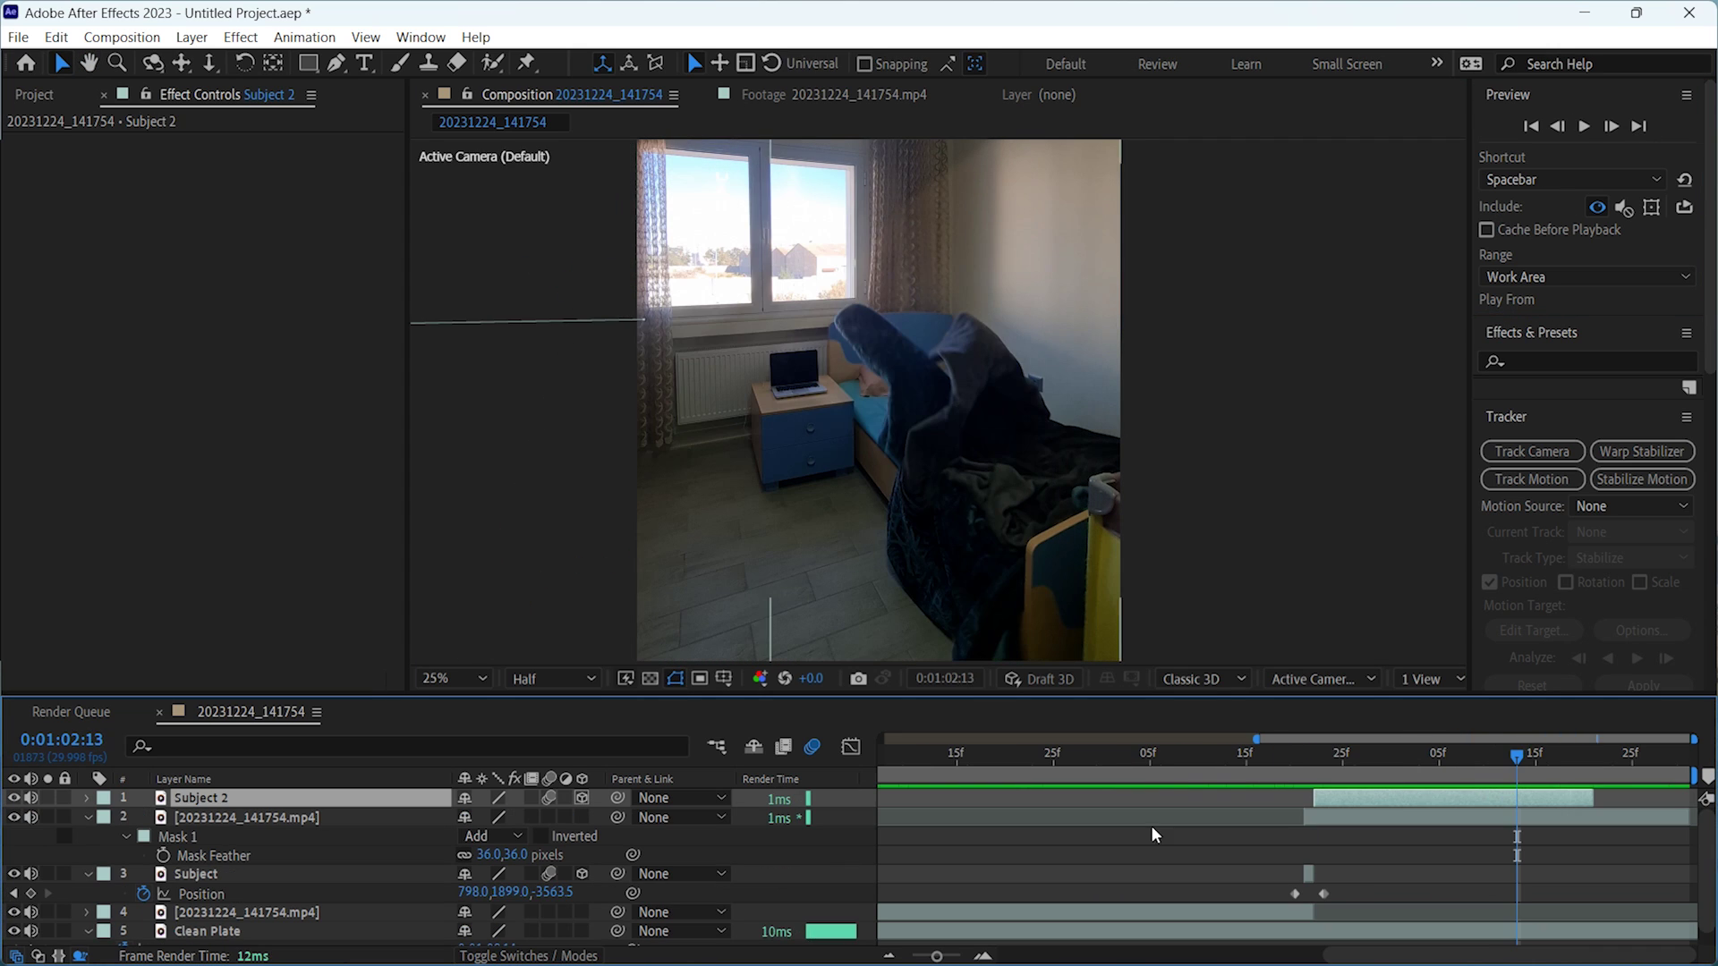
# - Keyframe the blanket clip's Mask Path at 0:01:01:21 and 0:01:01:22, reshaping it at 0:01:01:21 to uncover the blurred man
pyautogui.click(1287, 760)
pyautogui.hotkey('ctrl', 'shift', 'd')
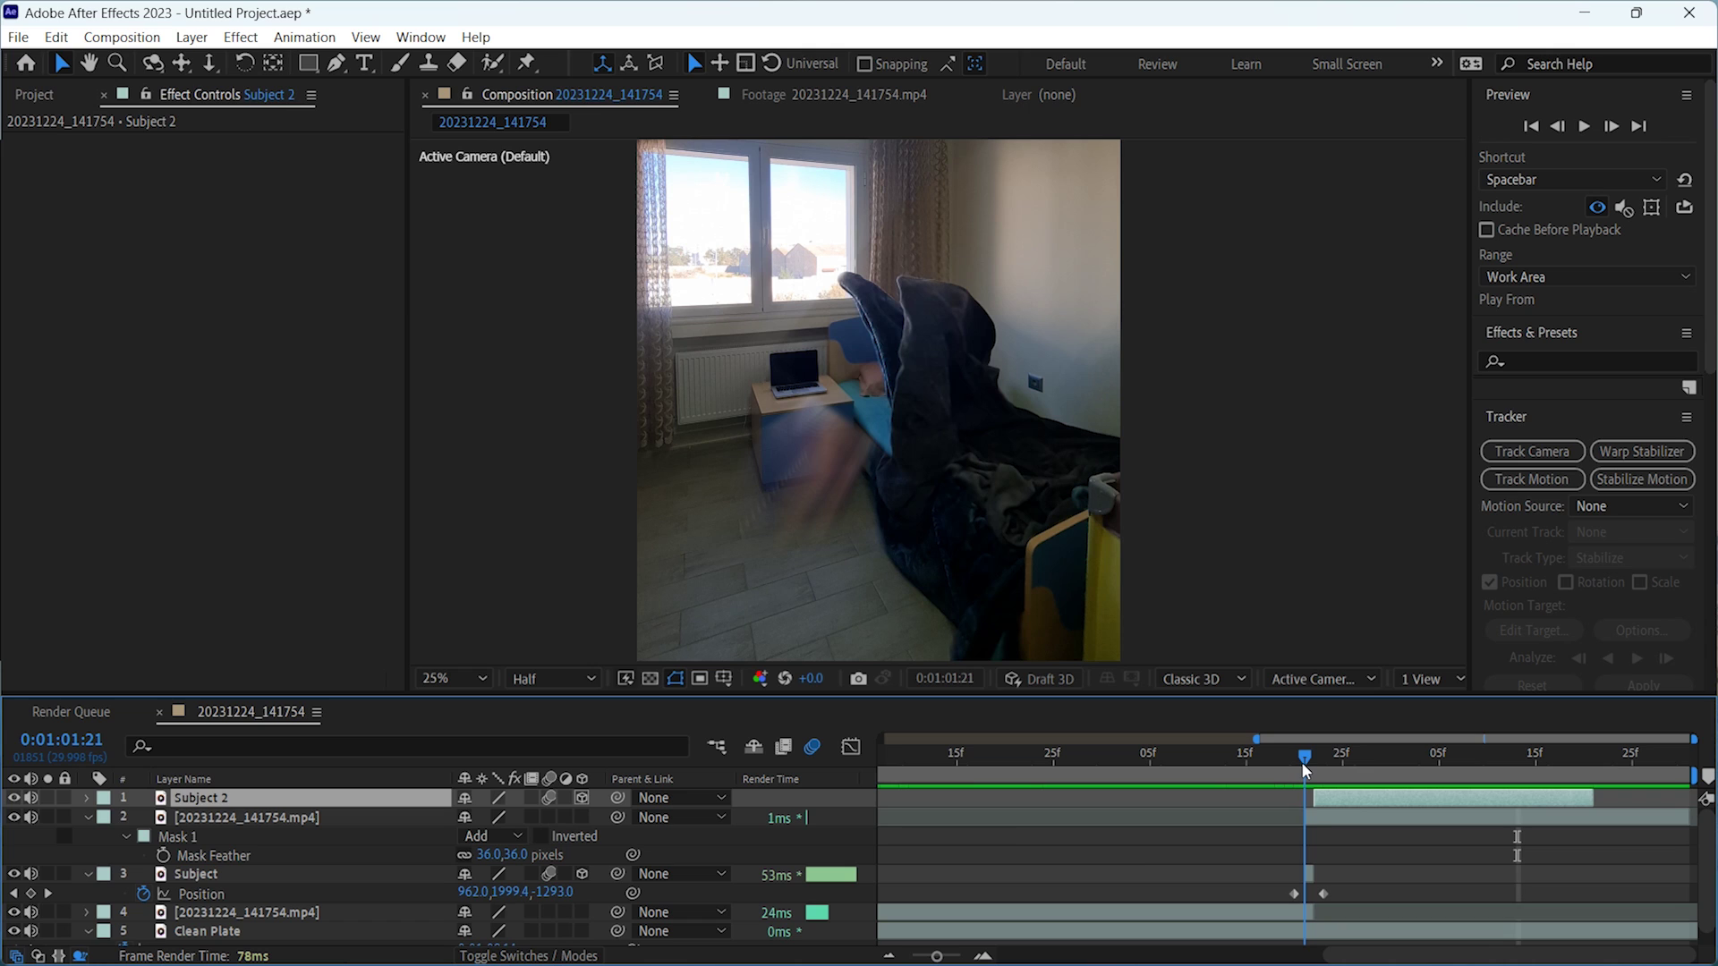
pyautogui.click(1331, 820)
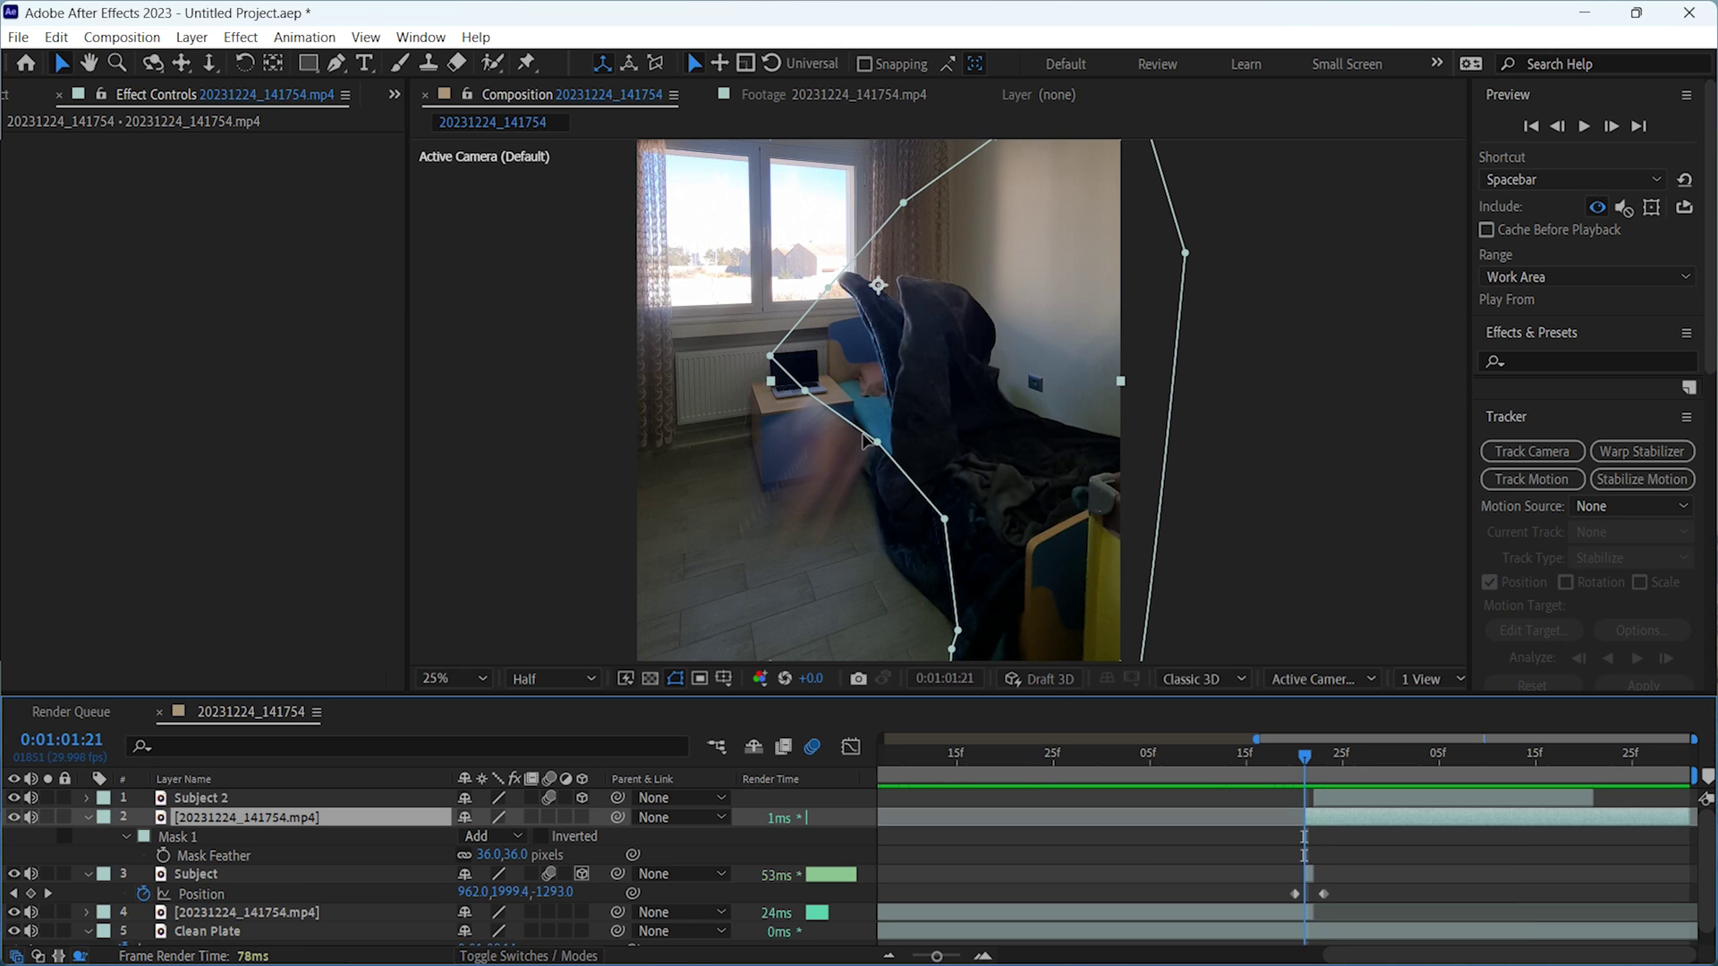
pyautogui.moveTo(880, 445); pyautogui.dragTo(891, 305)
pyautogui.moveTo(773, 358); pyautogui.dragTo(878, 295)
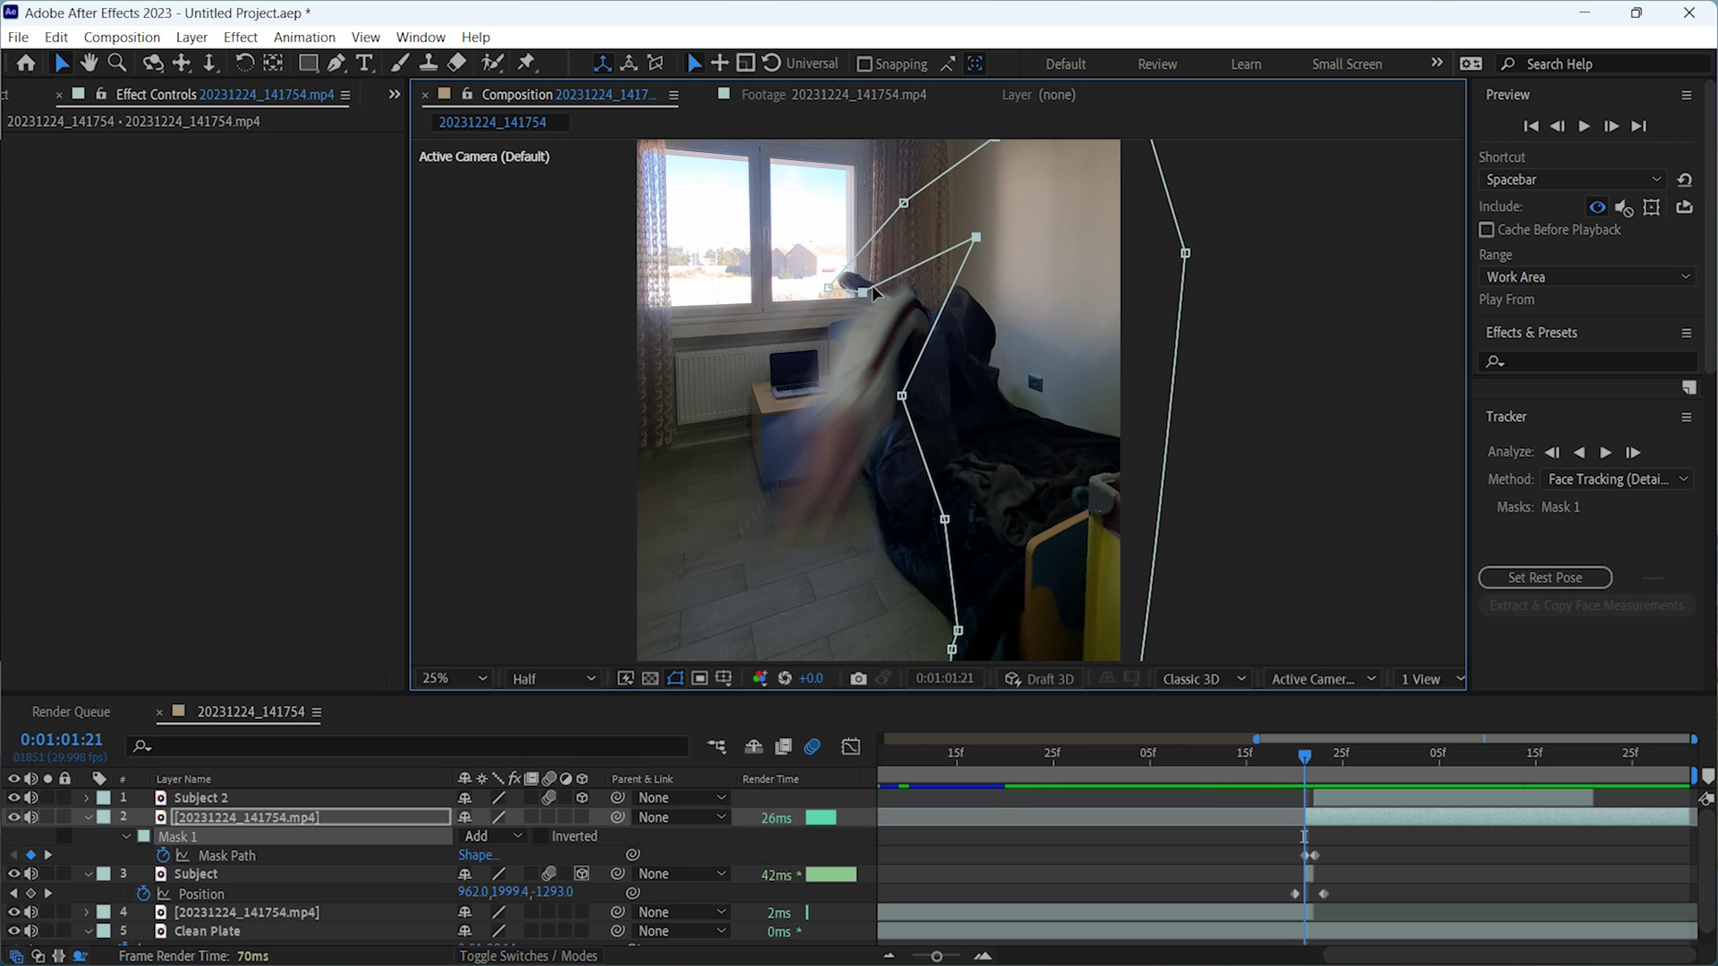
# - Play back the animated mask and inspect the frames around 0:01:01:22
pyautogui.click(1610, 126)
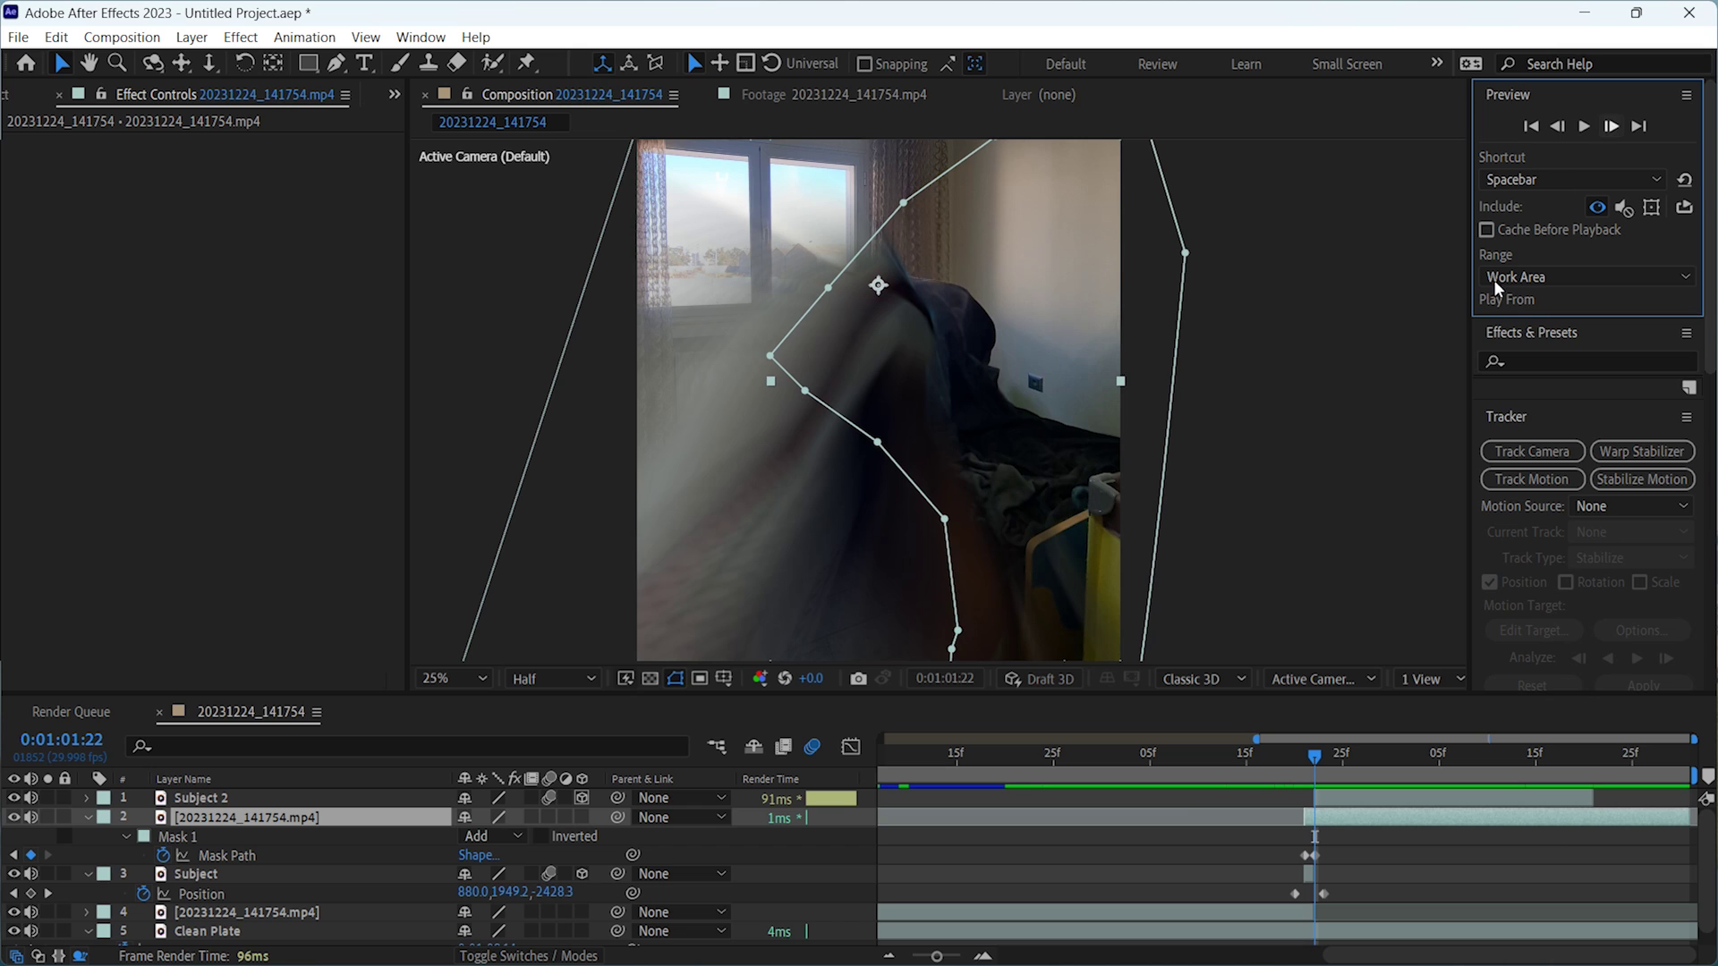
pyautogui.click(1203, 757)
pyautogui.press('space')
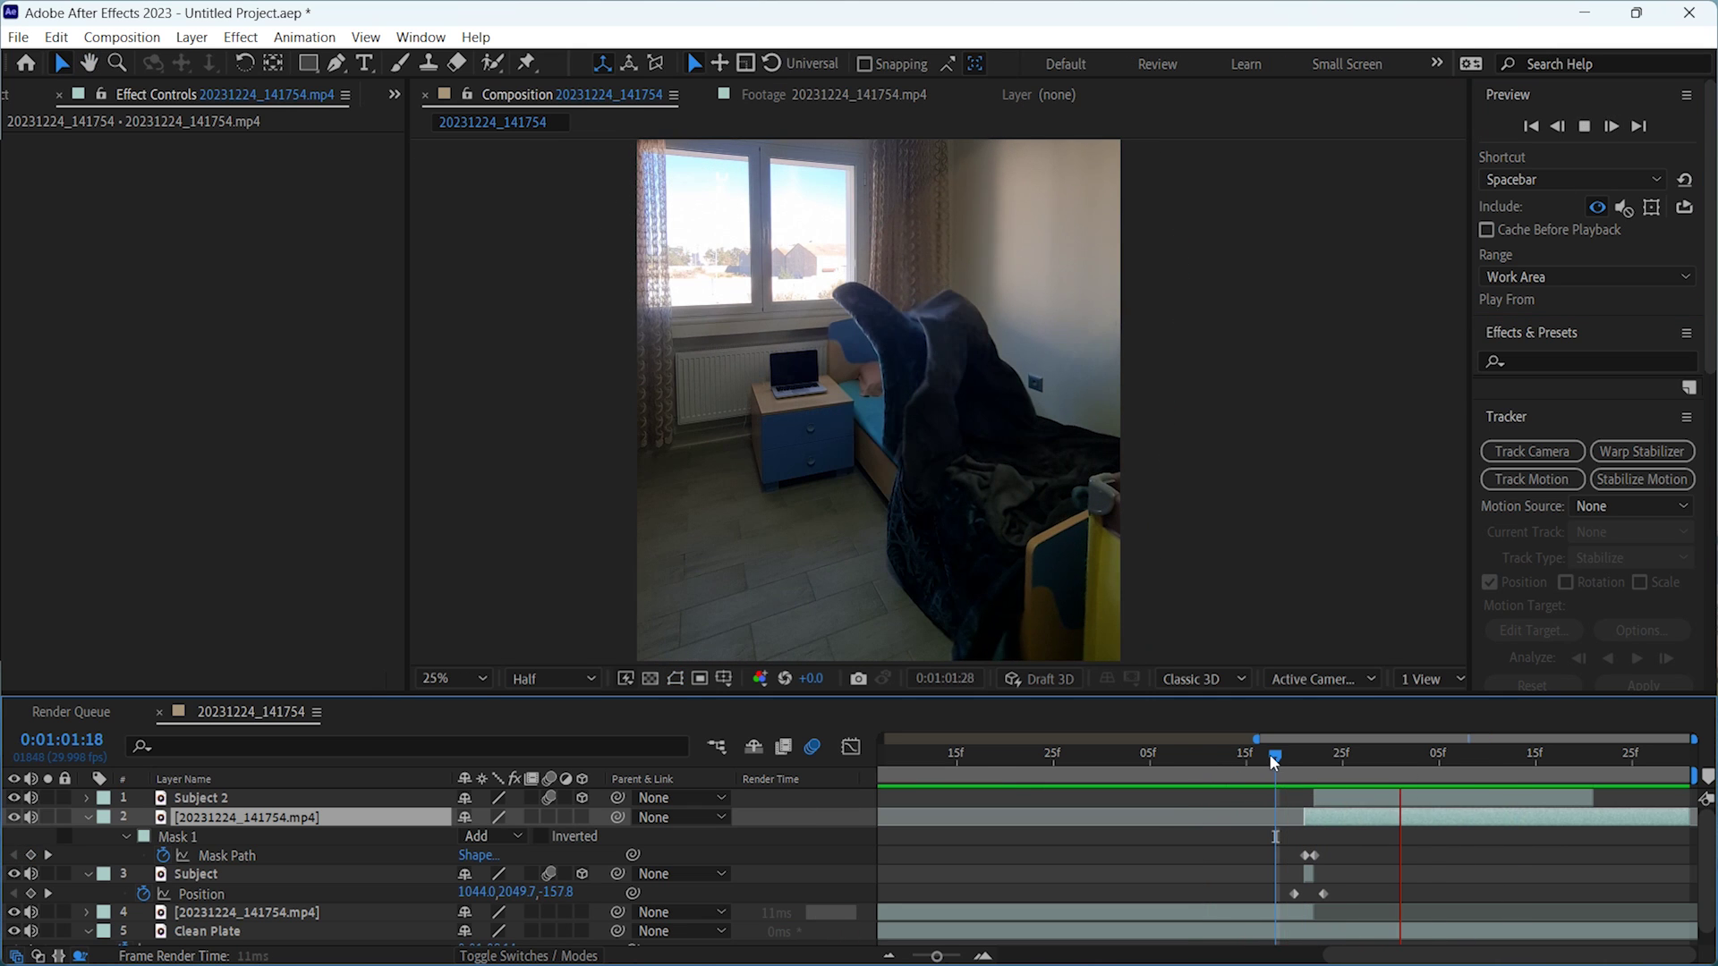
pyautogui.press('space')
pyautogui.moveTo(1297, 756); pyautogui.dragTo(1318, 758)
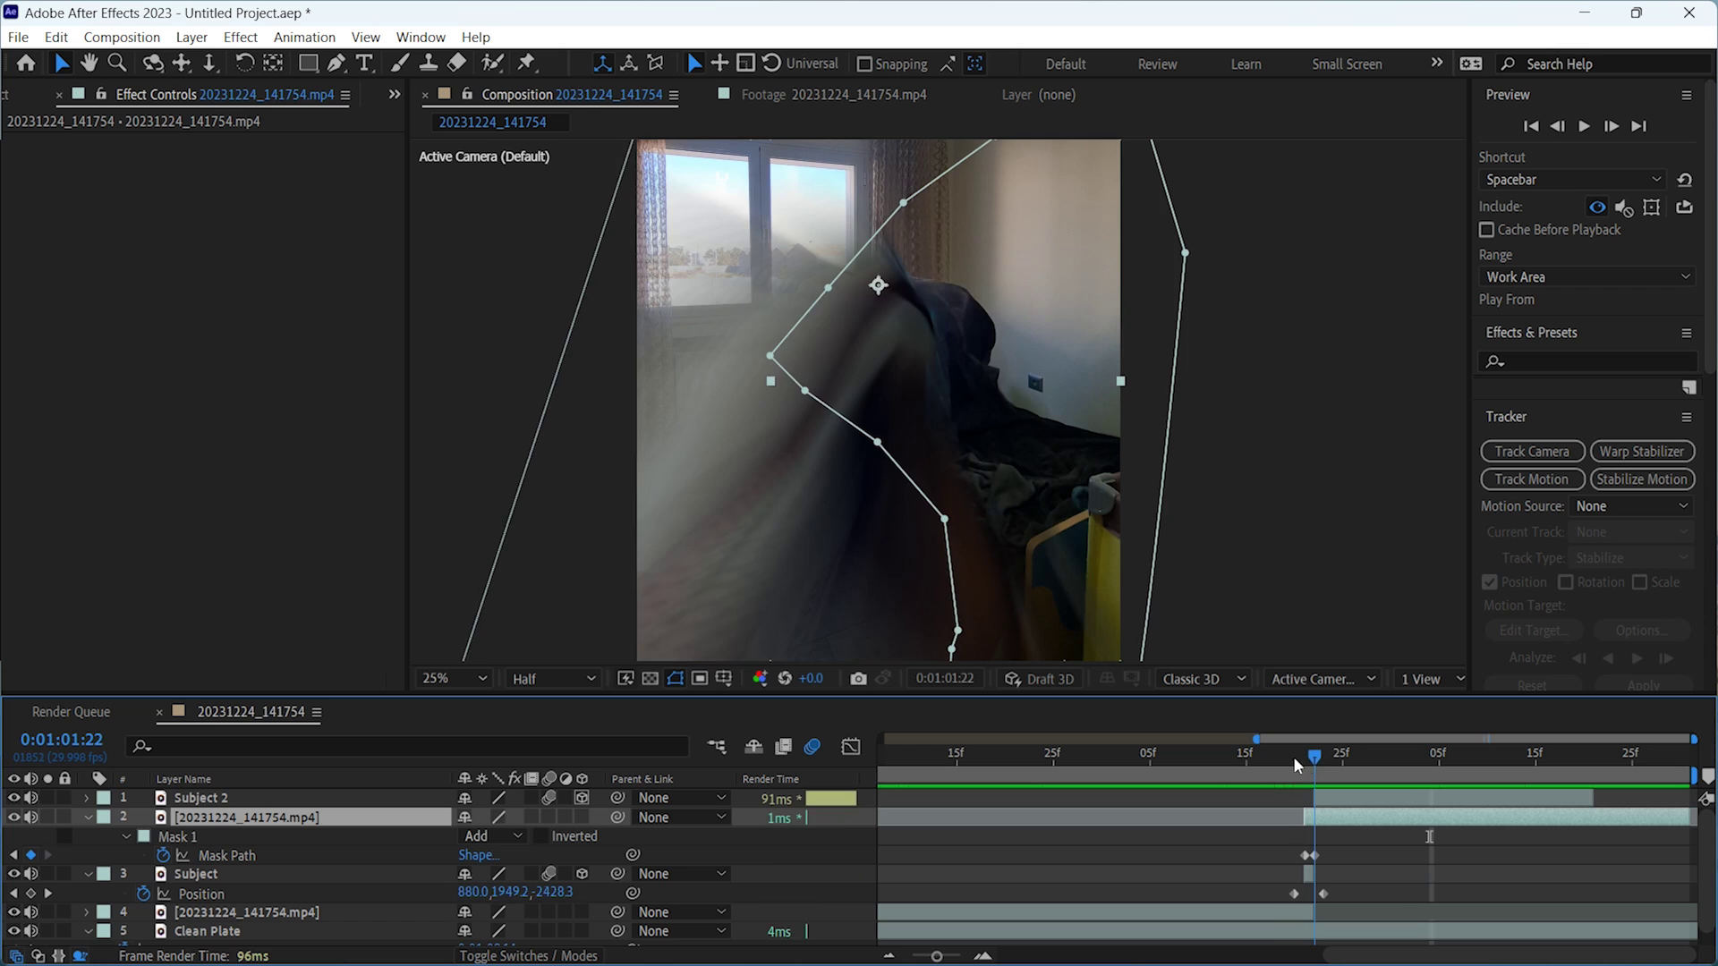
pyautogui.press('space')
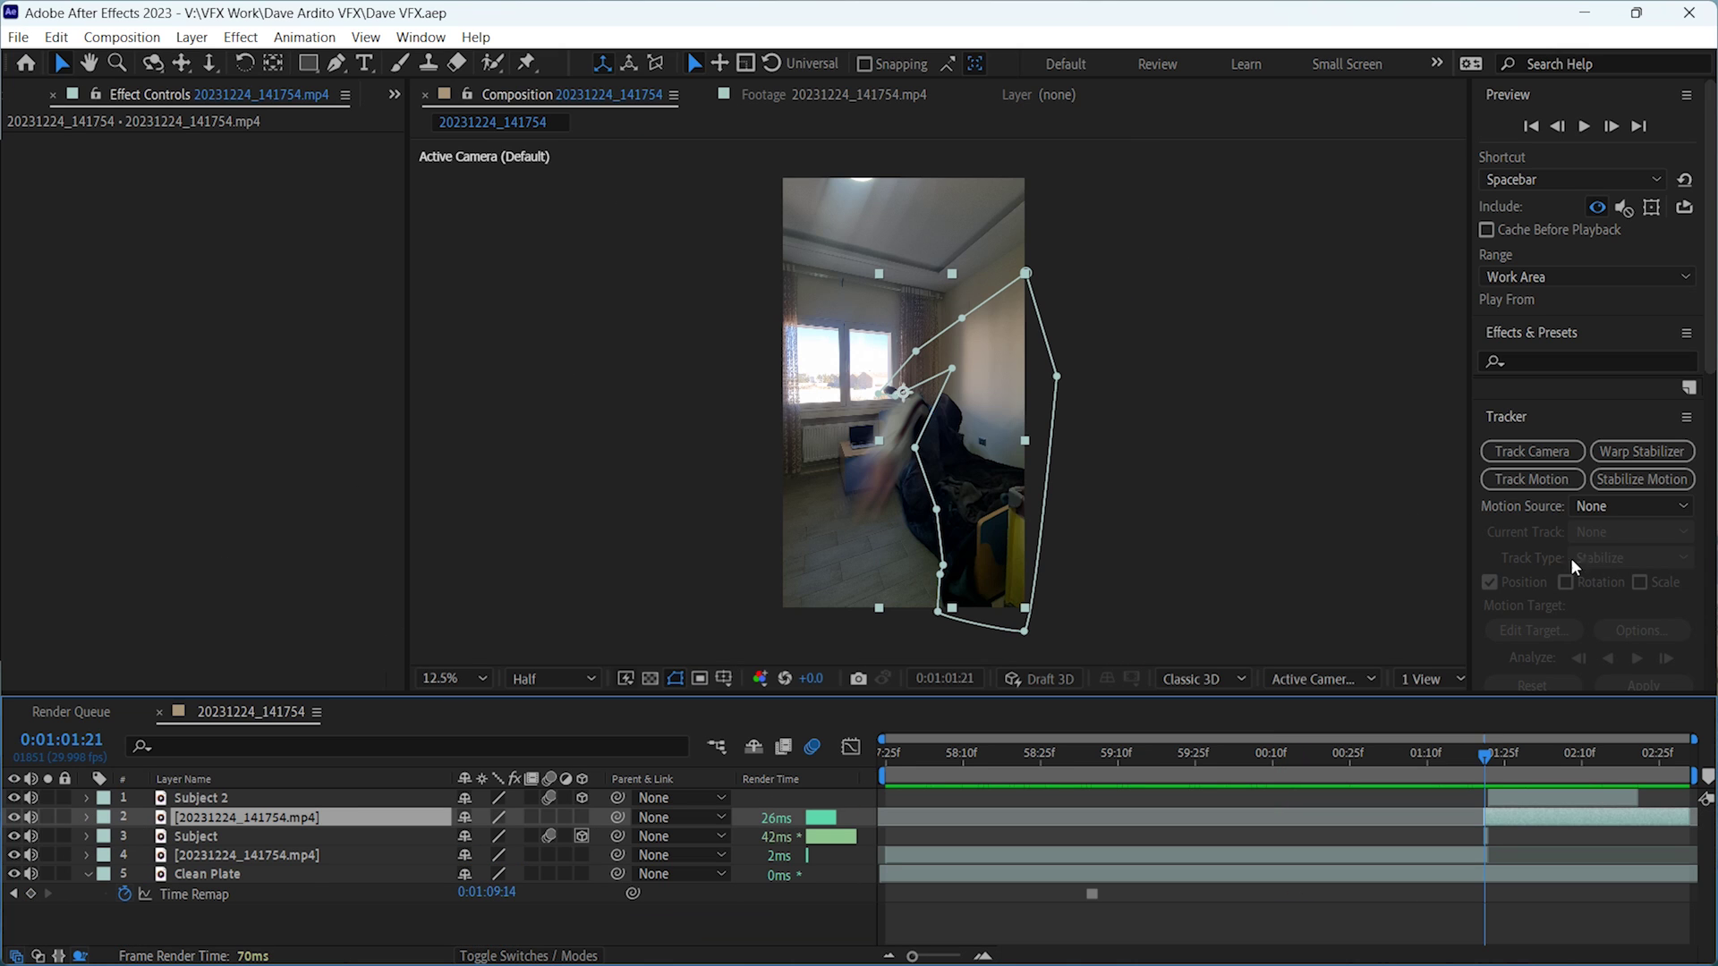
# - Apply the Curves effect to the masked blanket clip and slightly lower the RGB curve's midpoint to darken it
pyautogui.hotkey('ctrl', 'space')
pyautogui.write('cur')
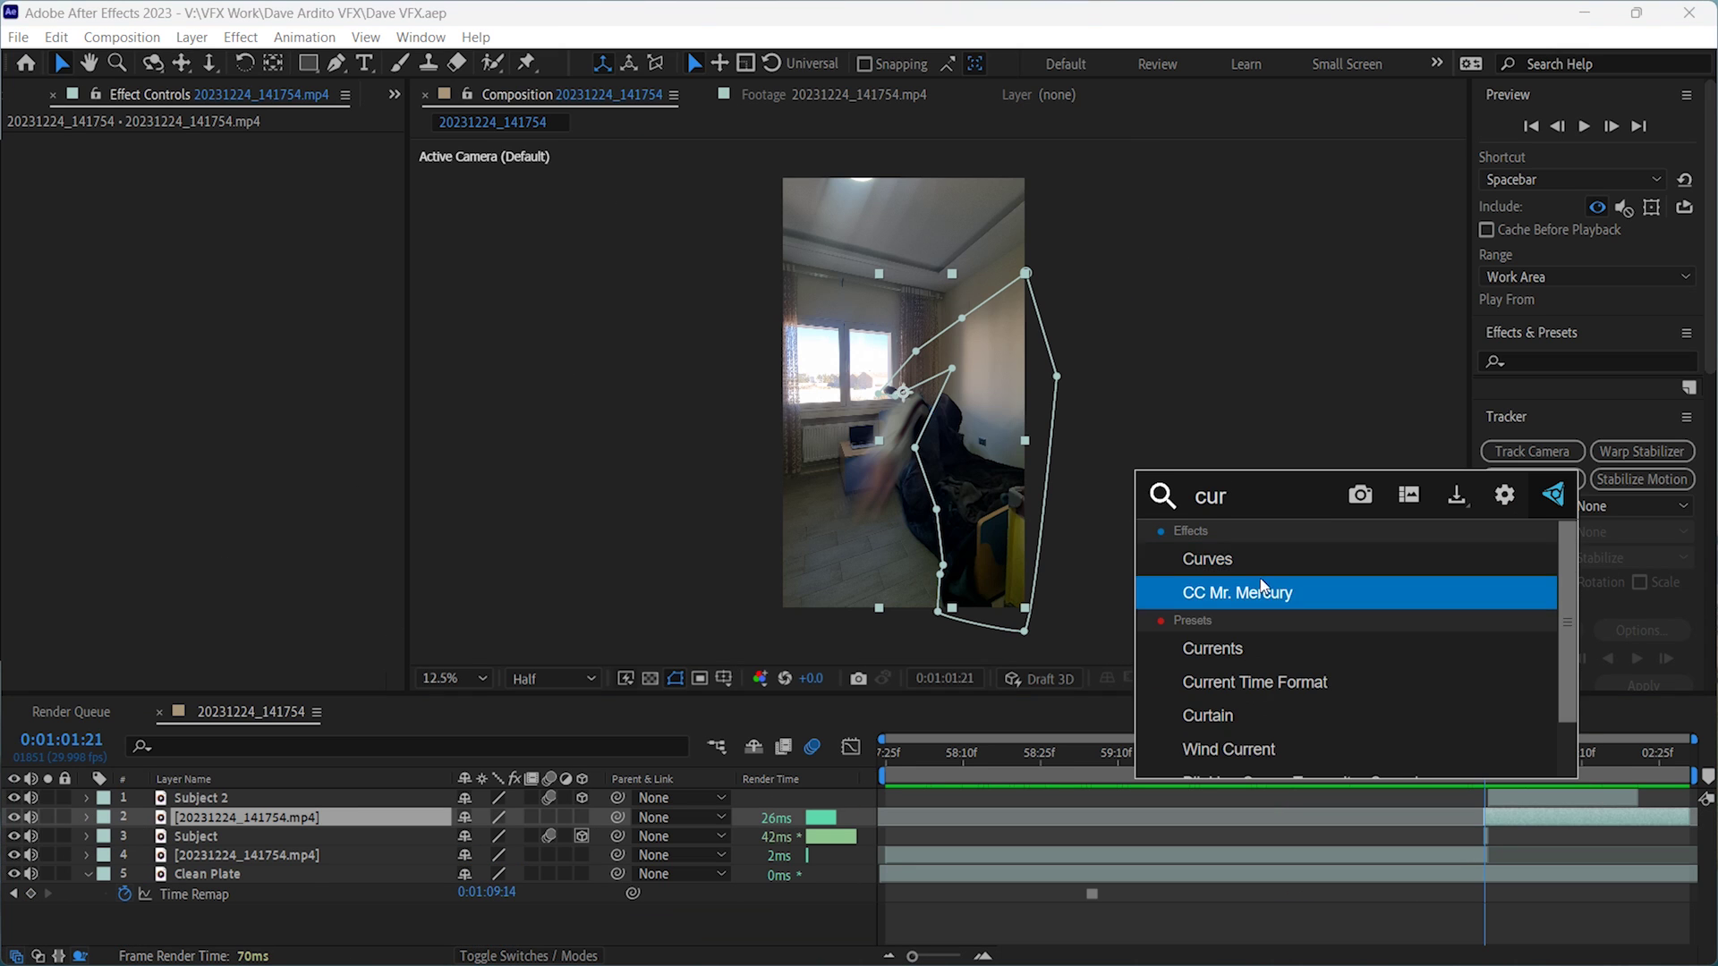
pyautogui.click(1199, 560)
pyautogui.moveTo(186, 369); pyautogui.dragTo(191, 383)
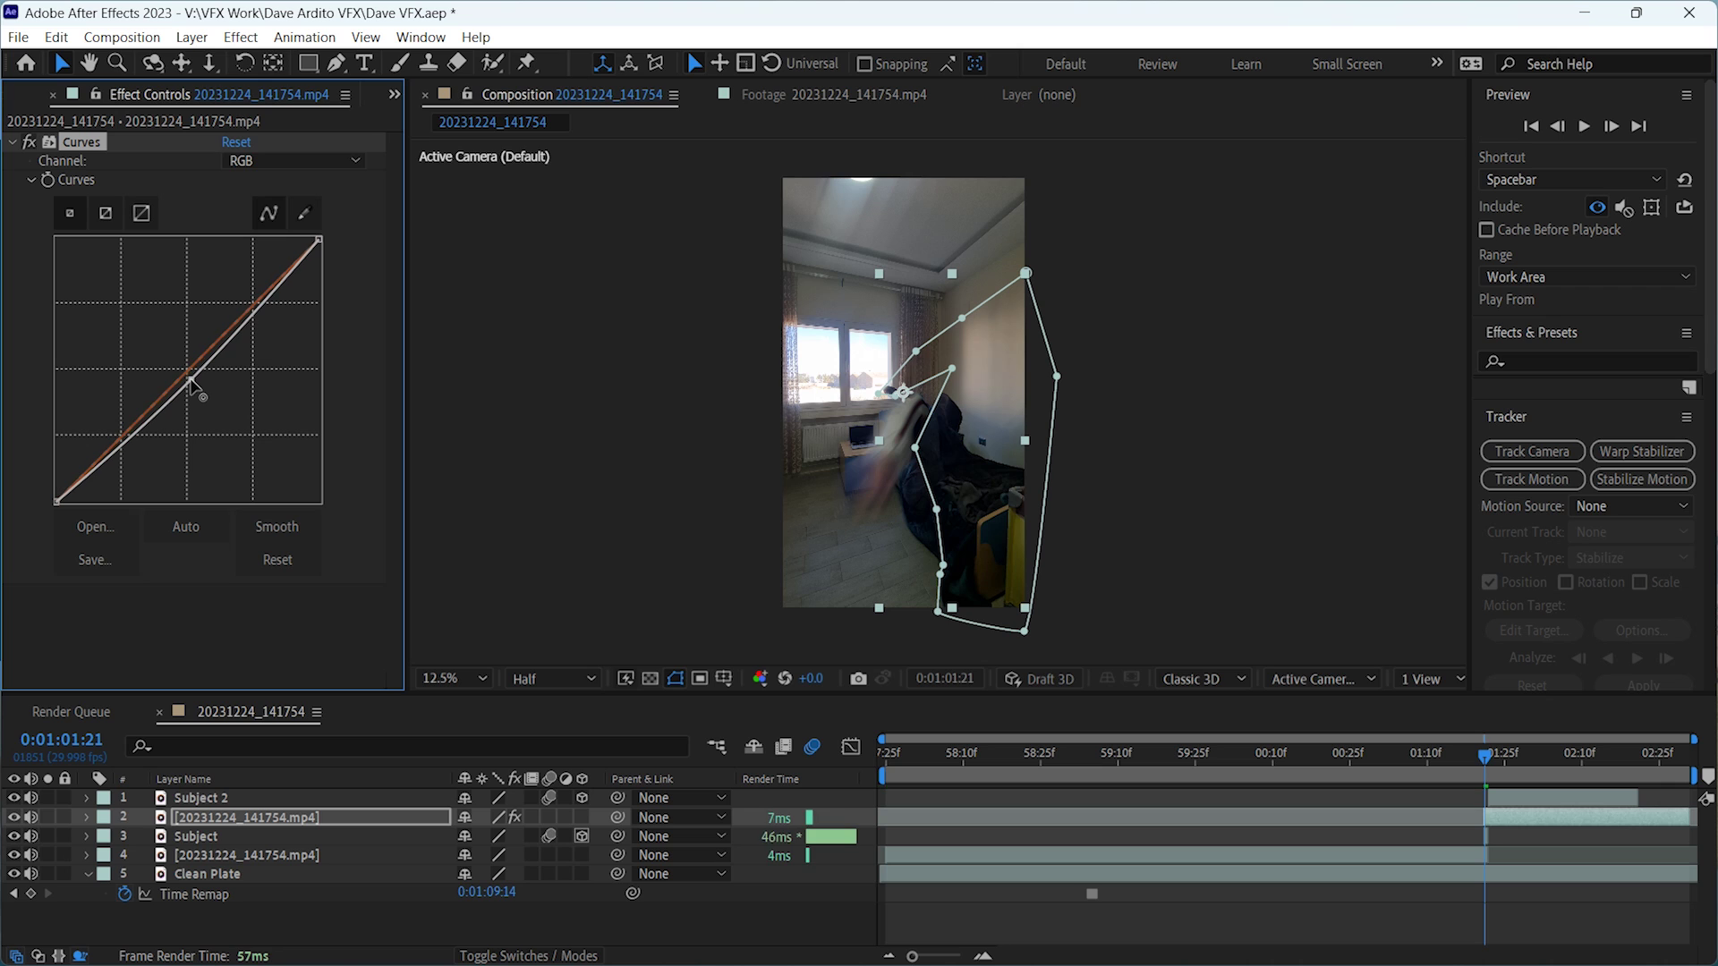
pyautogui.click(1323, 514)
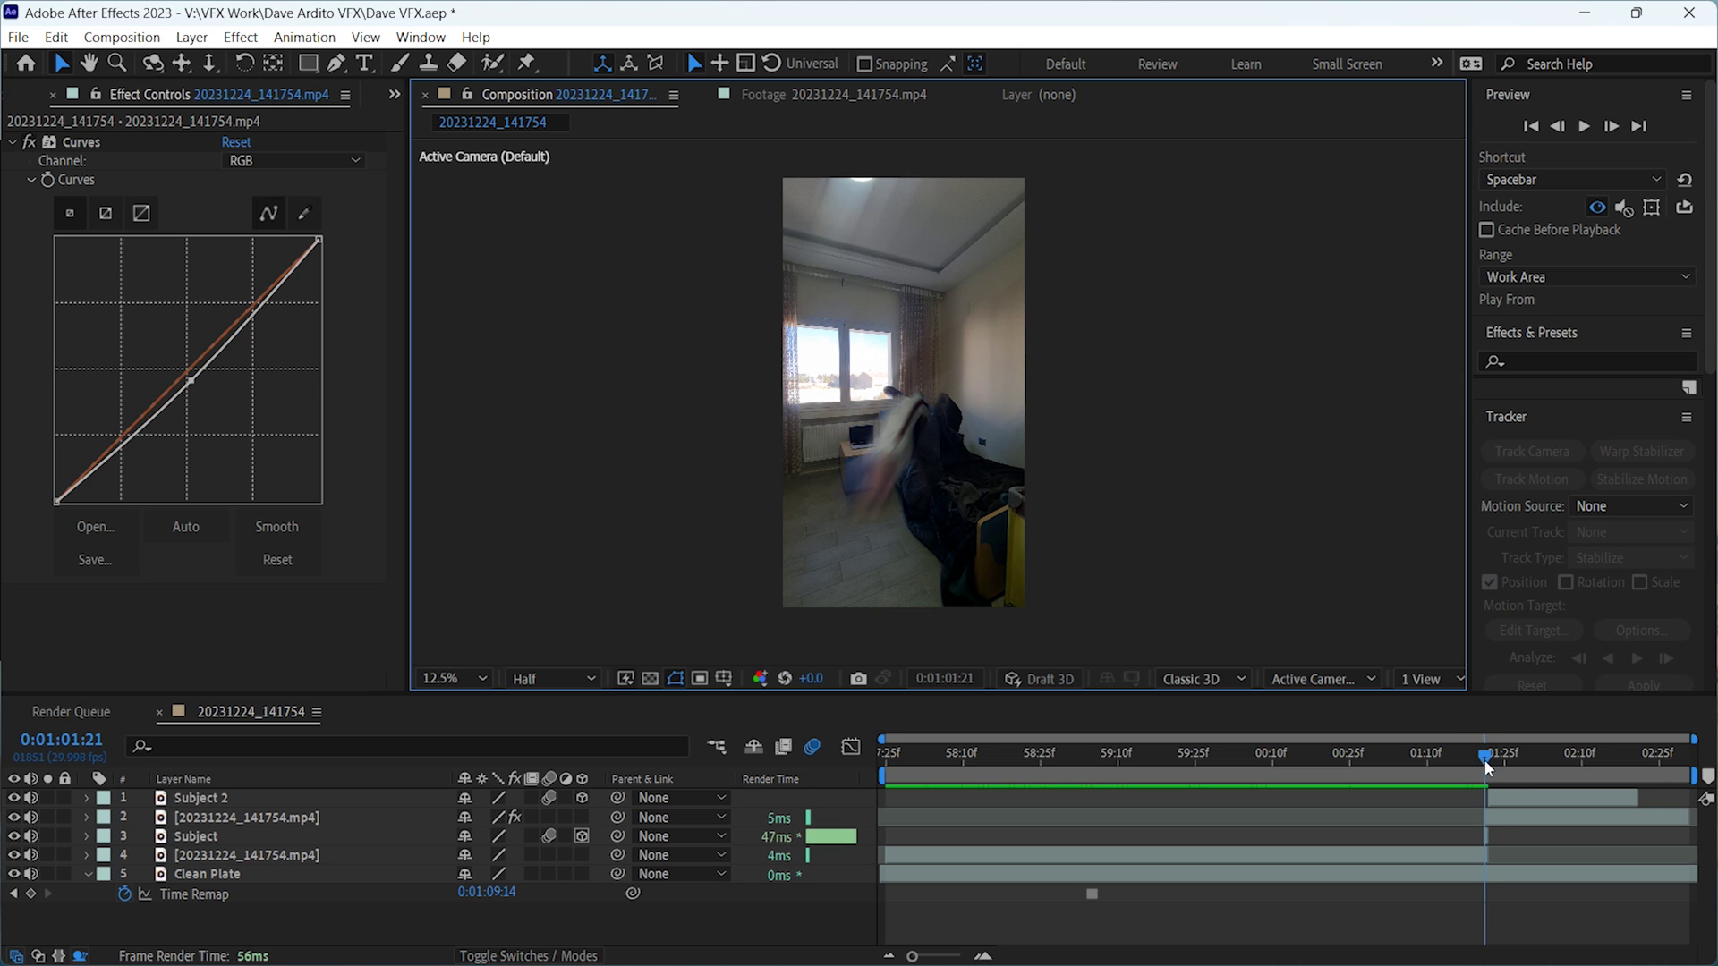
# - Play back the darkened blanket clip and examine its blend with the surrounding room
pyautogui.moveTo(1487, 767); pyautogui.dragTo(1469, 753)
pyautogui.press('space')
pyautogui.scroll(2, 940, 385)
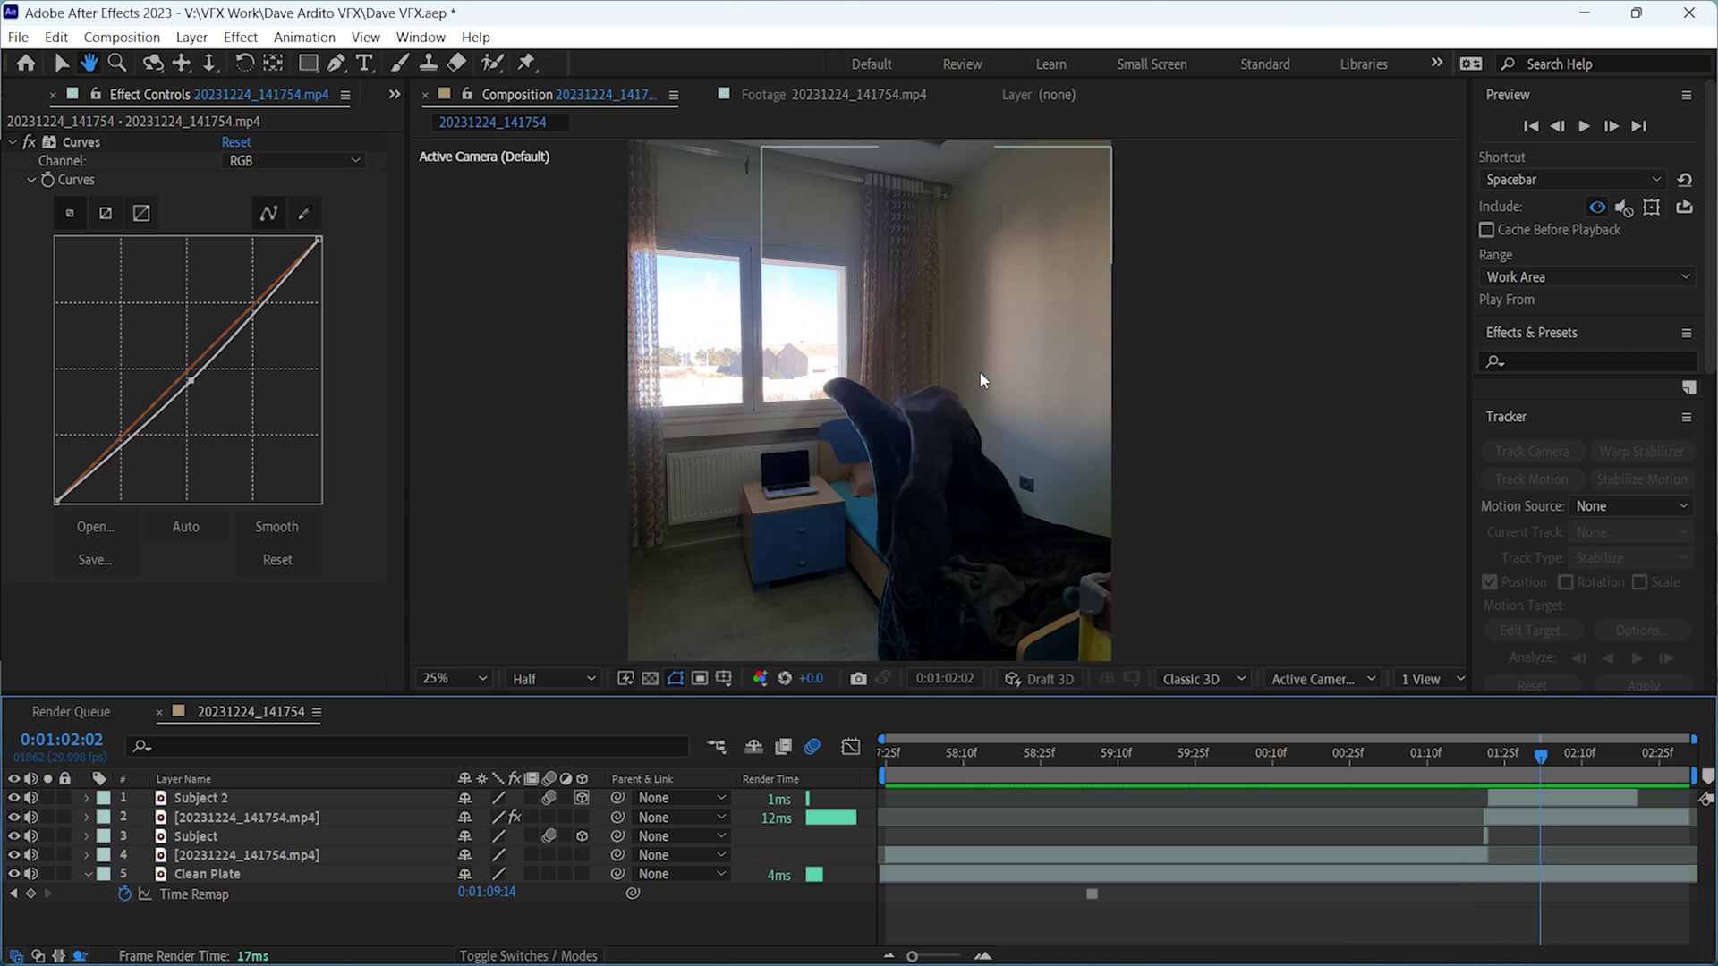
# - Move the current time to 0:01:01:22 and cancel creating a composition from the FootageCrate assets
pyautogui.moveTo(979, 379); pyautogui.dragTo(907, 380)
pyautogui.press('v')
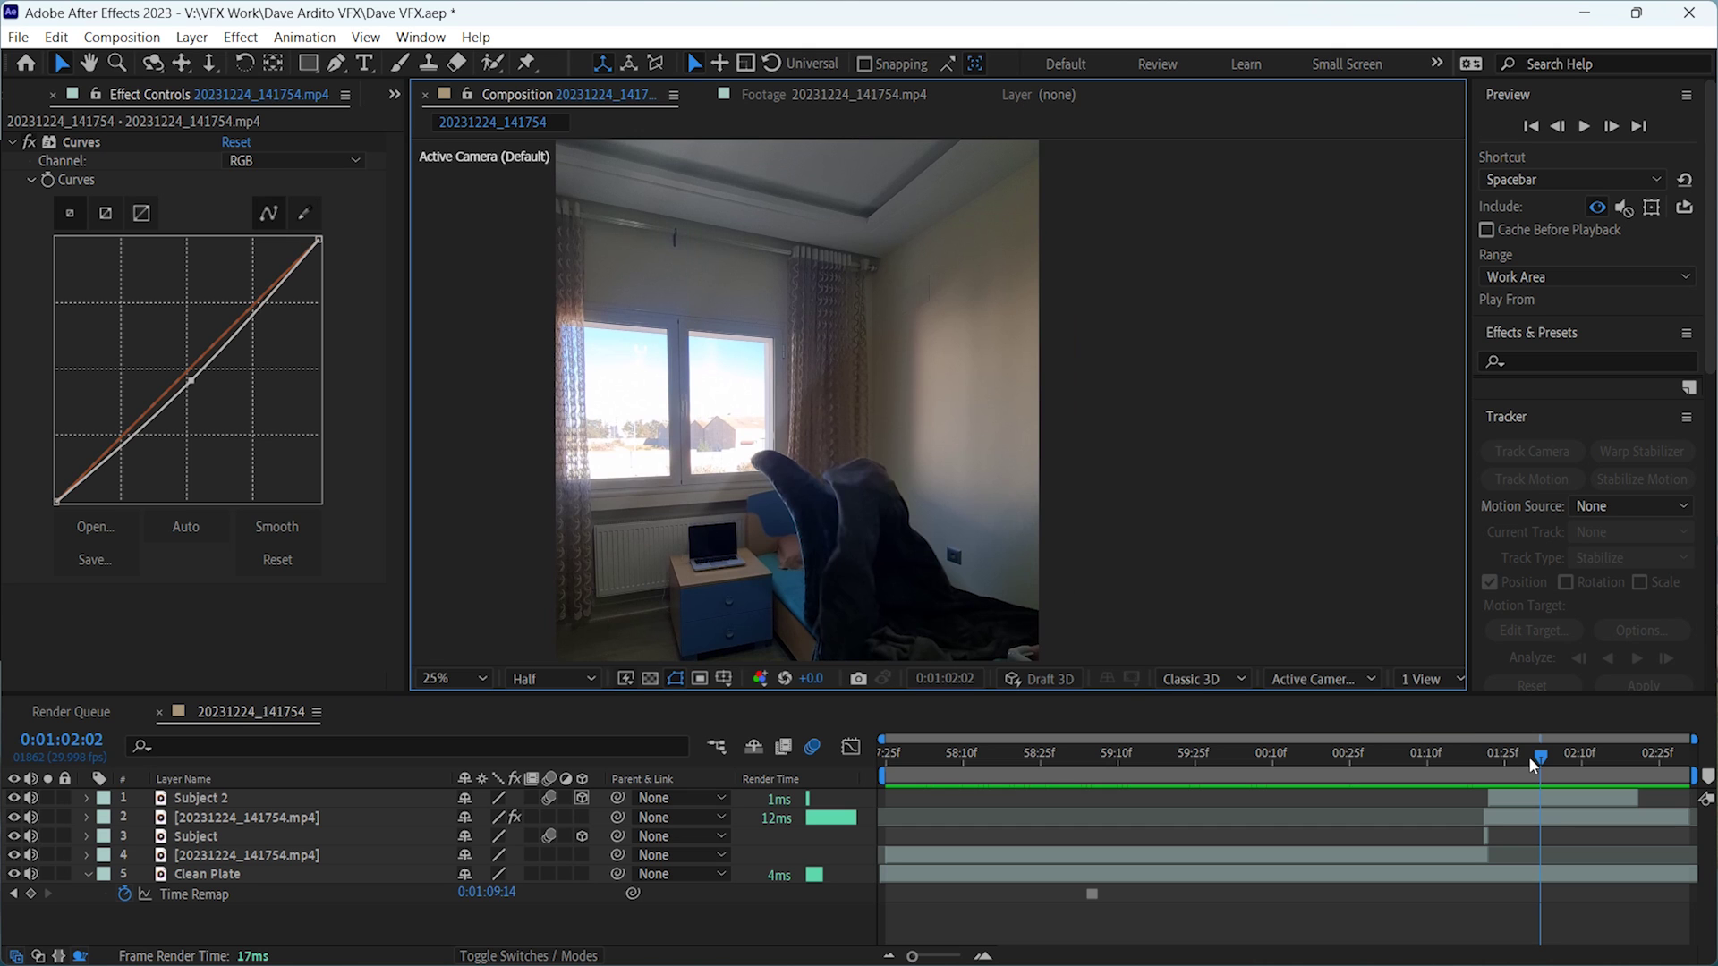
pyautogui.moveTo(1528, 755); pyautogui.dragTo(1478, 759)
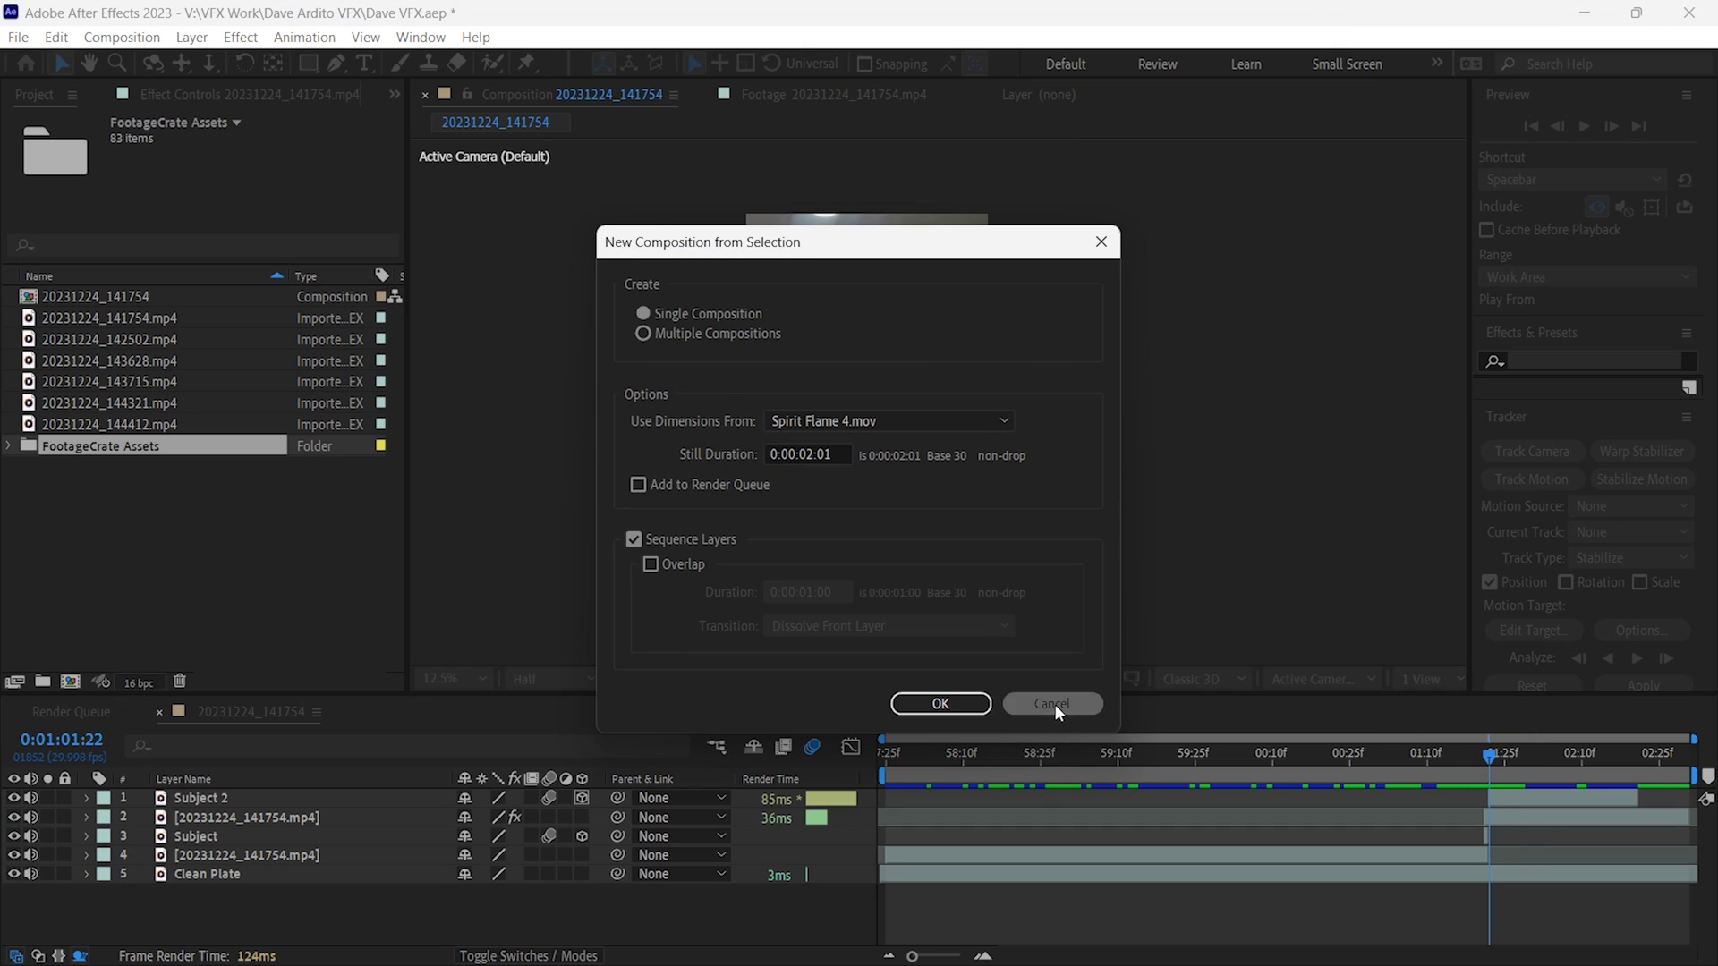
pyautogui.click(1052, 702)
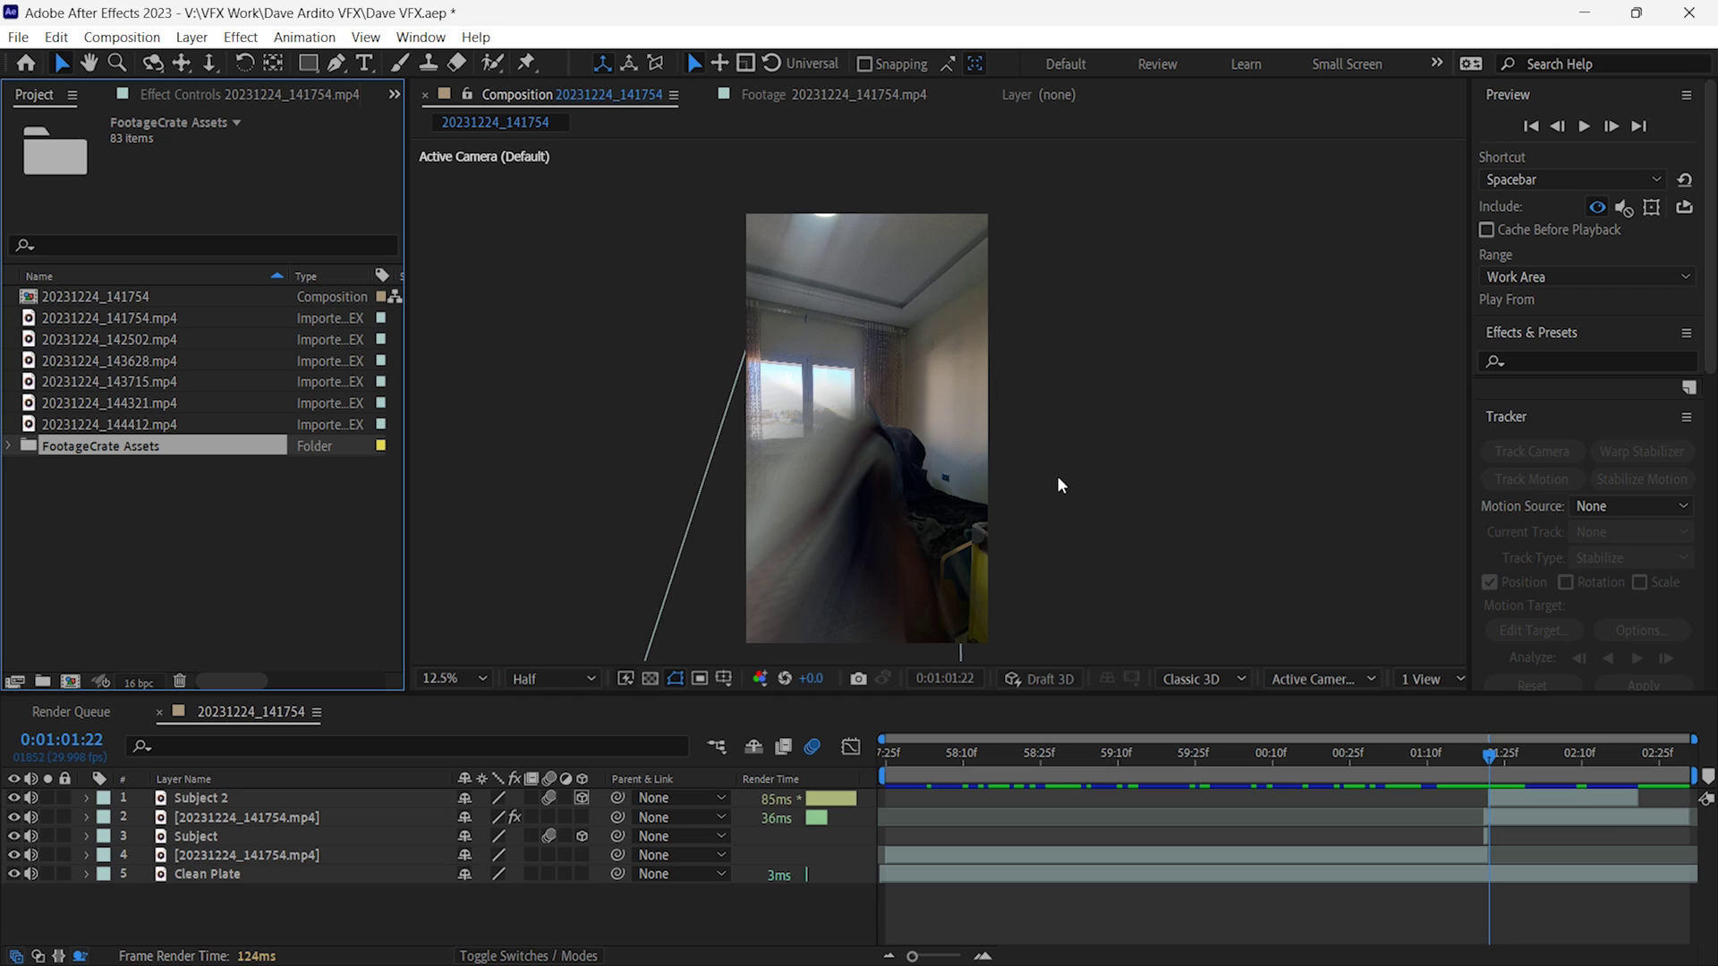
pyautogui.click(963, 469)
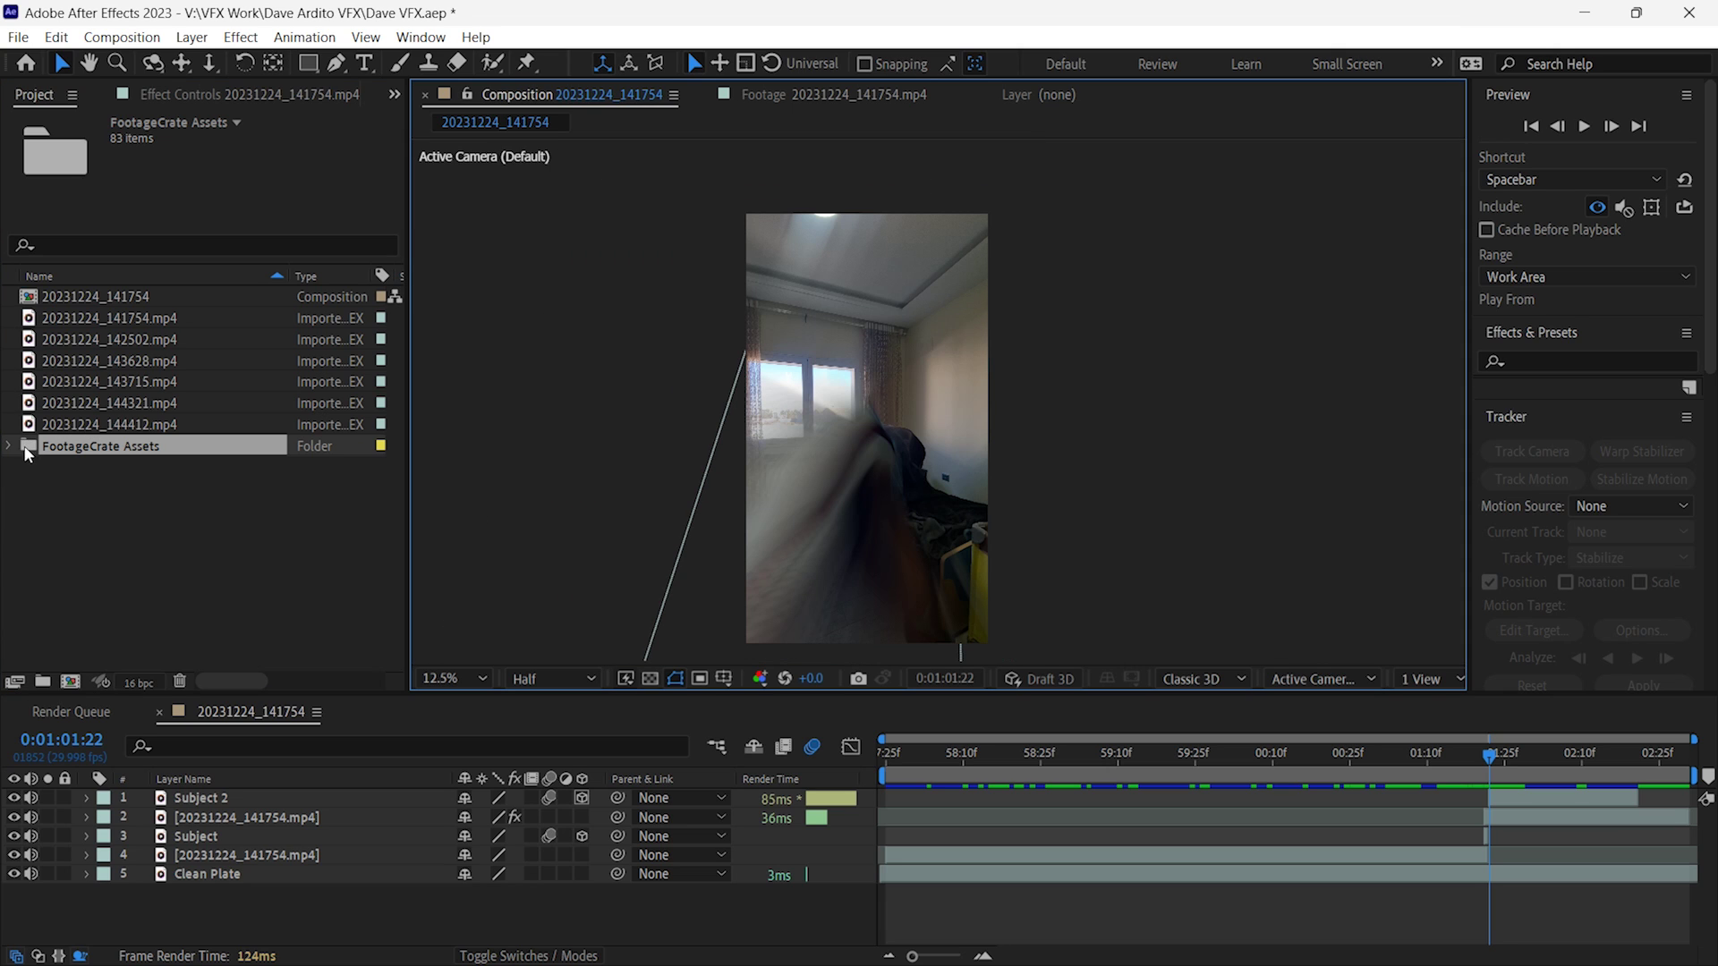
# - Add FootageCrate Aerial Dust Burst 1, 2 and 4 from the FootageCrate Assets folder as layers above Subject 2
pyautogui.doubleClick(109, 454)
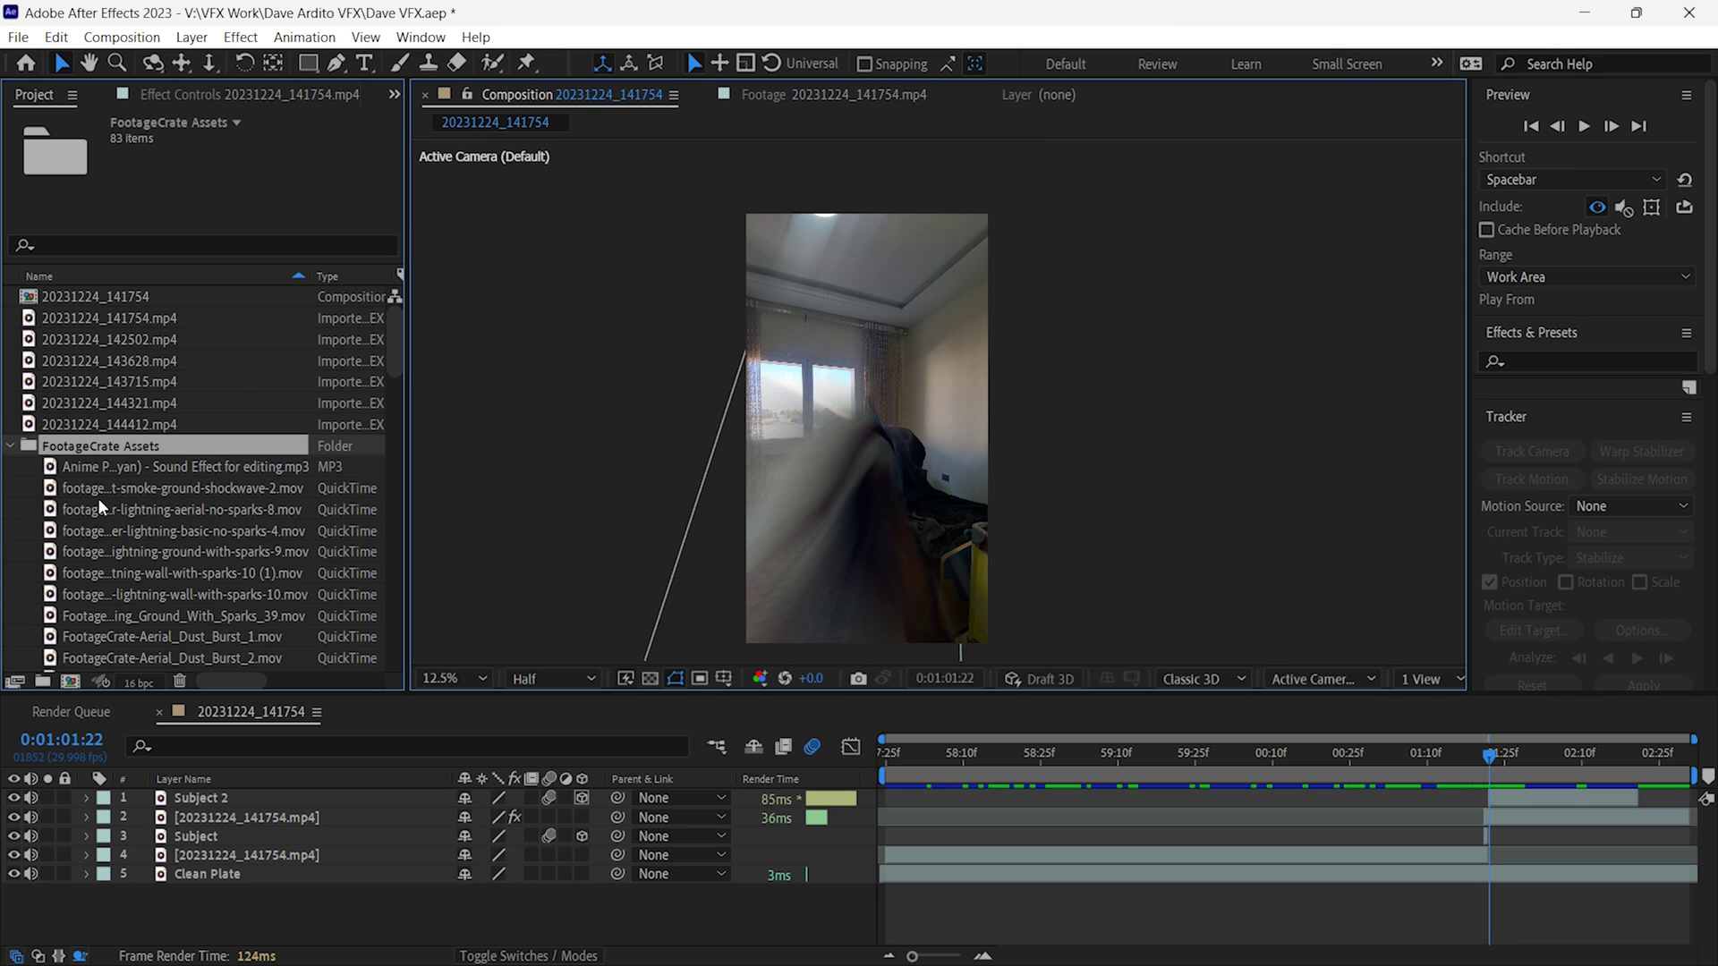
pyautogui.scroll(-3, 102, 507)
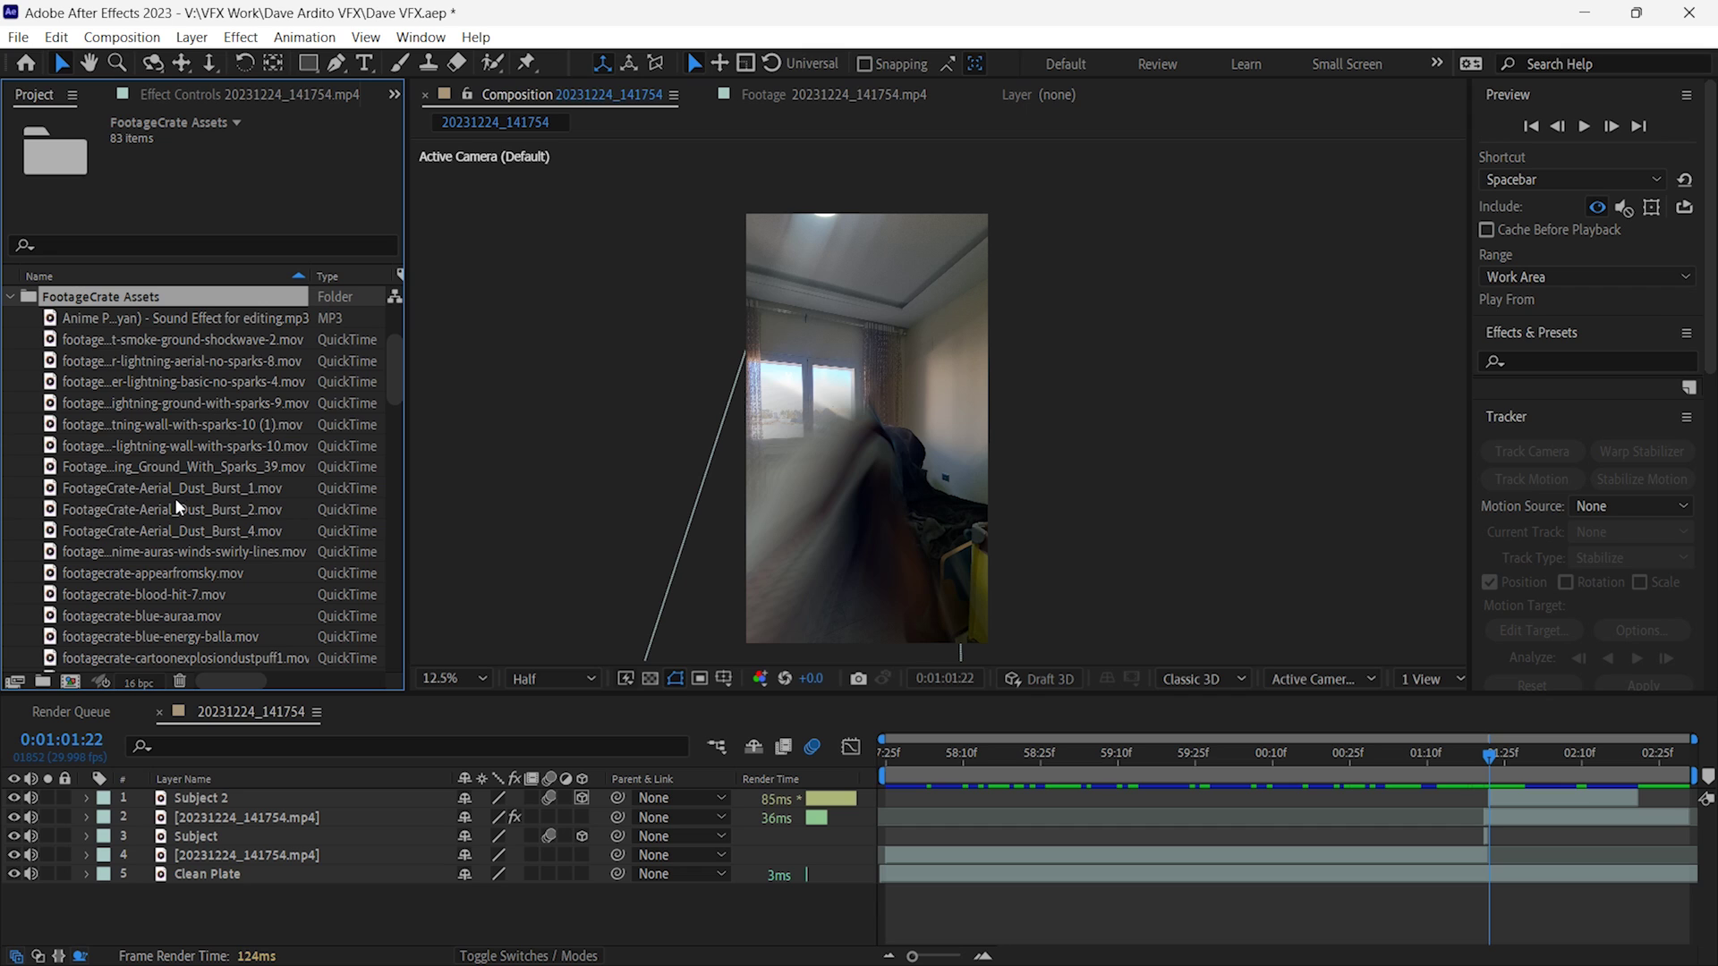
pyautogui.doubleClick(200, 492)
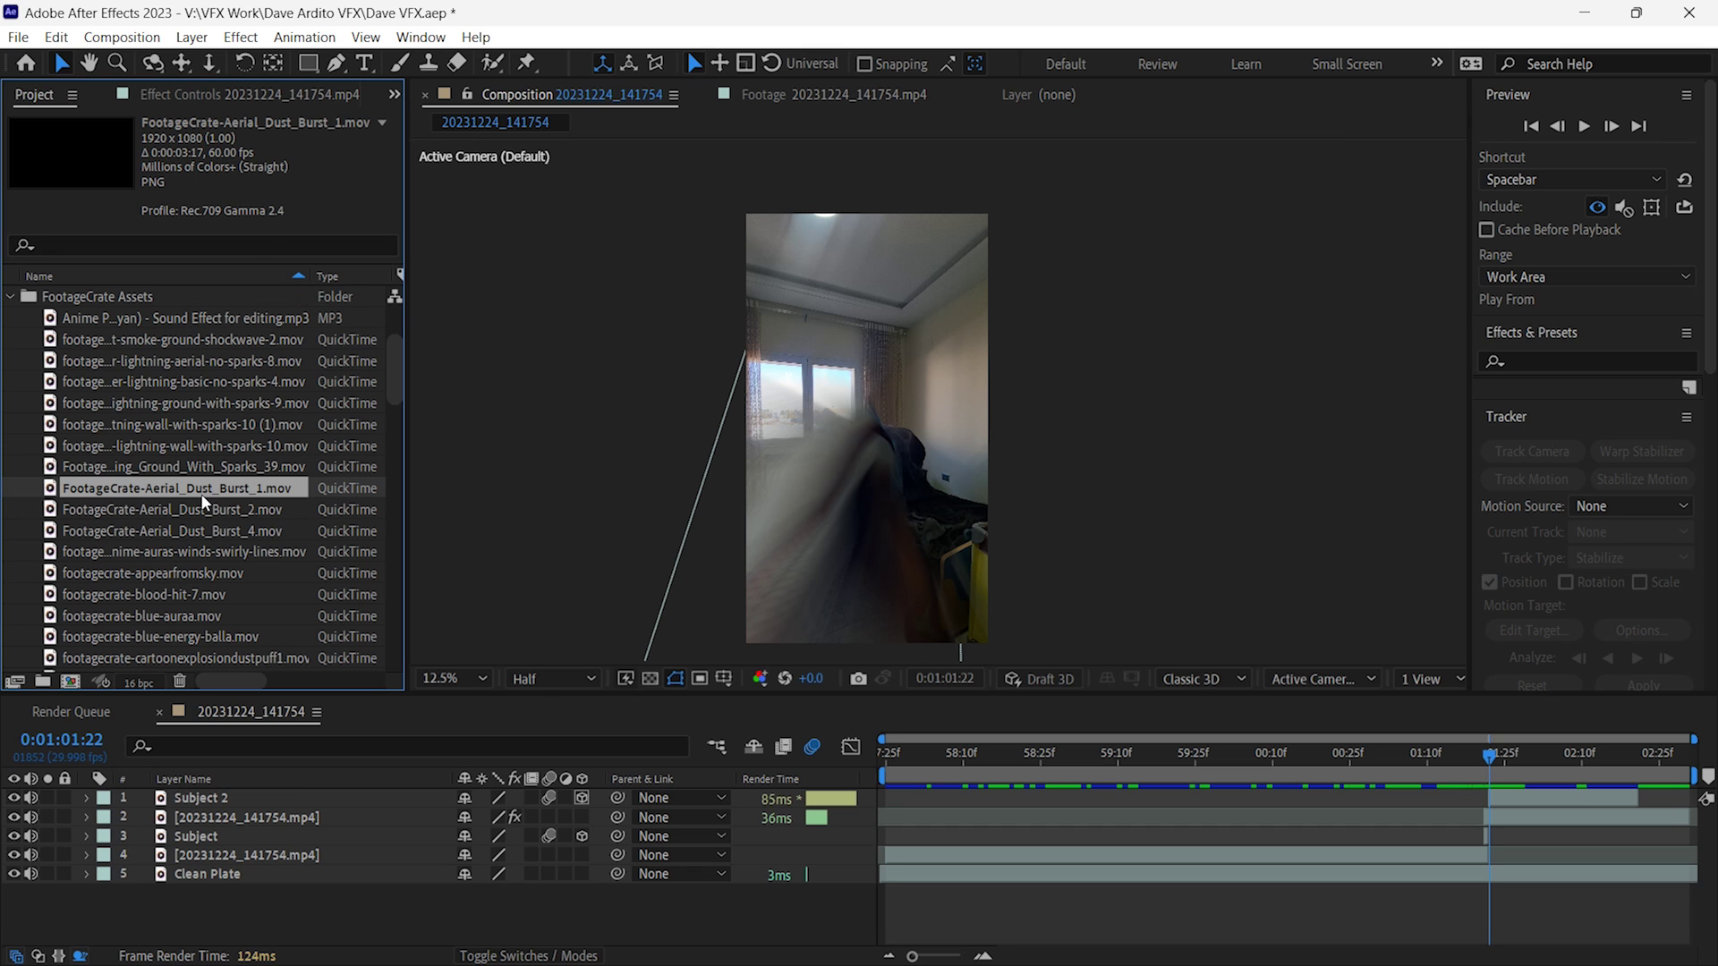
pyautogui.moveTo(237, 491); pyautogui.dragTo(345, 798)
pyautogui.doubleClick(177, 509)
pyautogui.doubleClick(243, 530)
pyautogui.moveTo(247, 531); pyautogui.dragTo(268, 828)
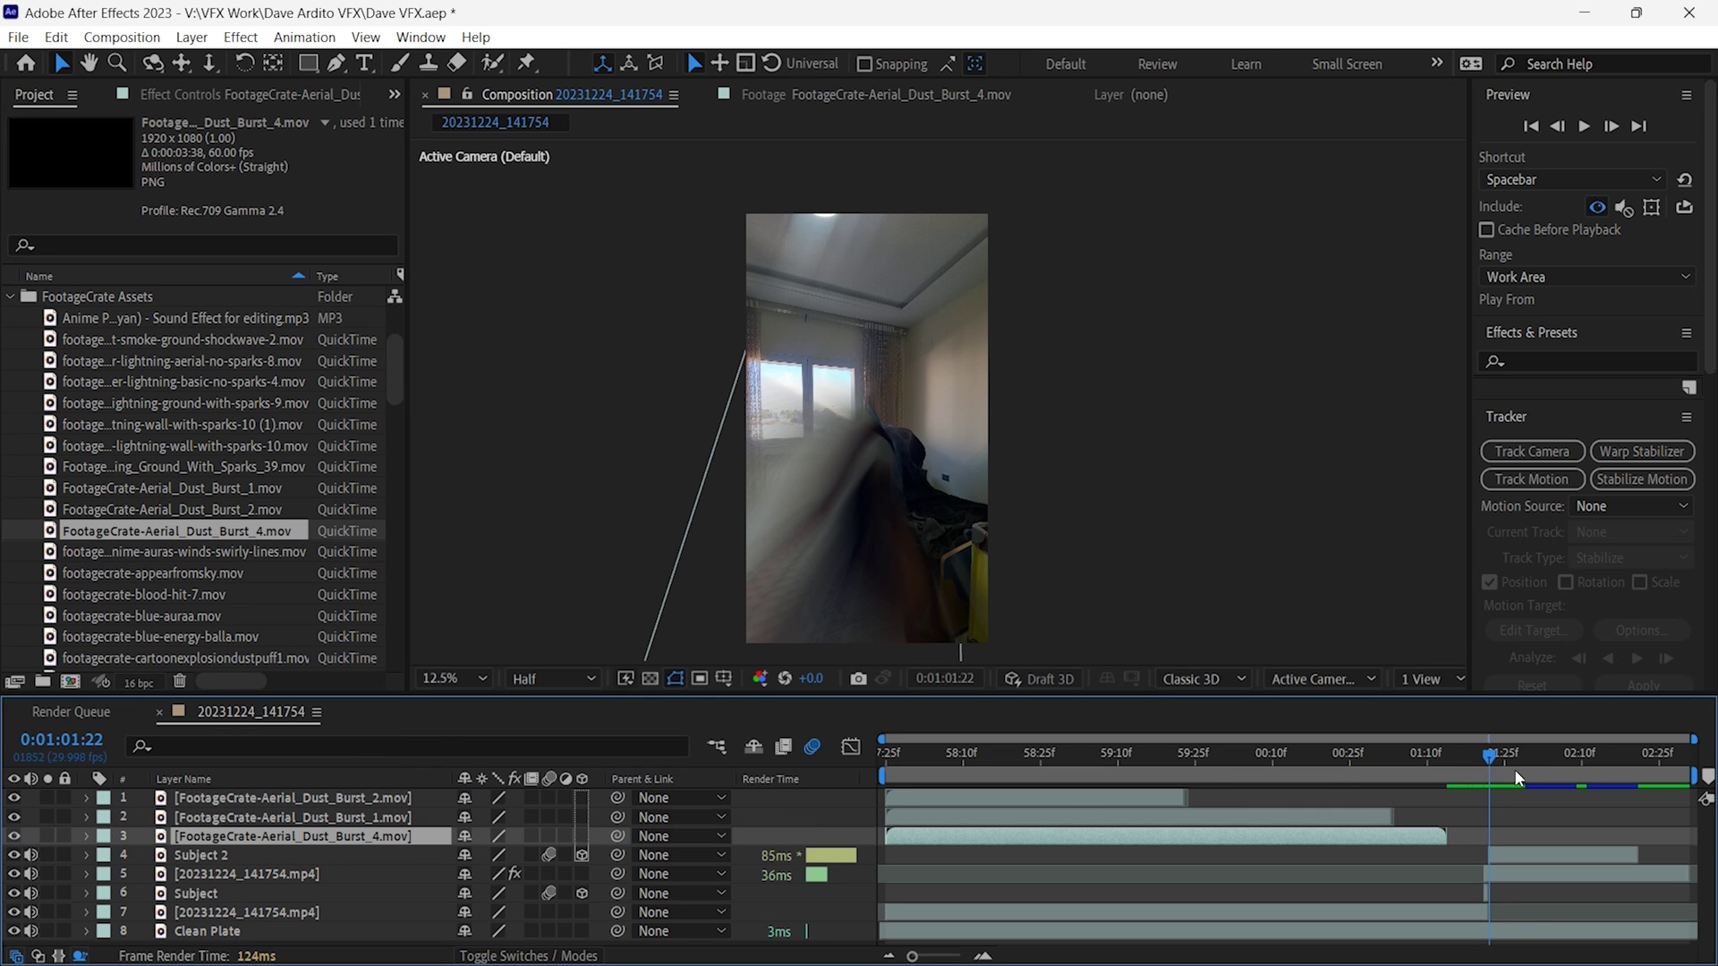
# - Shift Aerial Dust Burst 4 to start shortly before 0:01:01:21, scale it to 312%, and position it low over the leaping subject
pyautogui.click(1486, 759)
pyautogui.moveTo(930, 835); pyautogui.dragTo(1504, 827)
pyautogui.press('s')
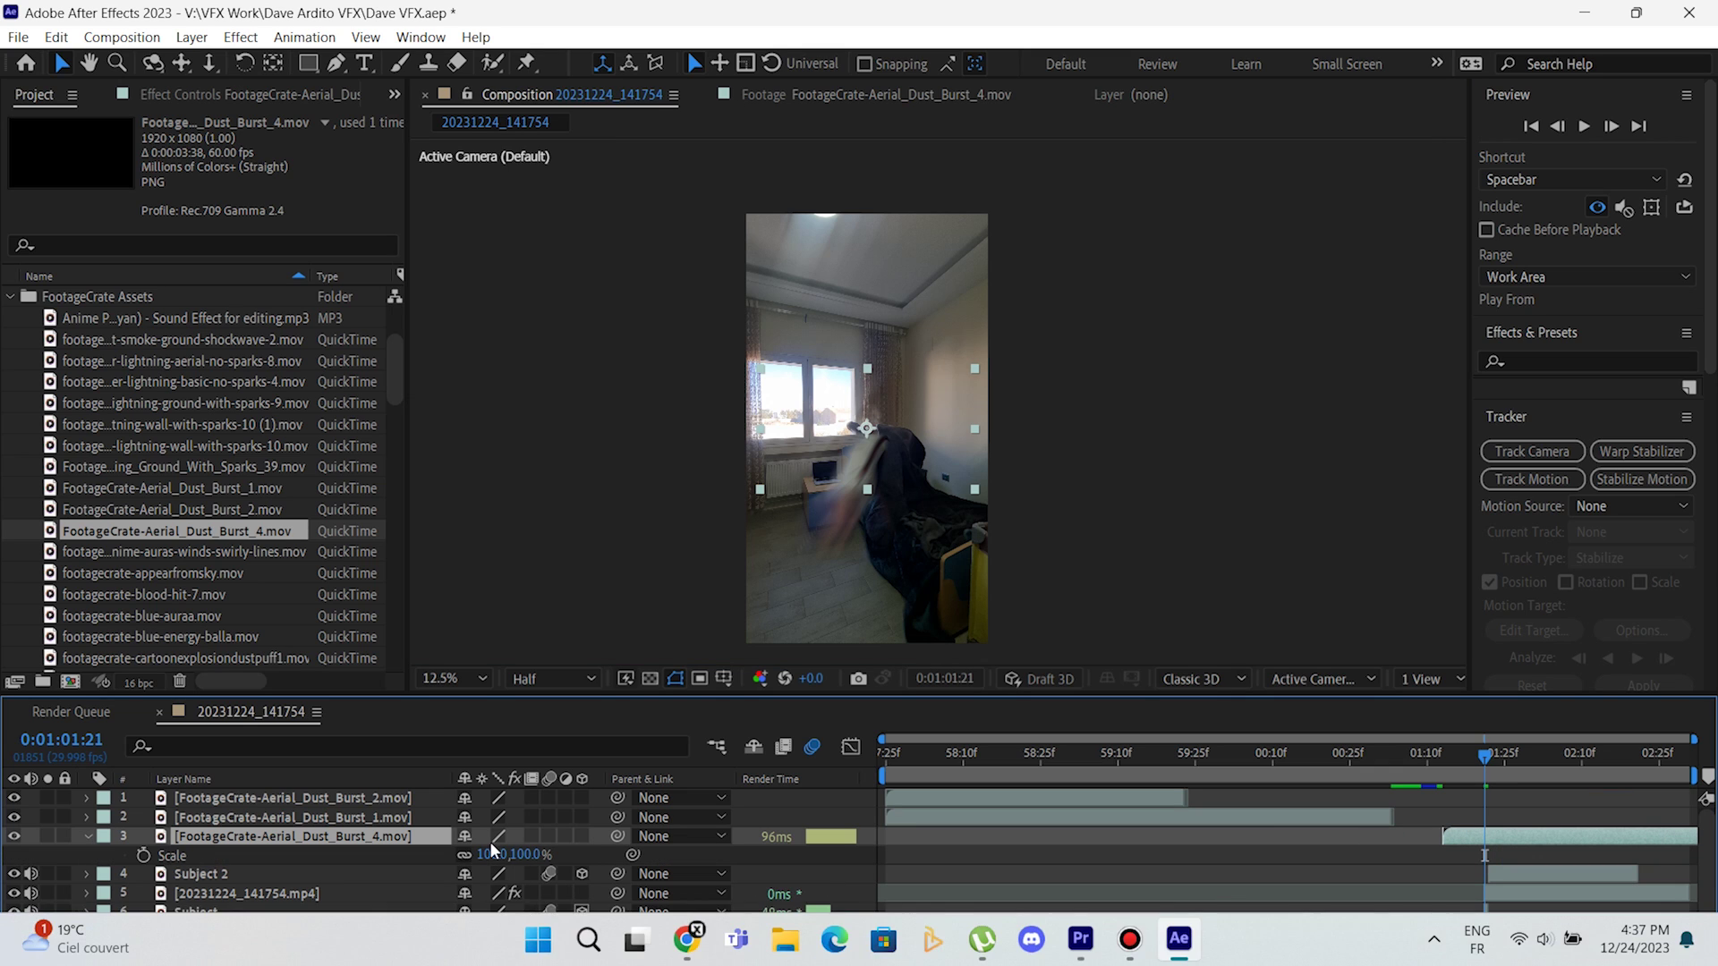
pyautogui.moveTo(491, 852); pyautogui.dragTo(680, 852)
pyautogui.moveTo(911, 470); pyautogui.dragTo(904, 553)
pyautogui.click(1621, 129)
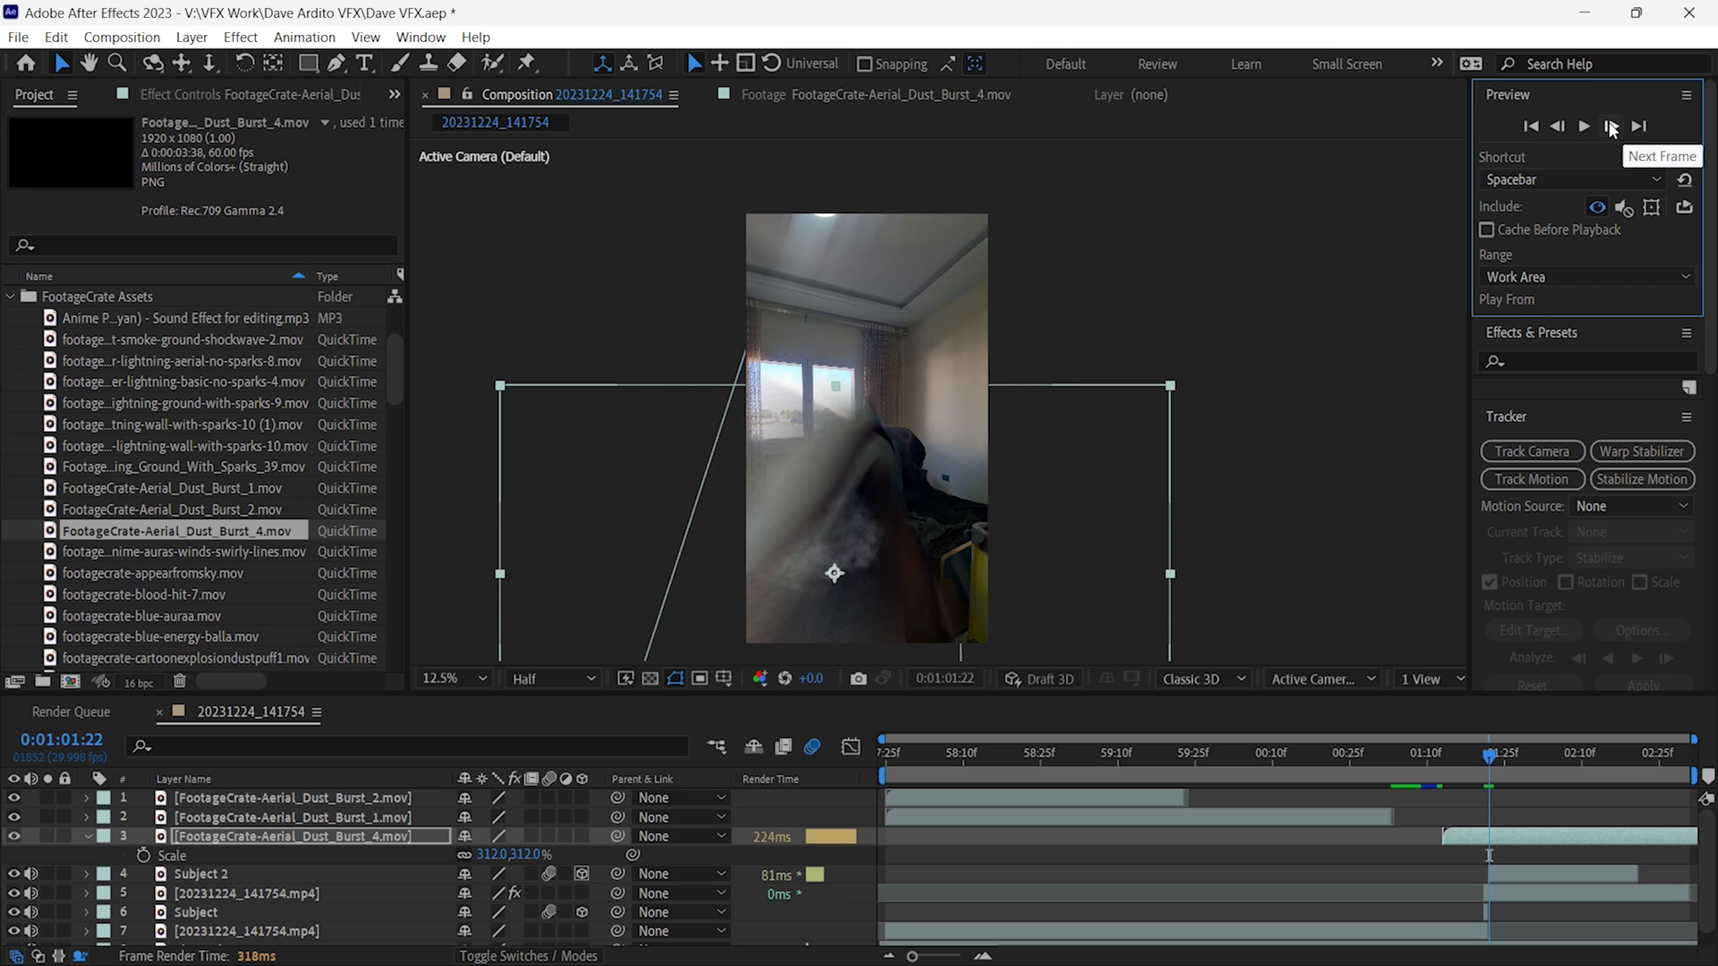
pyautogui.click(1560, 127)
# - Shift Aerial Dust Burst 1 to start shortly before 0:01:01:21, flip it horizontally, scale it to 147%, and place it over the blanket
pyautogui.click(357, 818)
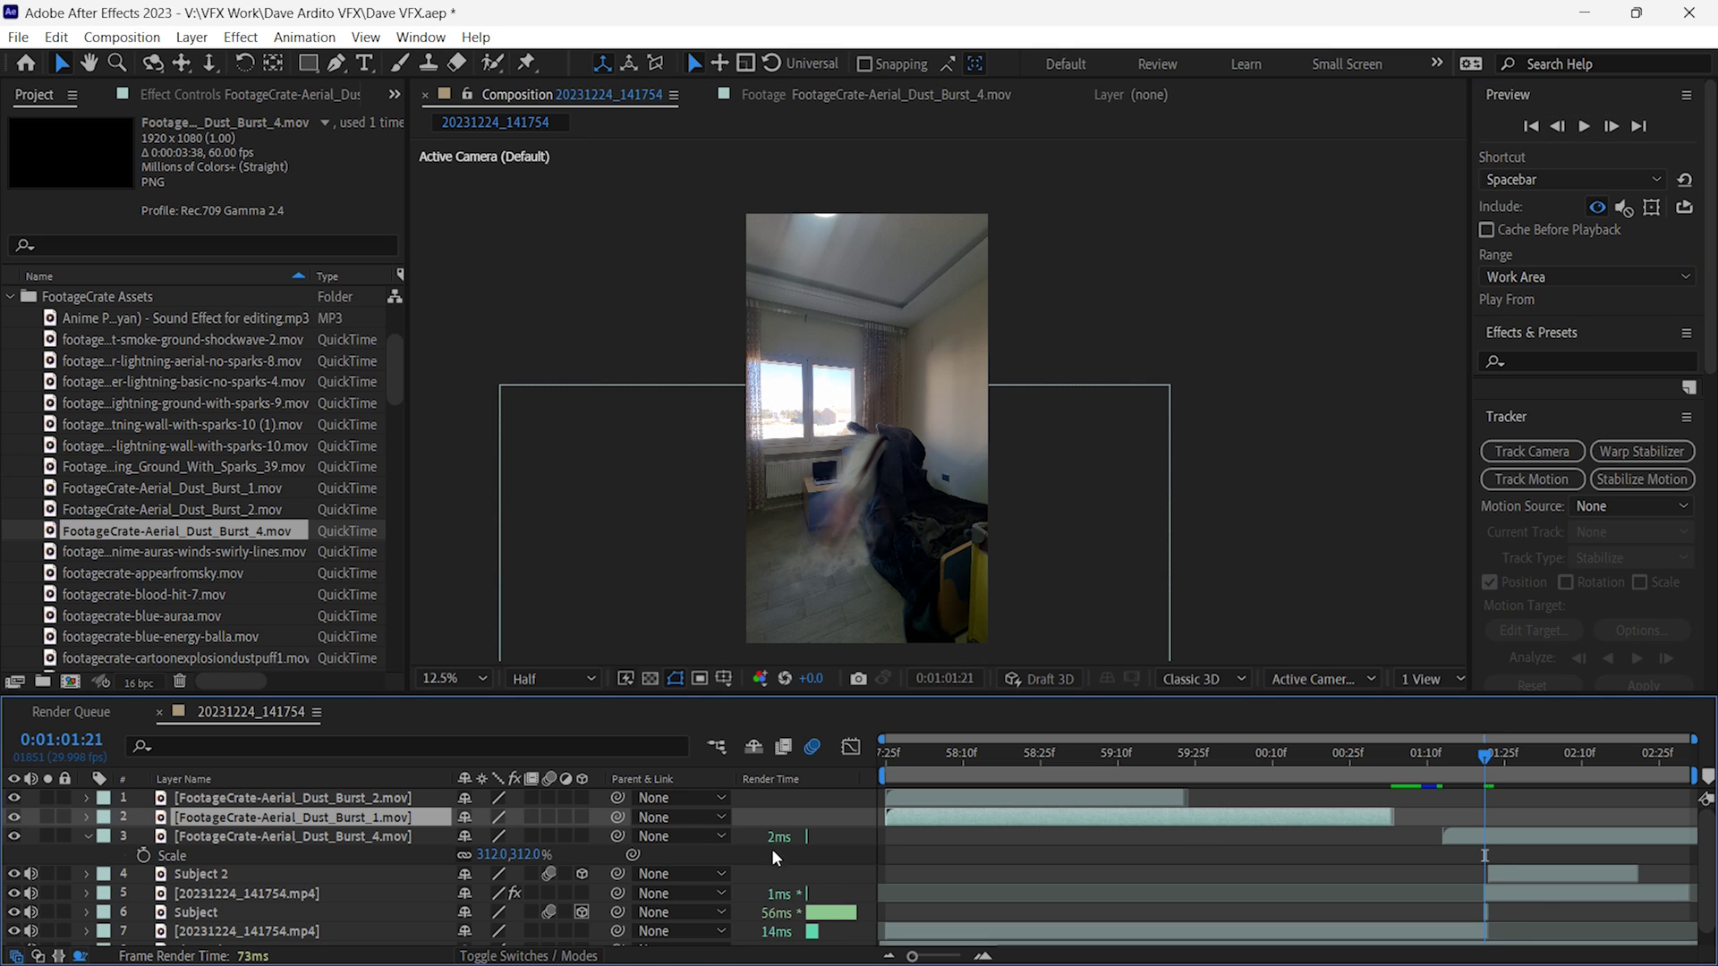
pyautogui.moveTo(972, 826); pyautogui.dragTo(1527, 810)
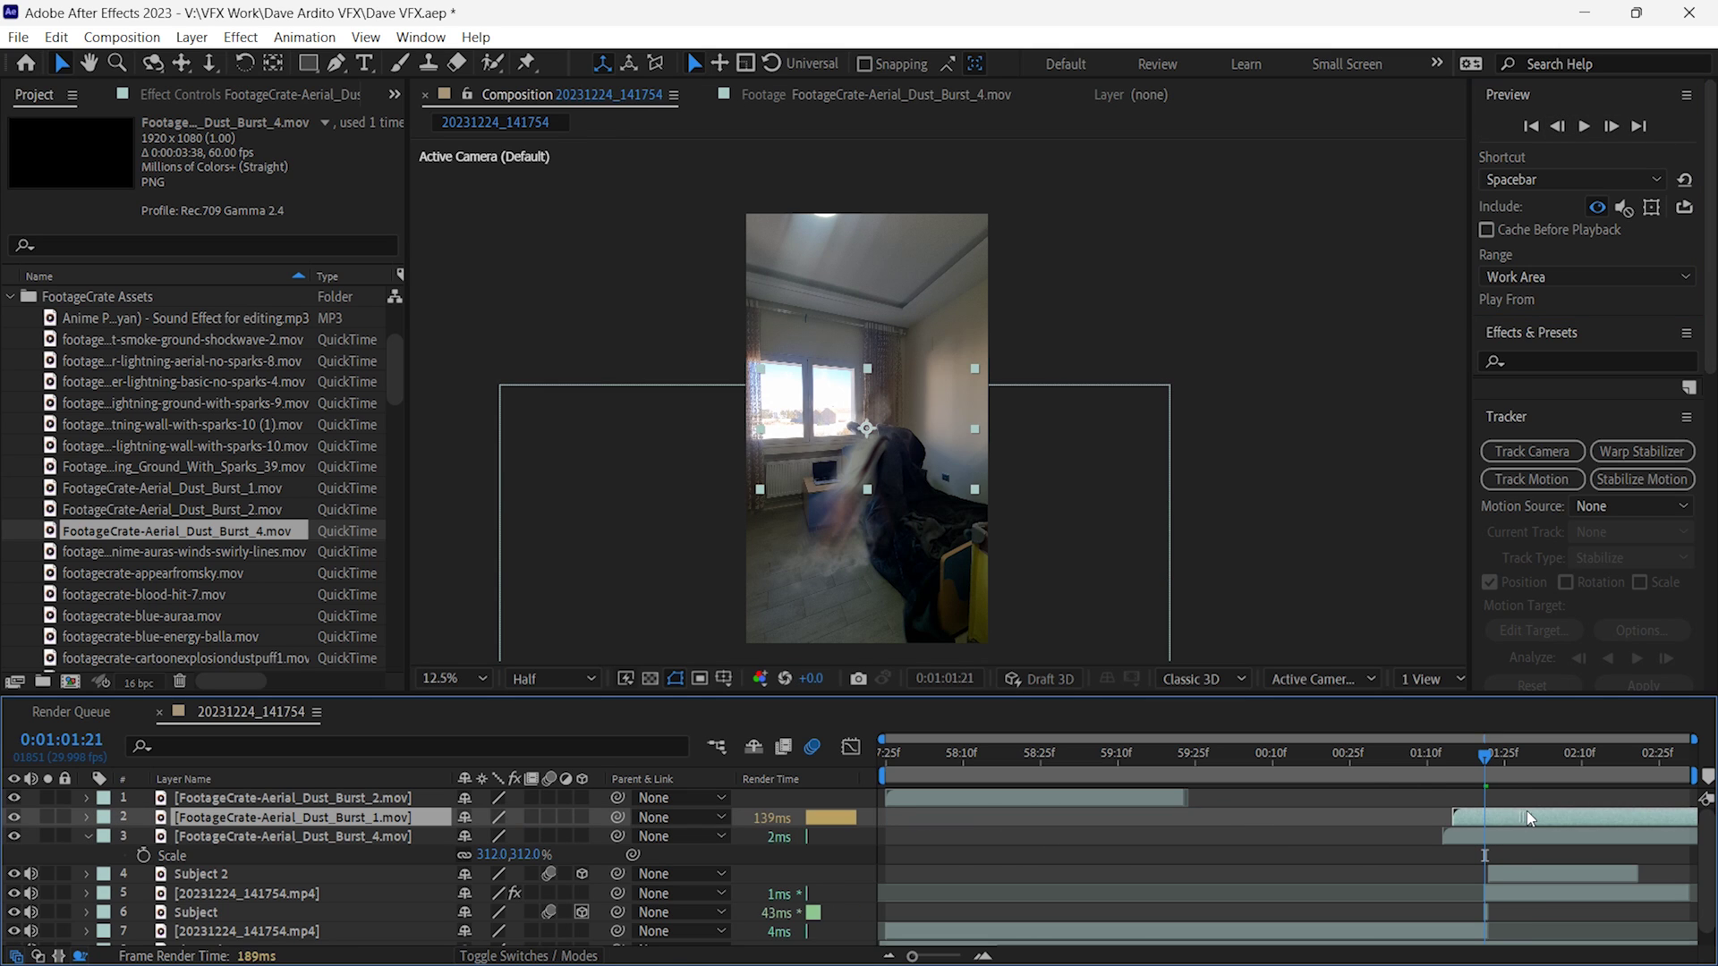
pyautogui.rightClick(1521, 817)
pyautogui.moveTo(1535, 270)
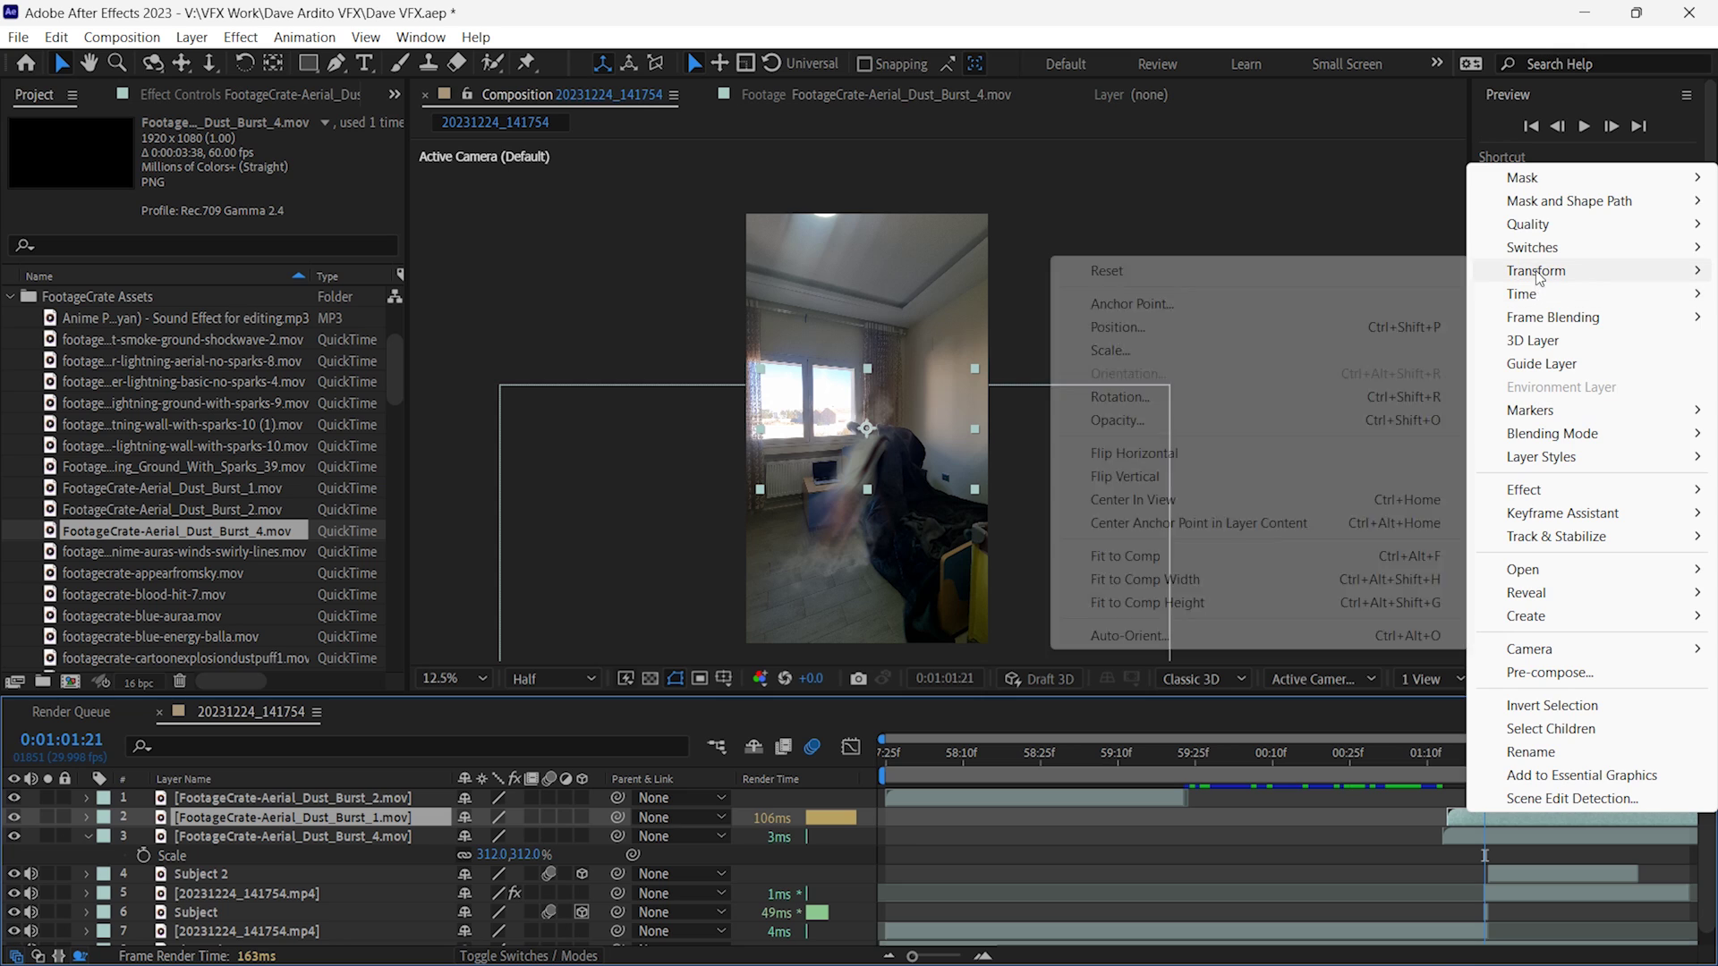
pyautogui.click(1263, 458)
pyautogui.press('s')
pyautogui.moveTo(491, 836); pyautogui.dragTo(514, 836)
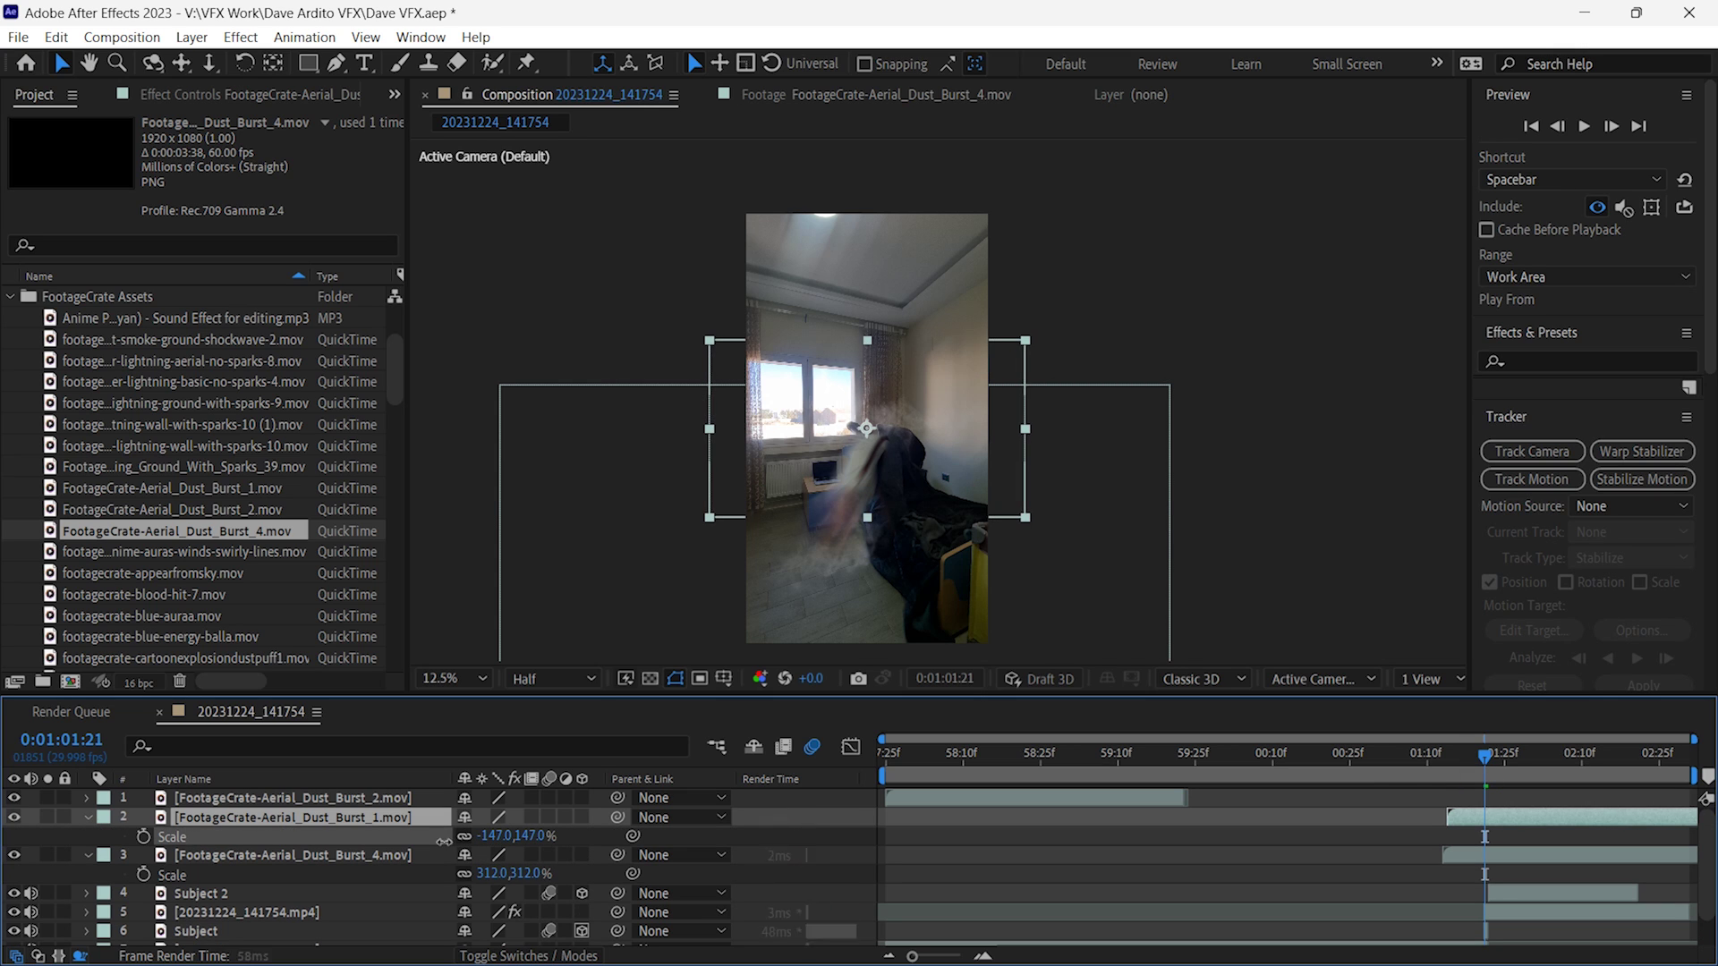
pyautogui.moveTo(926, 470); pyautogui.dragTo(942, 474)
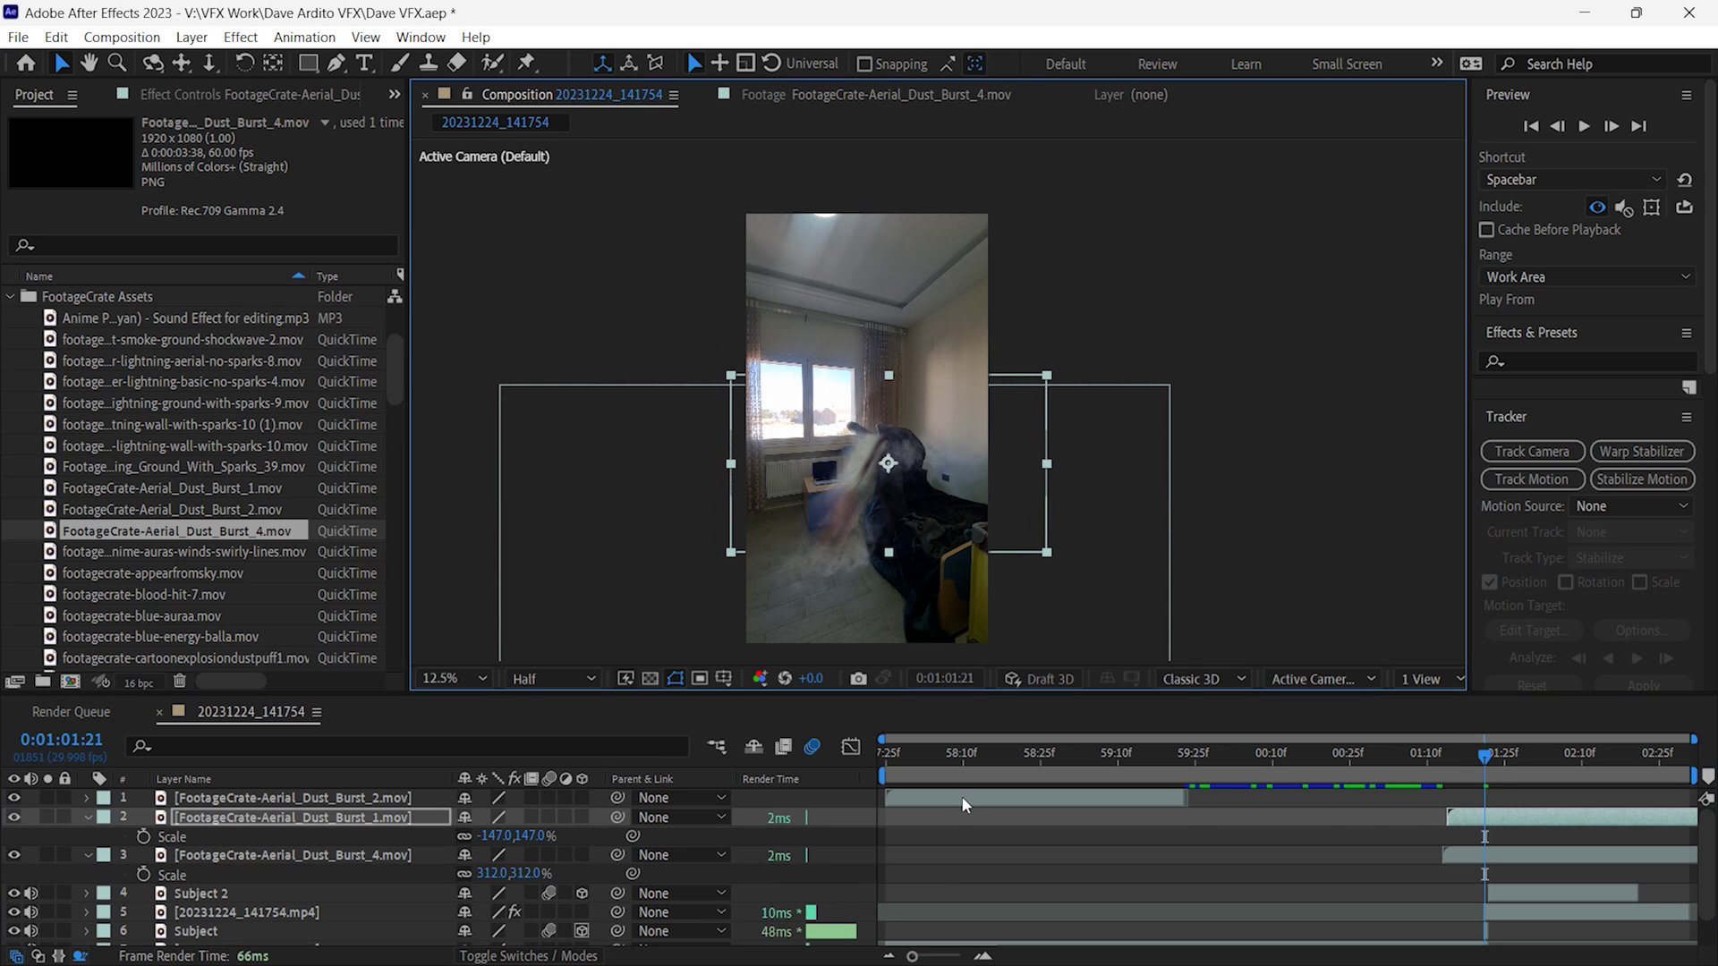
# - Shift Aerial Dust Burst 2 to the leap, scale it to 132%, position it over the blanket, trim its start to 0:01:01:21, and play back
pyautogui.moveTo(962, 803); pyautogui.dragTo(1519, 814)
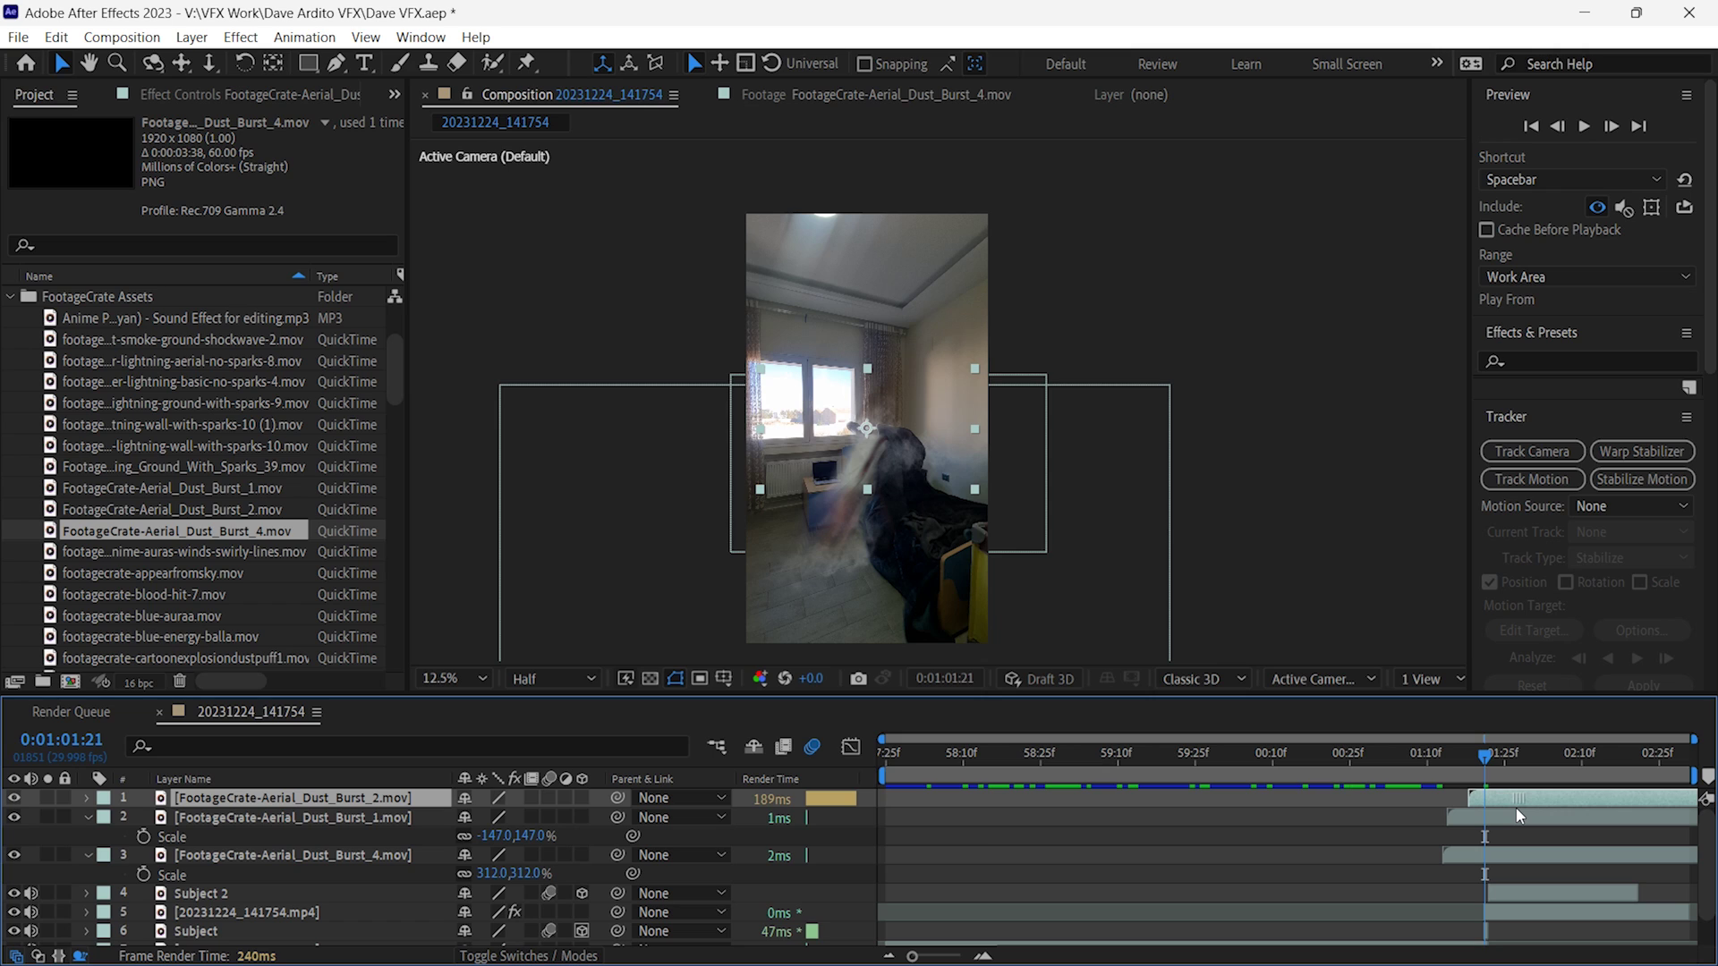
pyautogui.press('s')
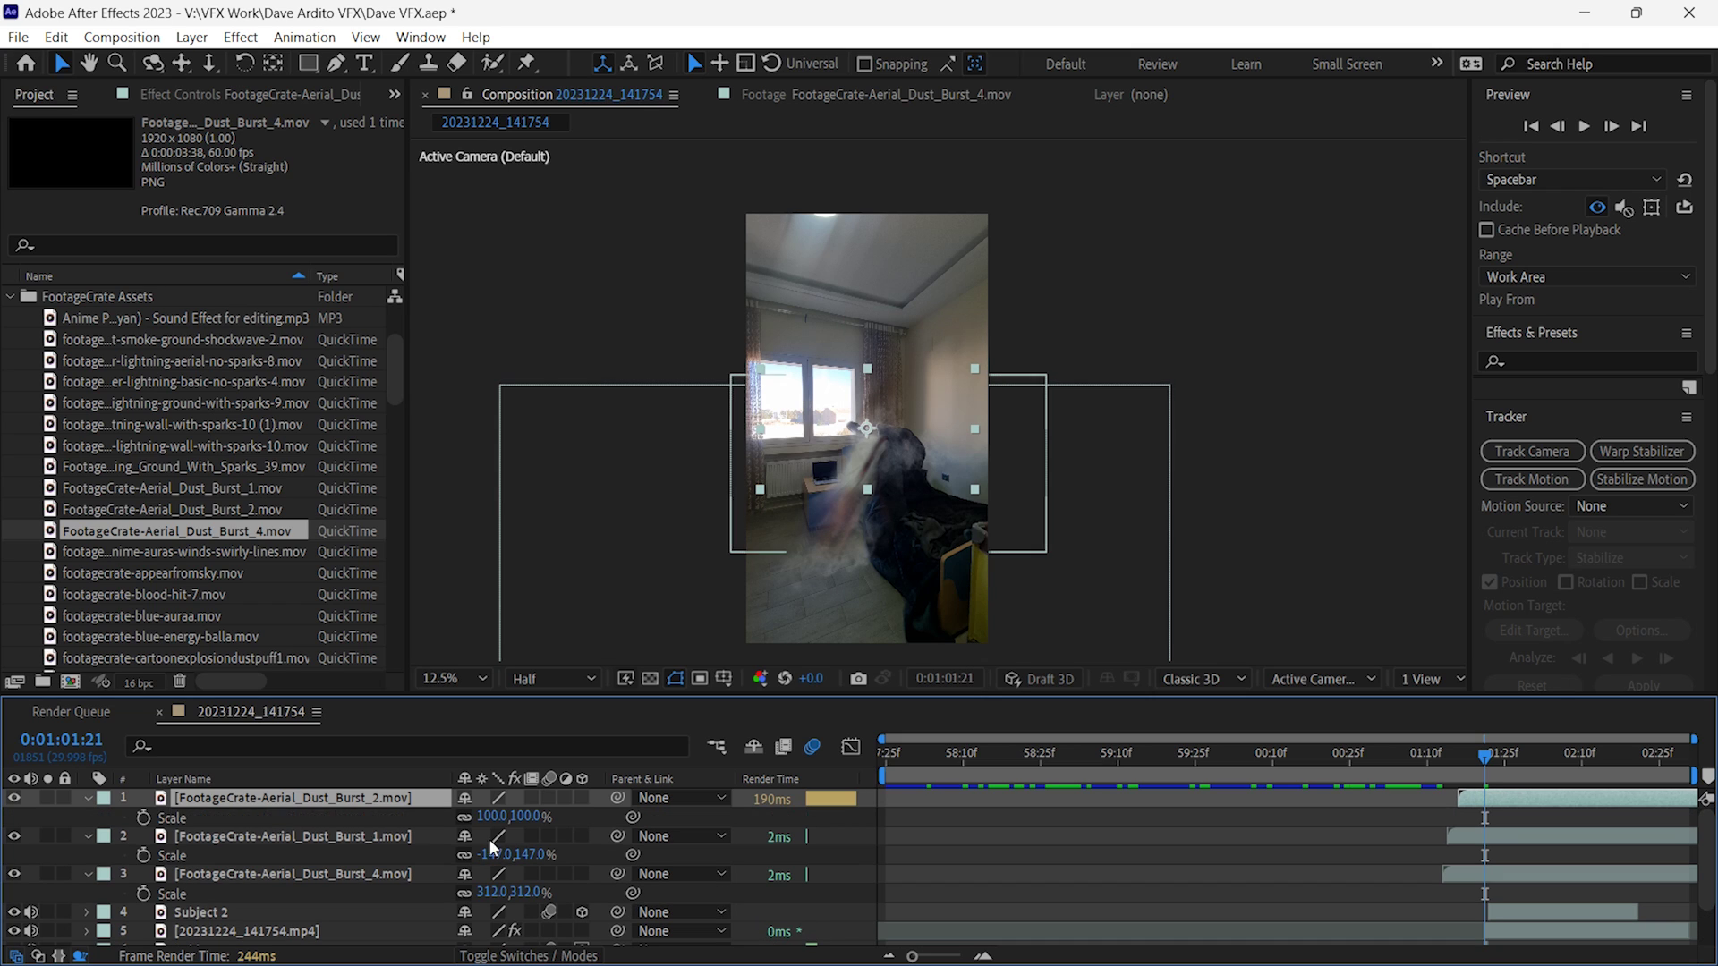
pyautogui.moveTo(490, 817); pyautogui.dragTo(519, 817)
pyautogui.click(890, 481)
pyautogui.moveTo(890, 482); pyautogui.dragTo(897, 485)
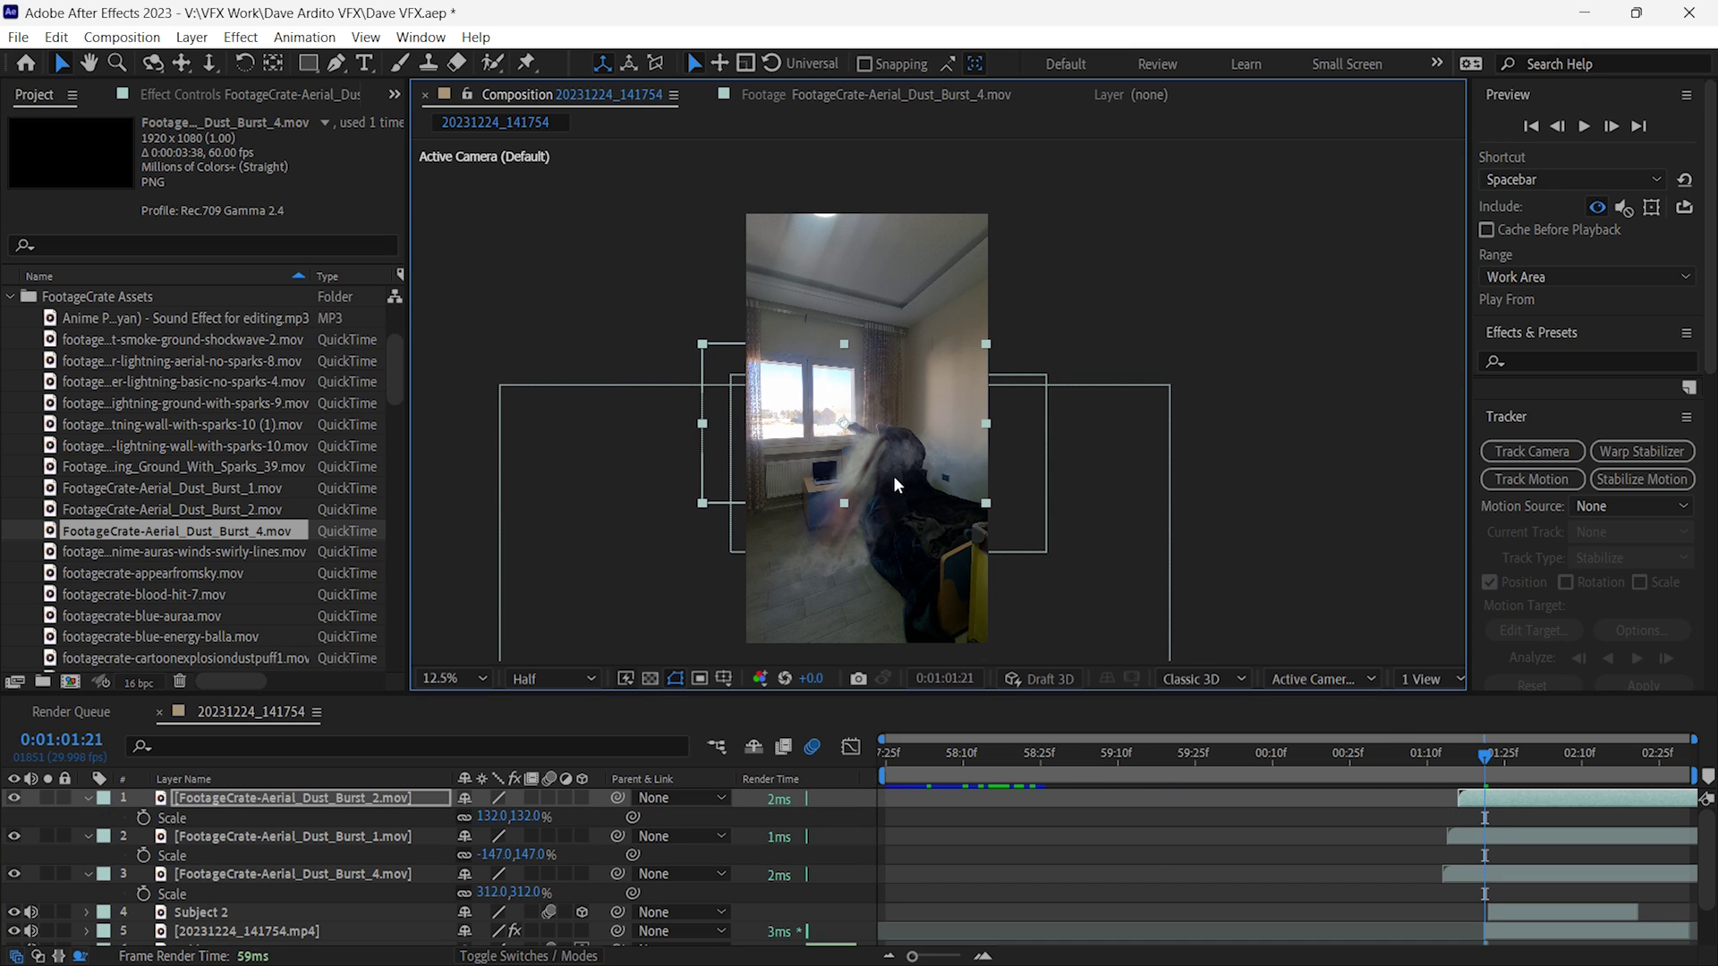
pyautogui.moveTo(1462, 797); pyautogui.dragTo(1484, 871)
pyautogui.press('space')
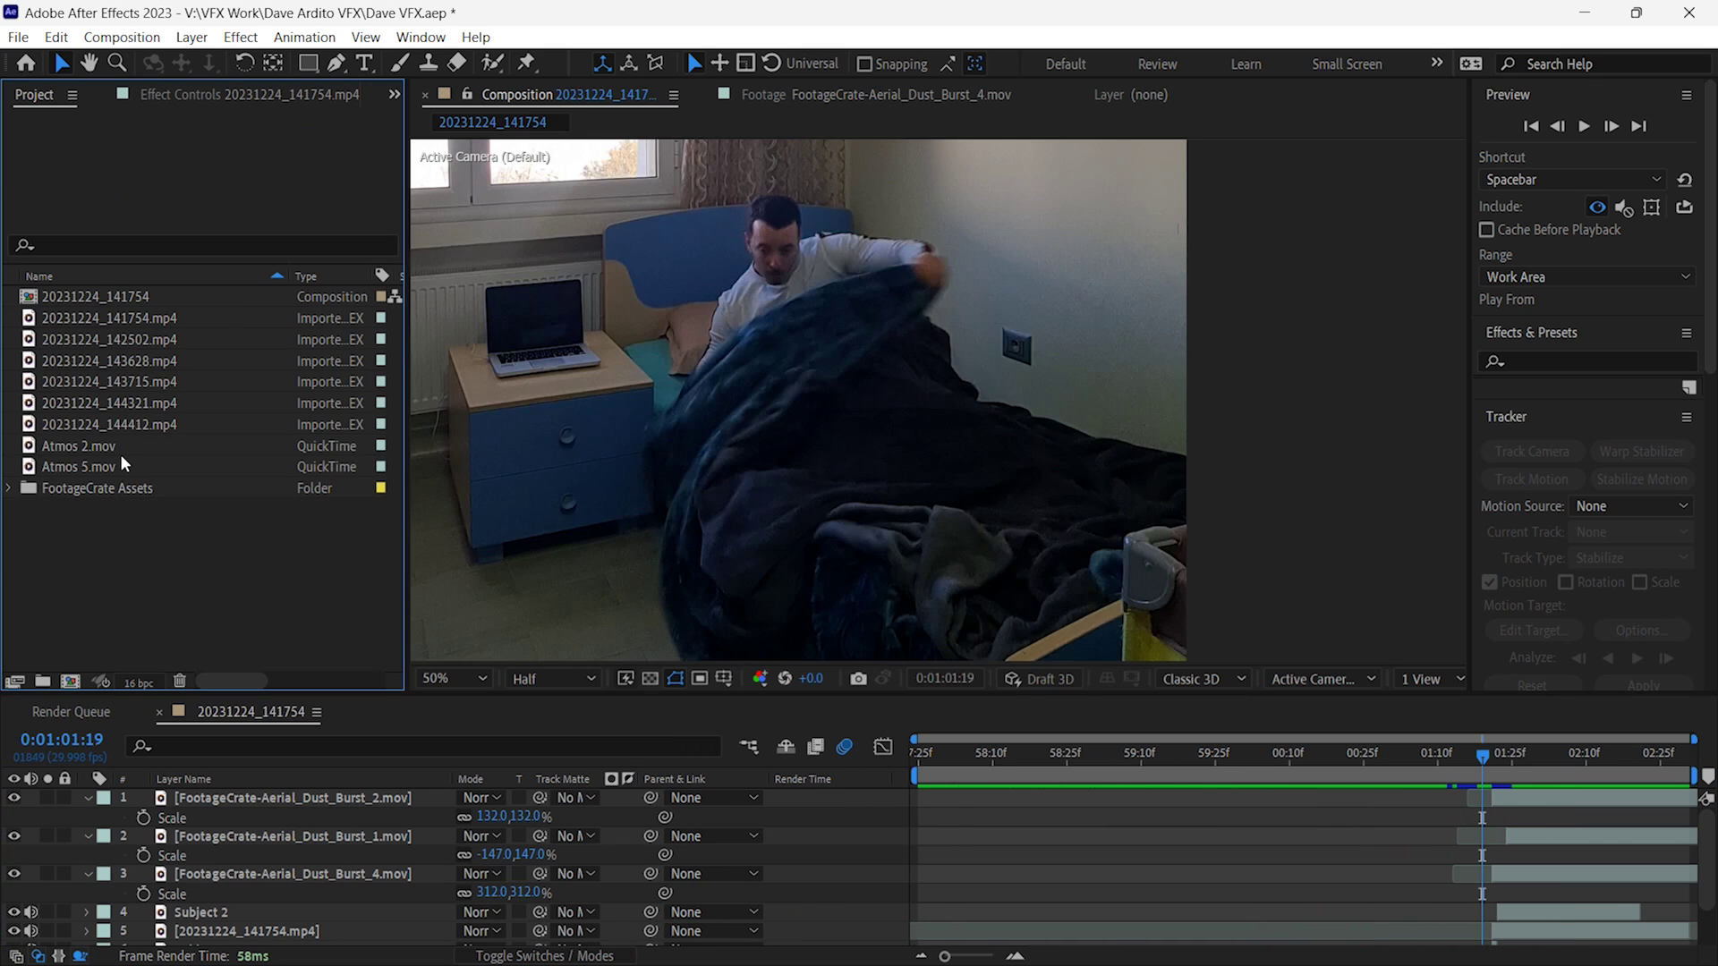
# - Preview the Atmos 2.mov and Atmos 5.mov footage and add Atmos 5.mov as the top layer starting at about 0:01:01:10
pyautogui.doubleClick(123, 446)
pyautogui.click(555, 631)
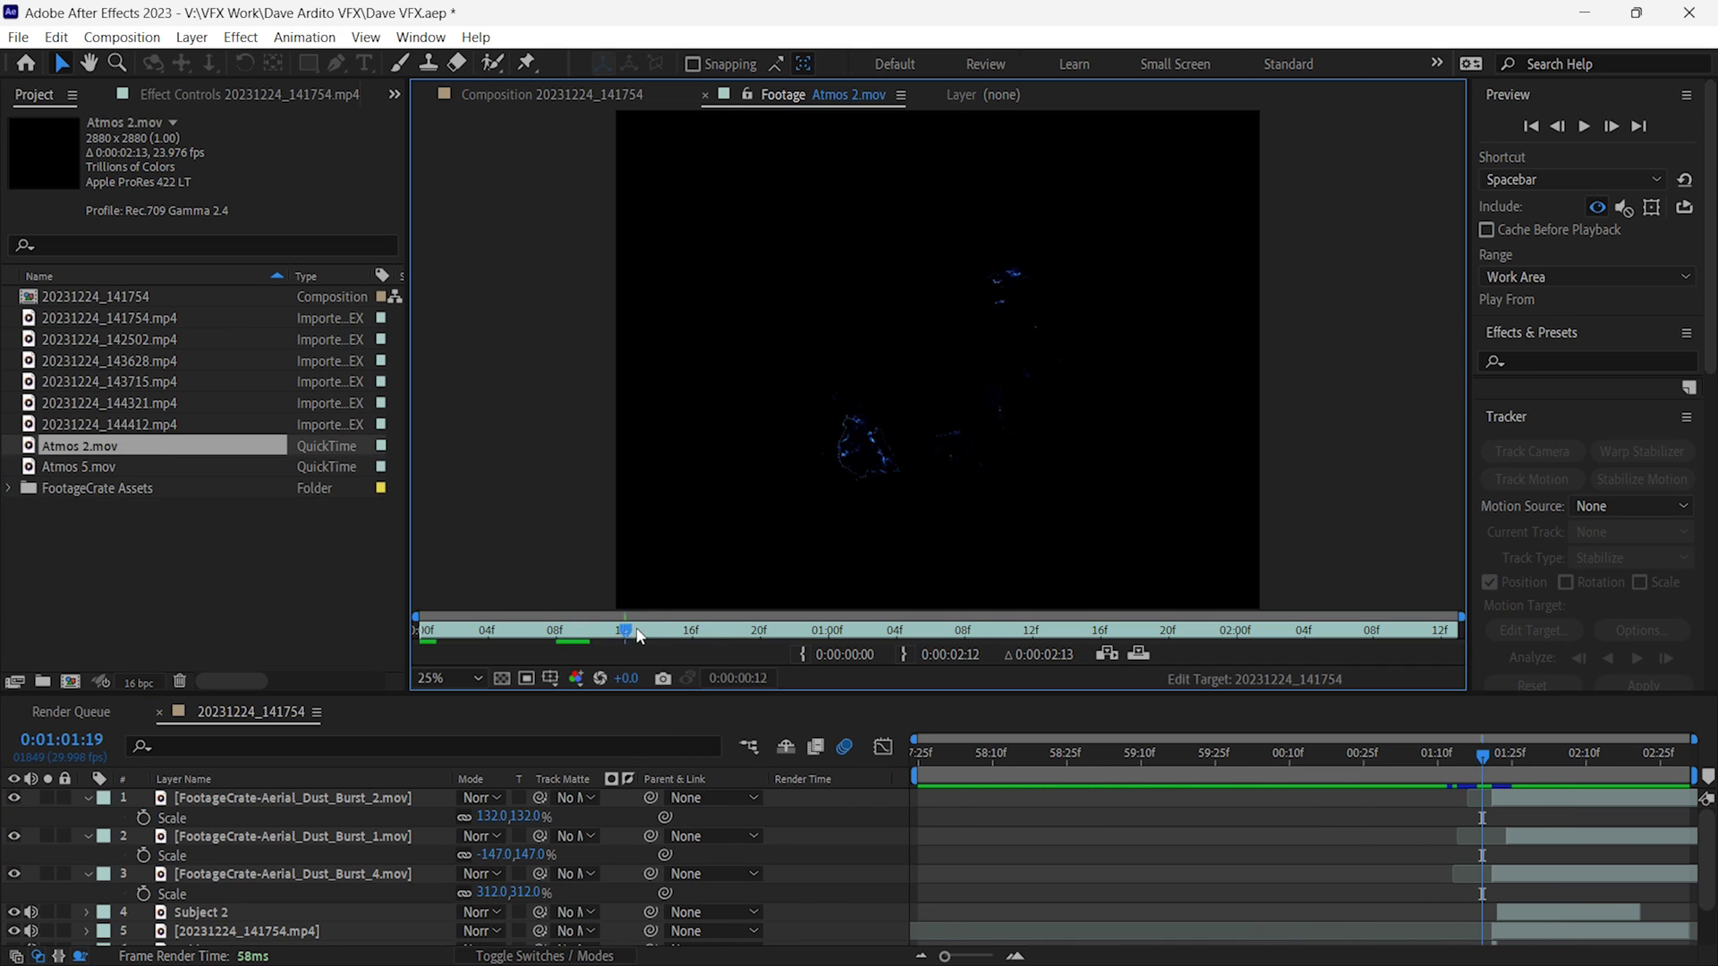
pyautogui.moveTo(639, 635); pyautogui.dragTo(851, 608)
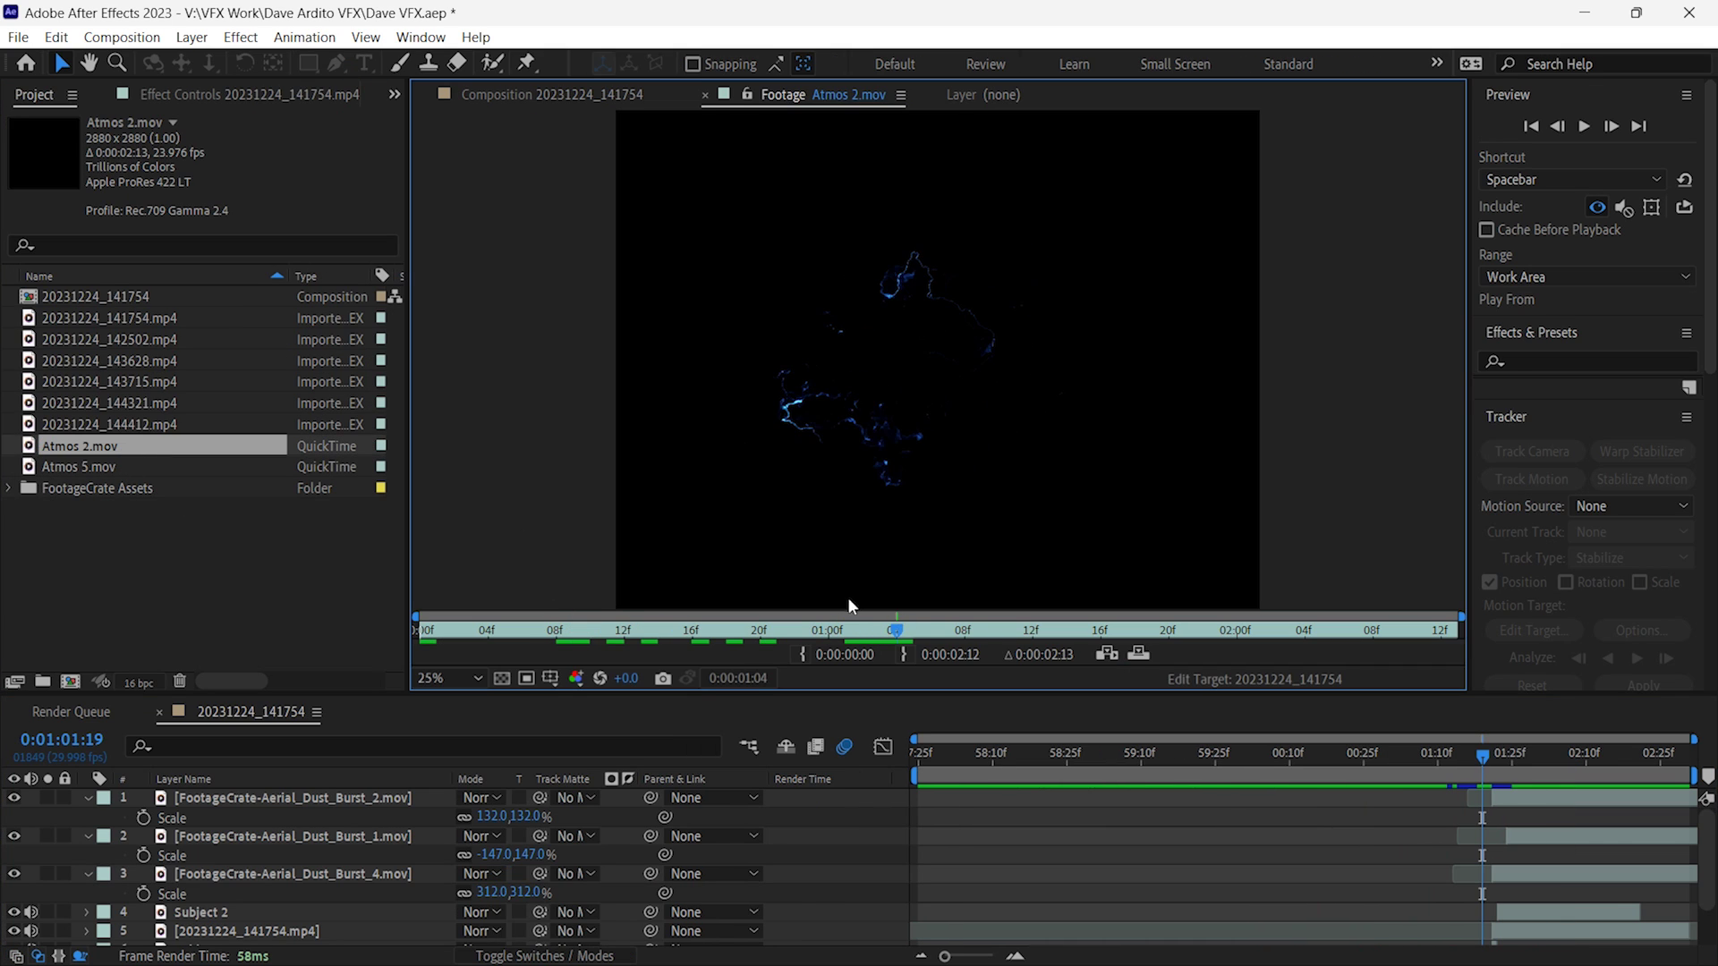
pyautogui.doubleClick(163, 463)
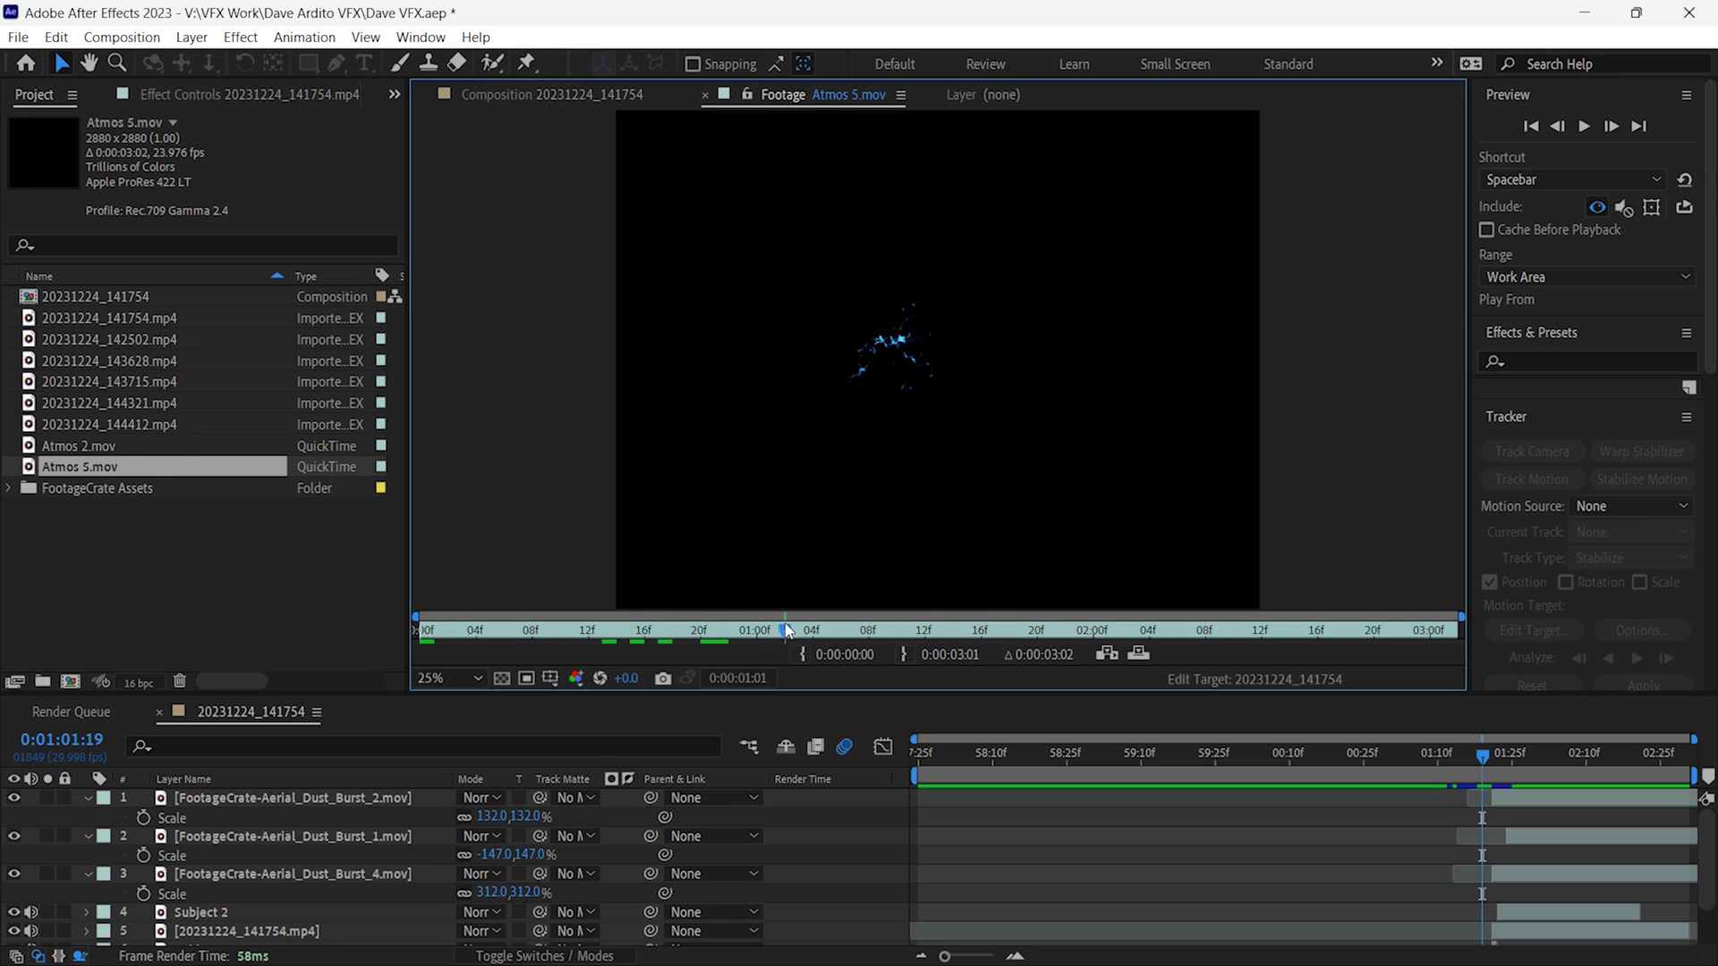
pyautogui.moveTo(934, 636); pyautogui.dragTo(955, 632)
pyautogui.moveTo(102, 475); pyautogui.dragTo(345, 796)
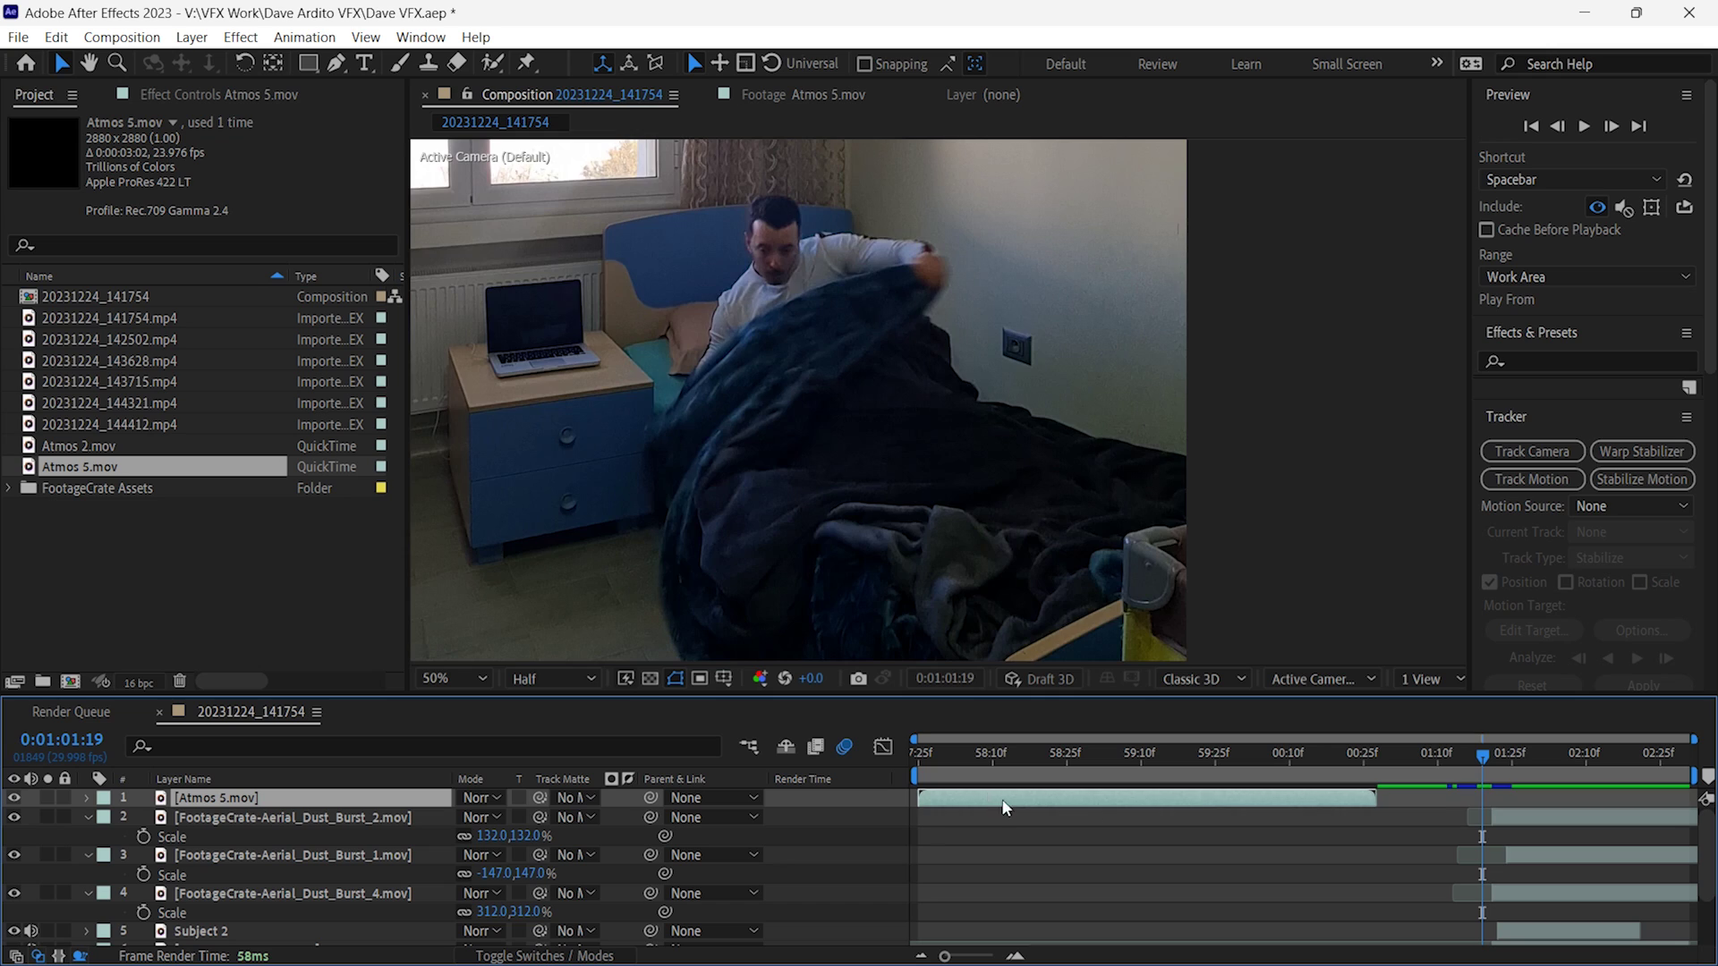
pyautogui.moveTo(1004, 808); pyautogui.dragTo(1508, 810)
pyautogui.scroll(-2, 782, 392)
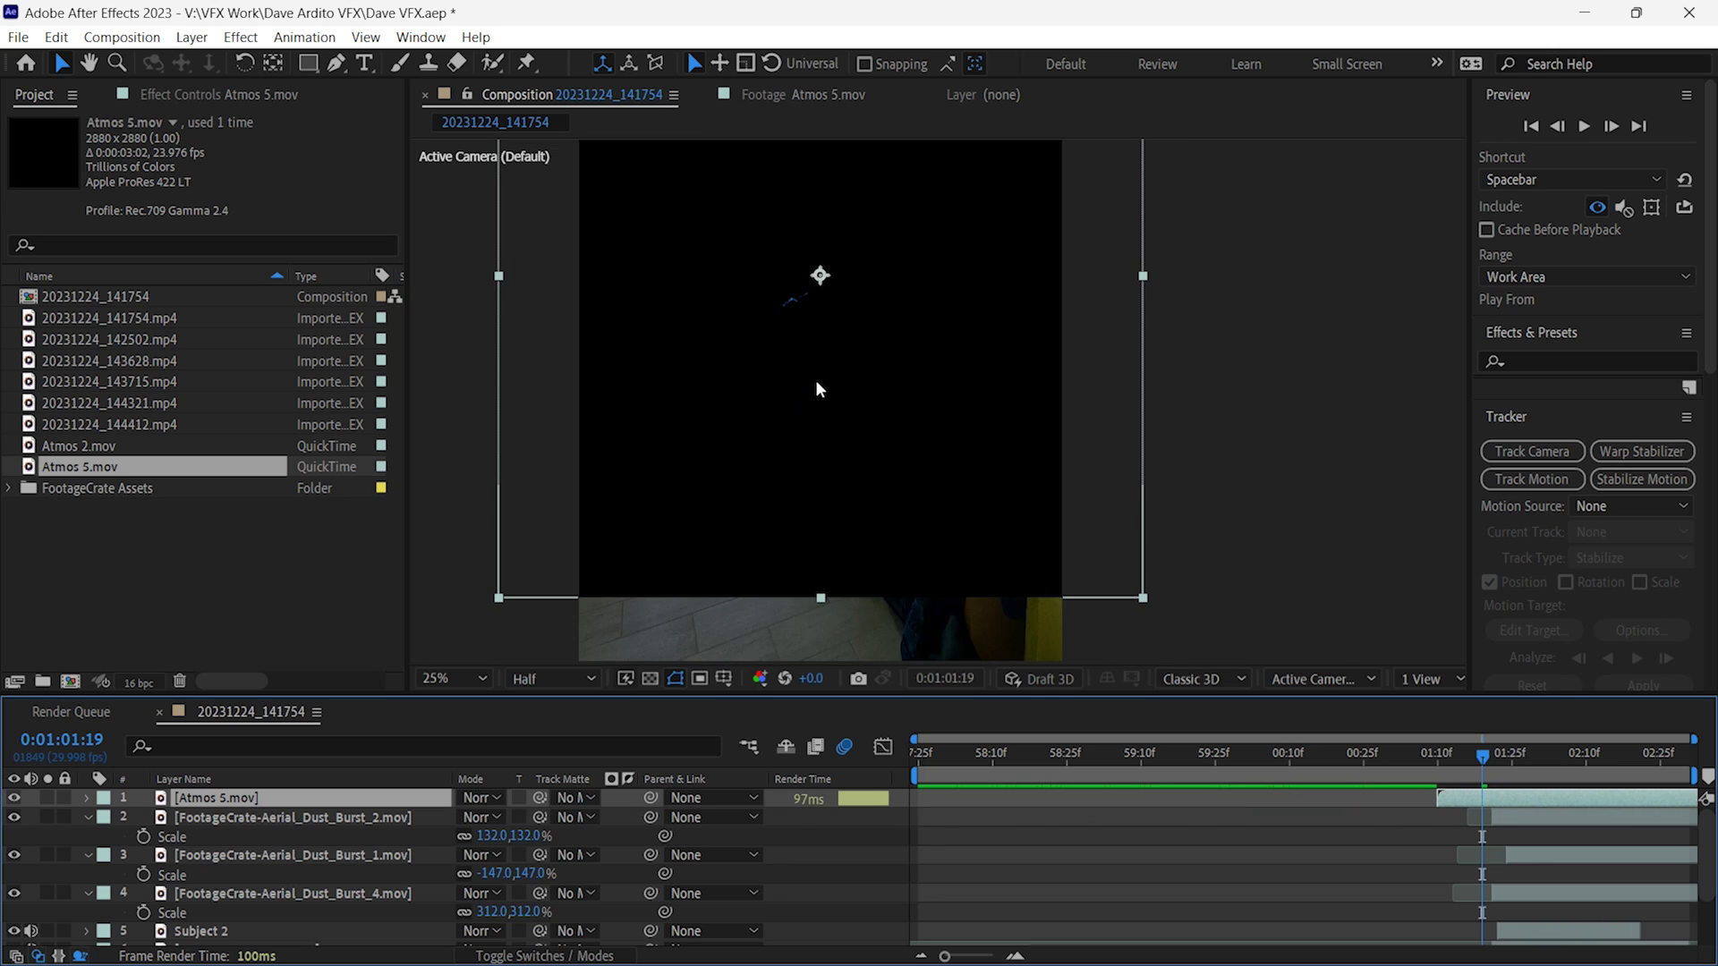
# - Time-stretch the Atmos 5.mov layer to a much shorter duration and shift its start to about 0:01:01:12
pyautogui.rightClick(1515, 800)
pyautogui.moveTo(1555, 284)
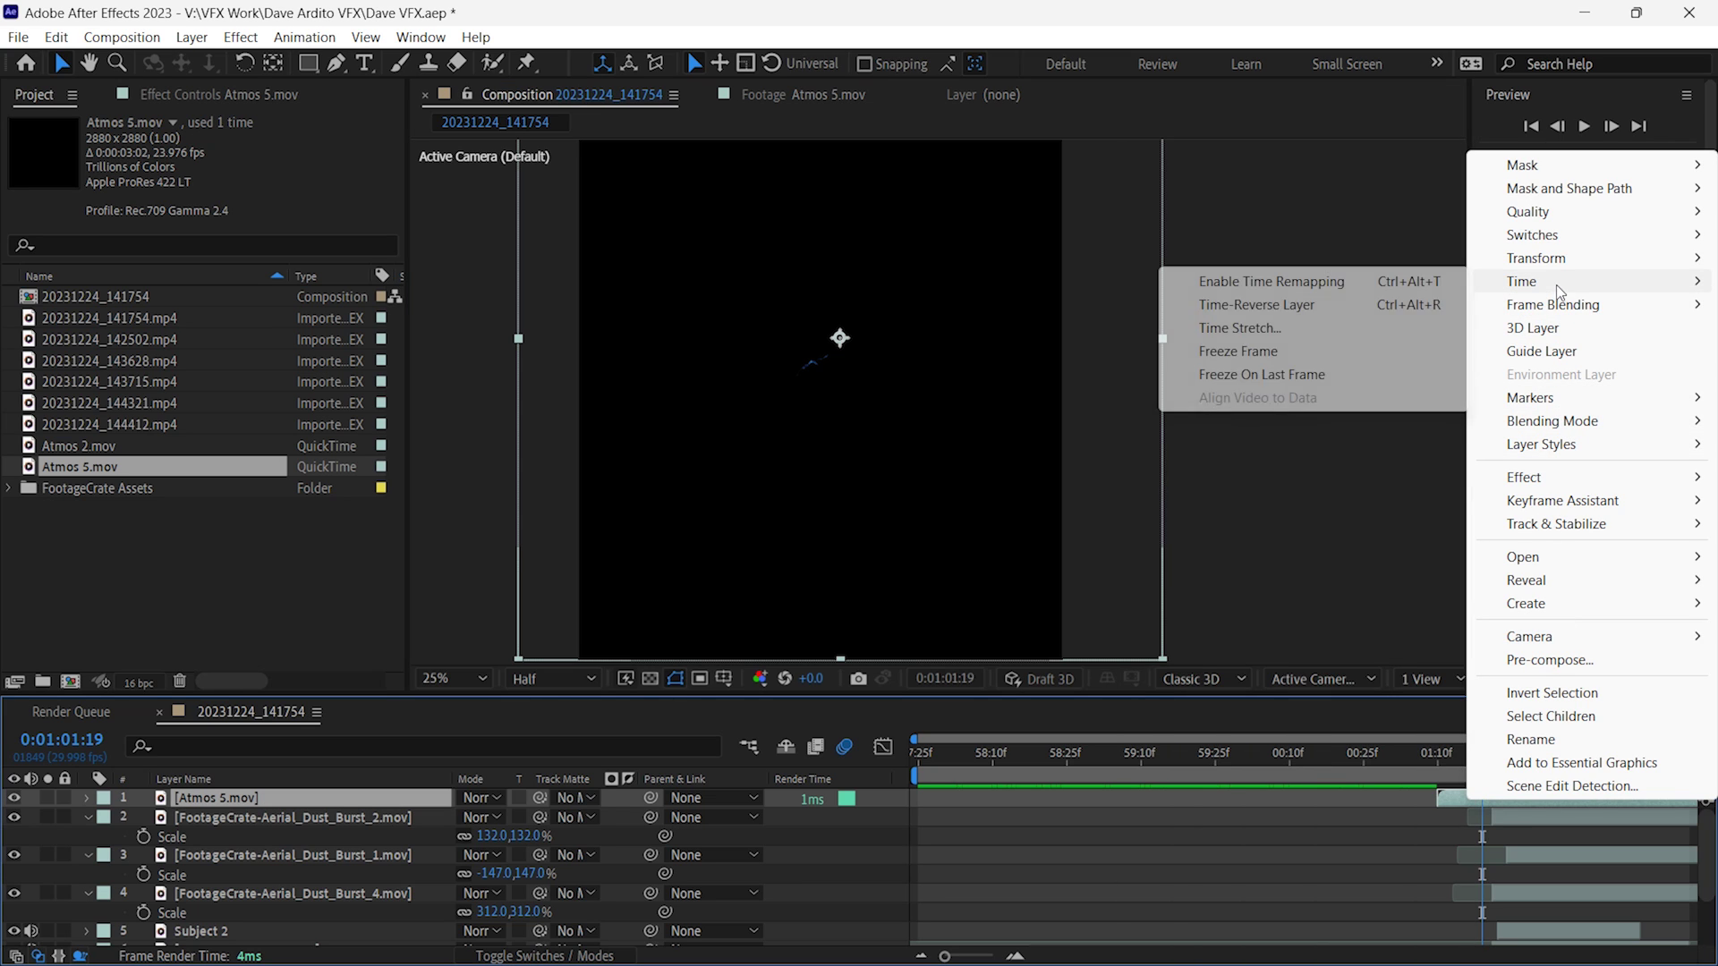
pyautogui.click(1250, 331)
pyautogui.click(937, 644)
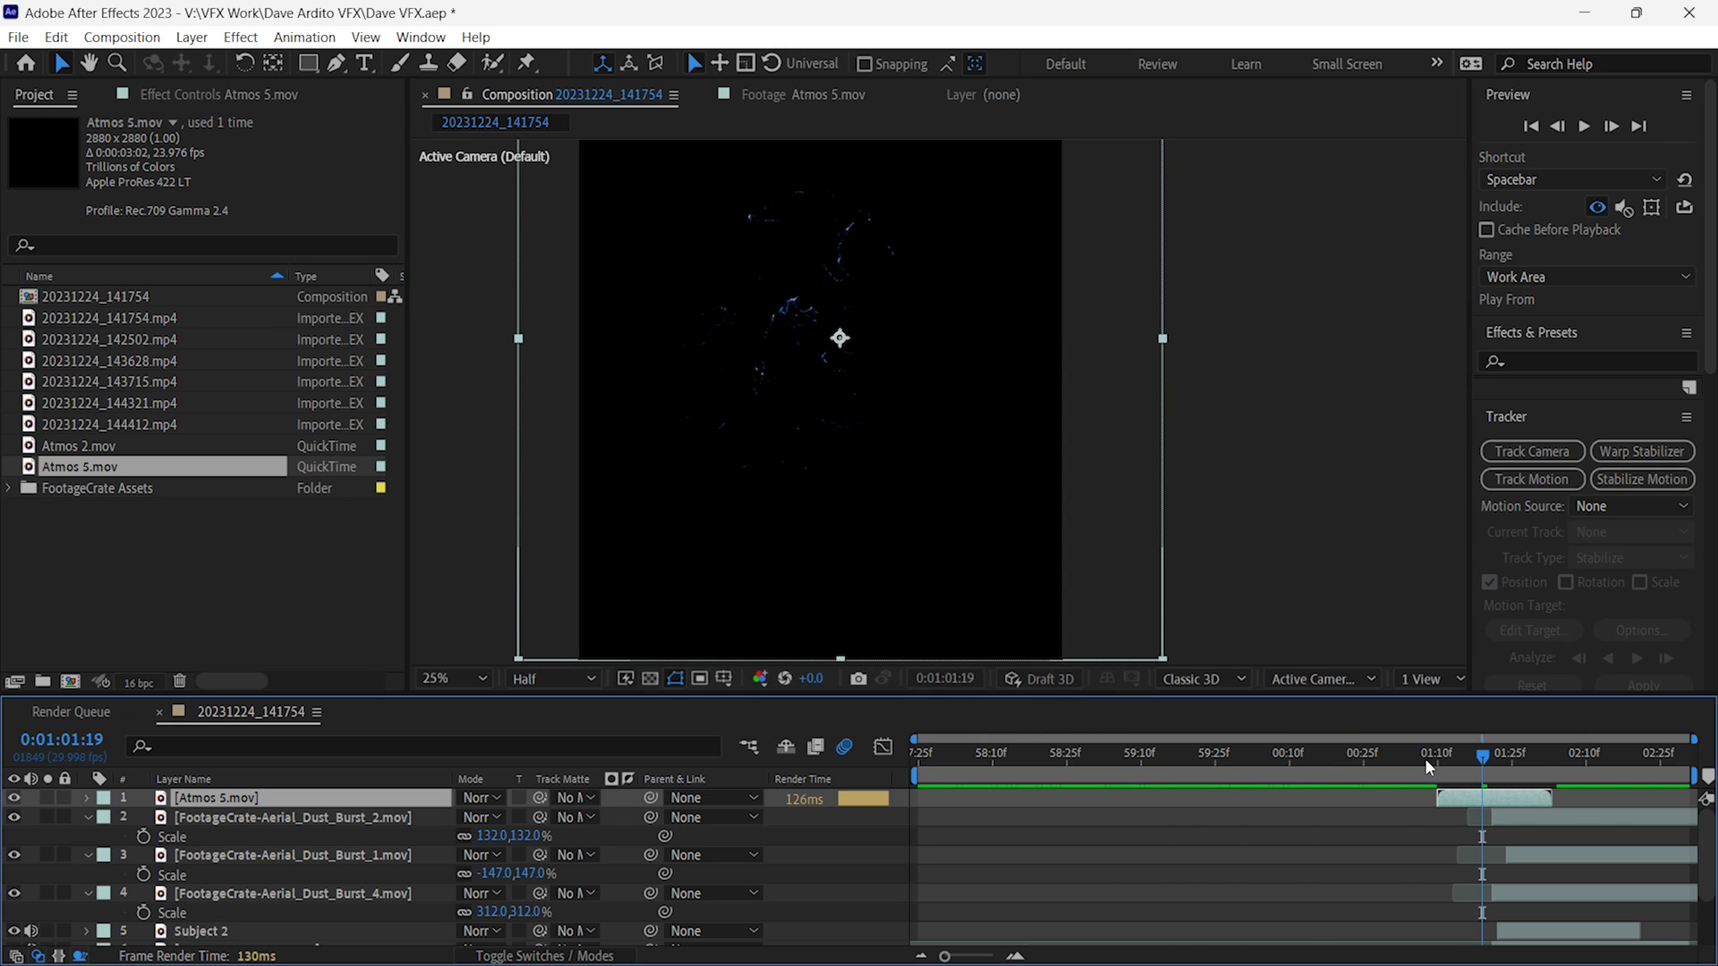
pyautogui.moveTo(1451, 808); pyautogui.dragTo(1462, 808)
# - Apply the RG VFX Optical Glow effect to the Atmos 5.mov layer with Amount 34 and Size 34
pyautogui.click(238, 37)
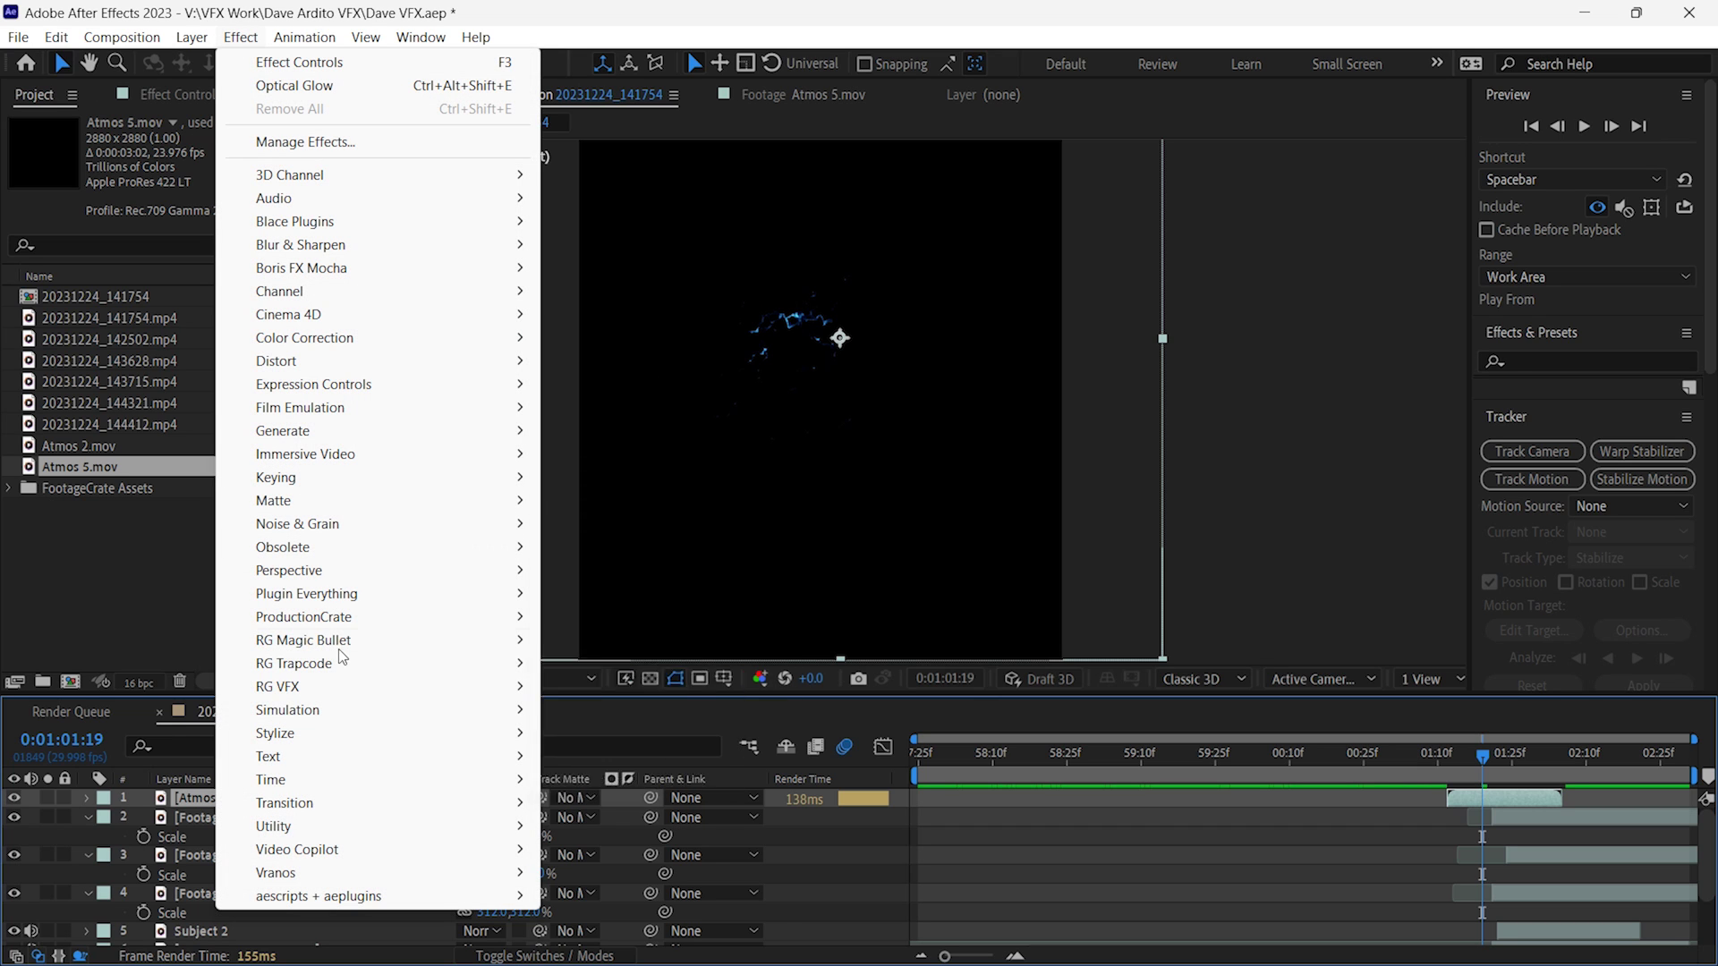
pyautogui.moveTo(403, 687)
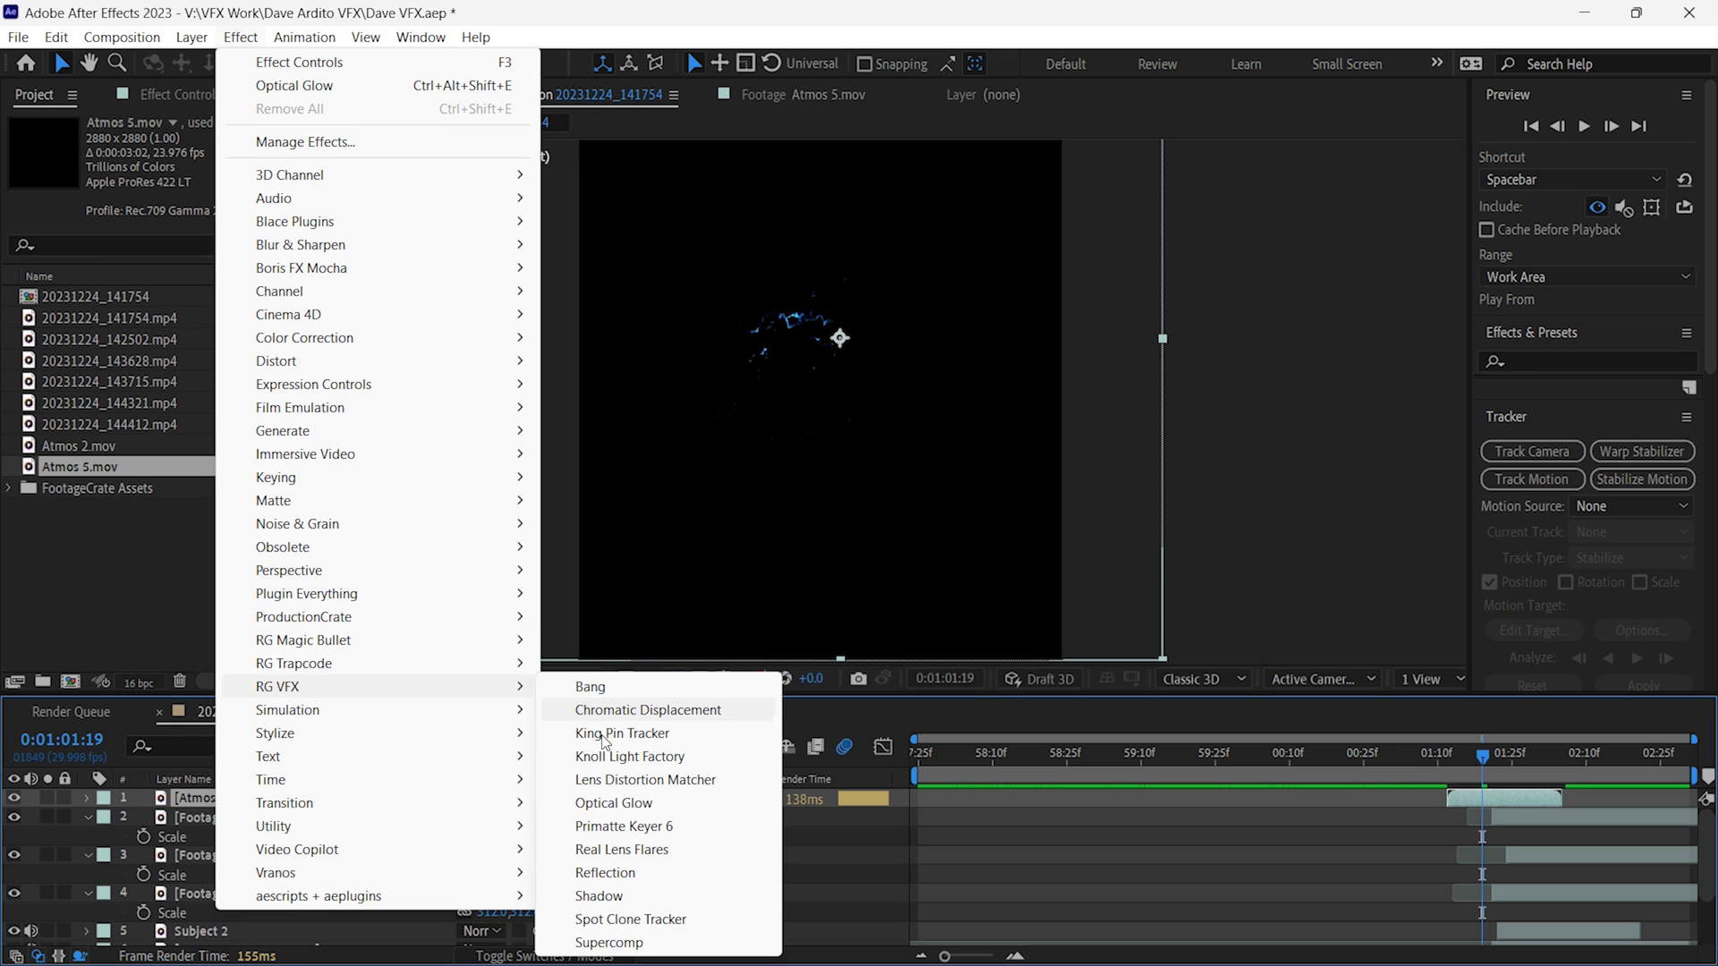
pyautogui.click(614, 805)
pyautogui.moveTo(248, 250); pyautogui.dragTo(256, 262)
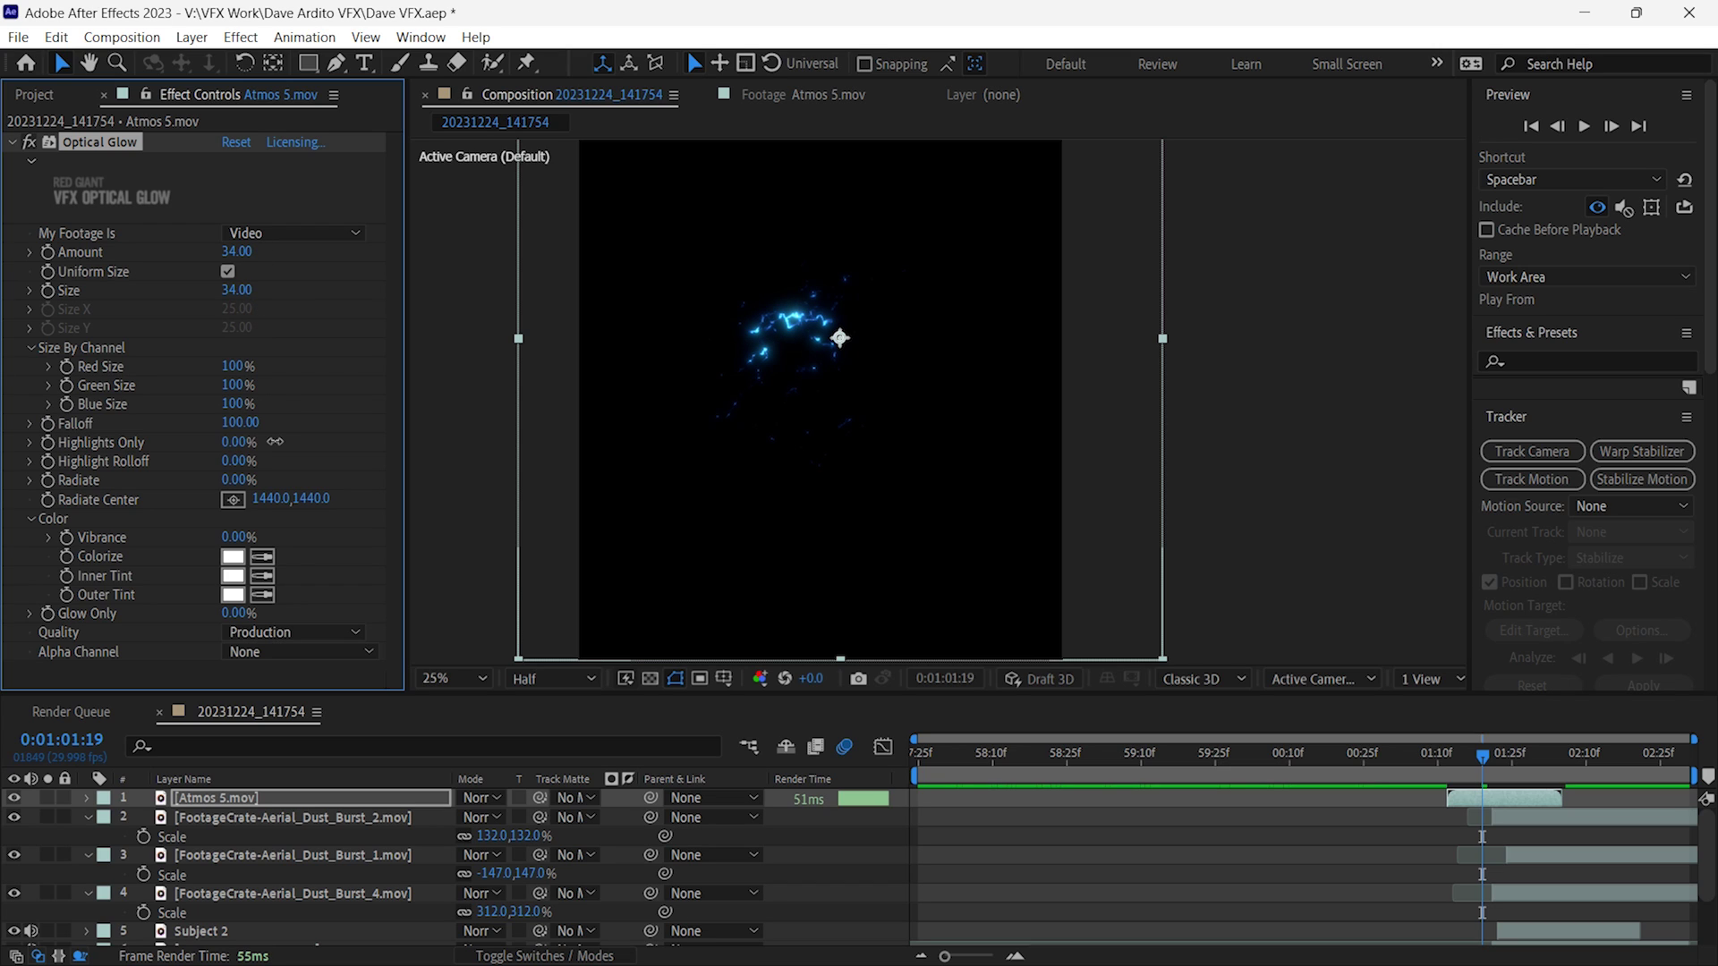
# - Set Optical Glow's Highlights Only to 24%, Highlight Rolloff to 23%, and Alpha Channel to Generate (Unmult)
pyautogui.moveTo(274, 442); pyautogui.dragTo(240, 490)
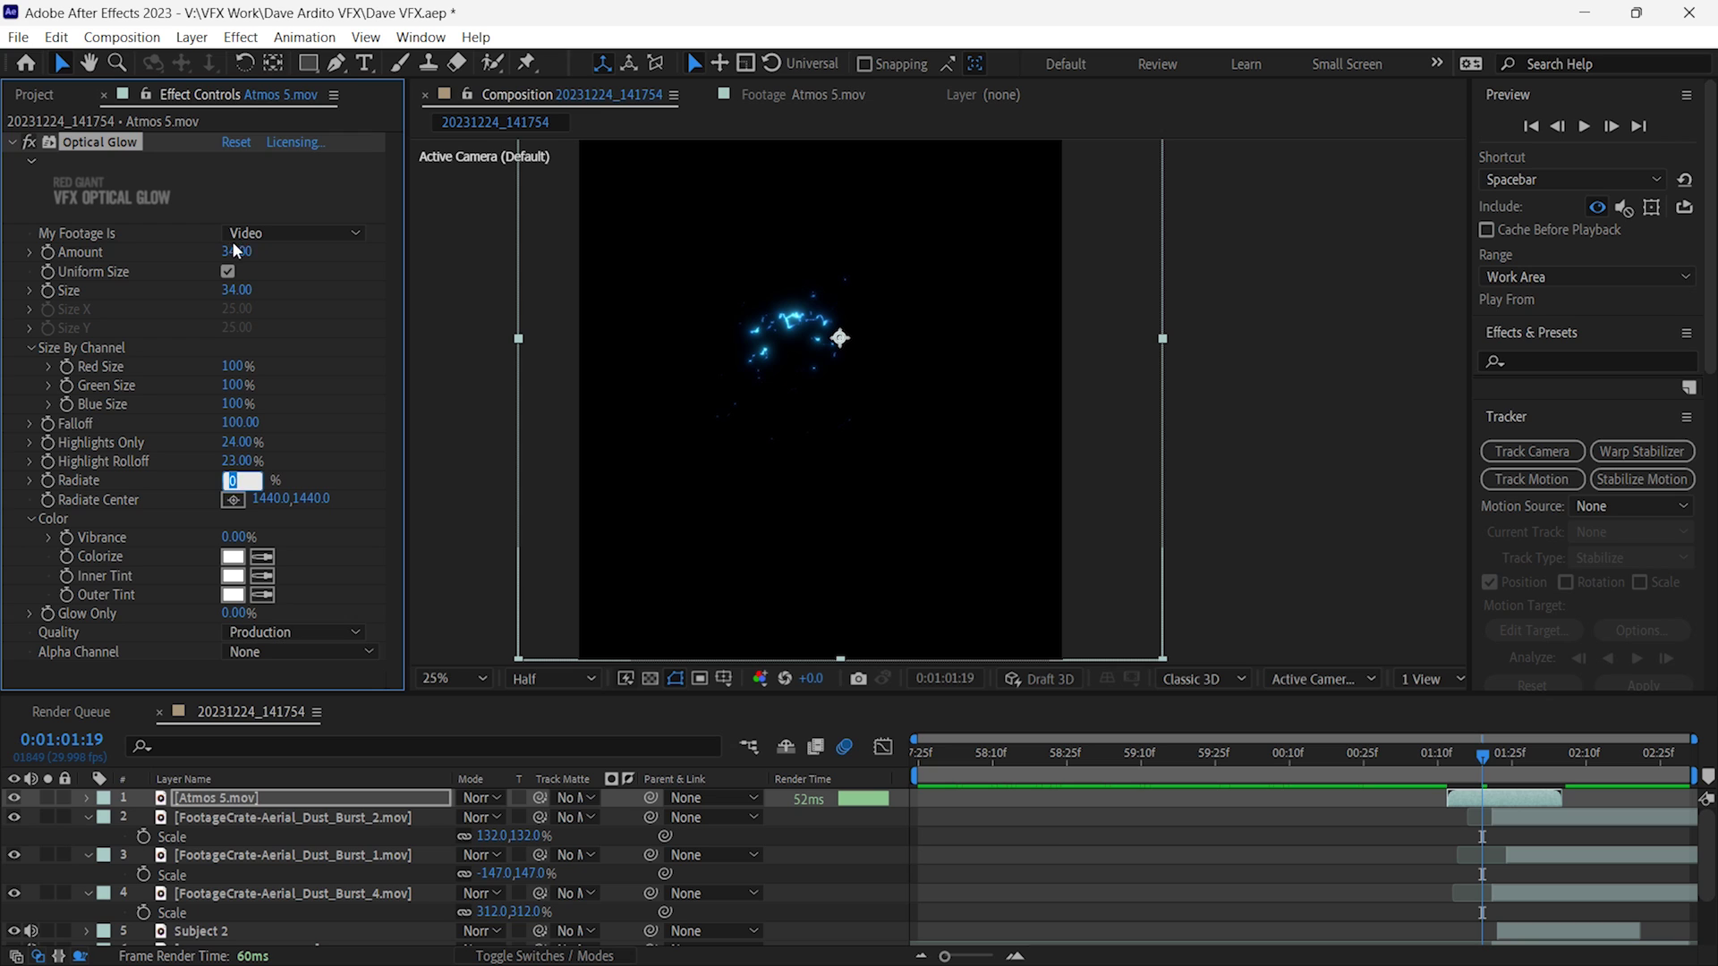
pyautogui.press('Return')
pyautogui.click(275, 659)
pyautogui.click(317, 740)
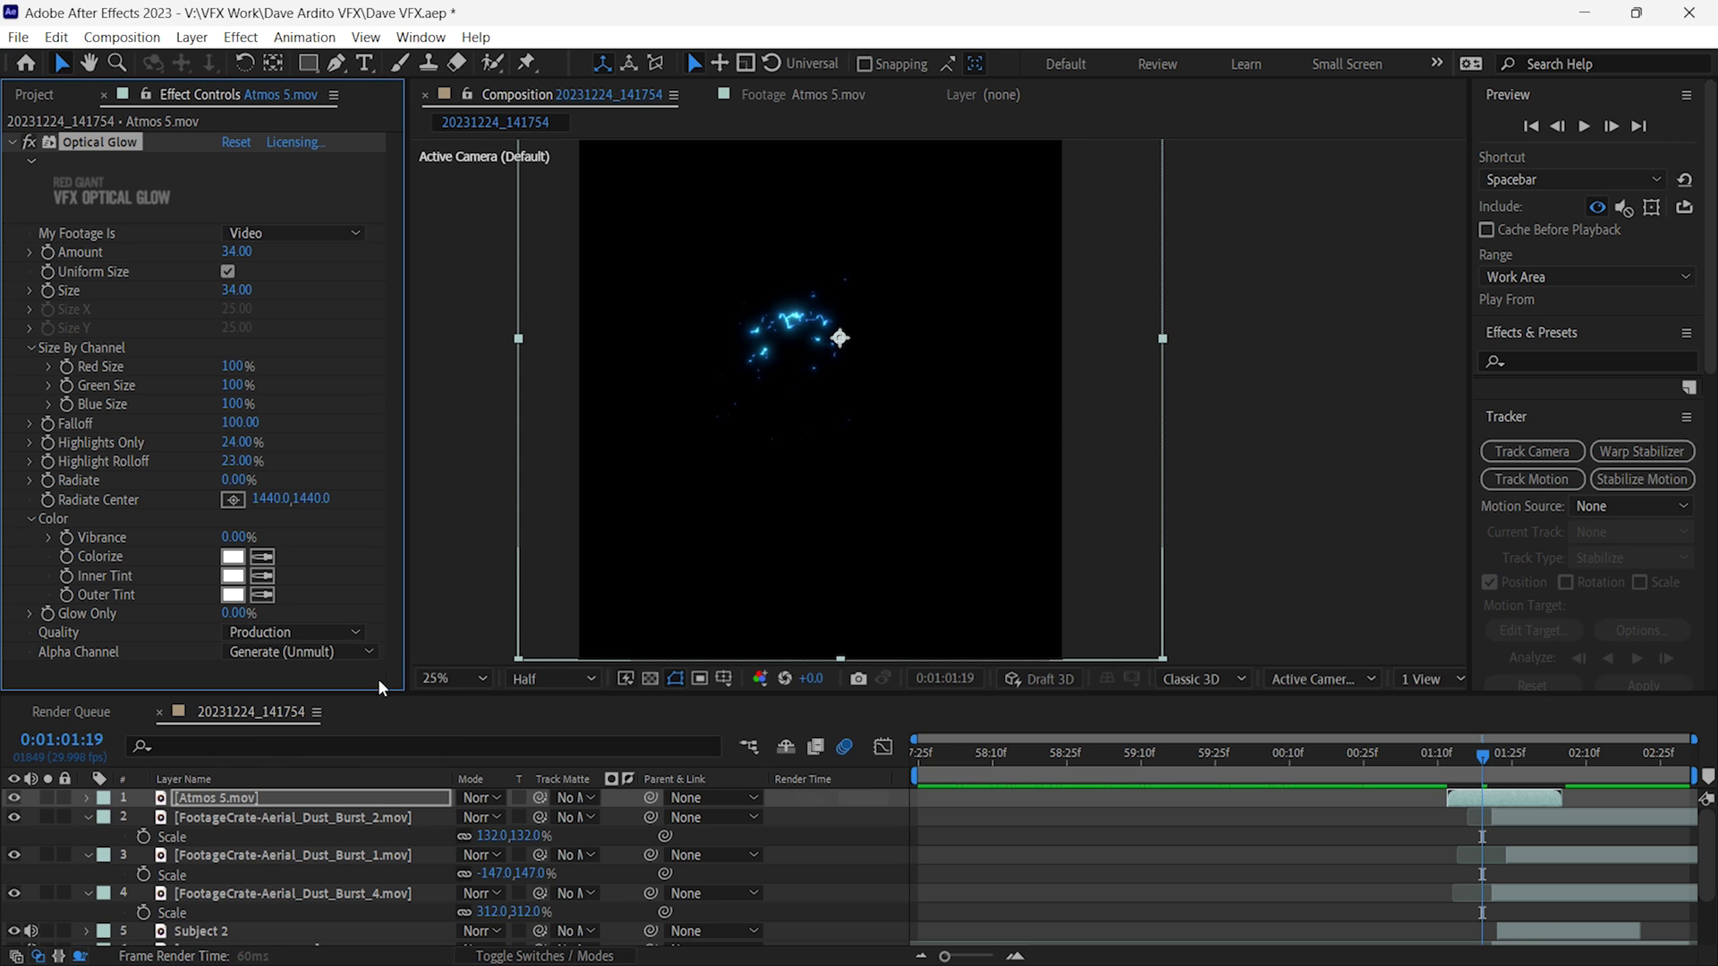
# - Move the Atmos 5.mov glow over the subject to about position 1522, 2298 and play back the leap from about 0:01:01:12
pyautogui.scroll(1, 836, 337)
pyautogui.moveTo(742, 277); pyautogui.dragTo(900, 319)
pyautogui.moveTo(1477, 768); pyautogui.dragTo(1454, 760)
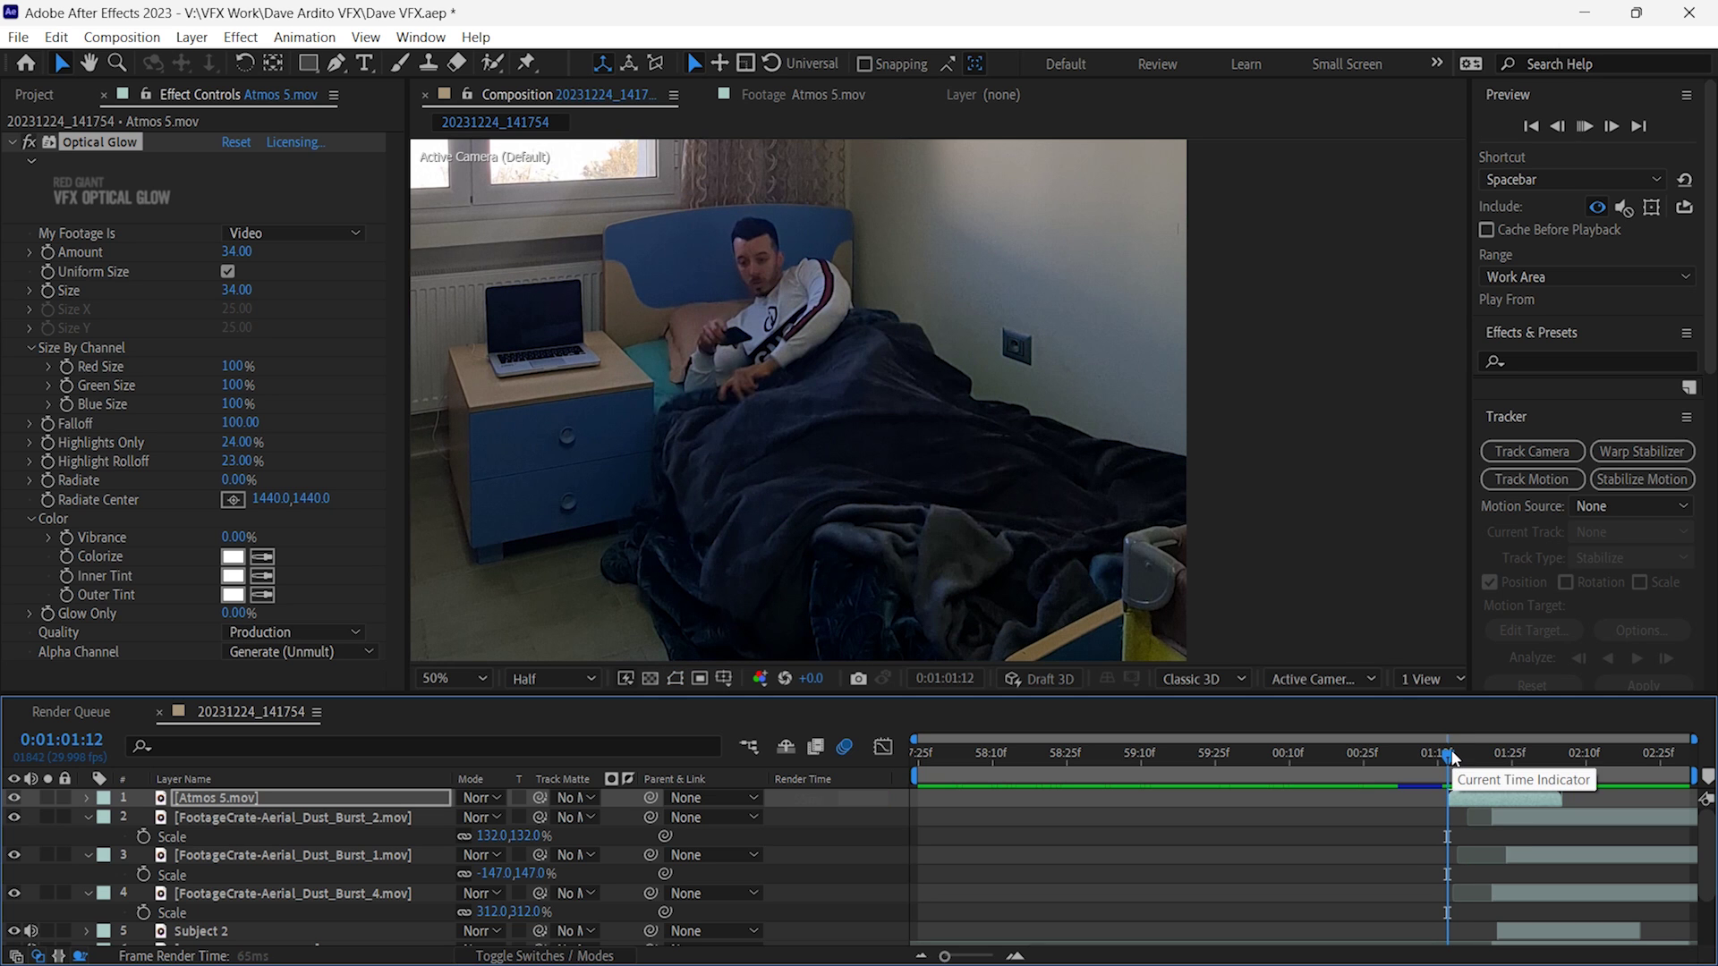
pyautogui.press('space')
pyautogui.scroll(-2, 1151, 587)
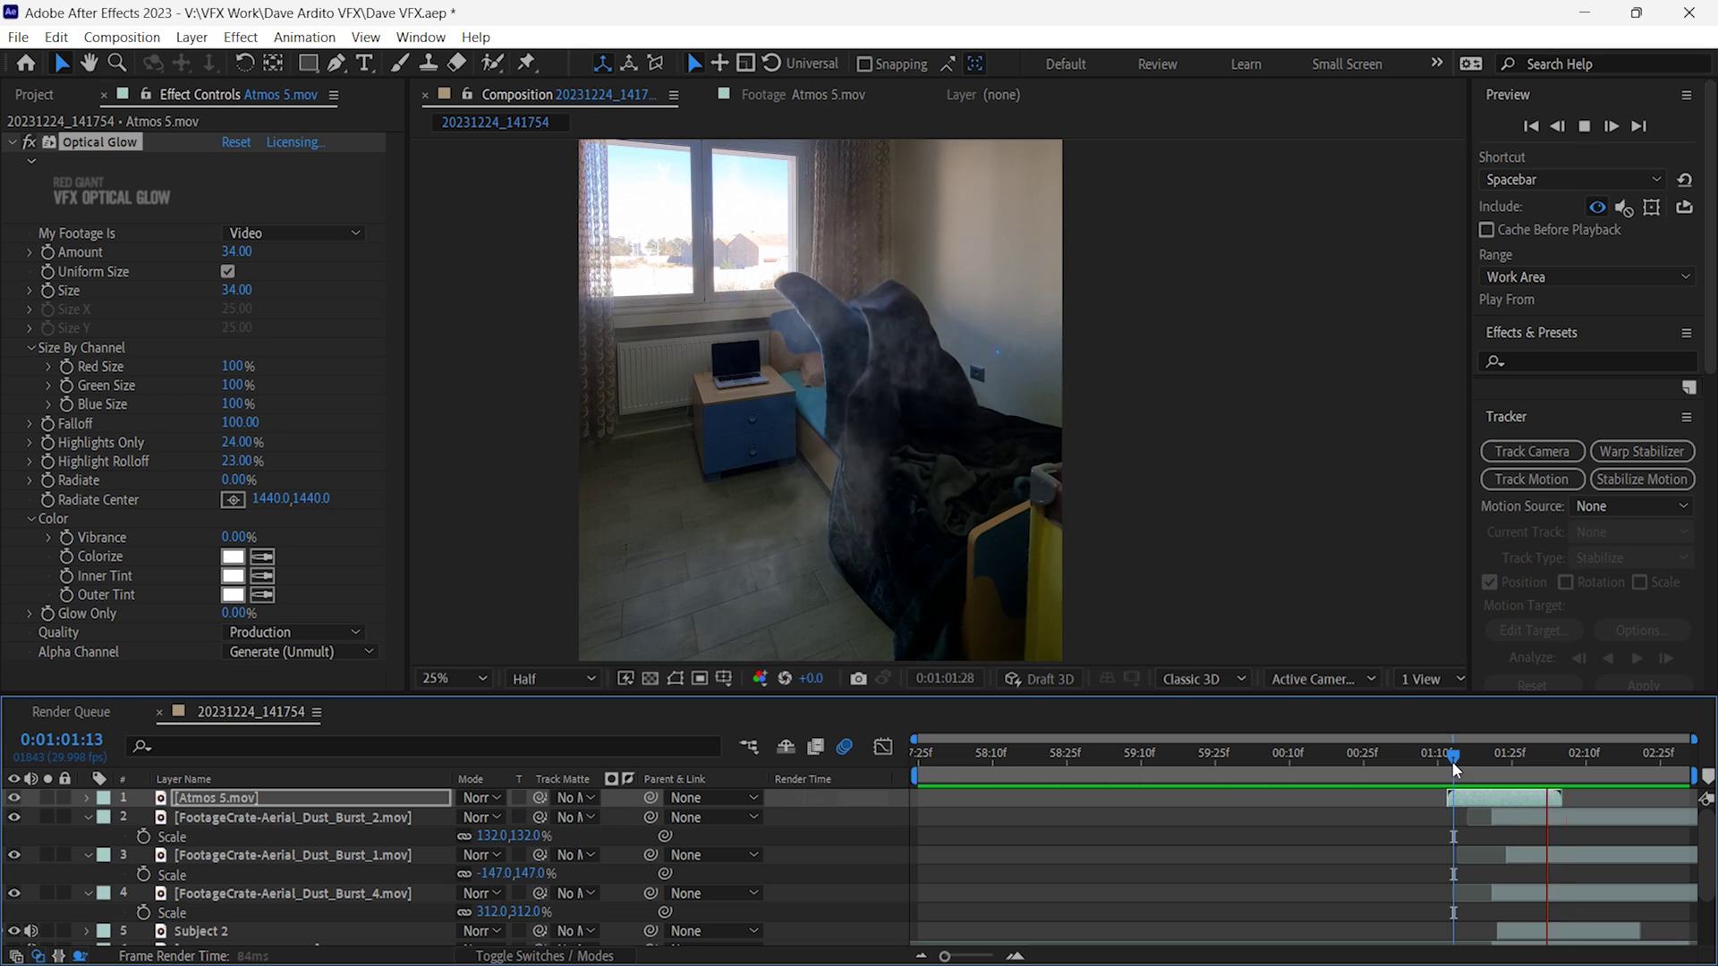
pyautogui.click(1496, 794)
pyautogui.press('space')
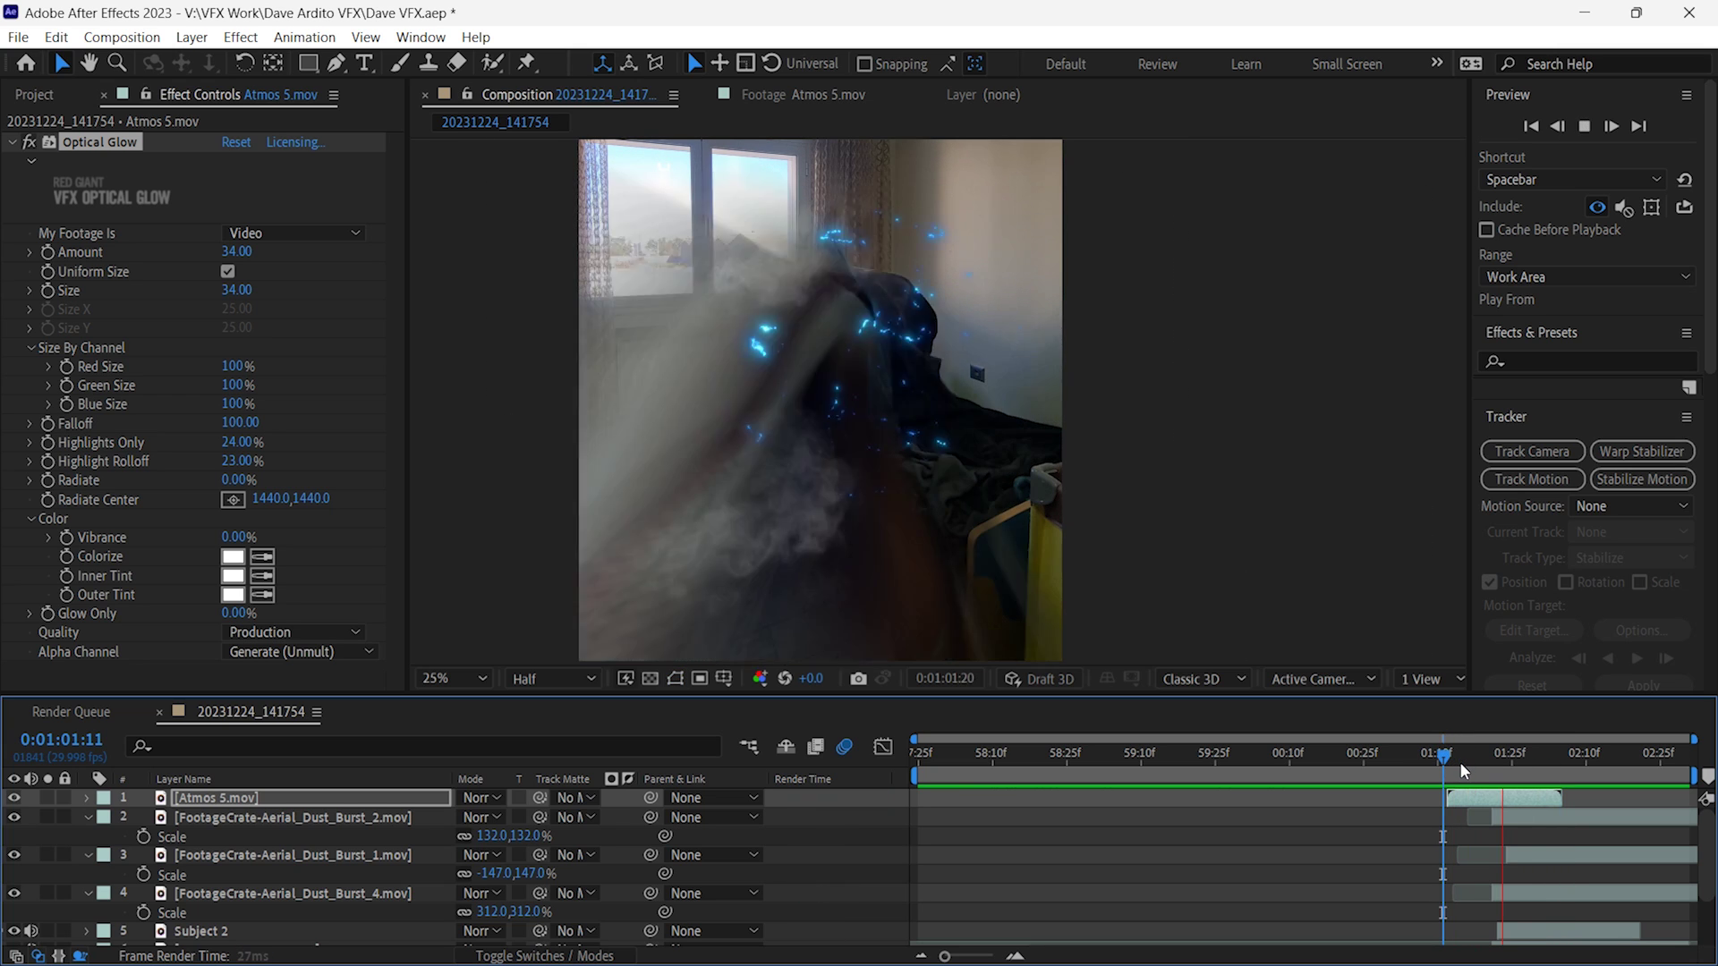
# - Keyframe the Atmos 5.mov Position at 1266, 2446 at 0:01:01:21, and offset the glow toward the leaping subject one frame after
pyautogui.moveTo(1486, 766)
pyautogui.mouseDown()
pyautogui.moveTo(1470, 760)
pyautogui.moveTo(1494, 764)
pyautogui.mouseUp()
pyautogui.press('p')
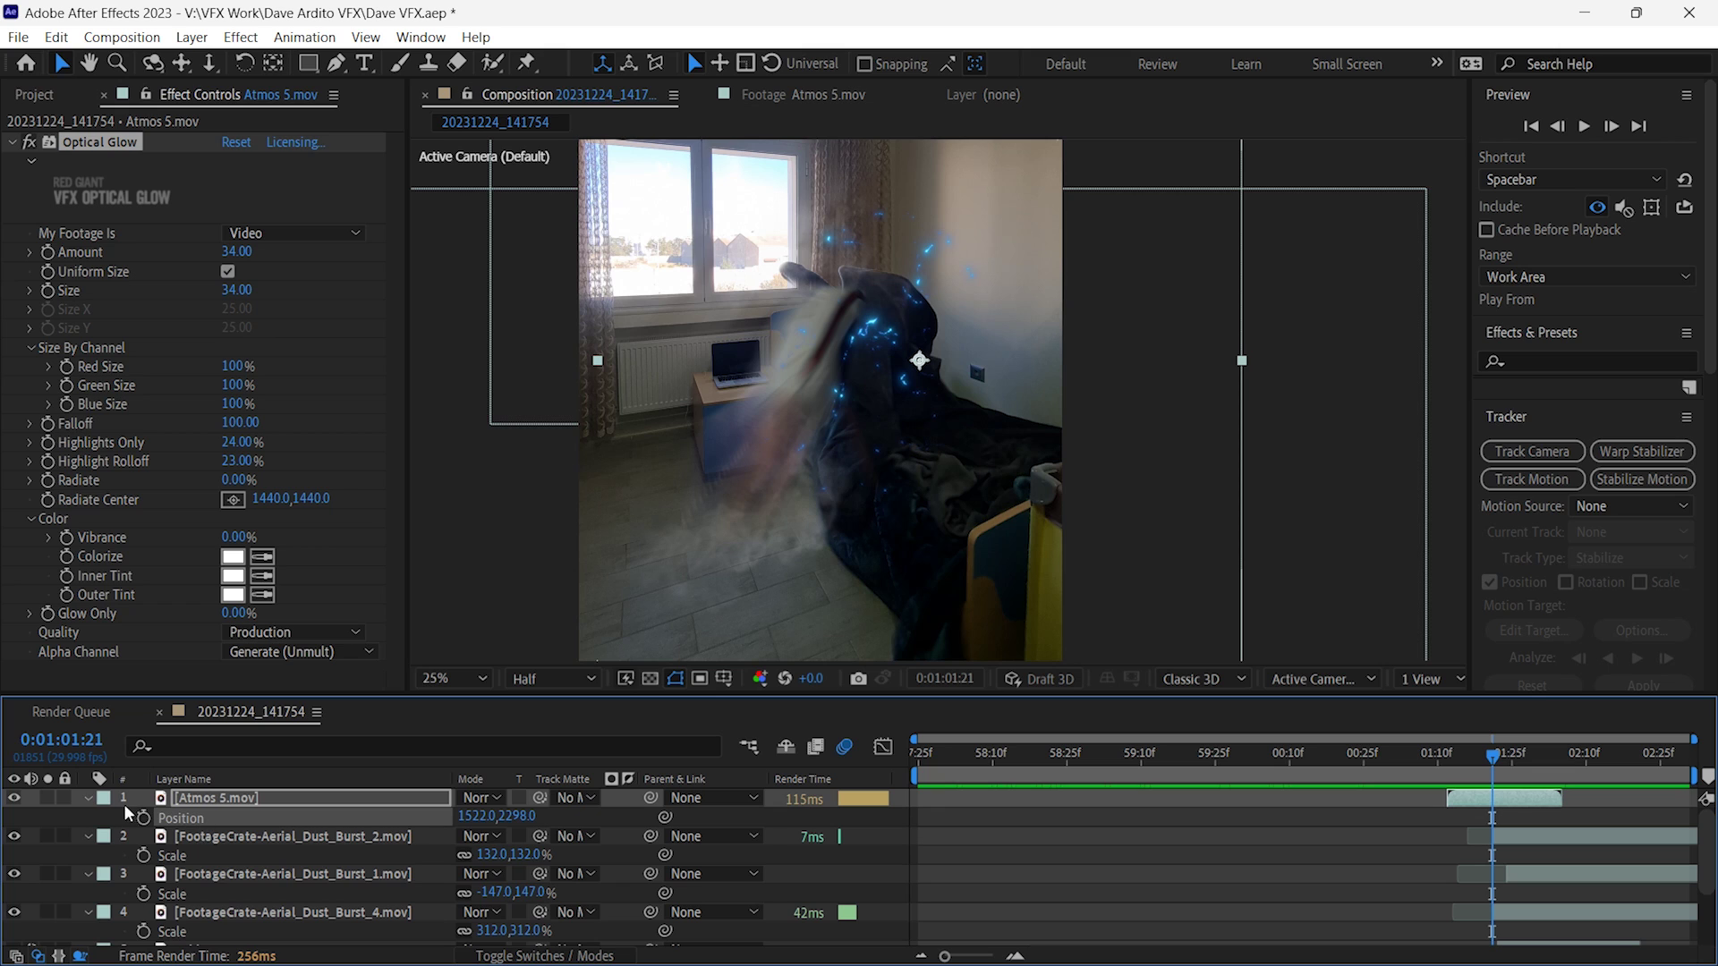
pyautogui.click(143, 818)
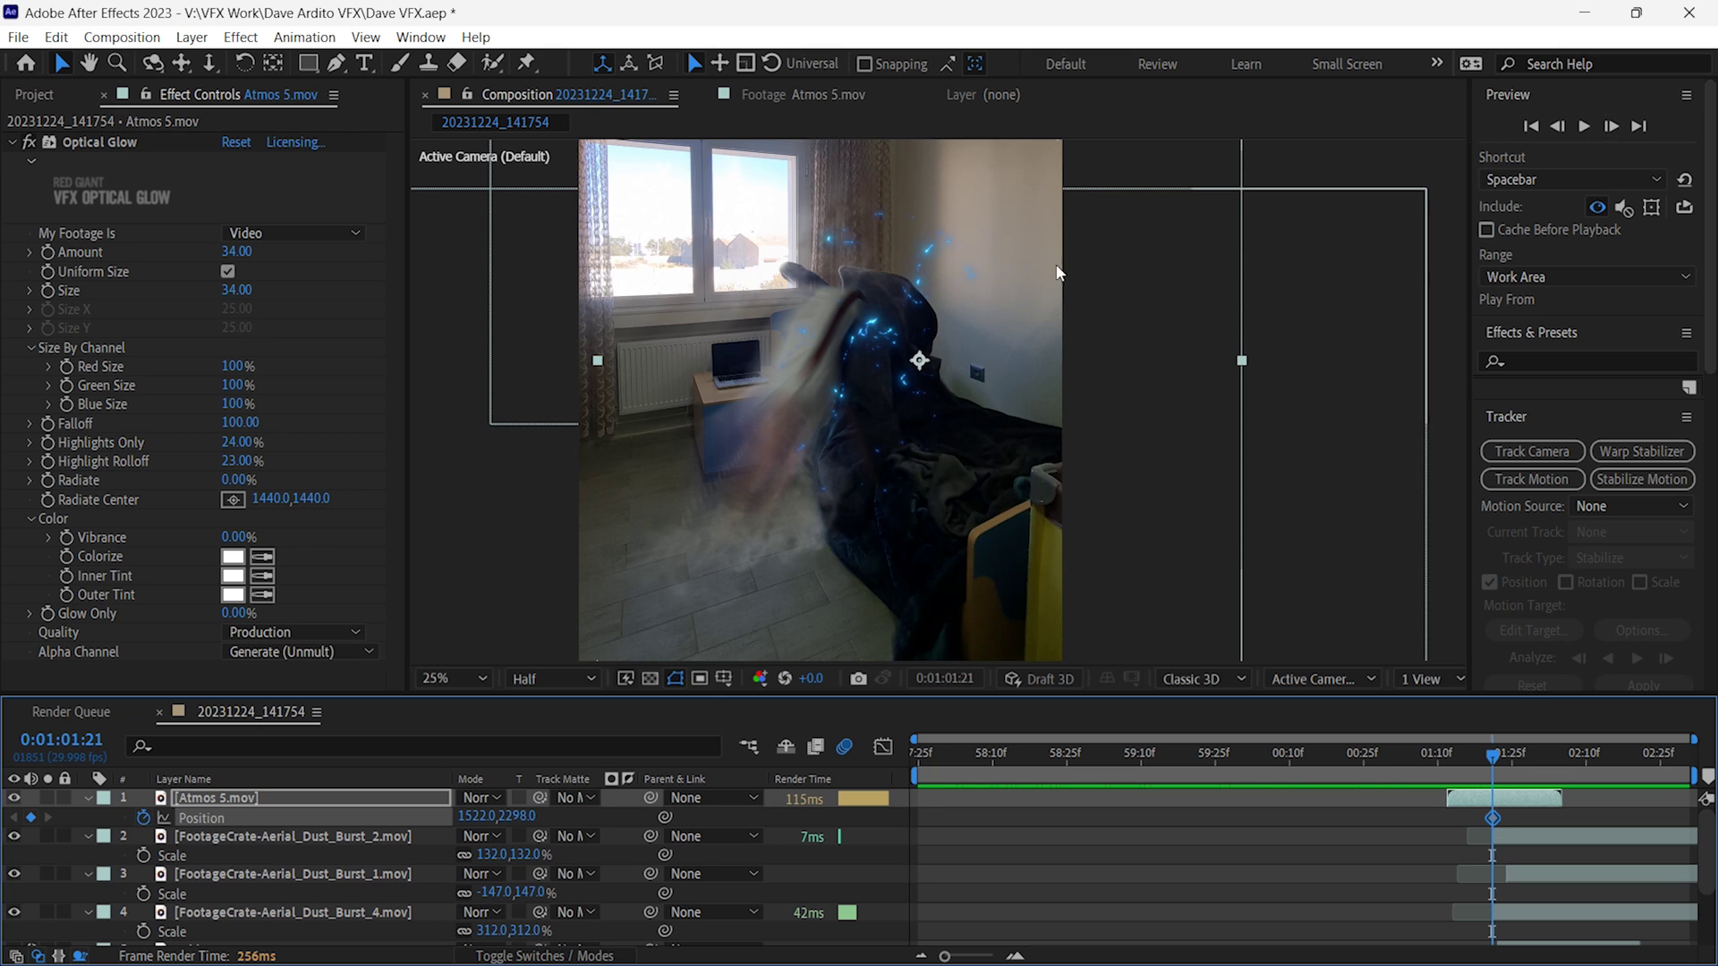
pyautogui.moveTo(966, 330); pyautogui.dragTo(853, 425)
pyautogui.press('pagedown')
# - Animate the Atmos 5.mov Scale from 100% at about 0:01:01:19 to 198% at 0:01:01:22
pyautogui.press('s')
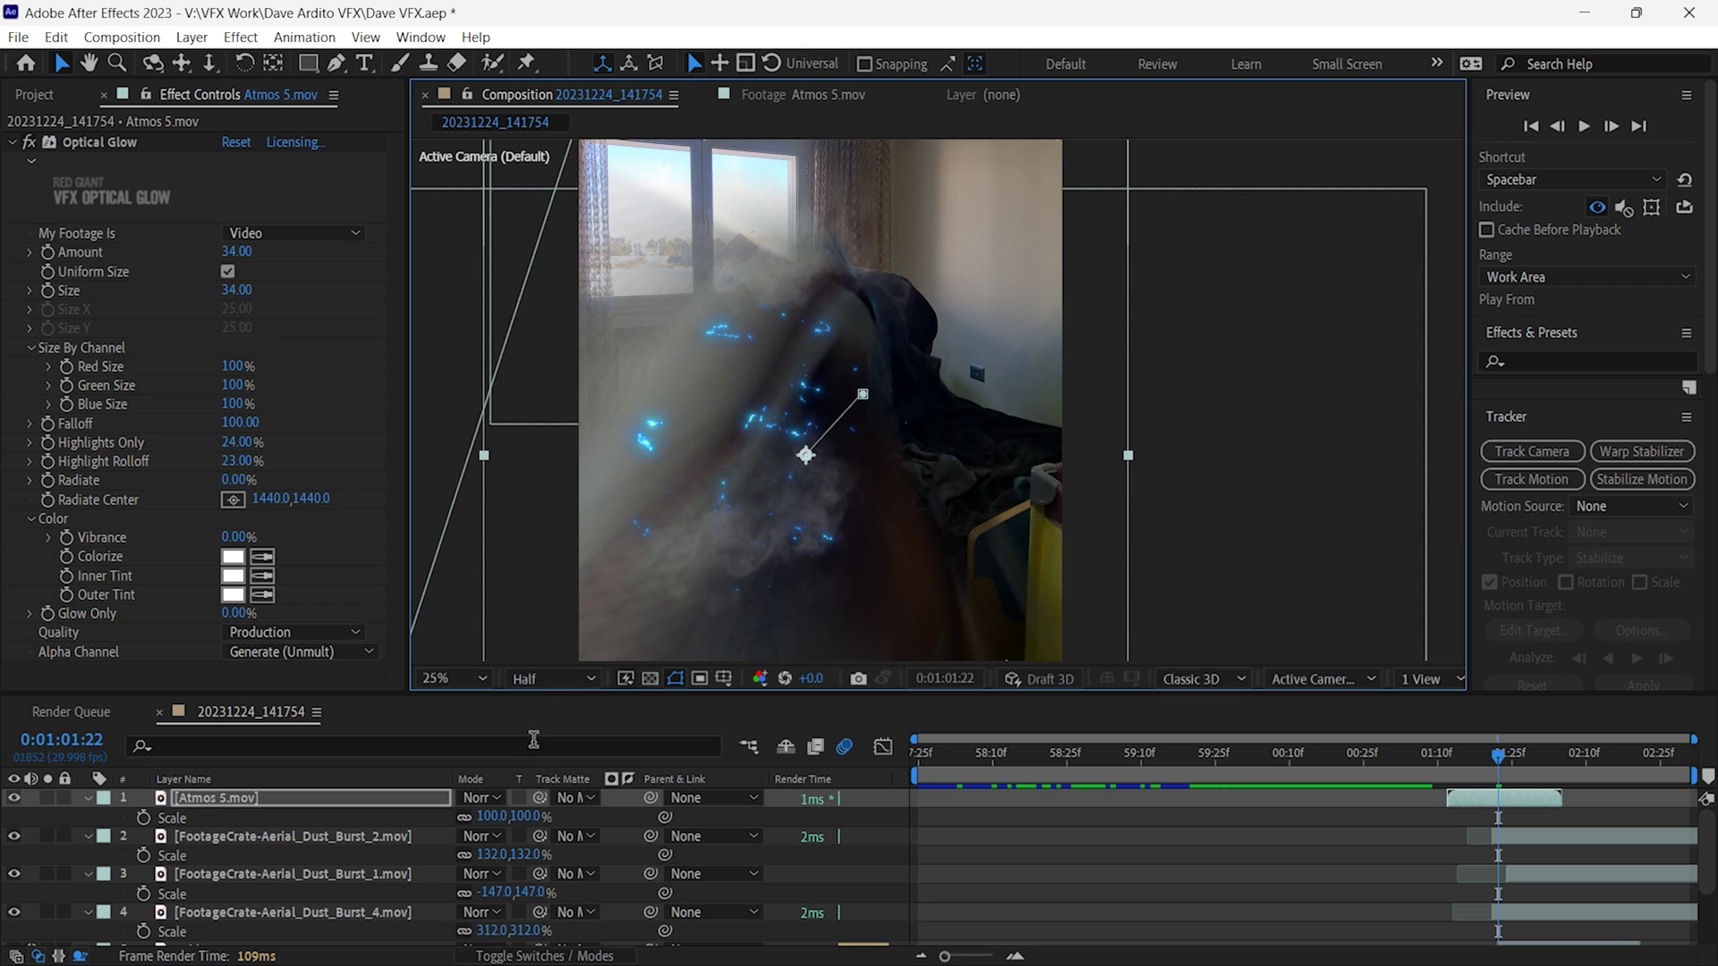
pyautogui.click(143, 818)
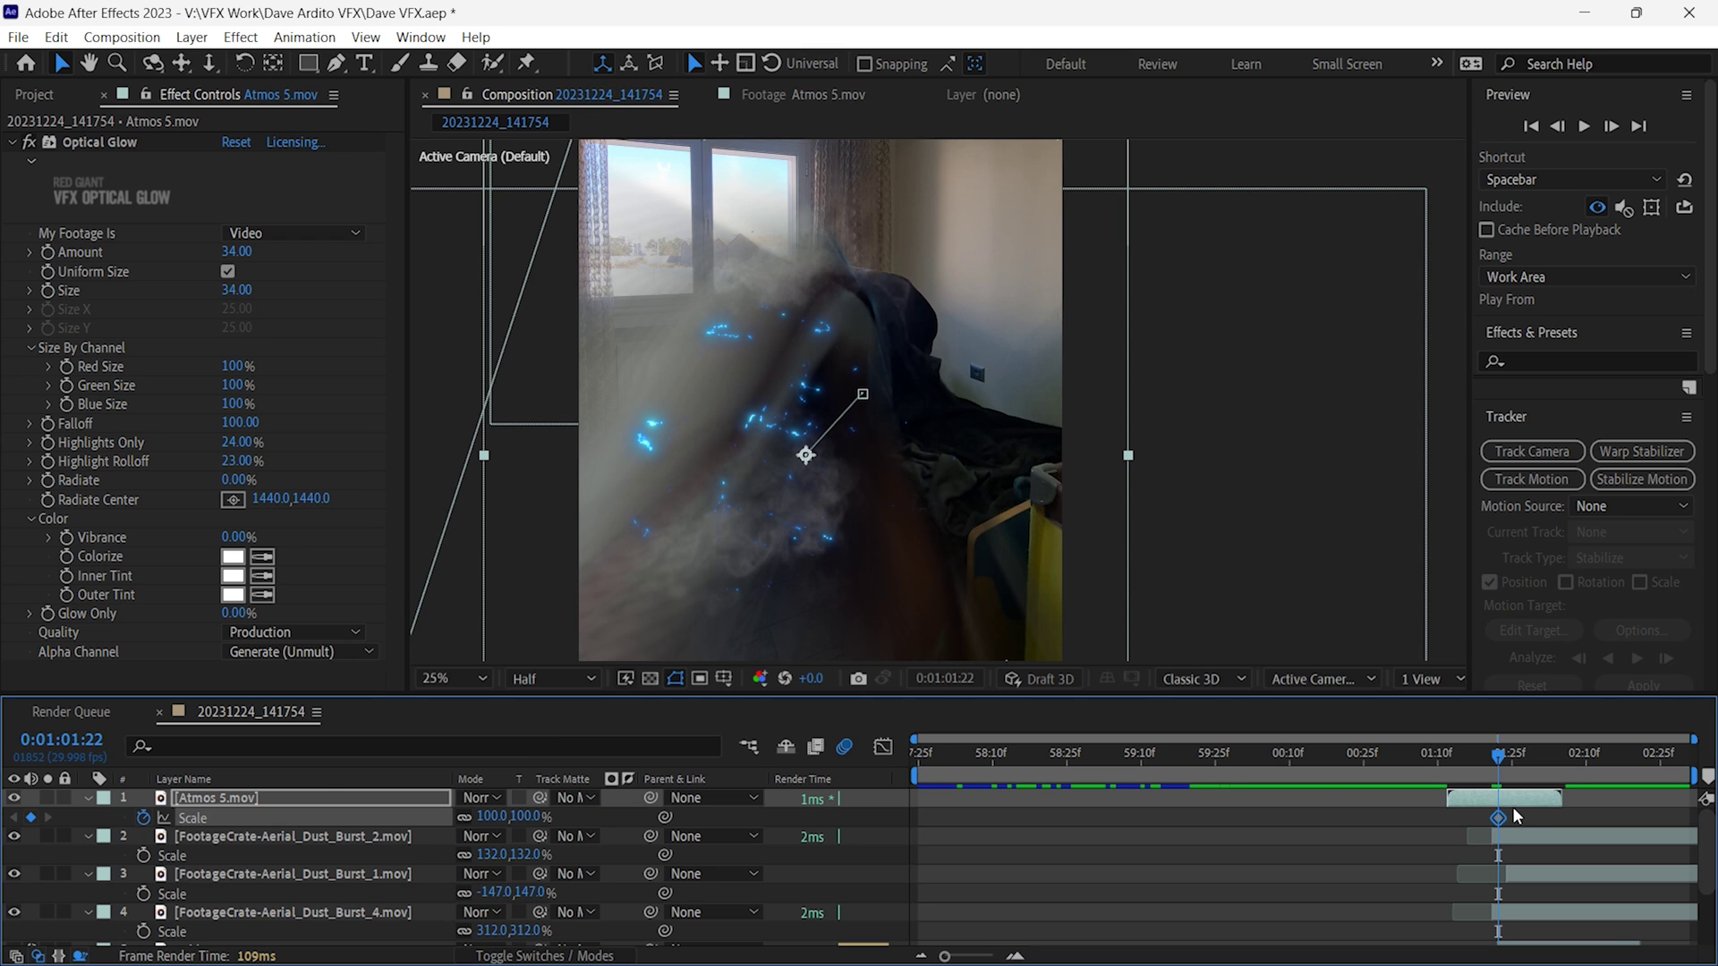
pyautogui.moveTo(1493, 823); pyautogui.dragTo(1477, 823)
pyautogui.moveTo(515, 817); pyautogui.dragTo(603, 817)
pyautogui.scroll(-1, 819, 503)
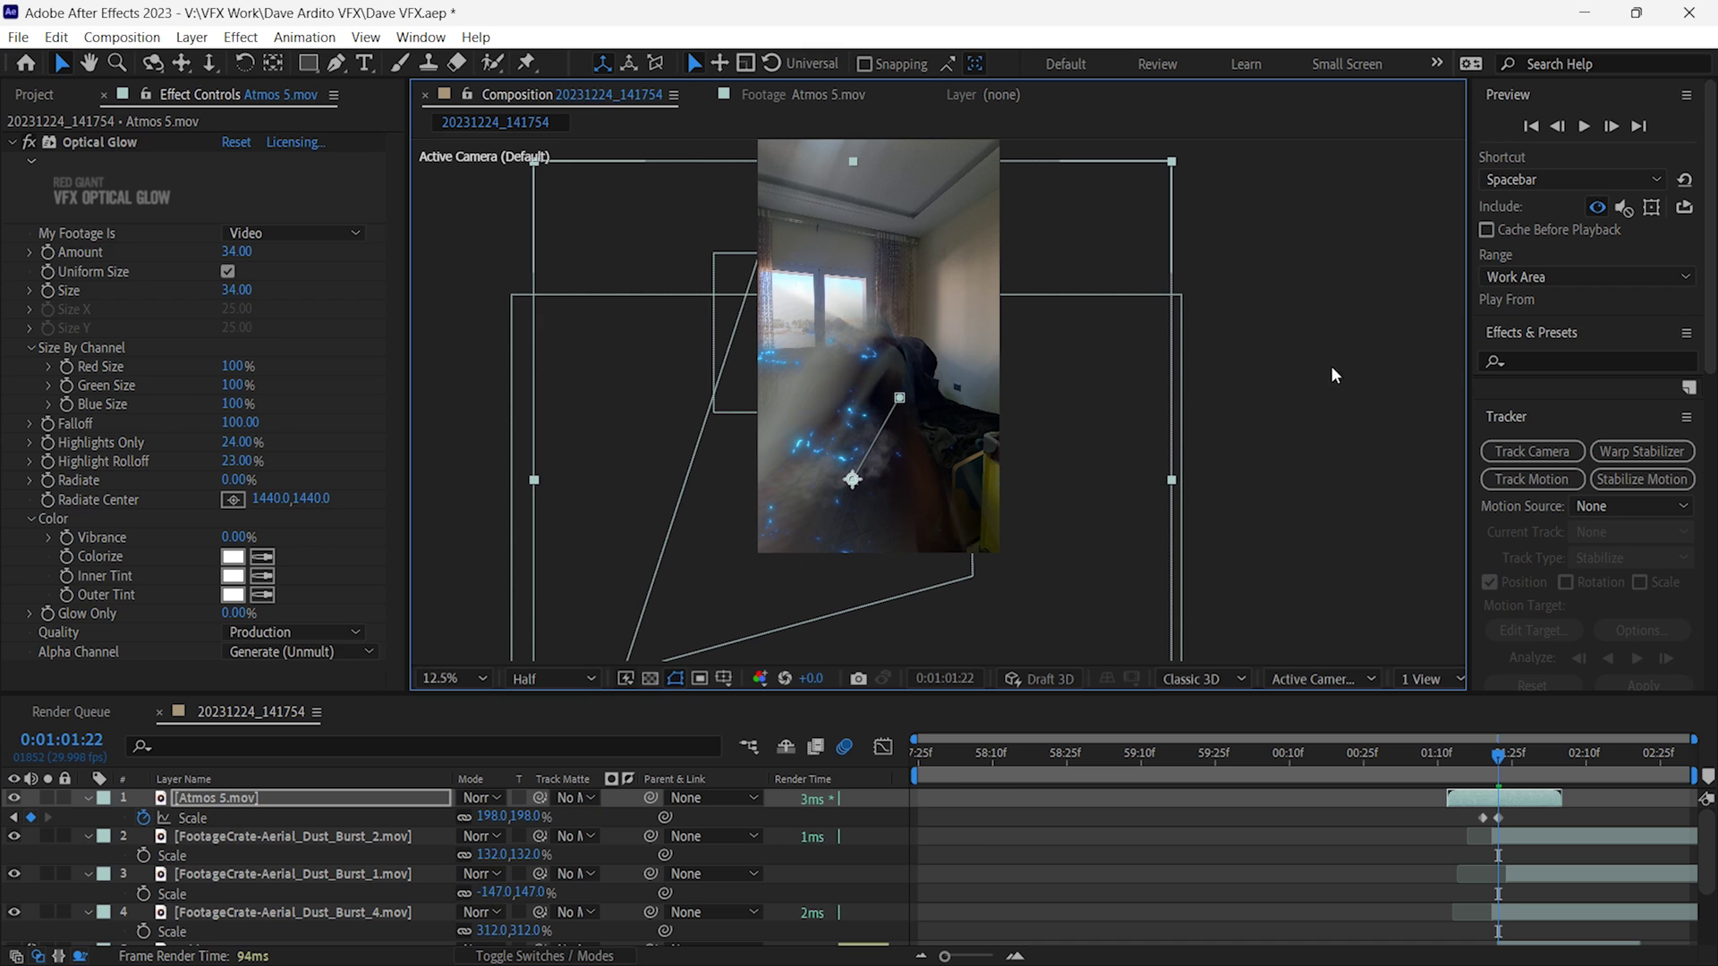
# - Keyframe the Atmos 5.mov Position frame by frame through 0:01:01:25, carrying the glow out of frame to about -1058, 4642
pyautogui.click(1612, 127)
pyautogui.moveTo(899, 508); pyautogui.dragTo(790, 578)
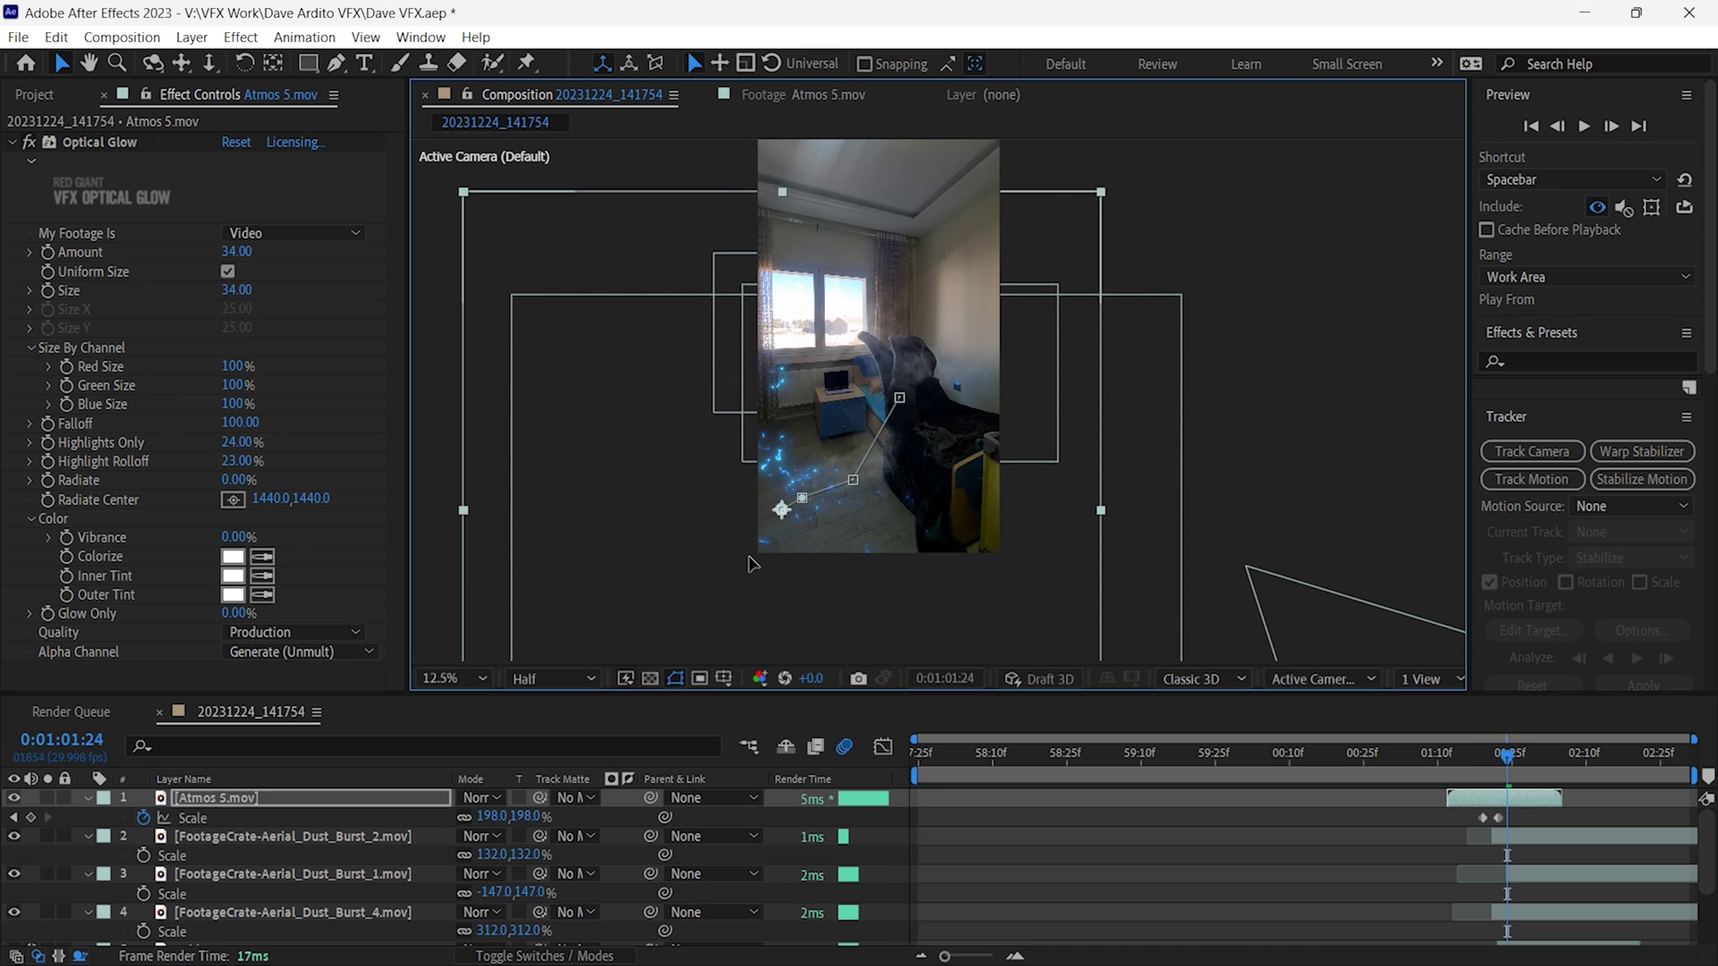
pyautogui.click(1611, 126)
pyautogui.click(1612, 127)
pyautogui.moveTo(636, 588); pyautogui.dragTo(641, 637)
pyautogui.click(1402, 493)
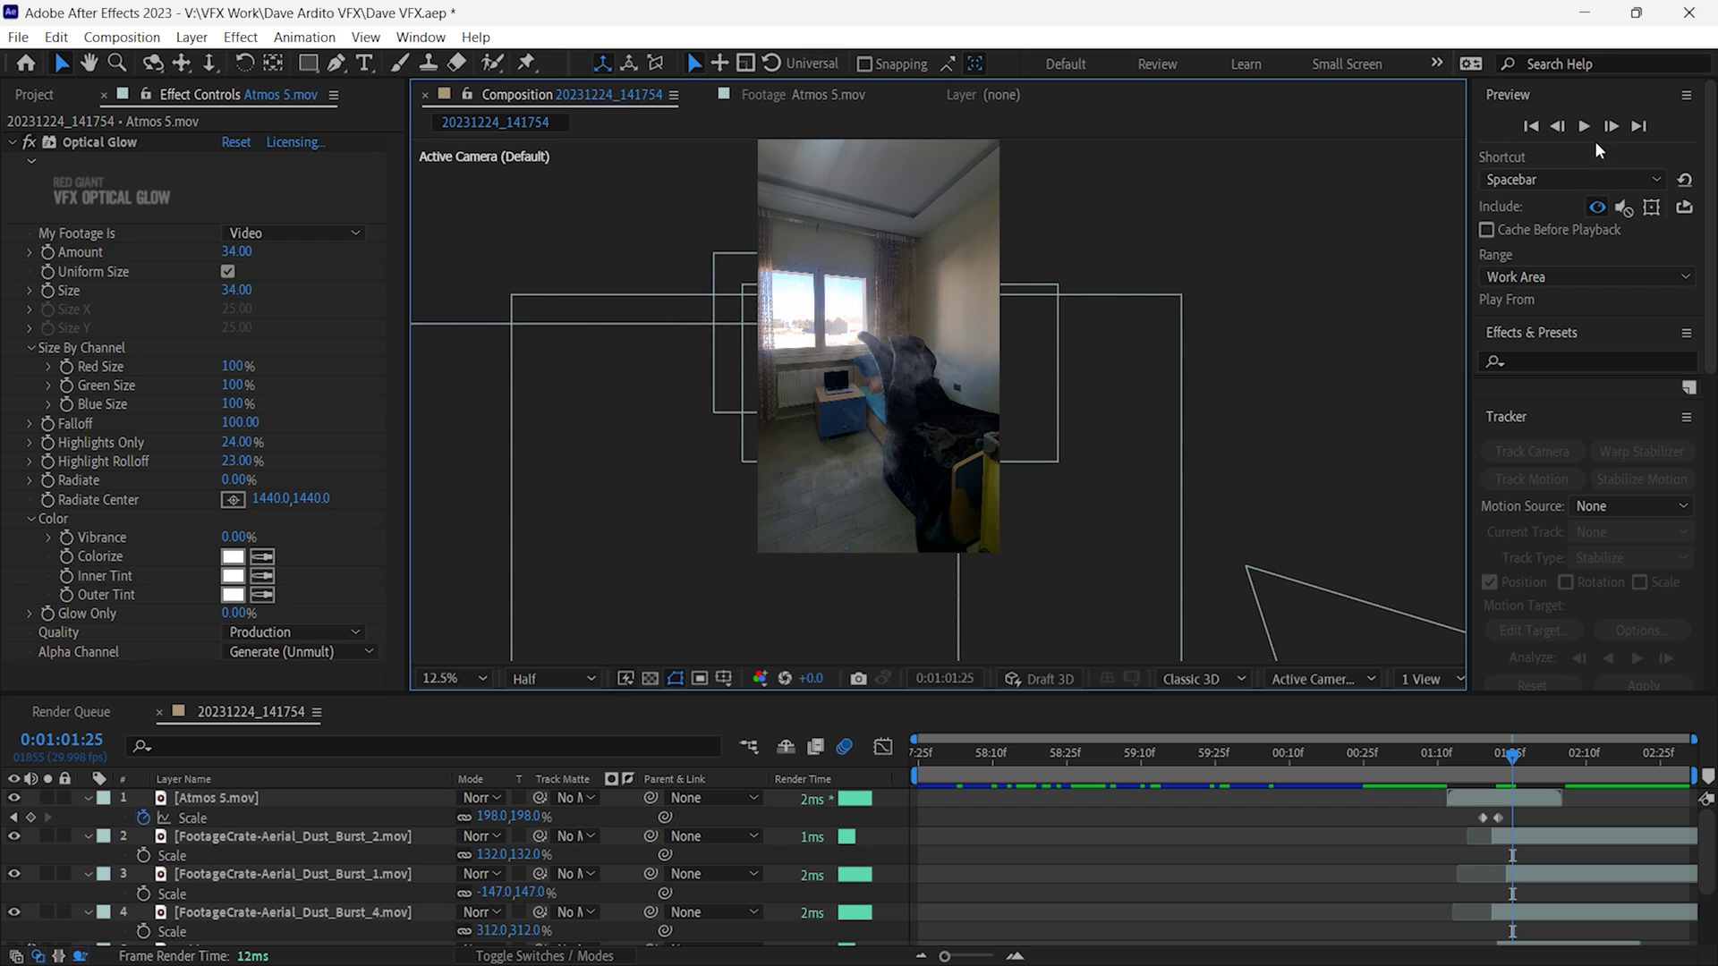
# - Step frame by frame through the leap from about 0:01:01:17 to 0:01:01:21 to check how the glow follows the subject
pyautogui.click(1560, 129)
pyautogui.click(1560, 129)
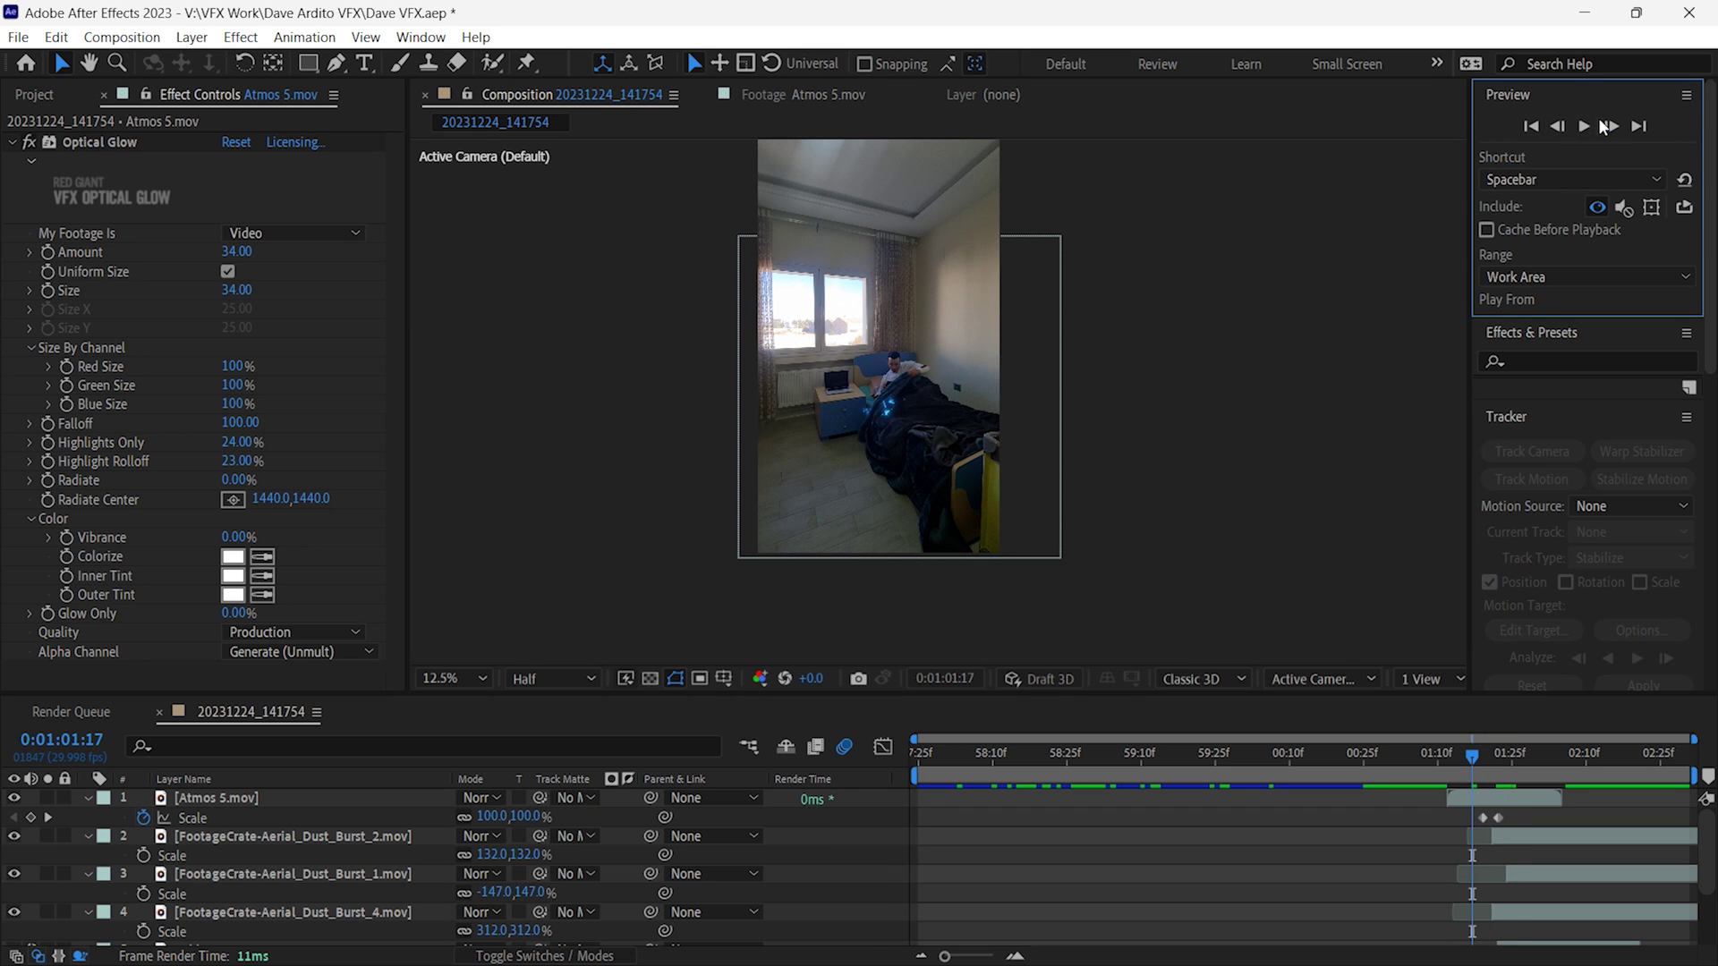
pyautogui.click(1609, 126)
pyautogui.click(1609, 126)
pyautogui.click(1609, 126)
pyautogui.click(1609, 126)
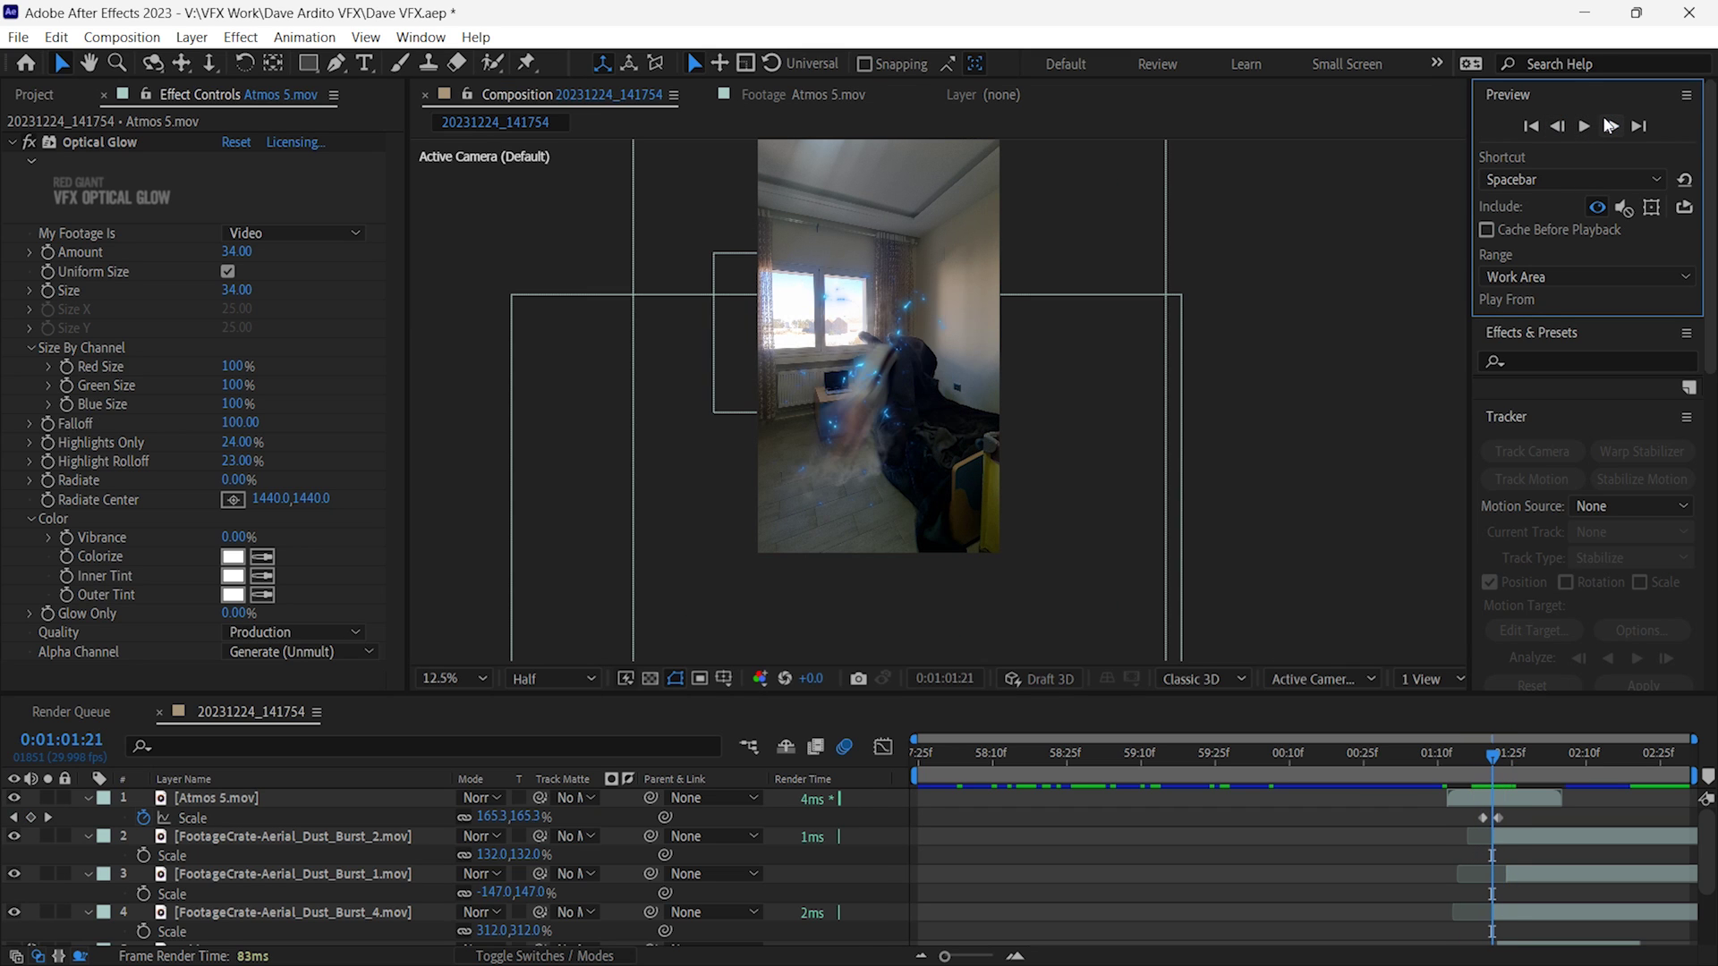
# - Duplicate the Atmos 5.mov layer, replace the copy's source with Atmos 2.mov, and shift it to start at 0:01:01:14
pyautogui.click(40, 95)
pyautogui.hotkey('ctrl', 'd')
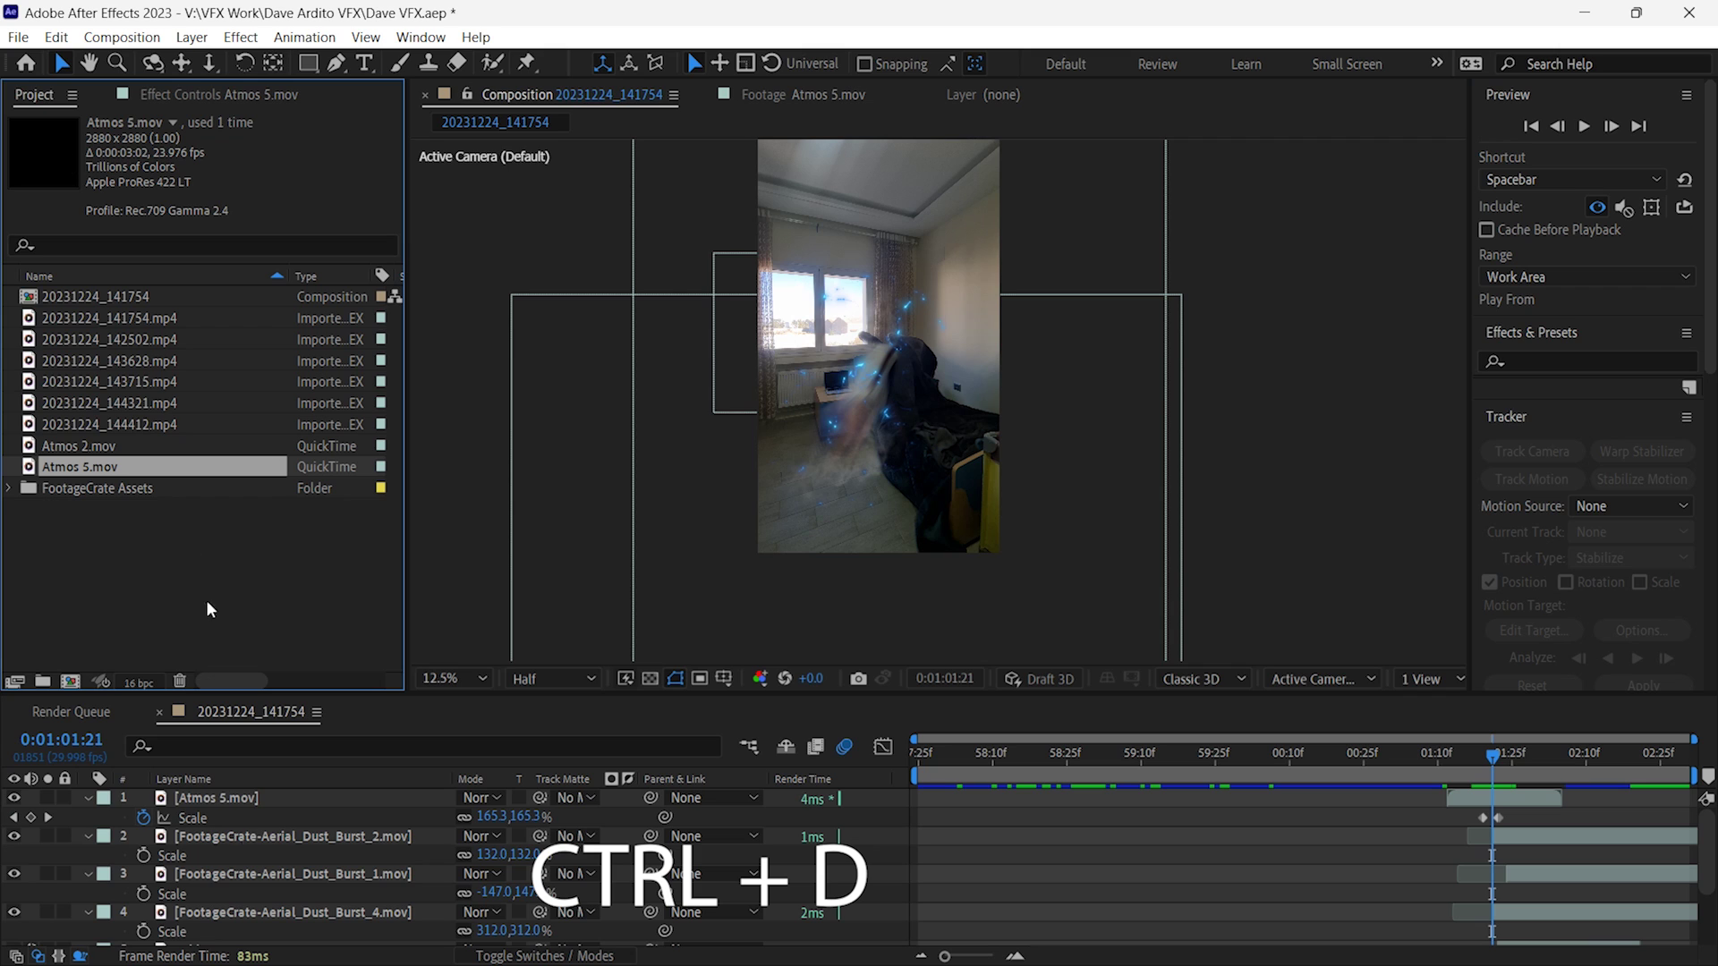
pyautogui.click(273, 799)
pyautogui.hotkey('ctrl', 'd')
pyautogui.moveTo(117, 447); pyautogui.dragTo(265, 797)
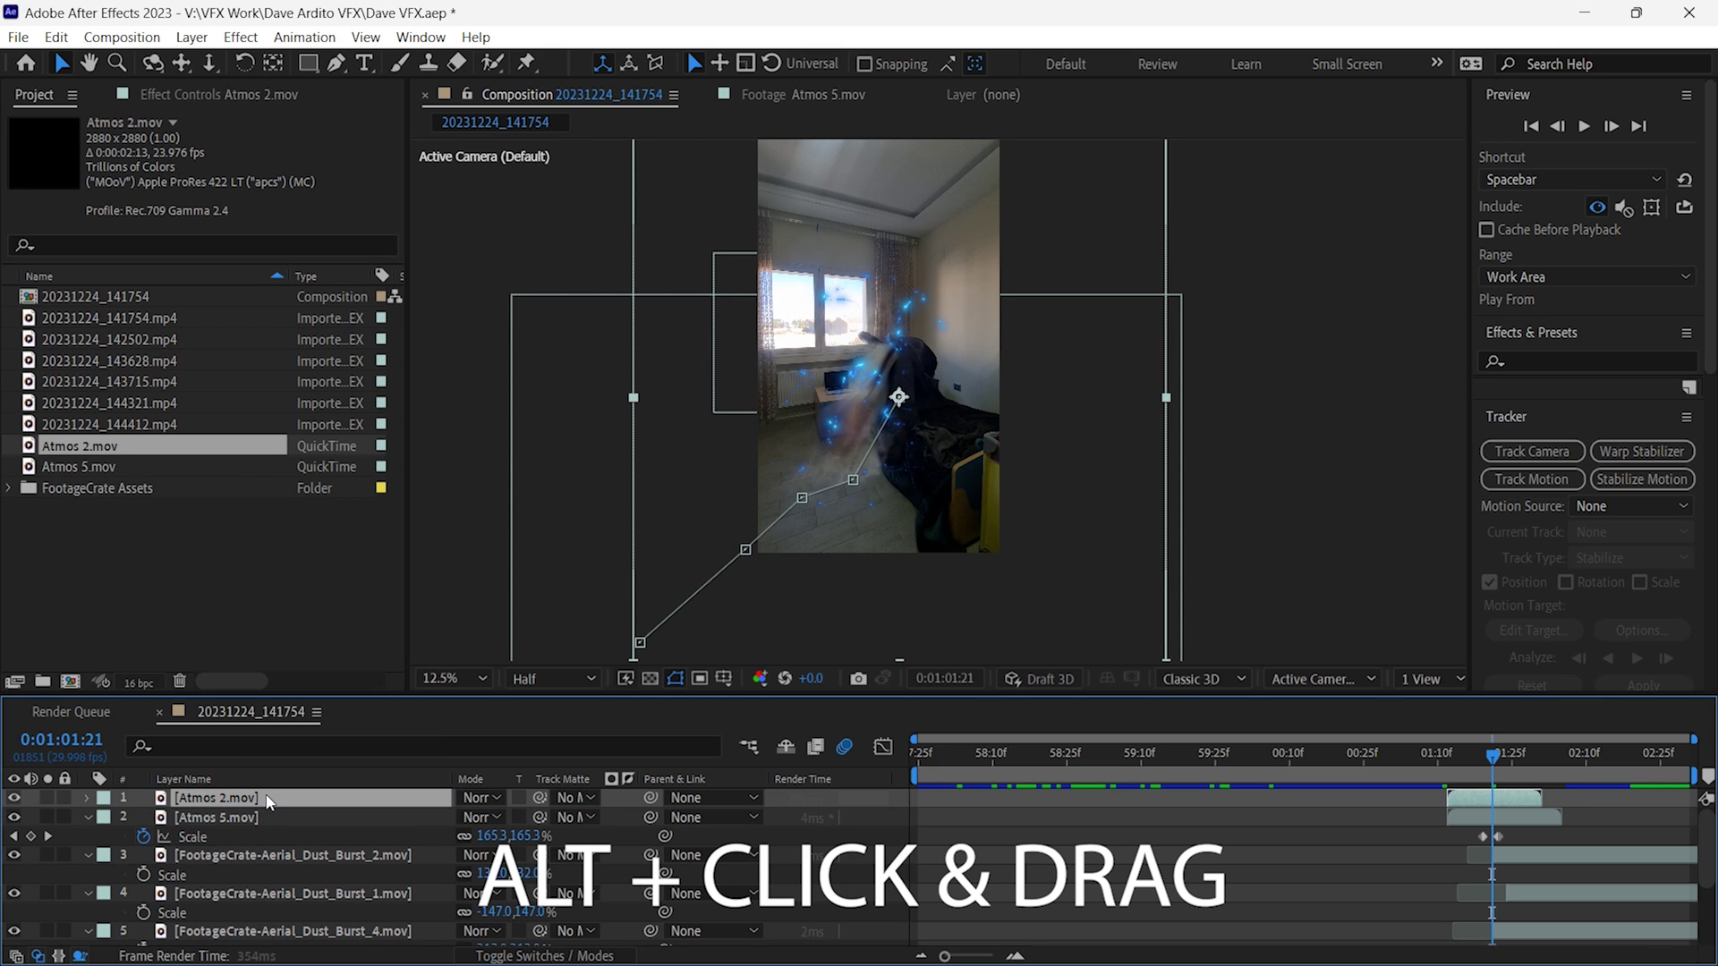
pyautogui.press('.')
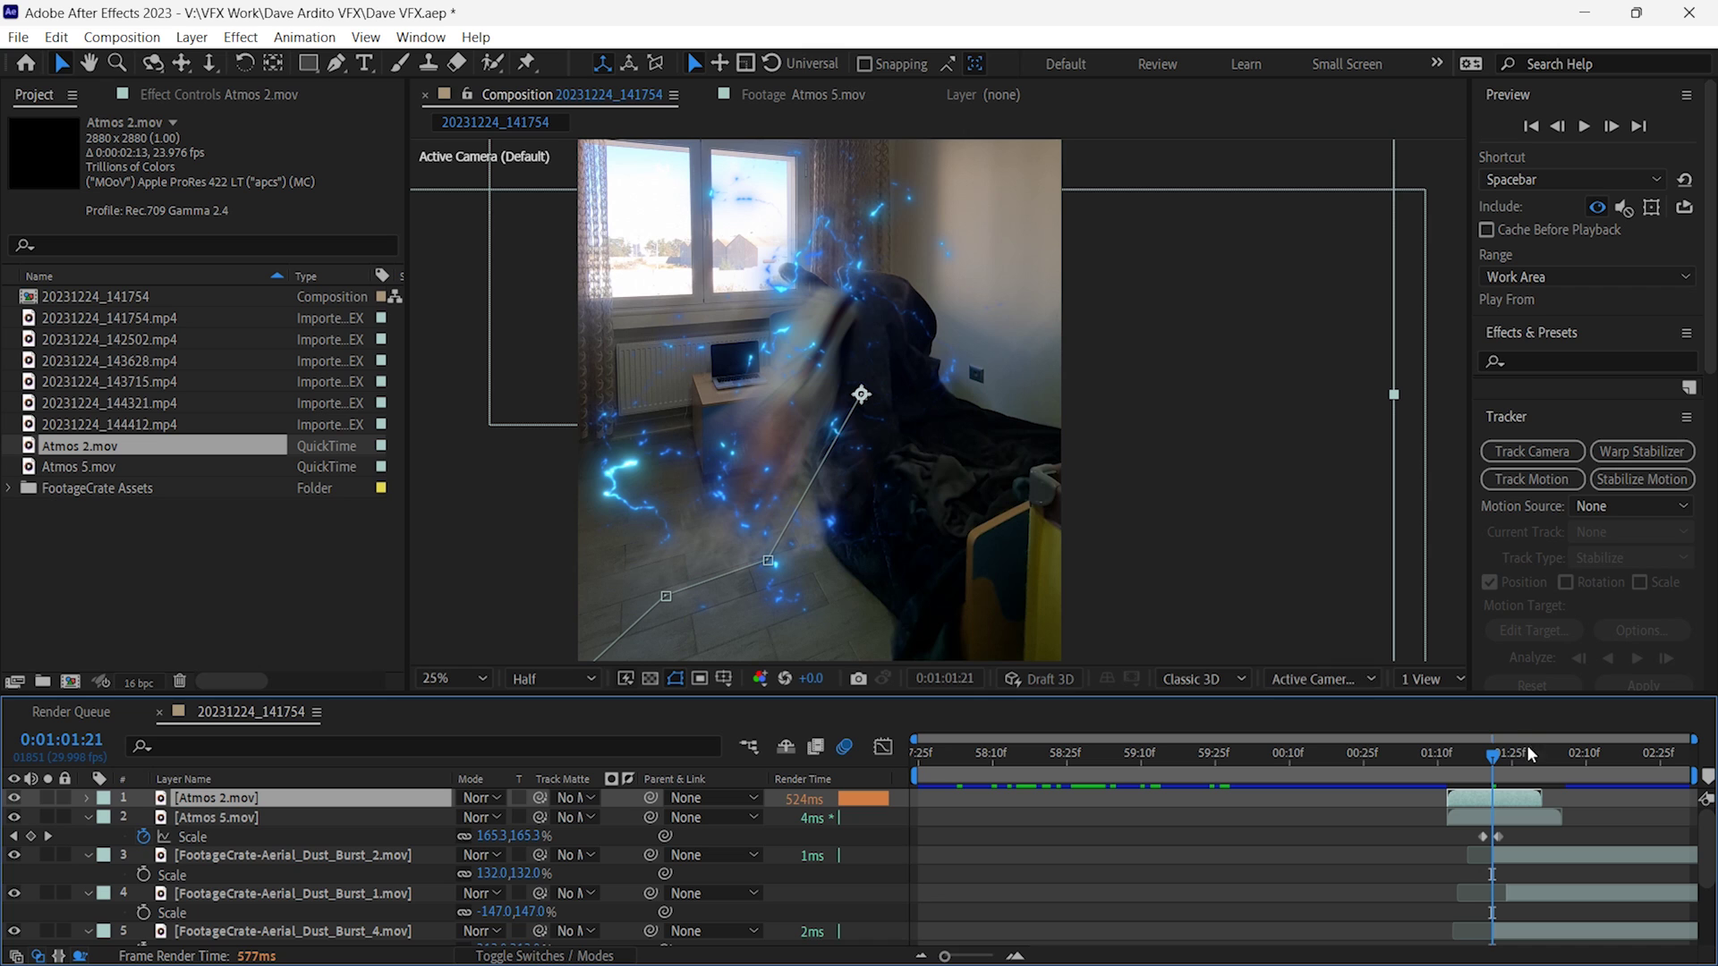
pyautogui.moveTo(1467, 806); pyautogui.dragTo(1446, 769)
pyautogui.press('space')
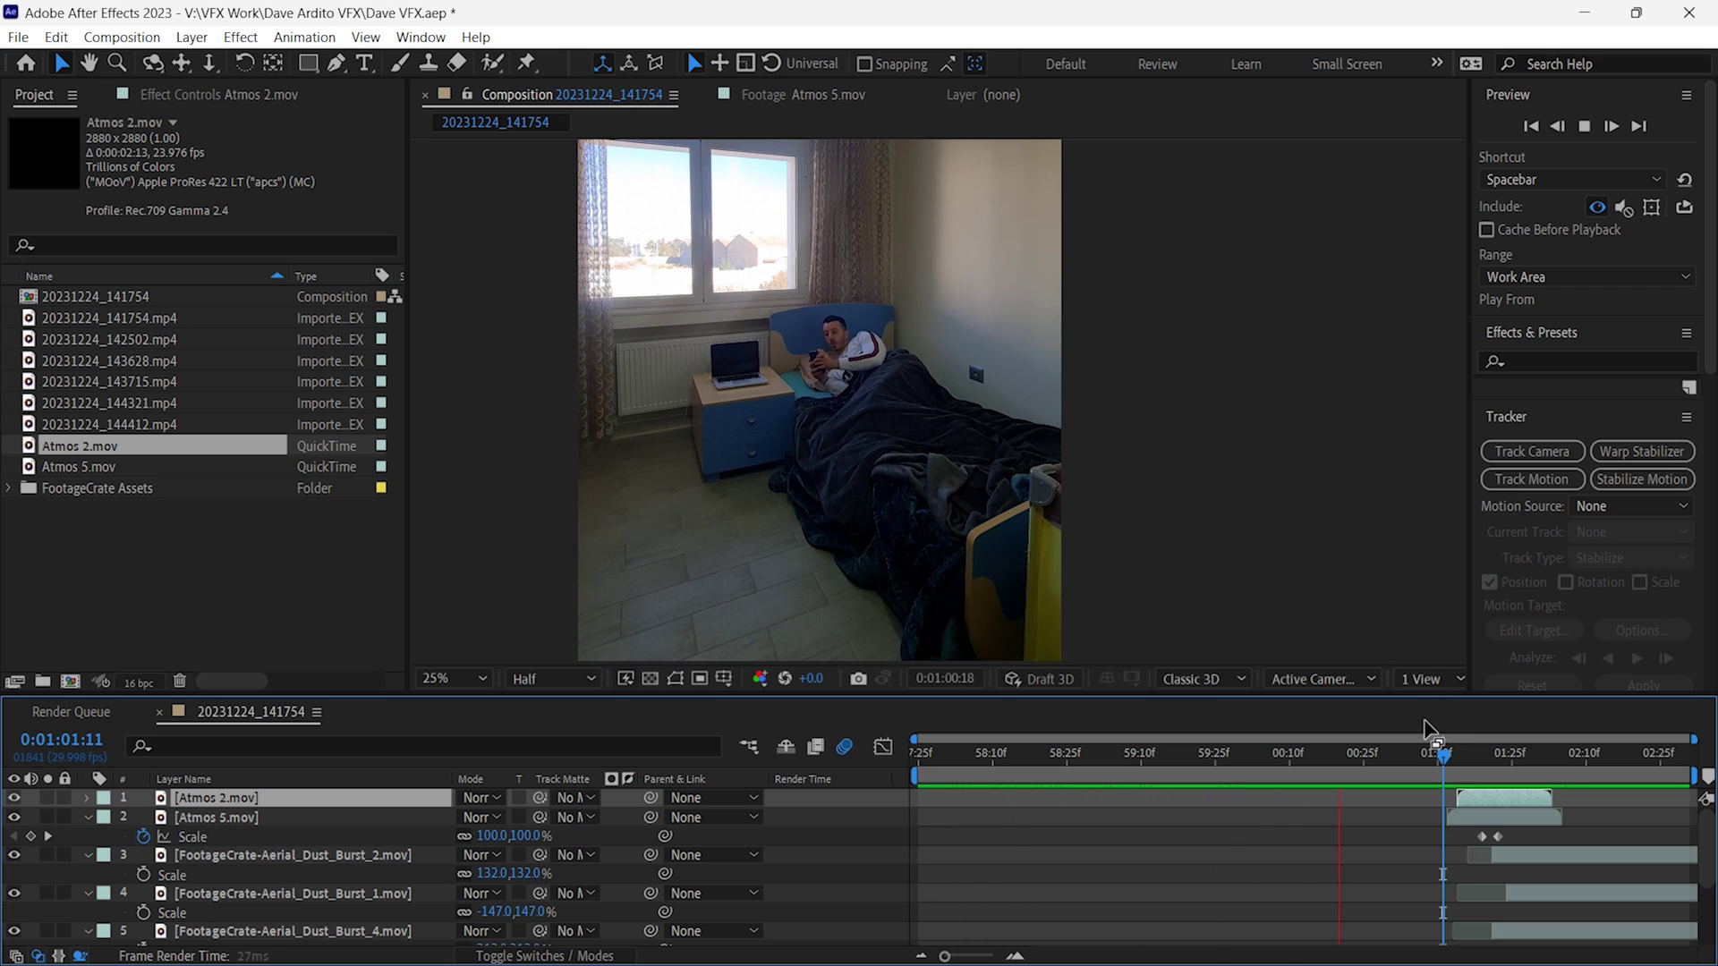
# - Move the first Scale keyframe of Atmos 5.mov to 0:01:01:21 and play back the leap
pyautogui.click(1489, 823)
pyautogui.hotkey('shift', 'p')
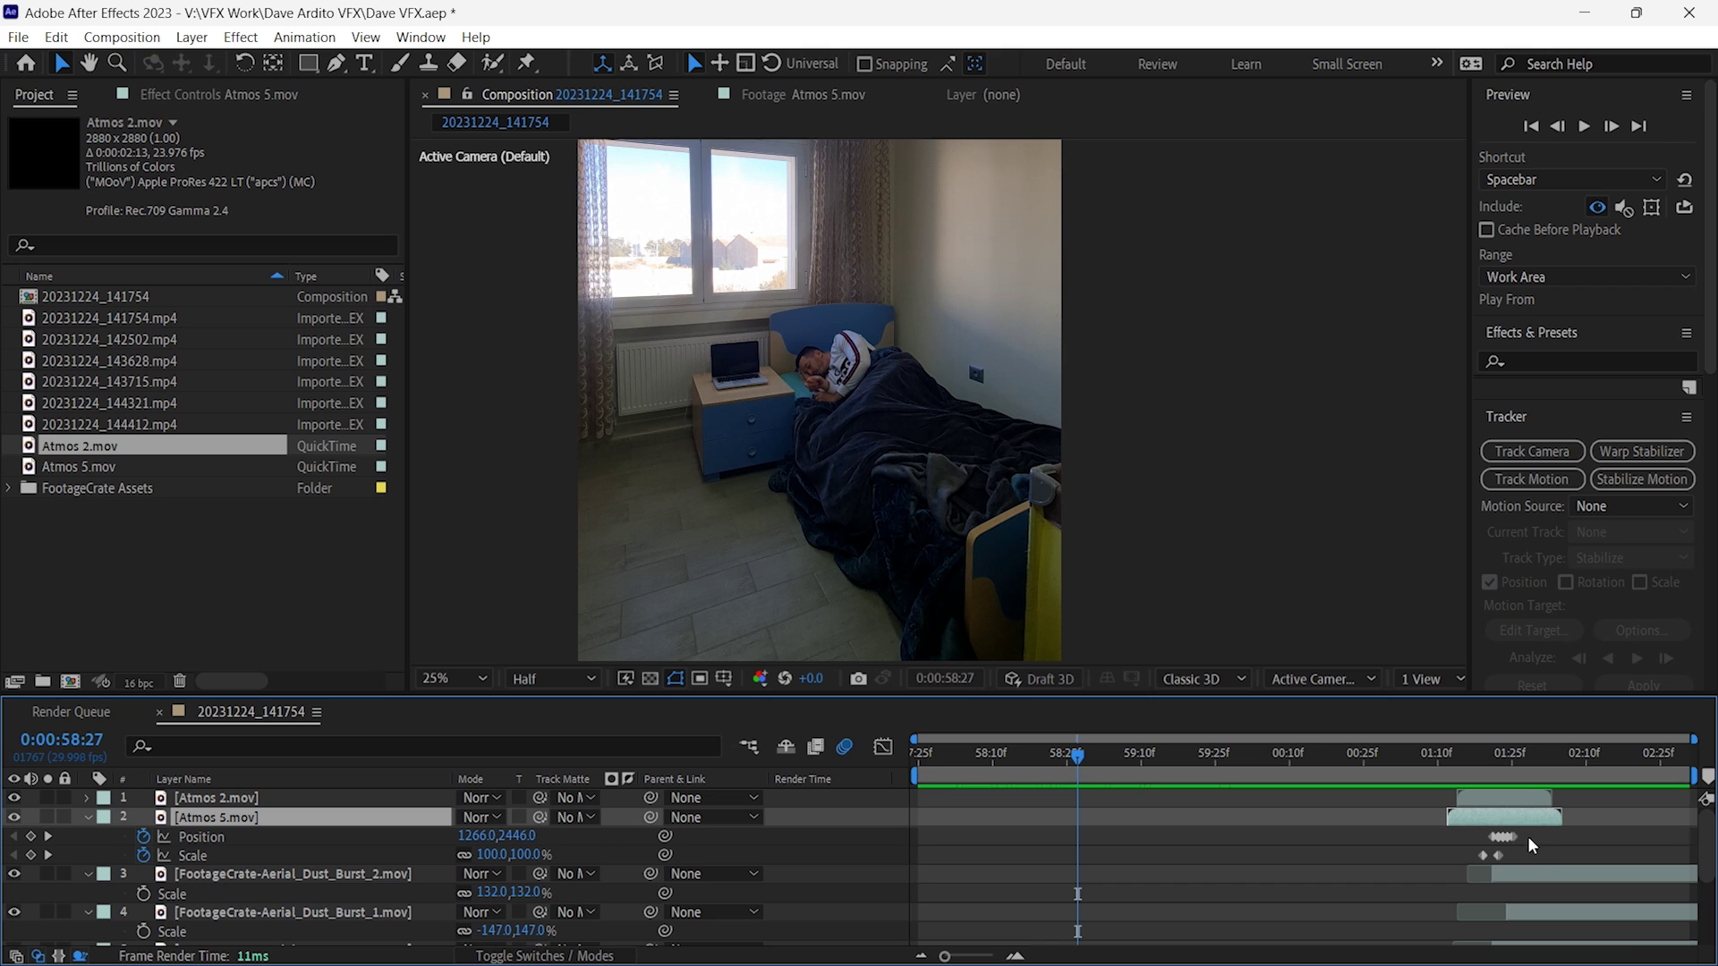
pyautogui.scroll(3, 1551, 865)
pyautogui.click(1301, 754)
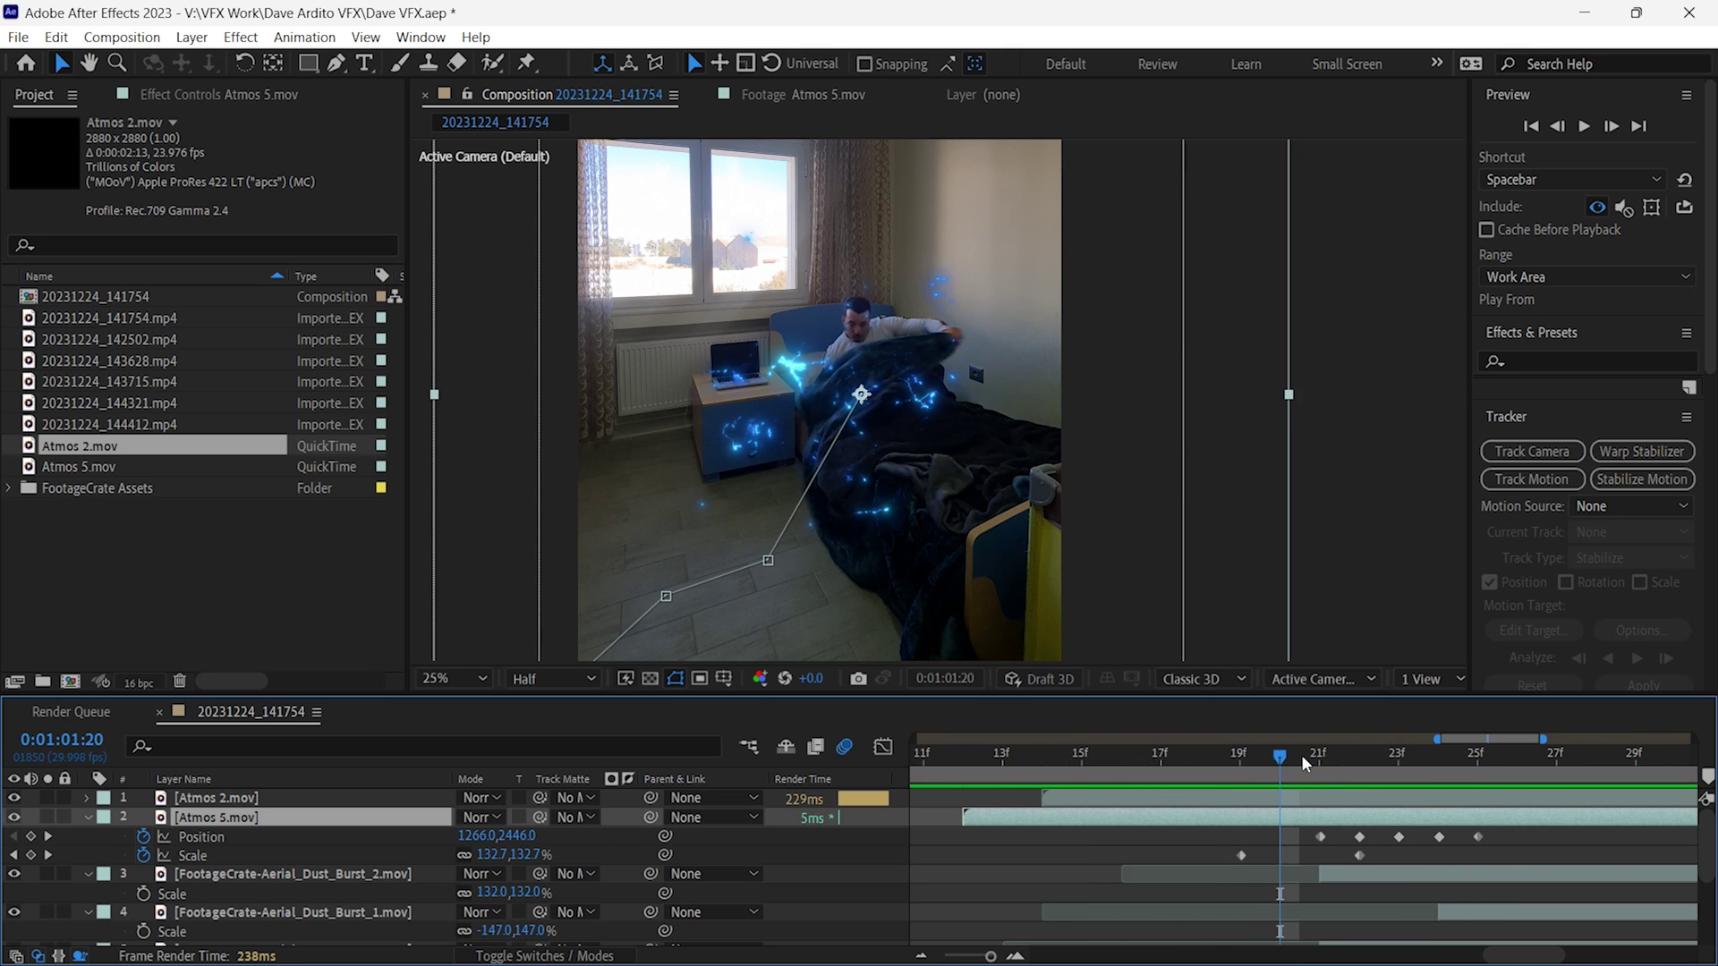
pyautogui.moveTo(1241, 856); pyautogui.dragTo(1312, 854)
pyautogui.press('space')
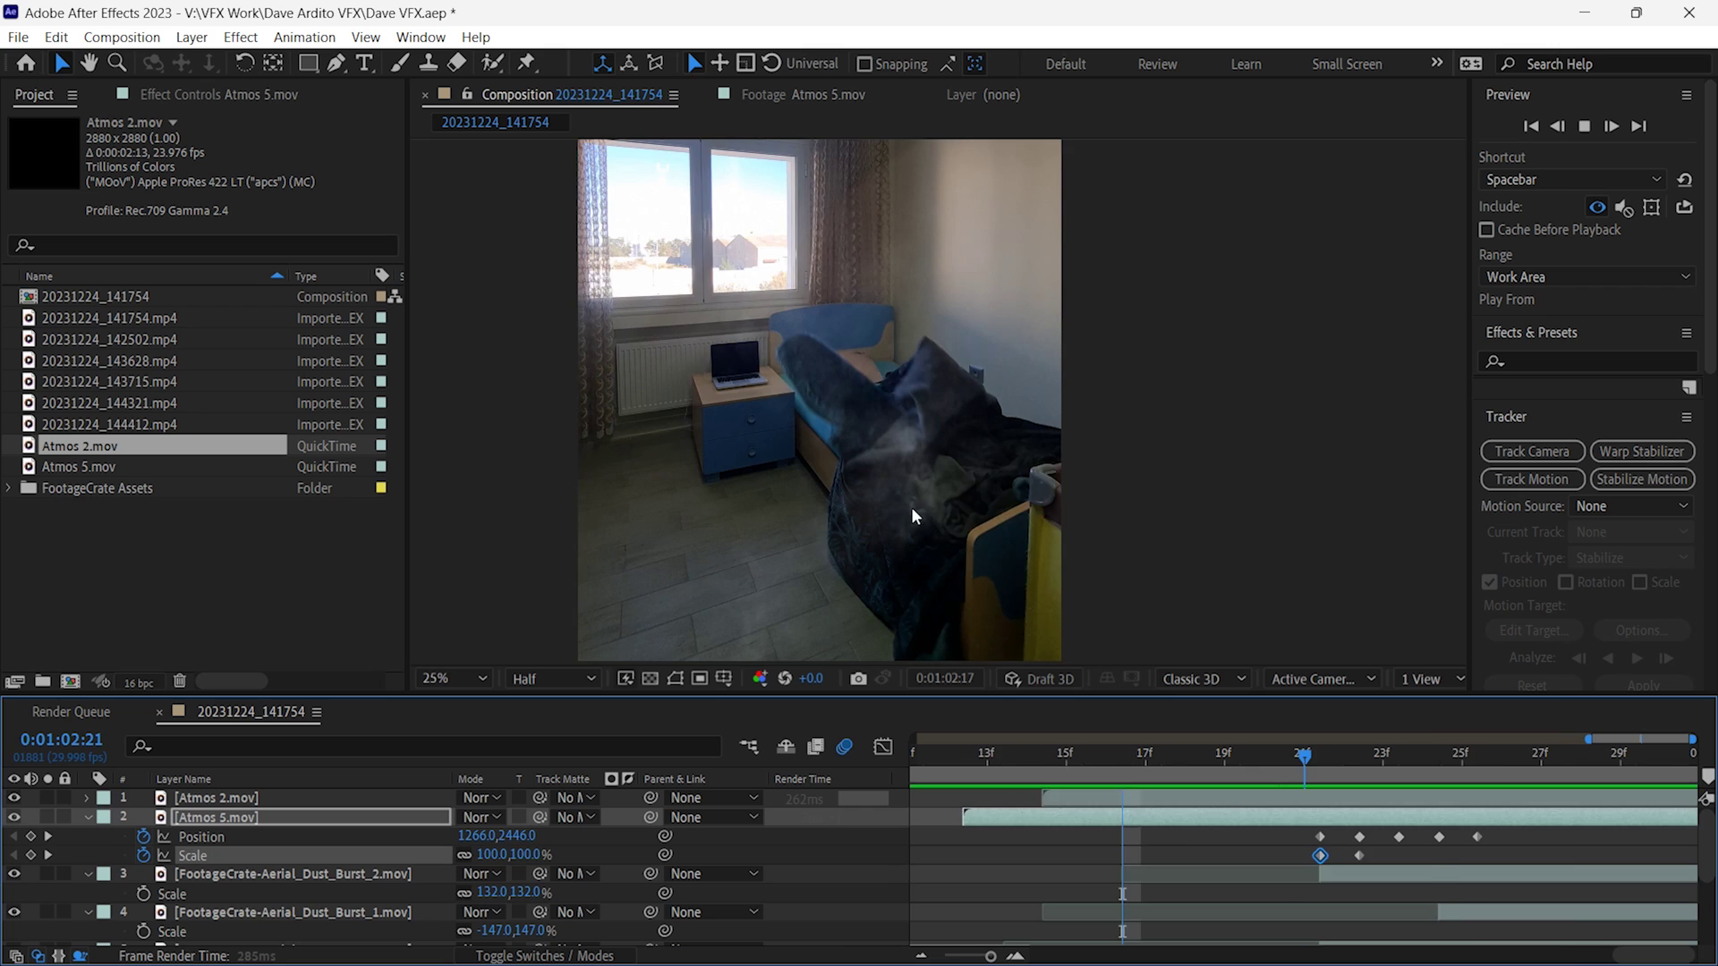
pyautogui.scroll(-1, 921, 515)
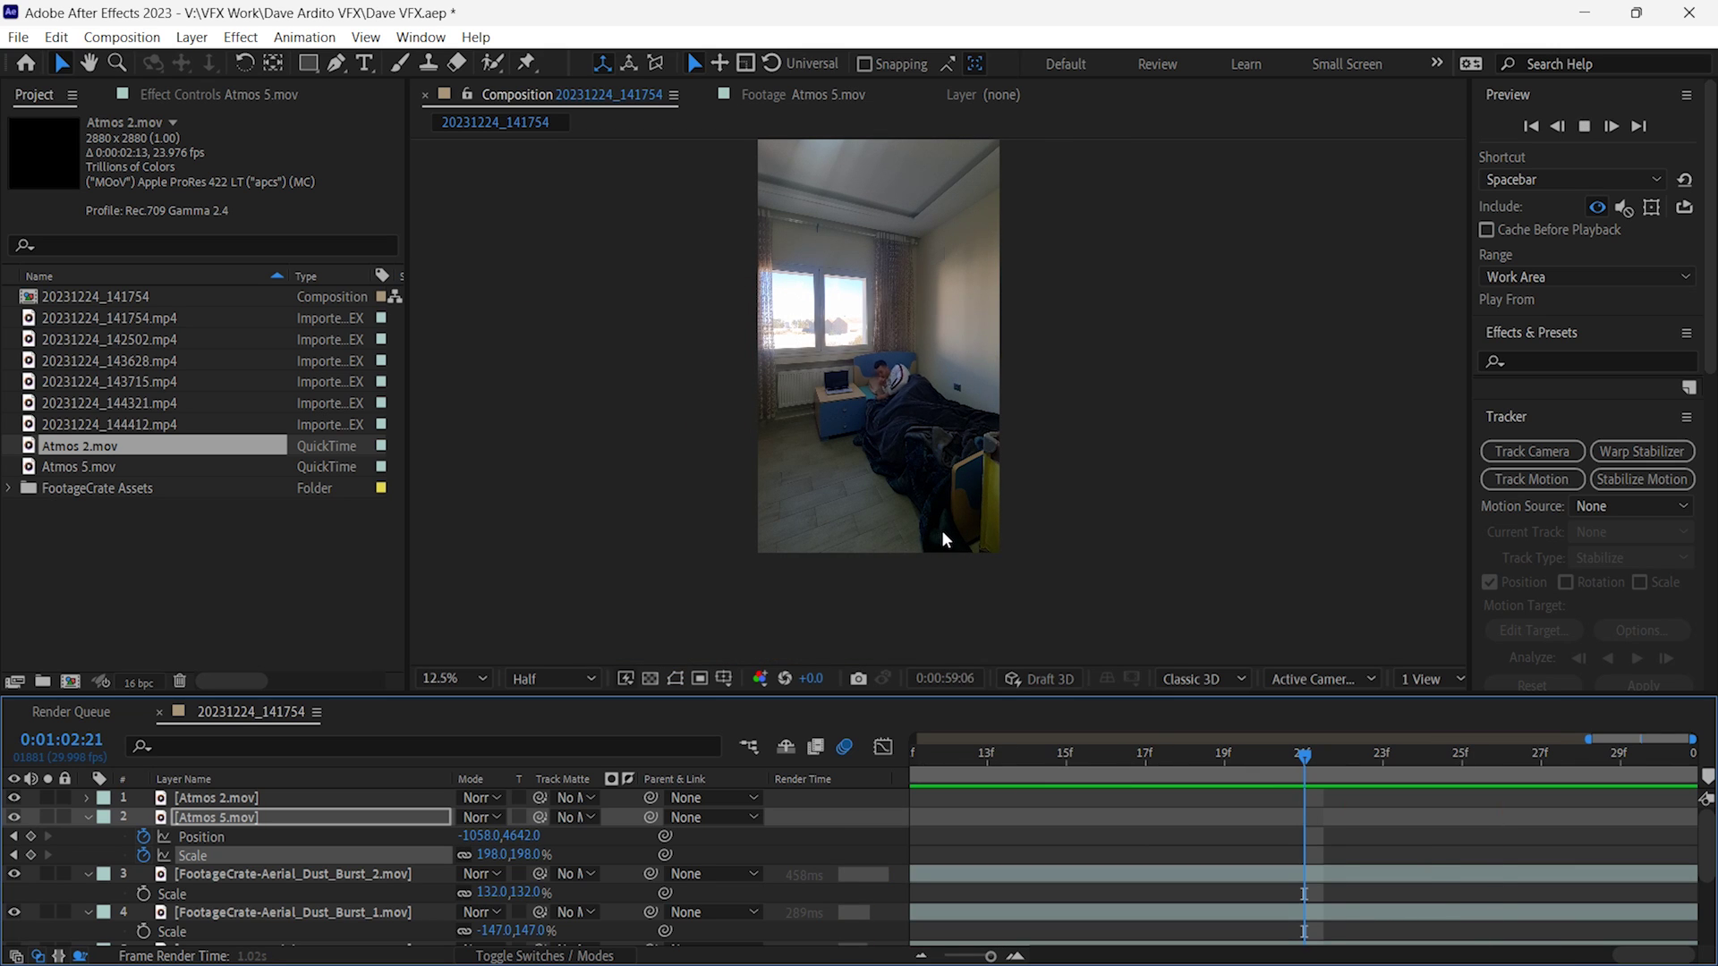
pyautogui.press('space')
pyautogui.scroll(1, 940, 528)
pyautogui.press('space')
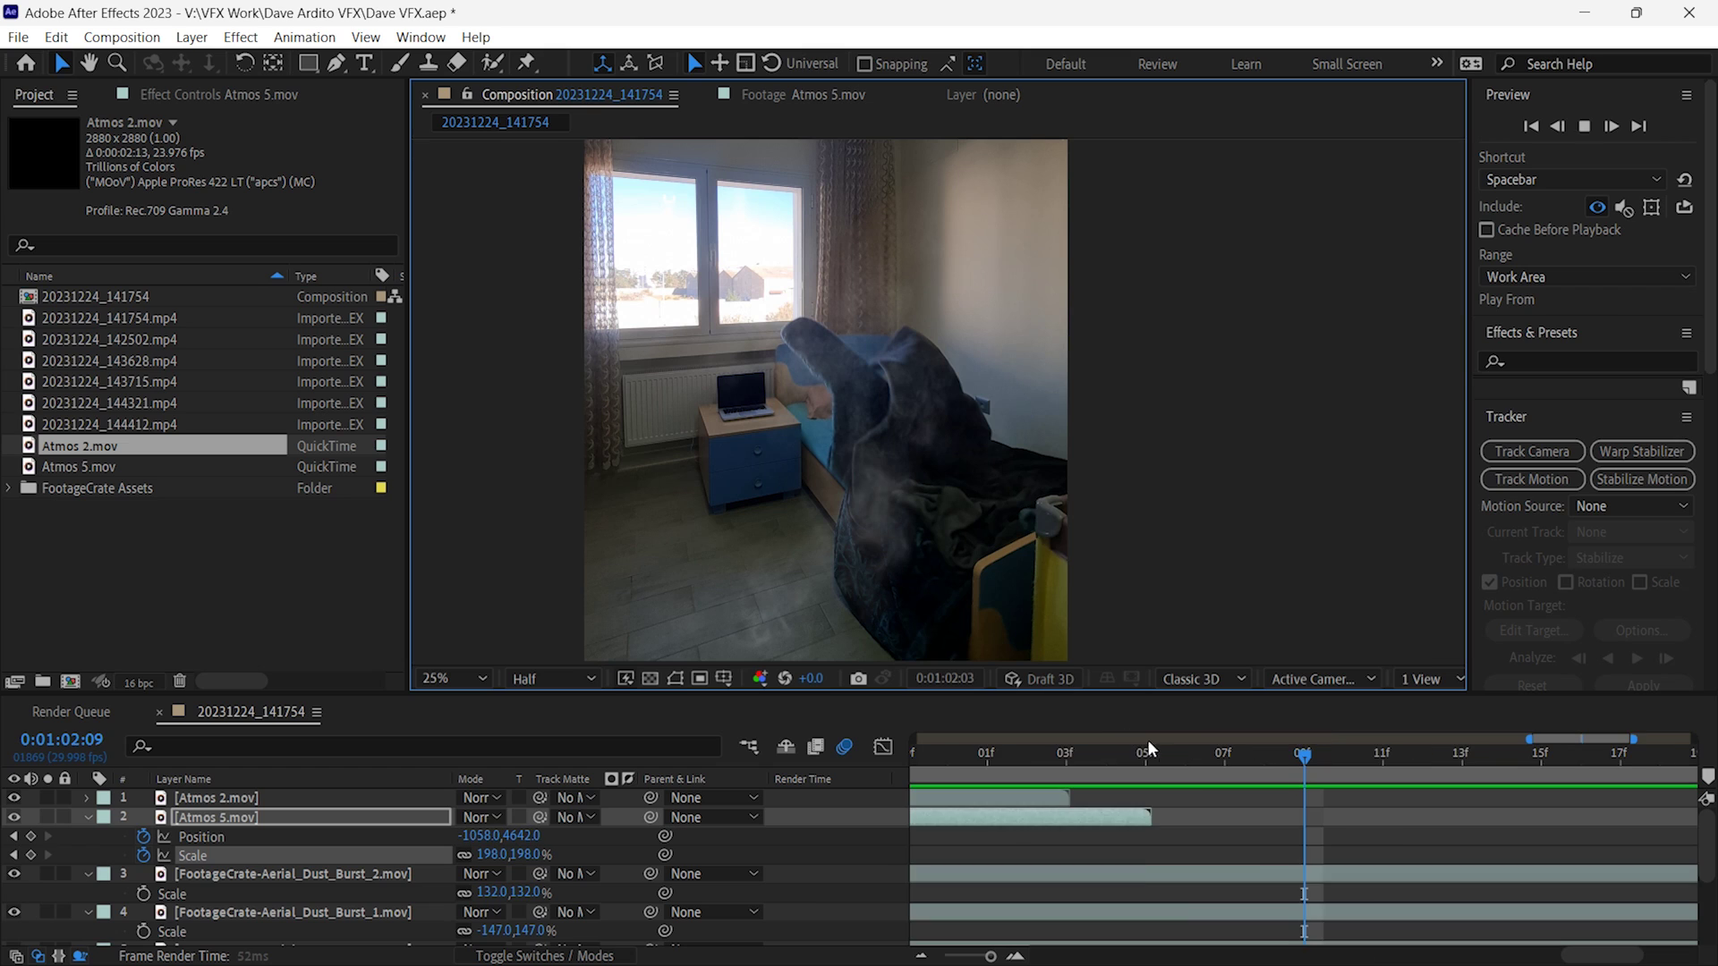
pyautogui.press('space')
# - Shift the Atmos 5.mov layer to start at about 0:01:01:04 and realign its Position and Scale keyframes to begin at 0:01:01:21
pyautogui.scroll(-5, 1249, 846)
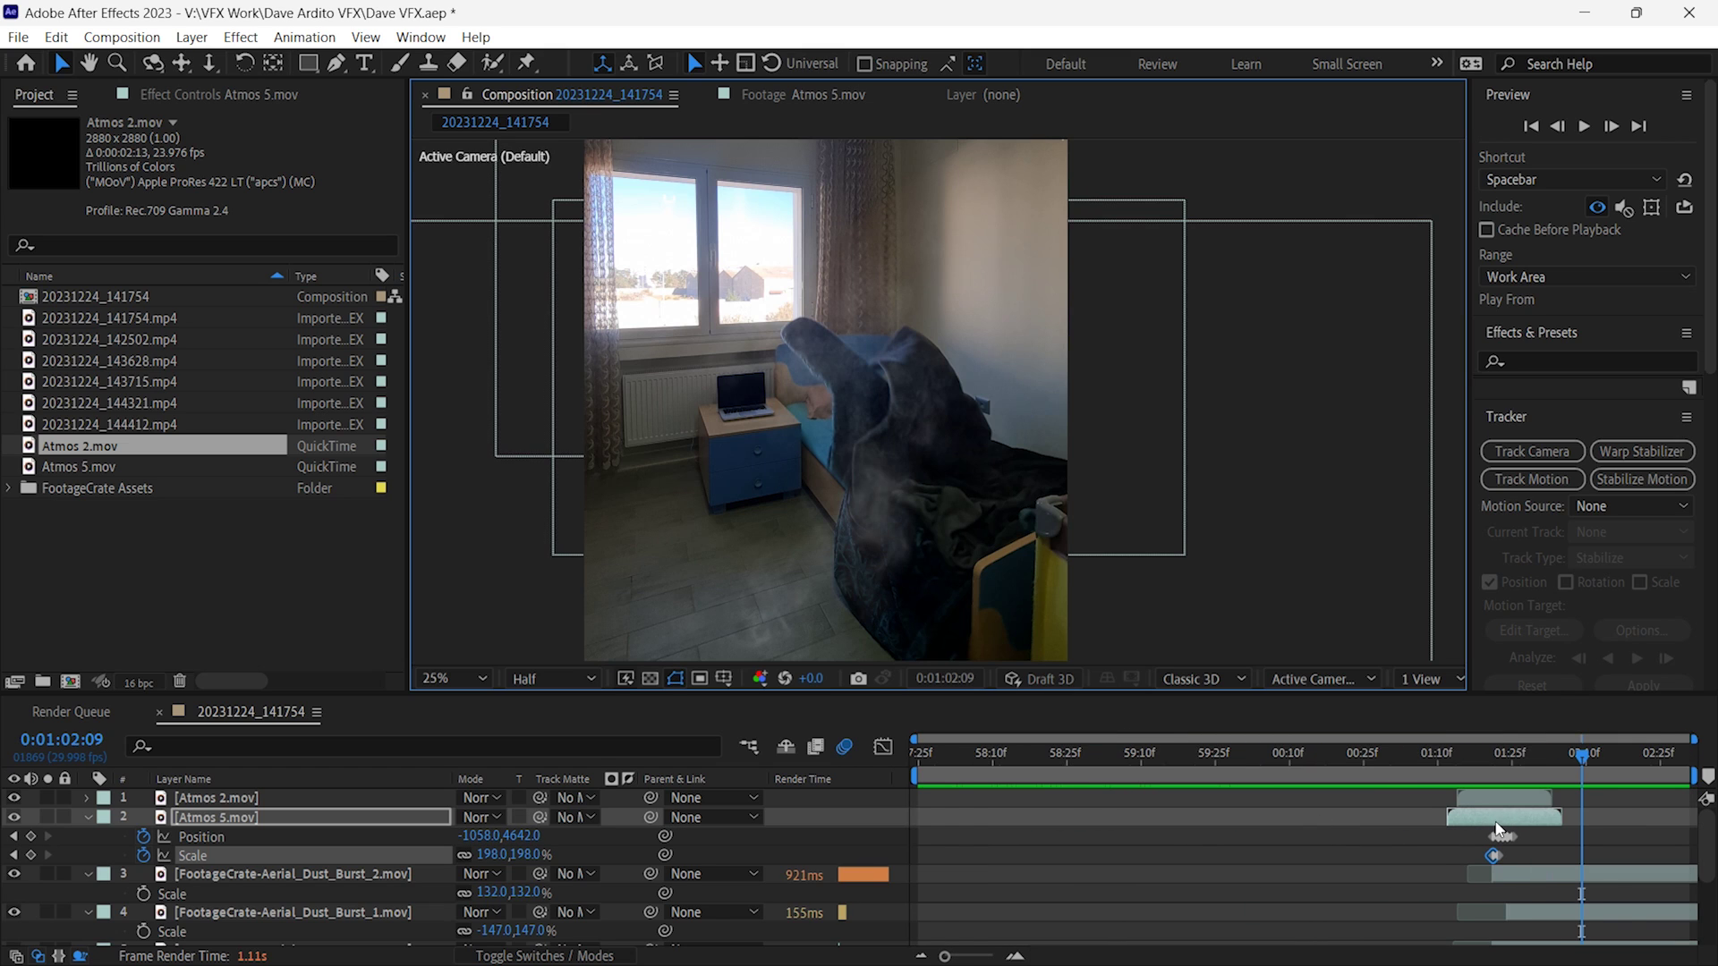
pyautogui.scroll(6, 1366, 819)
pyautogui.moveTo(1368, 820); pyautogui.dragTo(1328, 820)
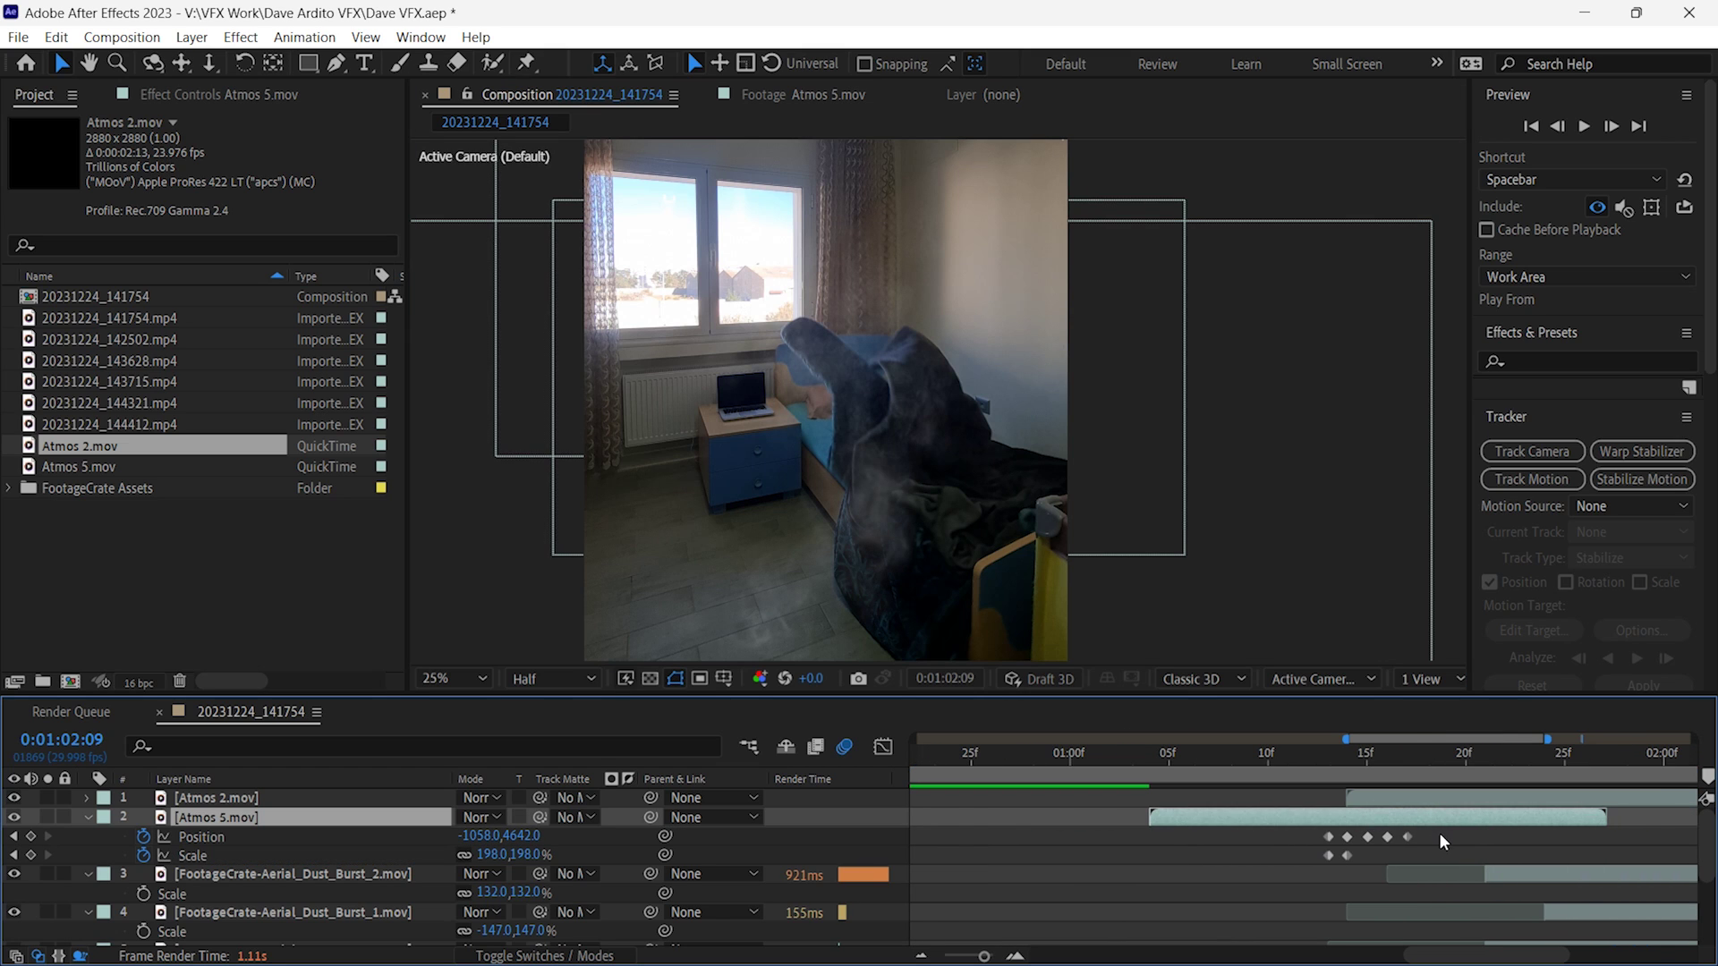
pyautogui.moveTo(1439, 830); pyautogui.dragTo(1497, 864)
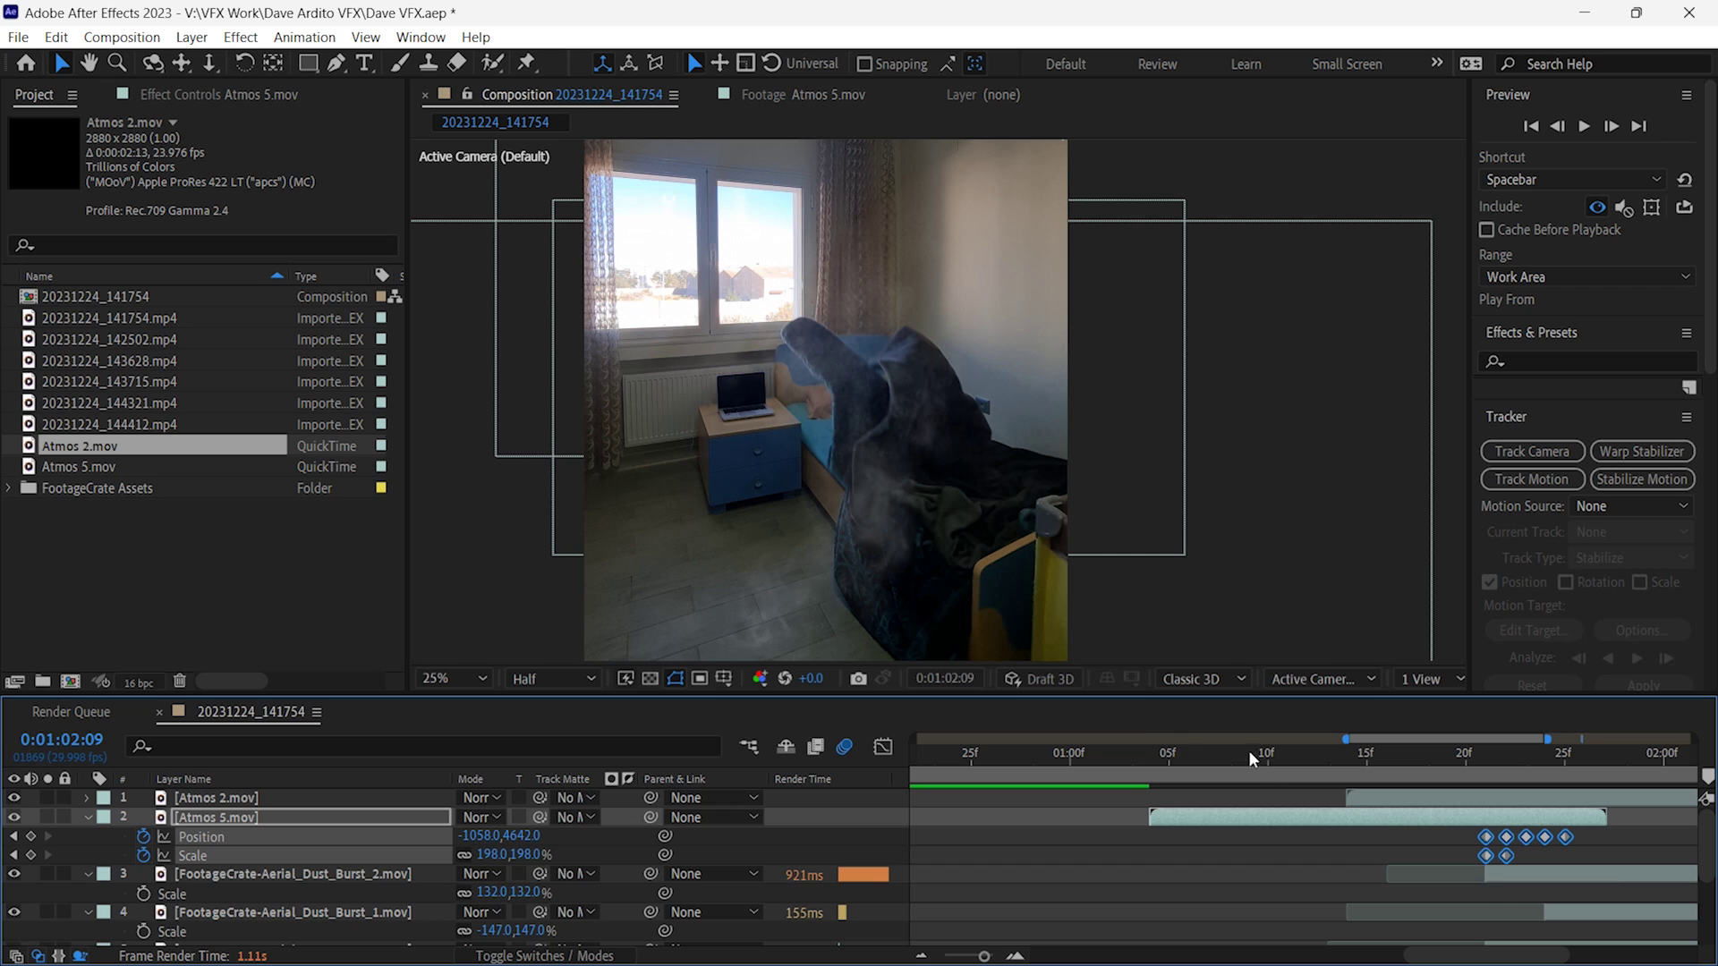
# - Enable motion blur on the Atmos 2.mov and Atmos 5.mov layers and preview from 0:01:01:03
pyautogui.click(1126, 752)
pyautogui.click(537, 955)
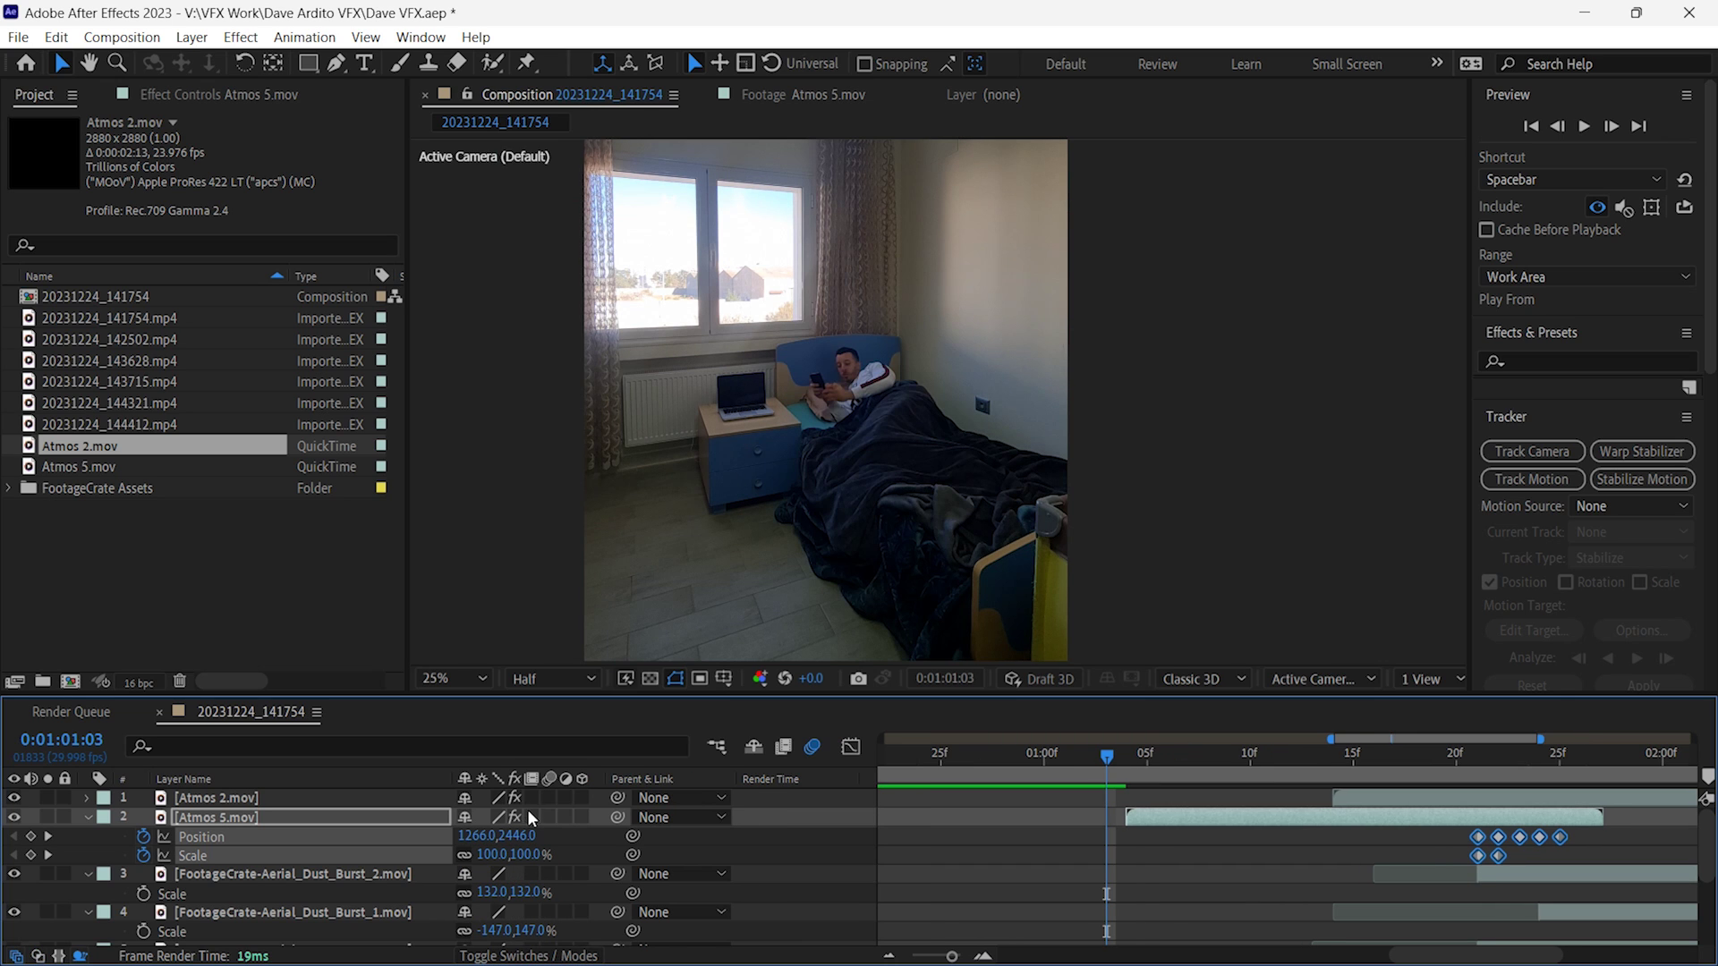
pyautogui.press('space')
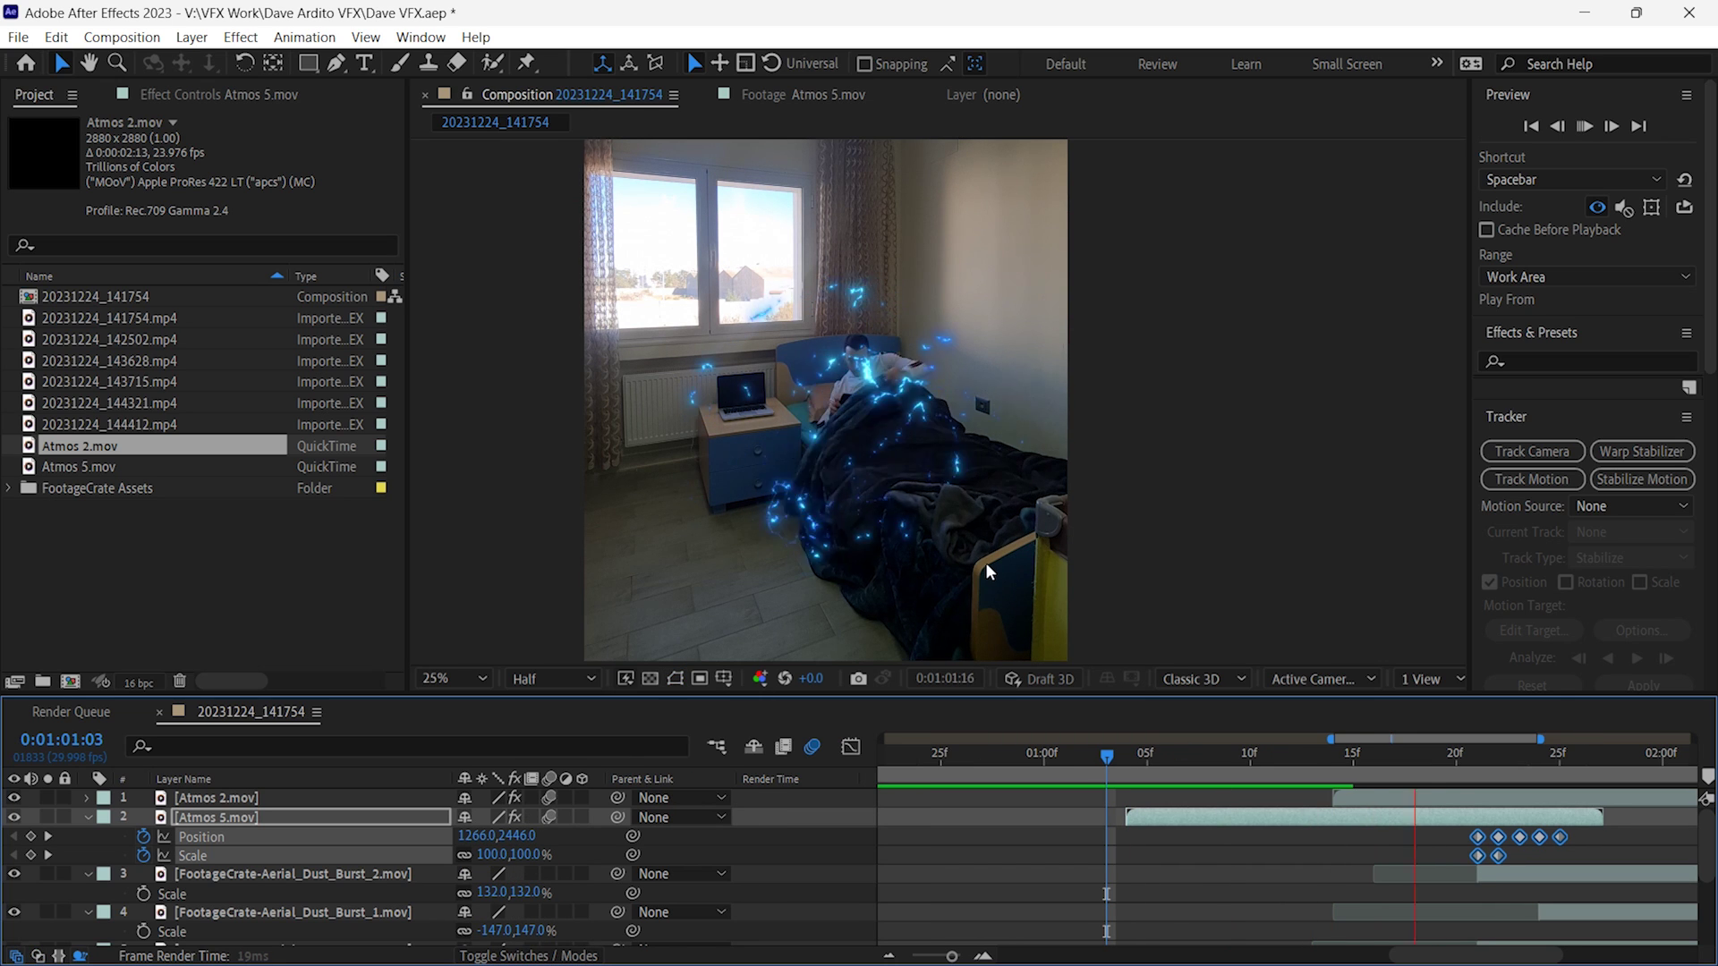
# - Add a 34% Scale keyframe to Atmos 5.mov at about 0:01:01:17 so the glow grows from small, and preview it
pyautogui.moveTo(1414, 744); pyautogui.dragTo(1335, 776)
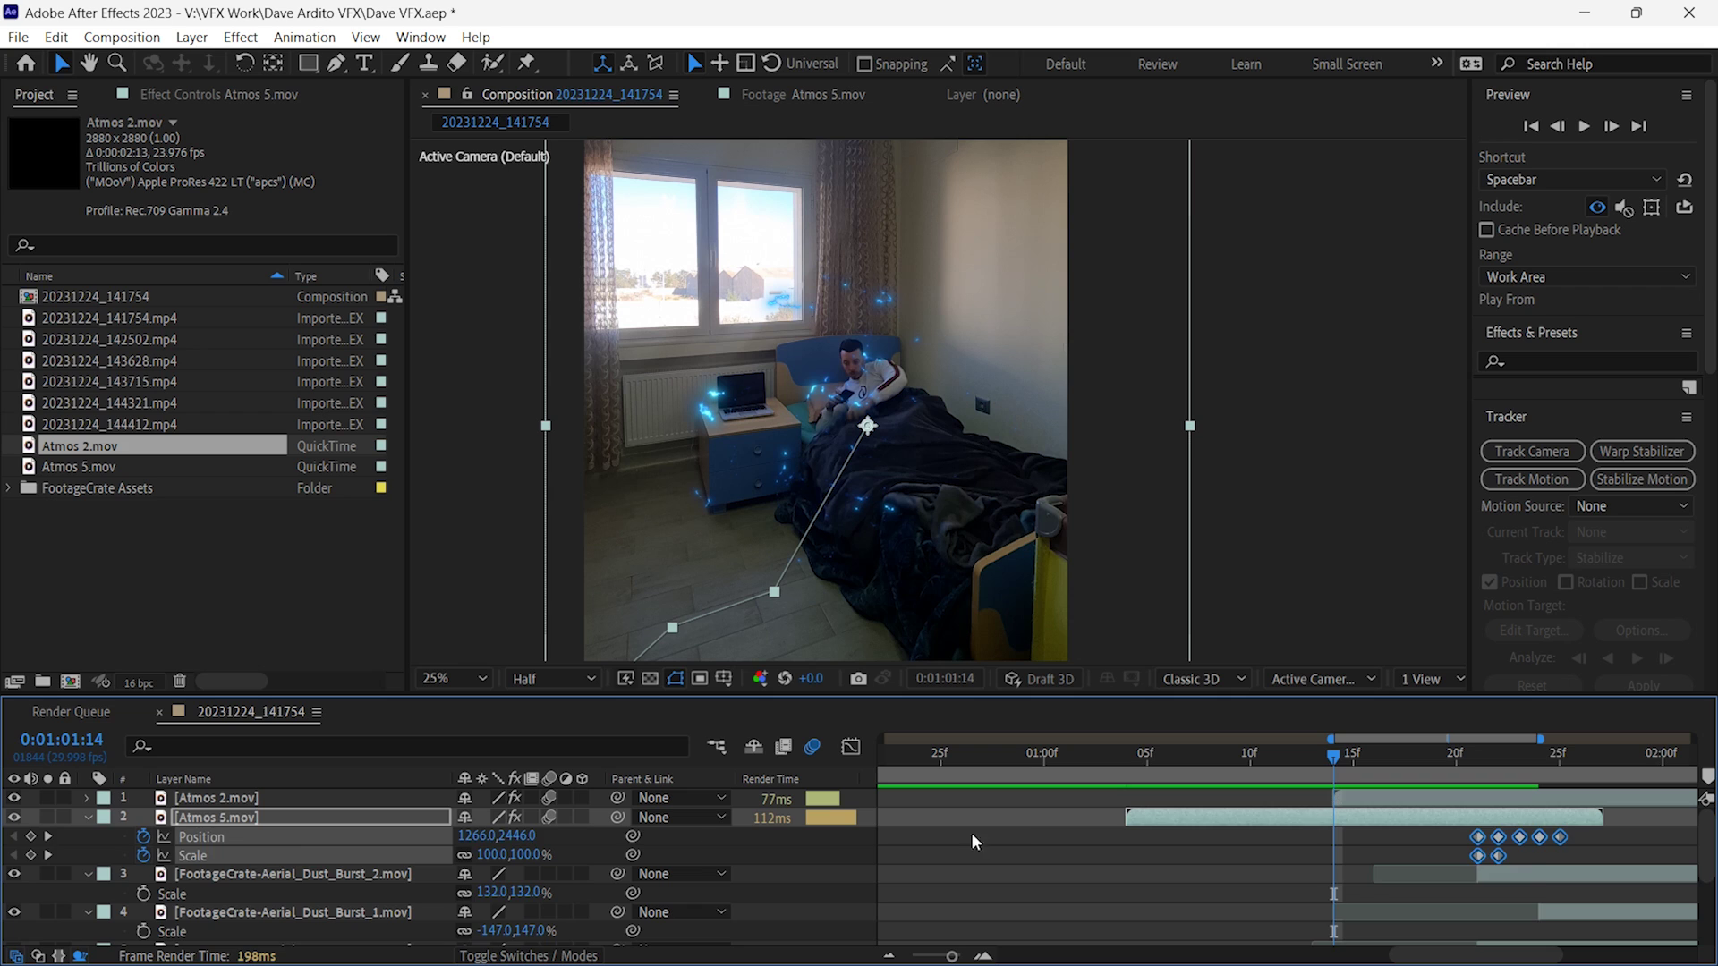
pyautogui.press('s')
pyautogui.moveTo(491, 835); pyautogui.dragTo(419, 836)
pyautogui.moveTo(1333, 837); pyautogui.dragTo(1397, 845)
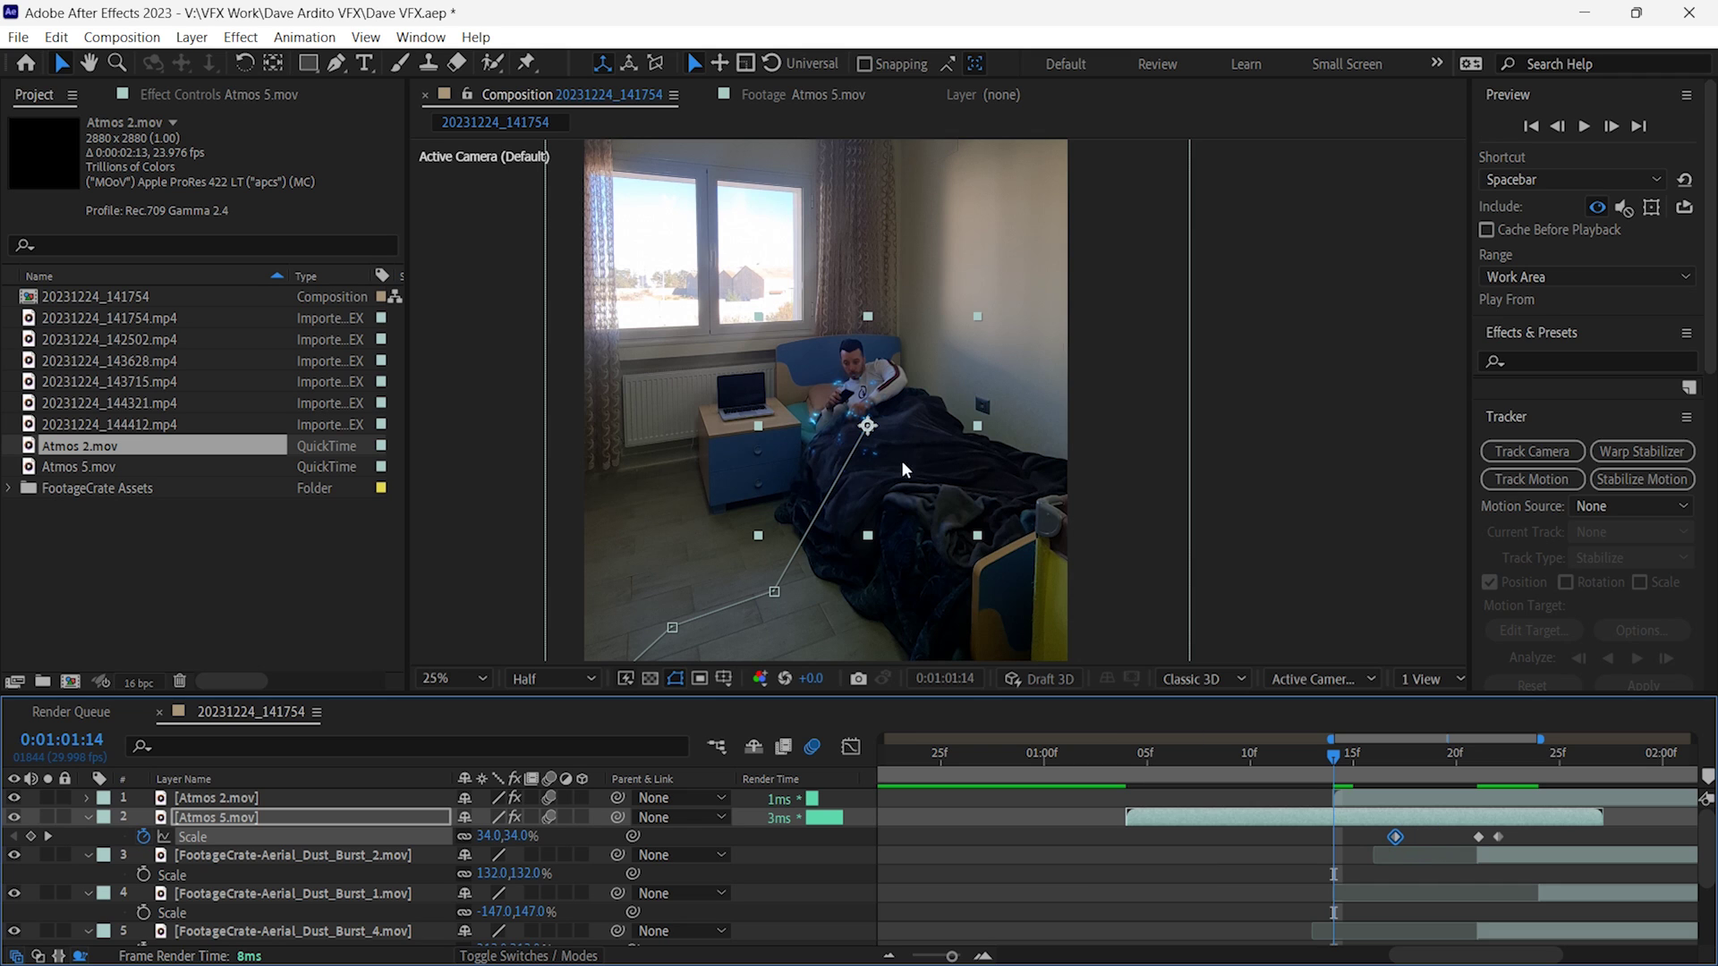
pyautogui.click(1235, 644)
pyautogui.click(1141, 762)
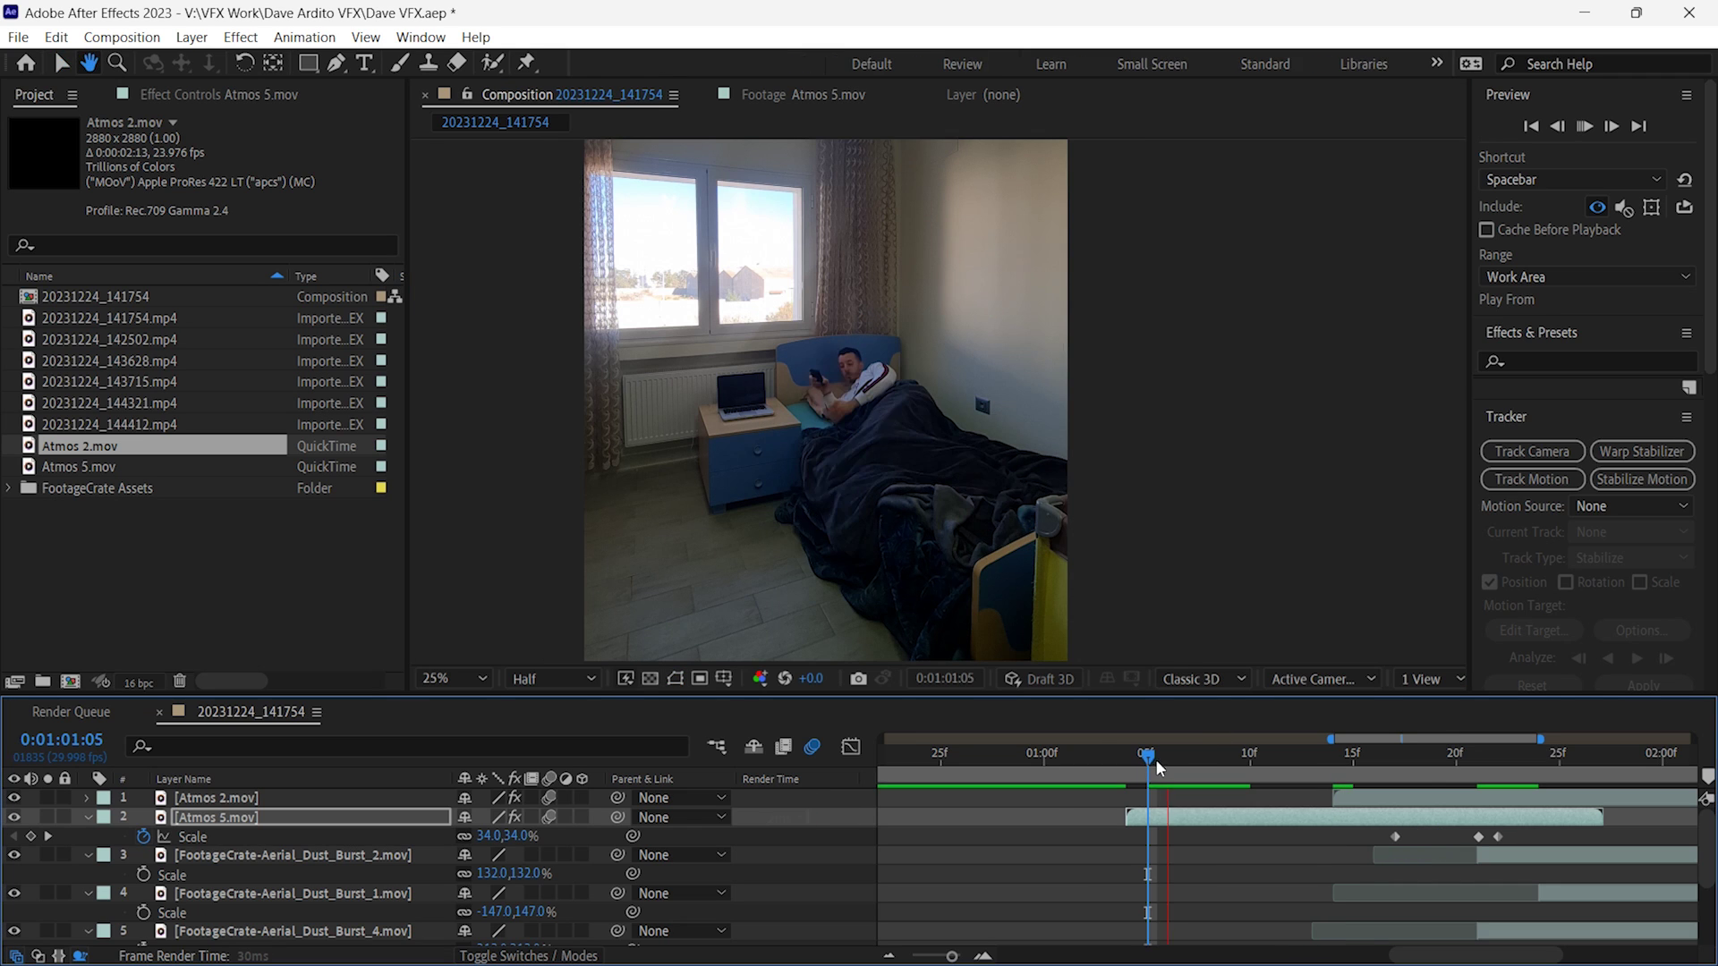
# - Remove the Position and Scale keyframes from the Atmos 2.mov layer
pyautogui.click(1351, 763)
pyautogui.click(1366, 796)
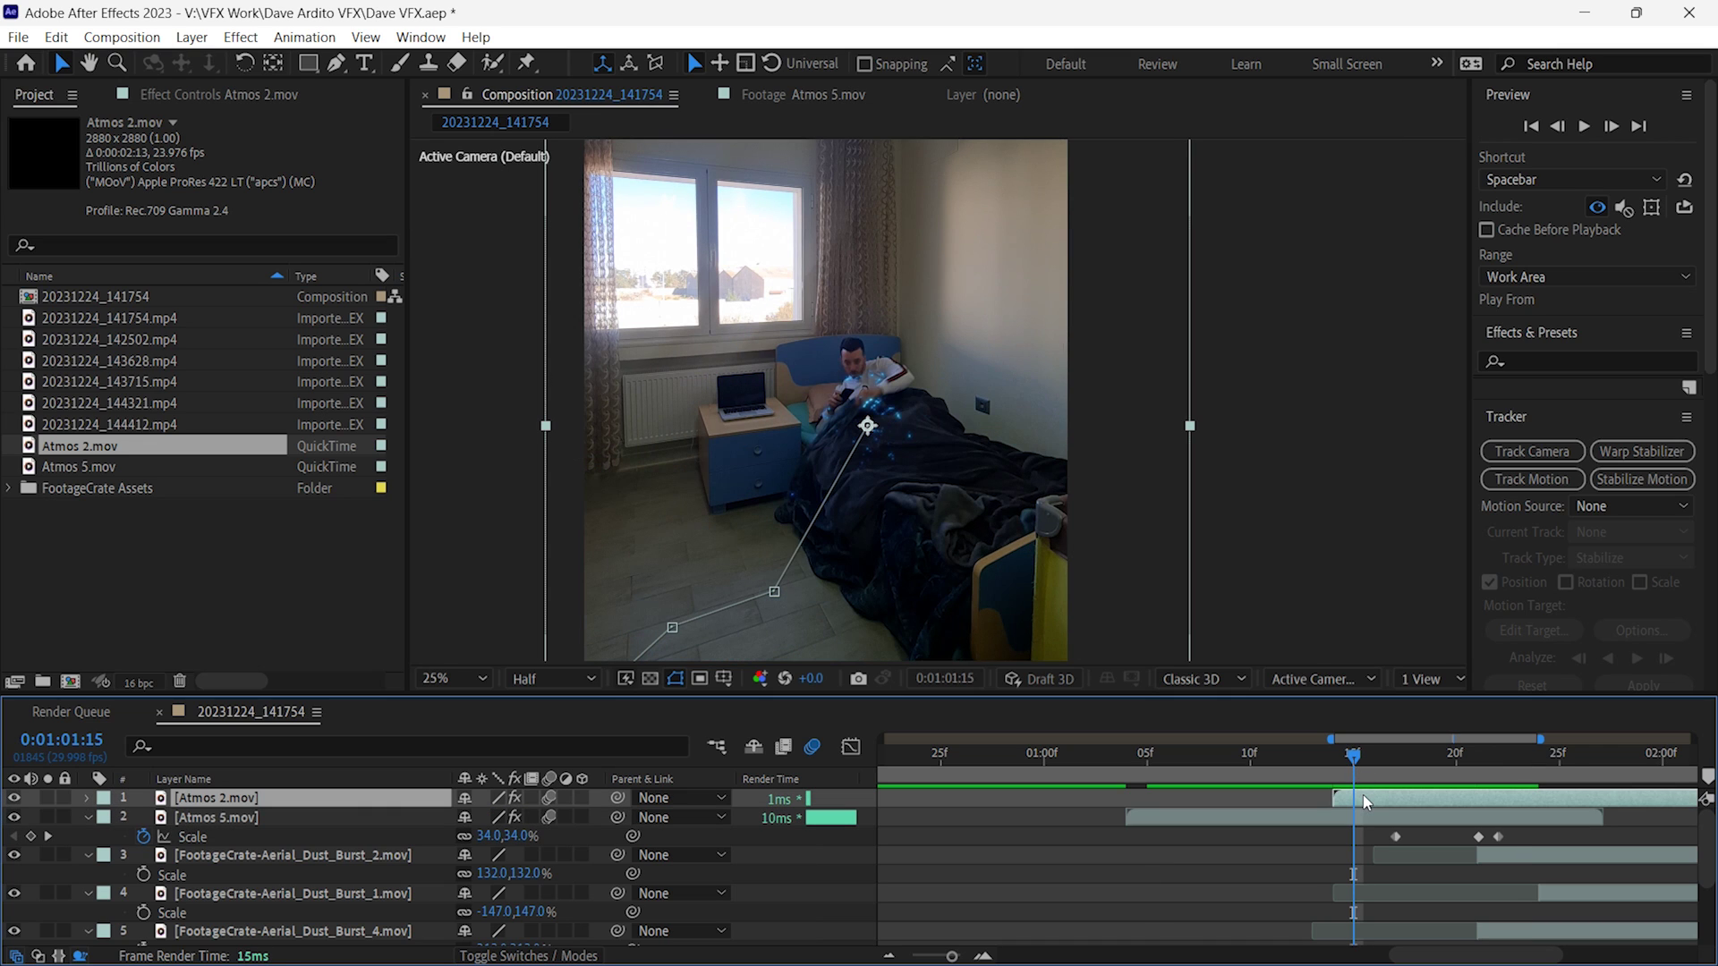
pyautogui.press('u')
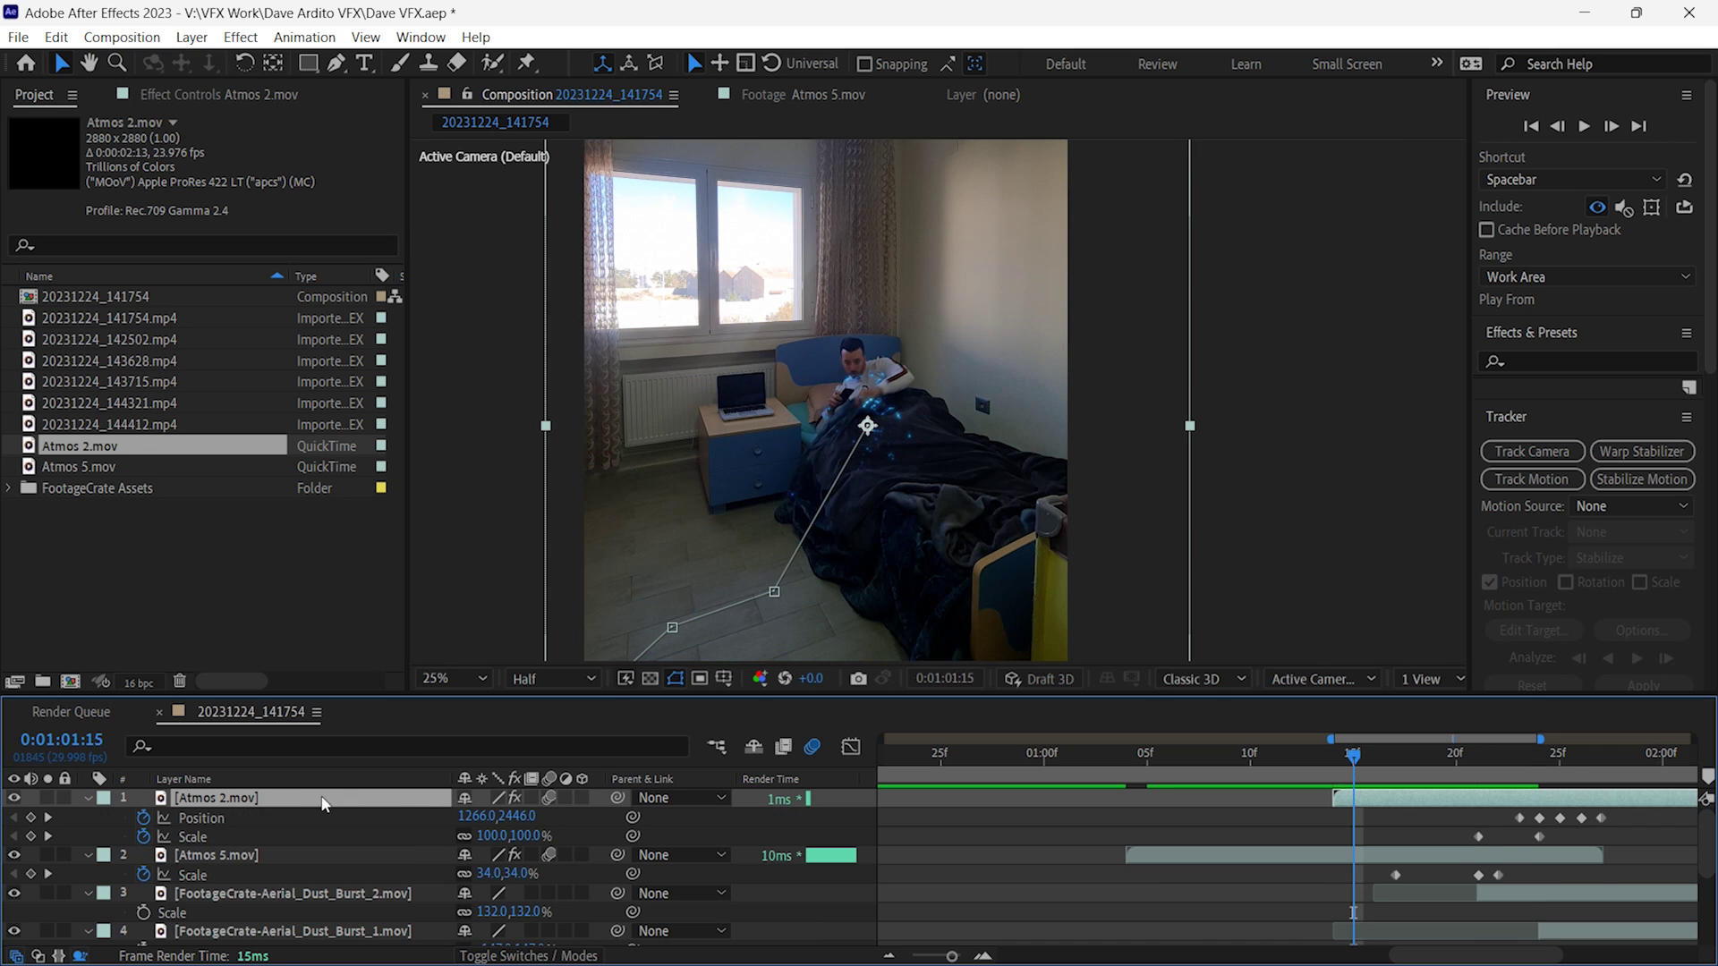
pyautogui.click(144, 817)
pyautogui.press('u')
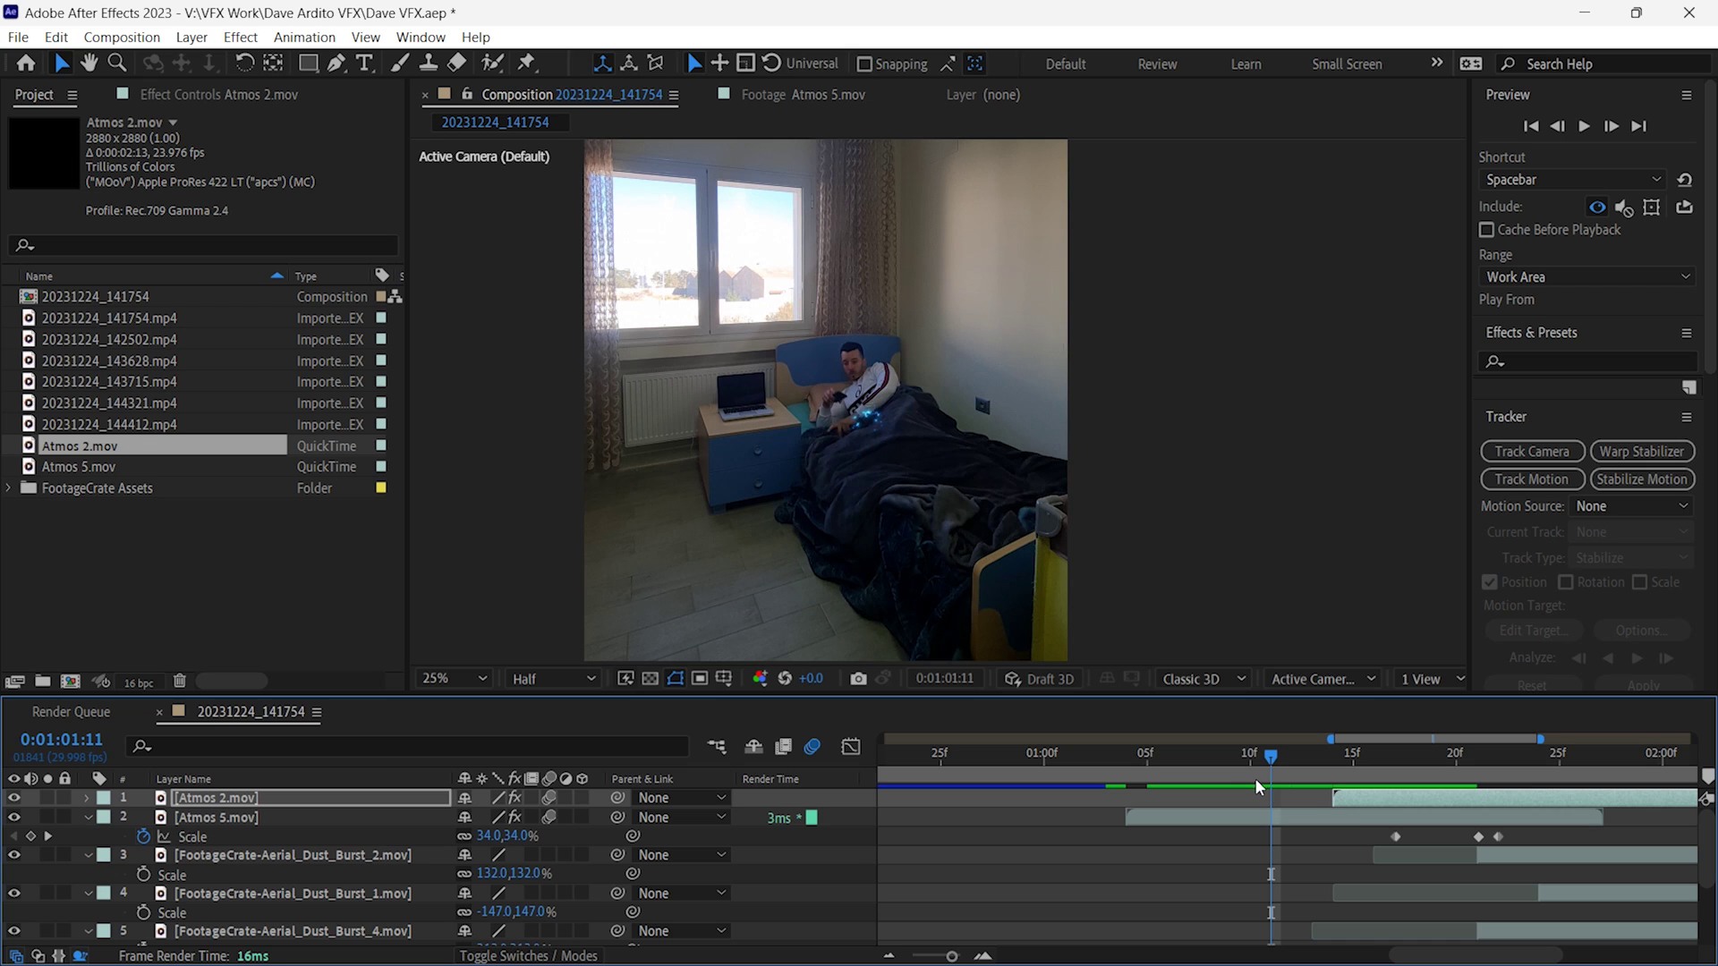
# - Play back the leap several times to check the timing and placement of both glow layers
pyautogui.click(1272, 762)
pyautogui.press('space')
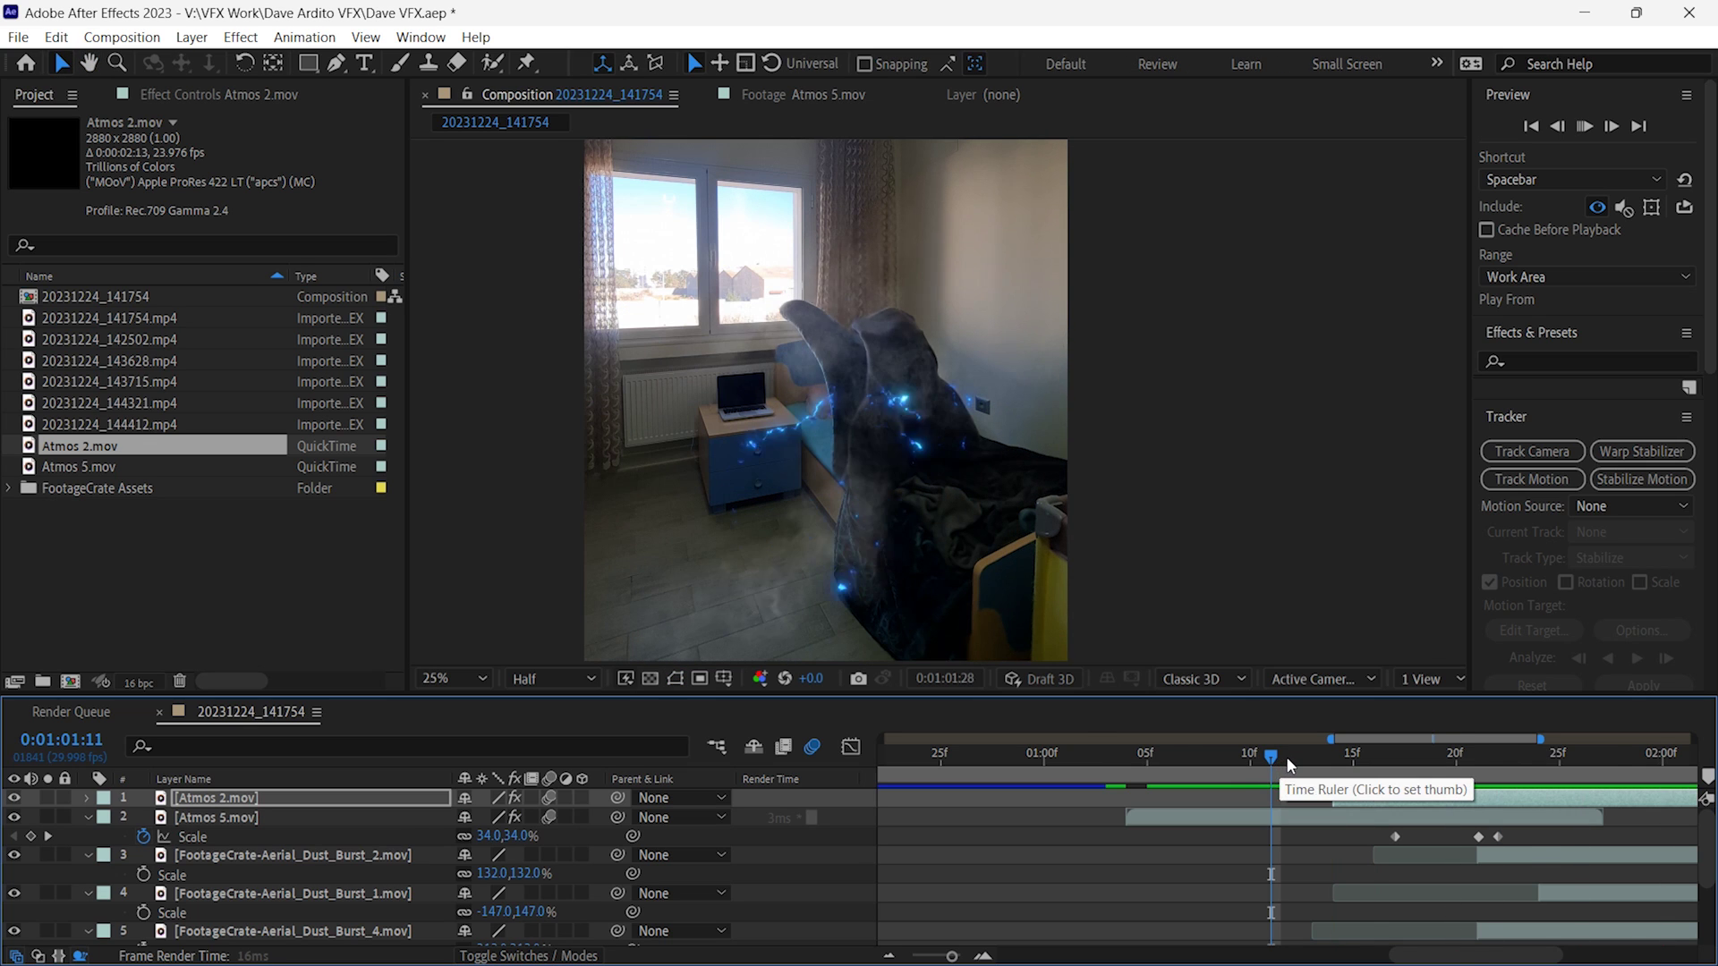
pyautogui.press('space')
pyautogui.press('-')
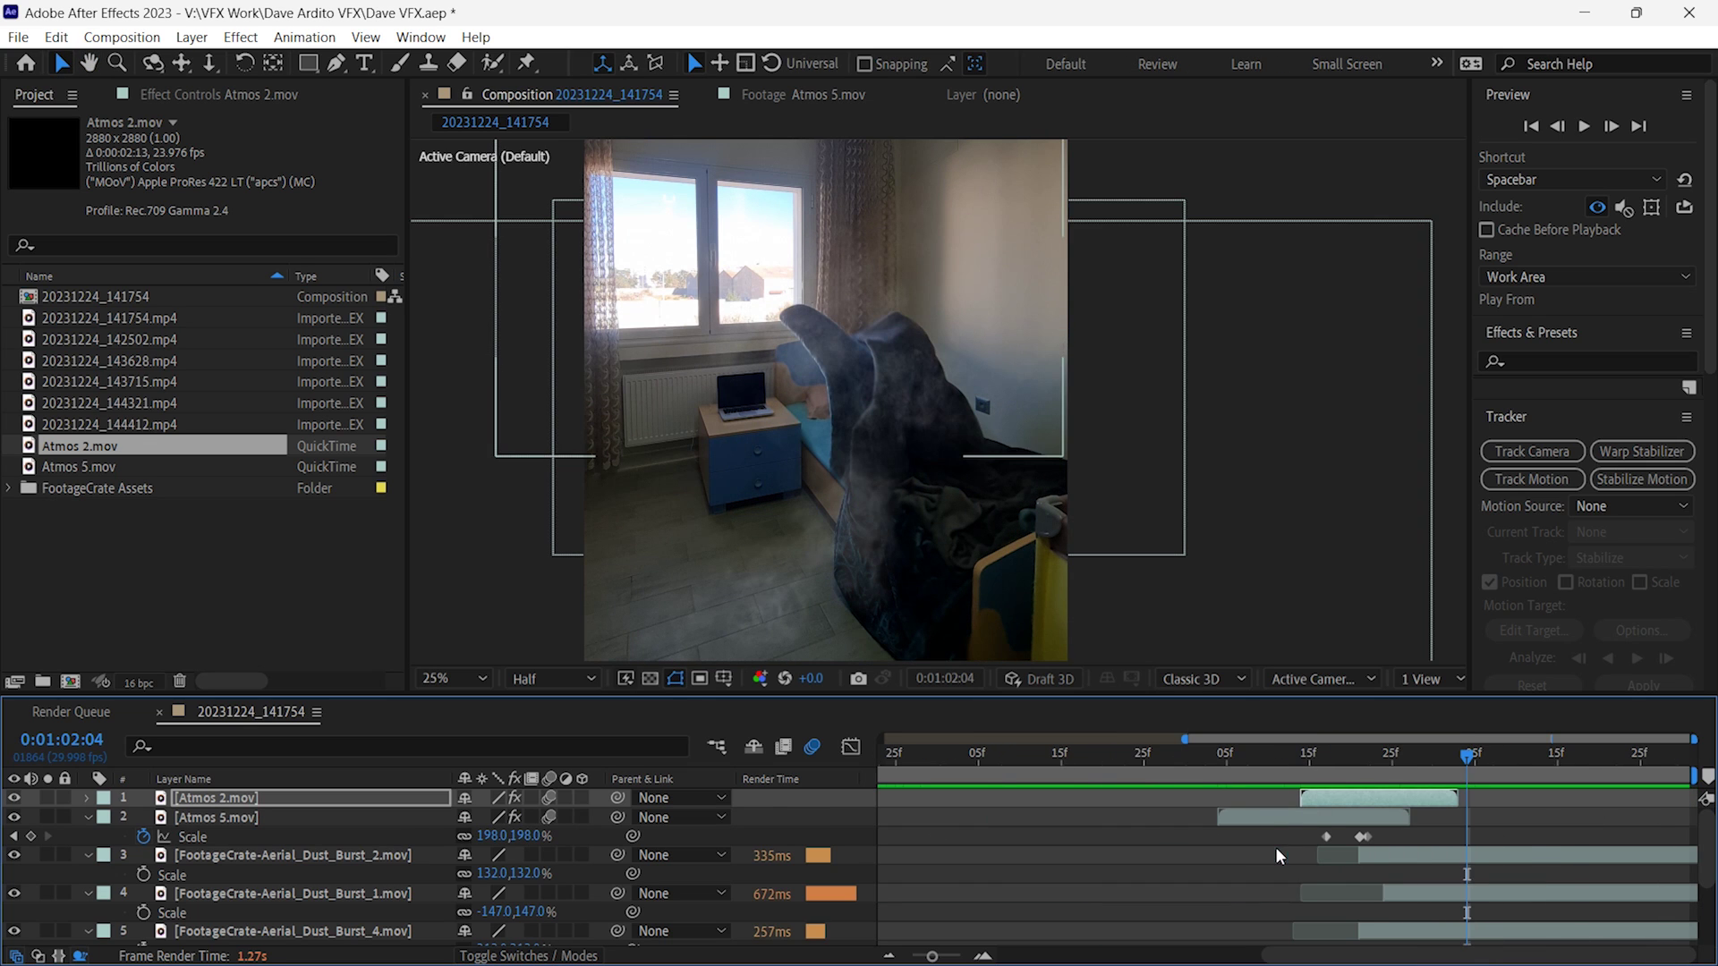
pyautogui.click(1237, 765)
pyautogui.press('space')
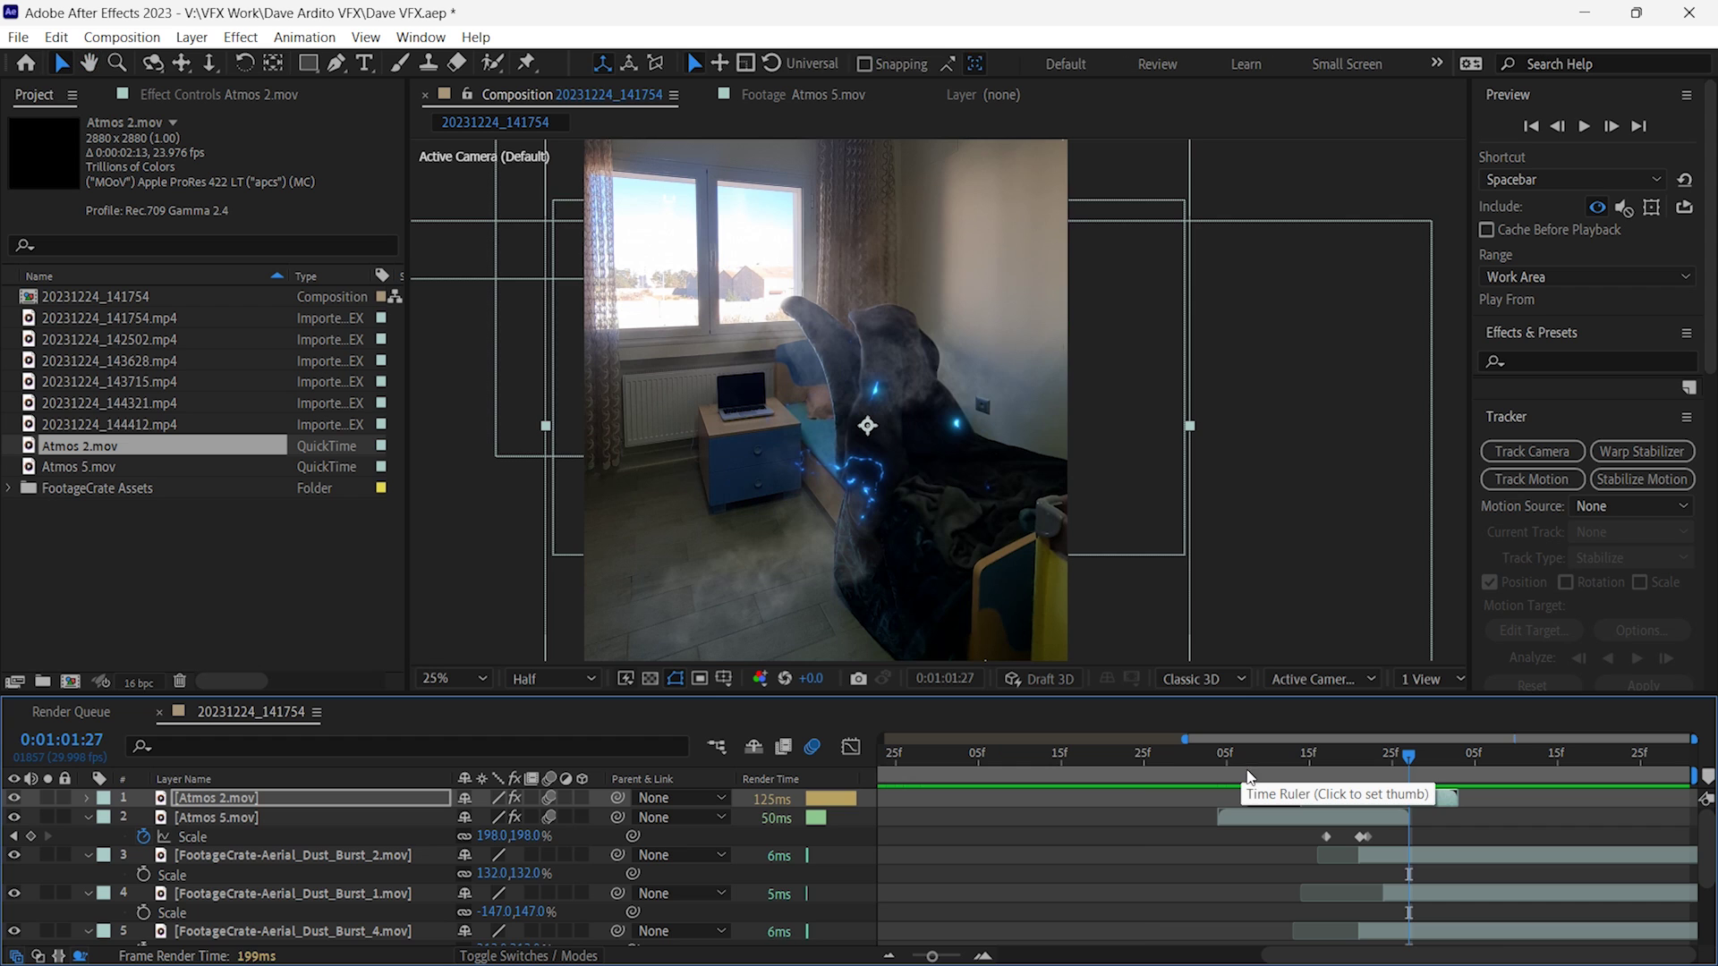
pyautogui.click(1145, 759)
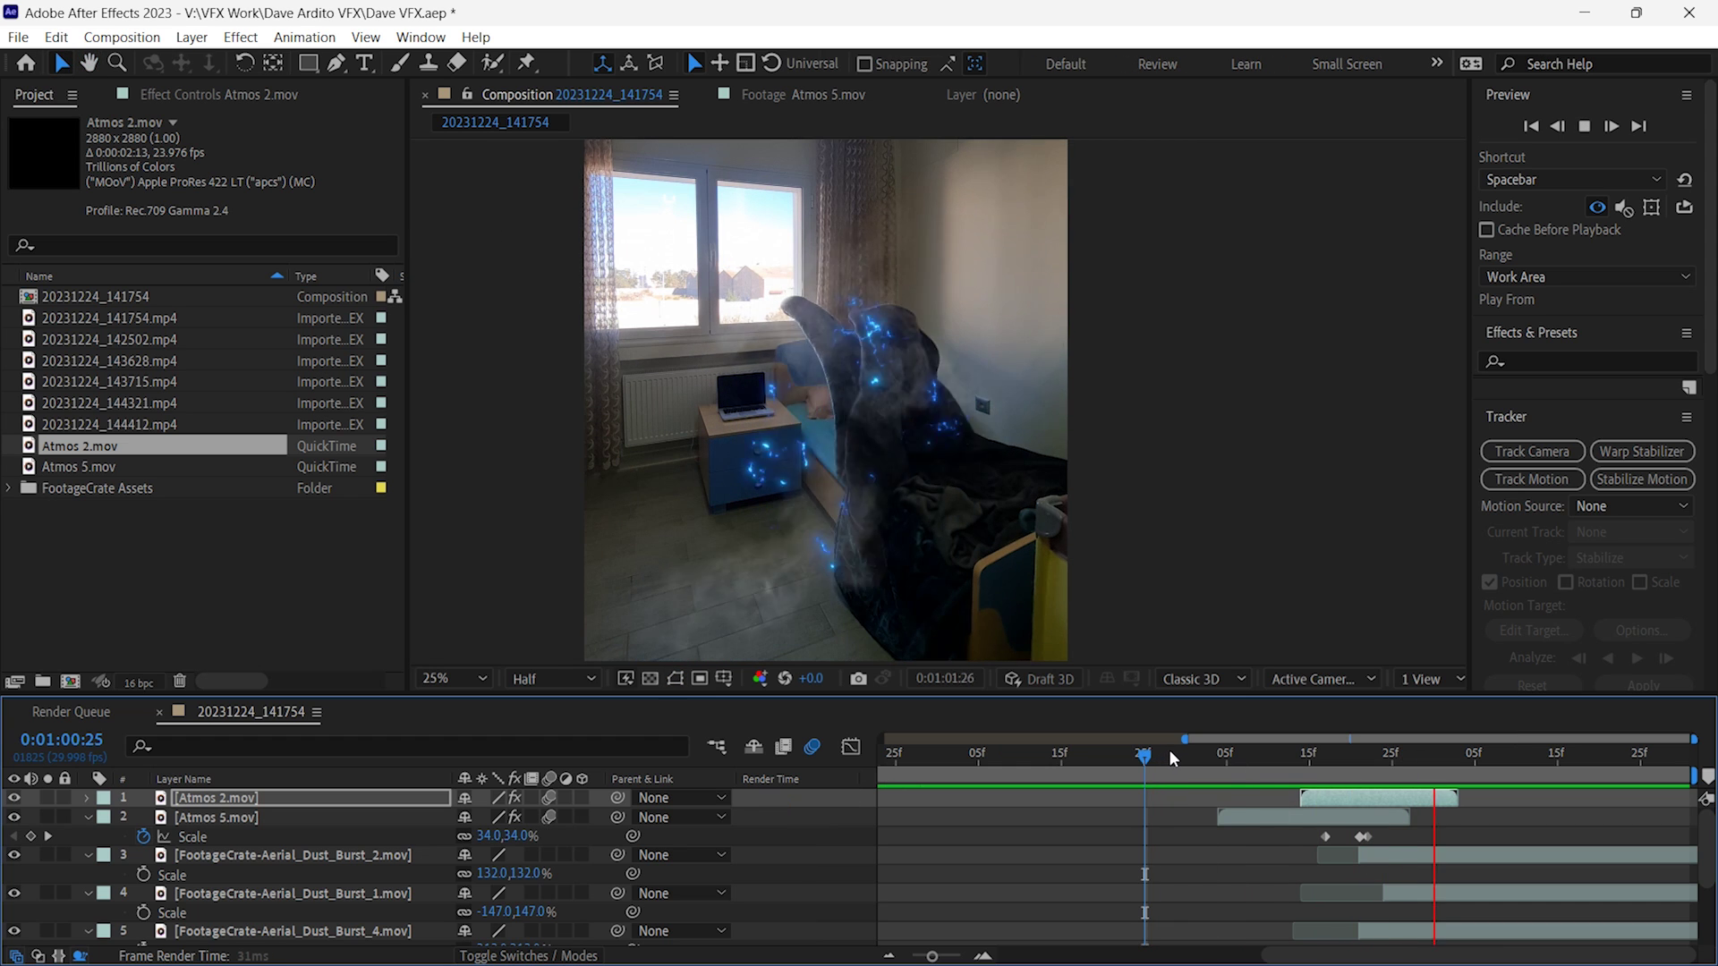
# - At 0:01:01:24, move the Atmos 2.mov glow slightly up and right over the raised blanket
pyautogui.moveTo(1238, 763); pyautogui.dragTo(1376, 779)
pyautogui.press('pagedown')
pyautogui.press('pagedown')
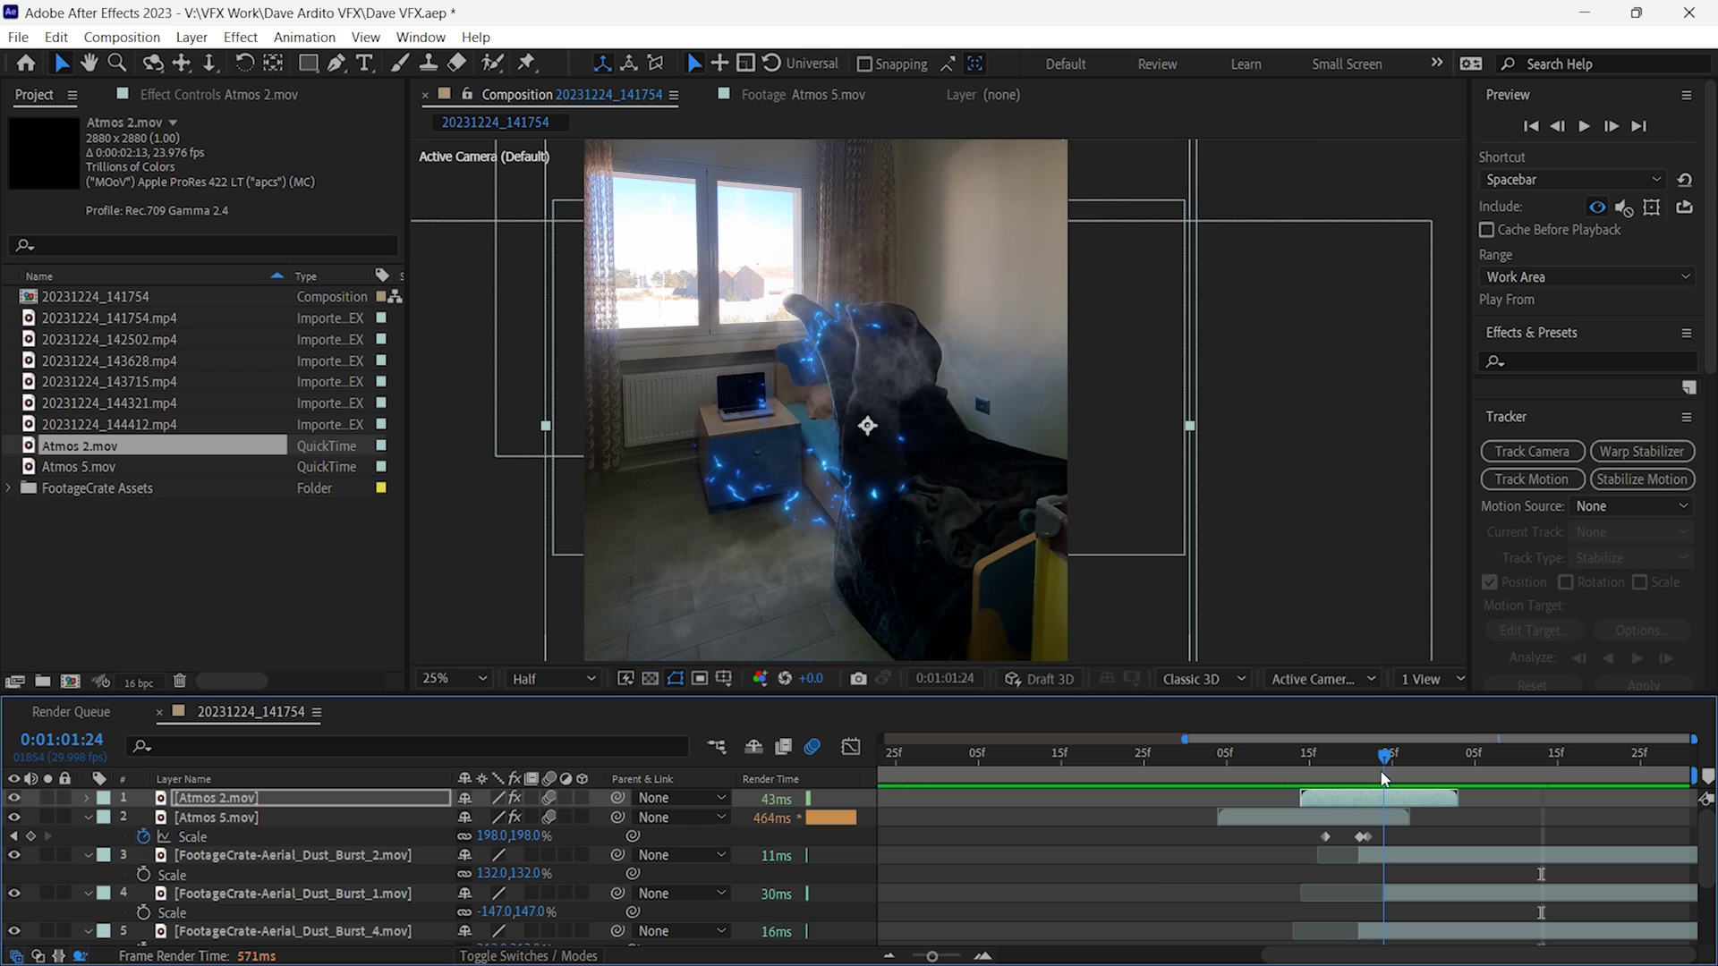
pyautogui.moveTo(853, 486); pyautogui.dragTo(879, 454)
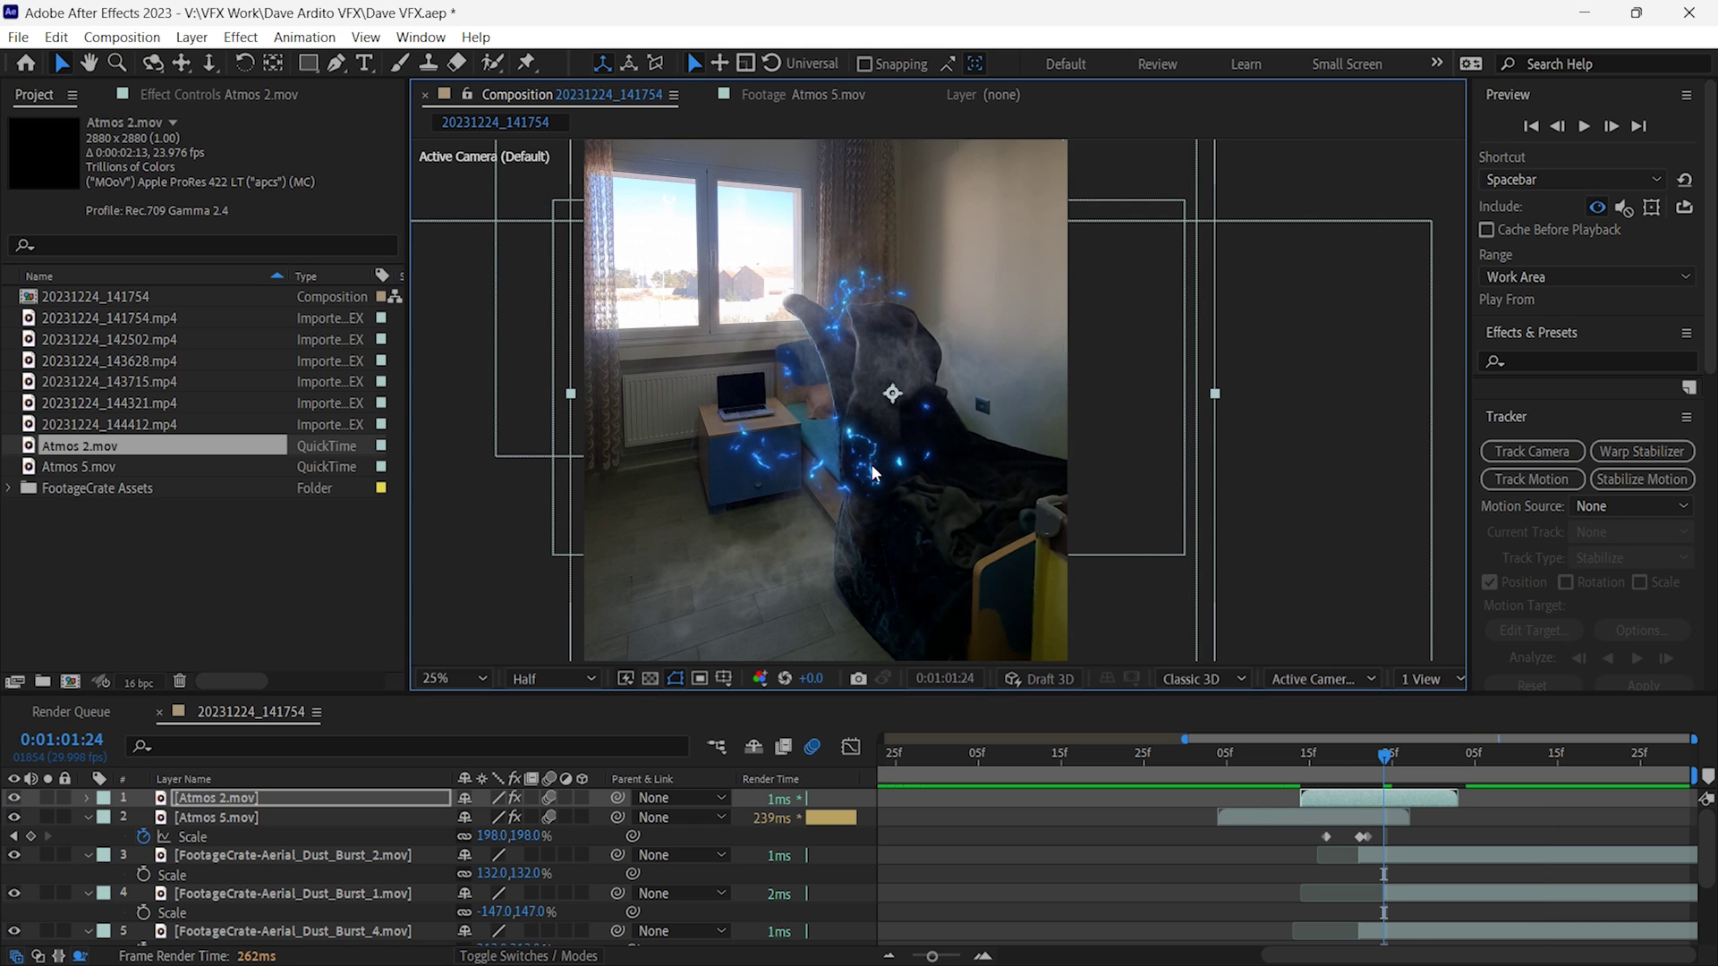
# - Collapse the layer properties and pre-compose all layers of the composition together
pyautogui.click(1261, 761)
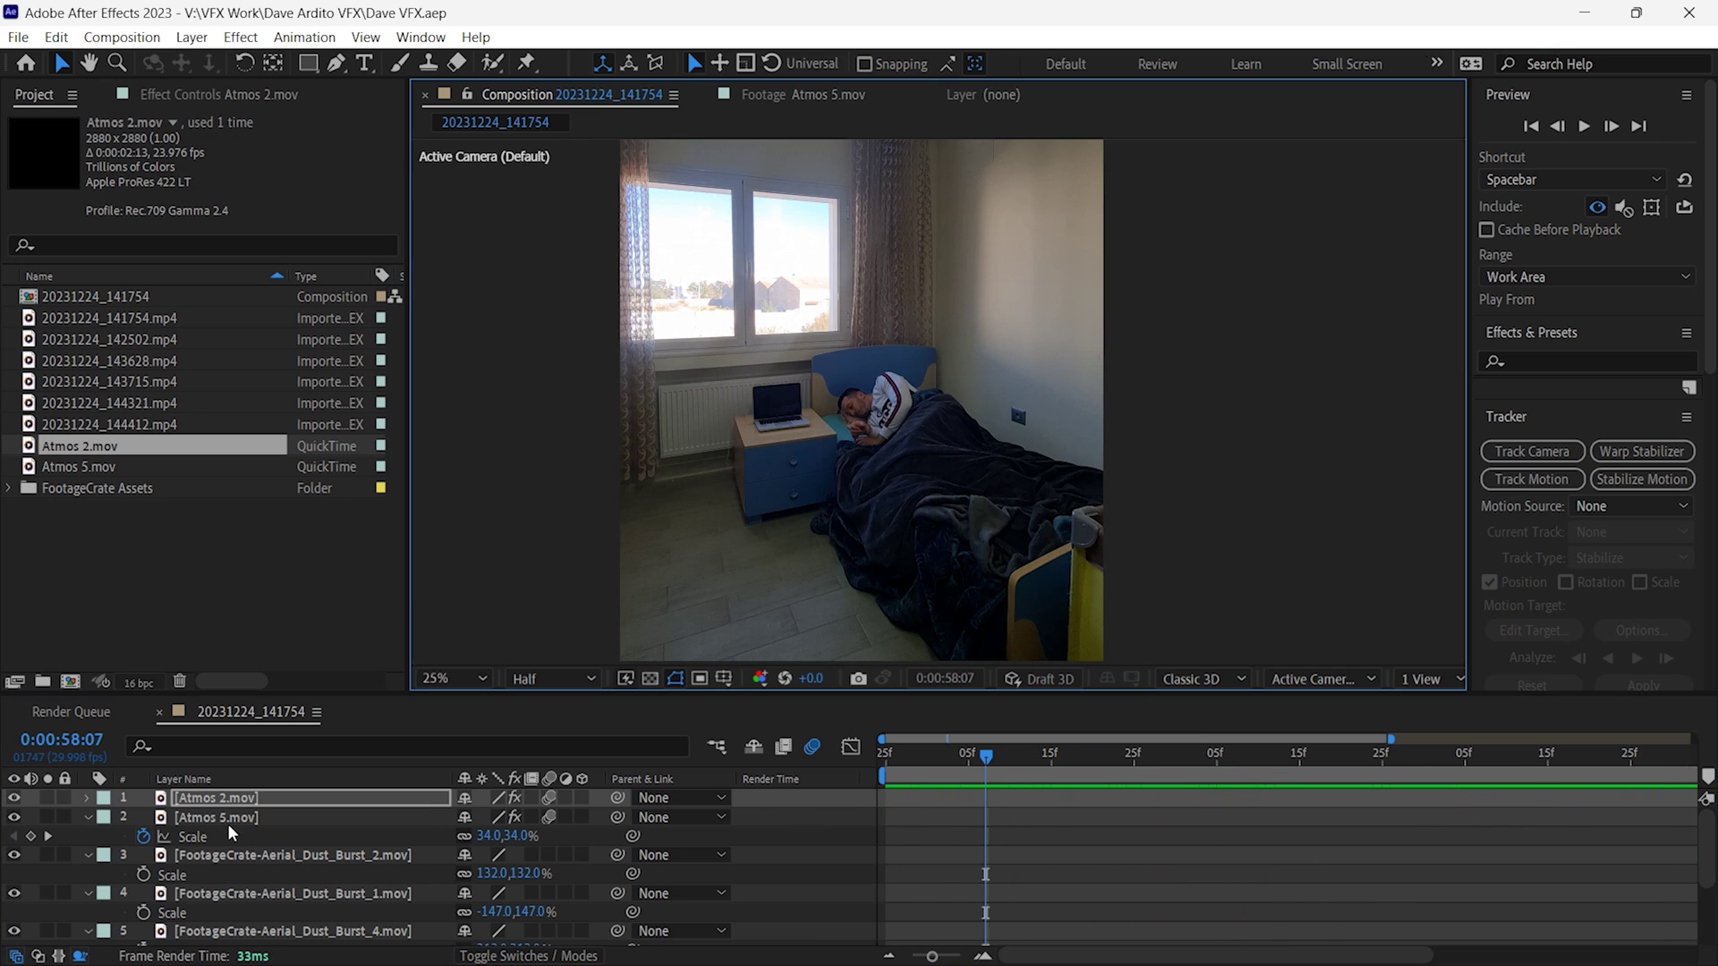
pyautogui.hotkey('ctrl', 'a')
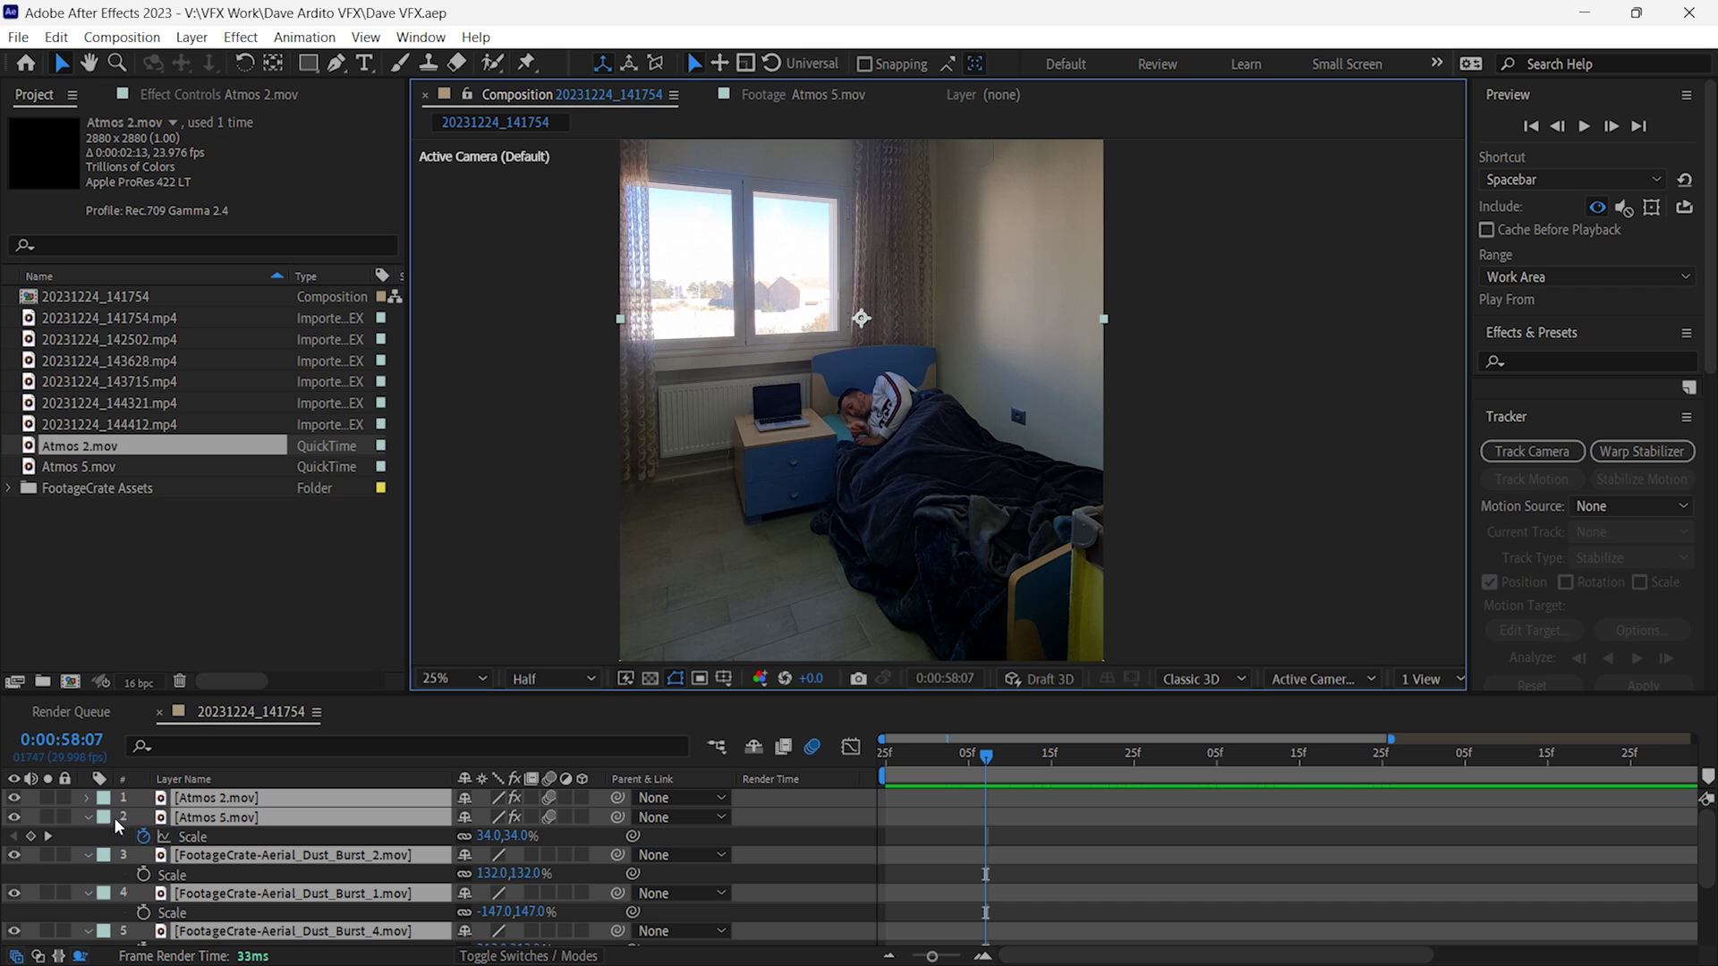
pyautogui.click(91, 815)
pyautogui.click(1185, 529)
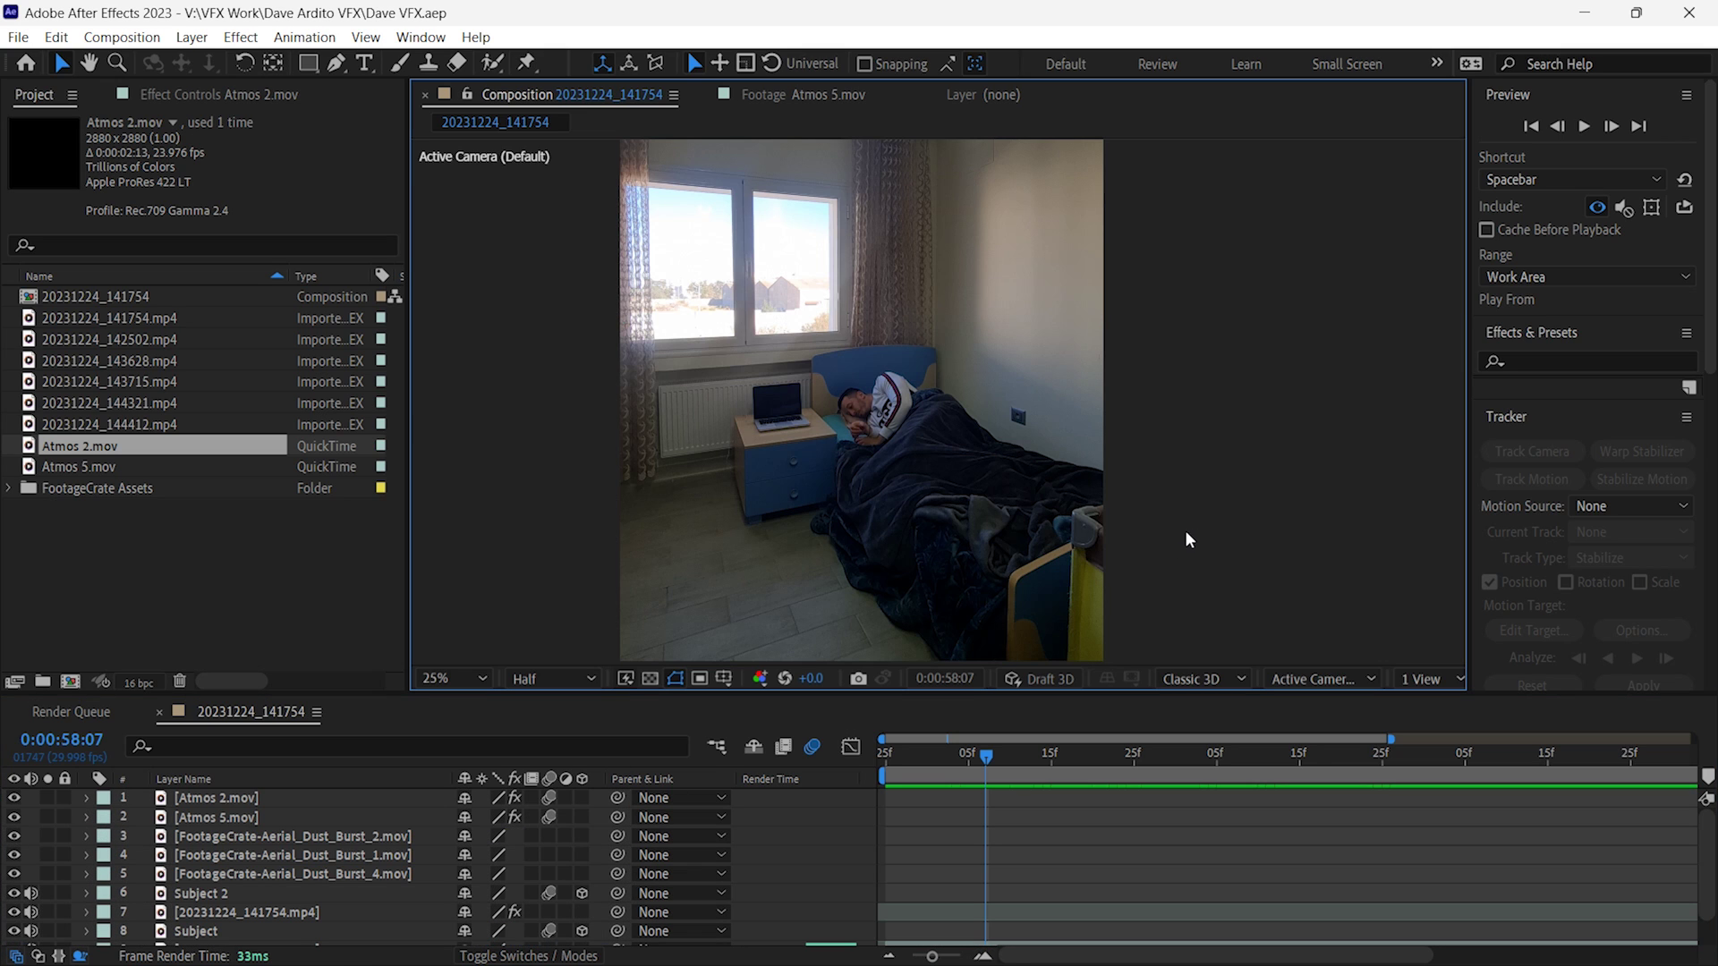
pyautogui.scroll(-1, 937, 315)
pyautogui.hotkey('ctrl', 'a')
pyautogui.rightClick(356, 864)
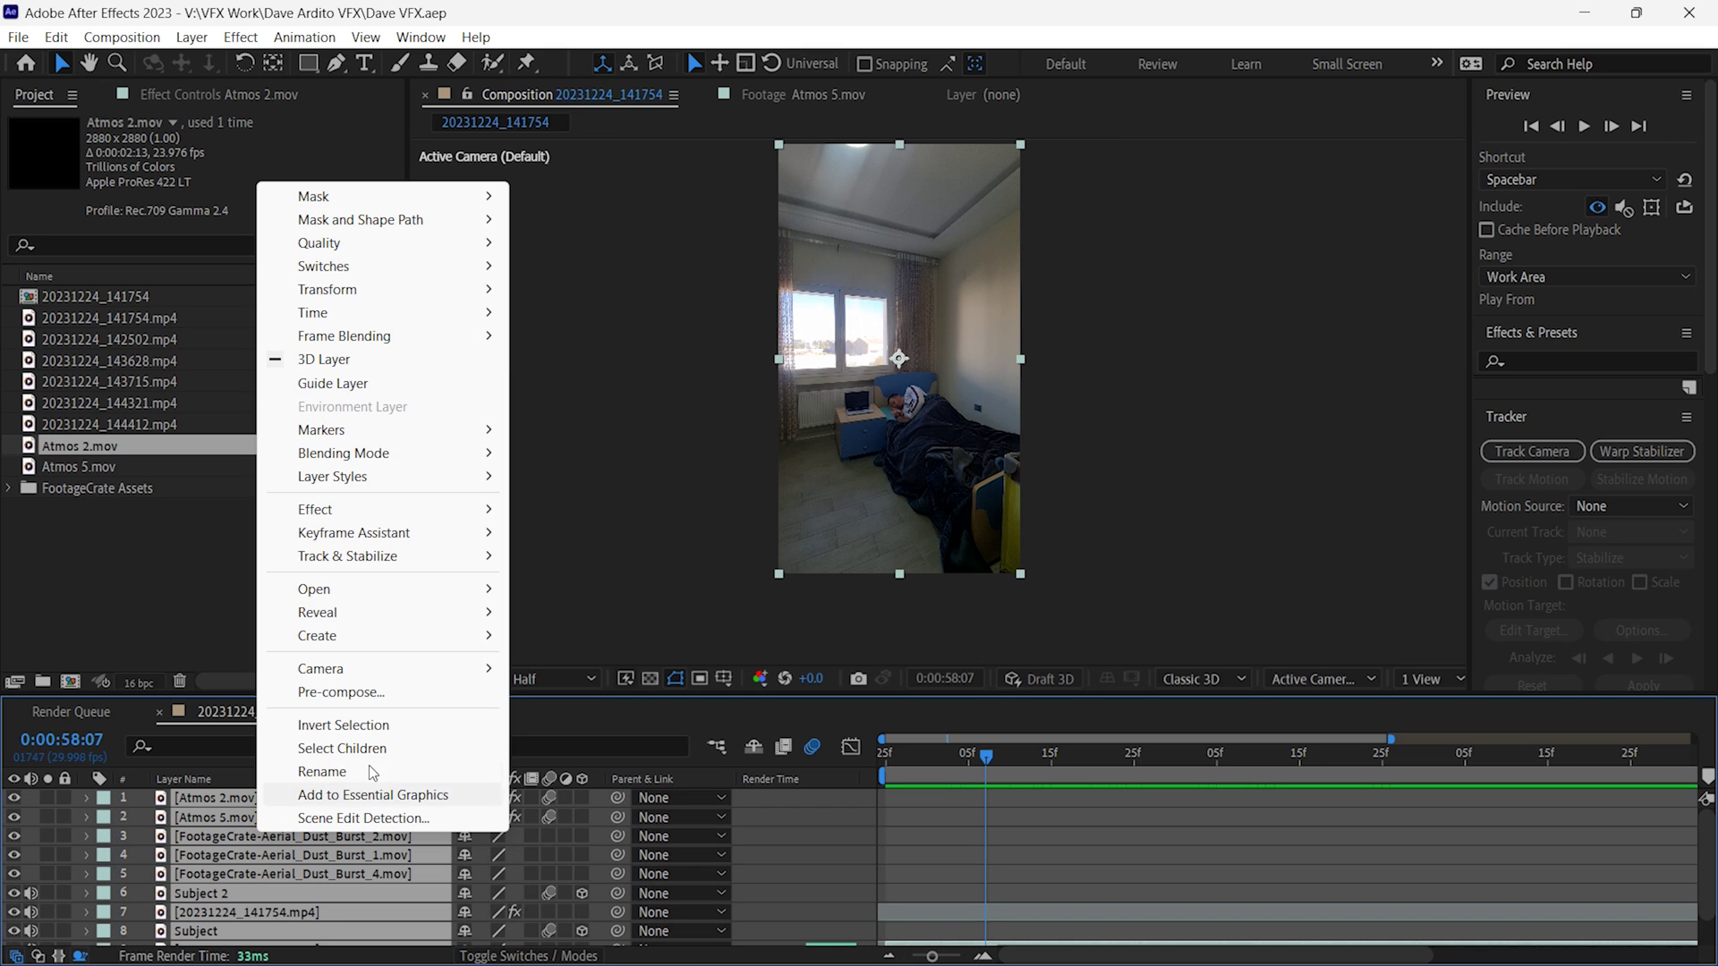
pyautogui.click(421, 693)
pyautogui.click(890, 635)
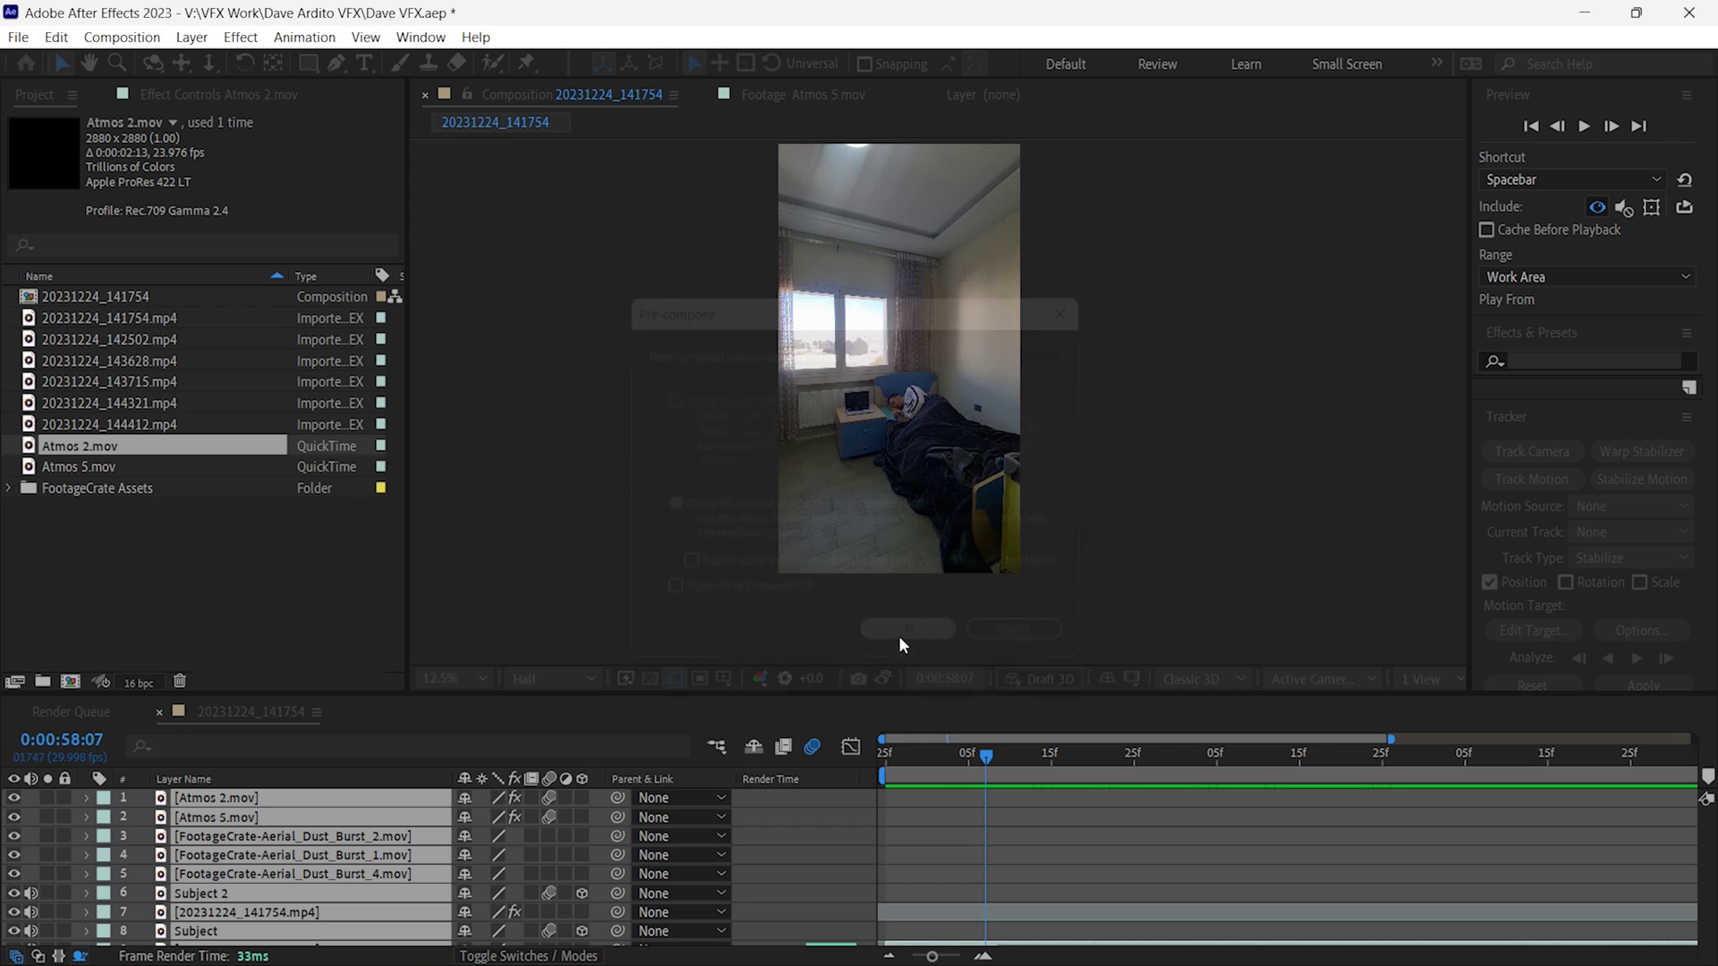
pyautogui.scroll(1, 855, 560)
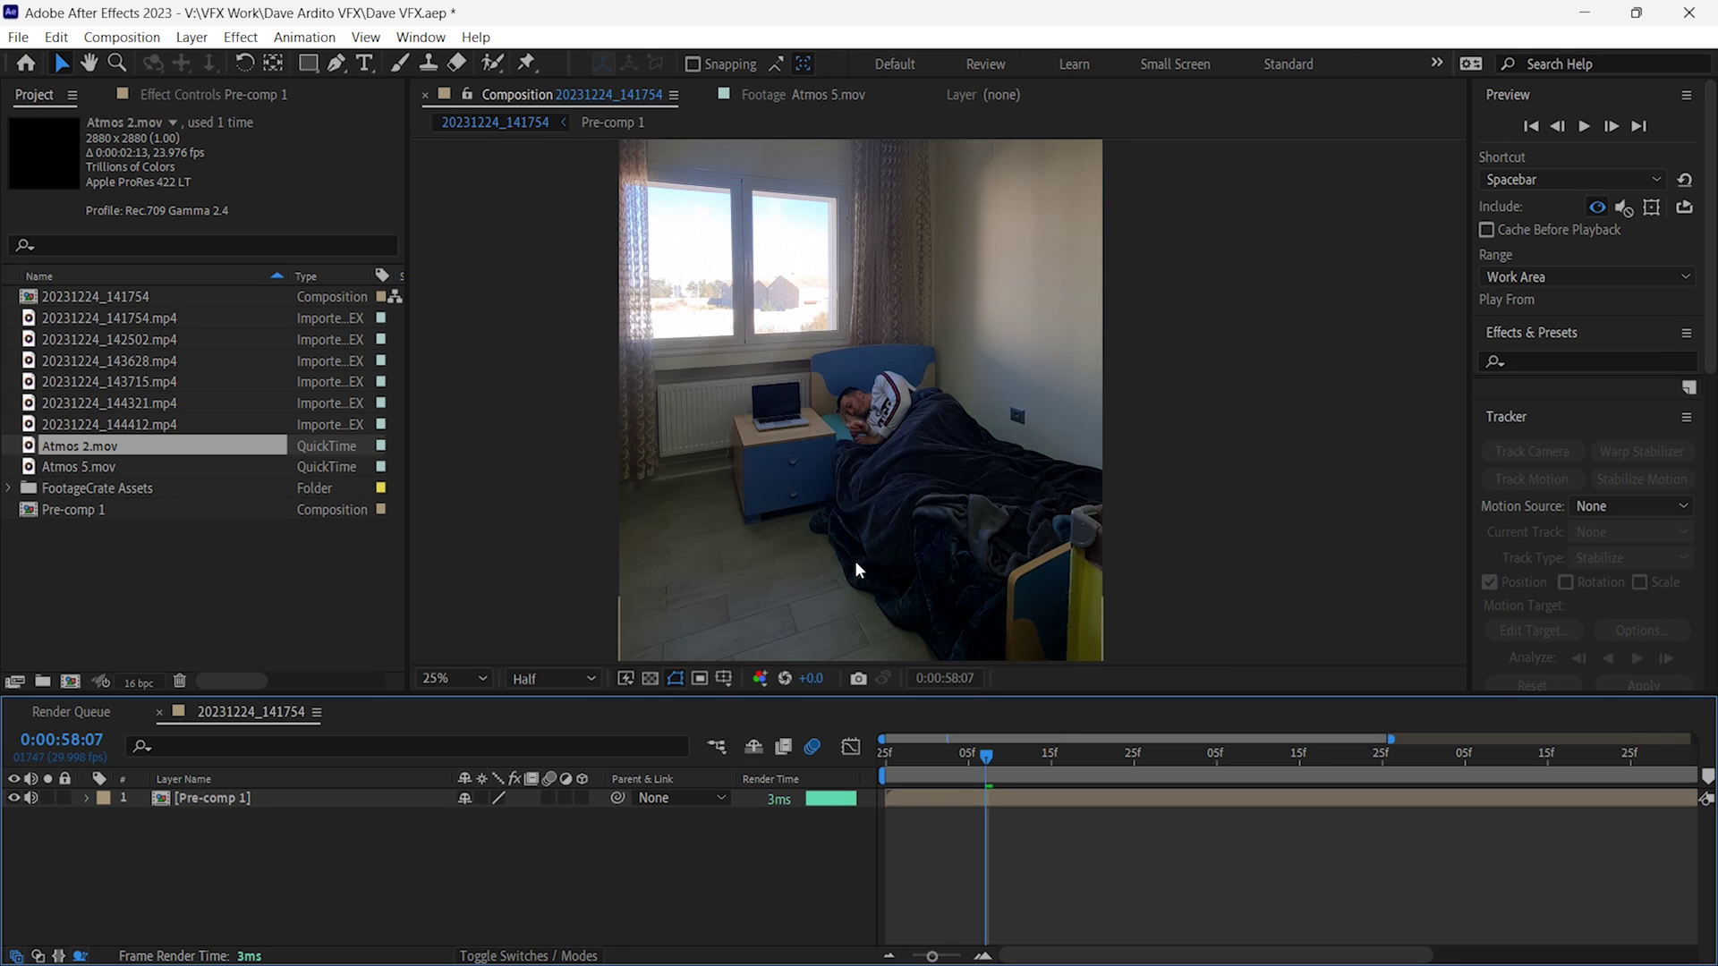
# - Preview the pre-composed shot, then apply the Lens Distortion Matcher effect to the Pre-comp 1 layer at 0:01:01:18
pyautogui.click(1127, 761)
pyautogui.press('space')
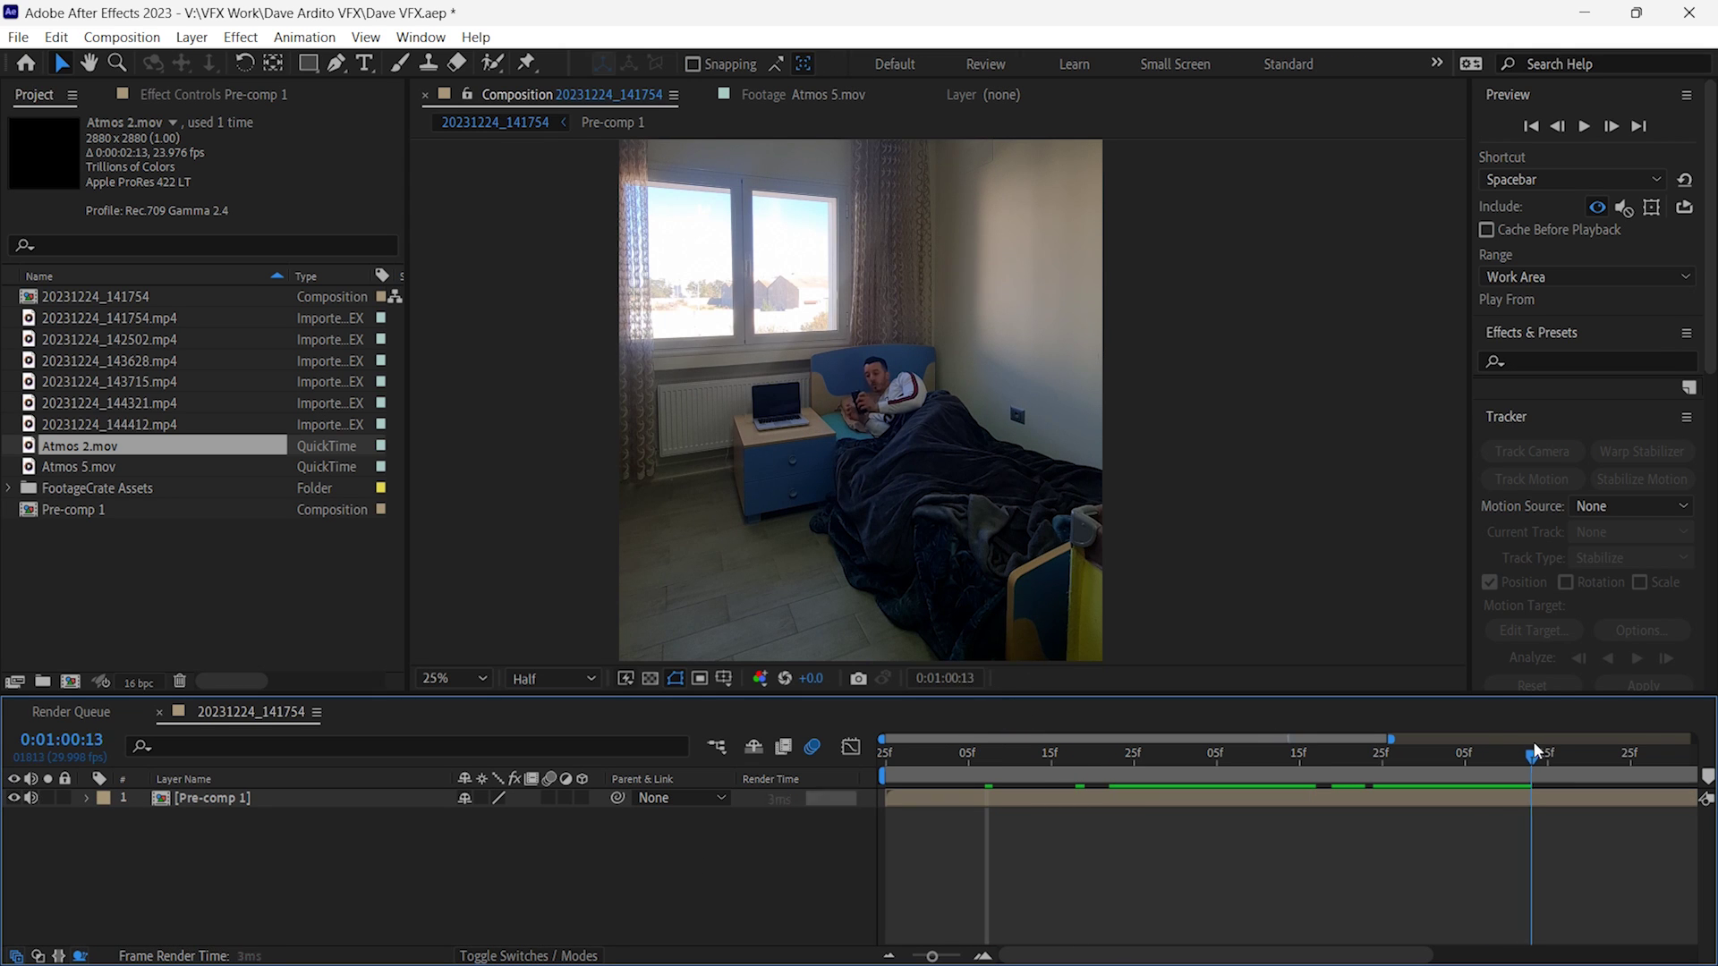
pyautogui.moveTo(1309, 757); pyautogui.dragTo(1469, 761)
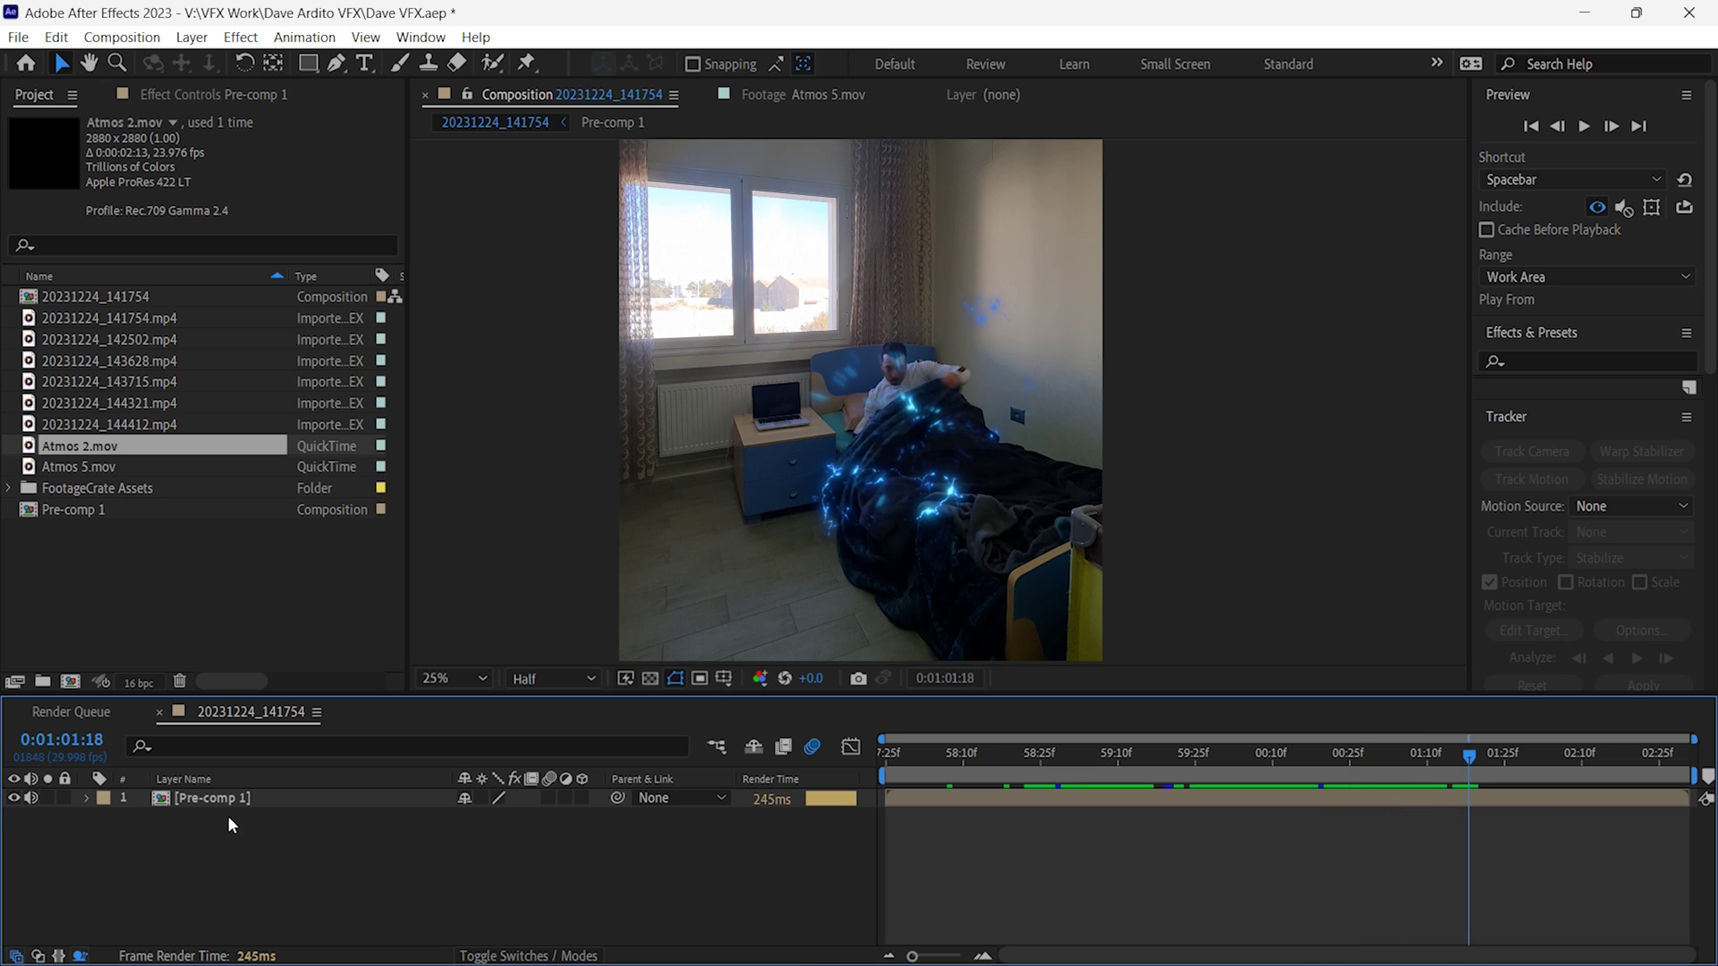
pyautogui.click(232, 803)
pyautogui.click(243, 37)
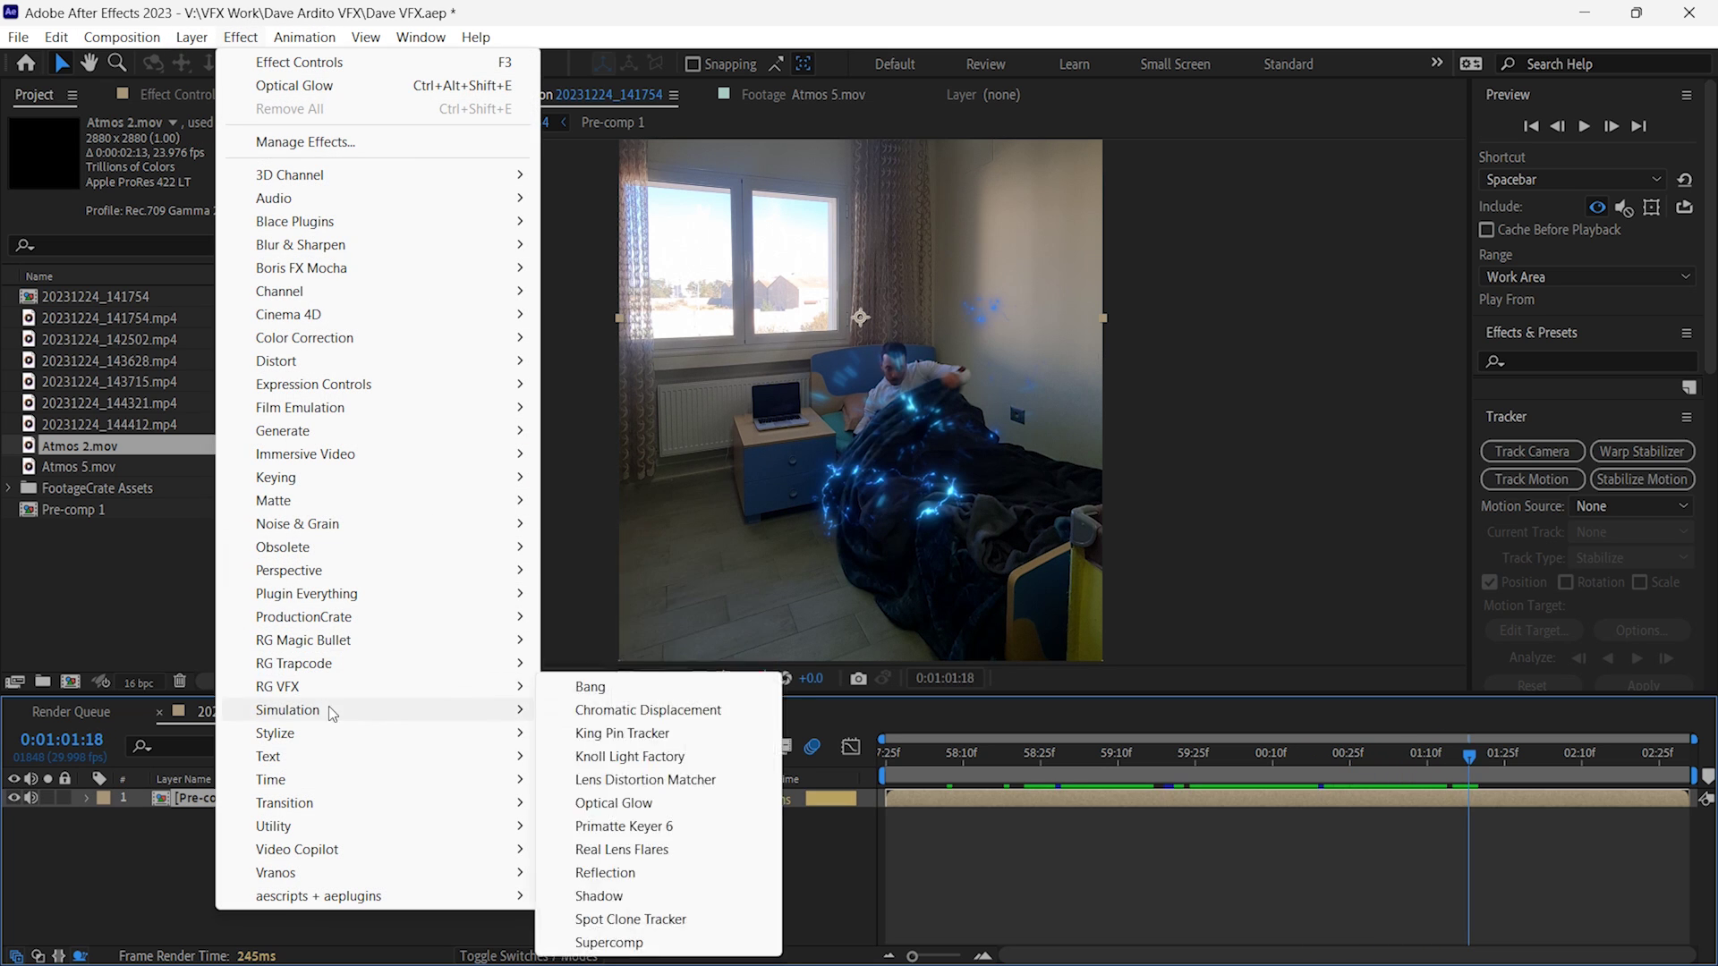
pyautogui.moveTo(335, 694)
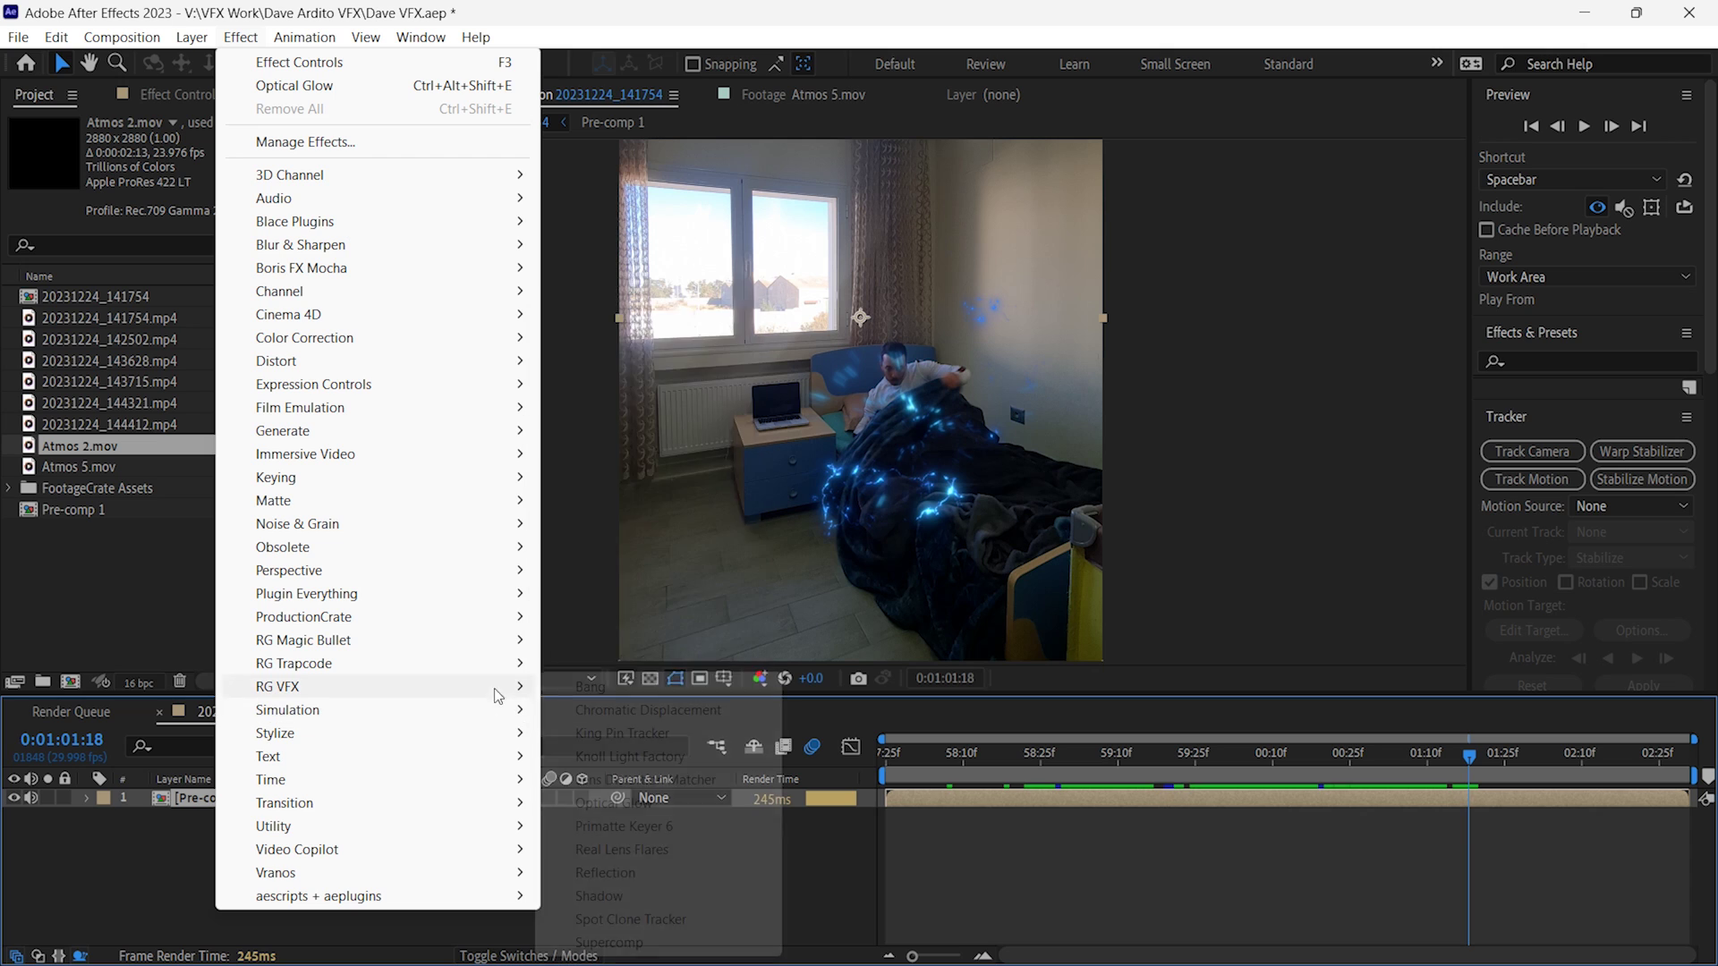
pyautogui.click(644, 785)
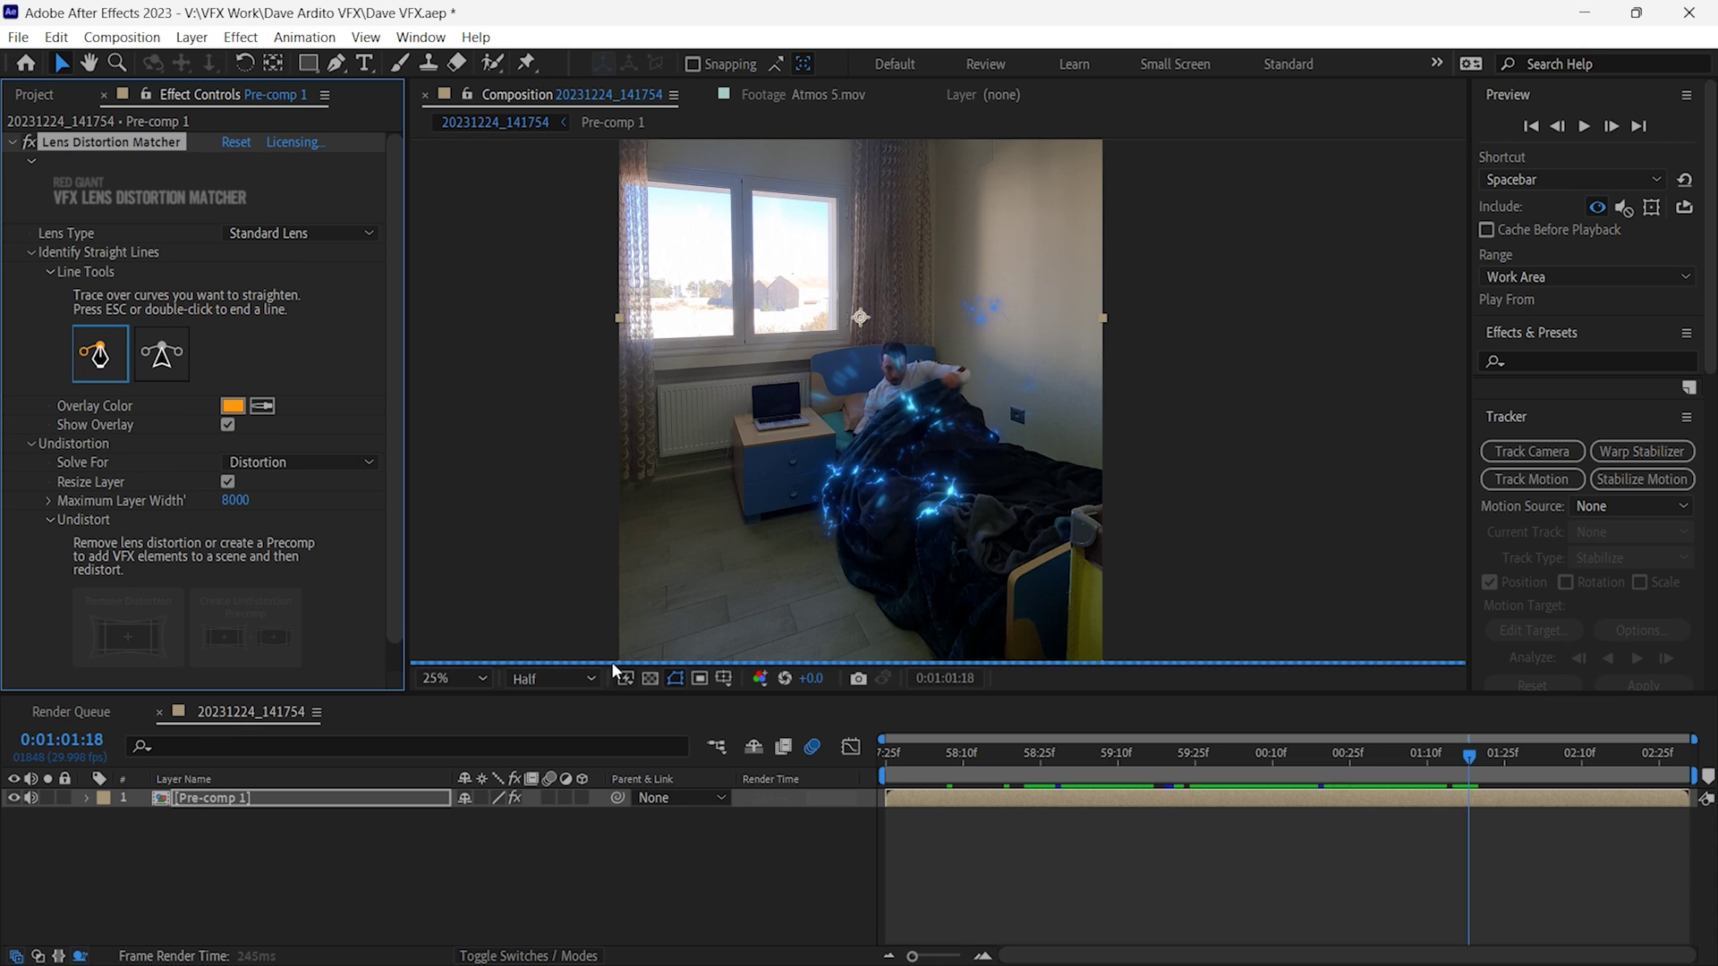
# - Set the Lens Distortion Matcher's lens type to Fisheye and add a Distortion keyframe at 0:01:01:18
pyautogui.scroll(-1, 295, 535)
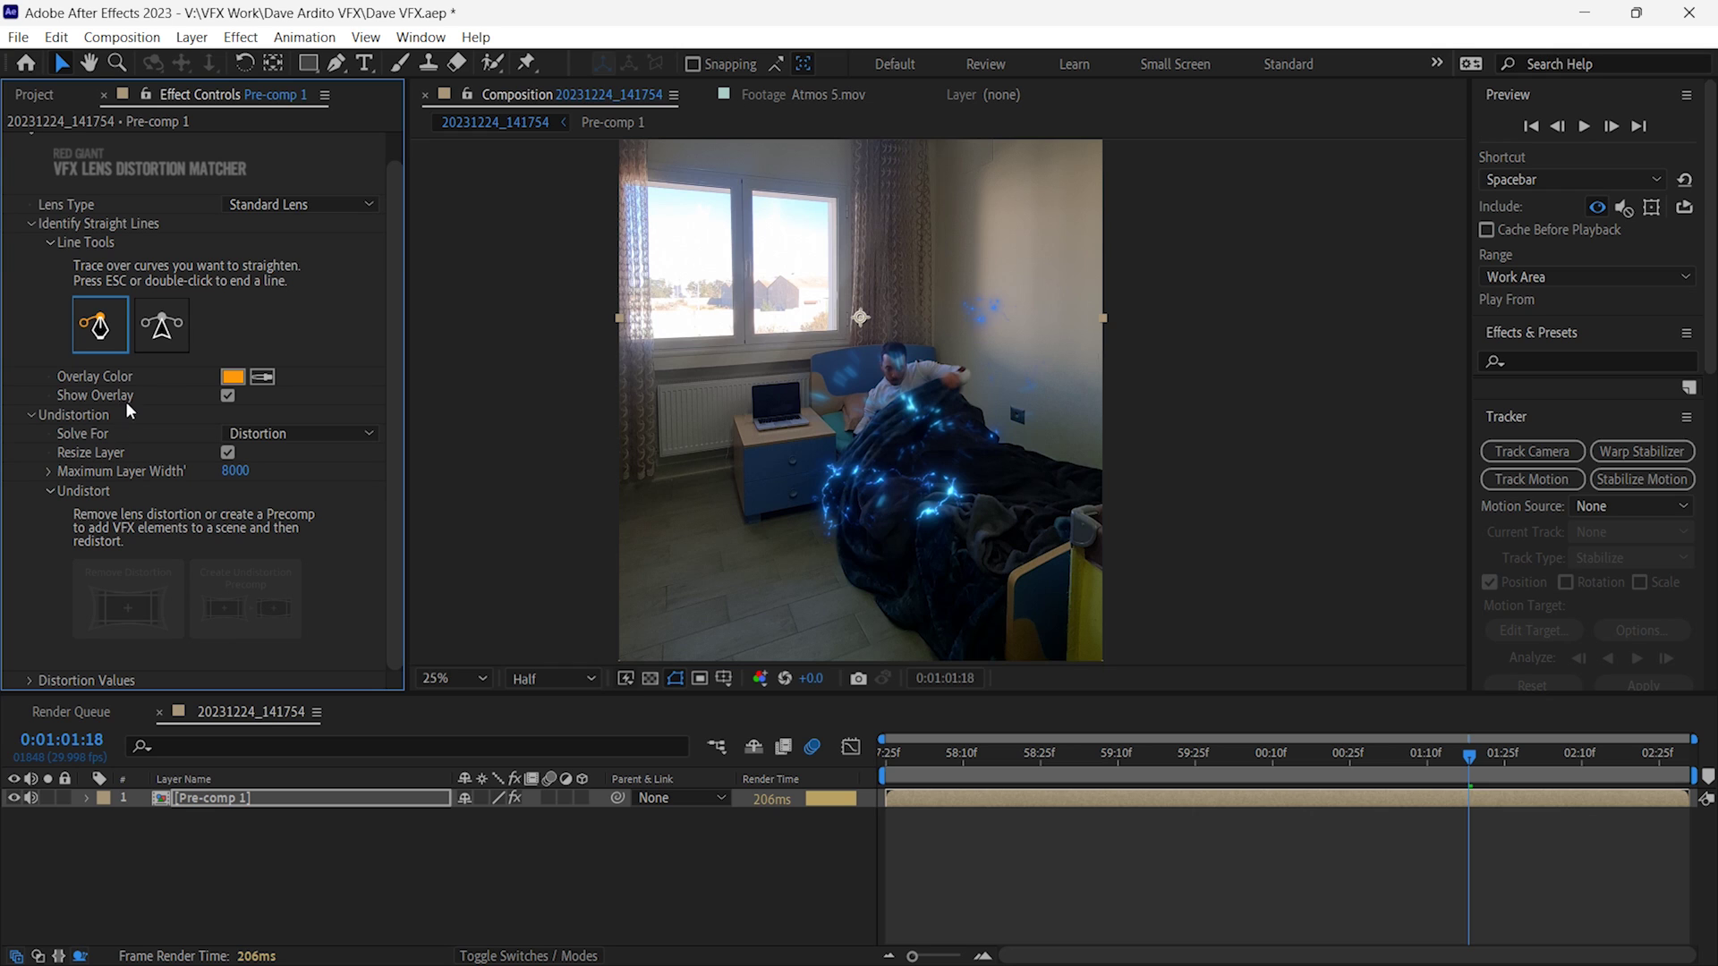
pyautogui.click(295, 204)
pyautogui.click(277, 254)
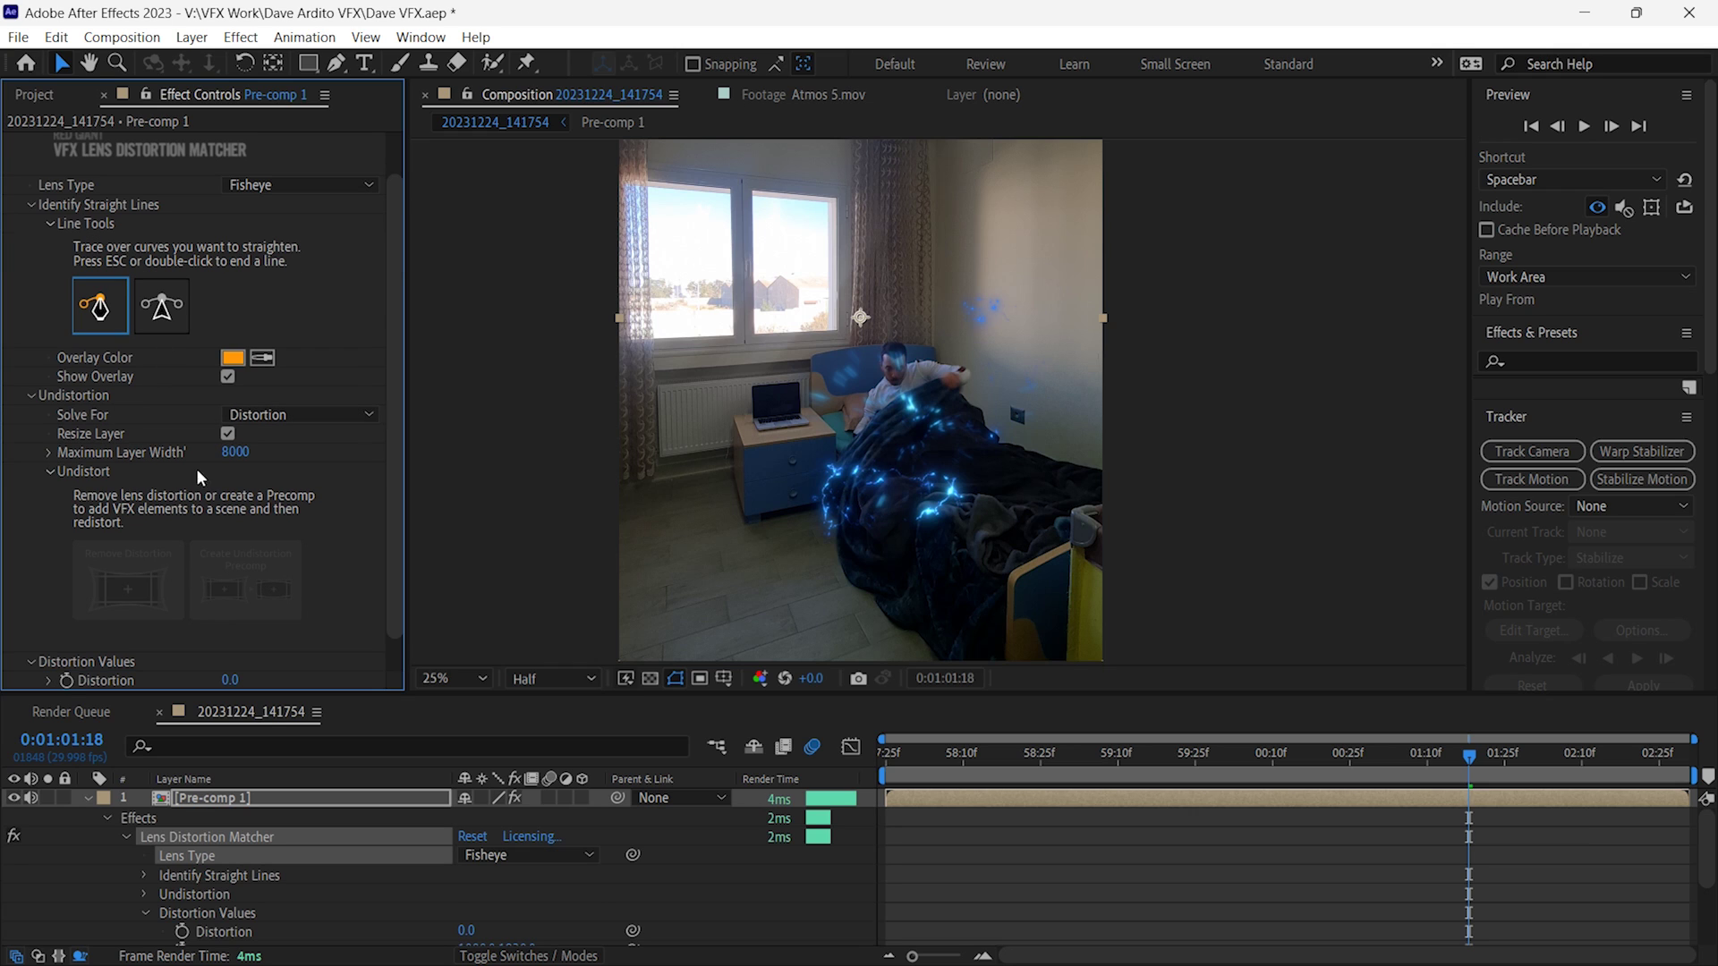
pyautogui.scroll(-2, 113, 519)
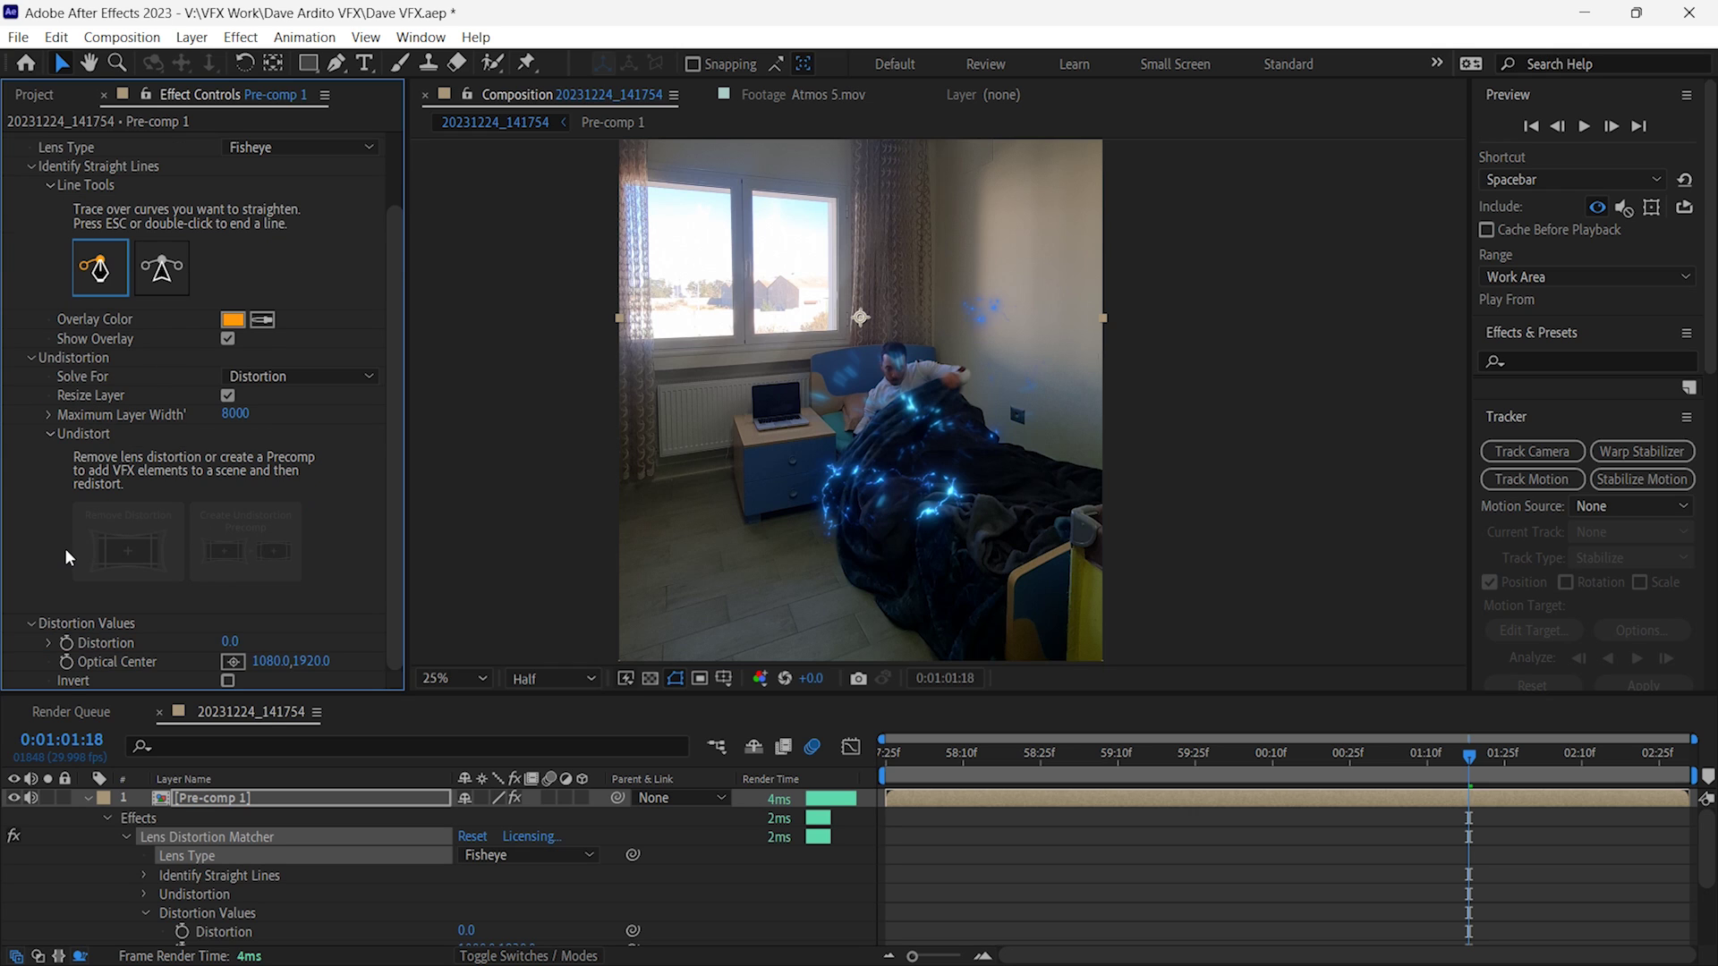
pyautogui.click(67, 642)
# - At 0:01:01:21, set the Distortion value to 84 to keyframe the lens bulge as the subject leaps
pyautogui.click(1612, 126)
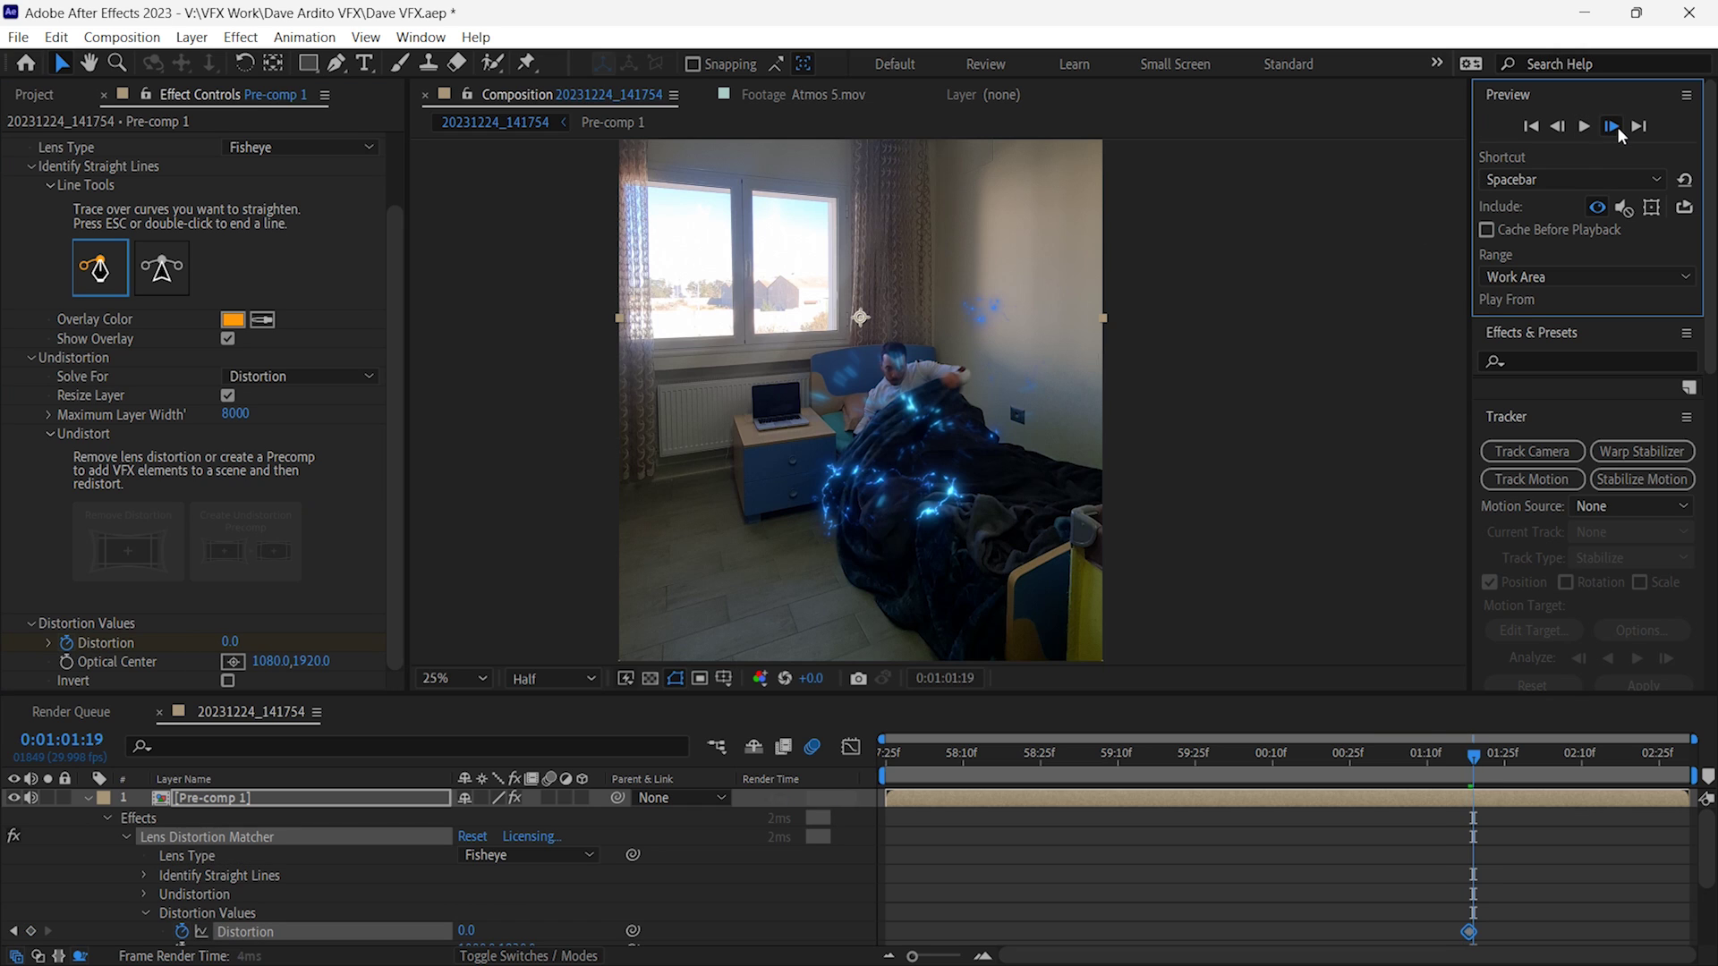
pyautogui.click(1613, 126)
pyautogui.click(1612, 126)
pyautogui.click(1612, 126)
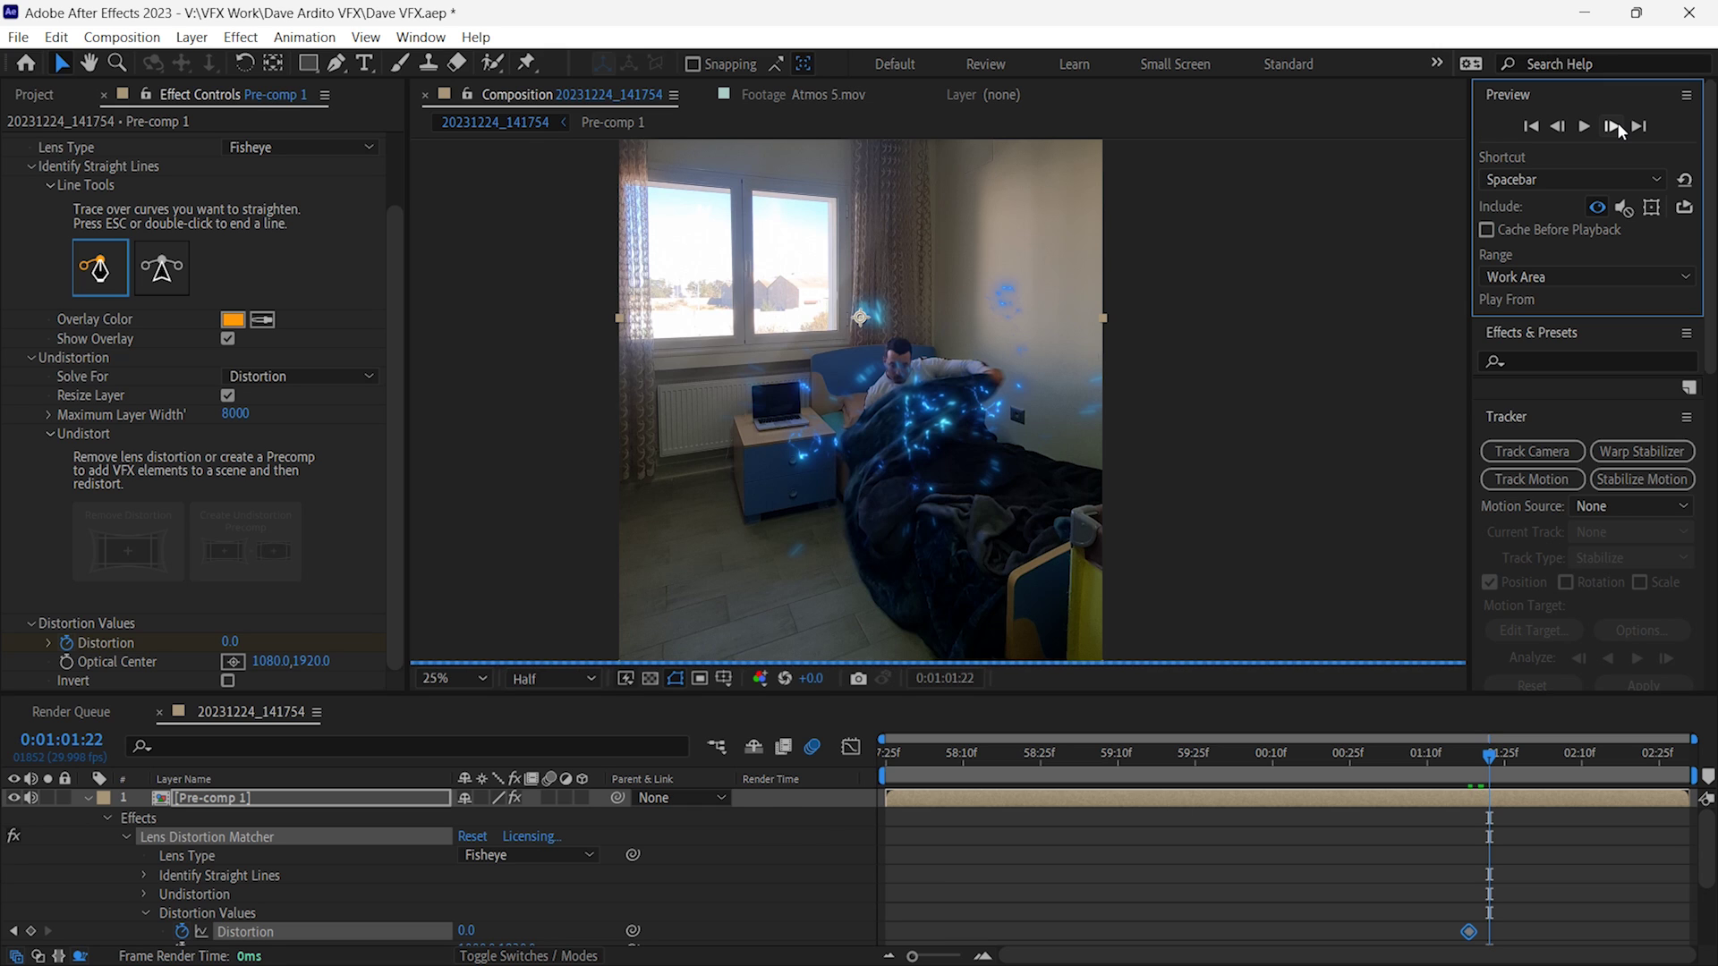
pyautogui.click(1557, 126)
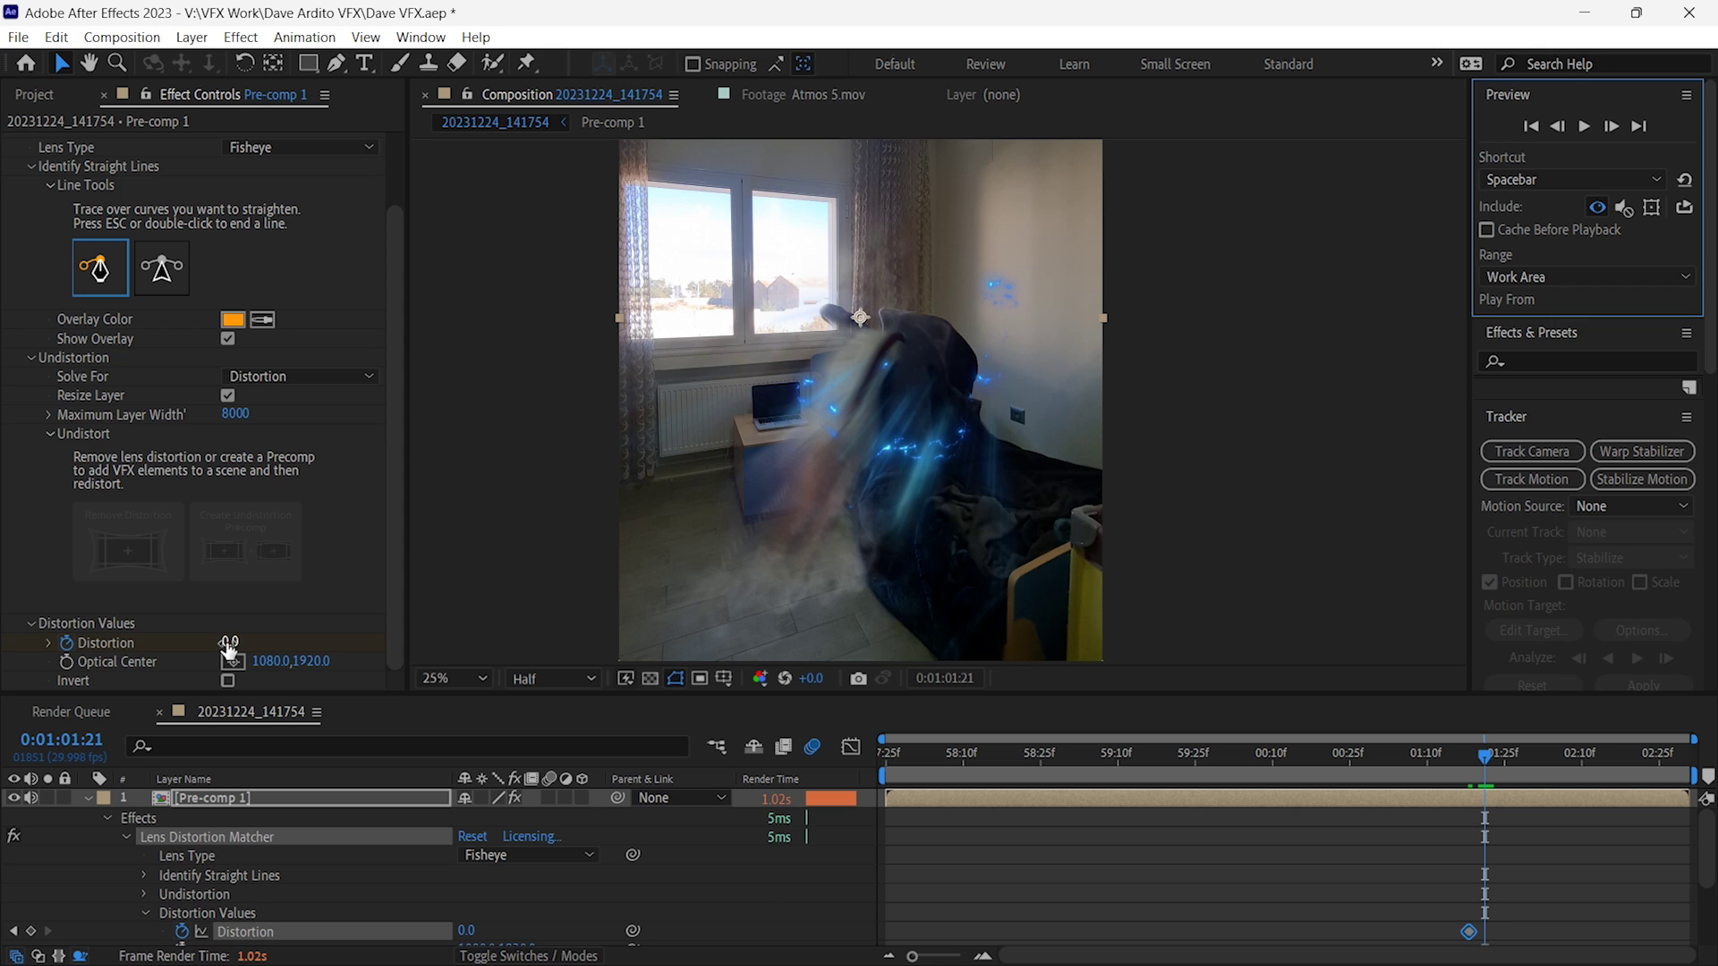
pyautogui.moveTo(229, 642); pyautogui.dragTo(283, 637)
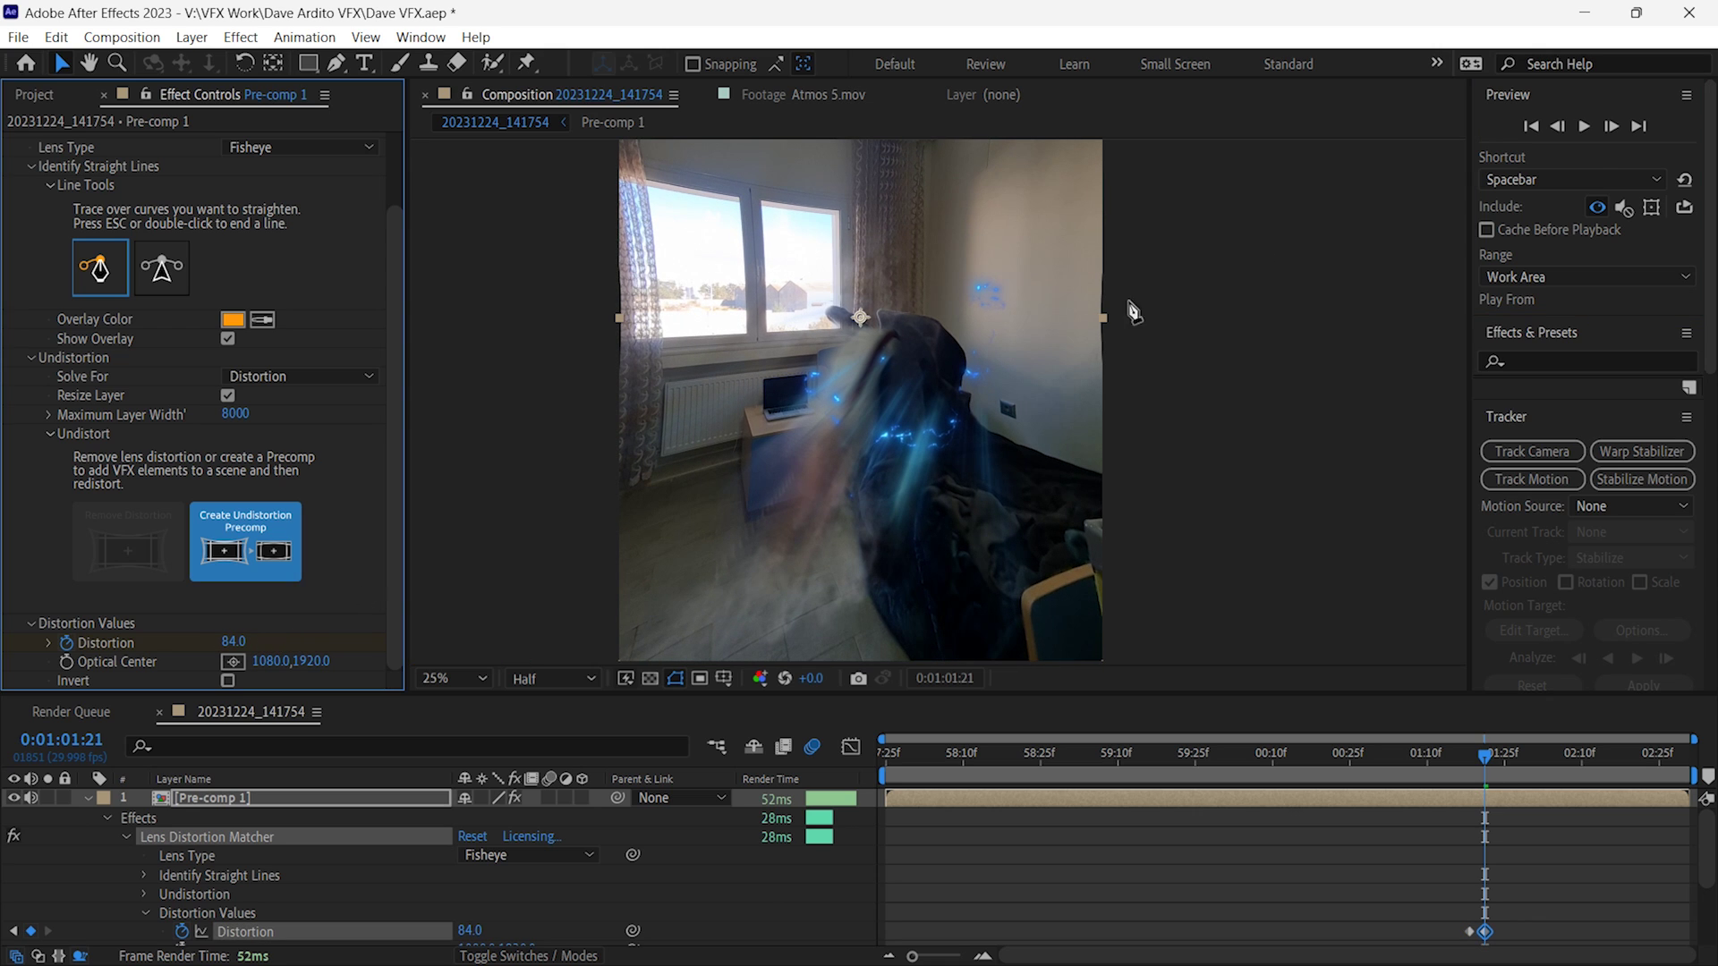
# - At 0:01:01:24, set the Distortion value back to 0
pyautogui.click(1611, 126)
pyautogui.click(1610, 126)
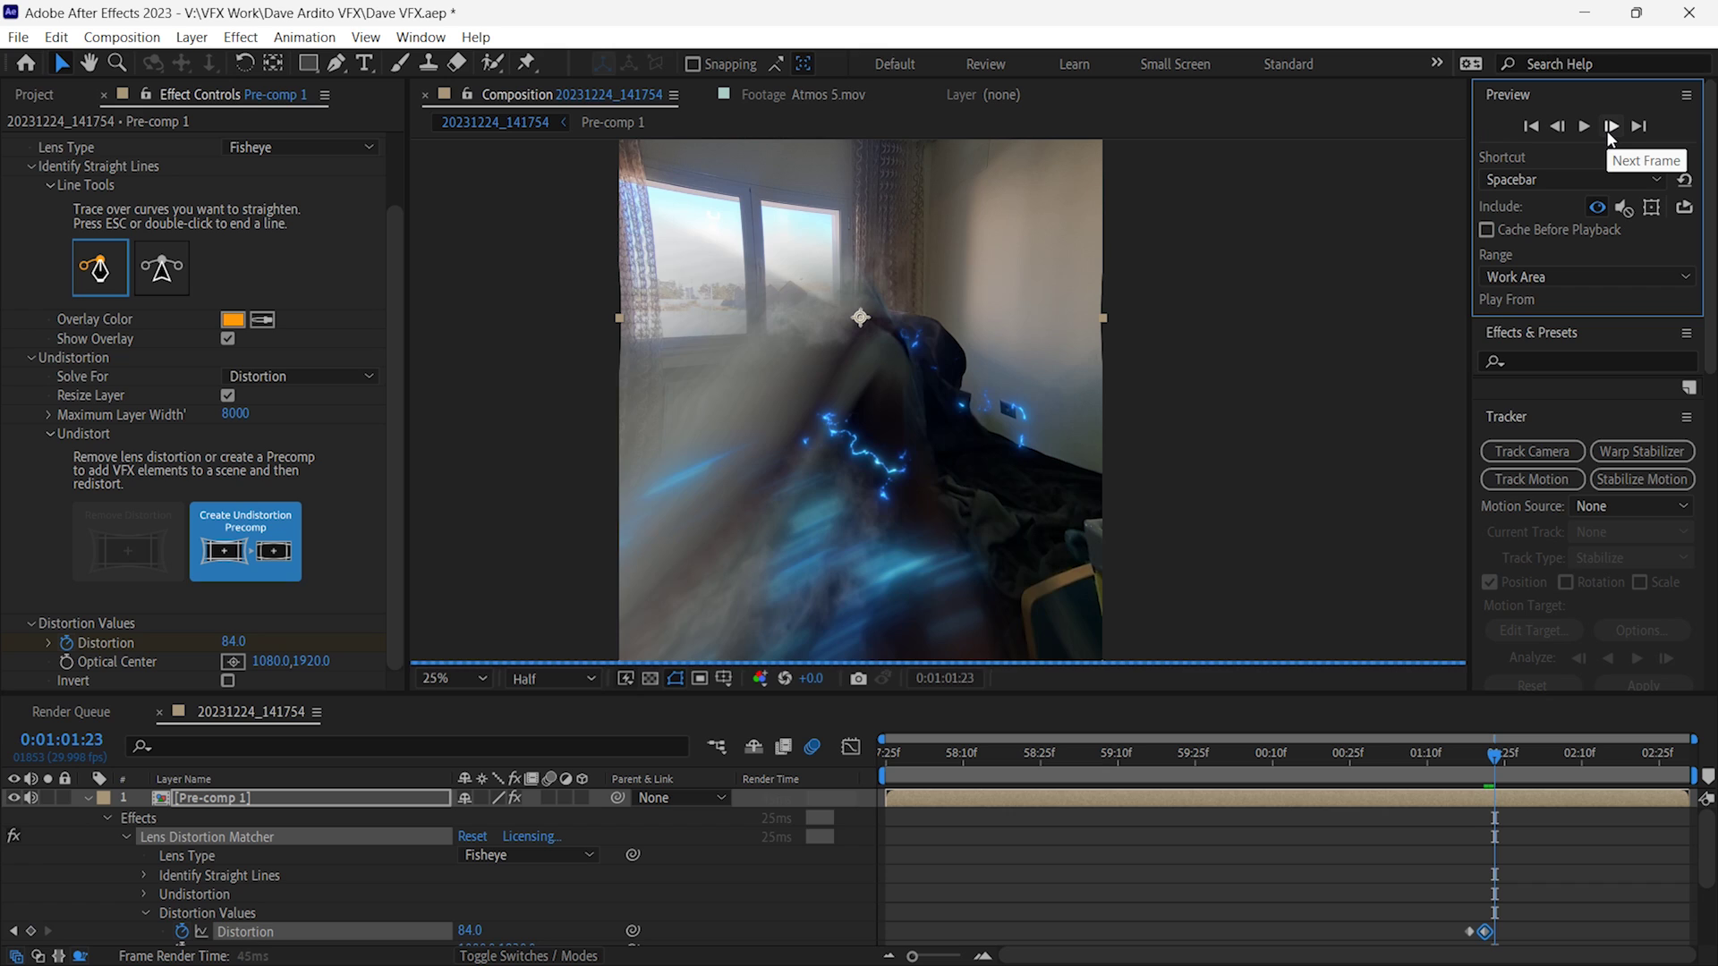
pyautogui.click(1610, 128)
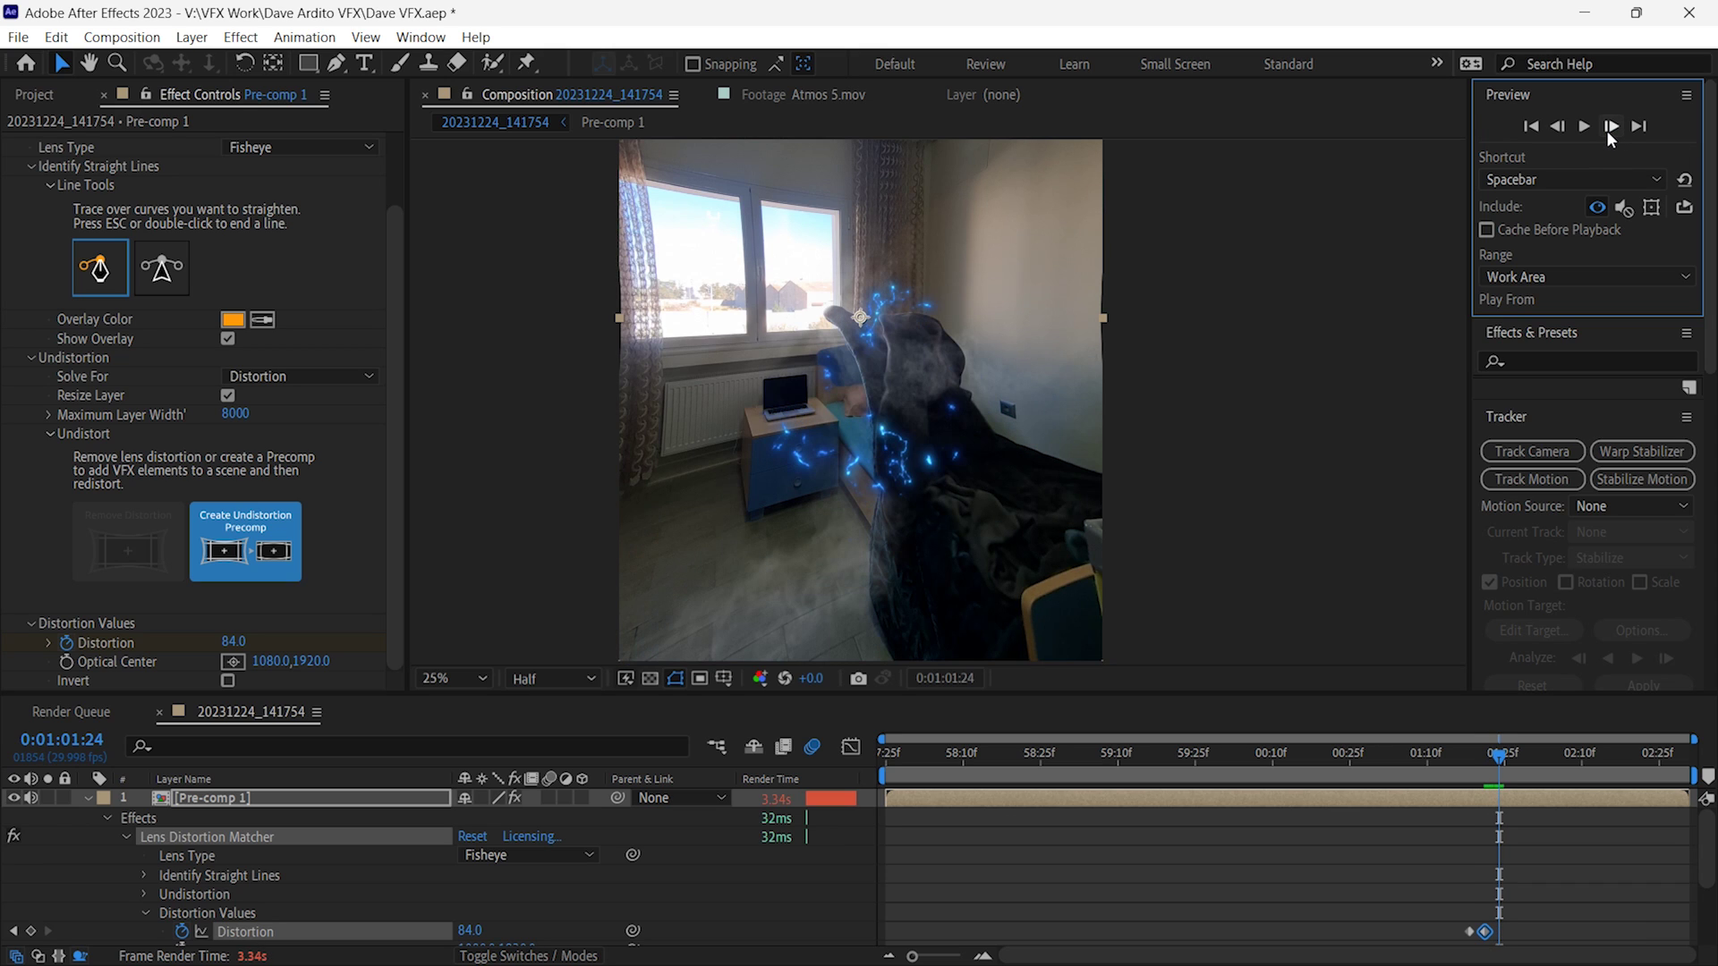
pyautogui.click(233, 641)
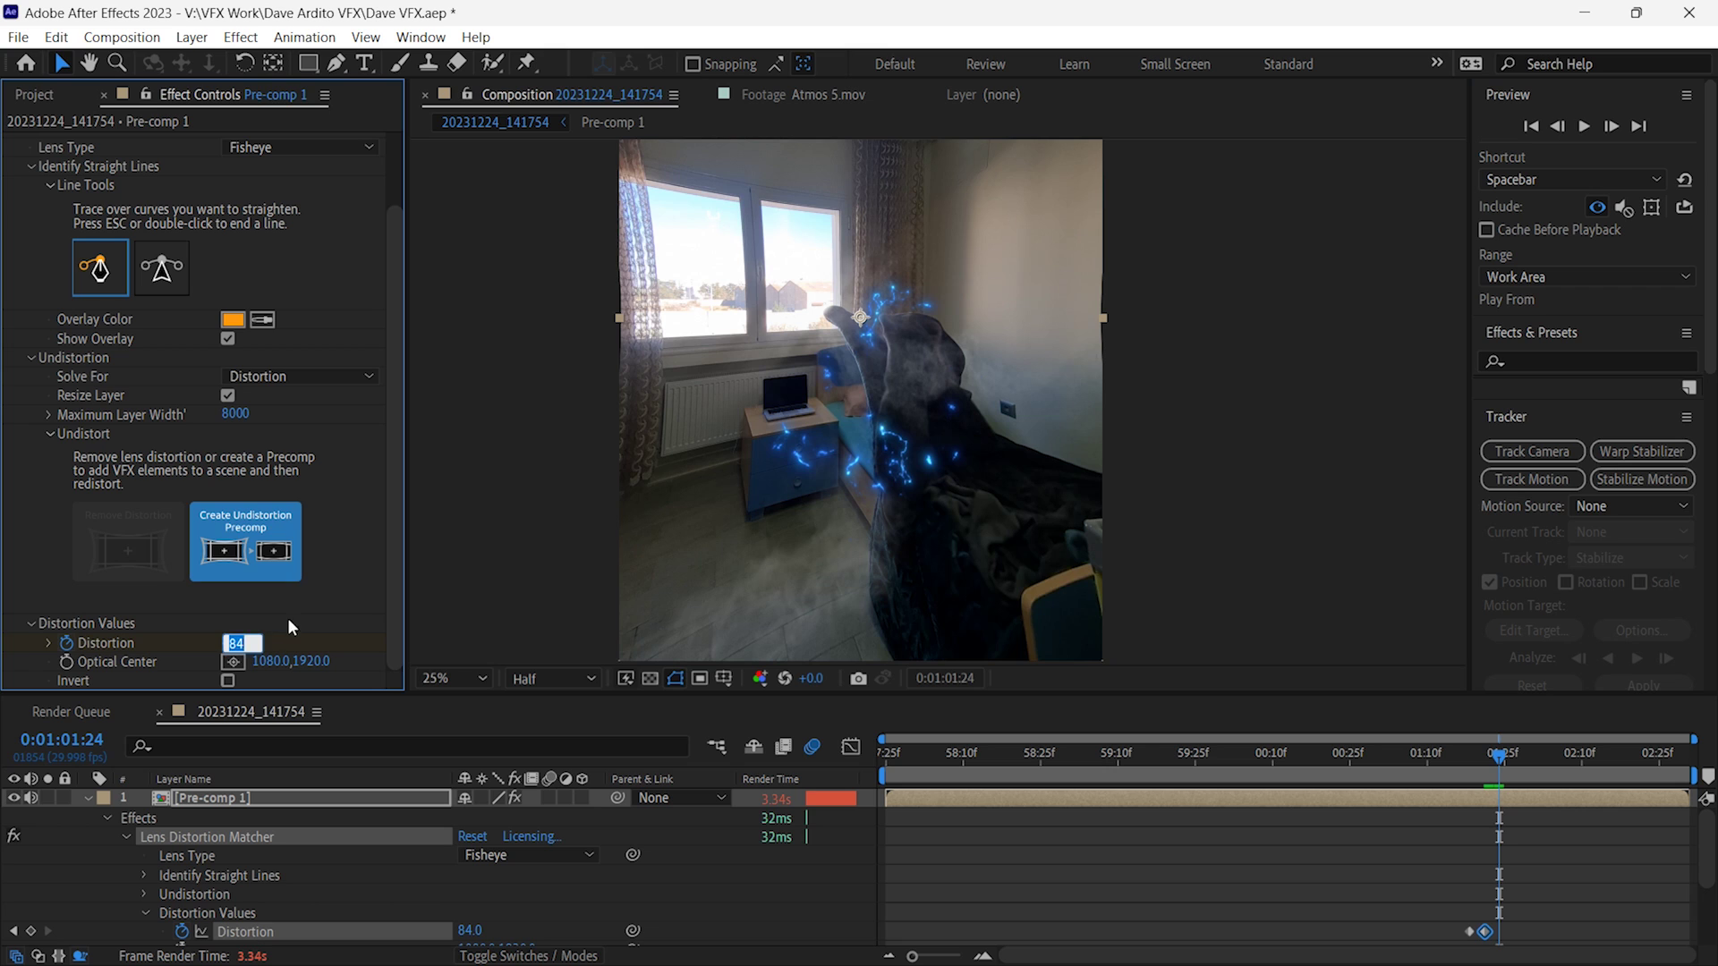
pyautogui.write('0')
pyautogui.press('Return')
# - Collapse the Pre-comp 1 properties and play back the distorted leap from 0:01:01:15
pyautogui.click(546, 797)
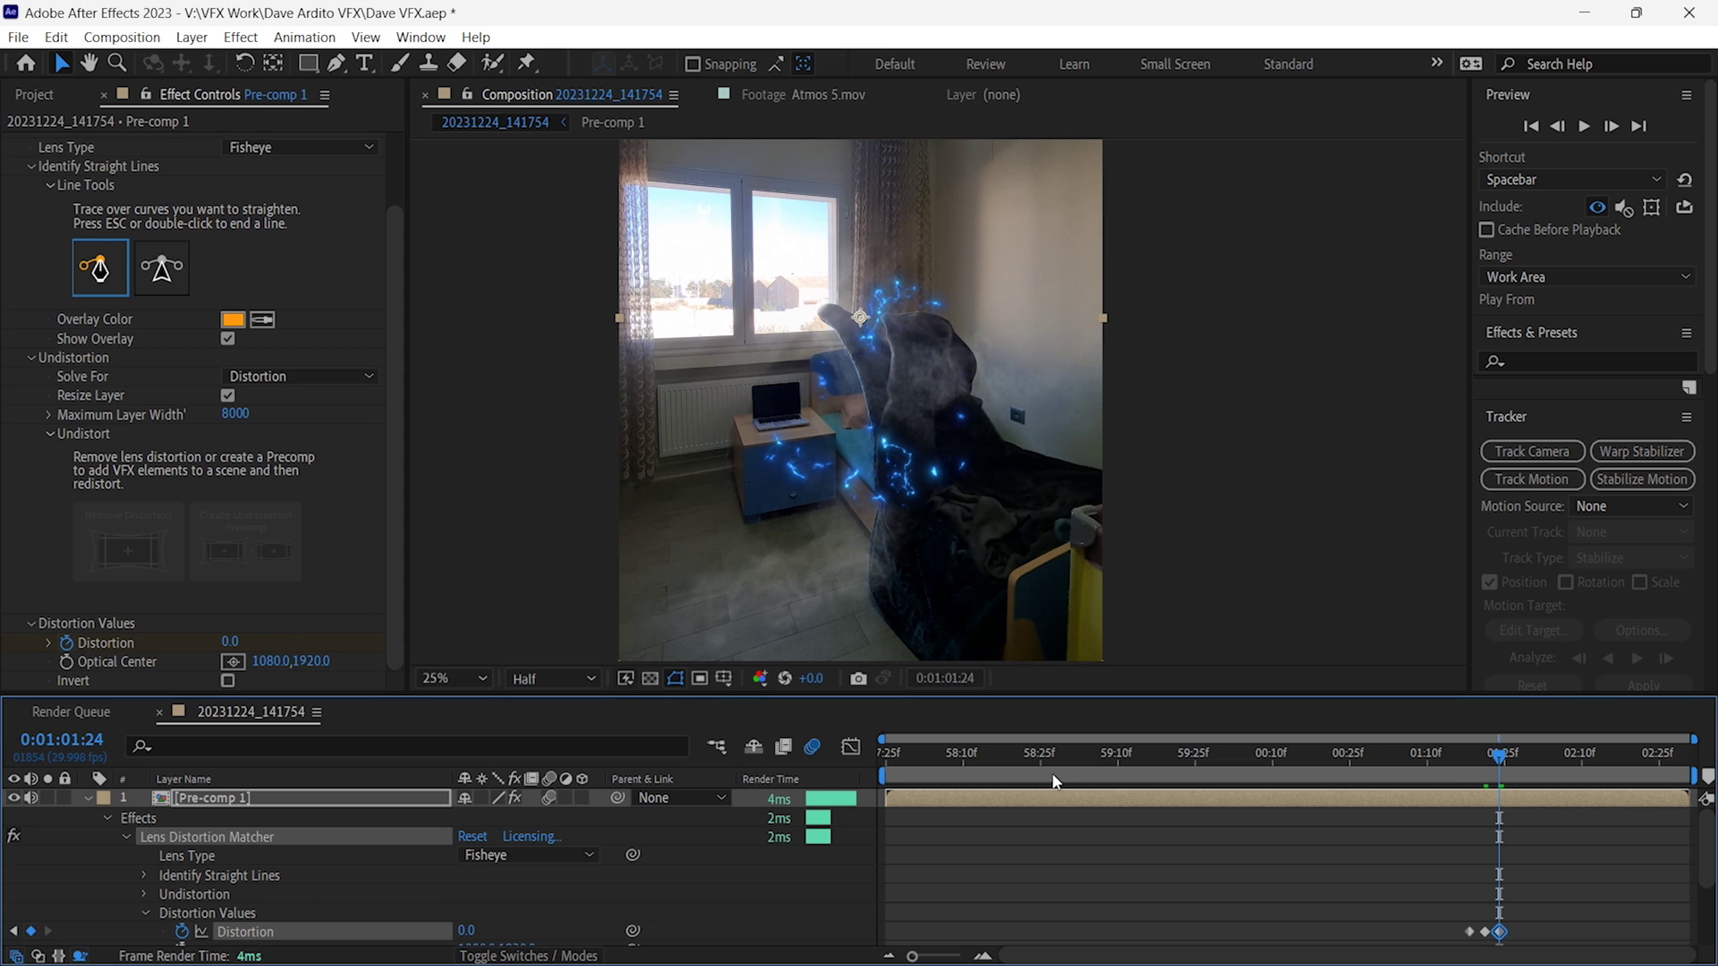
pyautogui.click(1454, 759)
pyautogui.press('u')
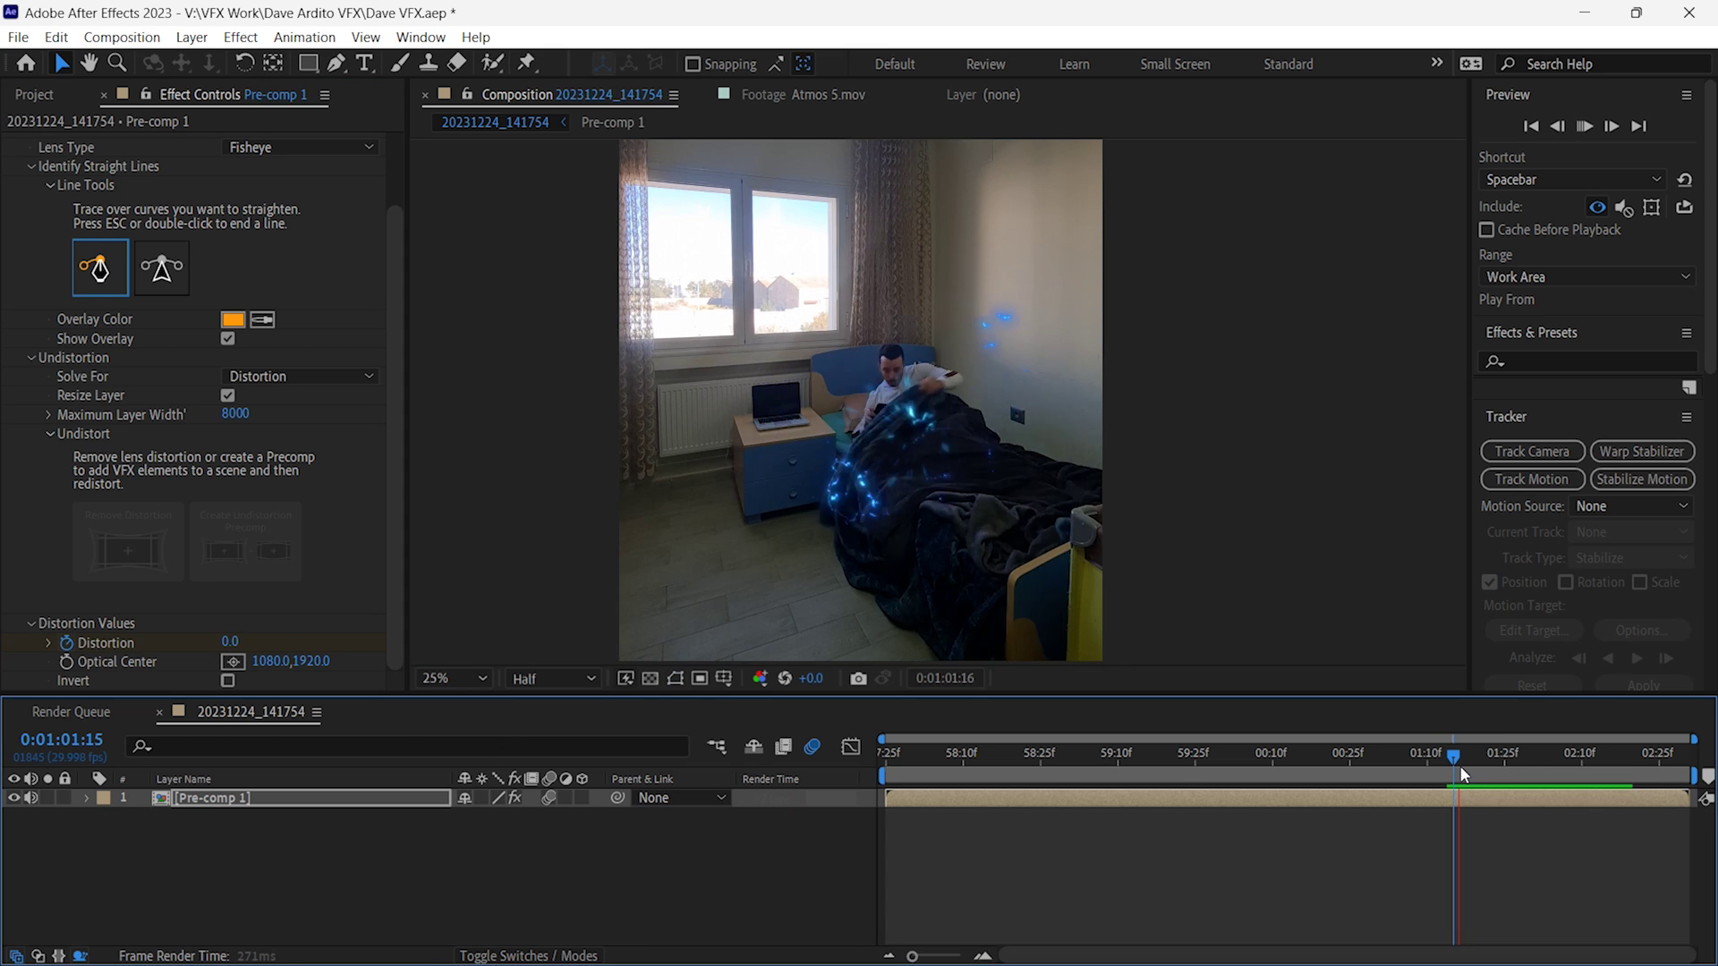
pyautogui.press('space')
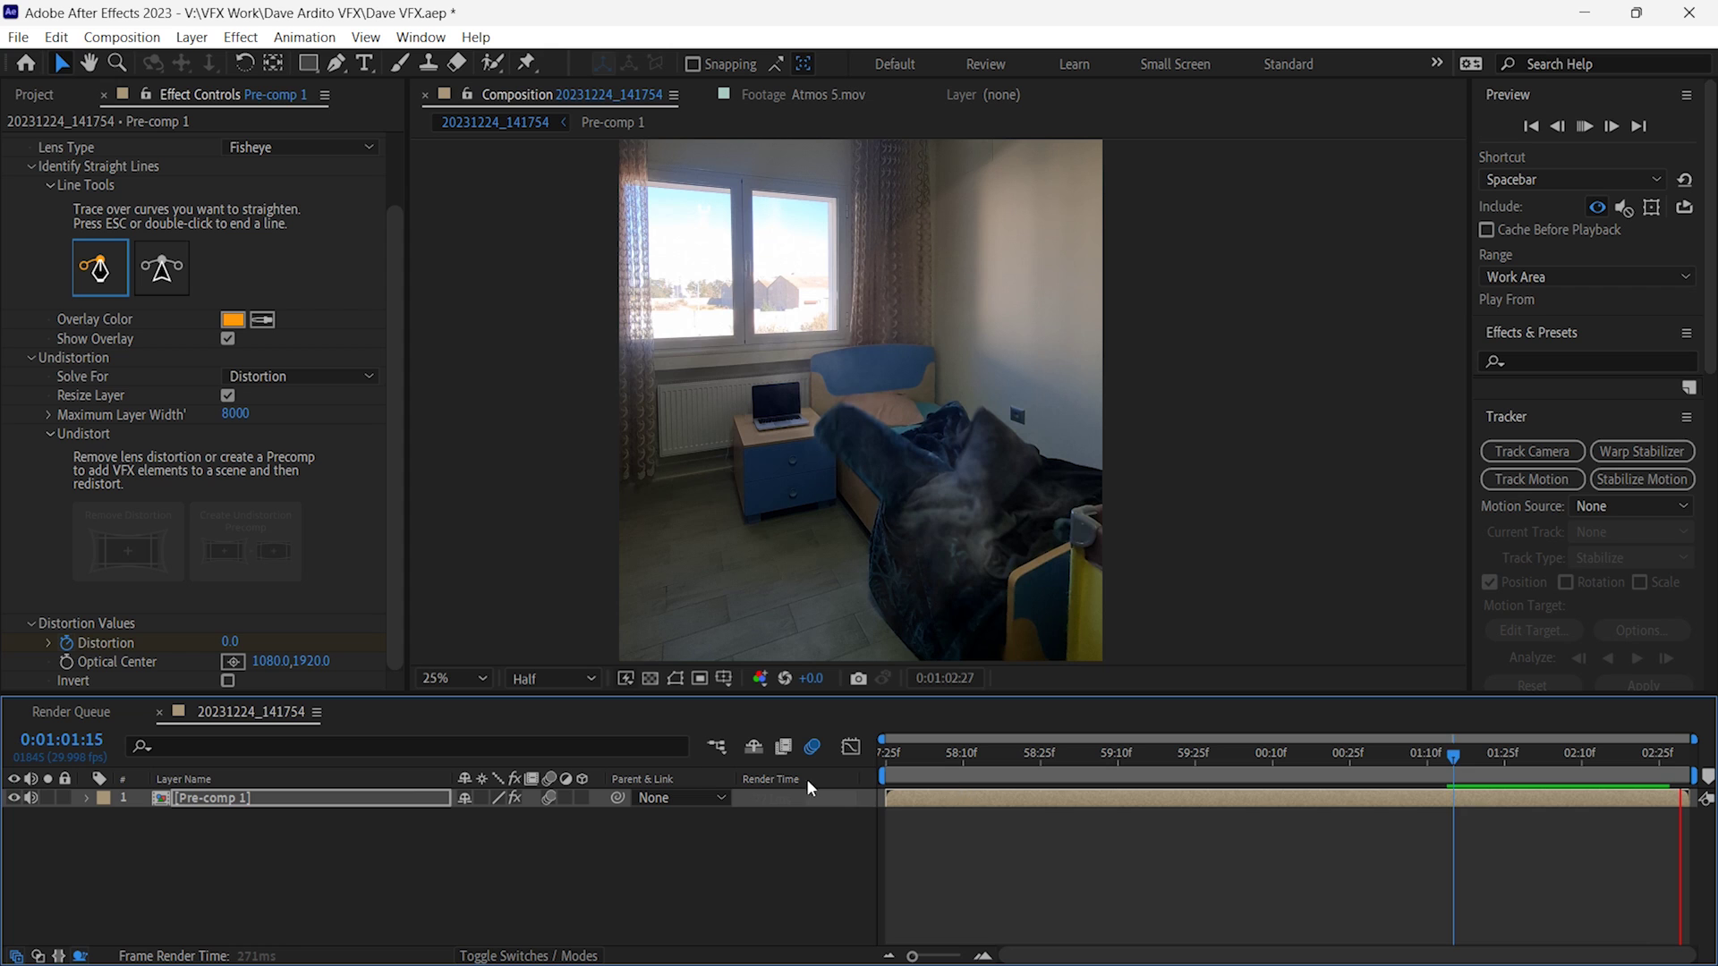
pyautogui.press('space')
# - Open Pre-comp 1 and add a new adjustment layer above all its layers
pyautogui.doubleClick(239, 799)
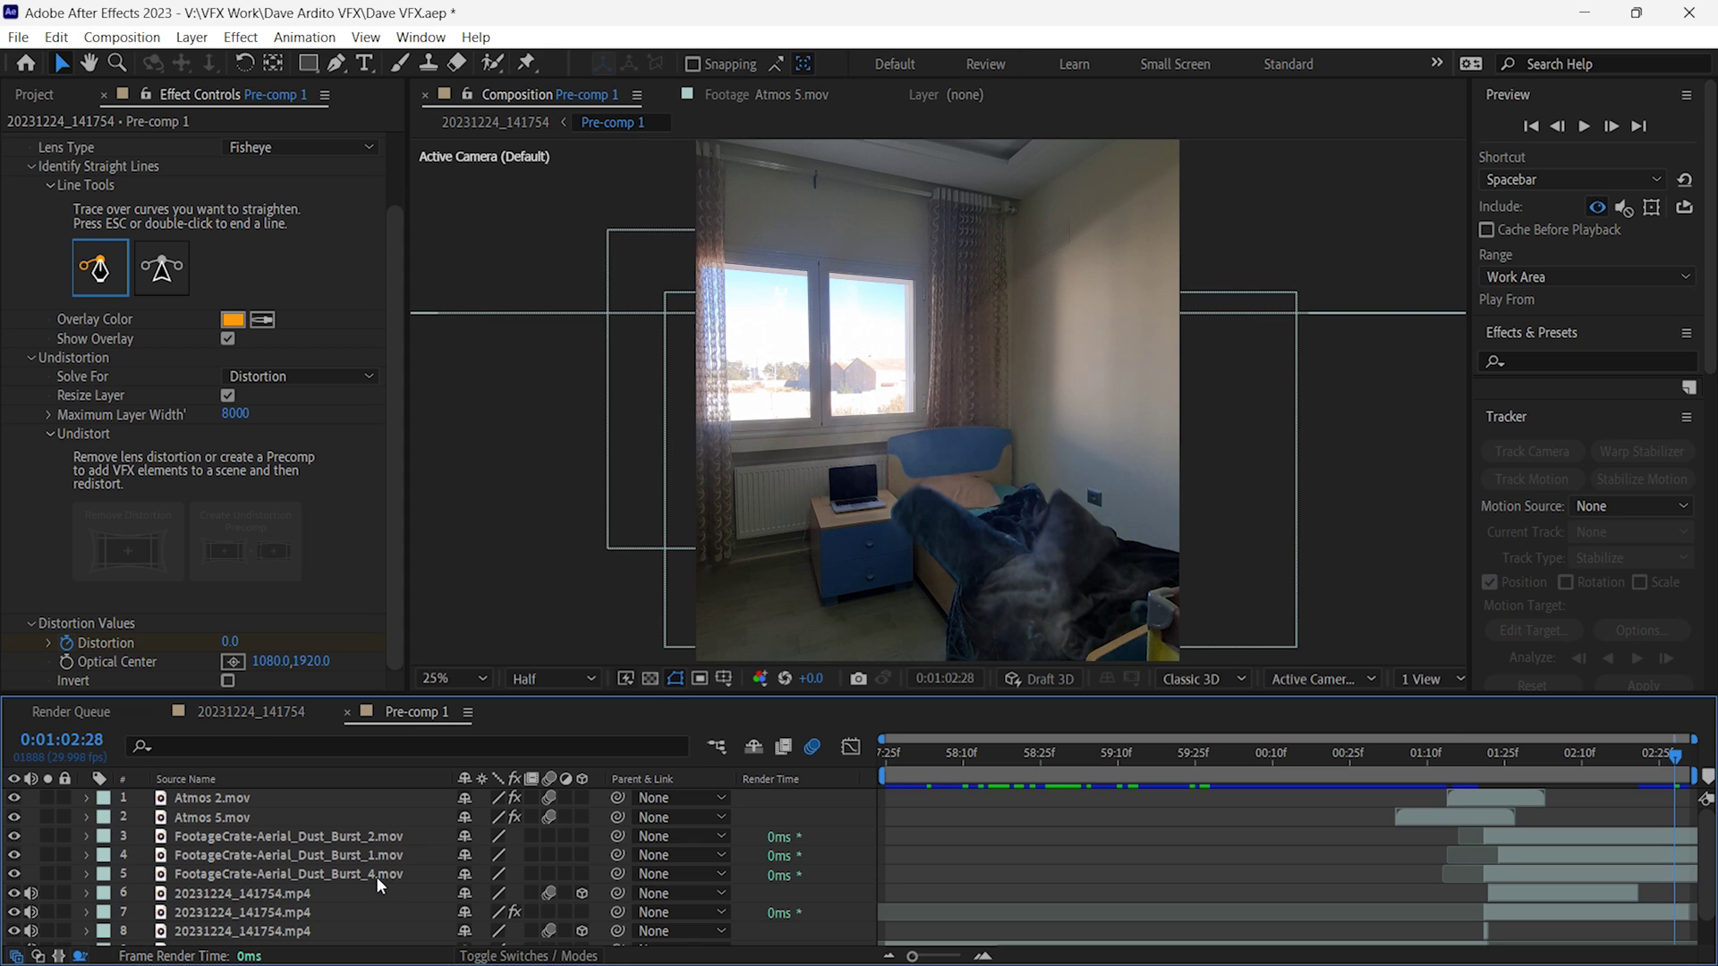
pyautogui.click(192, 37)
pyautogui.moveTo(269, 57)
pyautogui.click(600, 199)
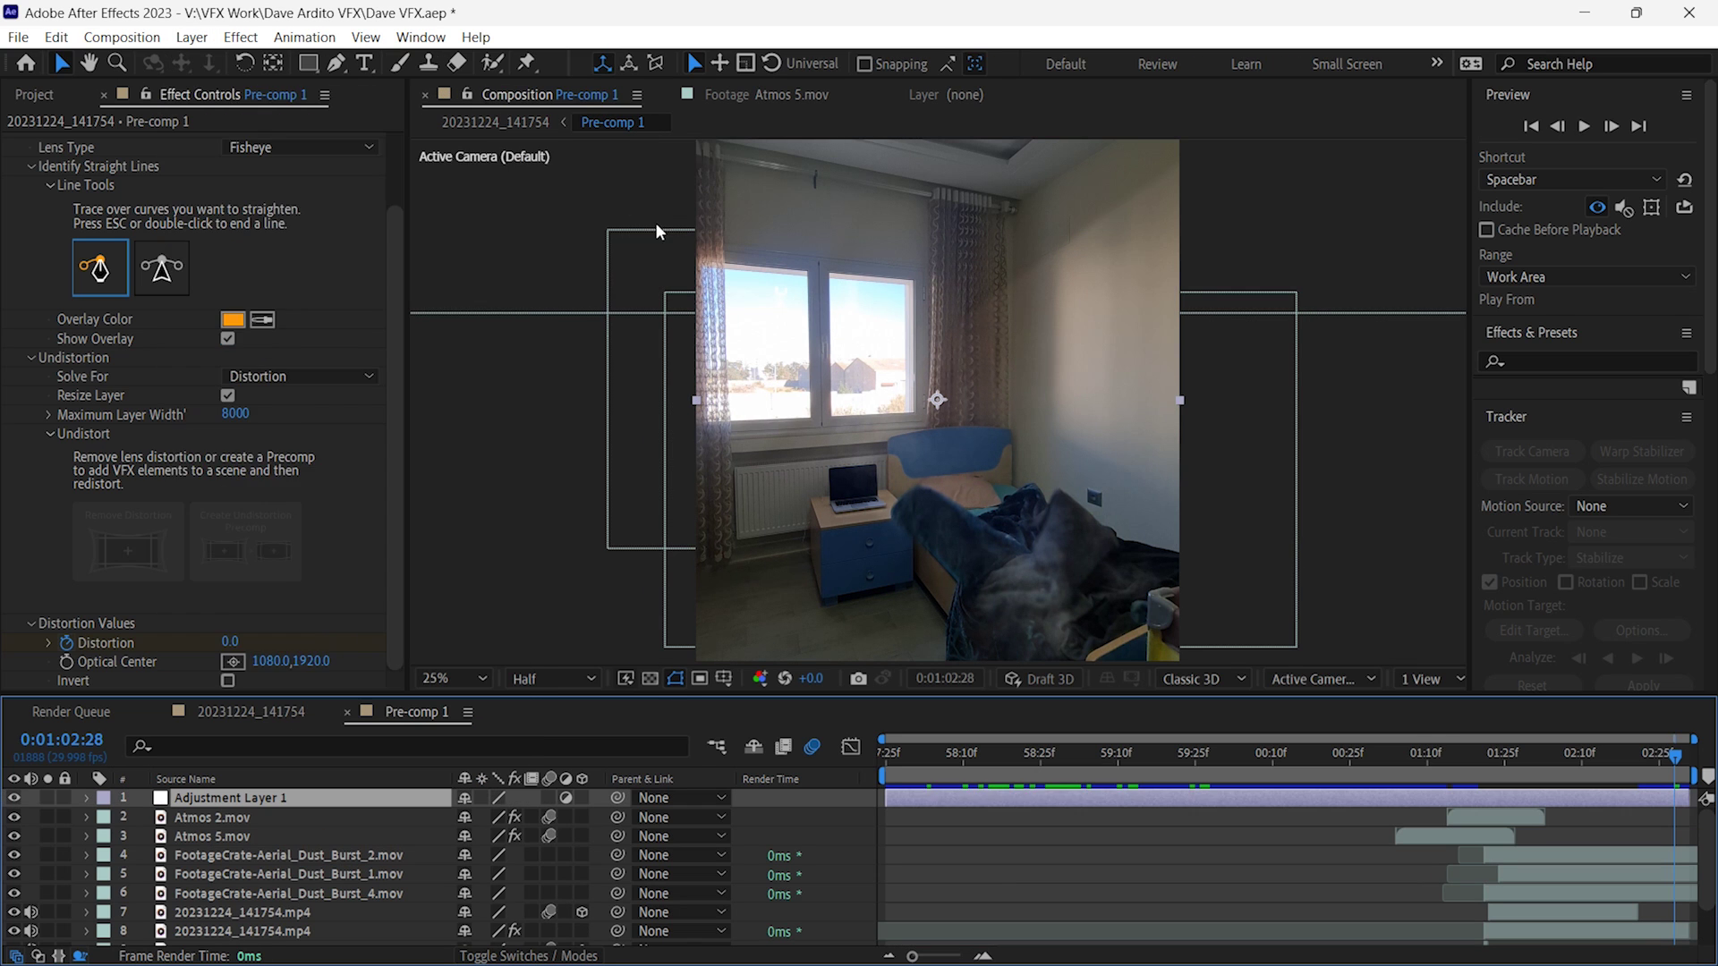
# - Go to 0:01:01:21, where the leap begins, and apply the Chromatic Displacement effect to the adjustment layer
pyautogui.click(1487, 763)
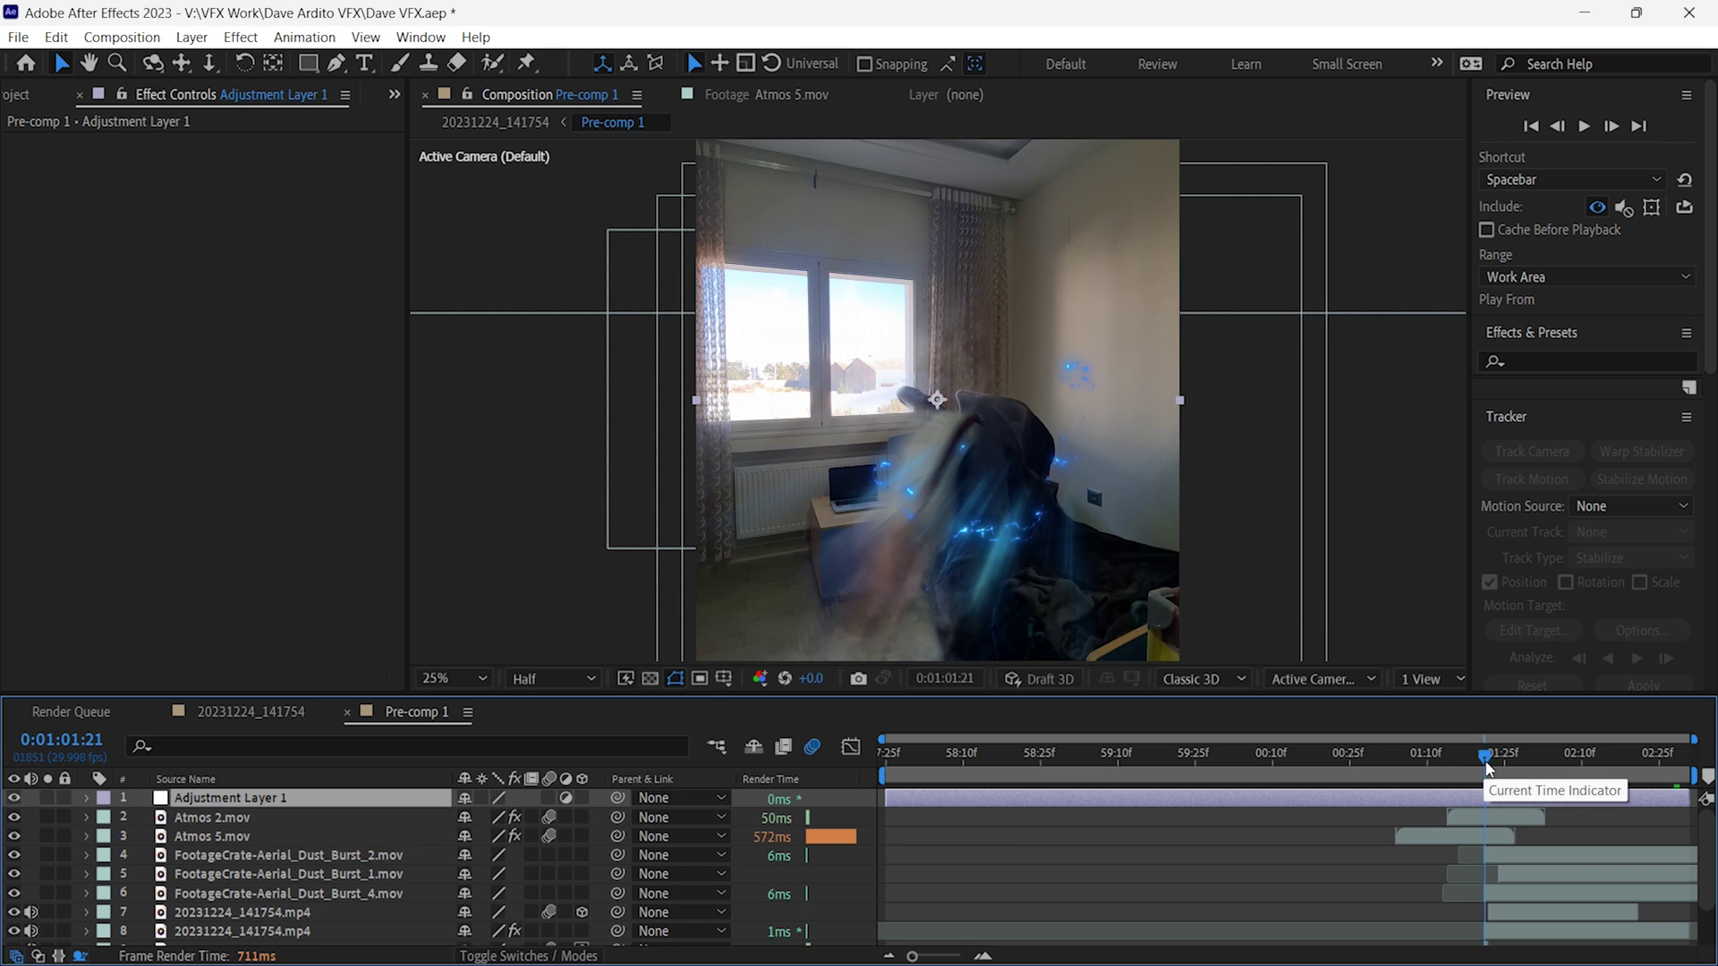
pyautogui.moveTo(1486, 762); pyautogui.dragTo(1479, 767)
pyautogui.click(1612, 128)
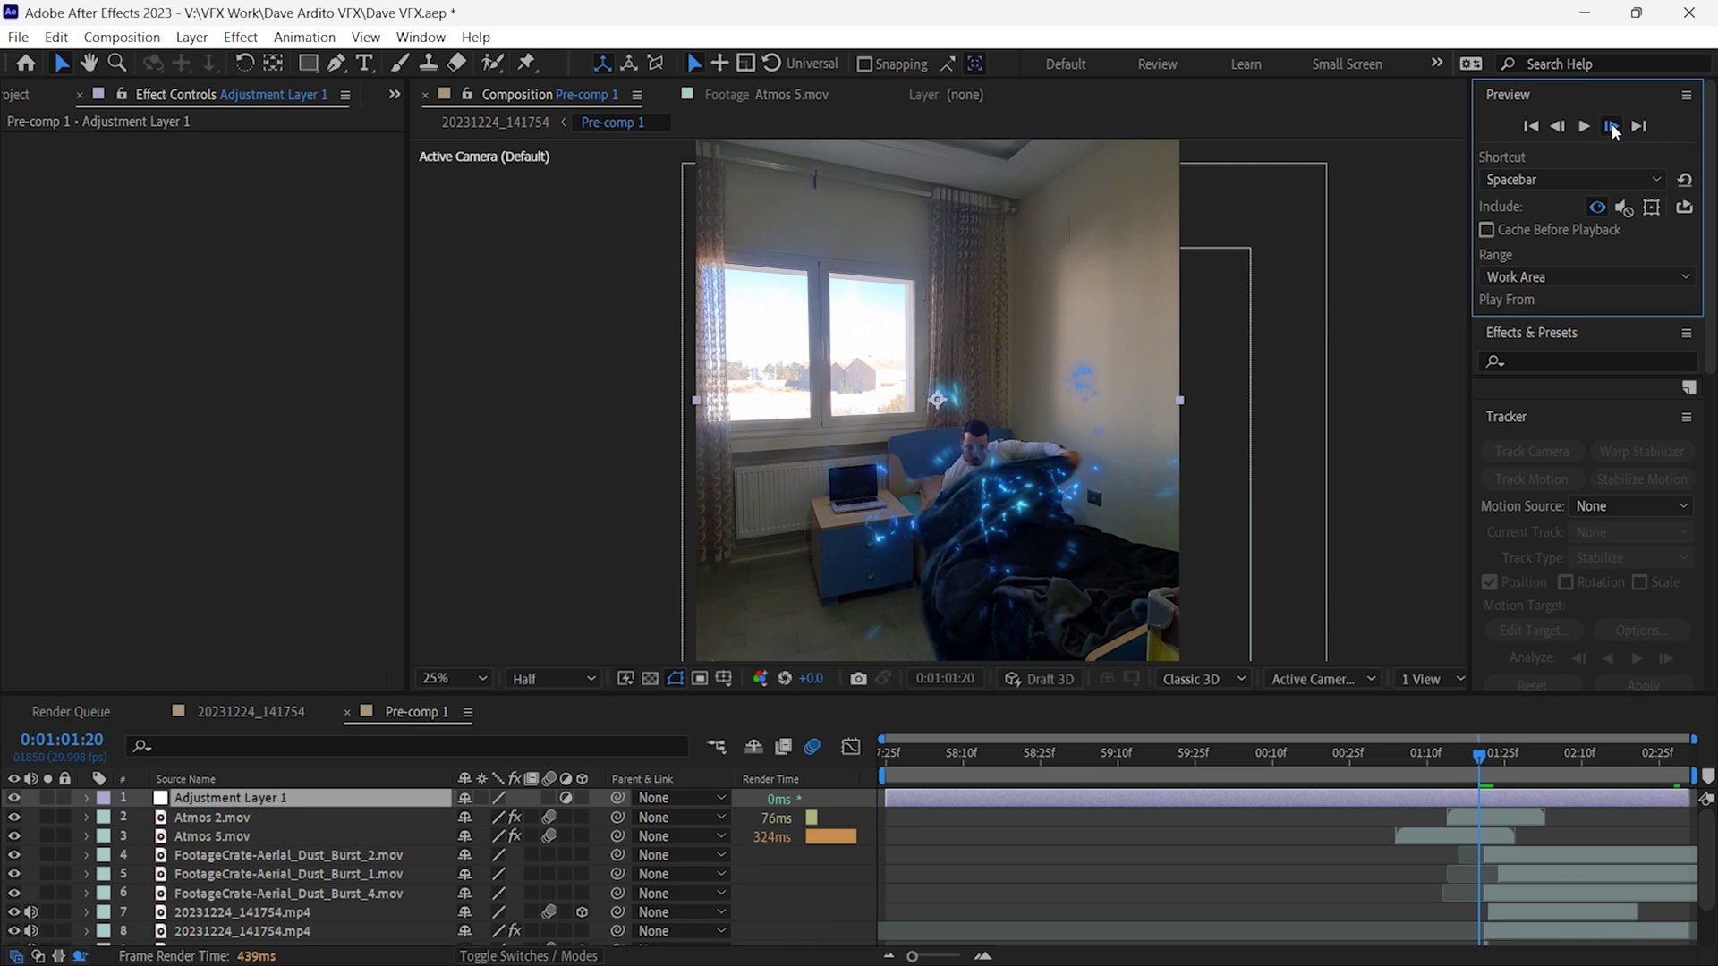
pyautogui.click(1612, 128)
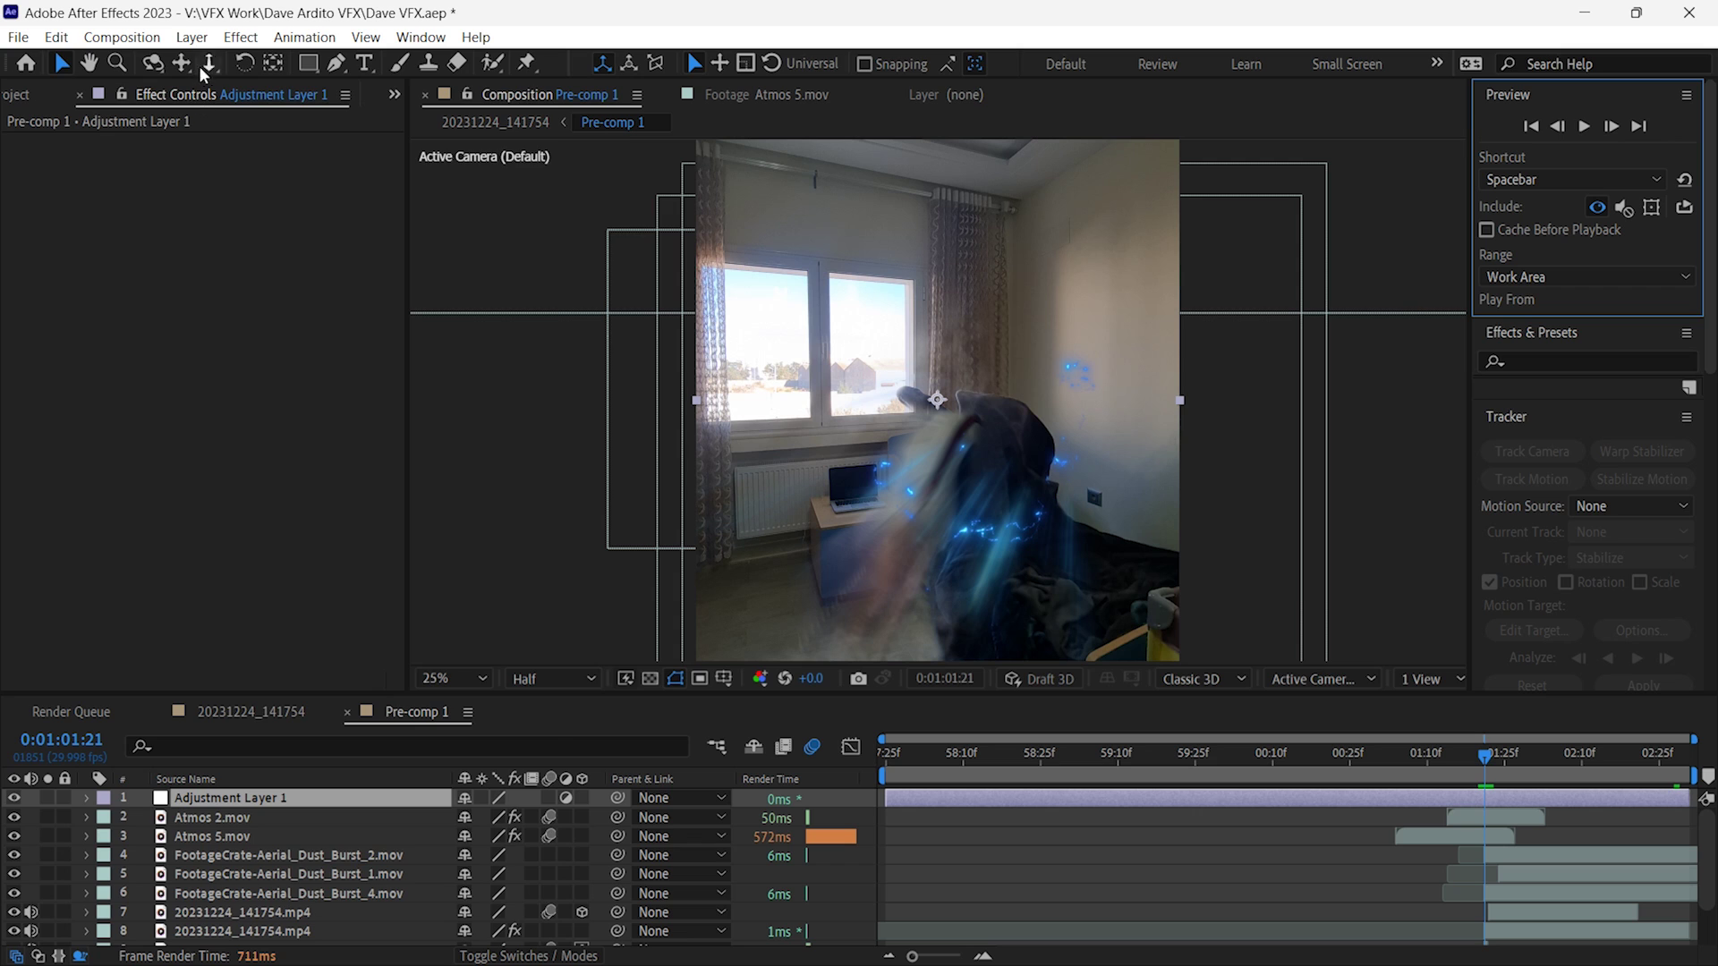
pyautogui.click(240, 36)
pyautogui.moveTo(349, 688)
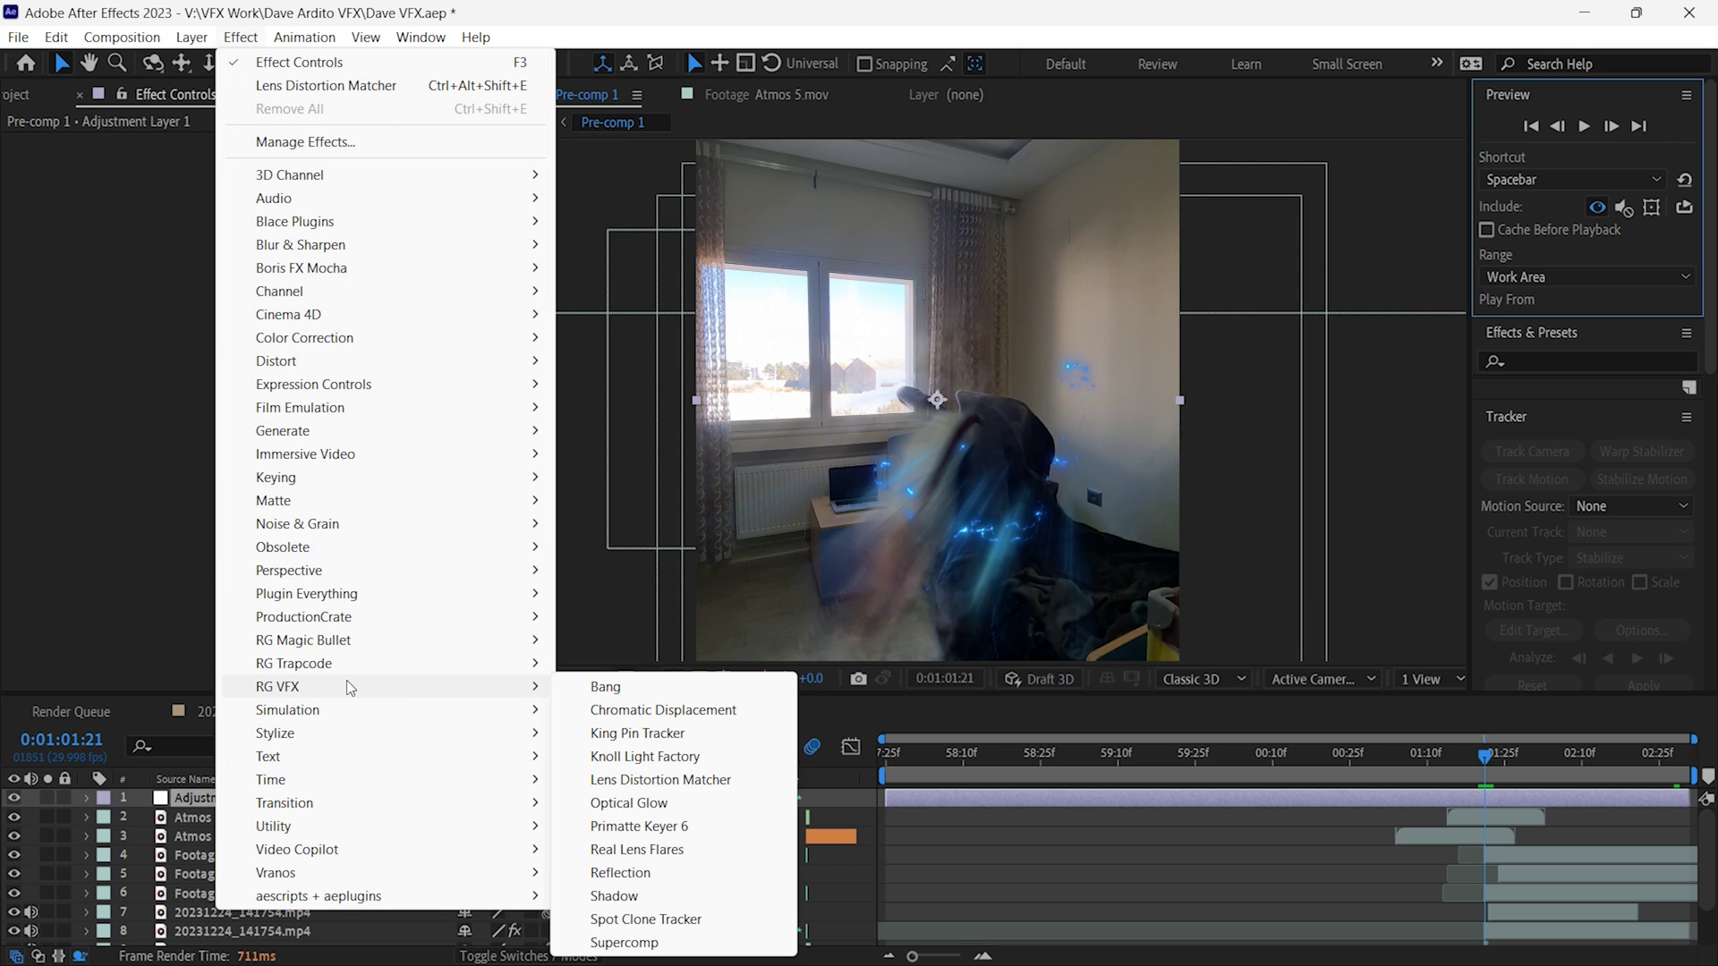
pyautogui.click(663, 709)
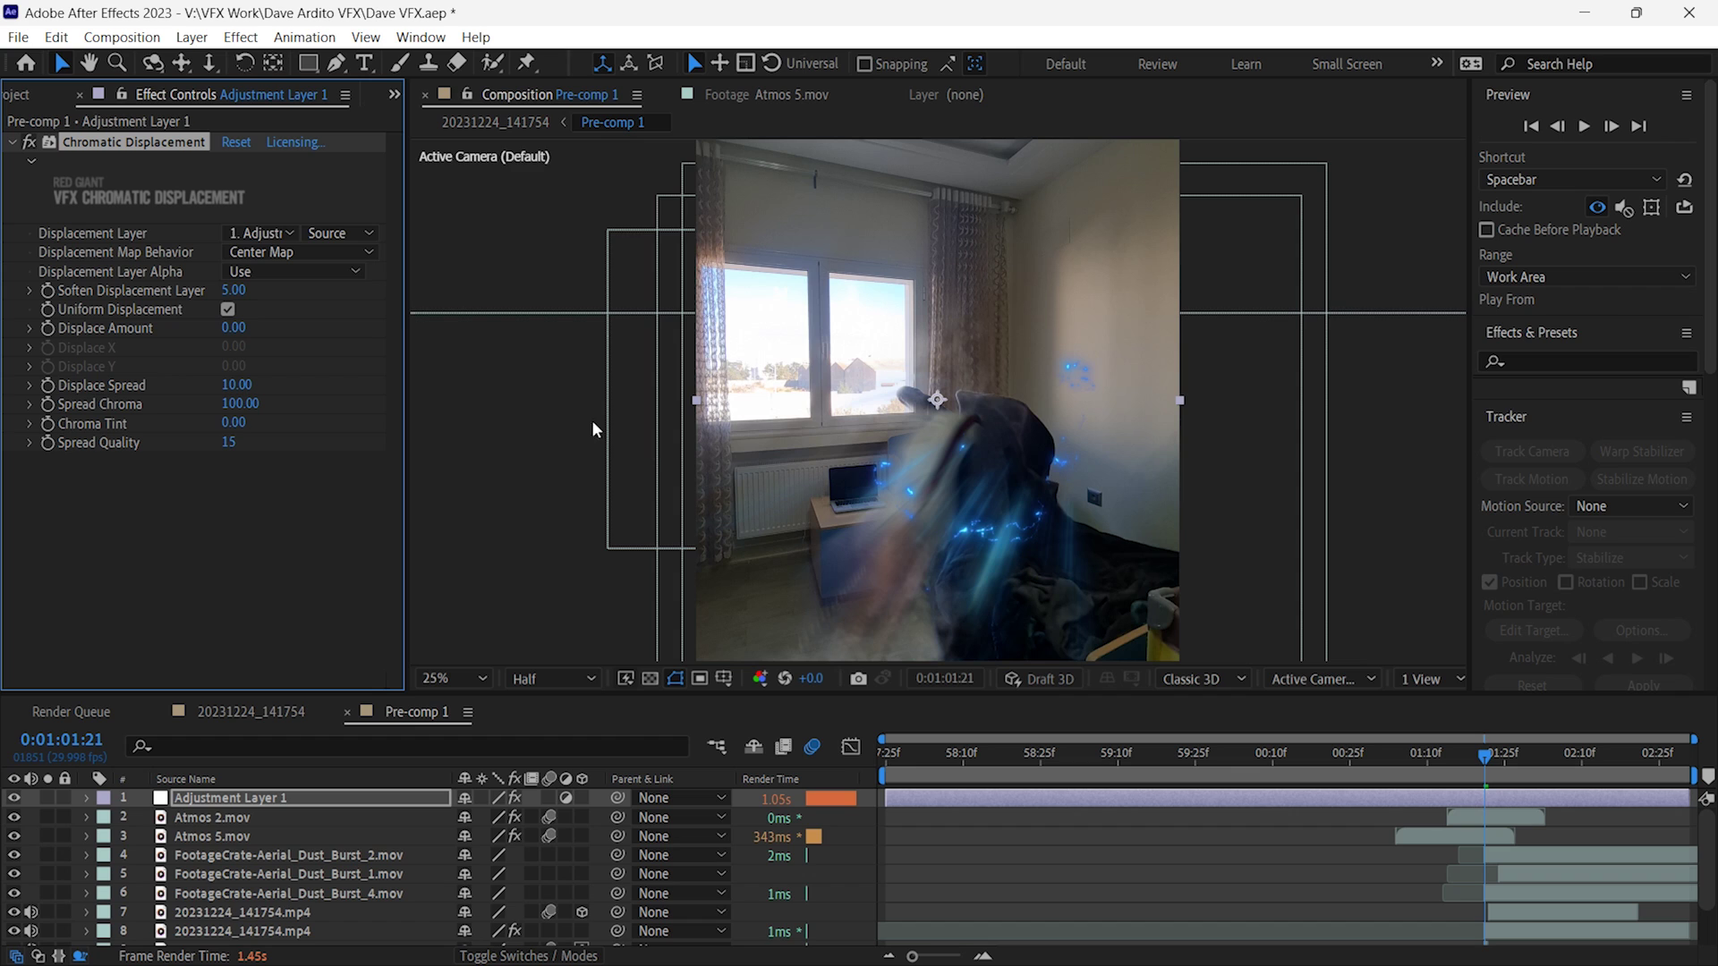
# - Set Chromatic Displacement to use Atmos 2.mov as the displacement layer with a Displace Amount of 33, and inspect the result up close
pyautogui.click(259, 233)
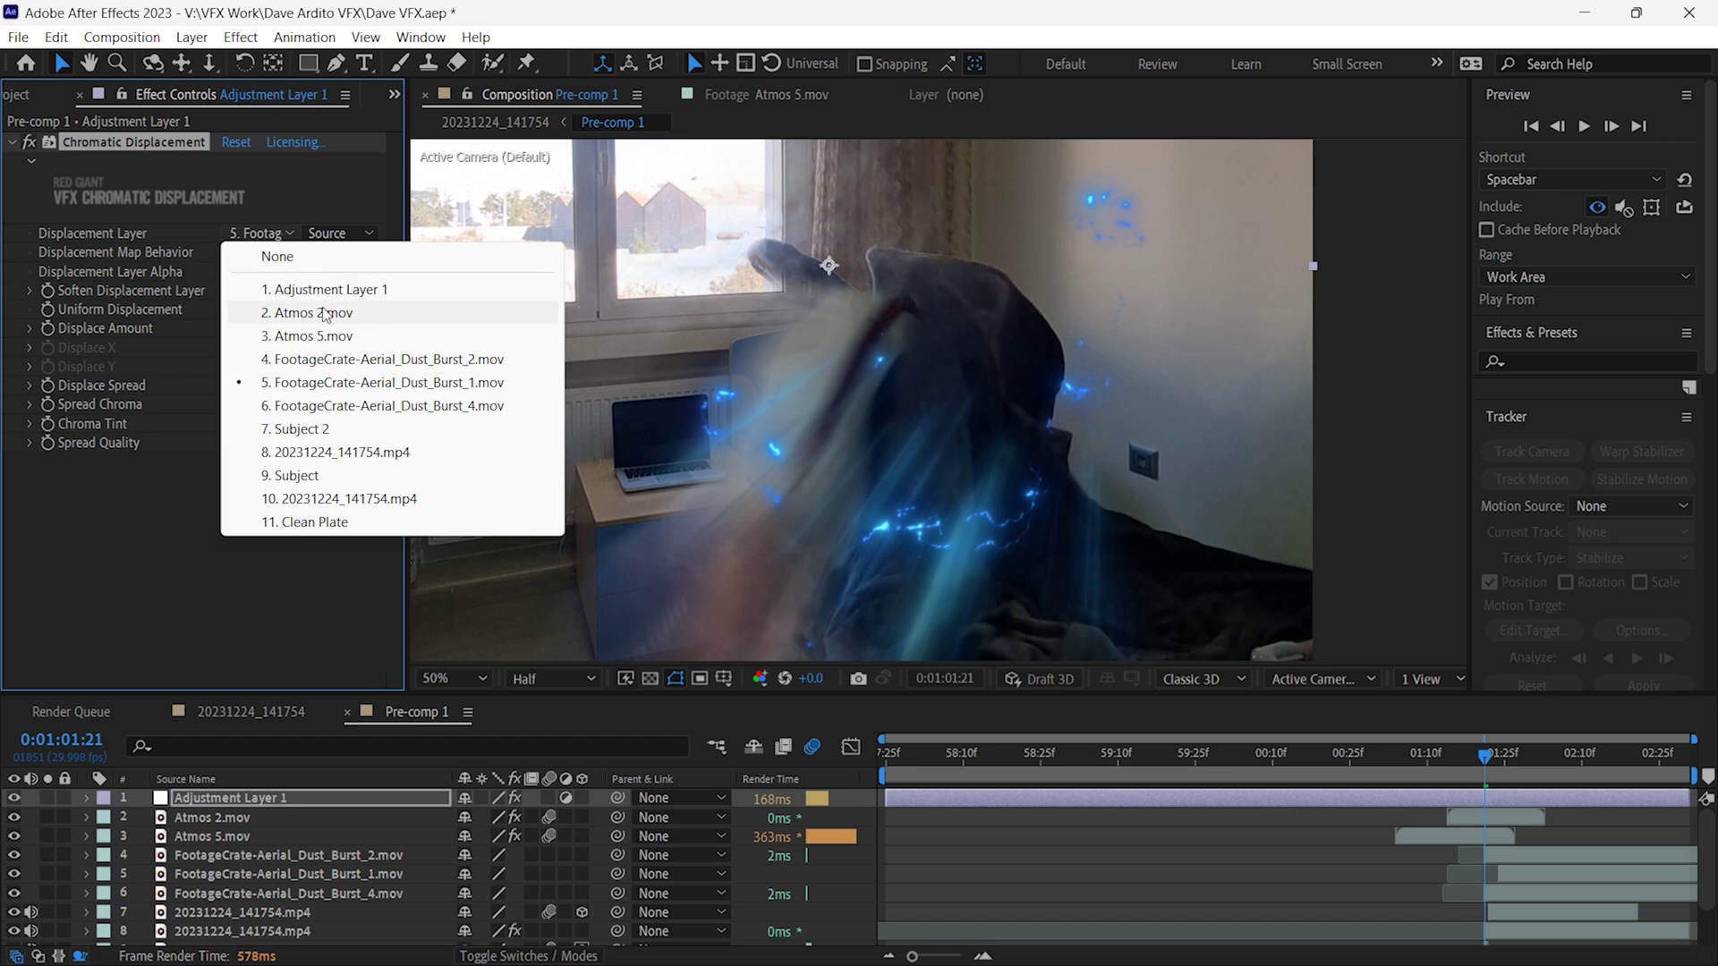
pyautogui.click(319, 304)
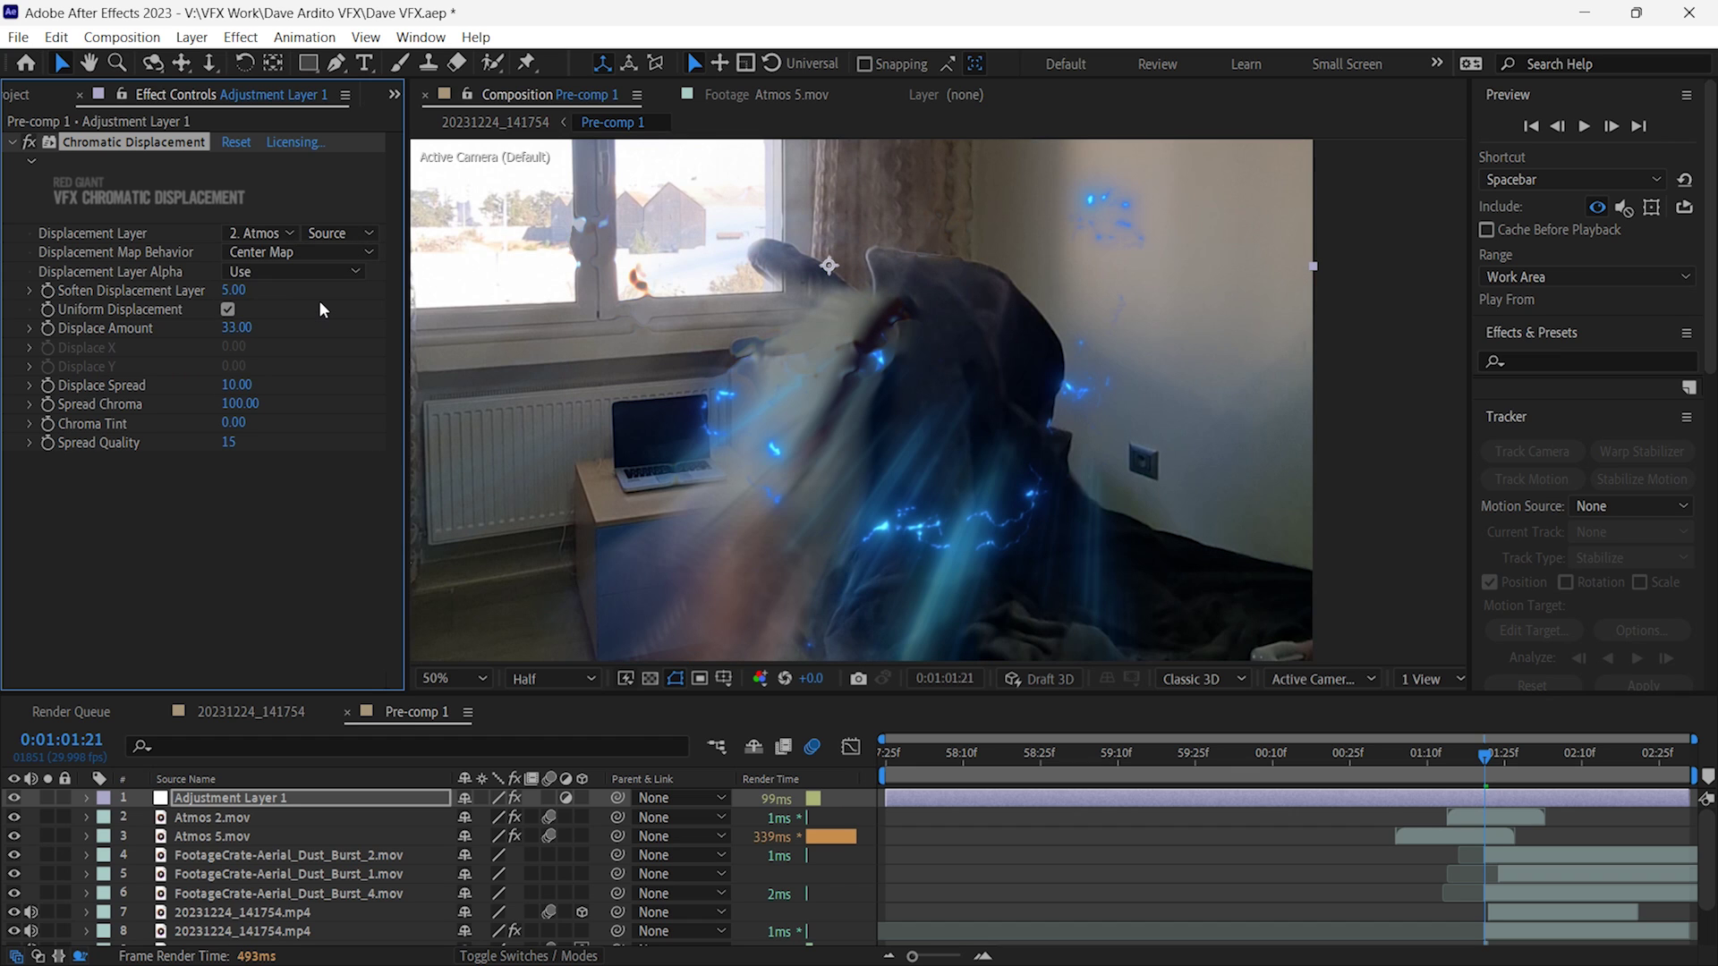
pyautogui.press(',')
pyautogui.press(',')
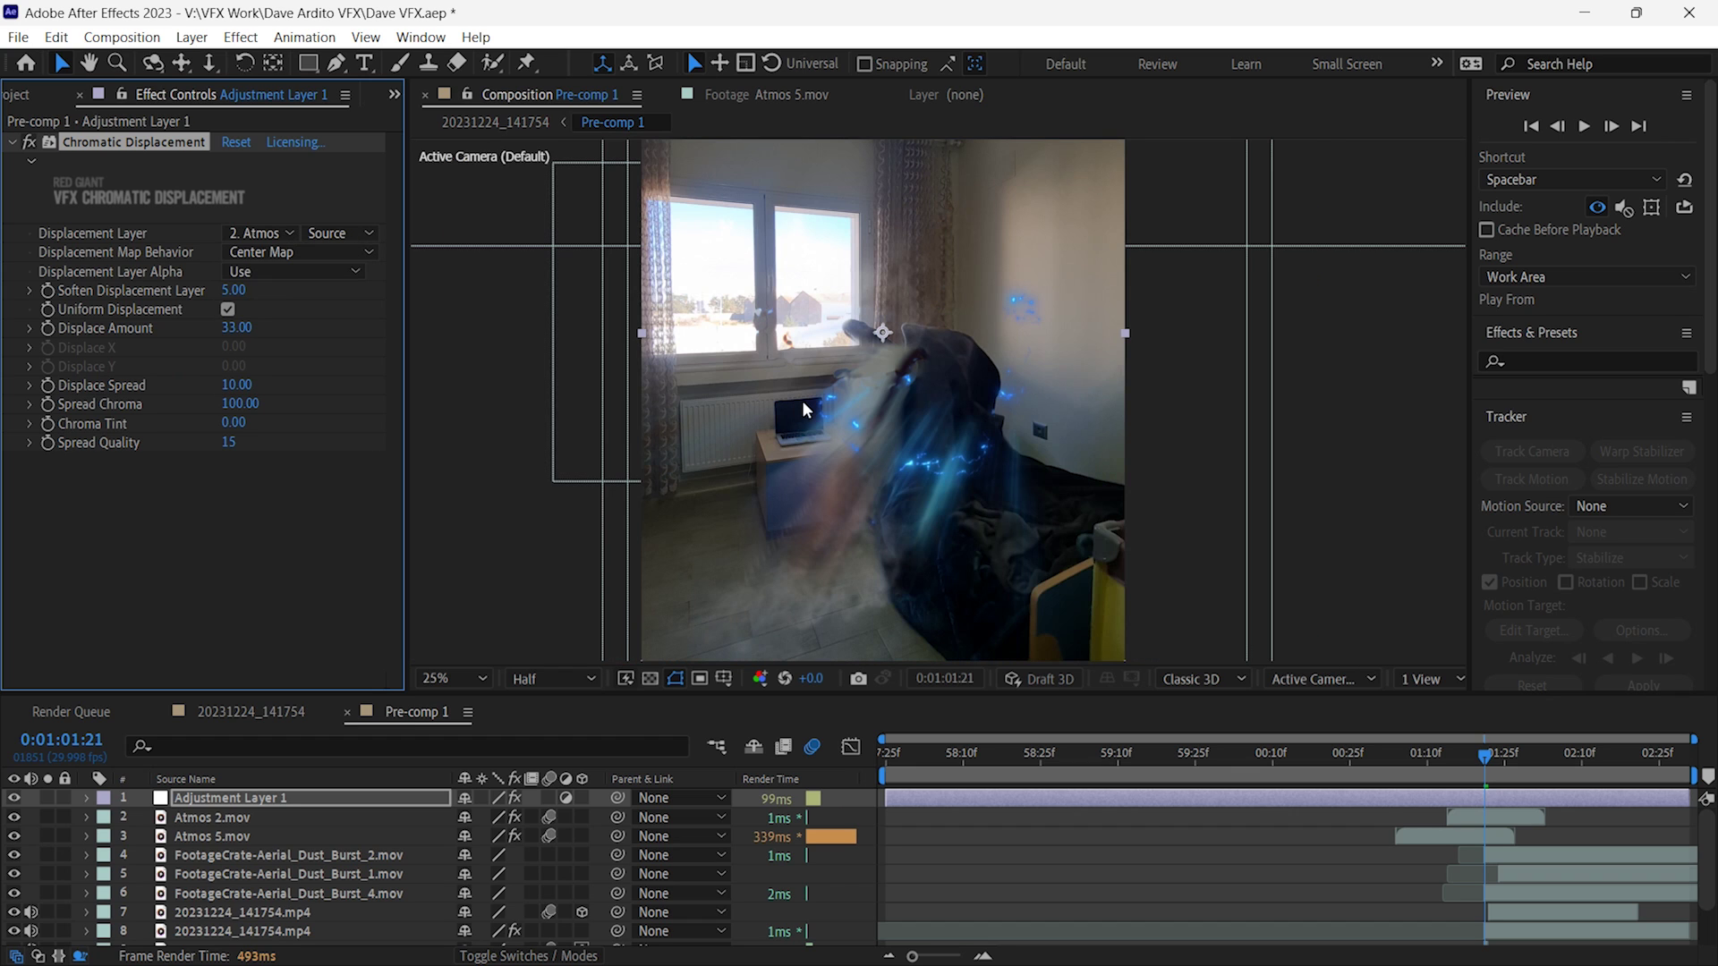
pyautogui.press('.')
pyautogui.press('.')
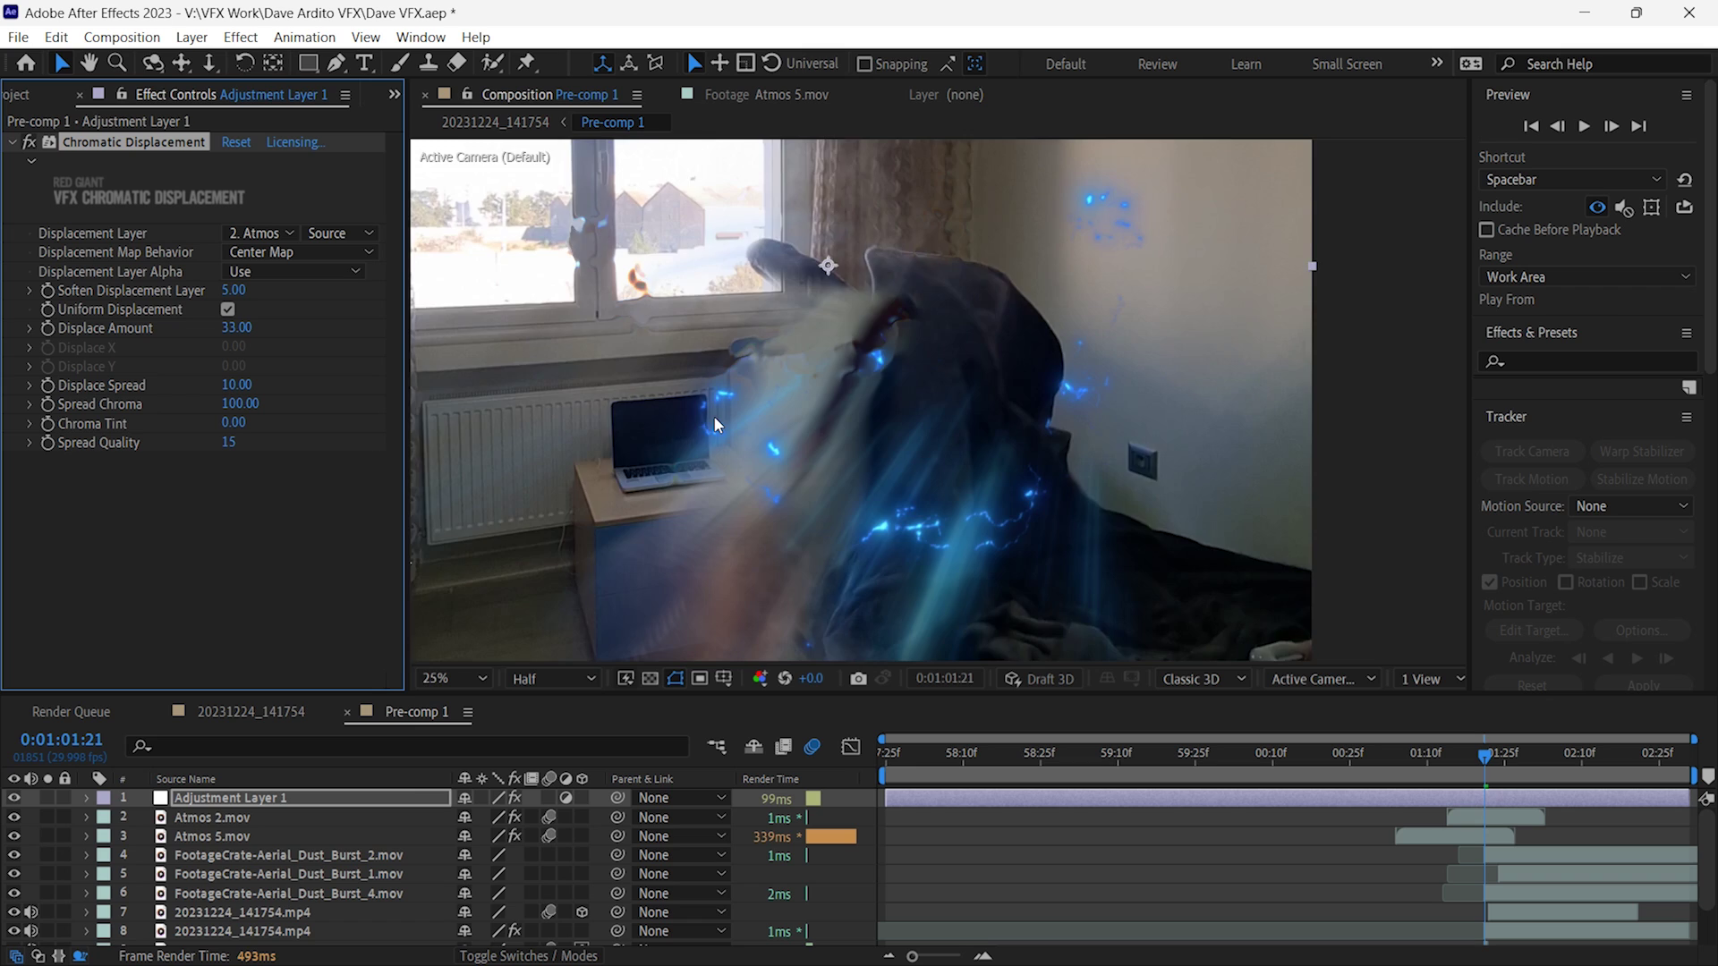
# - Play back the displaced leap in Pre-comp 1 and scrub to 0:01:01:28
pyautogui.press(',')
pyautogui.press(',')
pyautogui.moveTo(258, 292); pyautogui.dragTo(263, 293)
pyautogui.hotkey('ctrl', 'z')
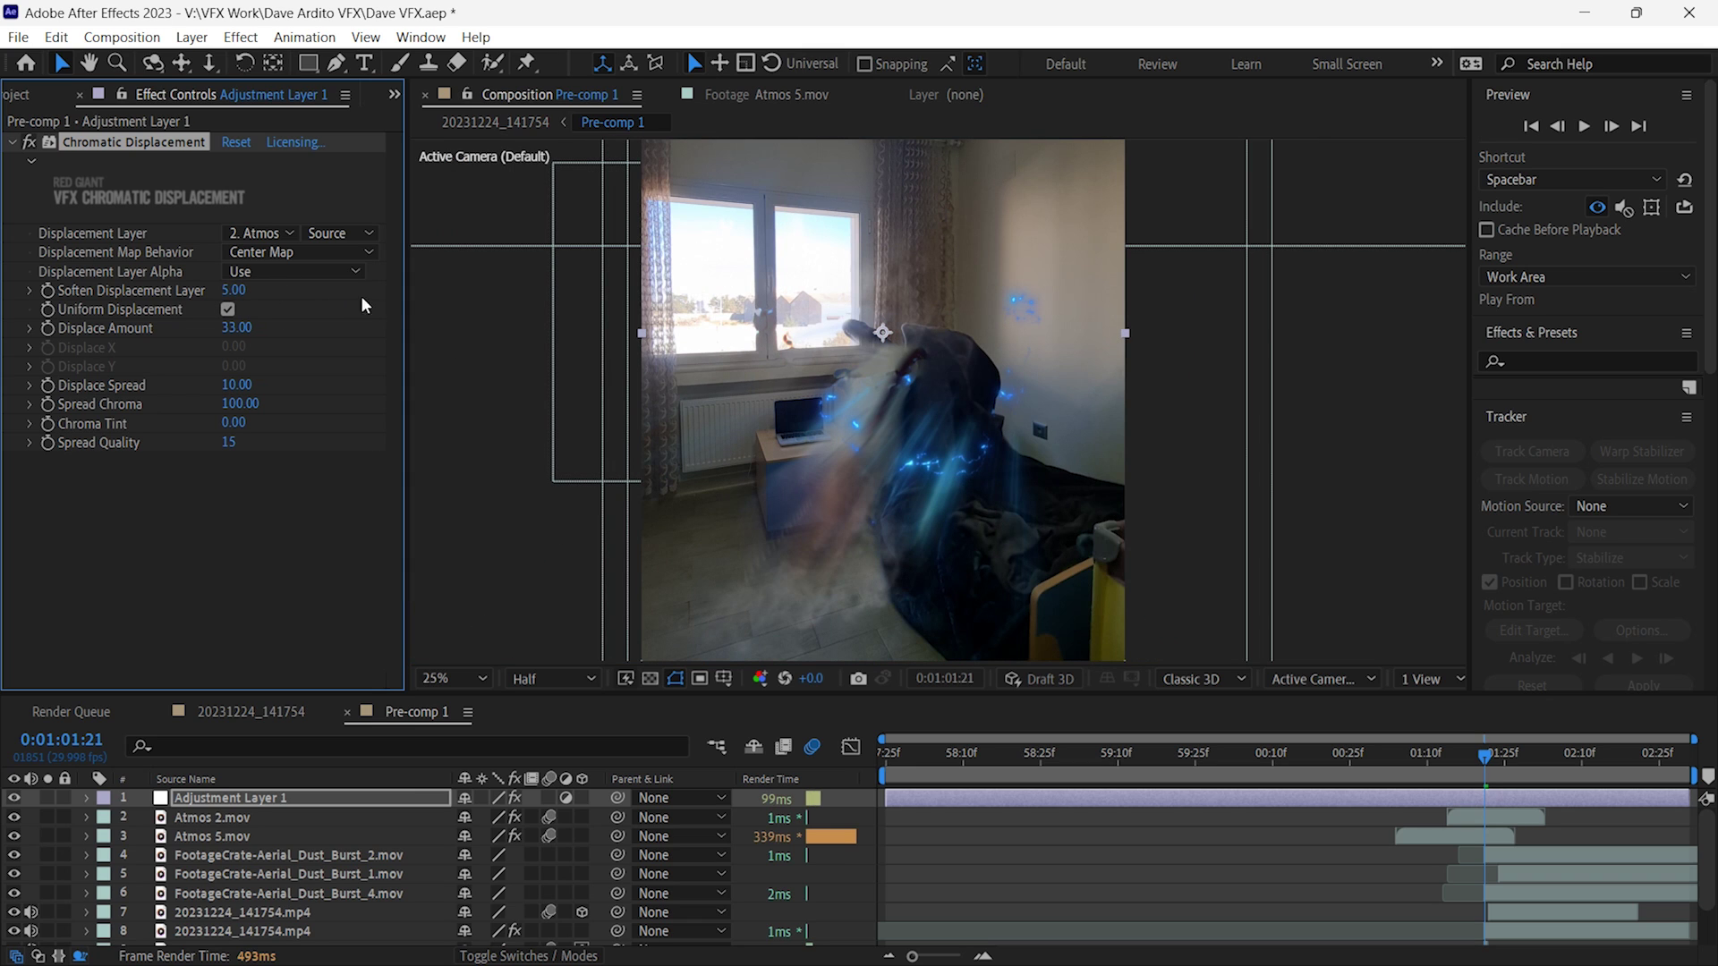
pyautogui.click(1469, 756)
pyautogui.press('space')
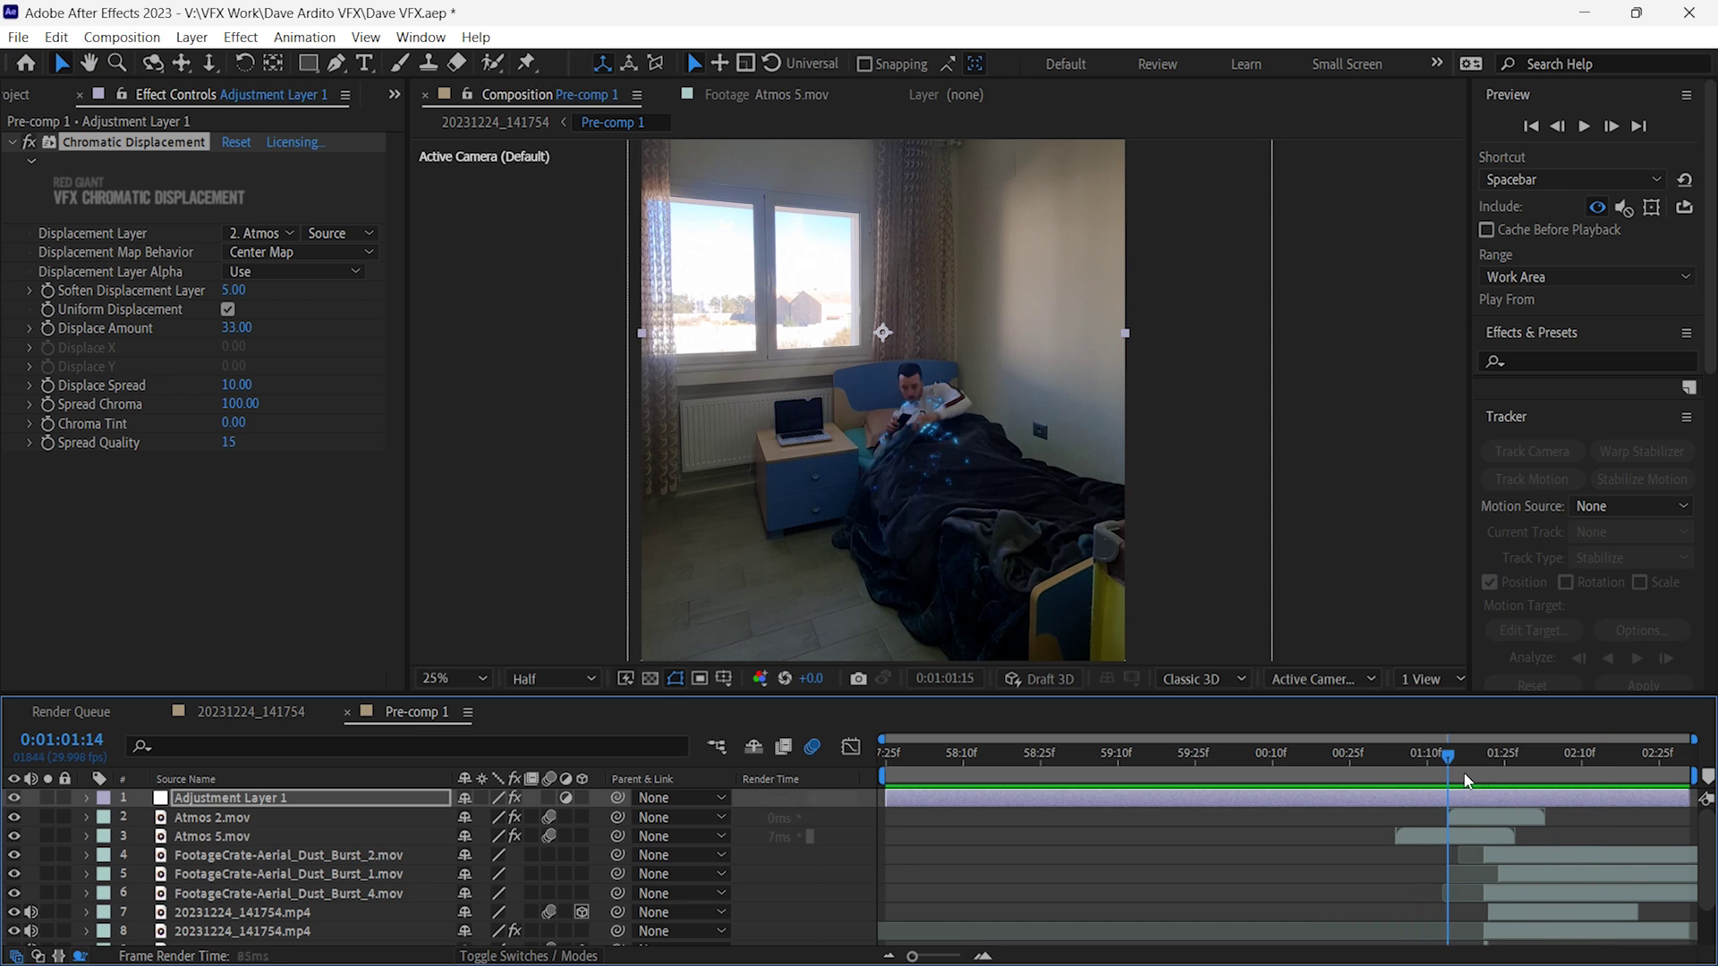
pyautogui.click(1489, 768)
pyautogui.moveTo(1489, 768); pyautogui.dragTo(1518, 766)
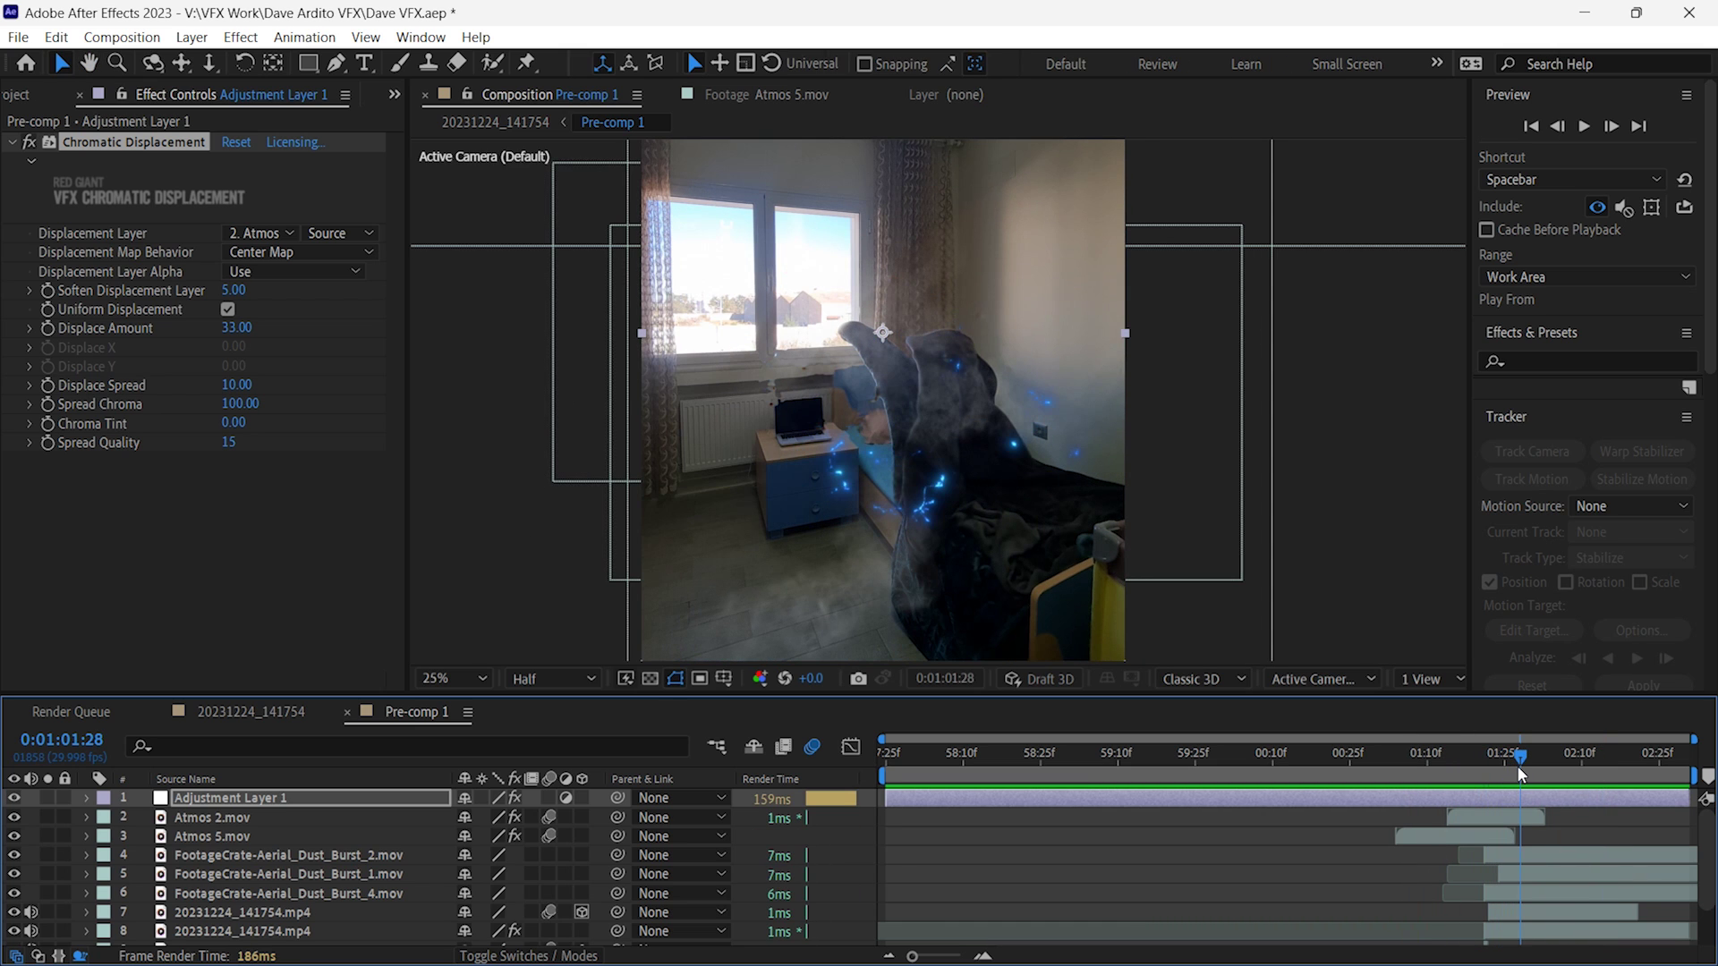
# - Duplicate the adjustment layer and place the copy directly below FootageCrate-Aerial_Dust_Burst_2.mov
pyautogui.click(255, 802)
pyautogui.hotkey('ctrl', 'd')
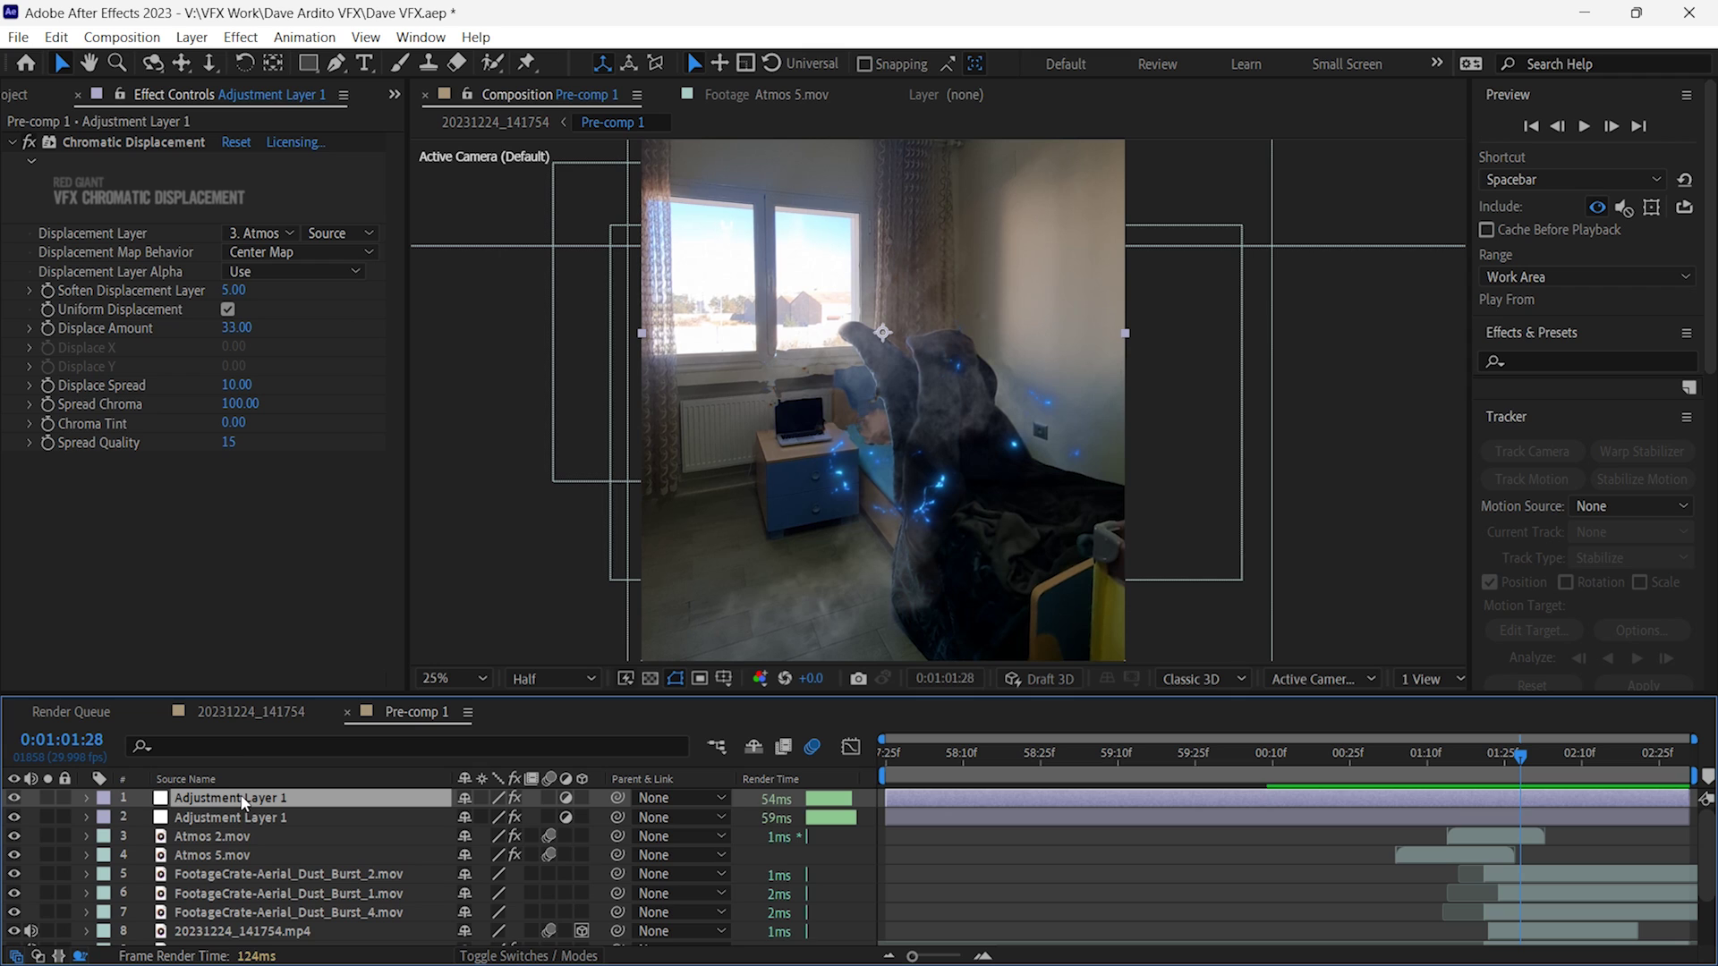
pyautogui.moveTo(251, 805); pyautogui.dragTo(335, 890)
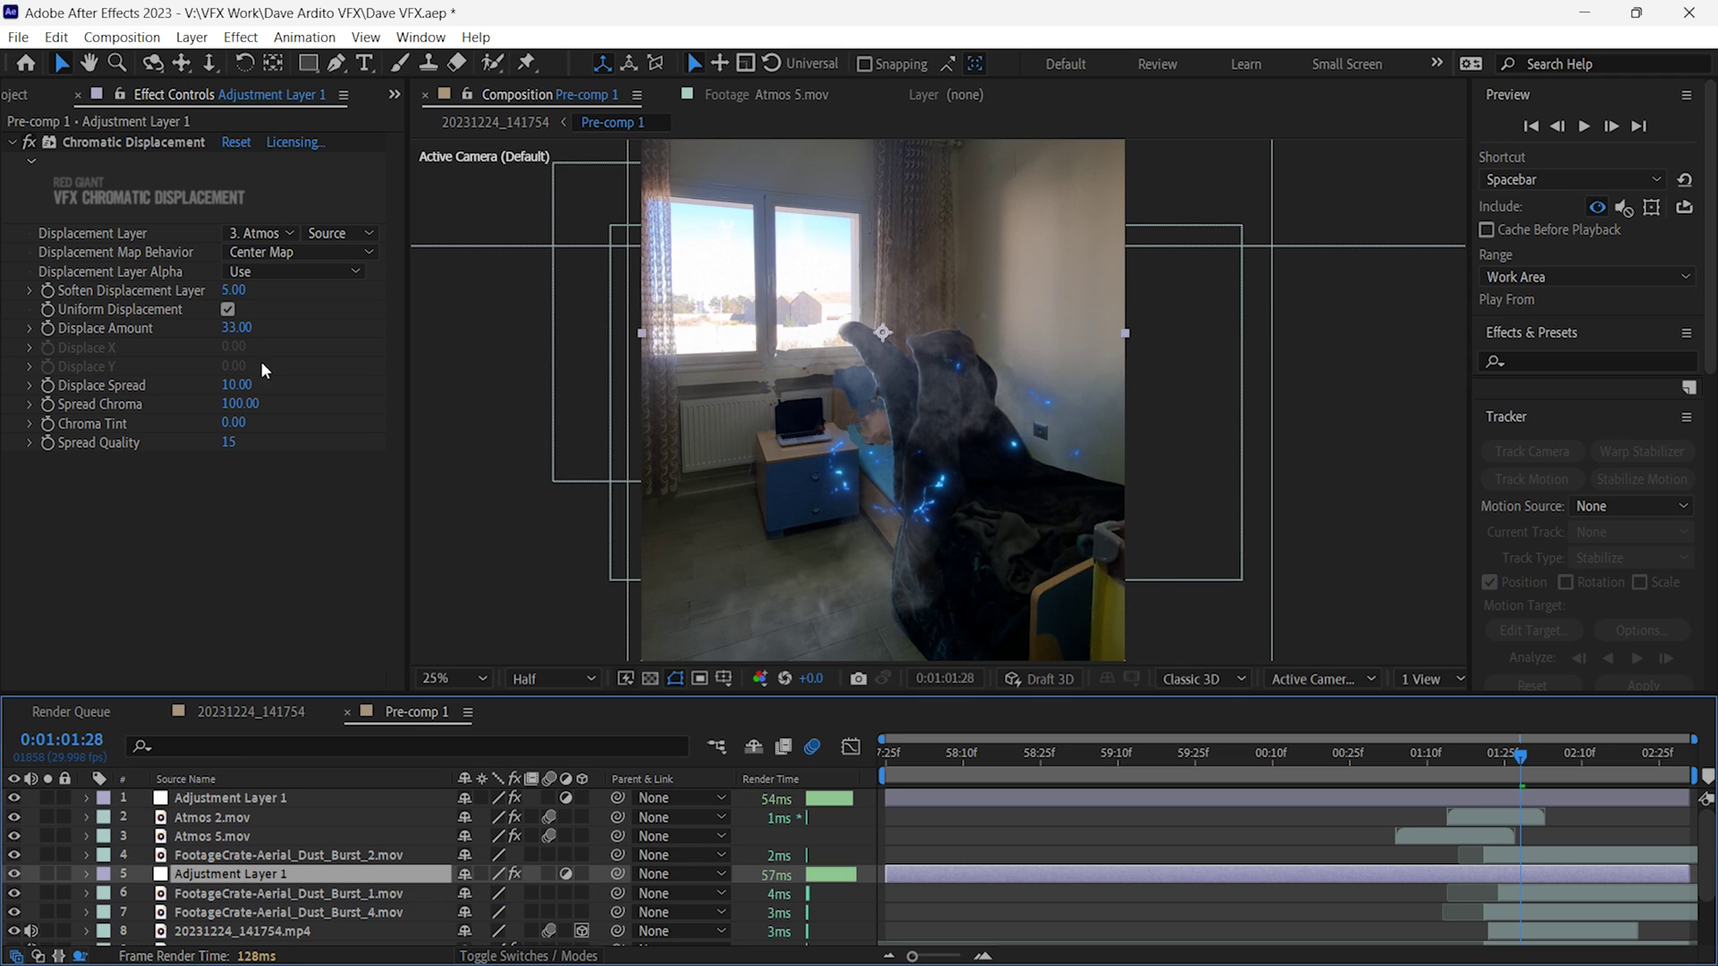
# - Set the lower adjustment layer's Chromatic Displacement to FootageCrate-Aerial_Dust_Burst_1.mov, softening 11, Displace Amount 71 and Displace Spread 44, and preview it
pyautogui.click(272, 227)
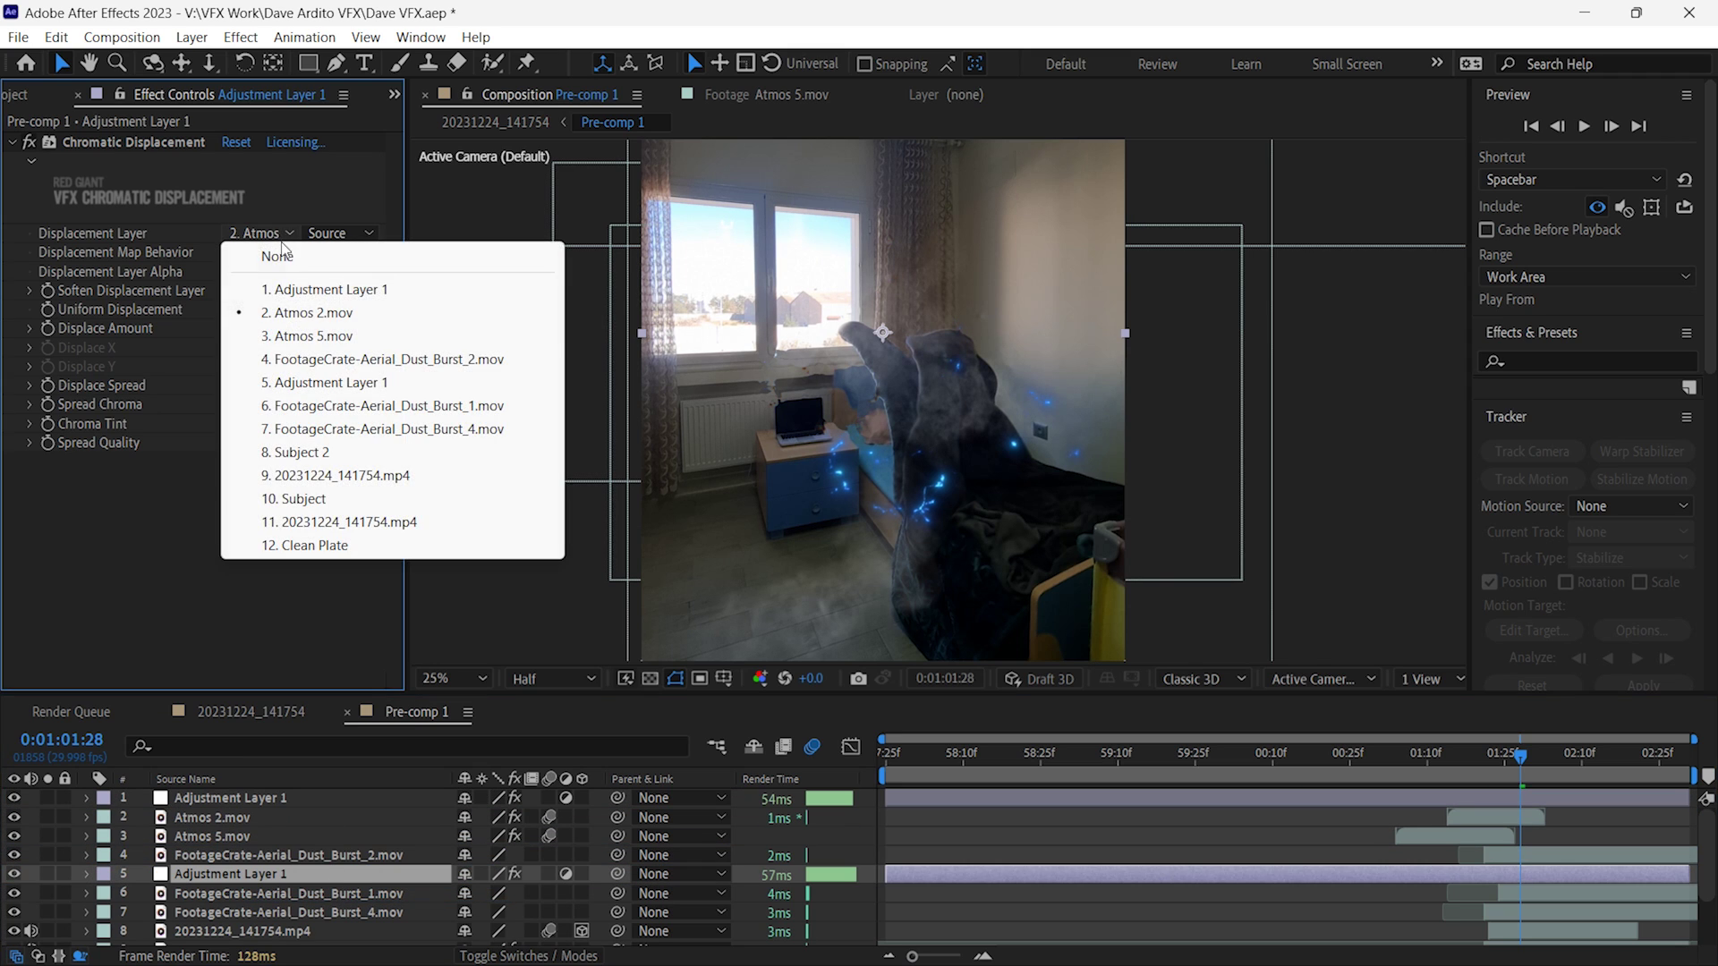
pyautogui.click(401, 405)
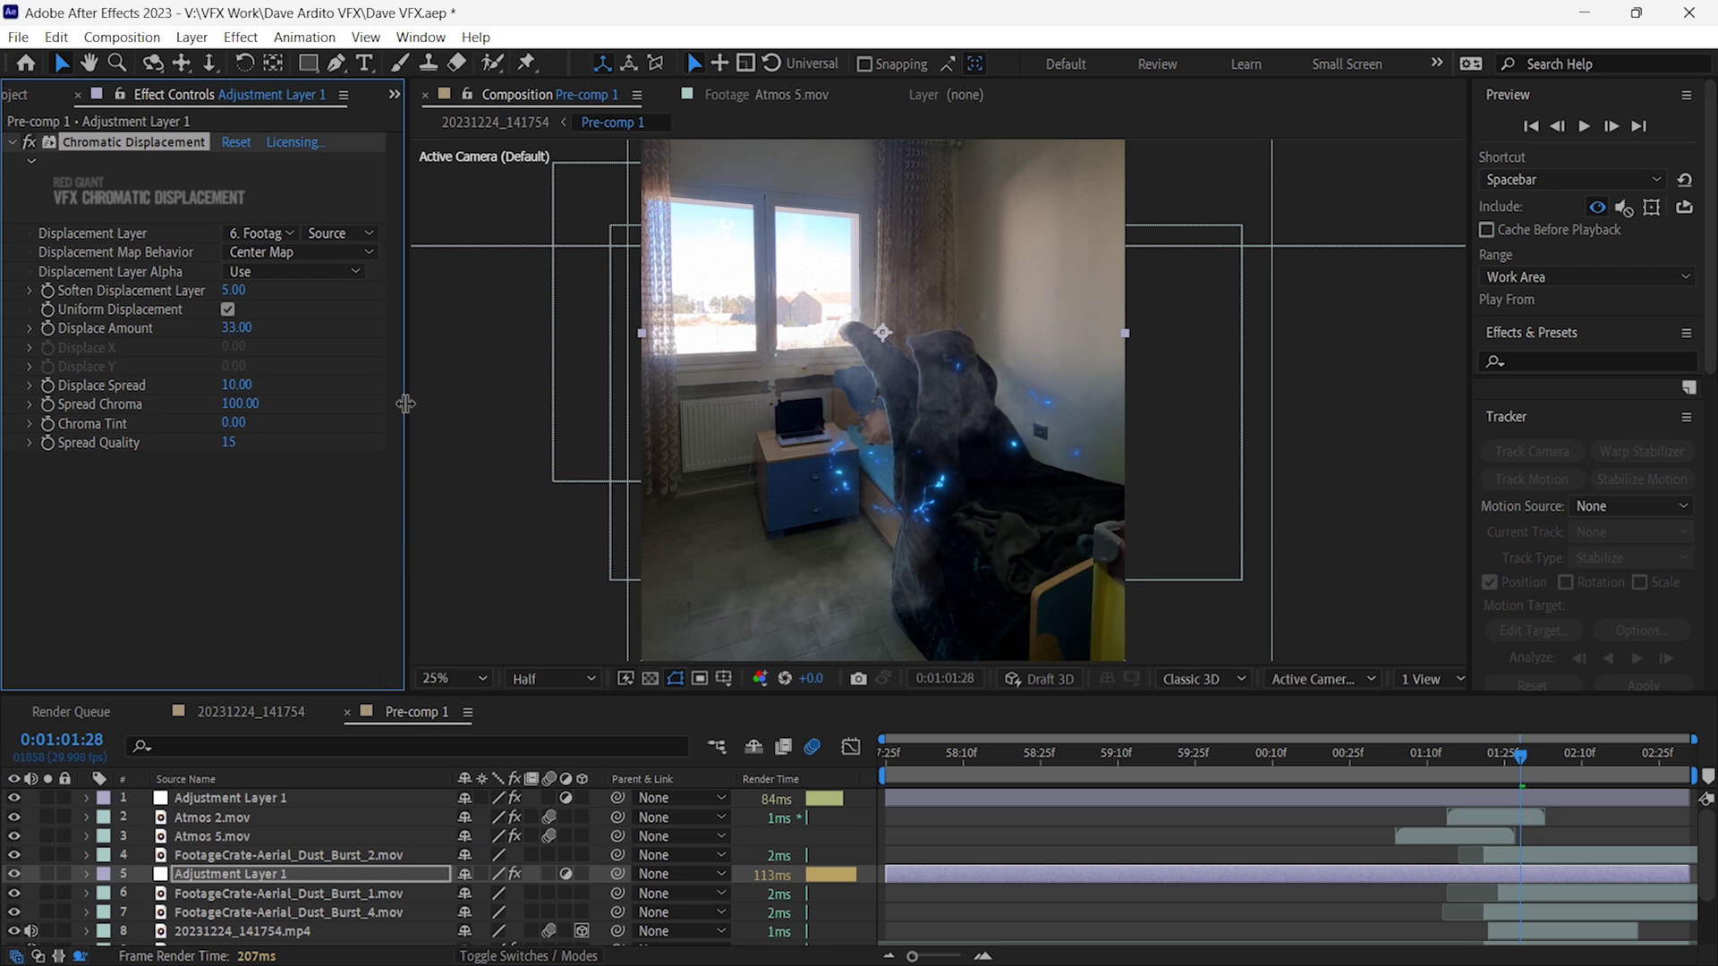
pyautogui.click(281, 875)
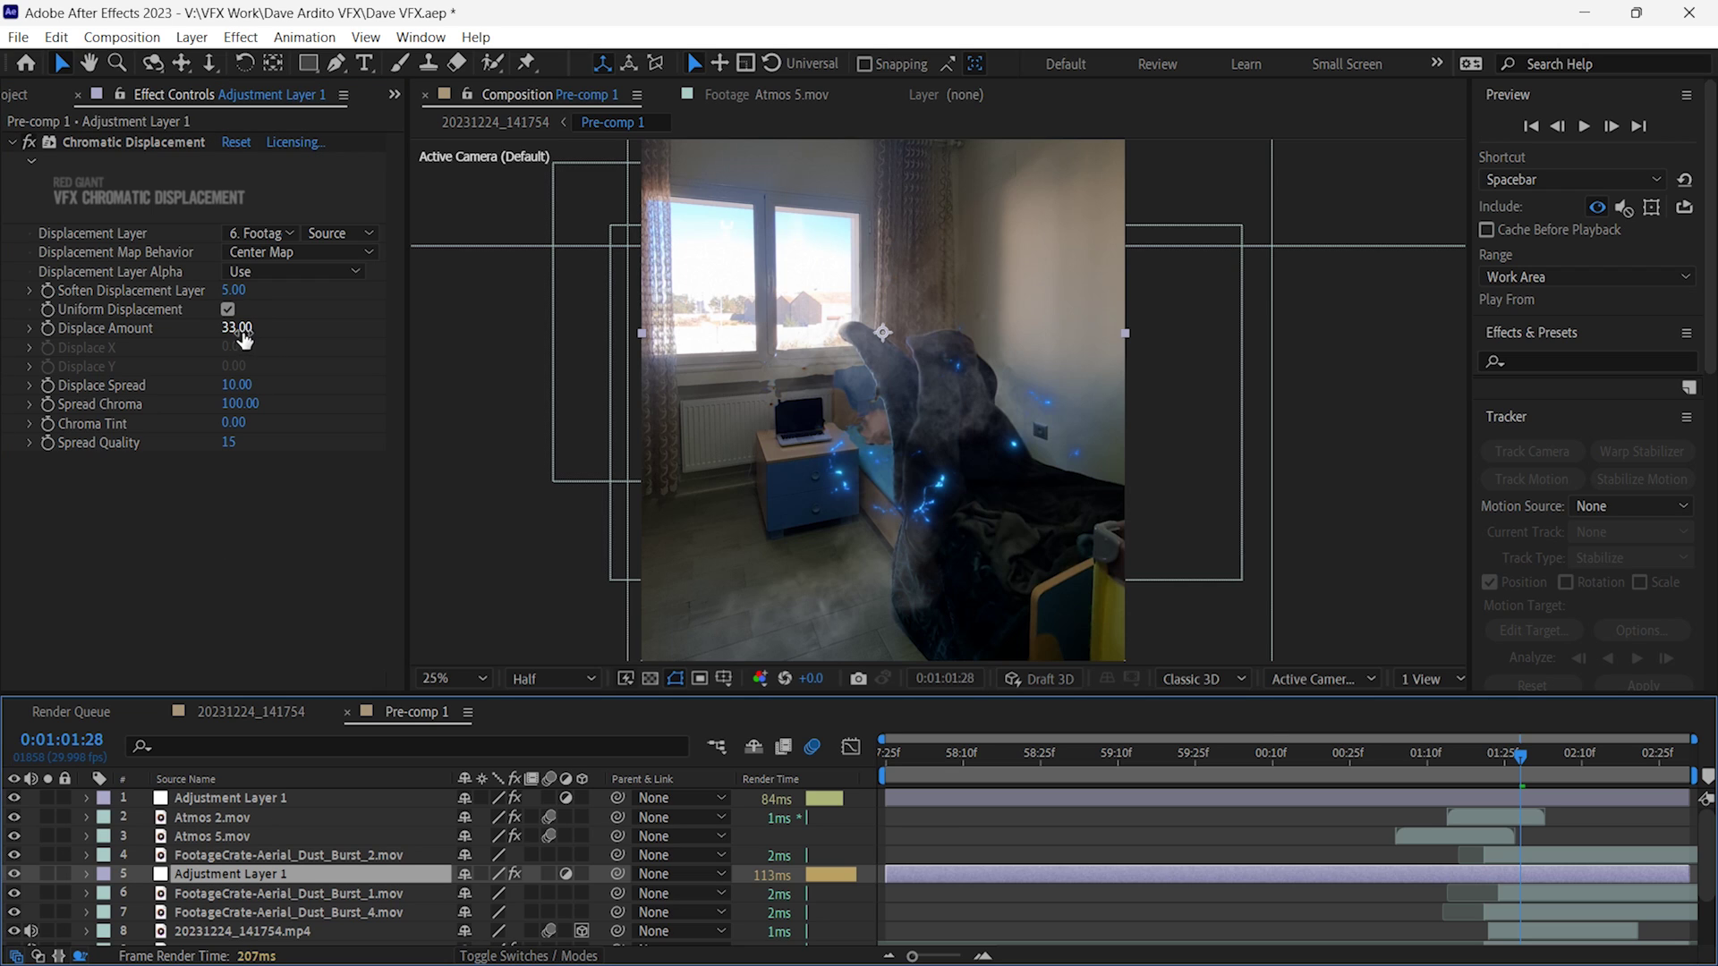
pyautogui.moveTo(241, 333); pyautogui.dragTo(286, 333)
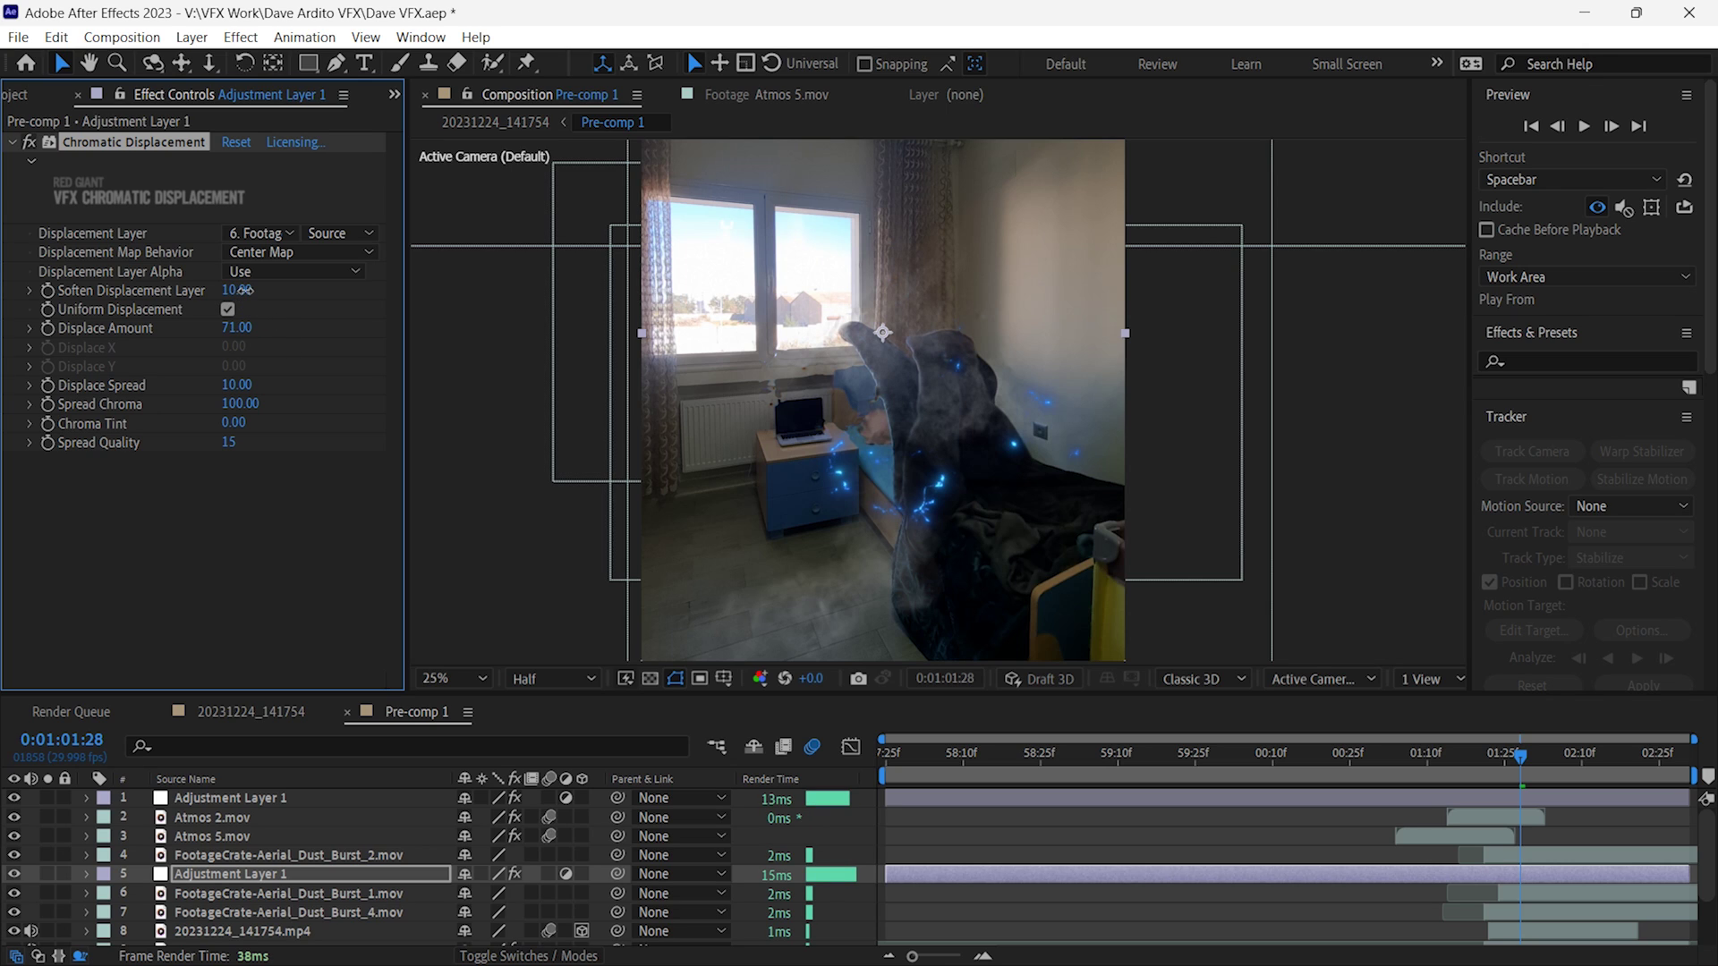
pyautogui.click(247, 385)
pyautogui.moveTo(247, 385); pyautogui.dragTo(278, 379)
pyautogui.click(1584, 125)
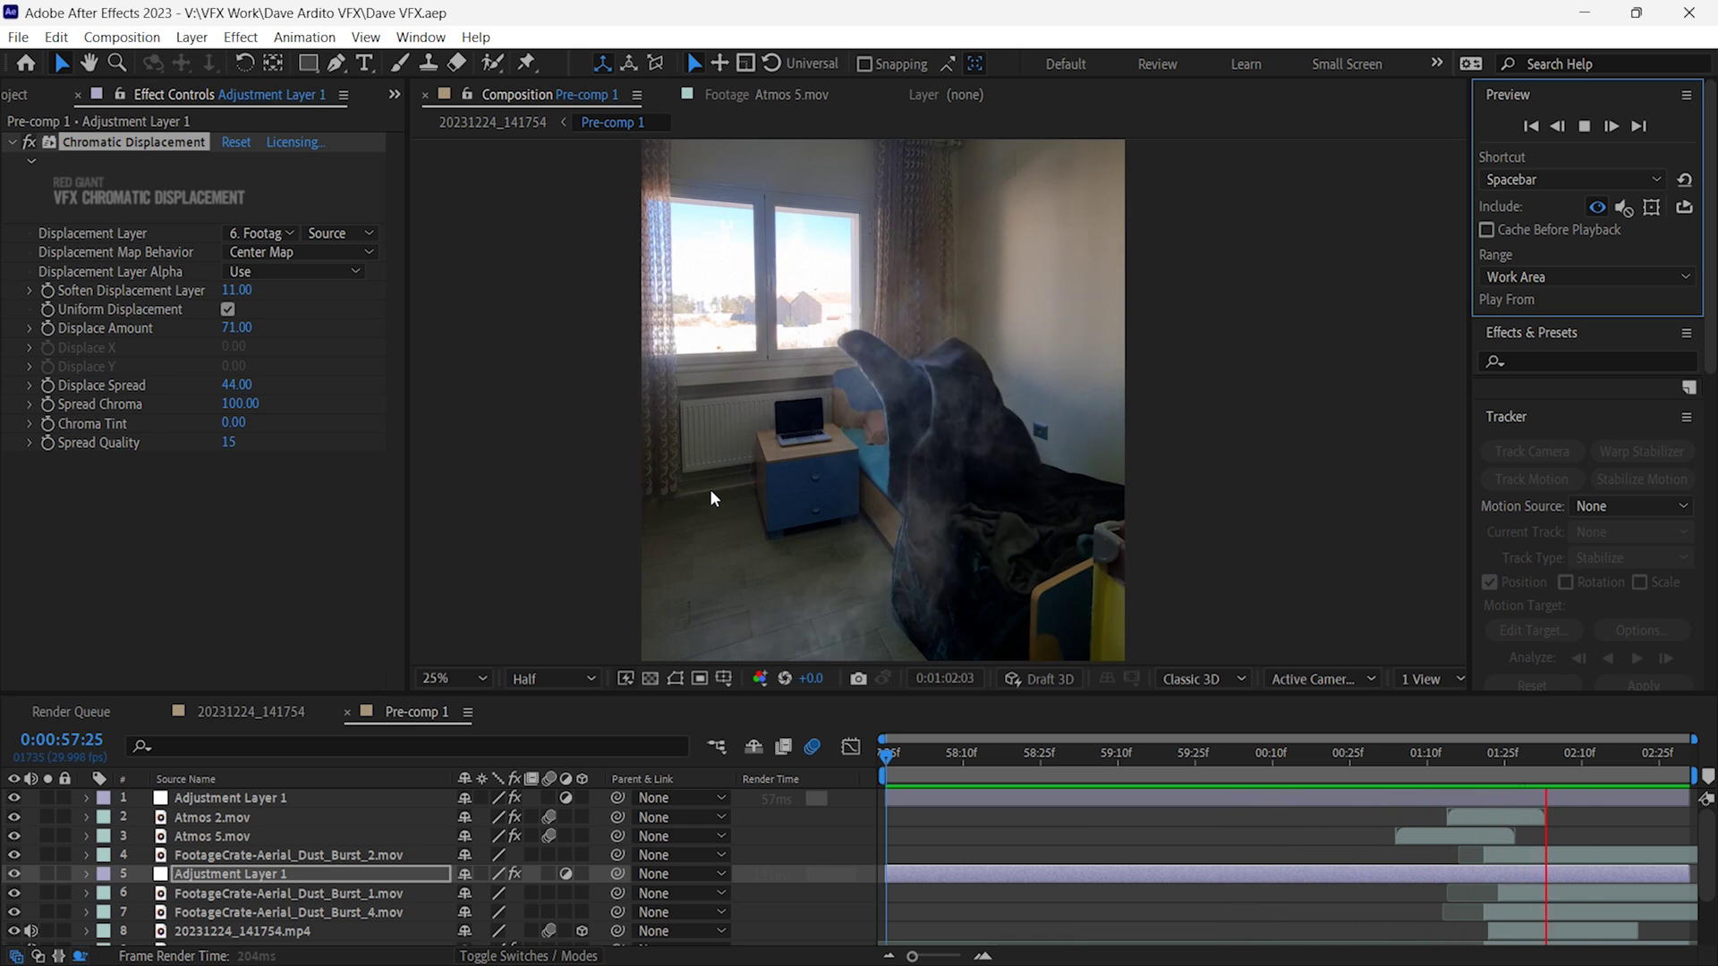
# - Move the upper adjustment layer below Atmos 2.mov and set its Chromatic Displacement layer to Atmos 5.mov
pyautogui.click(1090, 616)
pyautogui.hotkey('ctrl', '[')
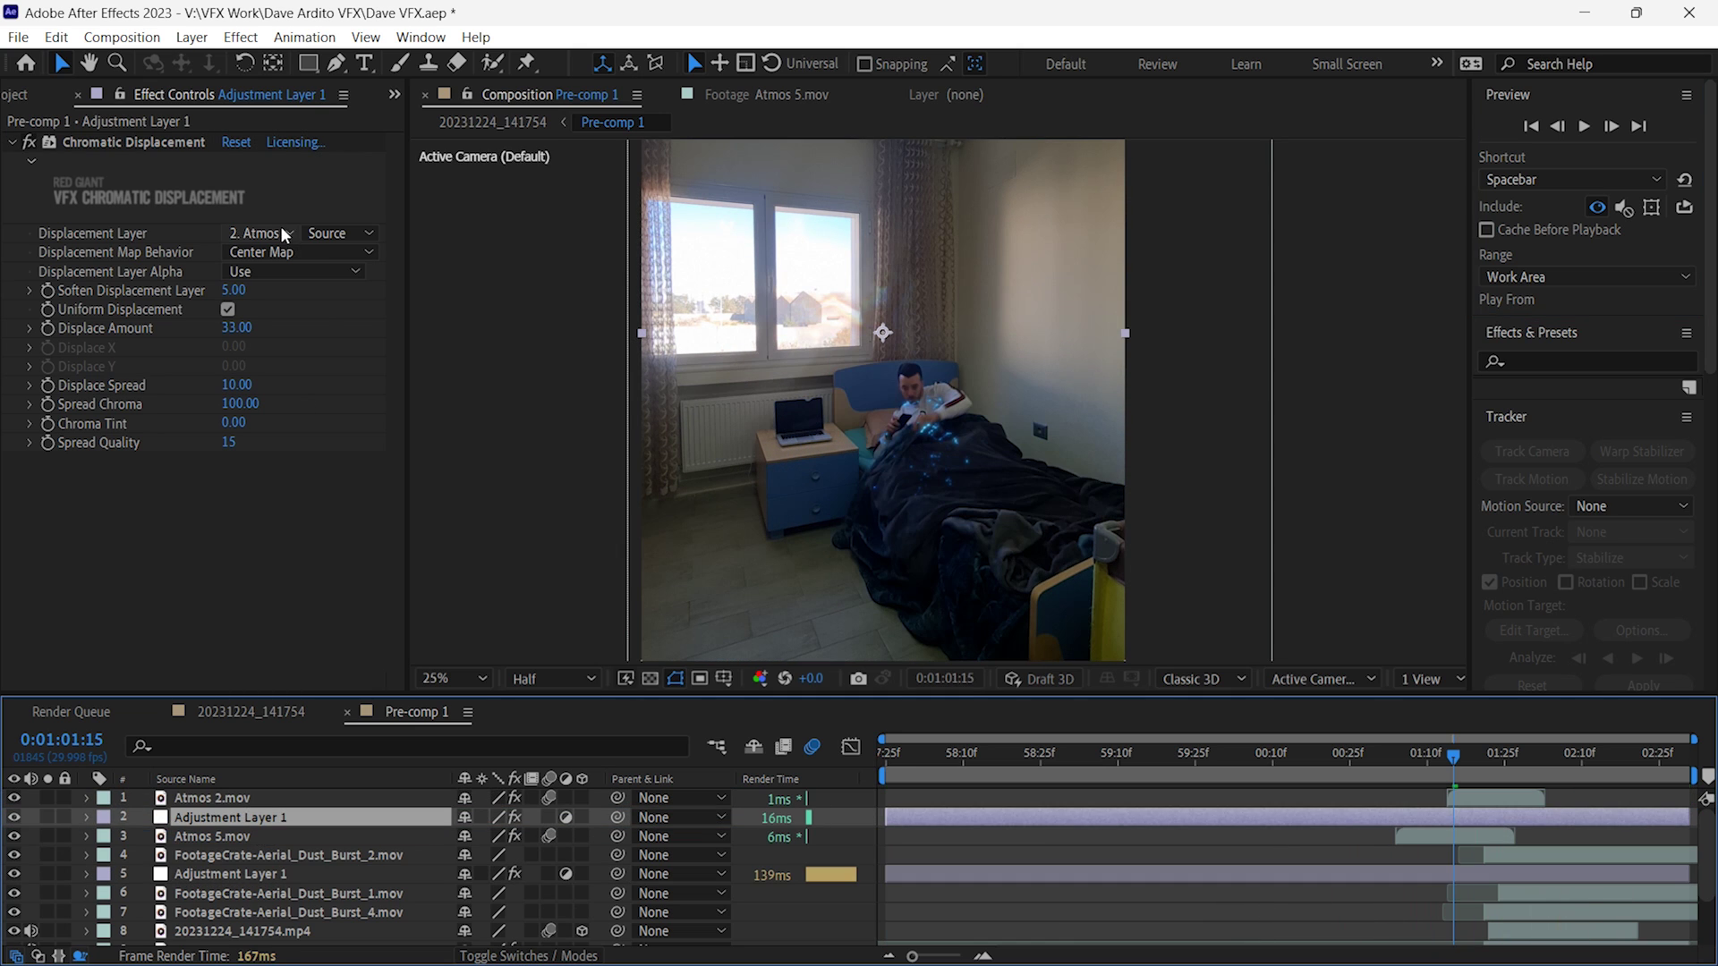
pyautogui.click(260, 233)
pyautogui.click(345, 337)
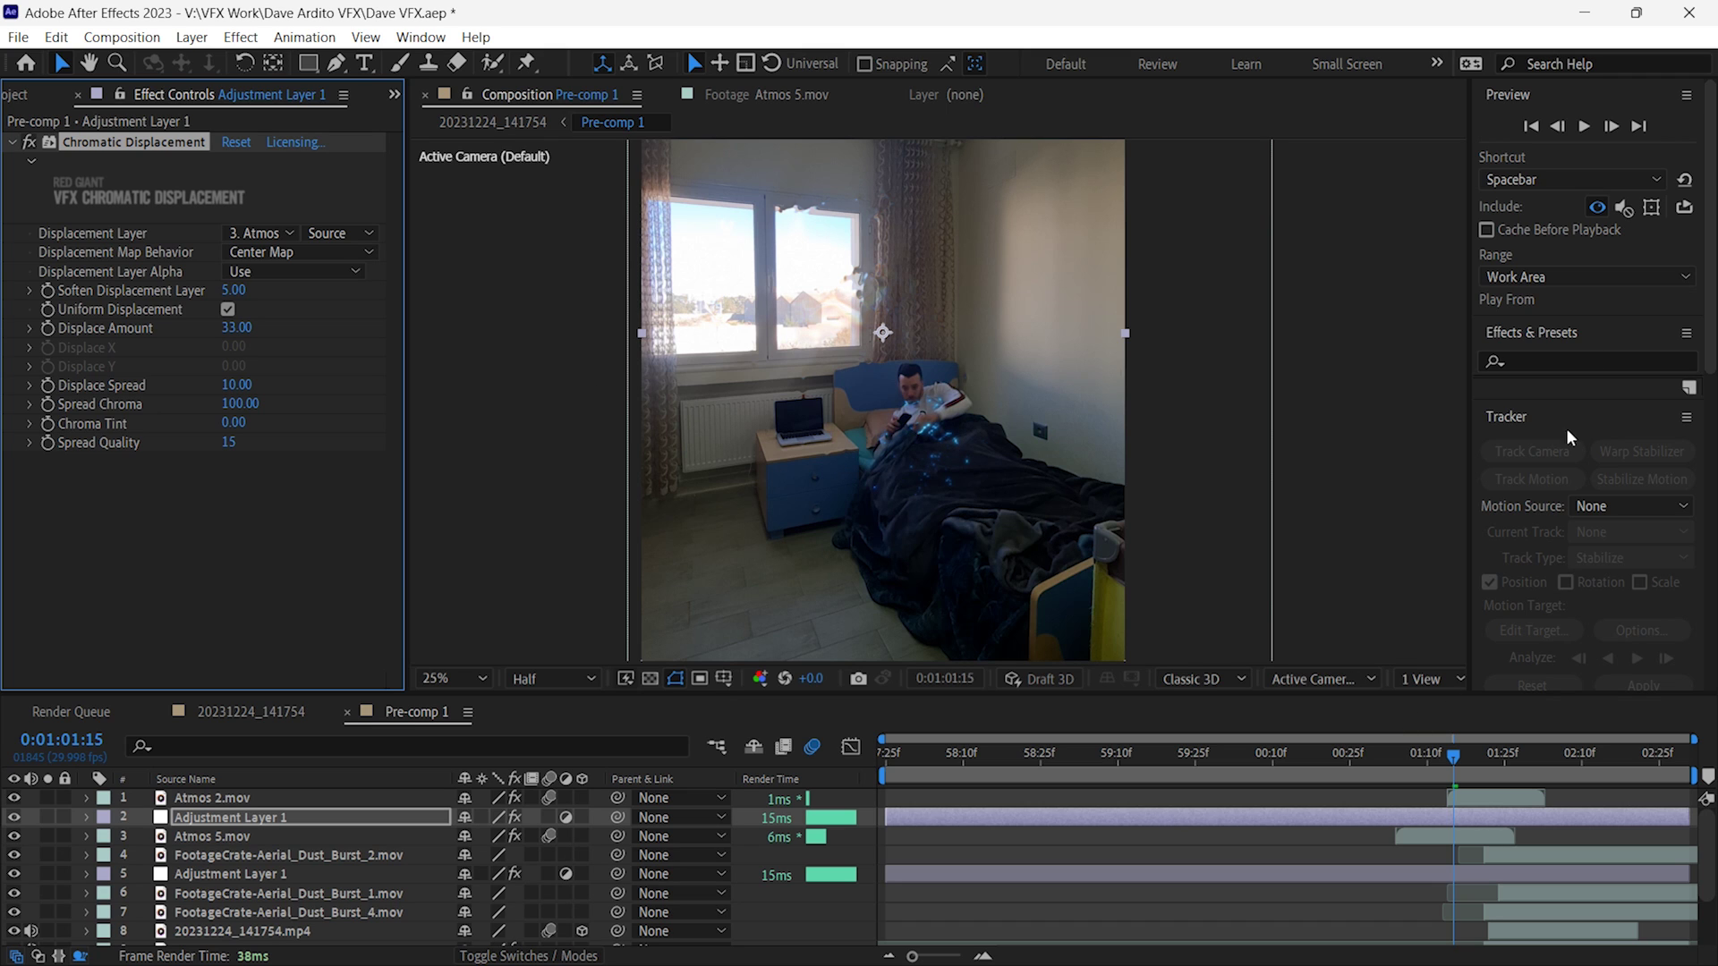
# - Step through the frames around the blanket lift and play the displacement from 0:01:01:07
pyautogui.click(1611, 128)
pyautogui.click(1612, 128)
pyautogui.click(1612, 128)
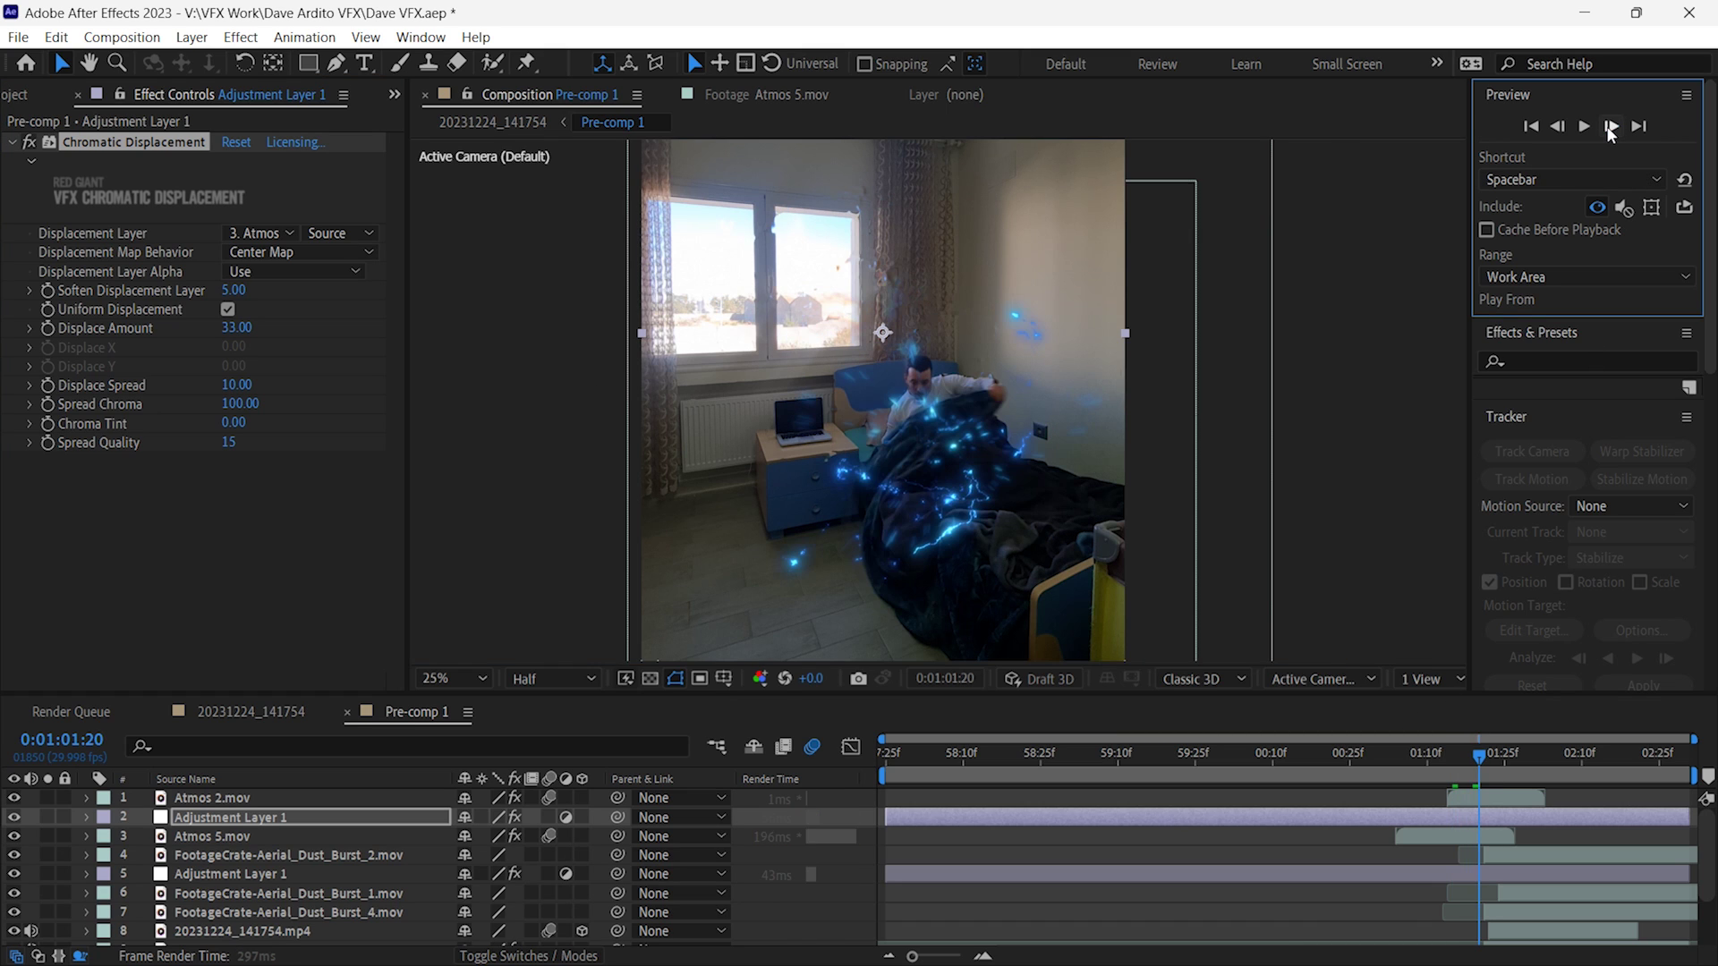
pyautogui.click(1611, 128)
pyautogui.click(1417, 778)
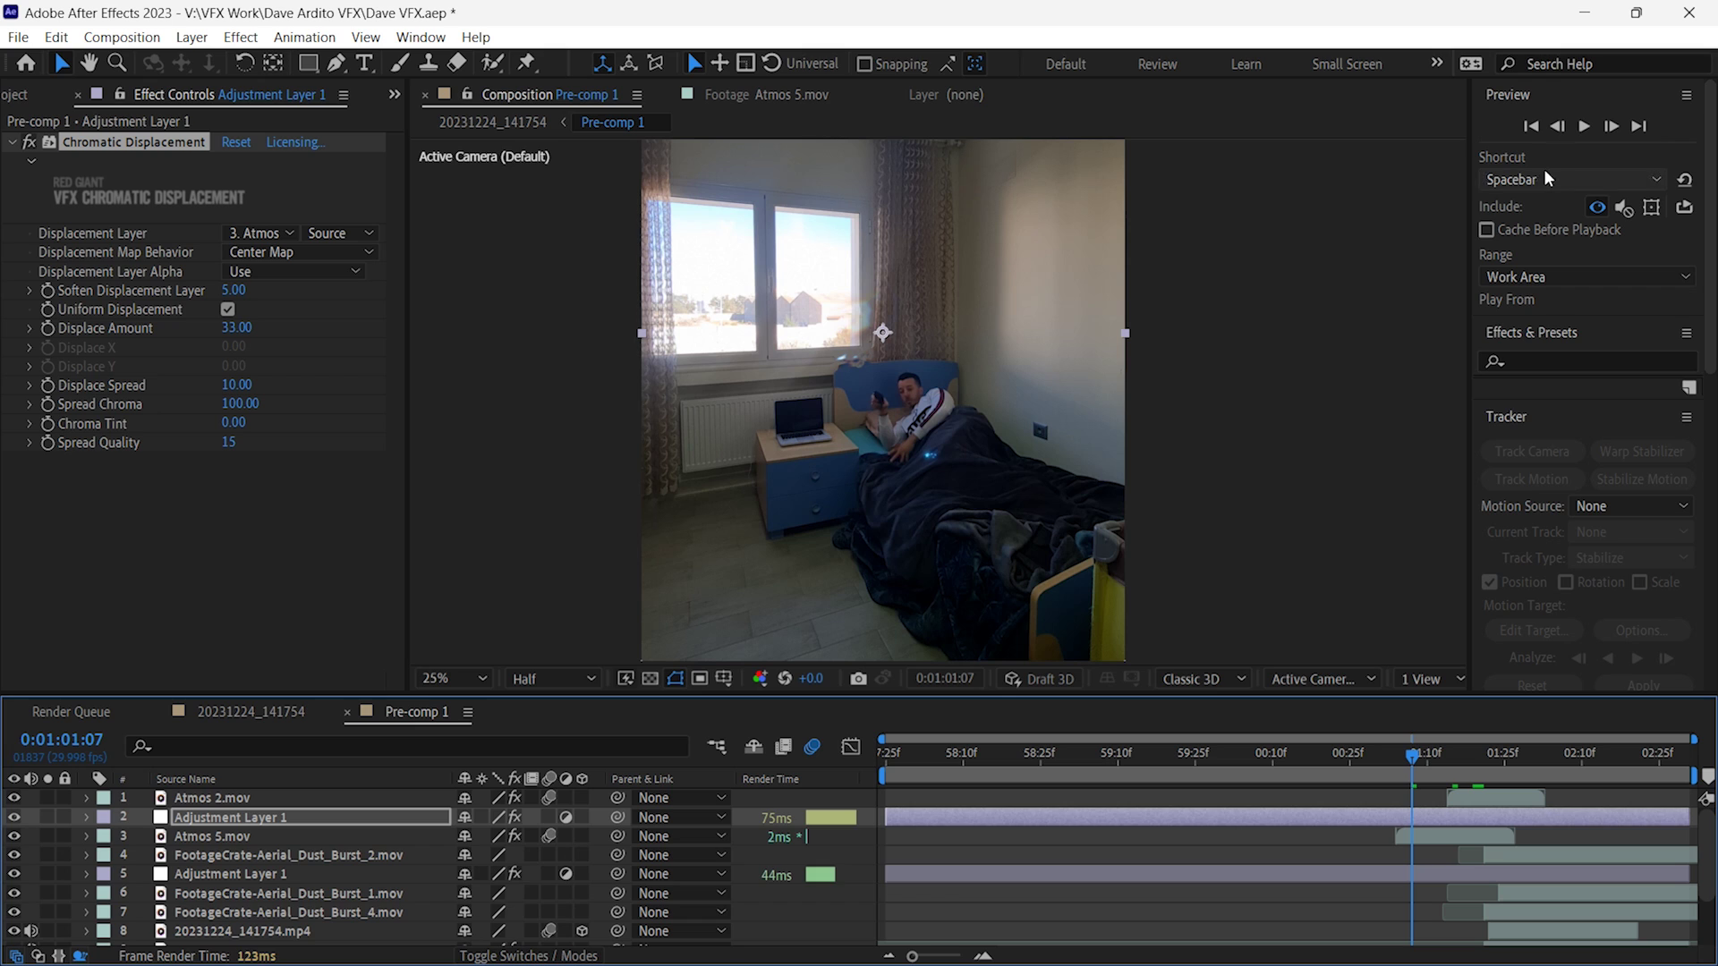
pyautogui.click(1584, 127)
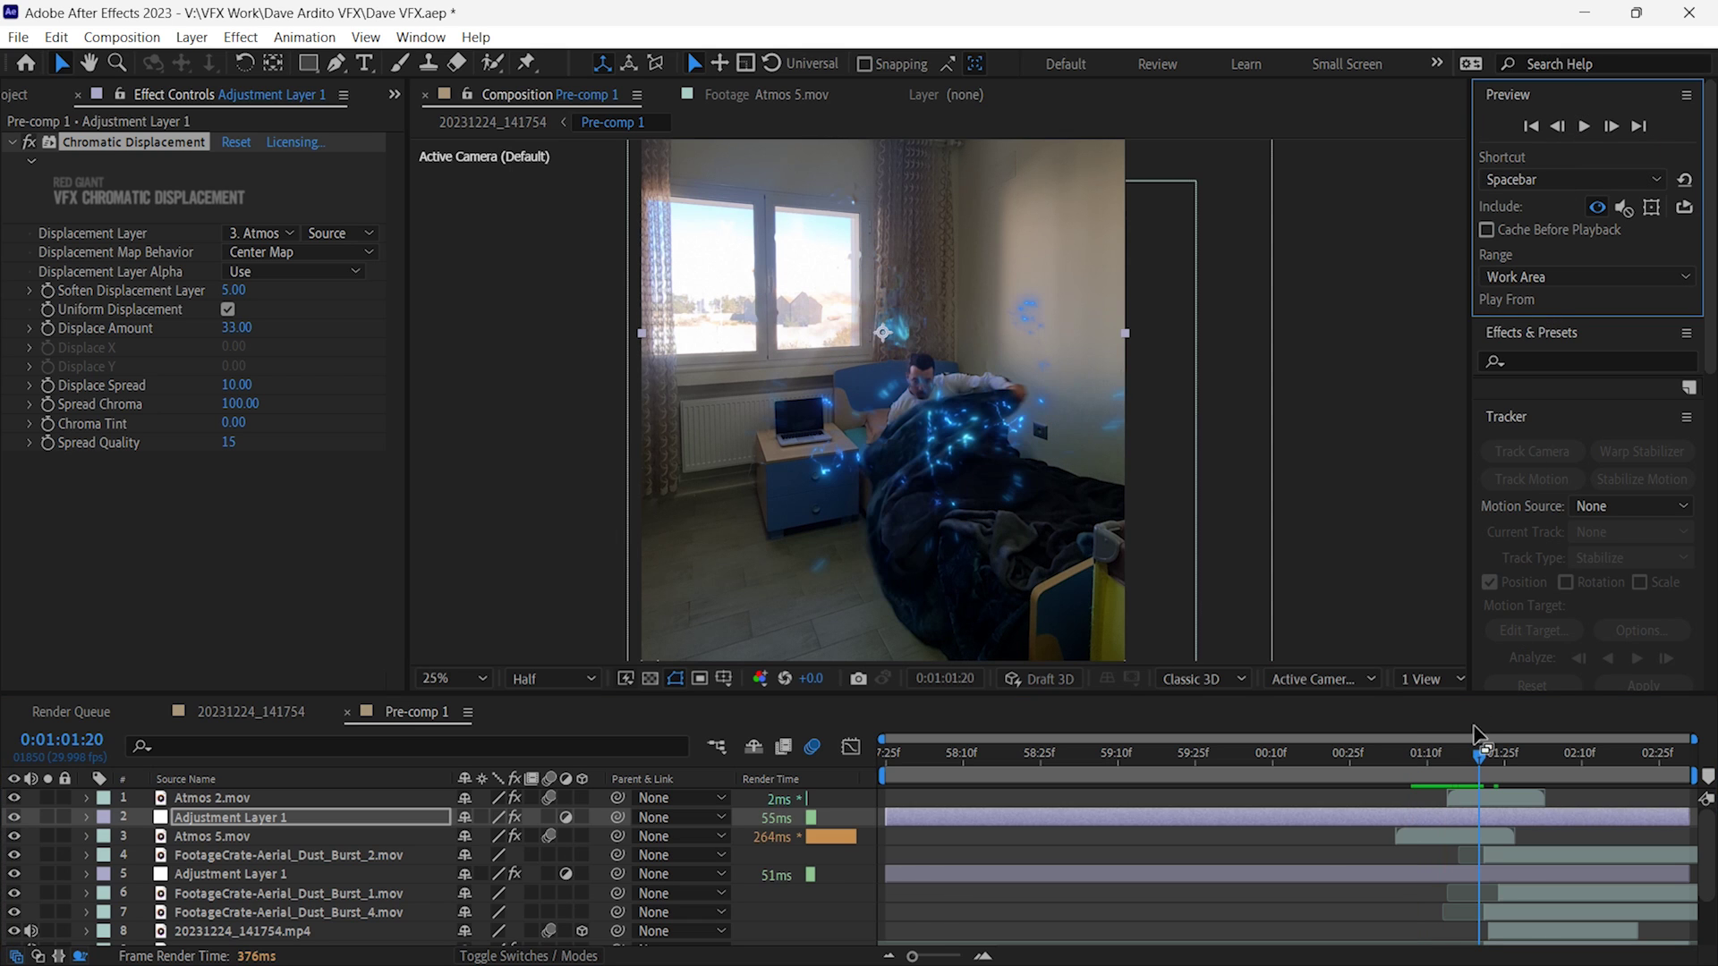
# - Keyframe the upper adjustment layer's Displace Amount at 0 at 0:01:01:15
pyautogui.click(1465, 775)
pyautogui.moveTo(1465, 775)
pyautogui.mouseDown()
pyautogui.moveTo(1437, 775)
pyautogui.moveTo(1454, 774)
pyautogui.mouseUp()
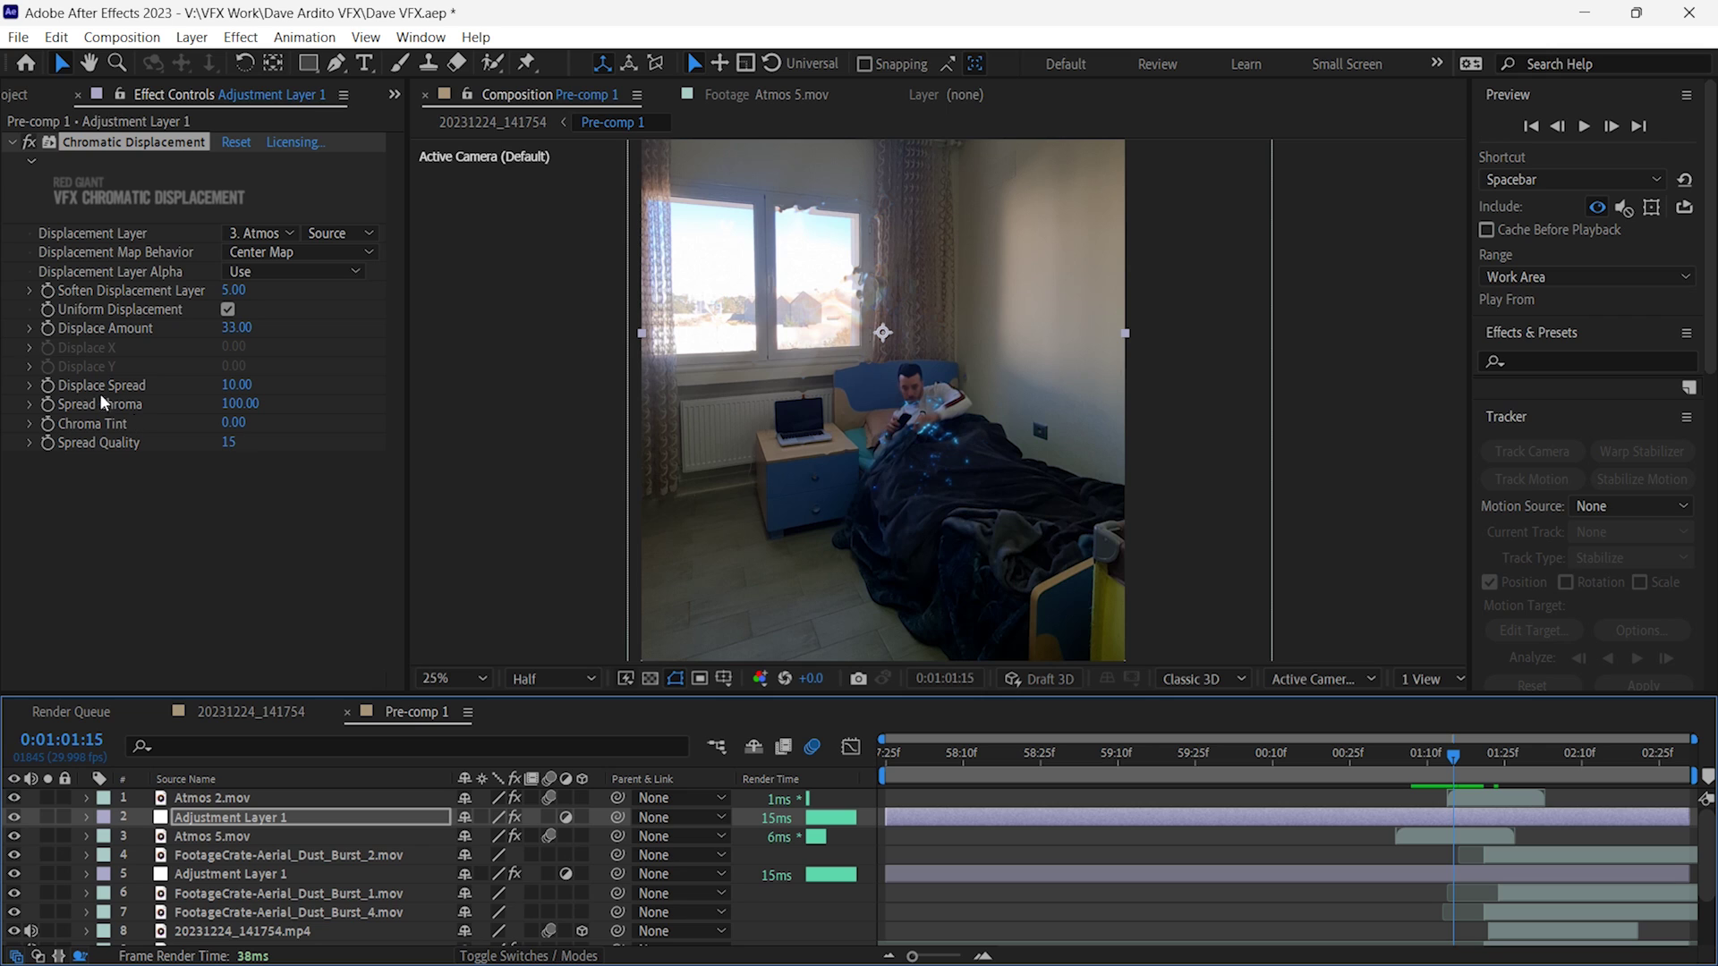
pyautogui.click(184, 329)
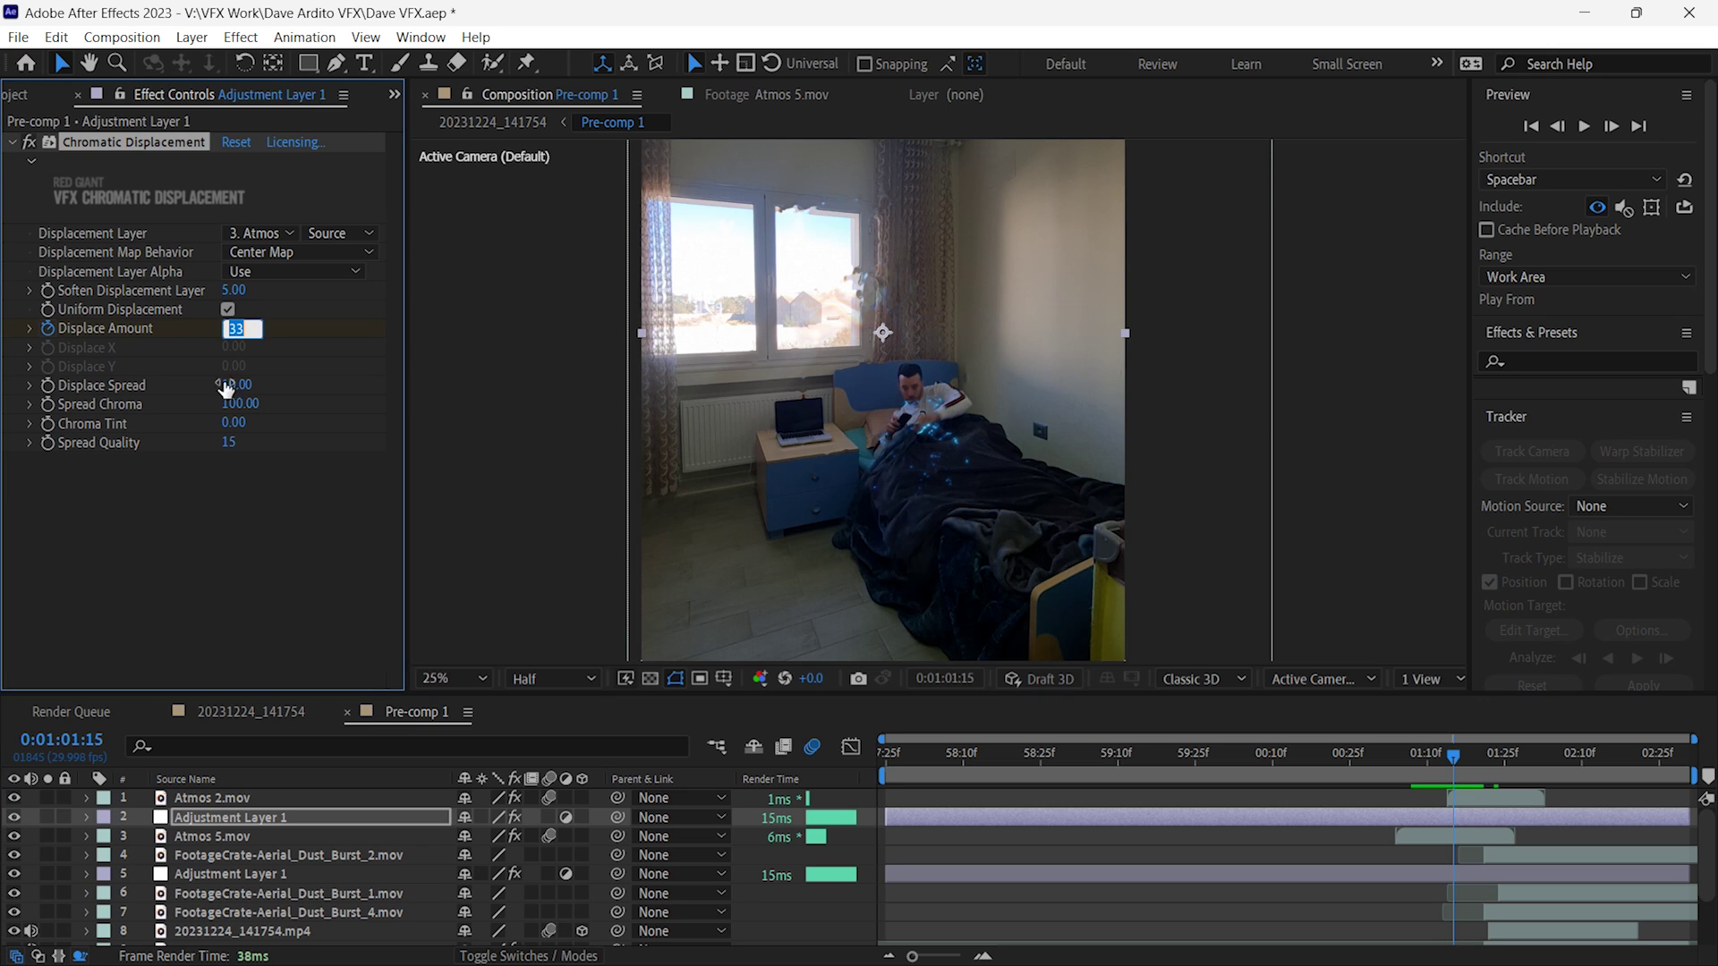
pyautogui.press('Return')
# - Set Displace Amount to 33 at 0:01:01:18 and play back the animated displacement
pyautogui.click(1611, 126)
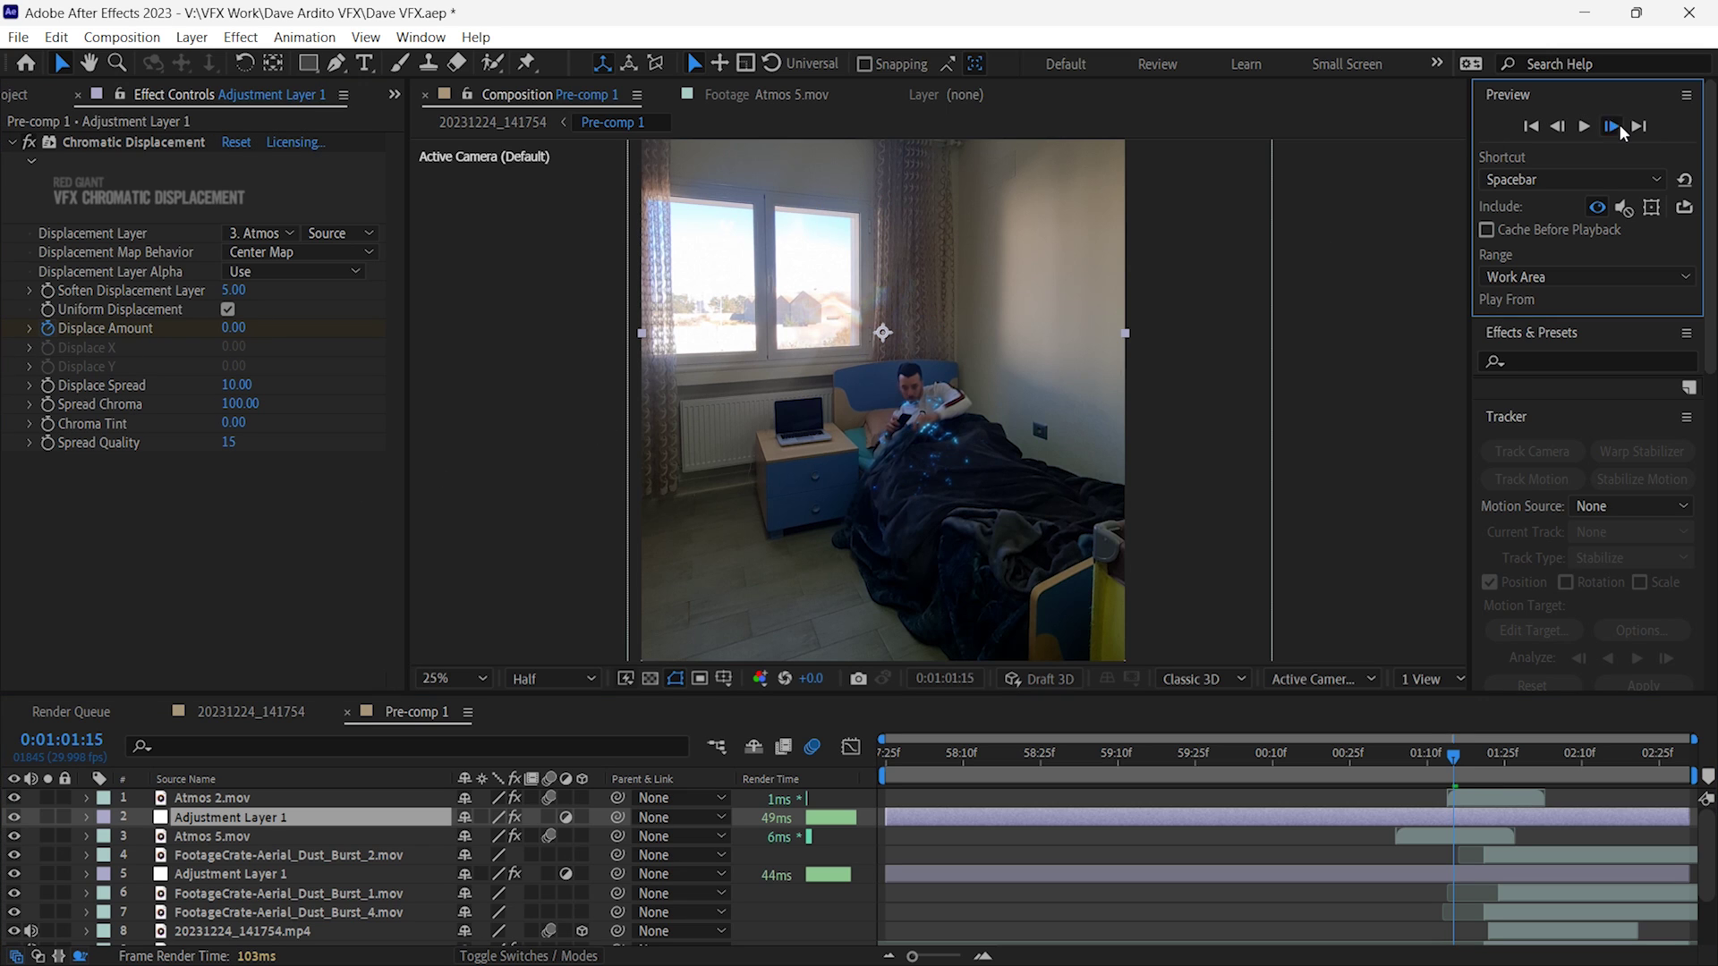
pyautogui.click(1611, 127)
pyautogui.click(1612, 126)
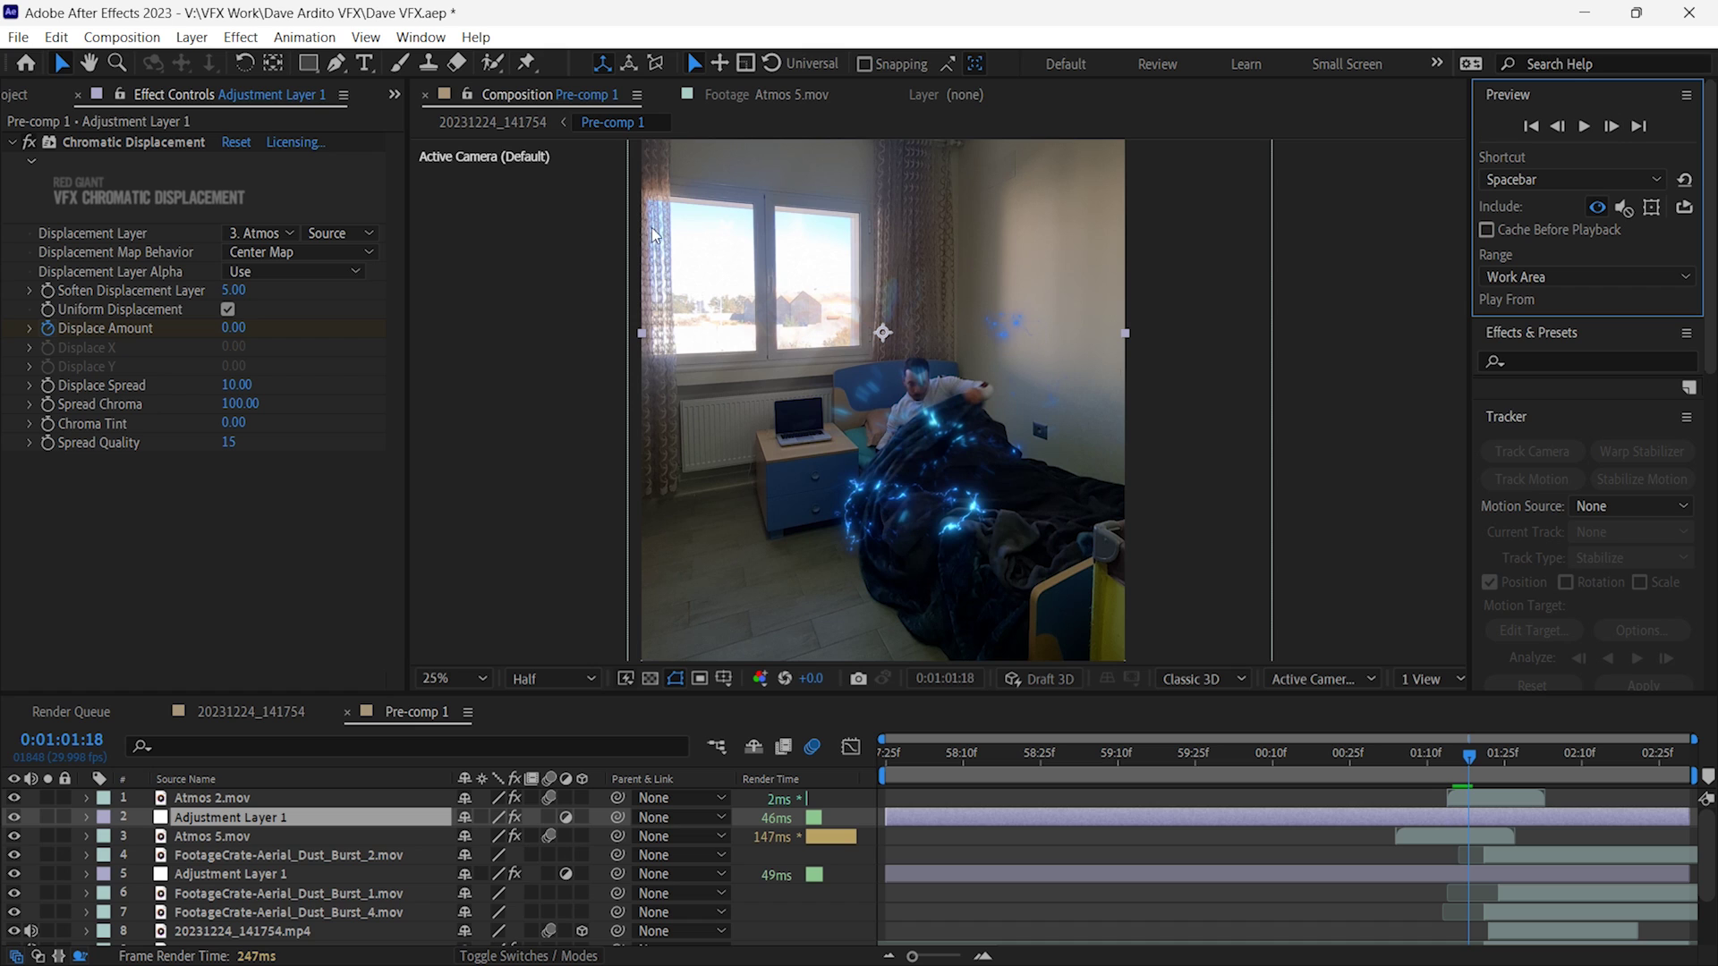
pyautogui.click(234, 328)
pyautogui.write('33')
pyautogui.press('Return')
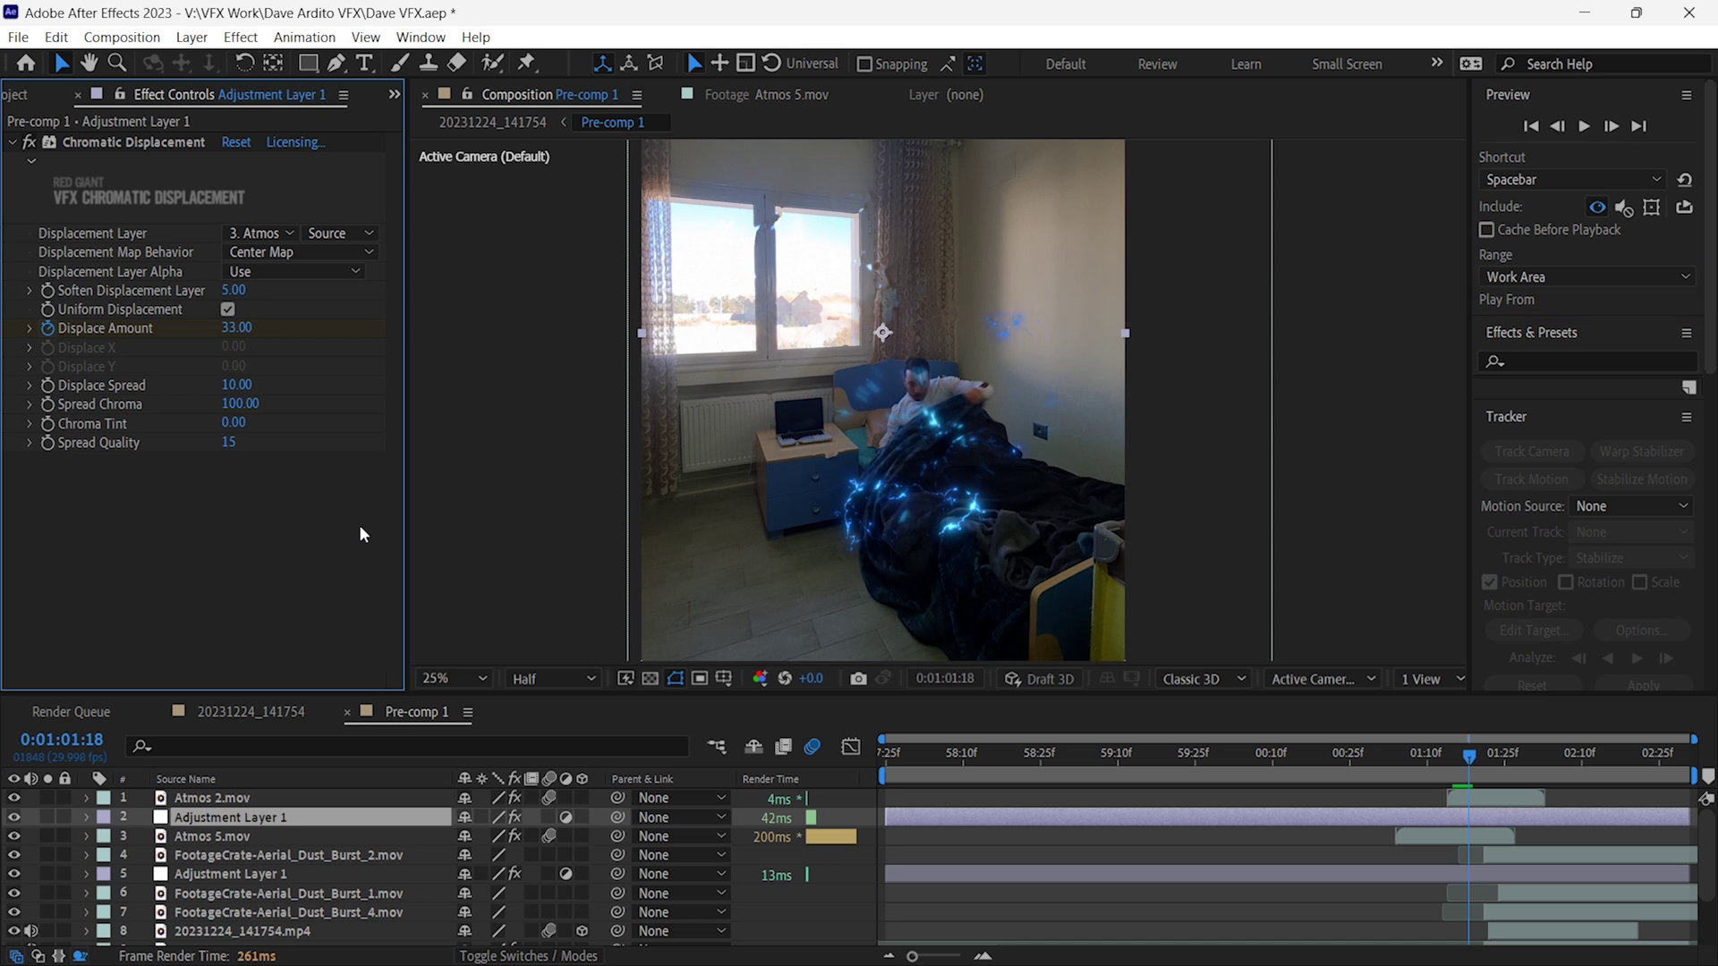
pyautogui.press('space')
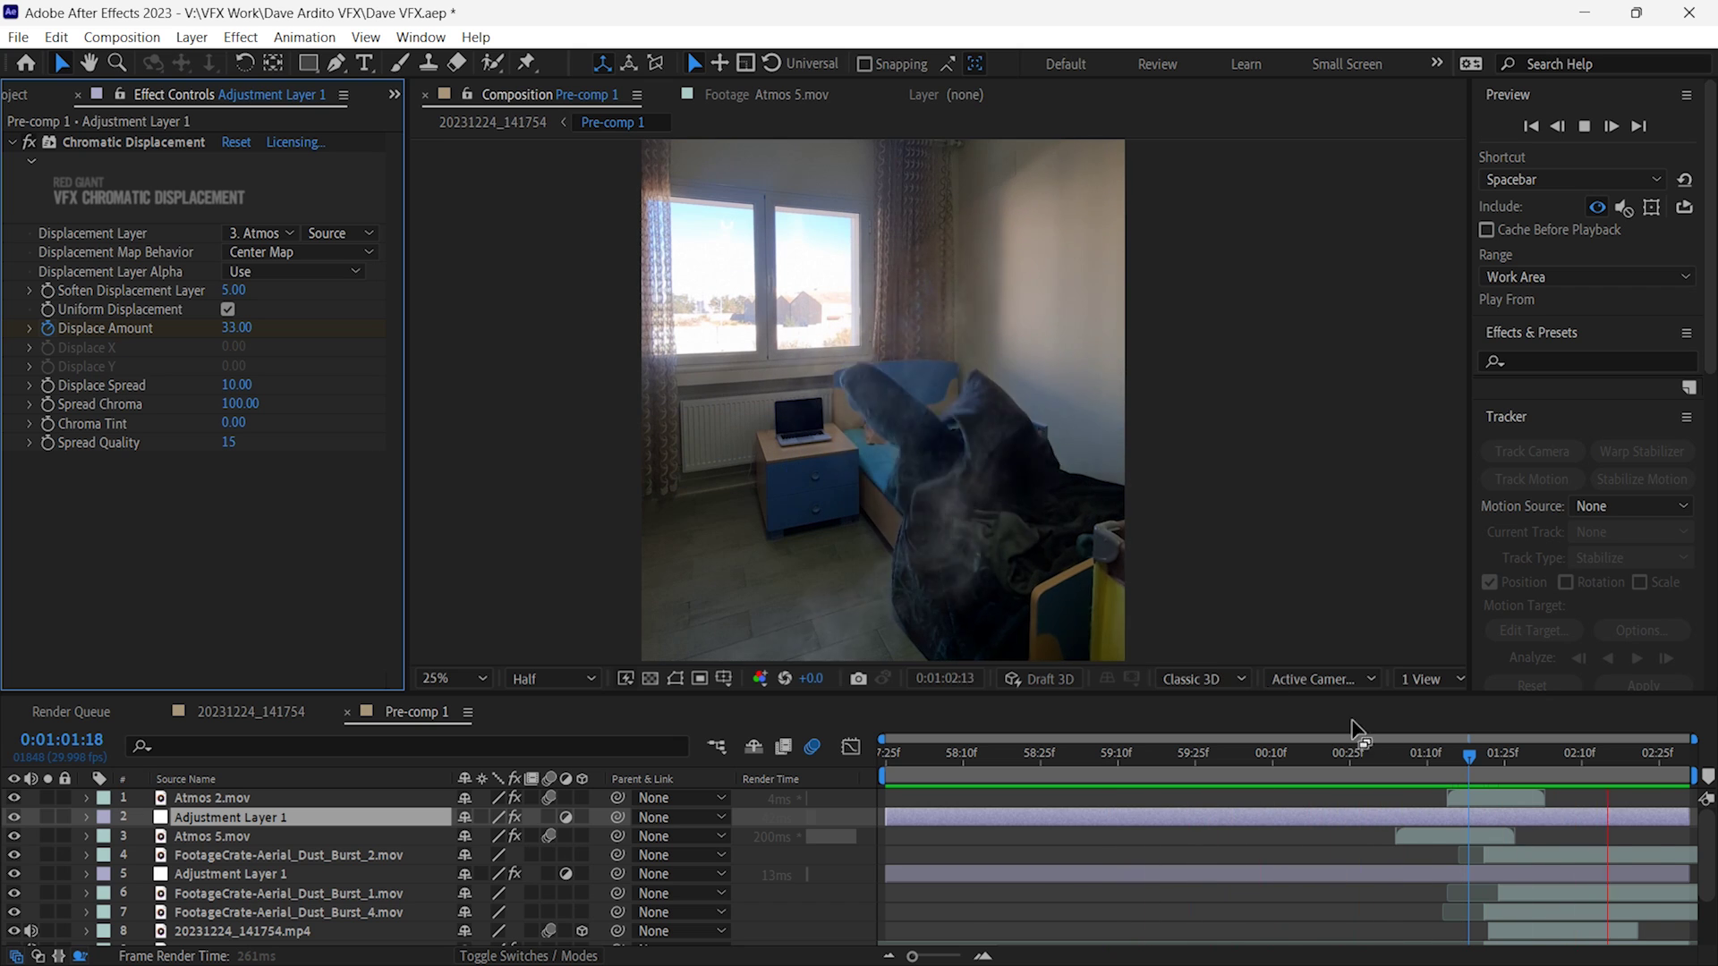
# - Reveal the Displace Amount keyframes and shift both four frames forward in time, so the first sits at 0:01:01:19
pyautogui.click(1479, 759)
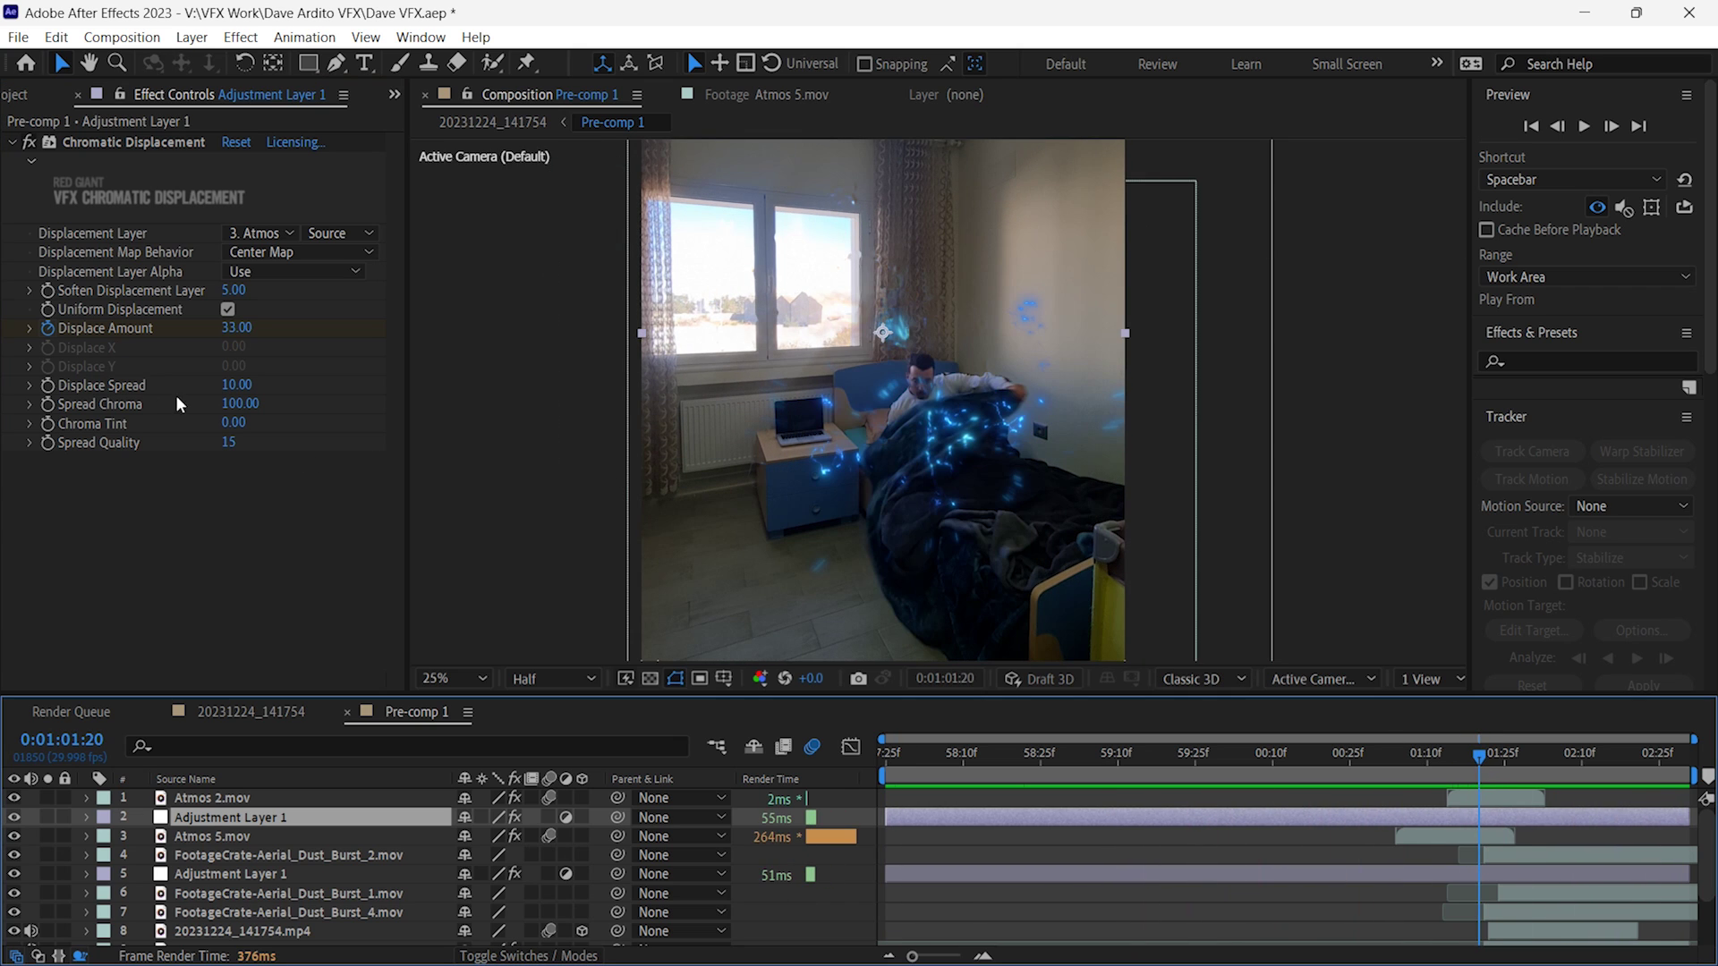
pyautogui.click(32, 141)
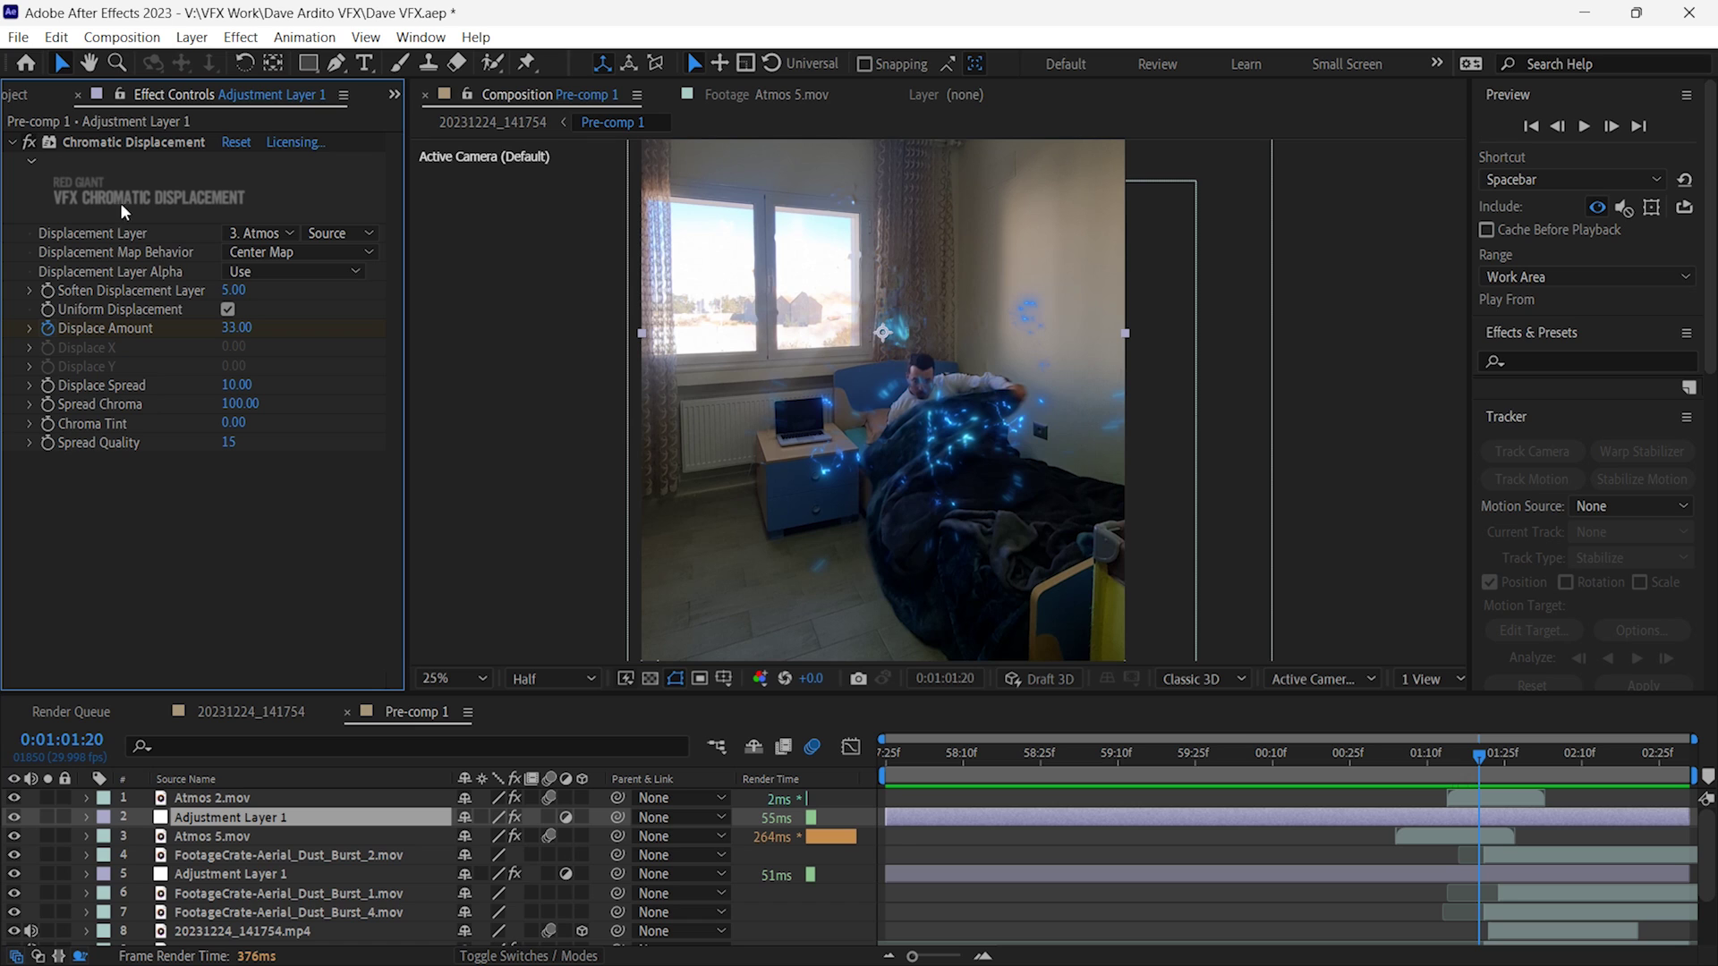
pyautogui.press('u')
pyautogui.keyDown('alt'); pyautogui.scroll(3, 1506, 891); pyautogui.keyUp('alt')
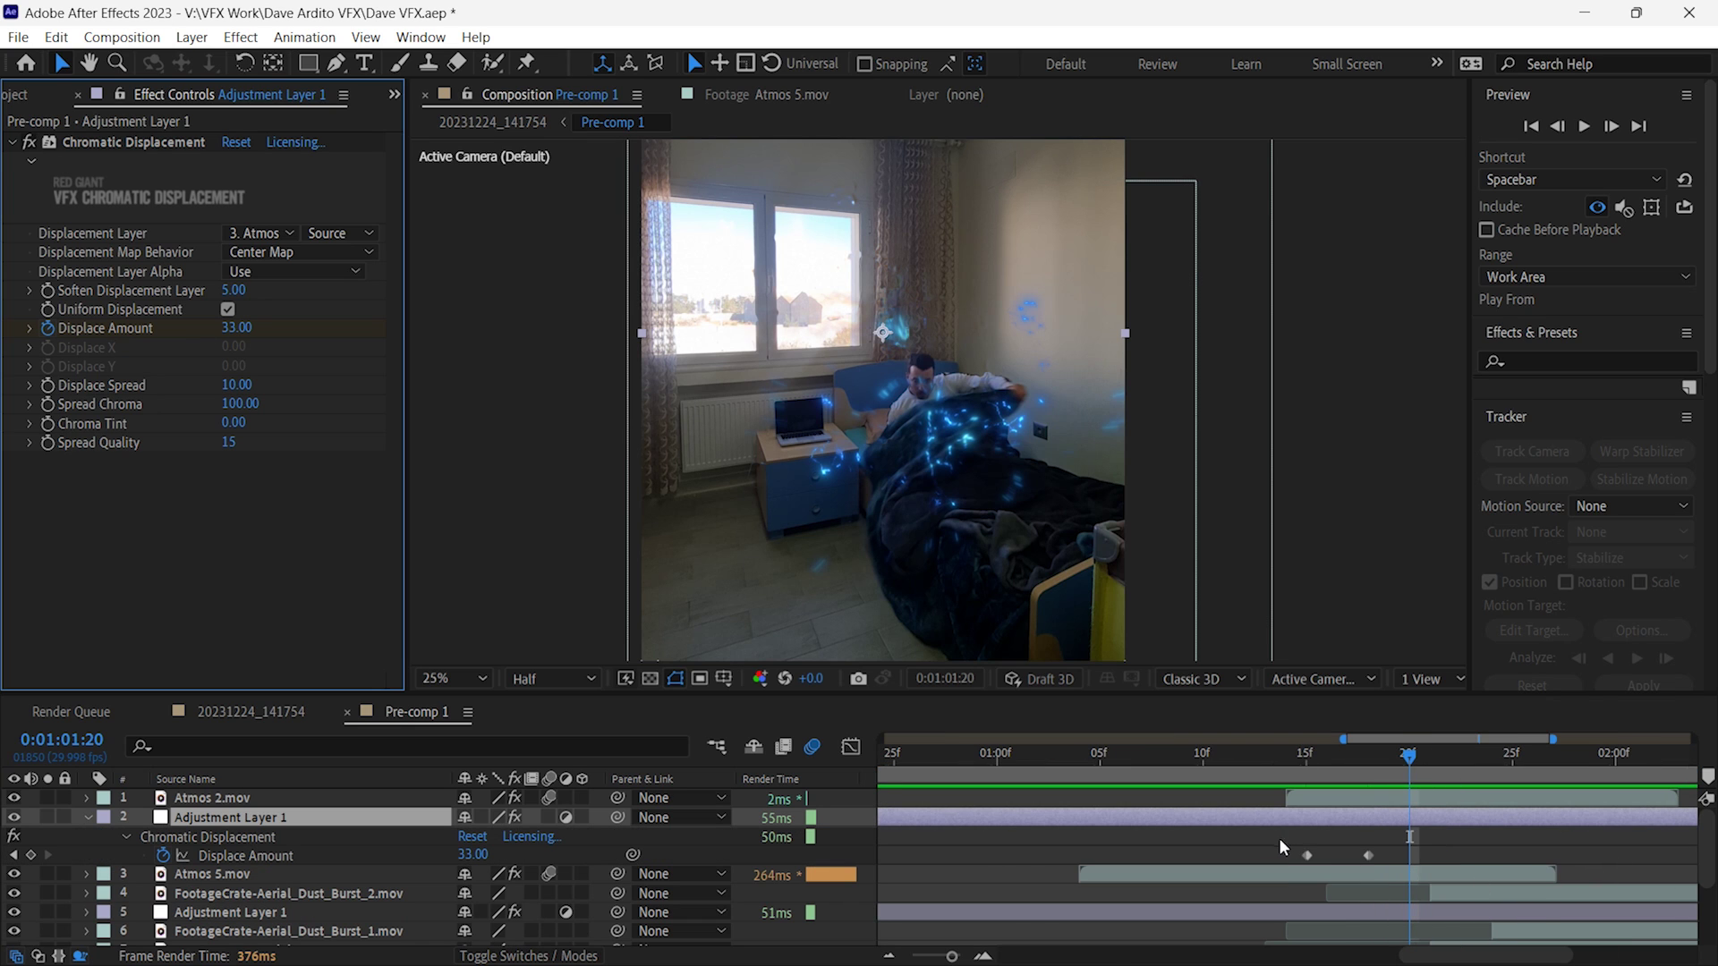
pyautogui.moveTo(1275, 841); pyautogui.dragTo(1378, 868)
pyautogui.moveTo(1307, 856); pyautogui.dragTo(1389, 861)
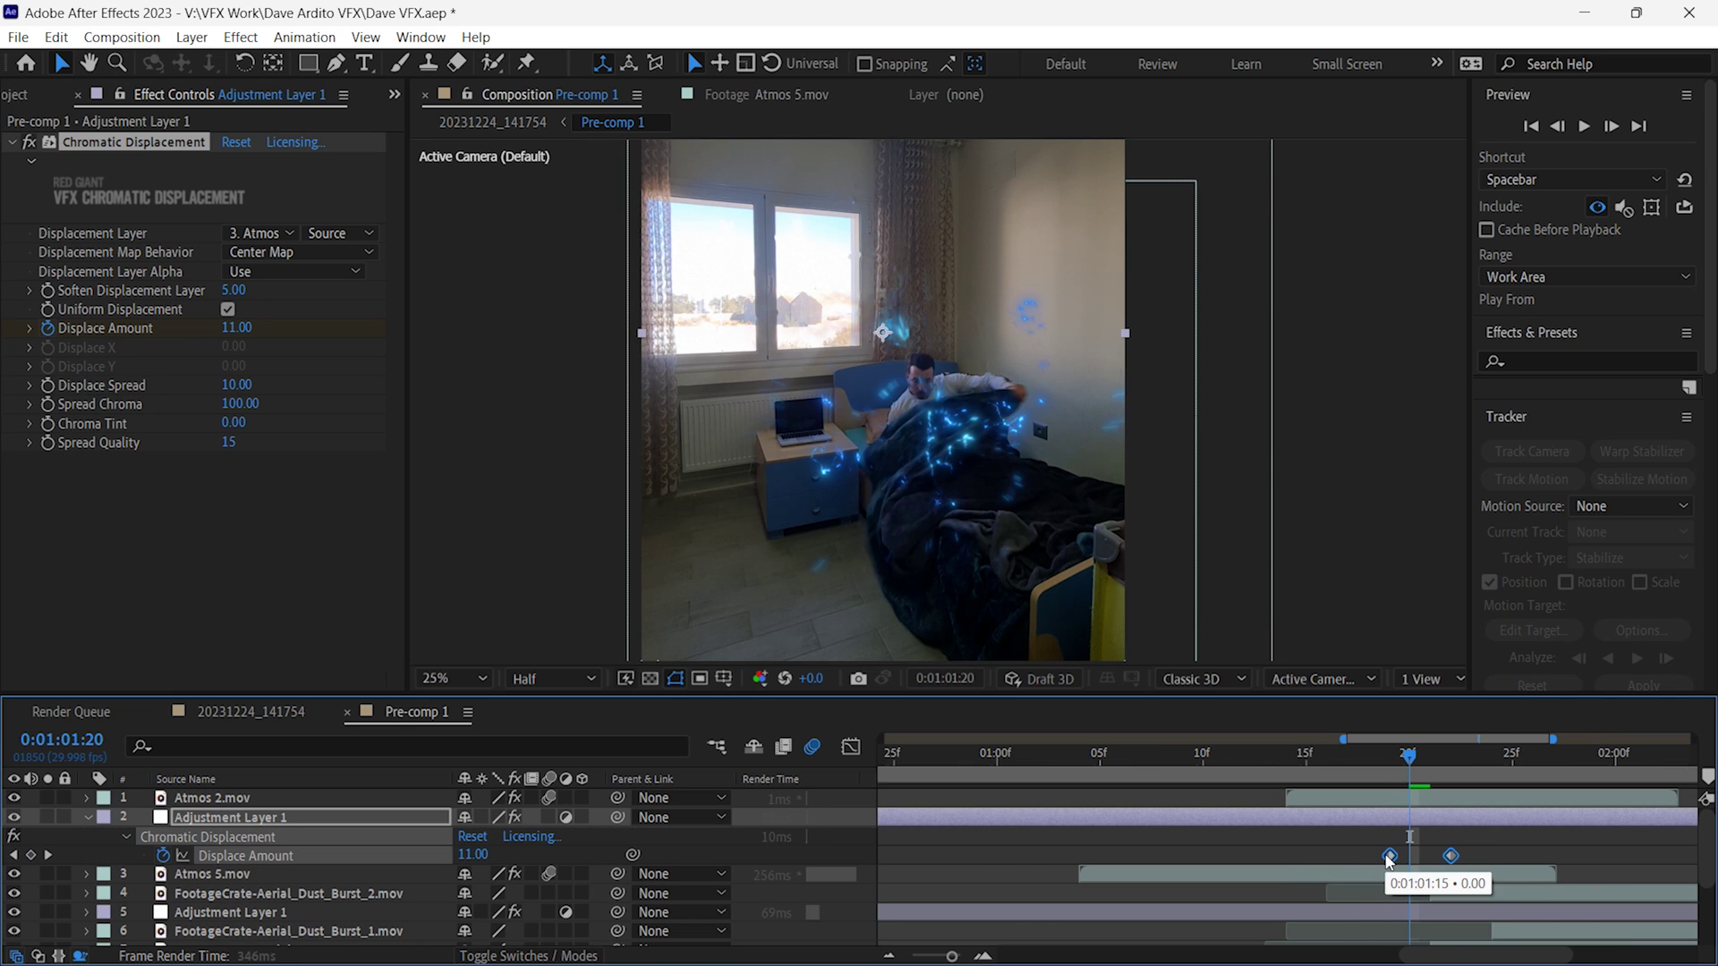
# - Play back the retimed displacement across the leap in Pre-comp 1
pyautogui.click(1369, 756)
pyautogui.press('space')
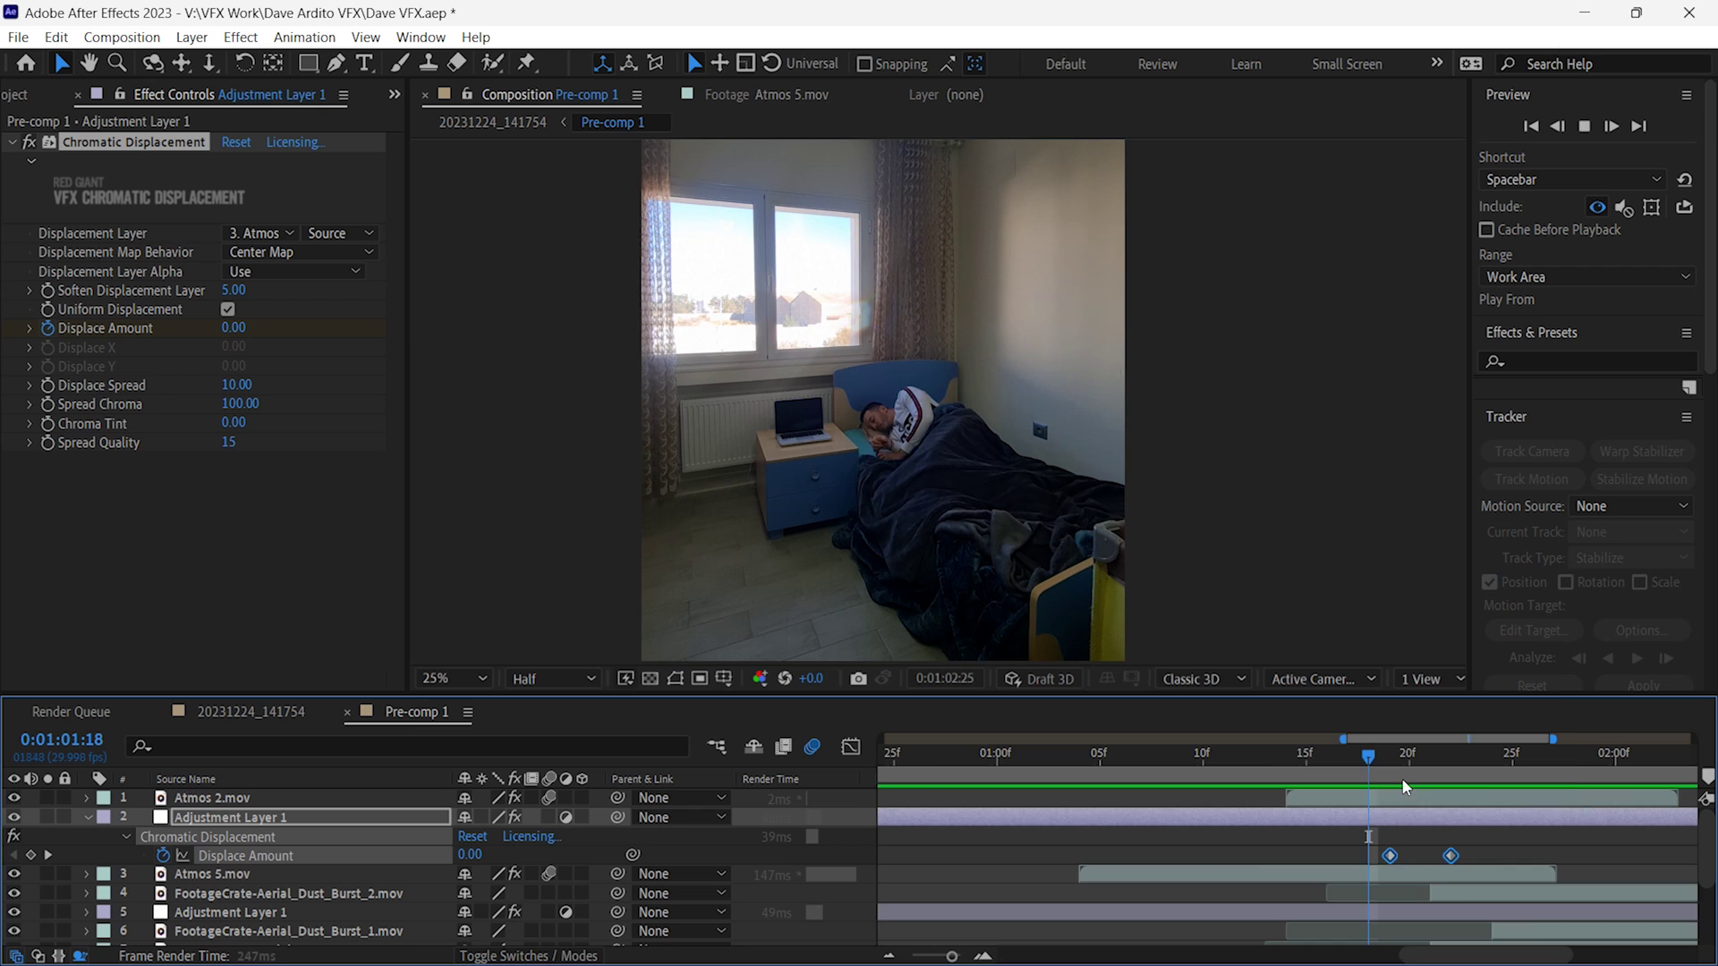
pyautogui.press('space')
pyautogui.keyDown('alt'); pyautogui.scroll(-4, 1360, 823); pyautogui.keyUp('alt')
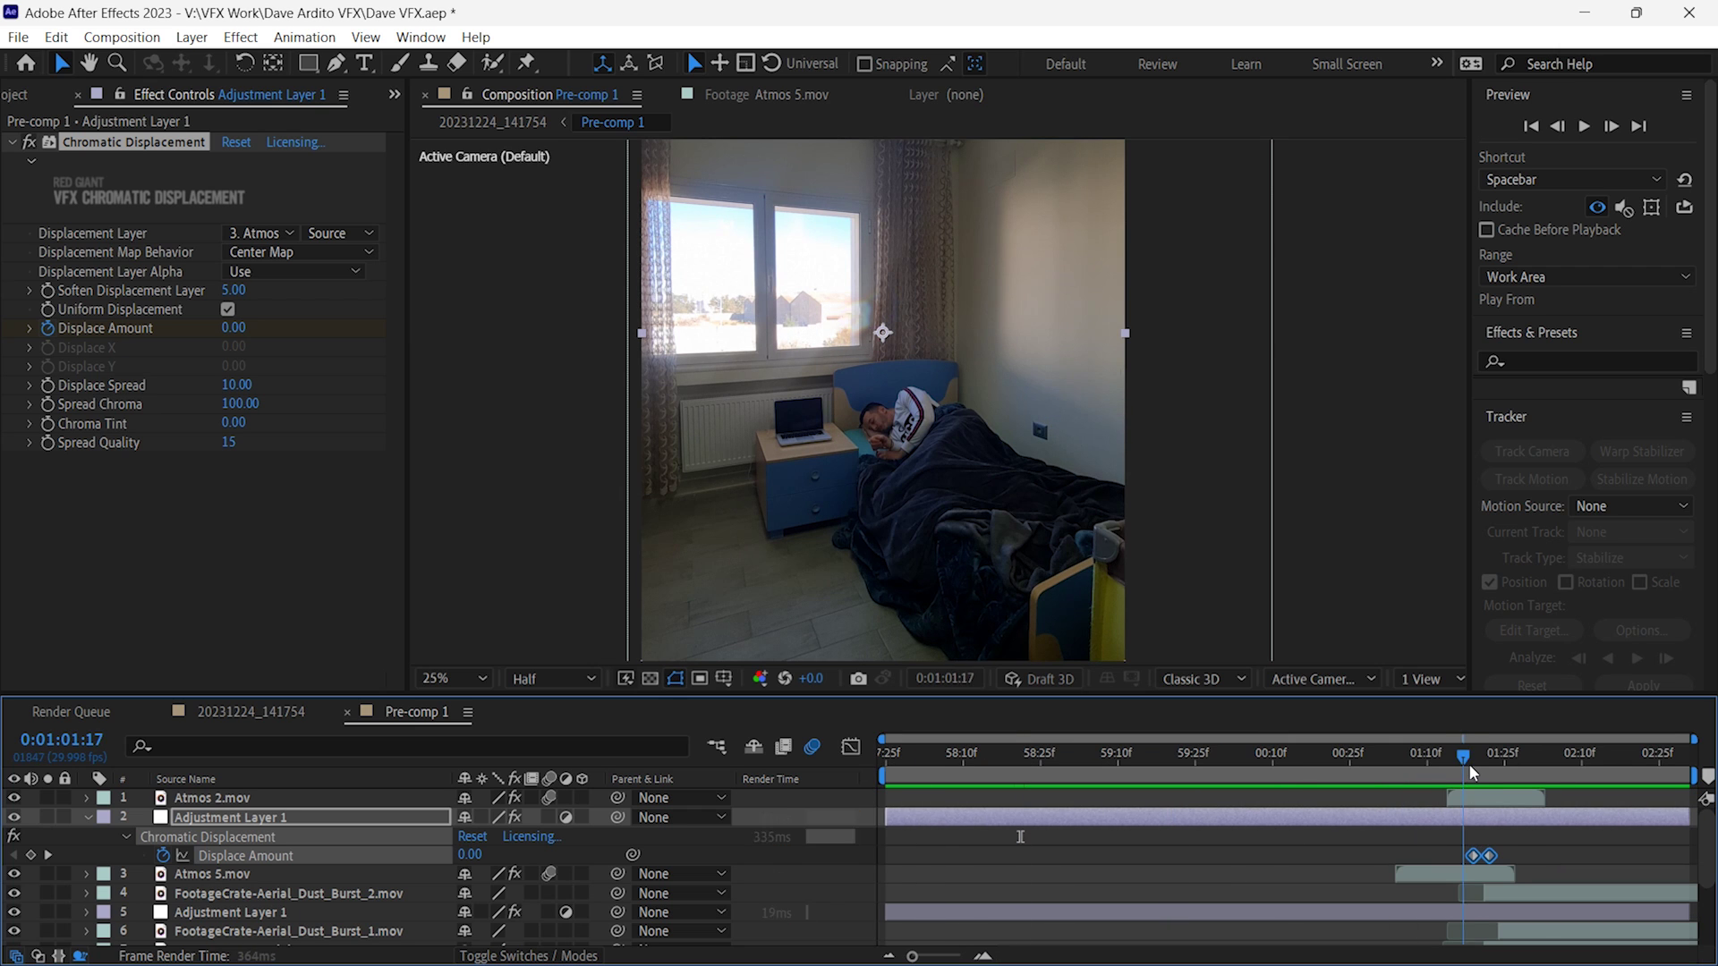
pyautogui.click(1485, 770)
pyautogui.press('space')
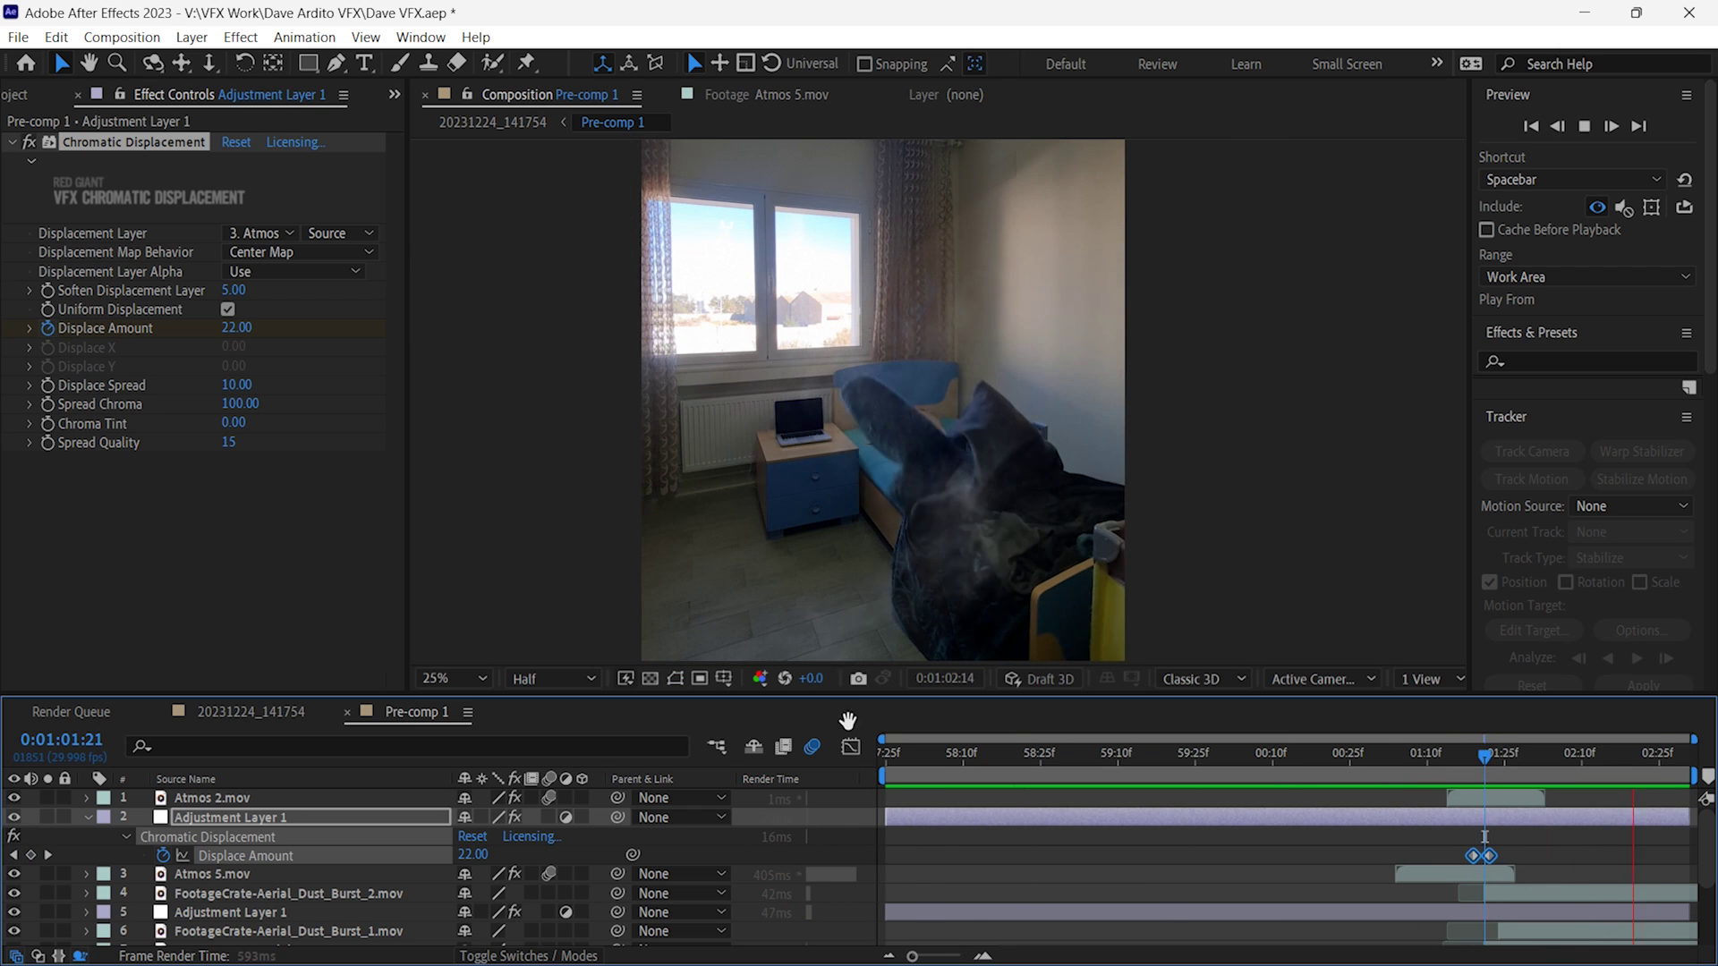
# - Save the project, switch to the 20231224_141754 composition and play it back
pyautogui.hotkey('ctrl', 's')
pyautogui.click(304, 716)
pyautogui.press('space')
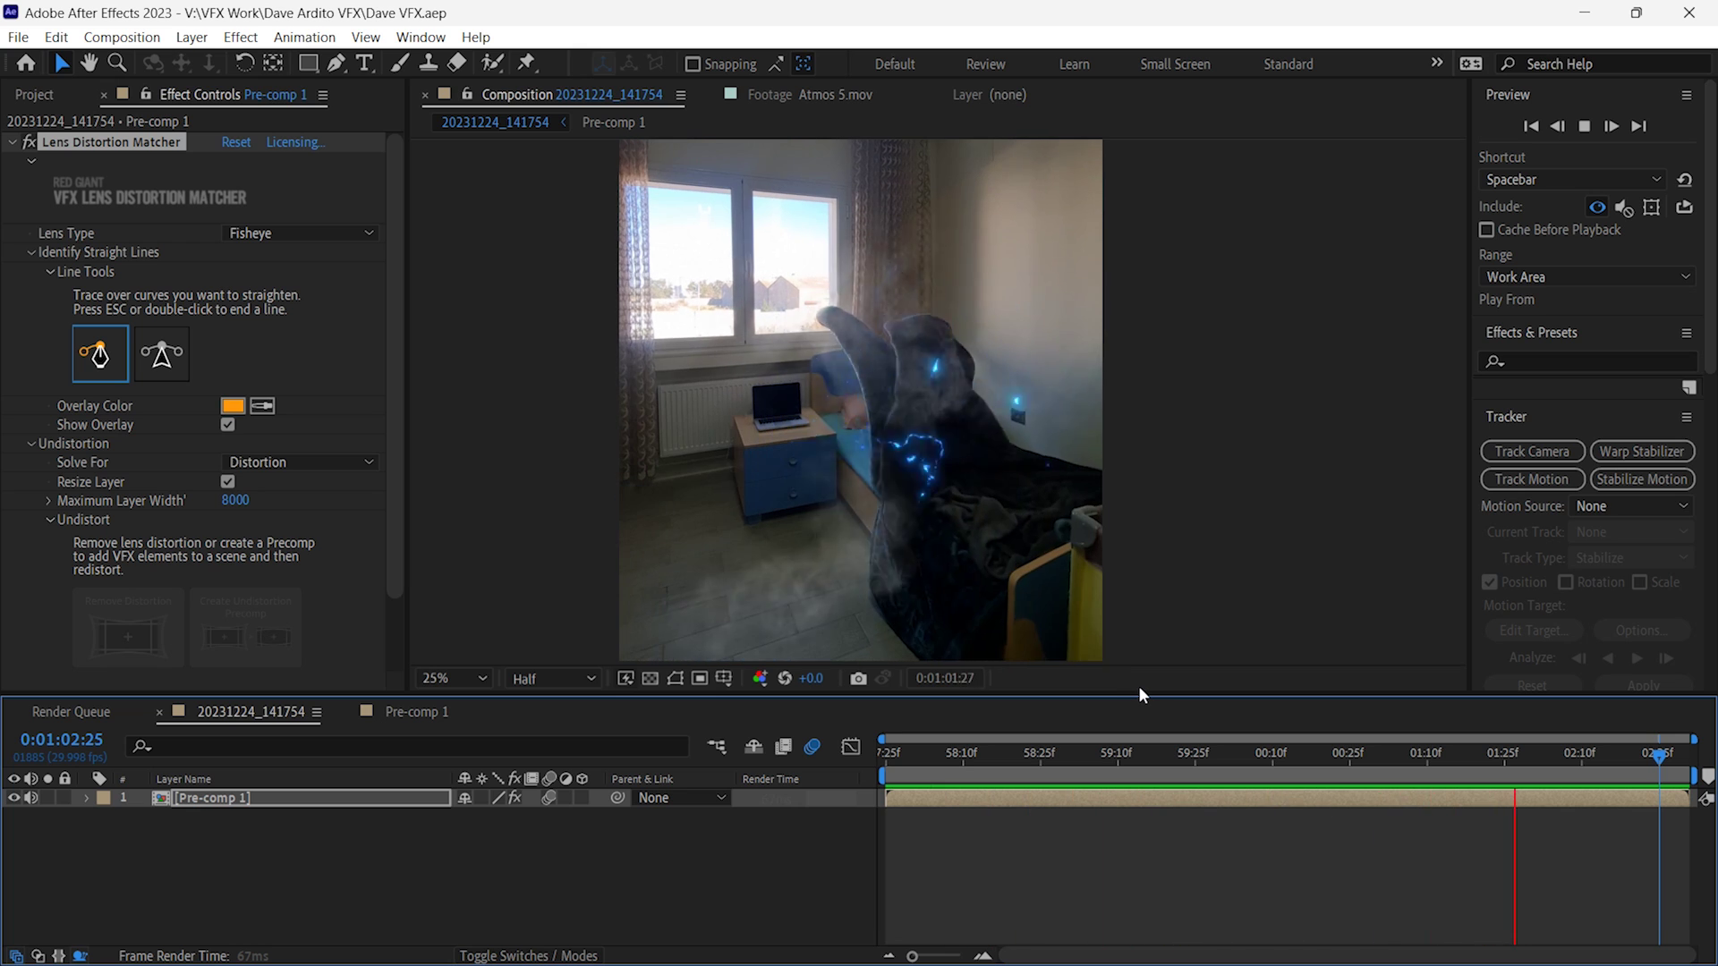
# - Add Position and Scale keyframes to the Pre-comp 1 layer at 0:00:57:25
pyautogui.moveTo(1212, 768); pyautogui.dragTo(866, 760)
pyautogui.press('p')
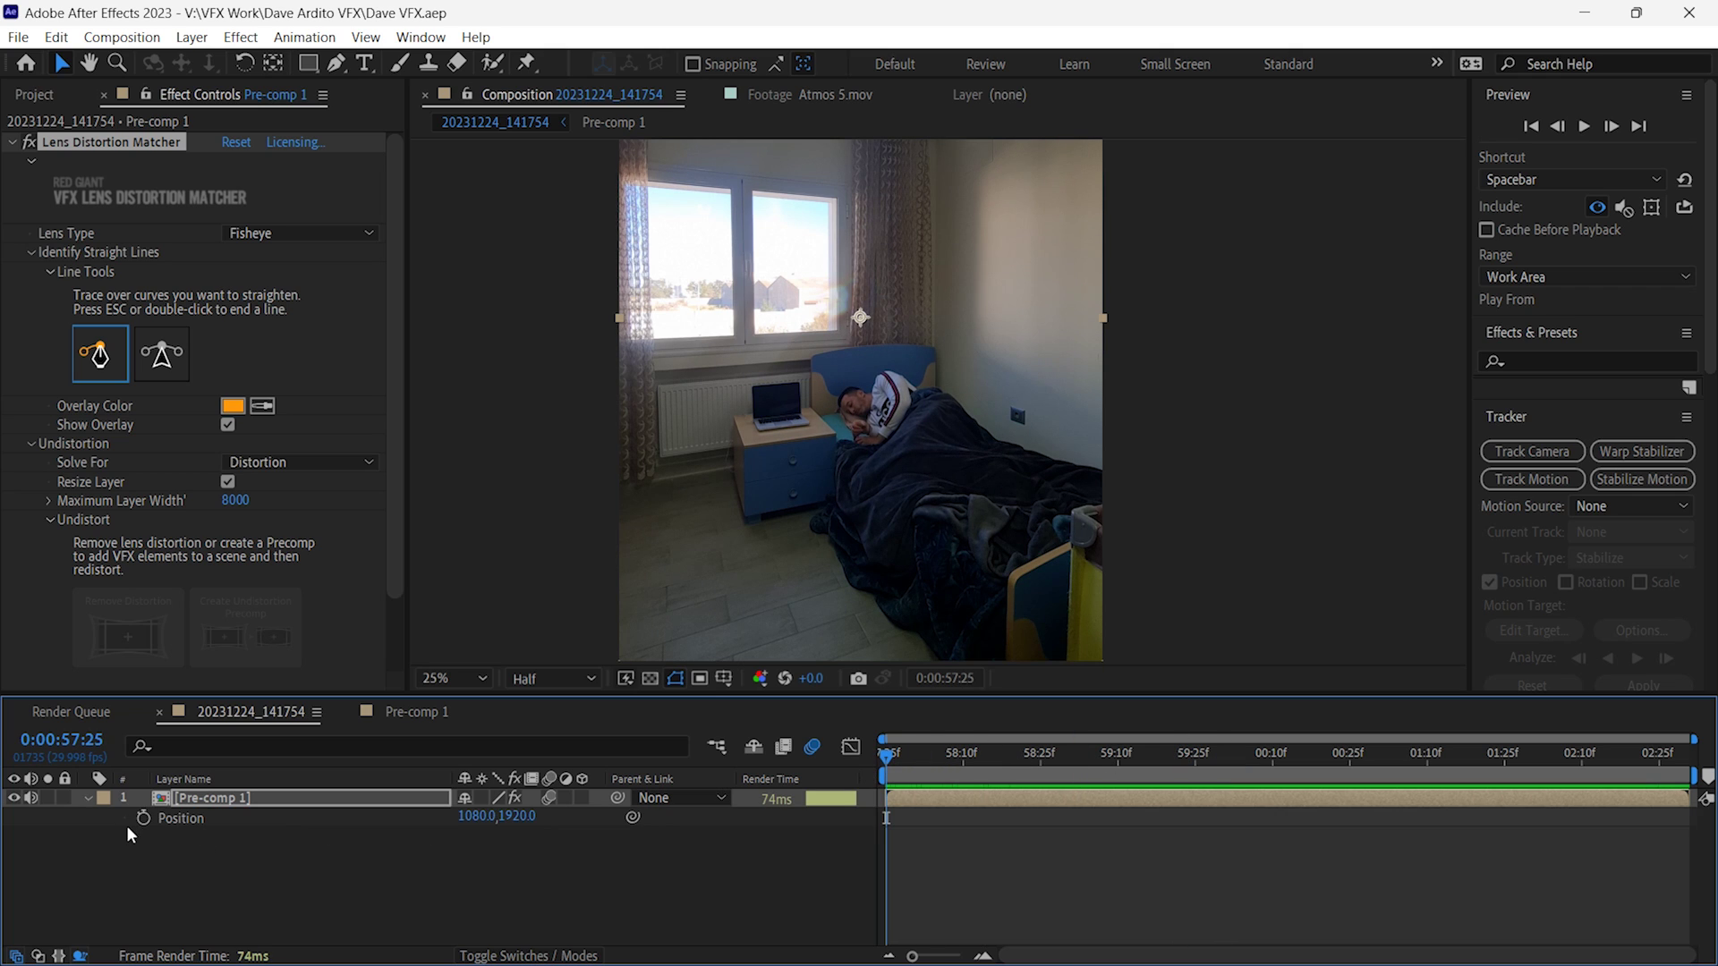
pyautogui.click(134, 820)
pyautogui.click(142, 818)
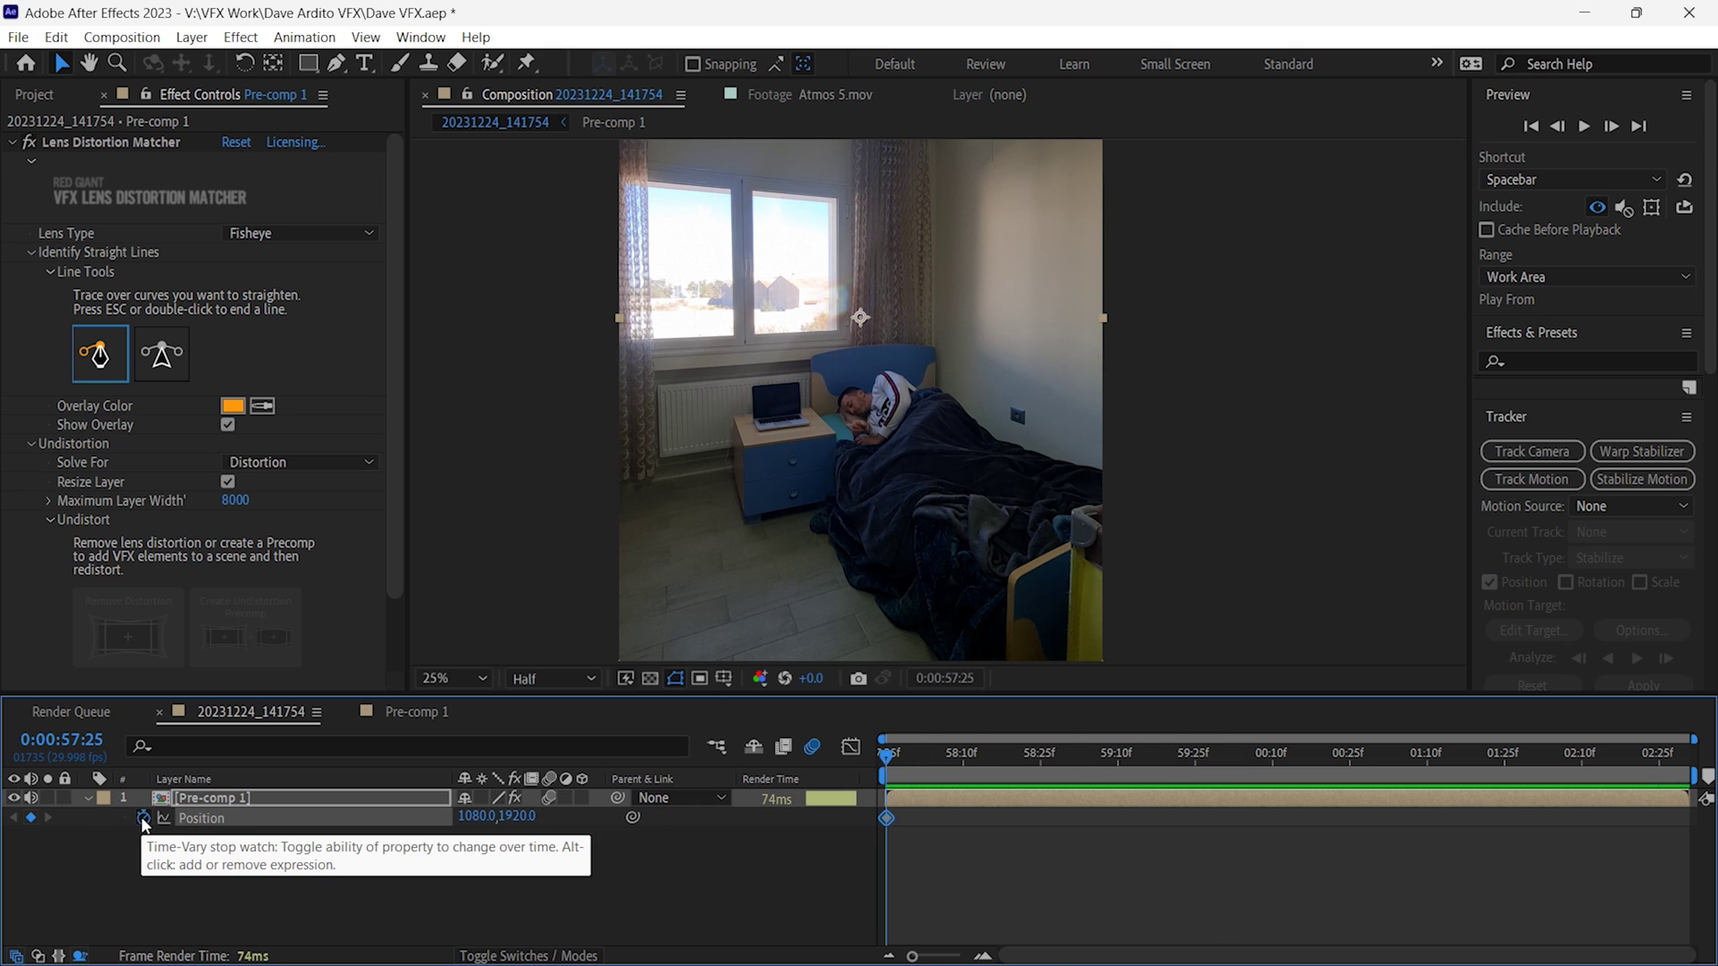
pyautogui.hotkey('alt', 'shift', 's')
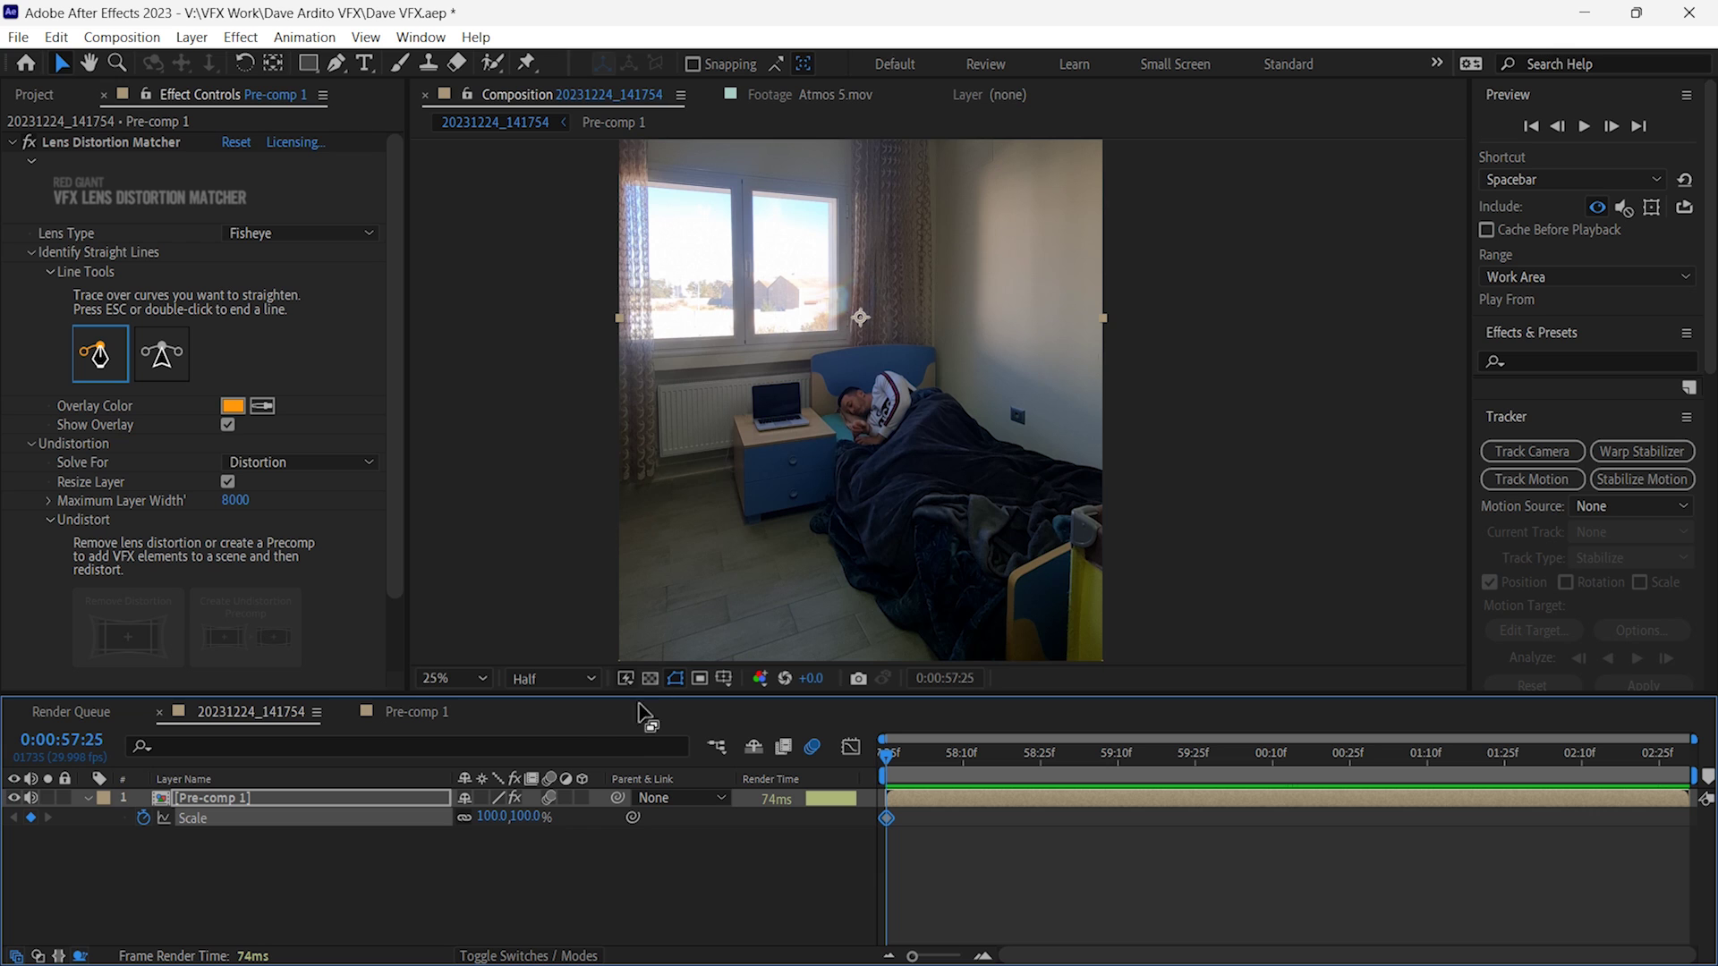
# - Scale Pre-comp 1 to 173% and move it up so the sleeping subject and bed are framed
pyautogui.moveTo(513, 822); pyautogui.dragTo(578, 821)
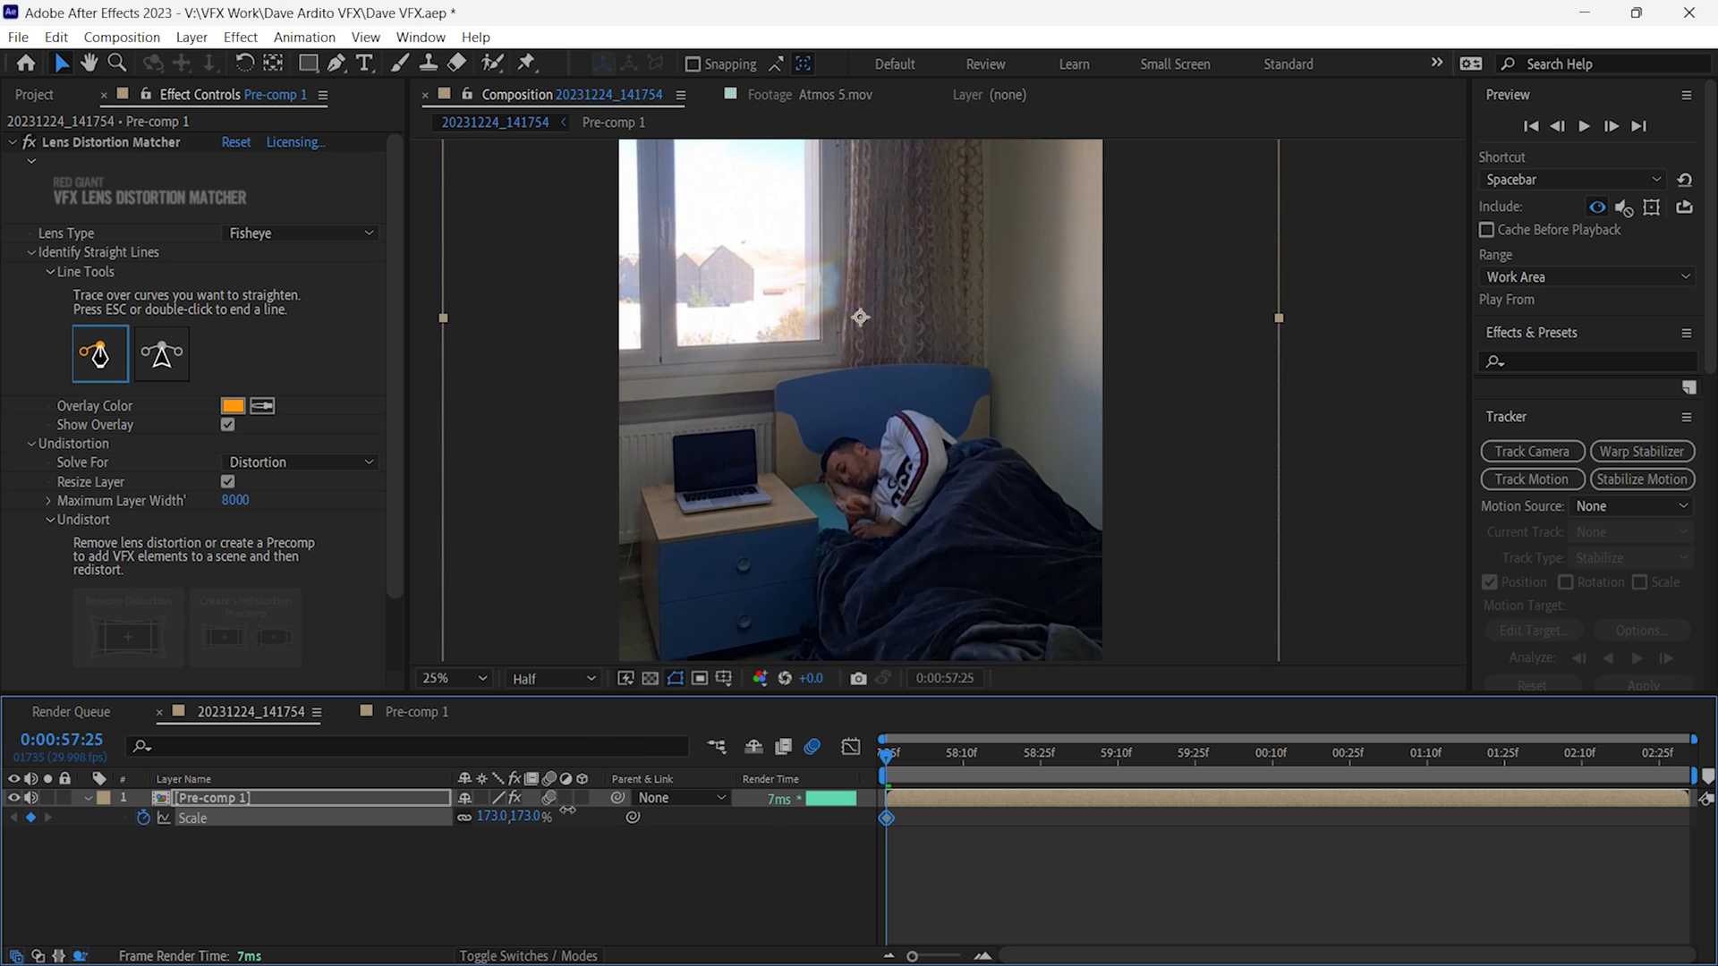
pyautogui.scroll(-1, 837, 501)
pyautogui.moveTo(897, 505); pyautogui.dragTo(898, 454)
pyautogui.scroll(1, 898, 455)
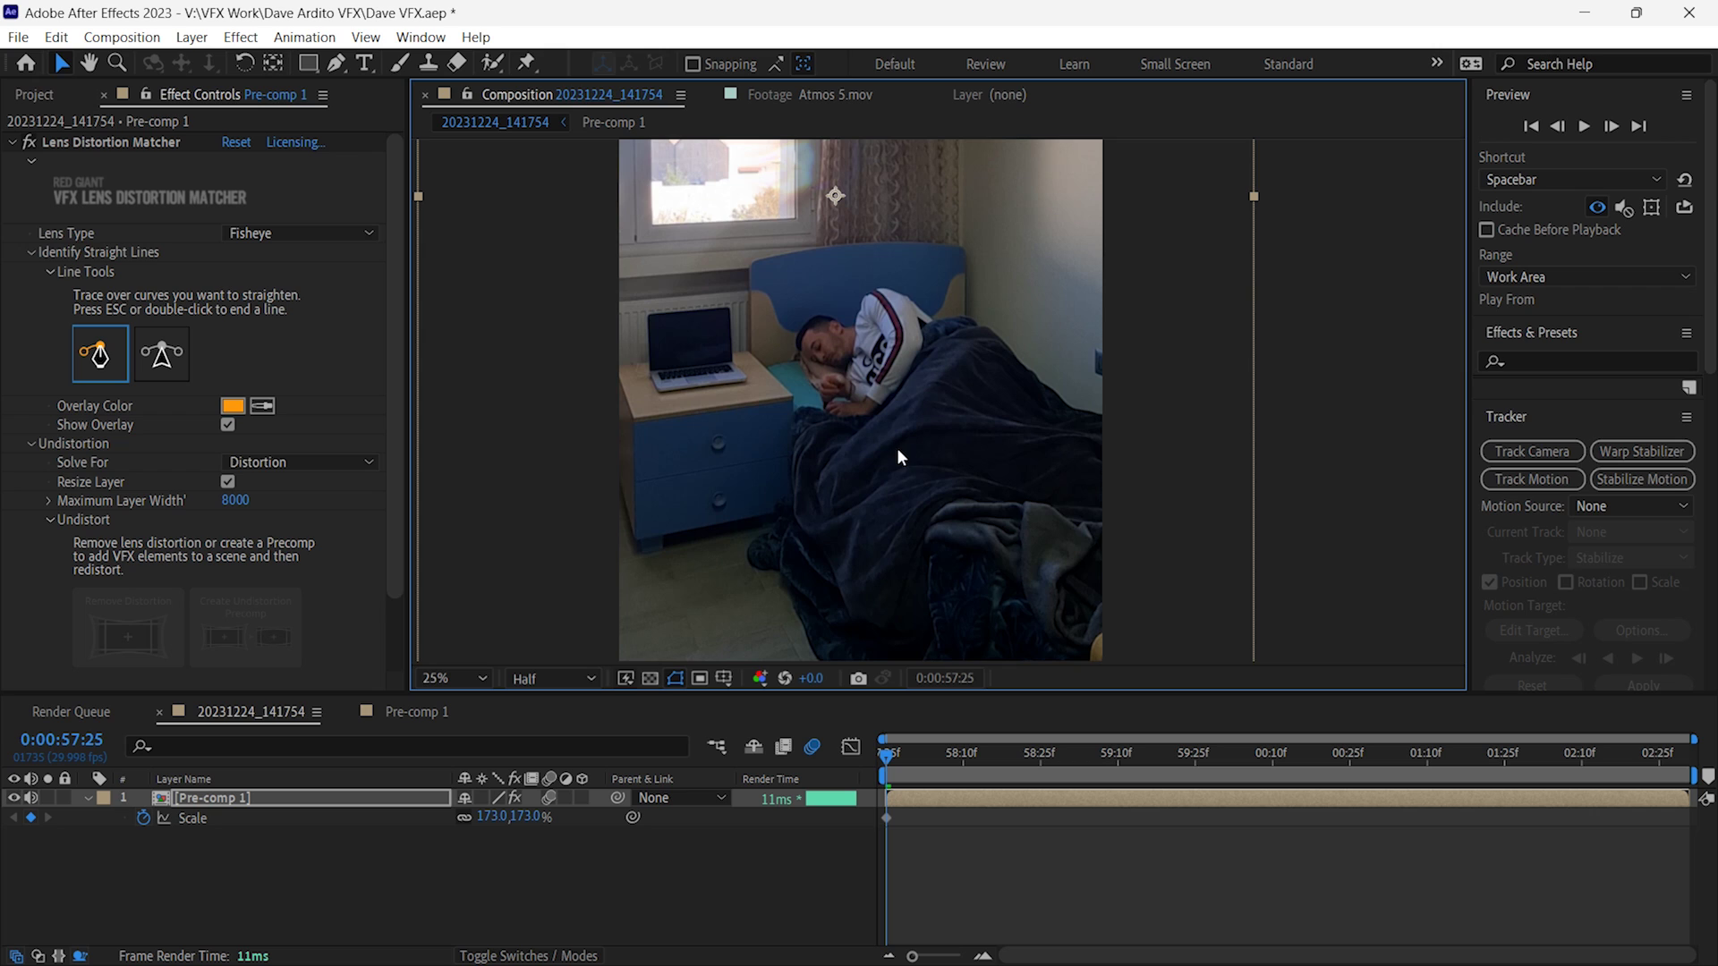
# - Play the reframed composition from 0:01:00:19 to check the zoomed-in framing
pyautogui.scroll(-1, 1029, 483)
pyautogui.click(1206, 437)
pyautogui.press('space')
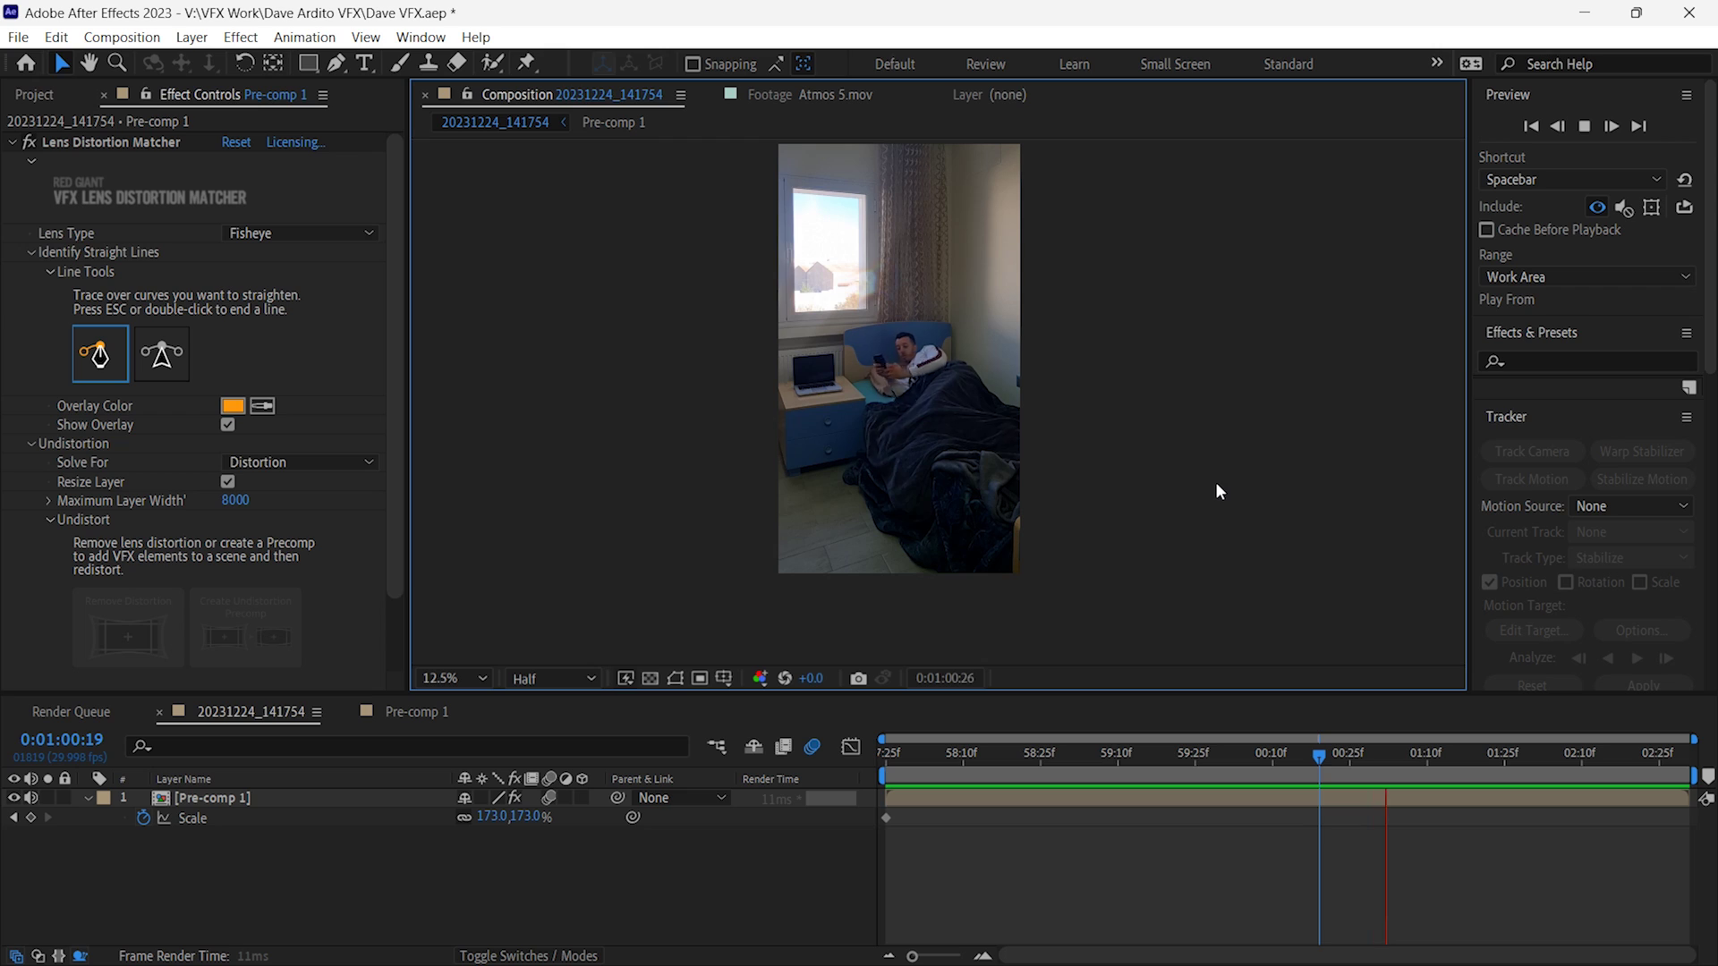
# - Add Scale and Position keyframes to the Pre-comp 1 layer at 0:01:01:09 to hold the zoomed-in framing
pyautogui.press('space')
pyautogui.moveTo(1431, 753); pyautogui.dragTo(1421, 755)
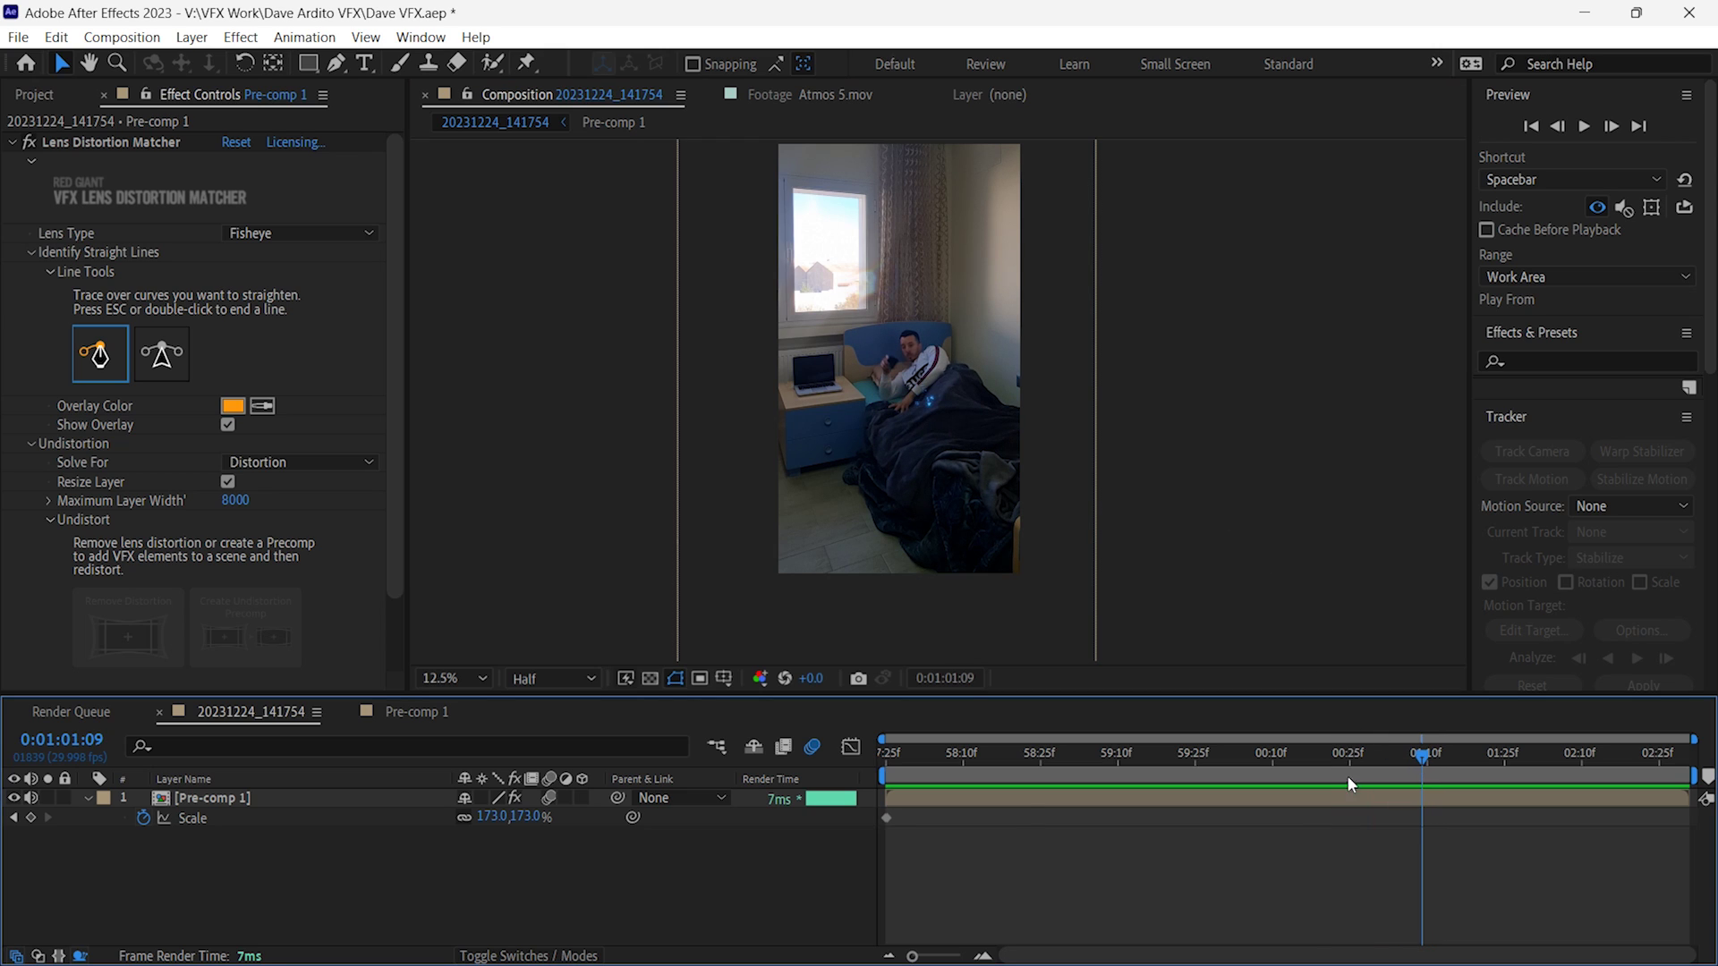
pyautogui.click(257, 804)
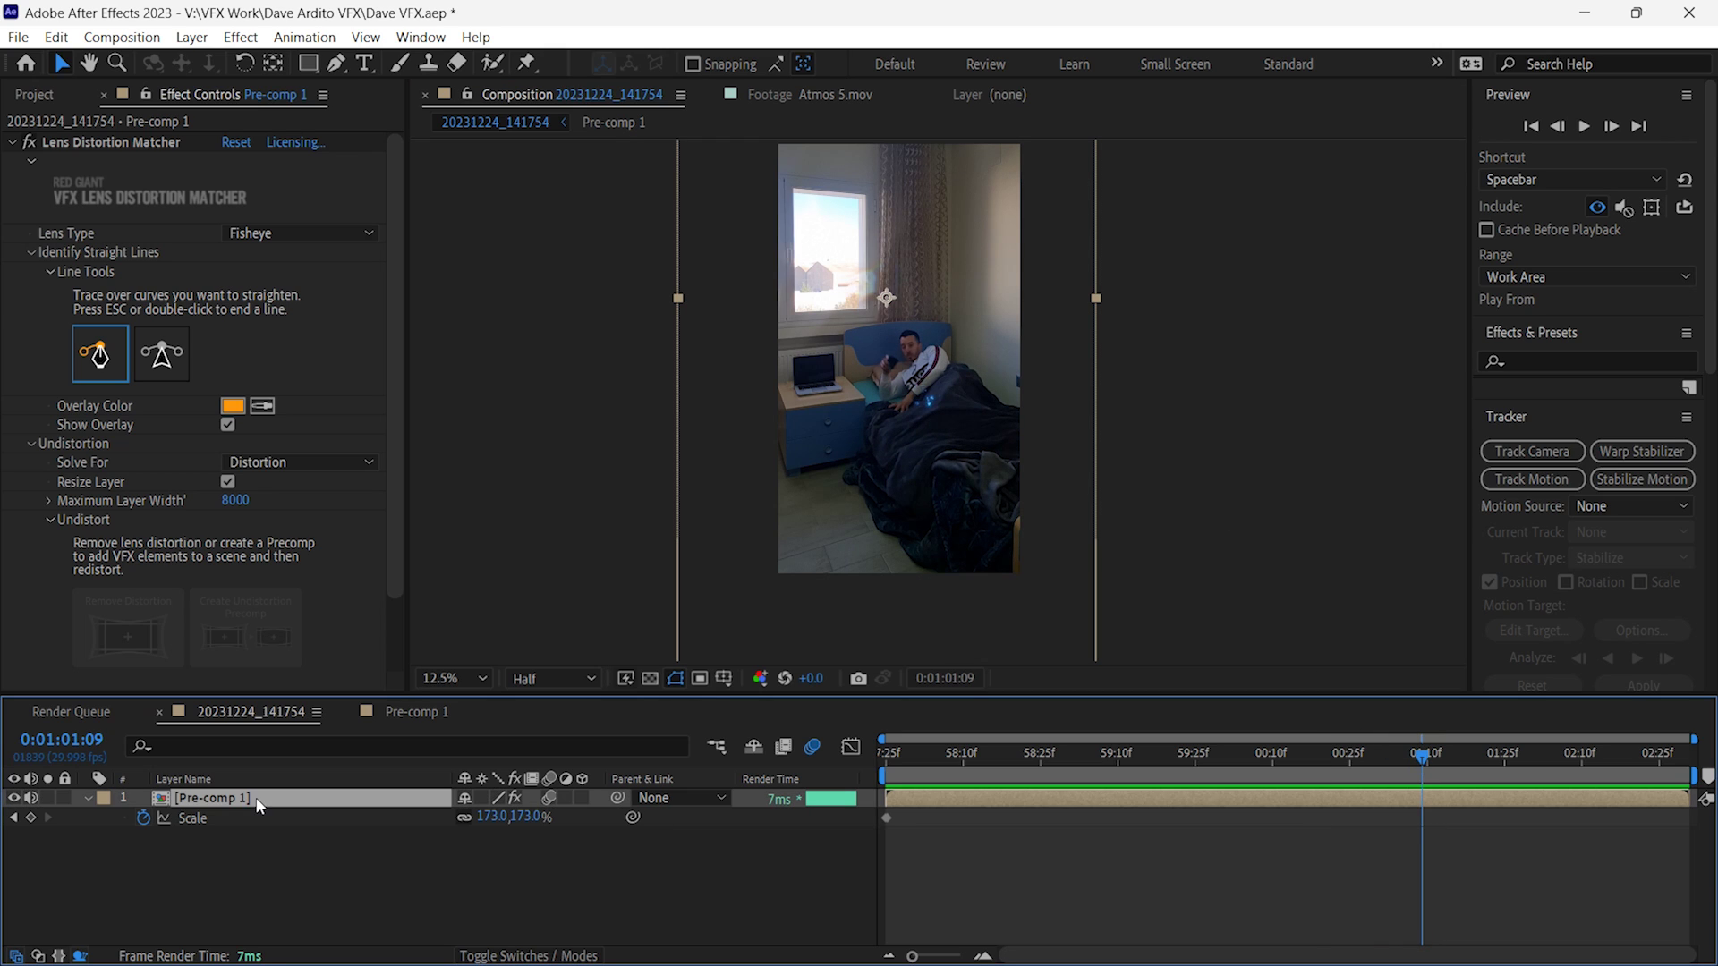
pyautogui.click(32, 818)
pyautogui.press('p')
pyautogui.click(31, 818)
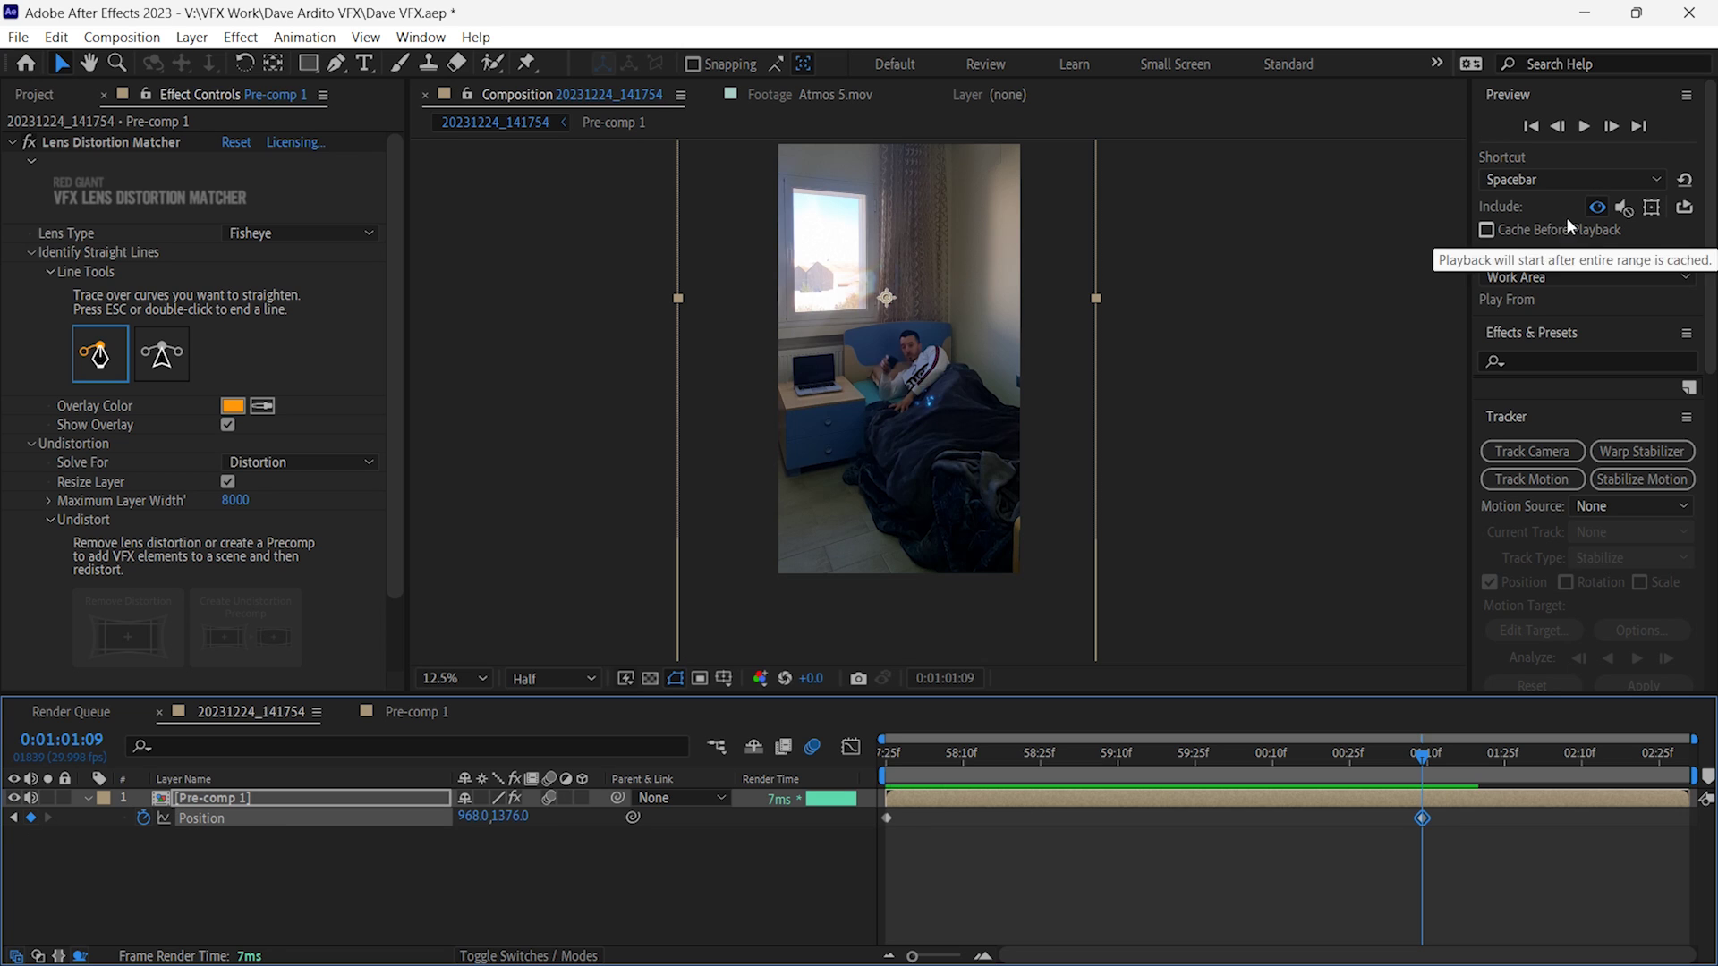
# - Advance four frames to 0:01:01:13 and set the Scale of Pre-comp 1 to 100%
pyautogui.click(1612, 127)
pyautogui.click(1612, 127)
pyautogui.click(1612, 127)
pyautogui.click(1612, 127)
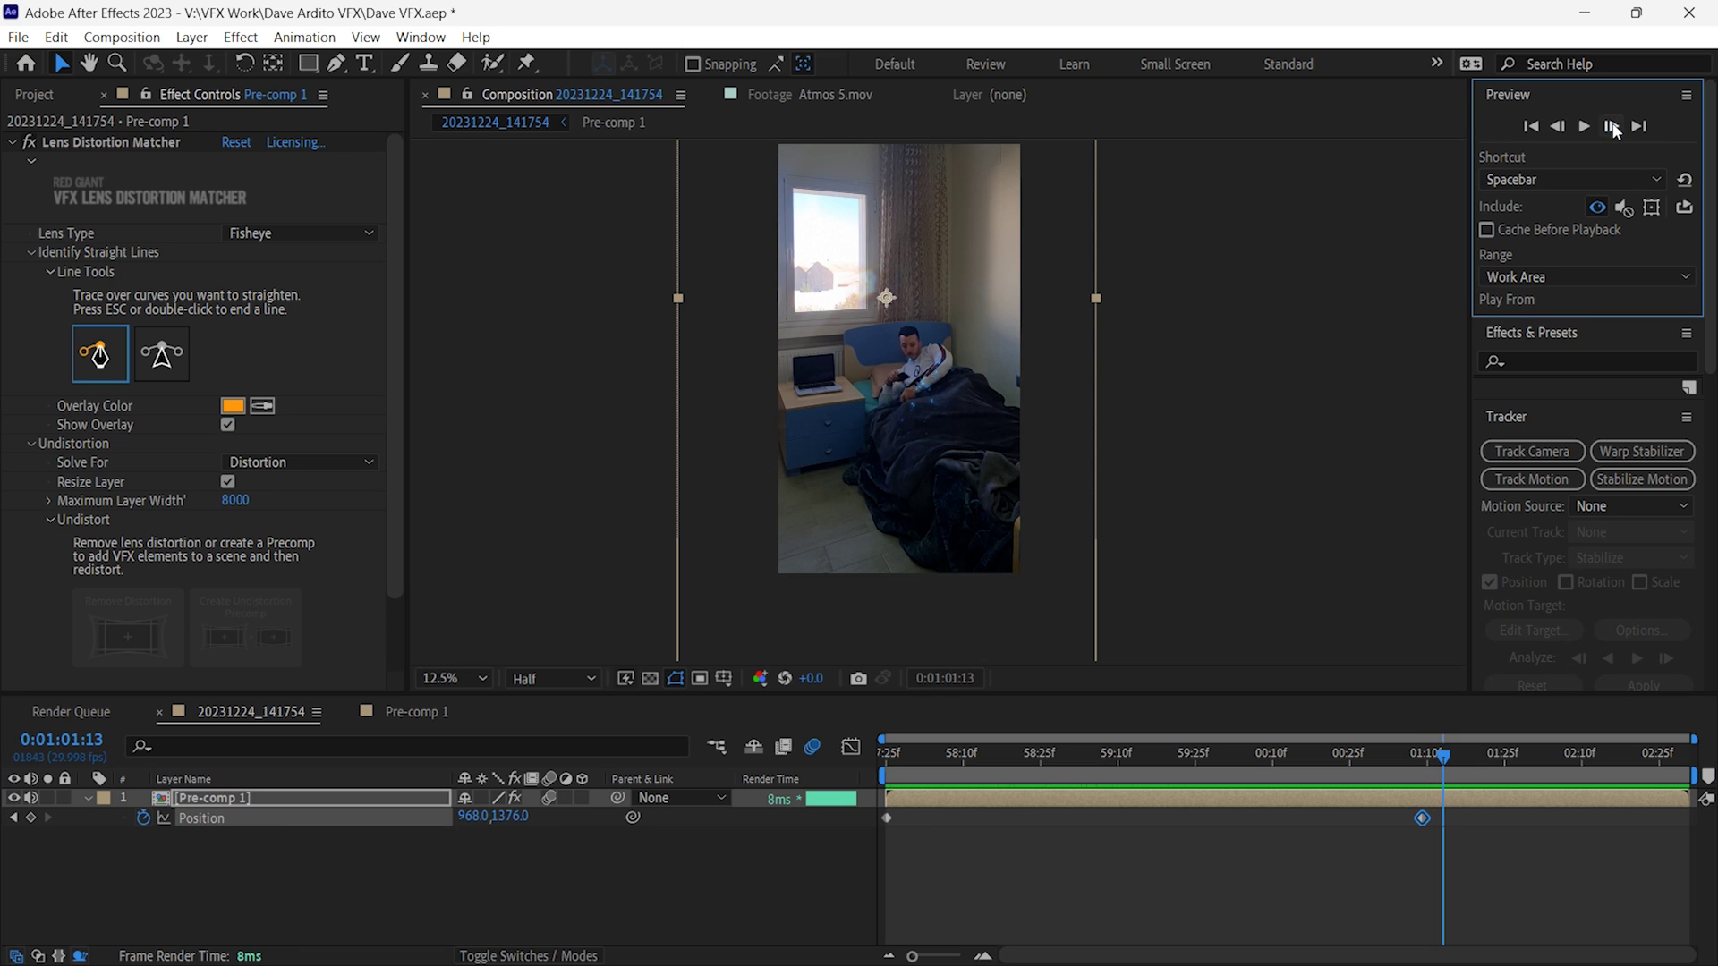
pyautogui.click(218, 829)
pyautogui.press('s')
pyautogui.click(489, 816)
pyautogui.write('1')
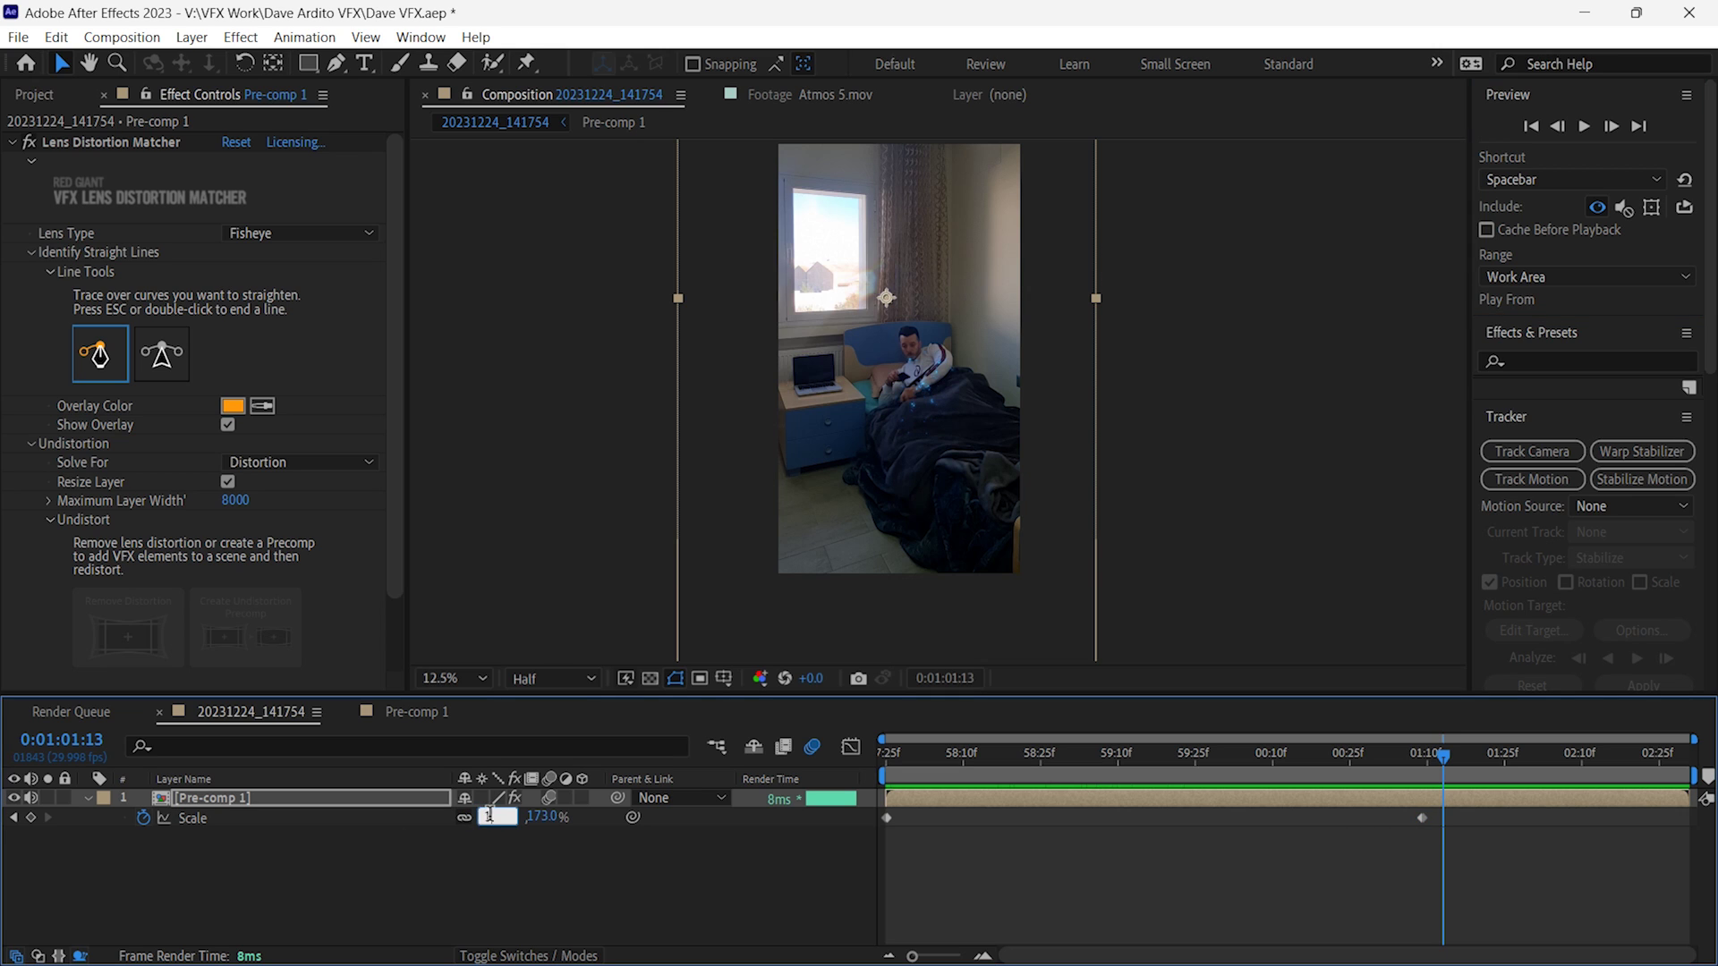
pyautogui.write('00')
pyautogui.press('Return')
# - Recentre Pre-comp 1 in the frame at 0:01:01:13 by setting its Position to 1080, 1920
pyautogui.click(921, 437)
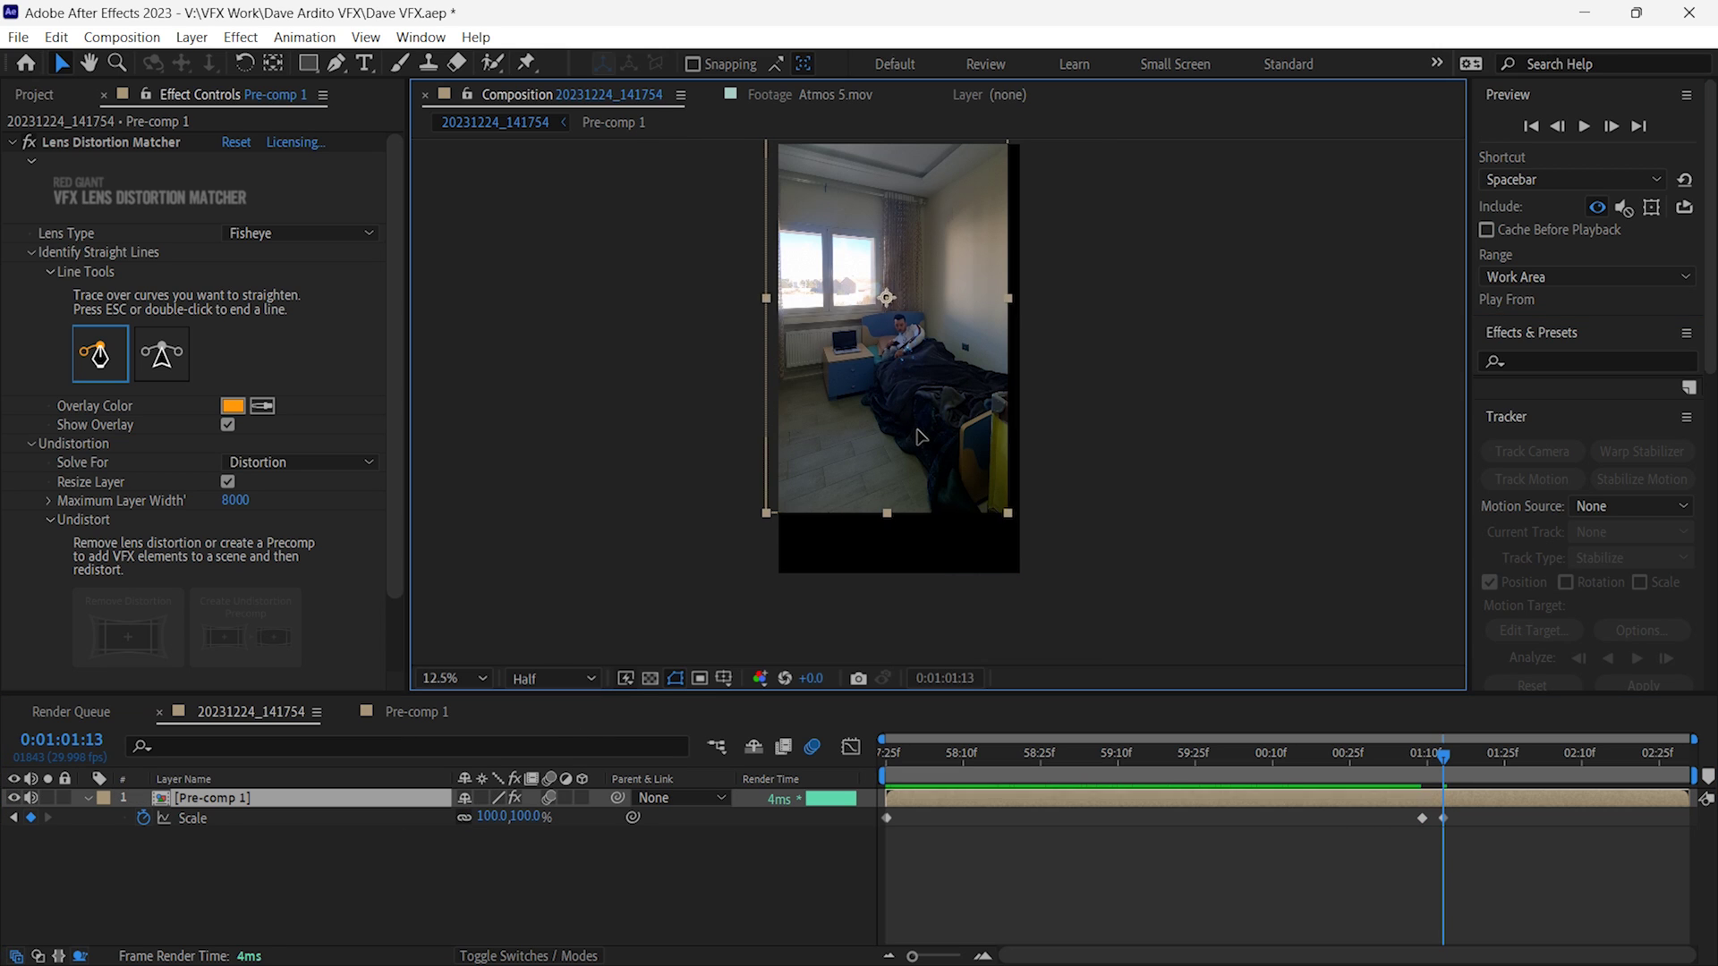
pyautogui.click(926, 476)
pyautogui.press('p')
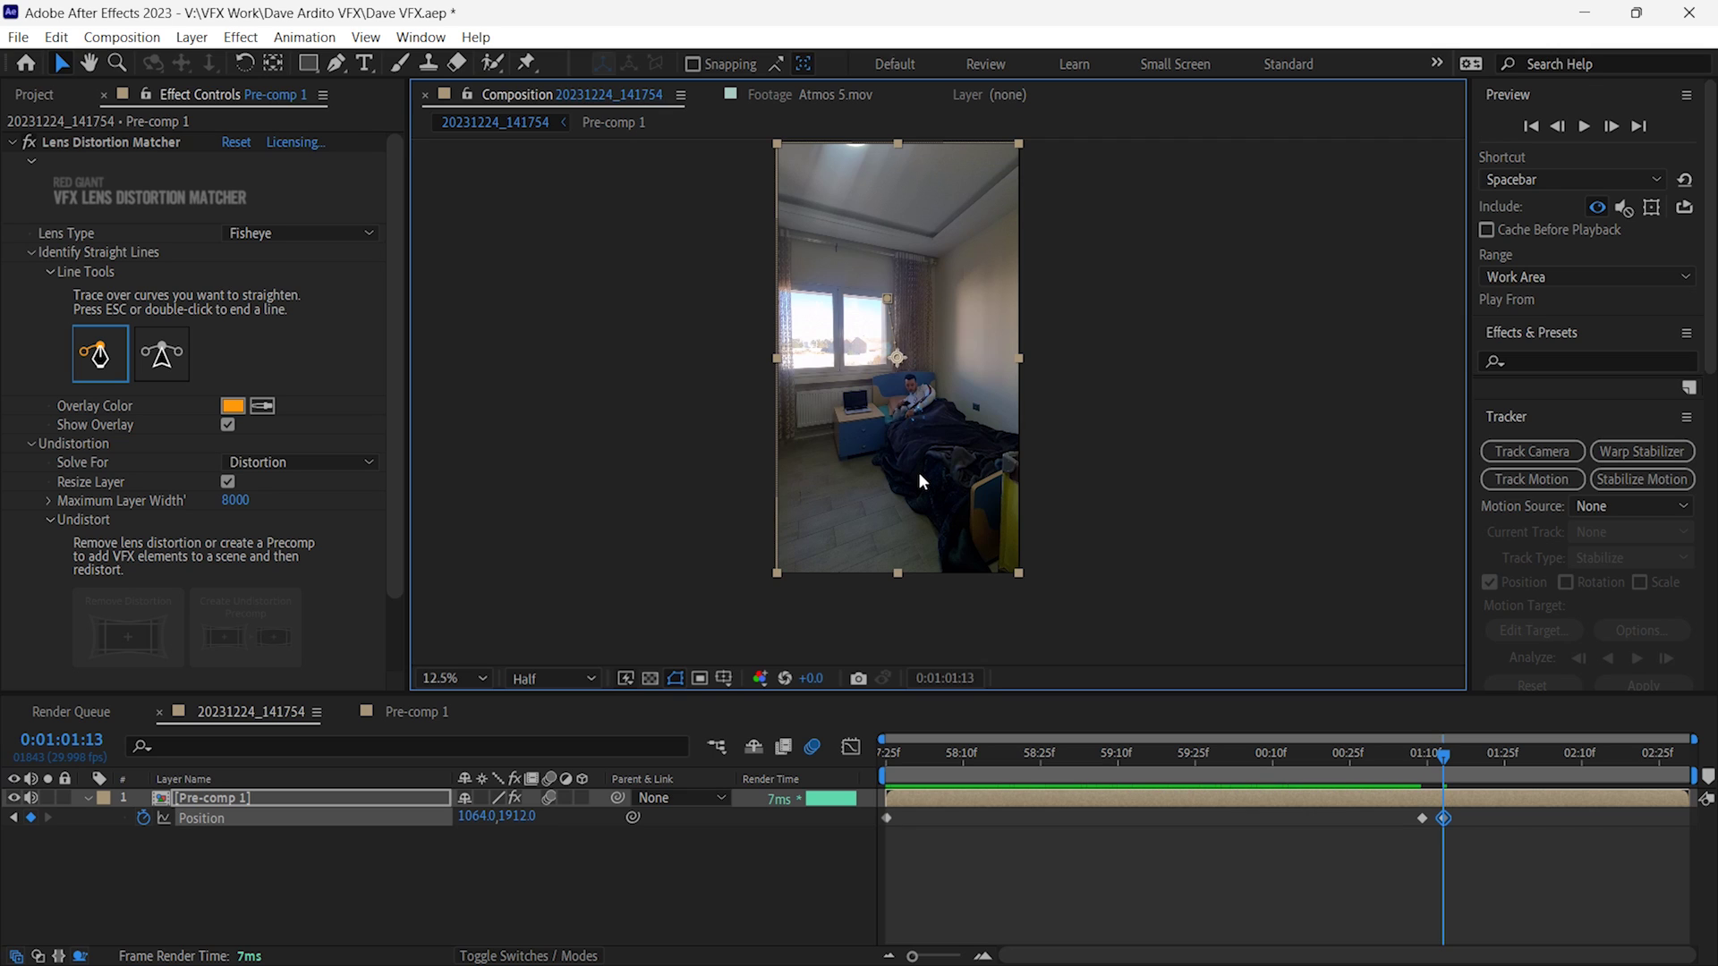
pyautogui.press('Right')
pyautogui.press('Right')
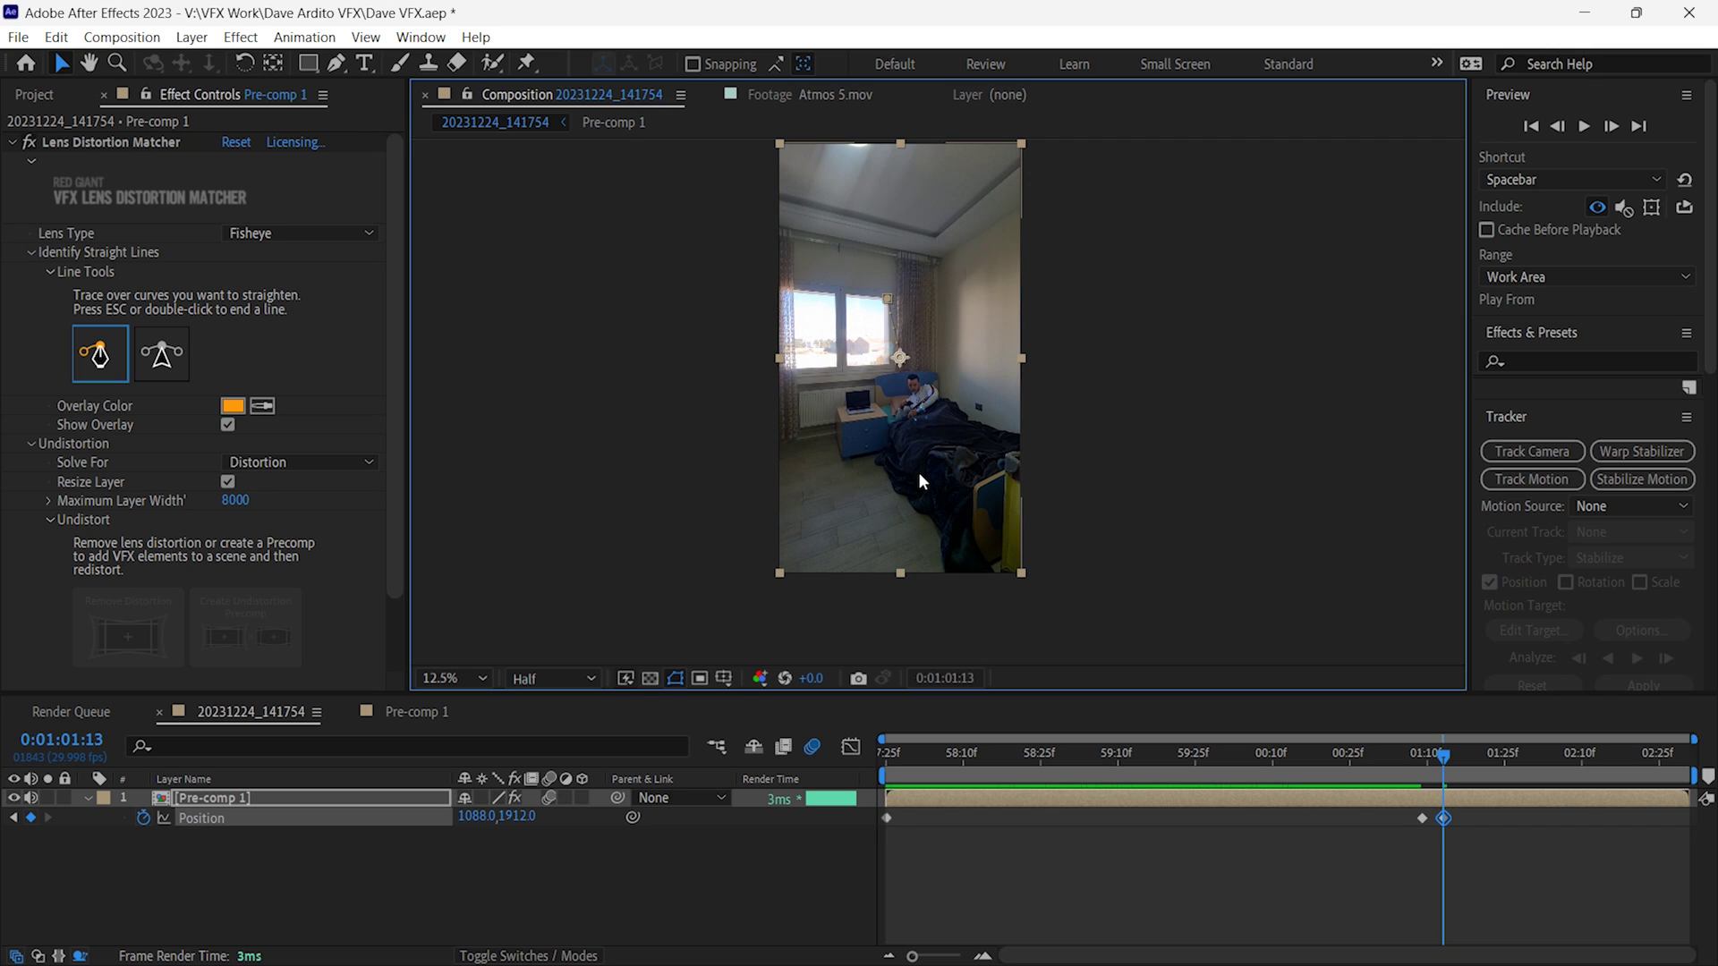
pyautogui.press('Down')
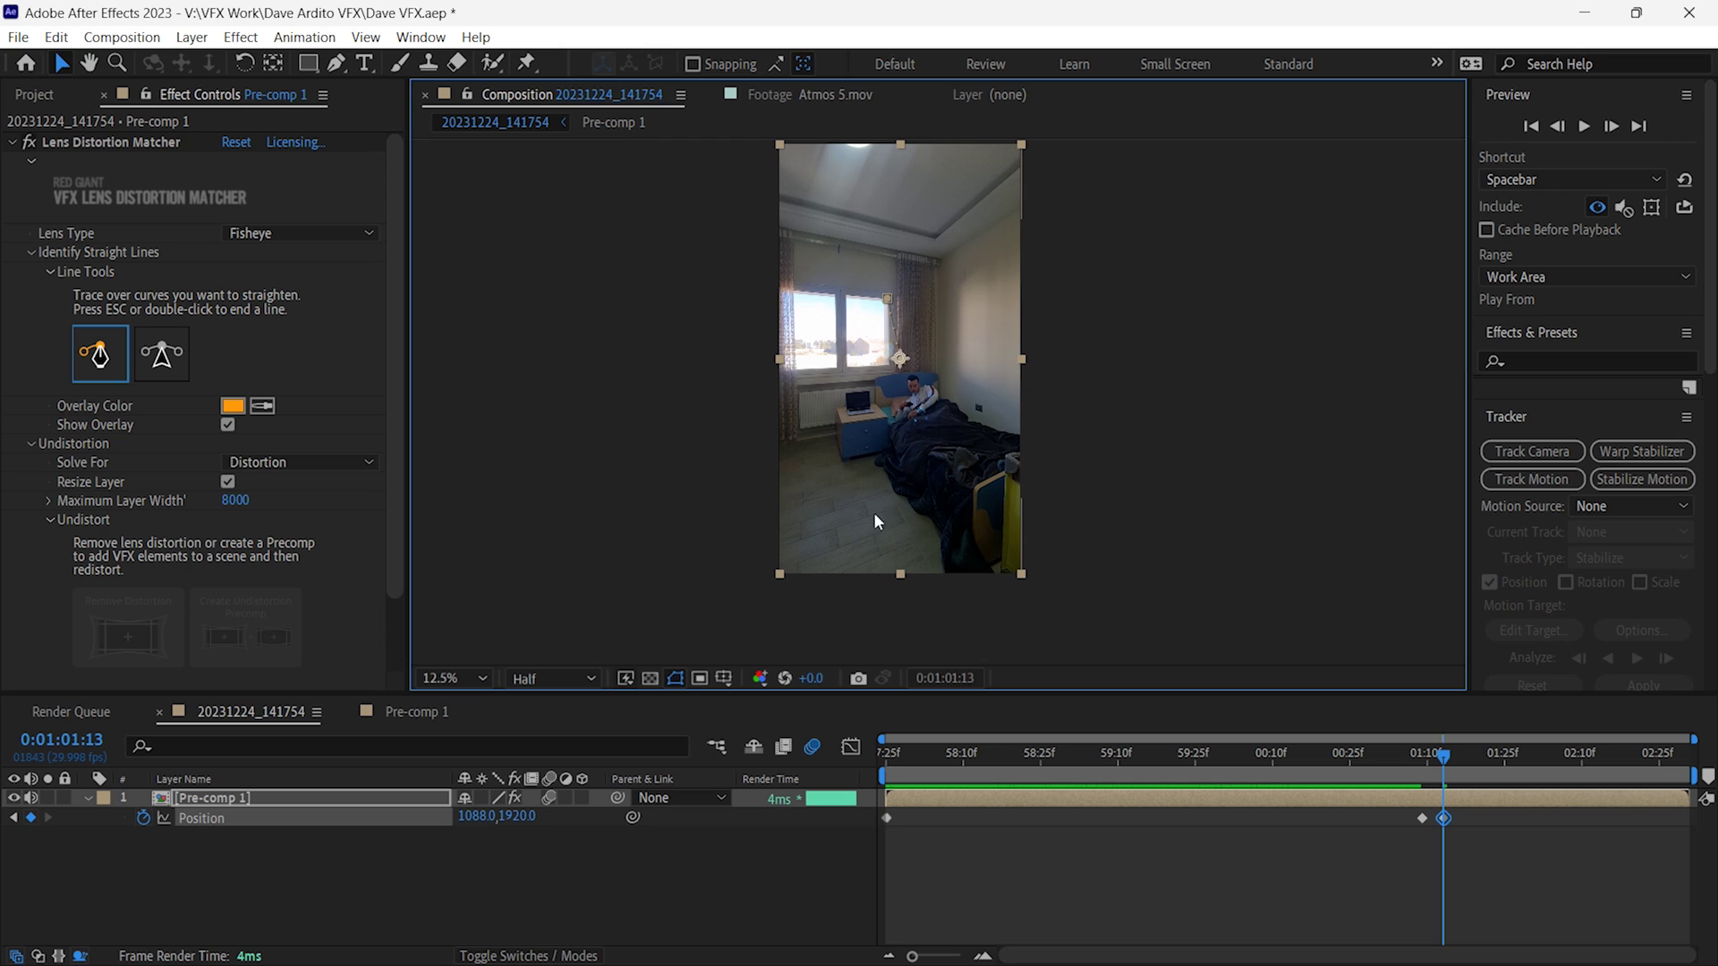
pyautogui.click(479, 818)
pyautogui.write('1')
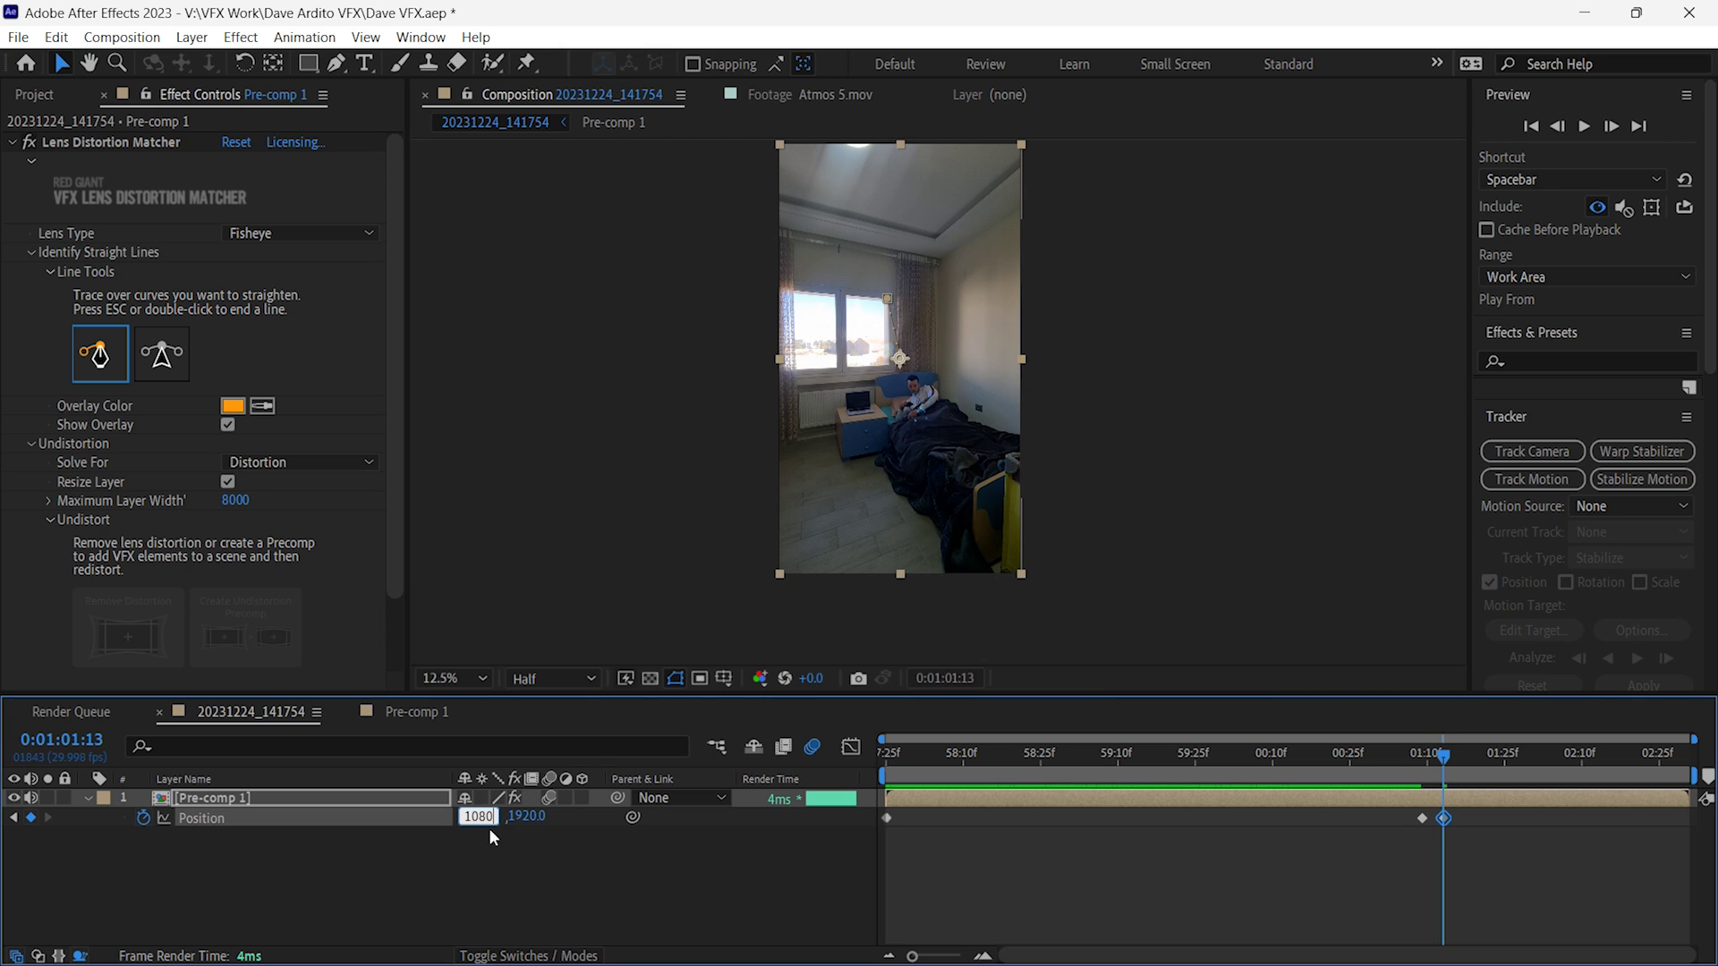
pyautogui.write('080')
pyautogui.click(510, 868)
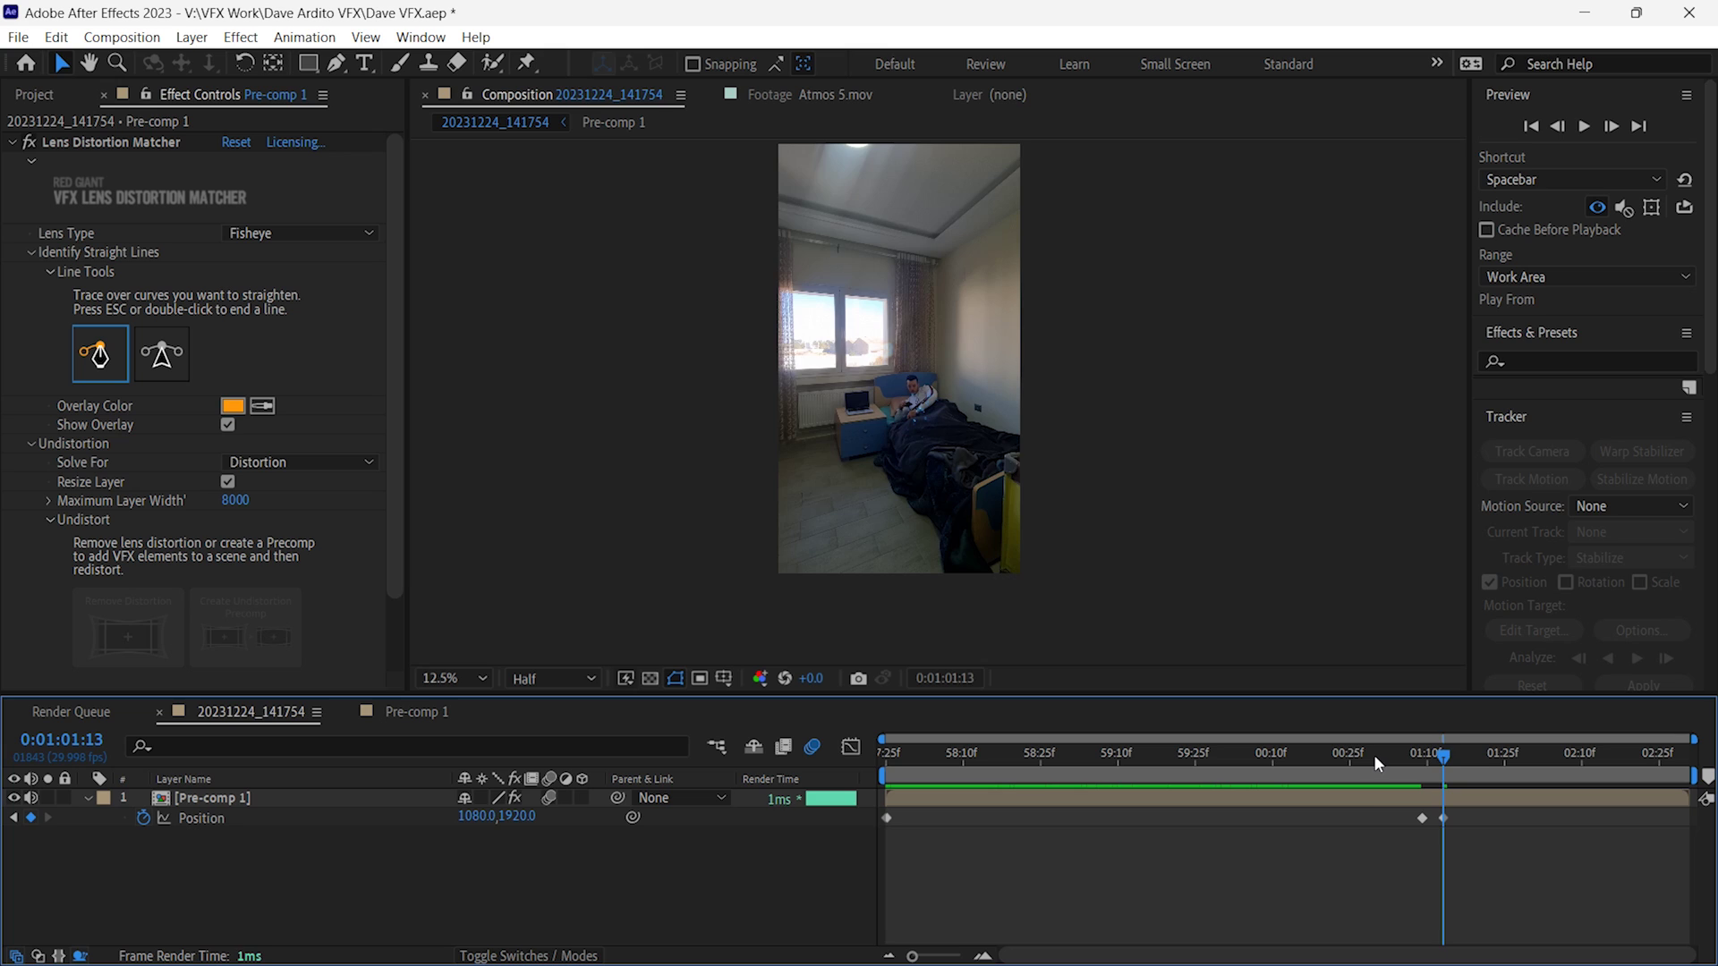
# - Play the composition from 0:01:01:00 to check the zoom-out
pyautogui.click(1375, 756)
pyautogui.press('space')
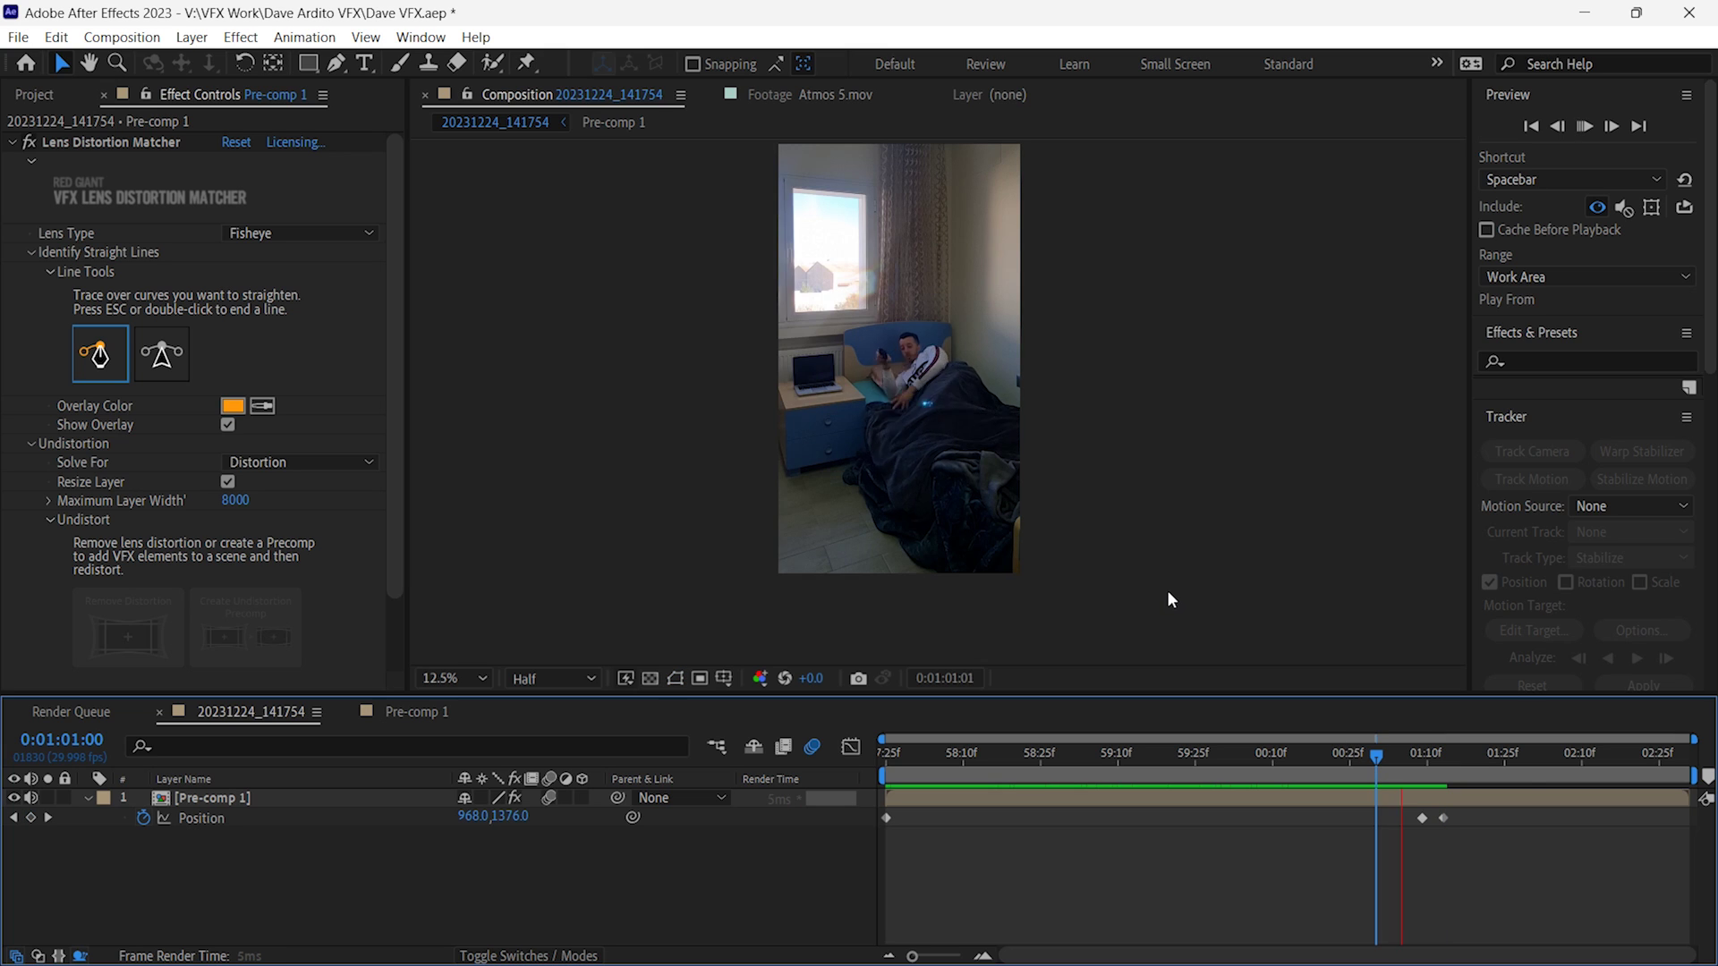
pyautogui.press('space')
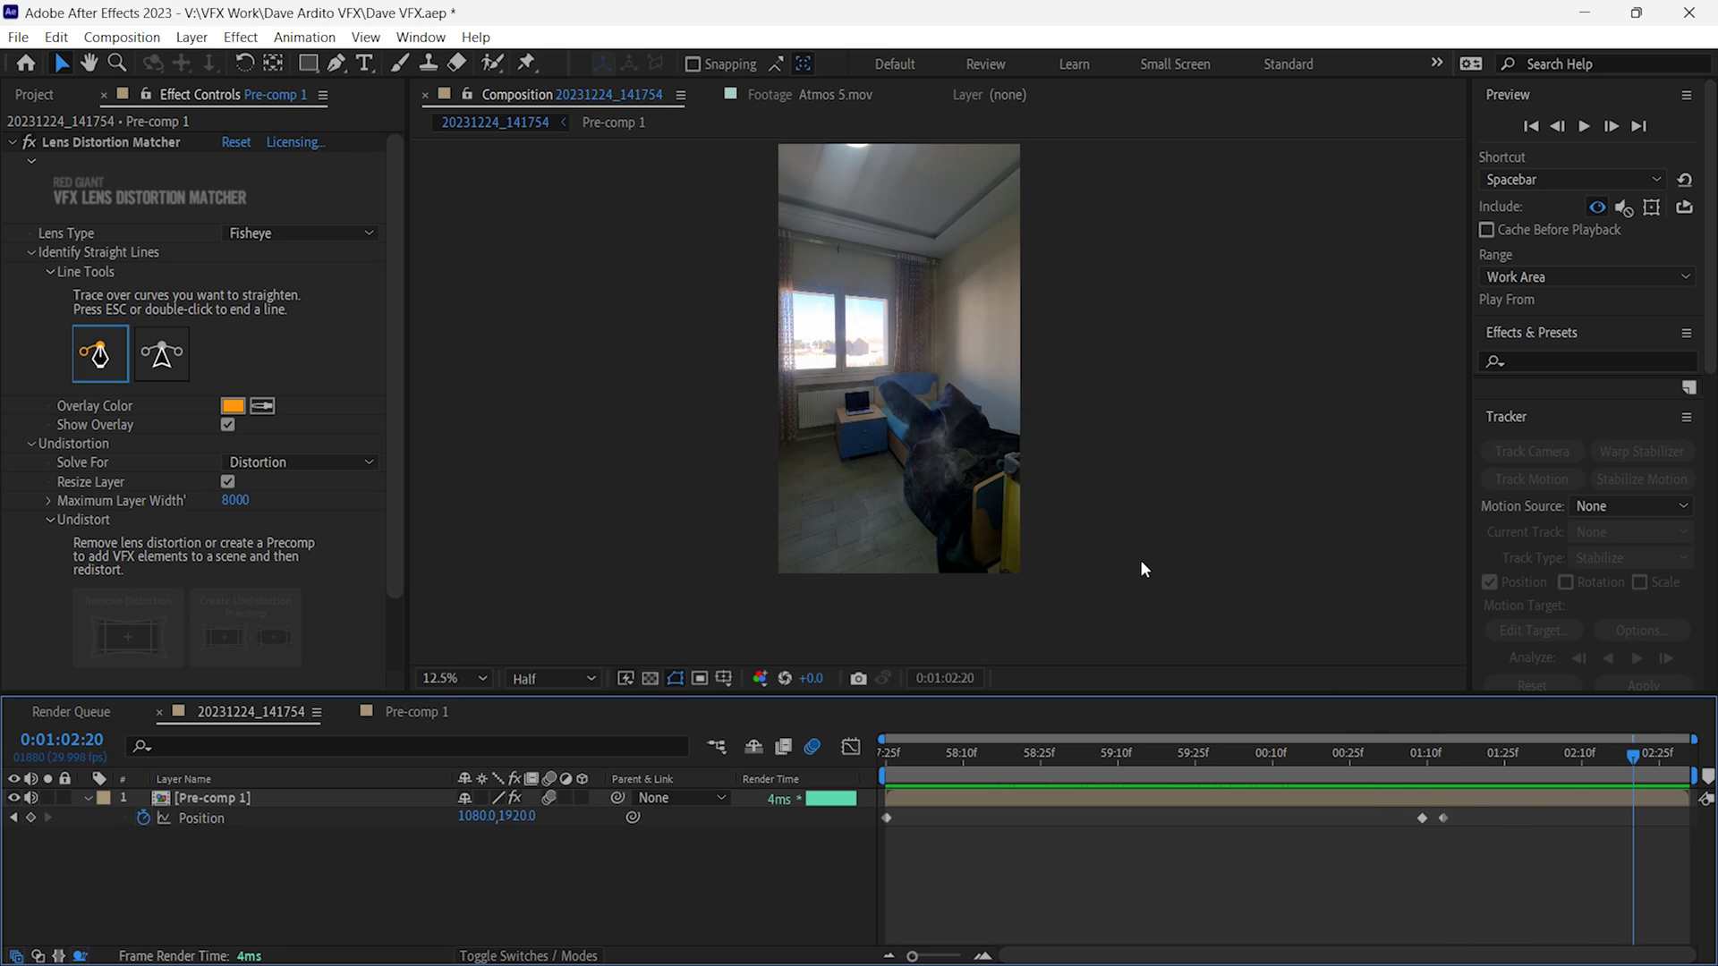
# - Set the Scale of Pre-comp 1 to 110% at the 0:01:01:13 keyframe
pyautogui.press('.')
pyautogui.keyDown('alt'); pyautogui.scroll(5, 1444, 819); pyautogui.keyUp('alt')
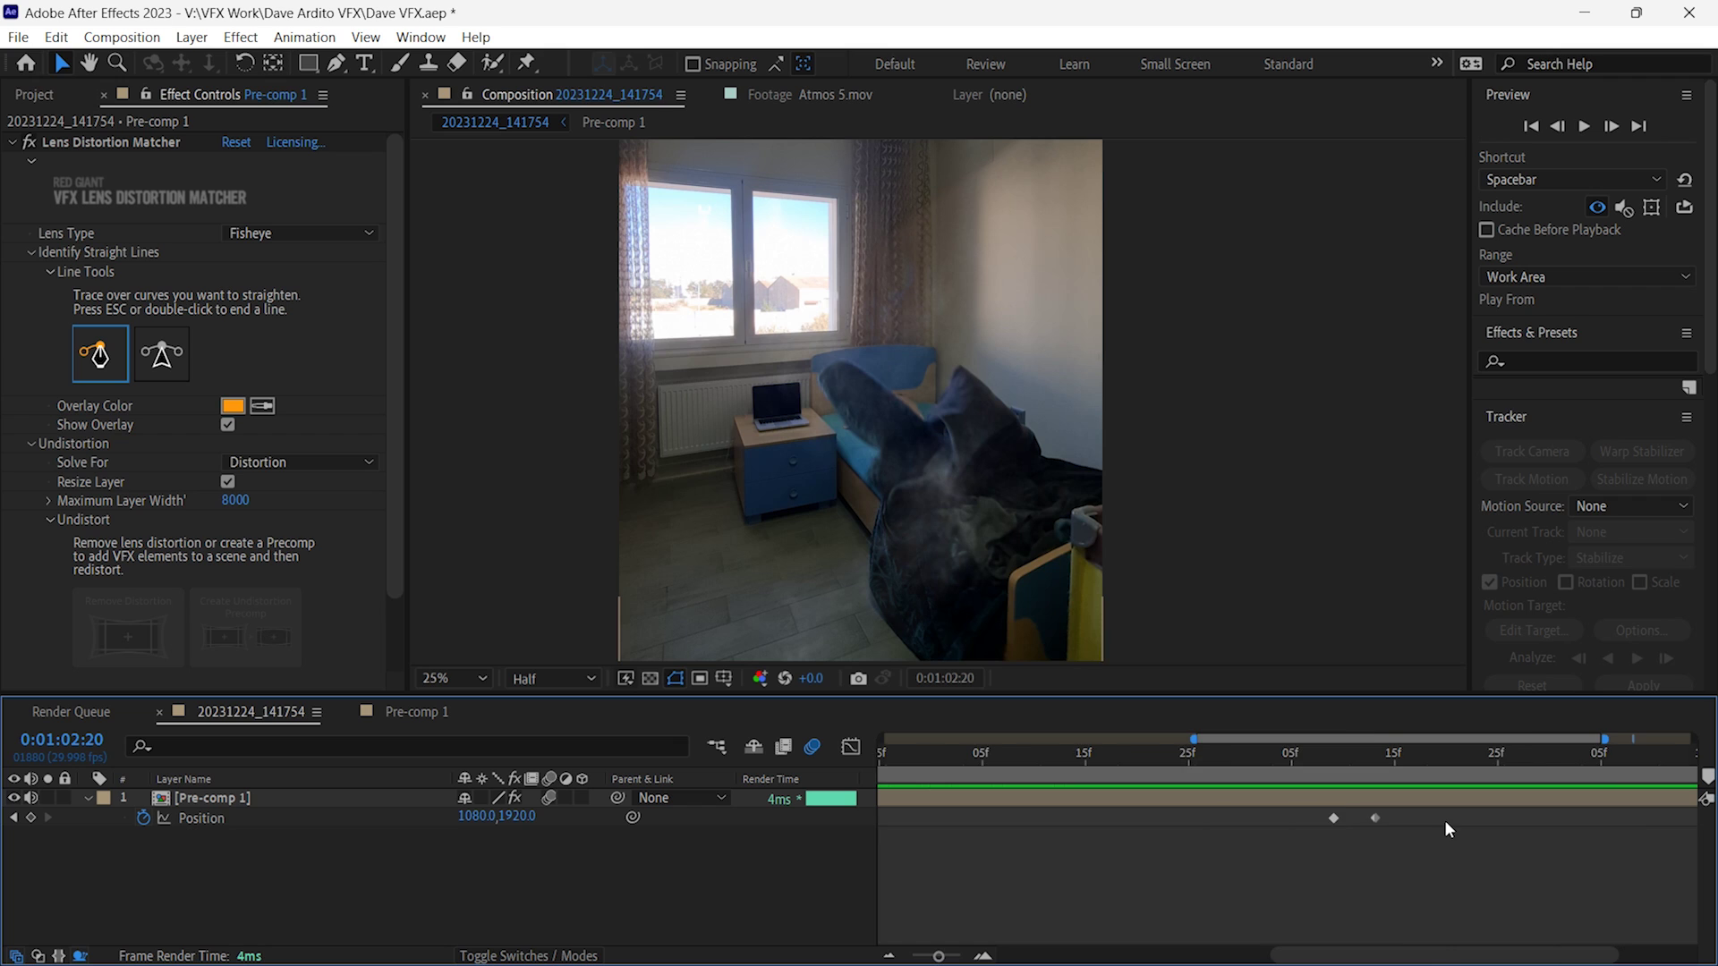
pyautogui.click(1297, 759)
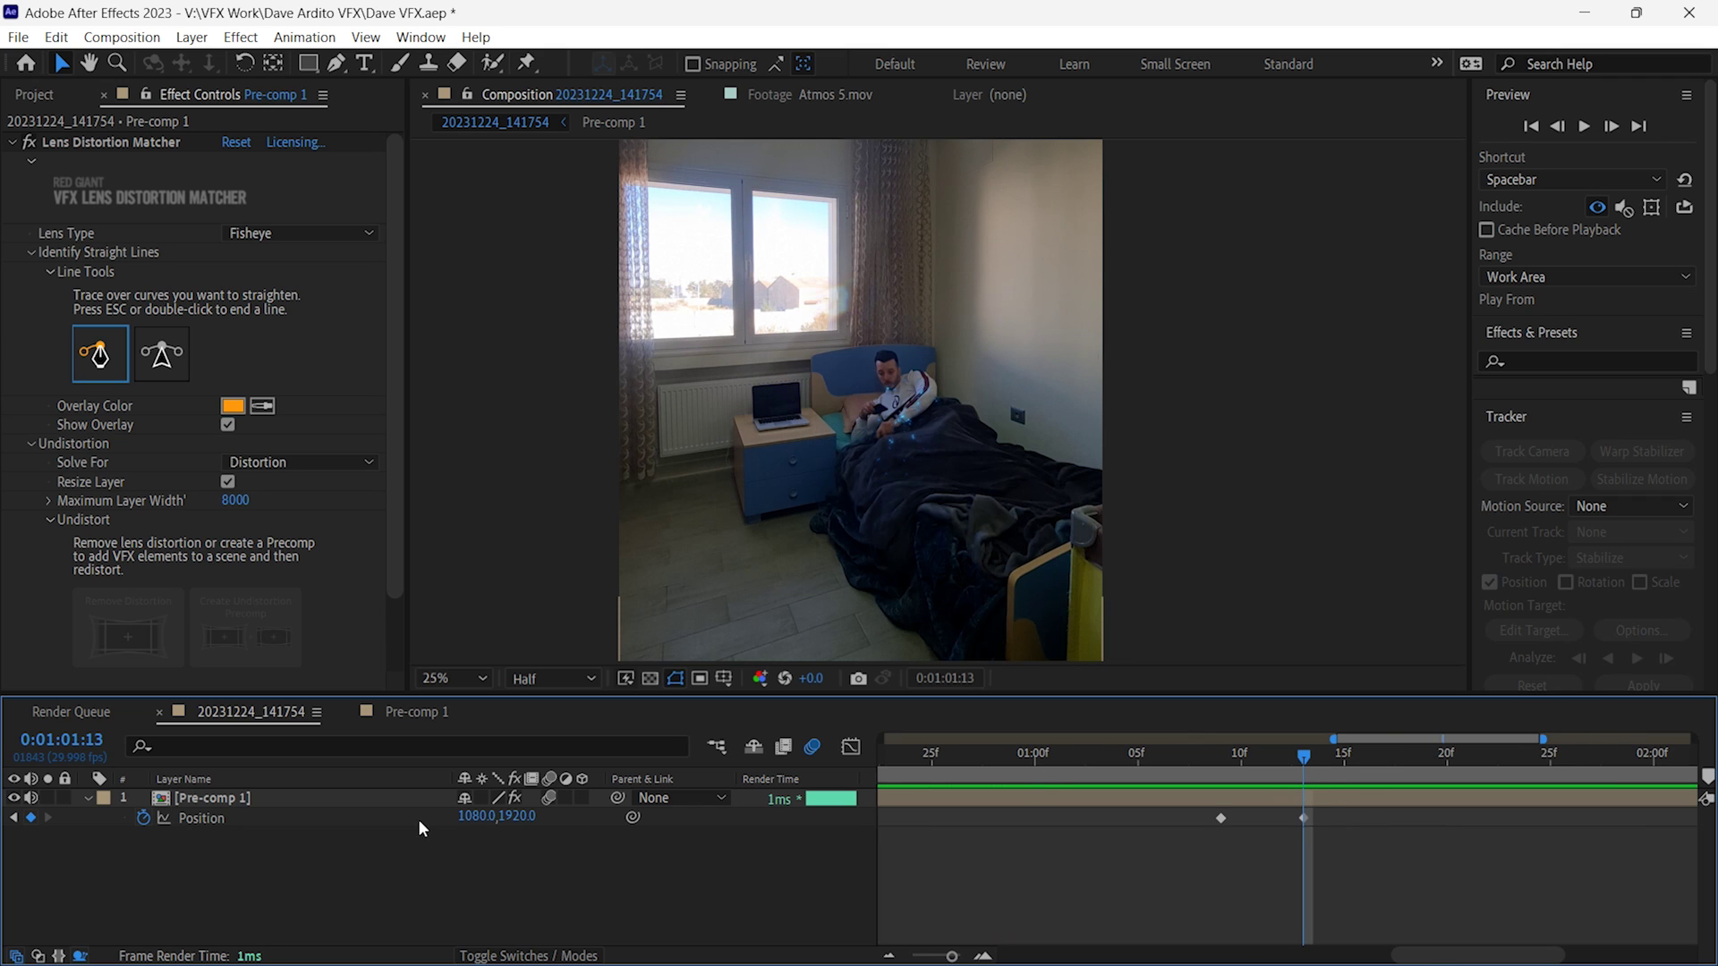
pyautogui.click(374, 808)
pyautogui.press('s')
pyautogui.click(495, 816)
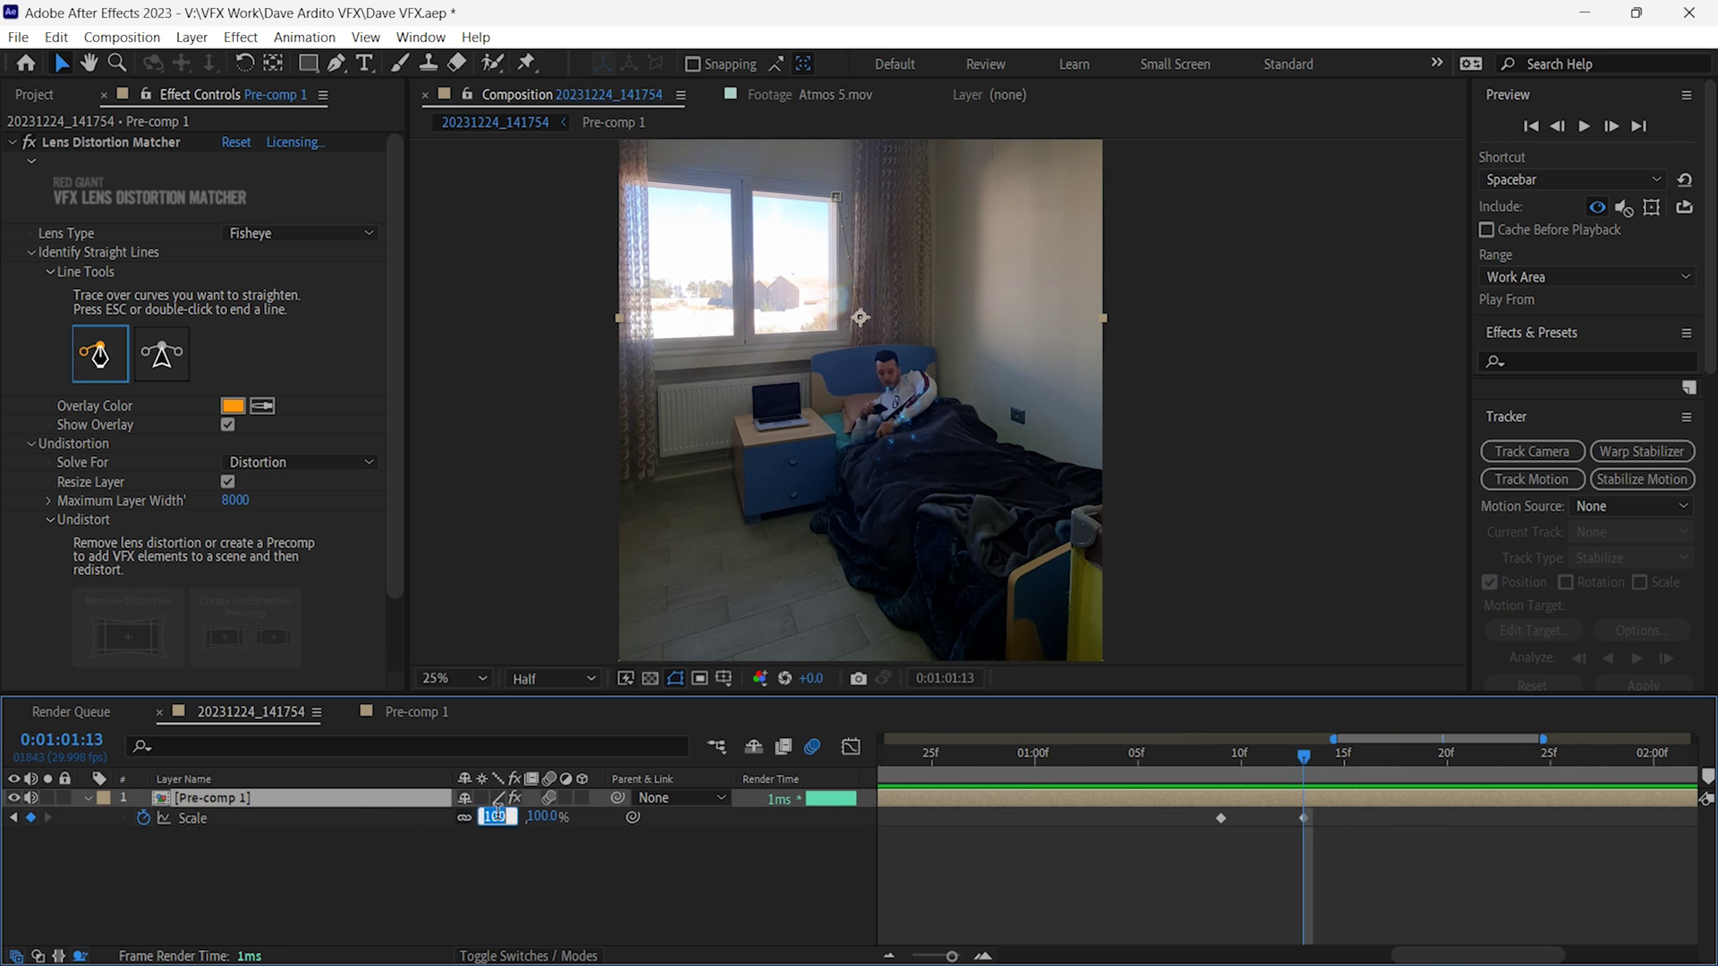
pyautogui.write('110')
pyautogui.press('Return')
pyautogui.scroll(-1, 870, 593)
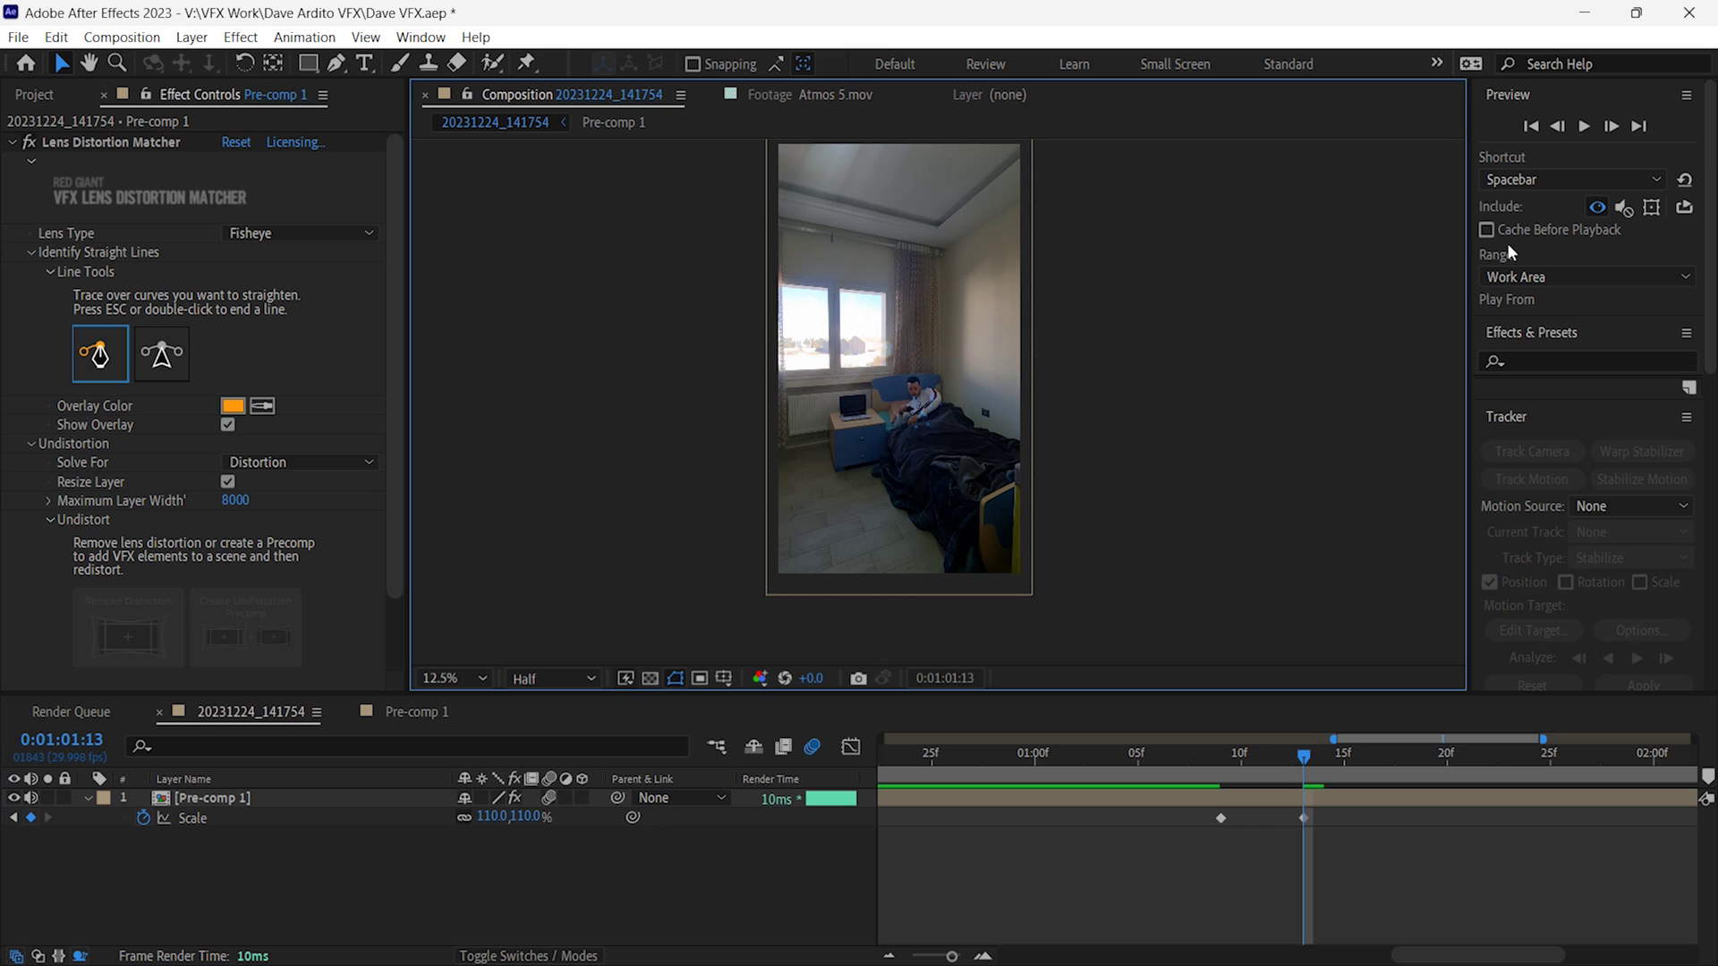
# - Play the composition from 0:01:01:05 to check the revised zoom-out
pyautogui.click(1140, 759)
pyautogui.press('space')
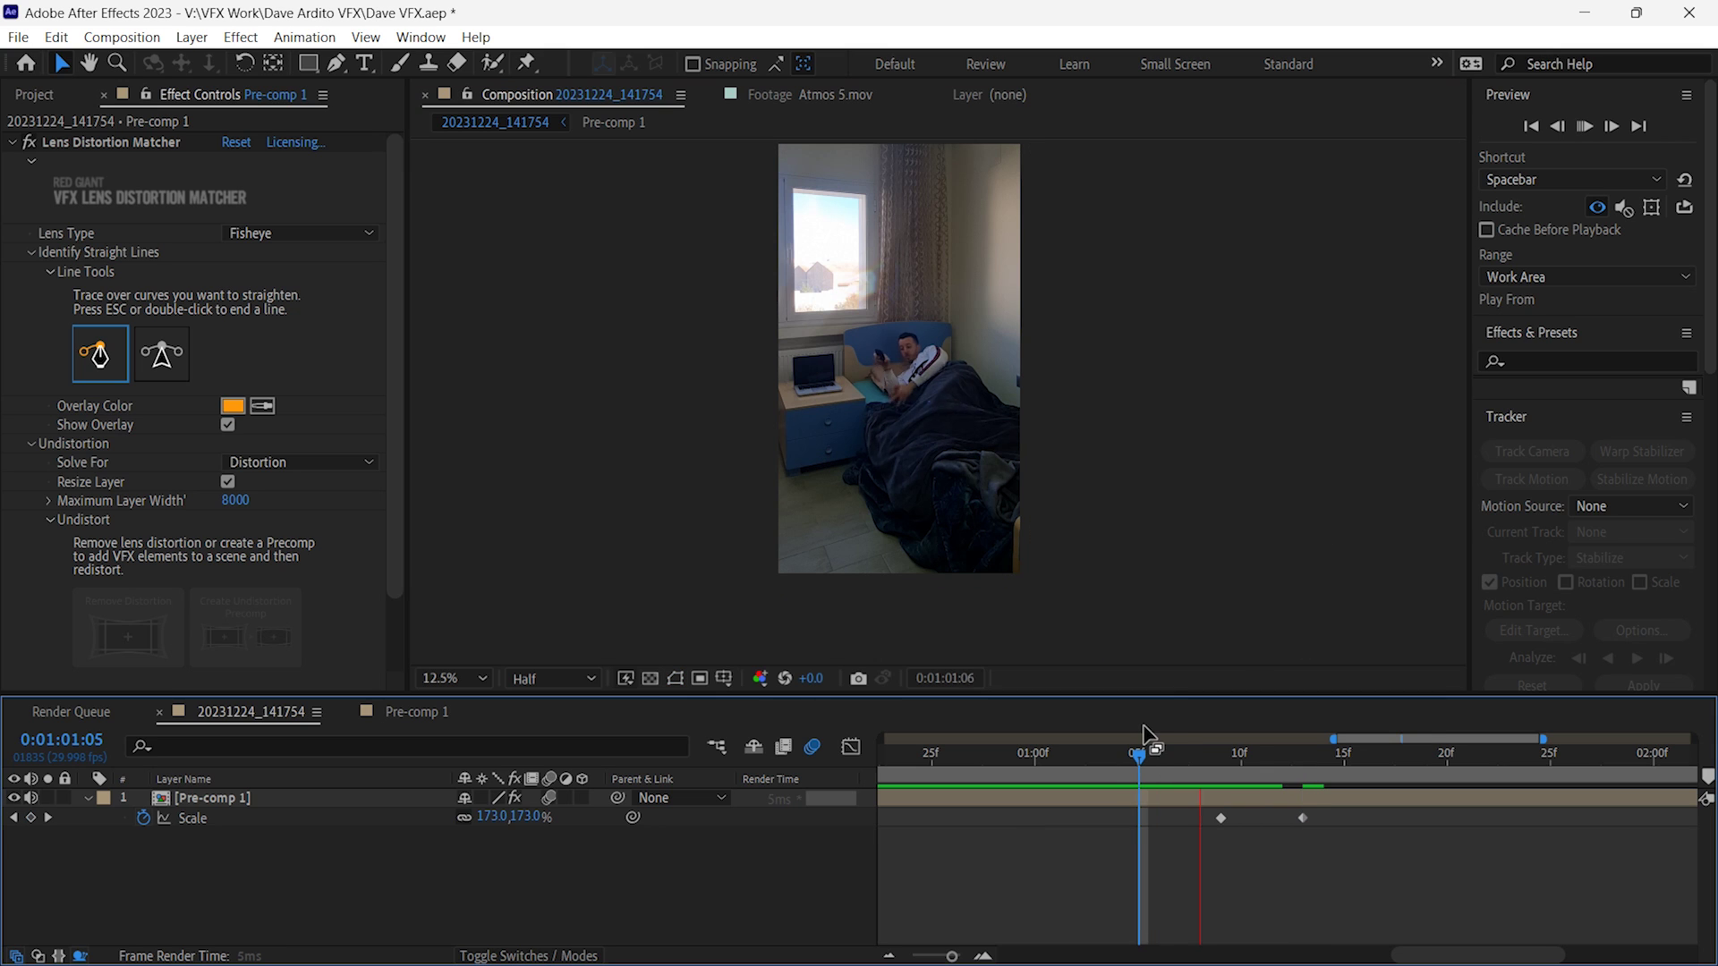
pyautogui.press('space')
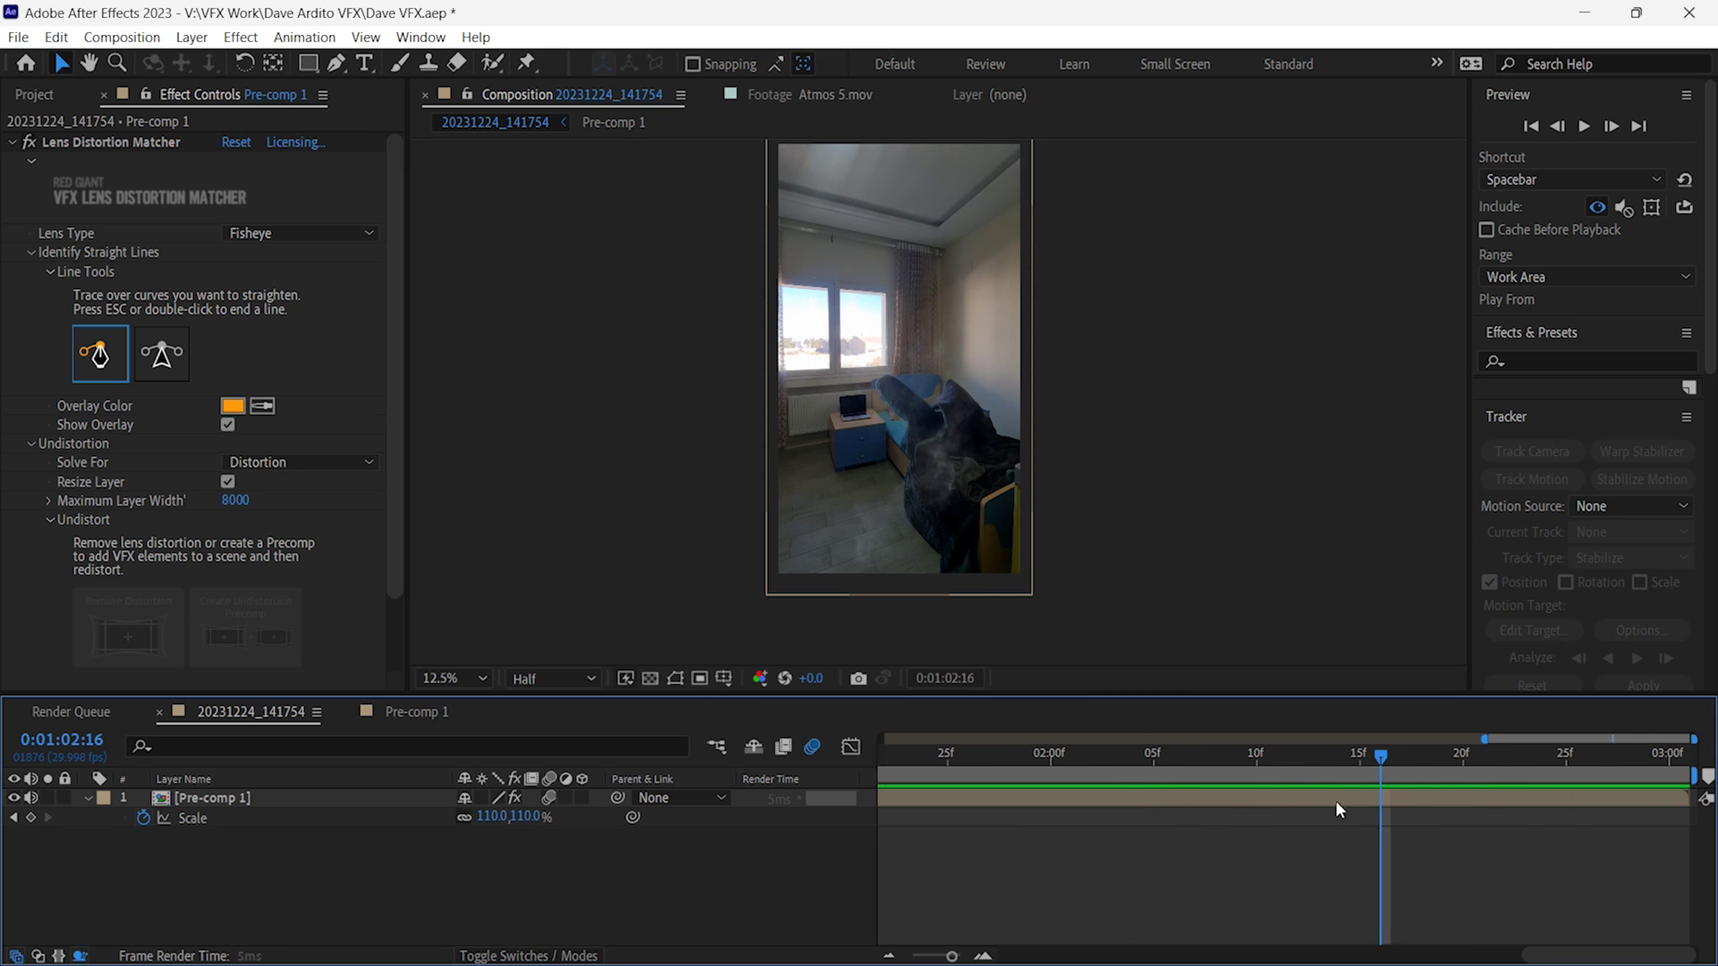
# - Shift the zoom-out's Scale and Position keyframe pairs three frames earlier, to 0:01:01:06 and 0:01:01:10
pyautogui.scroll(-2, 1342, 846)
pyautogui.moveTo(1468, 817); pyautogui.dragTo(1429, 802)
pyautogui.press('u')
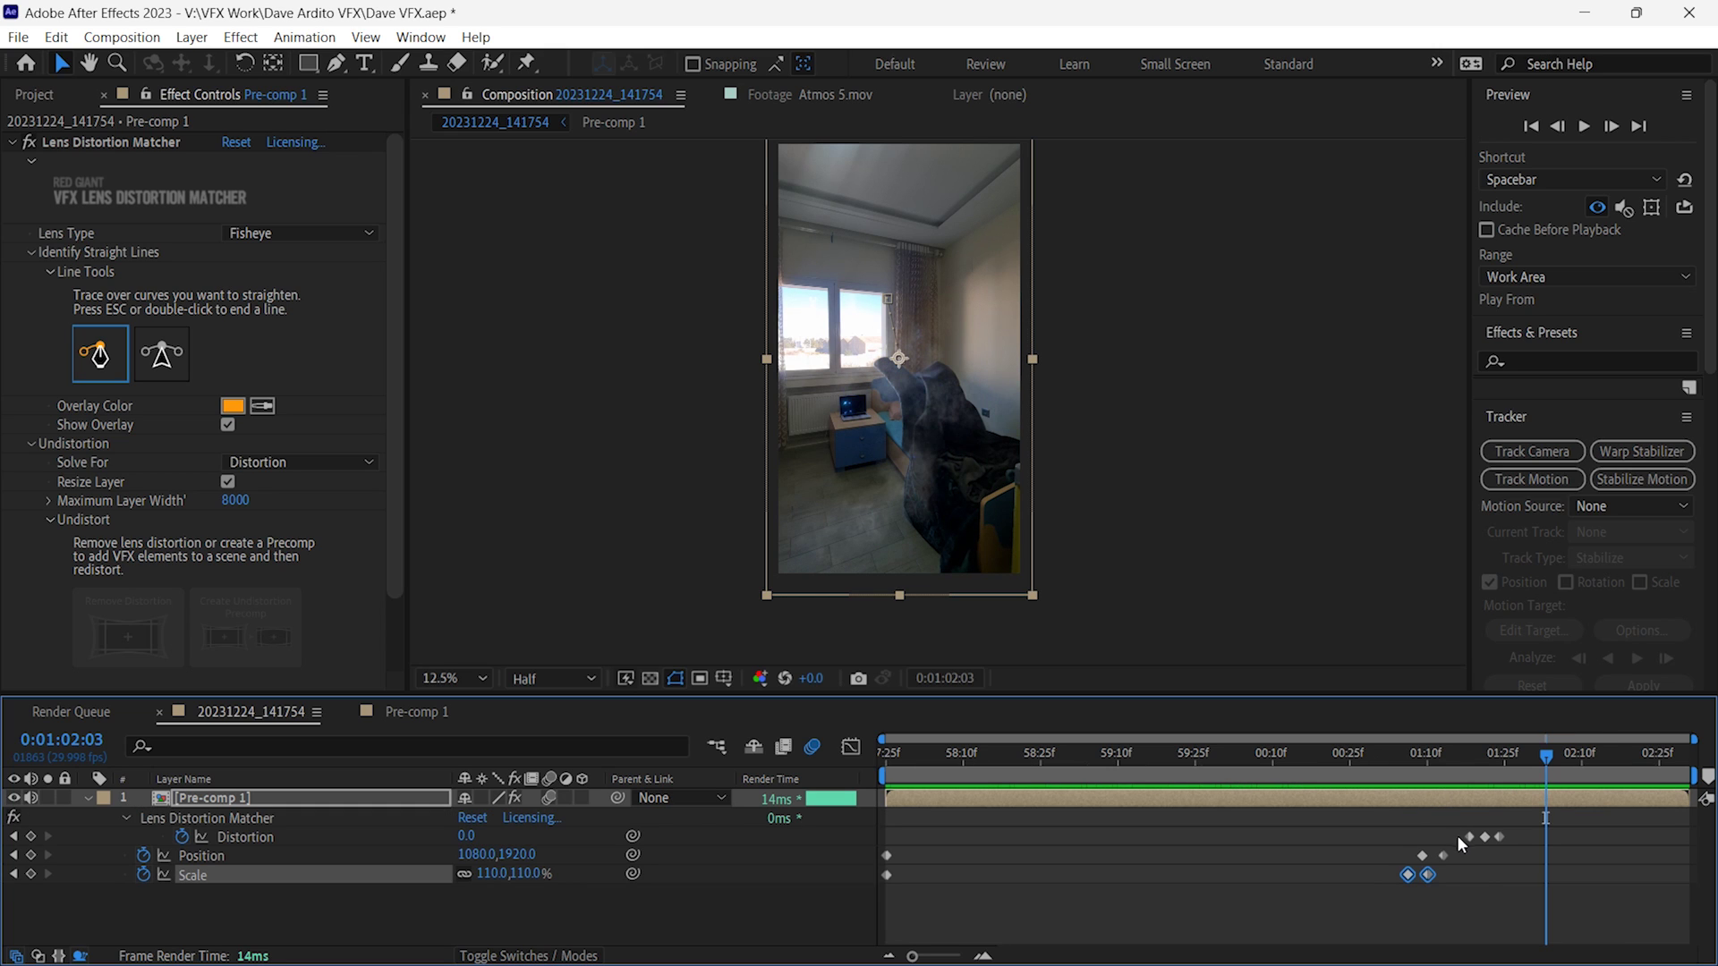
pyautogui.scroll(4, 1469, 866)
pyautogui.moveTo(1430, 845); pyautogui.dragTo(1352, 861)
# - Play the composition from 0:01:01:01 and again from 0:01:01:04 to check the retimed zoom-out
pyautogui.press('space')
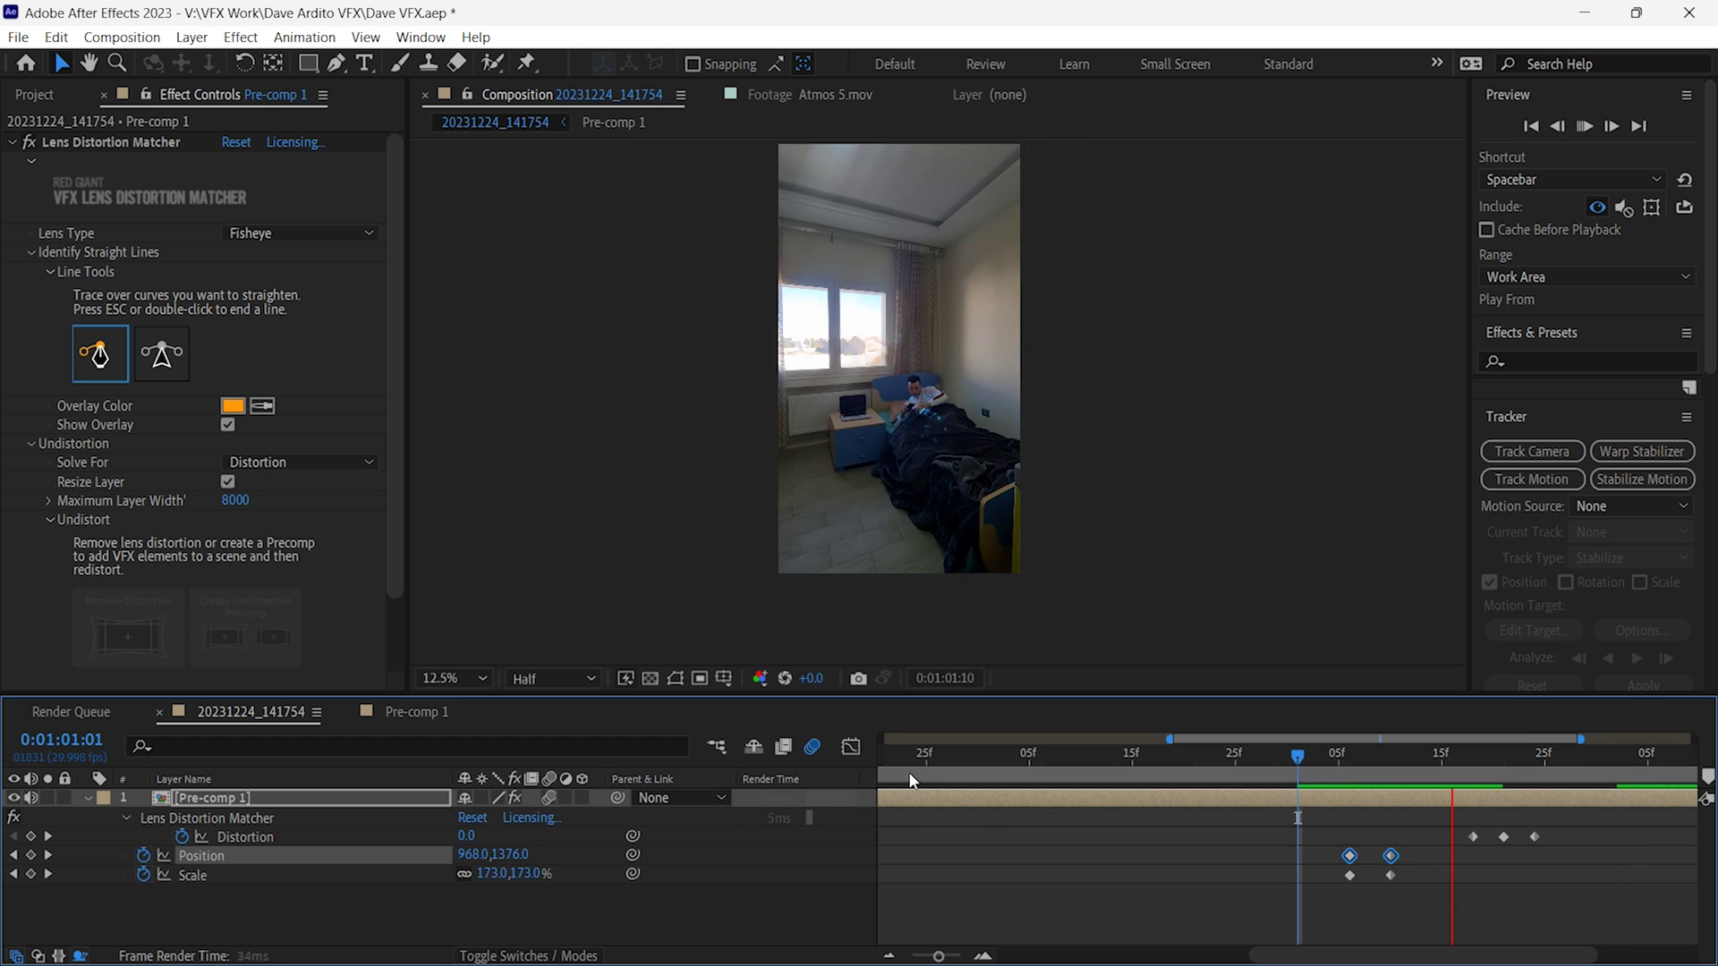
pyautogui.click(1331, 759)
pyautogui.press('space')
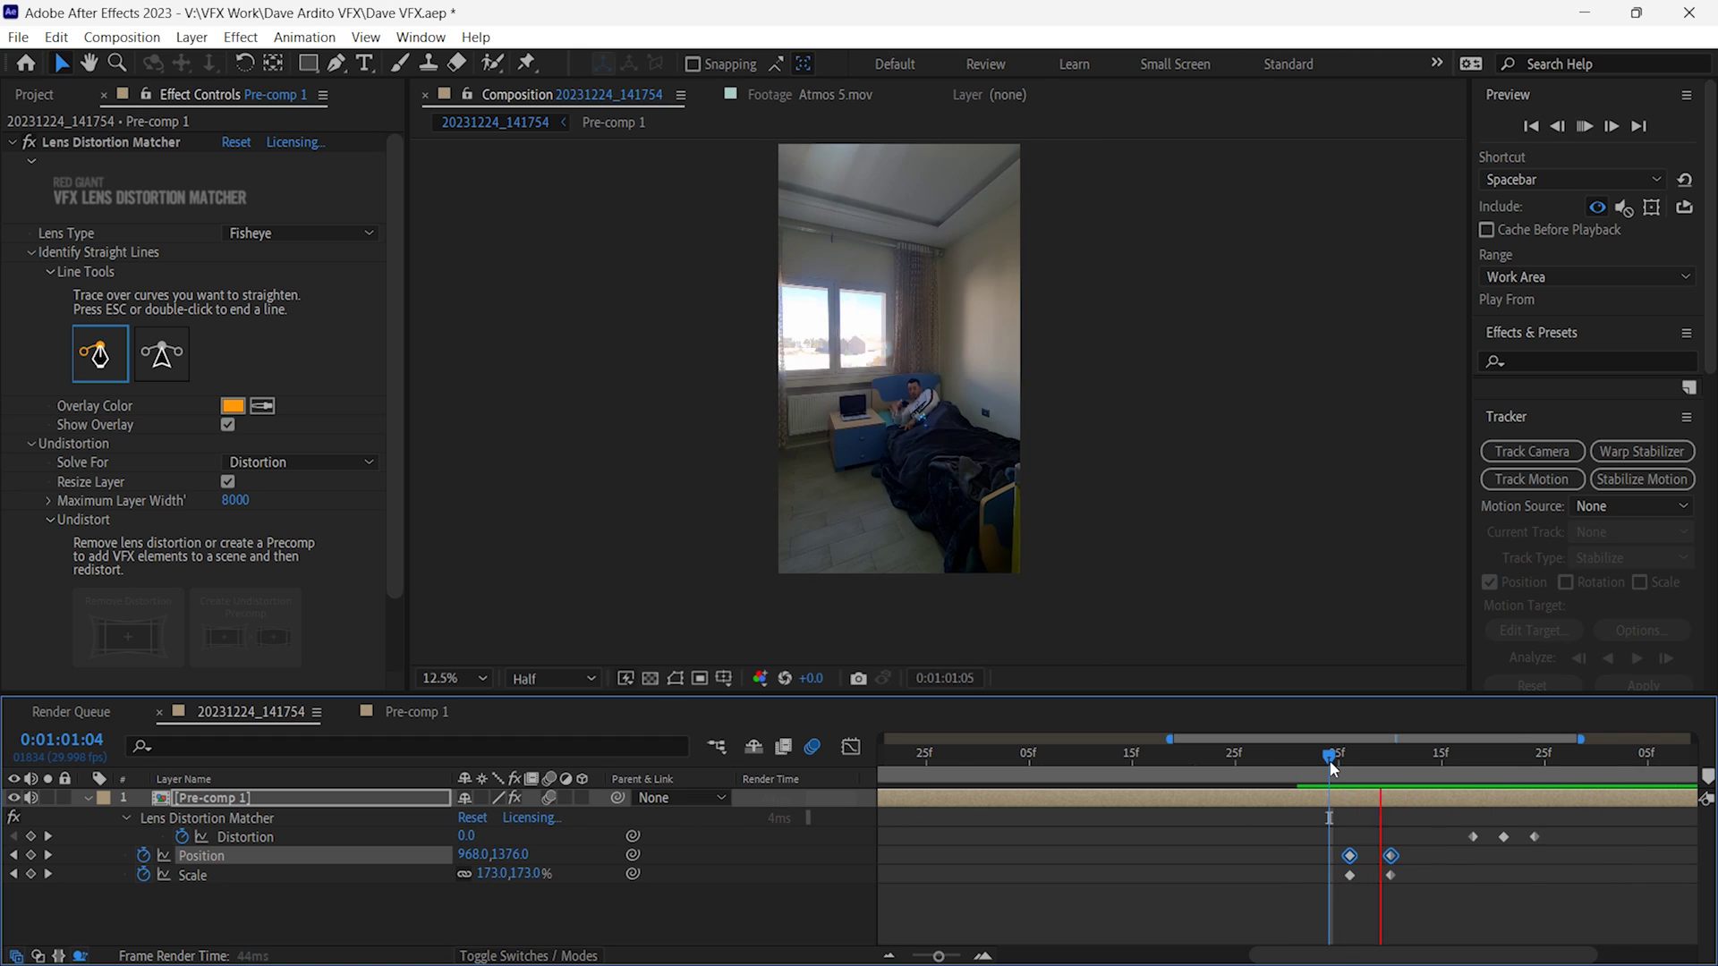
pyautogui.press('space')
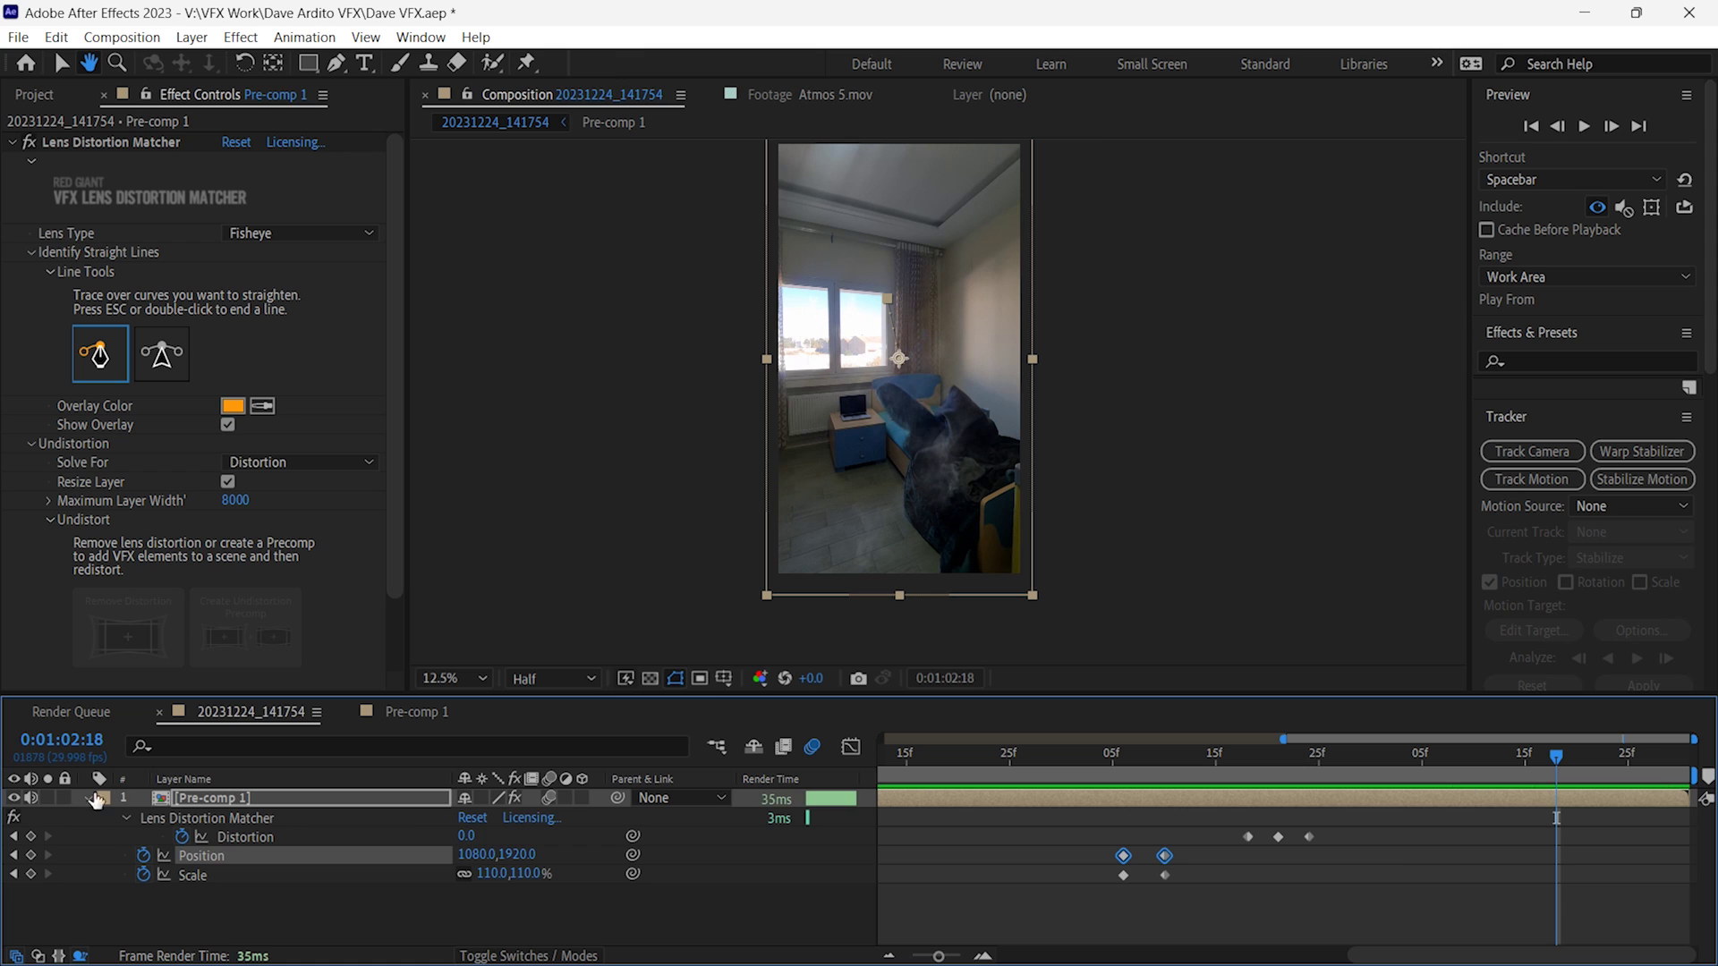
# - Collapse the properties of Pre-comp 1 and save the project
pyautogui.click(88, 798)
pyautogui.click(295, 857)
pyautogui.hotkey('ctrl', 's')
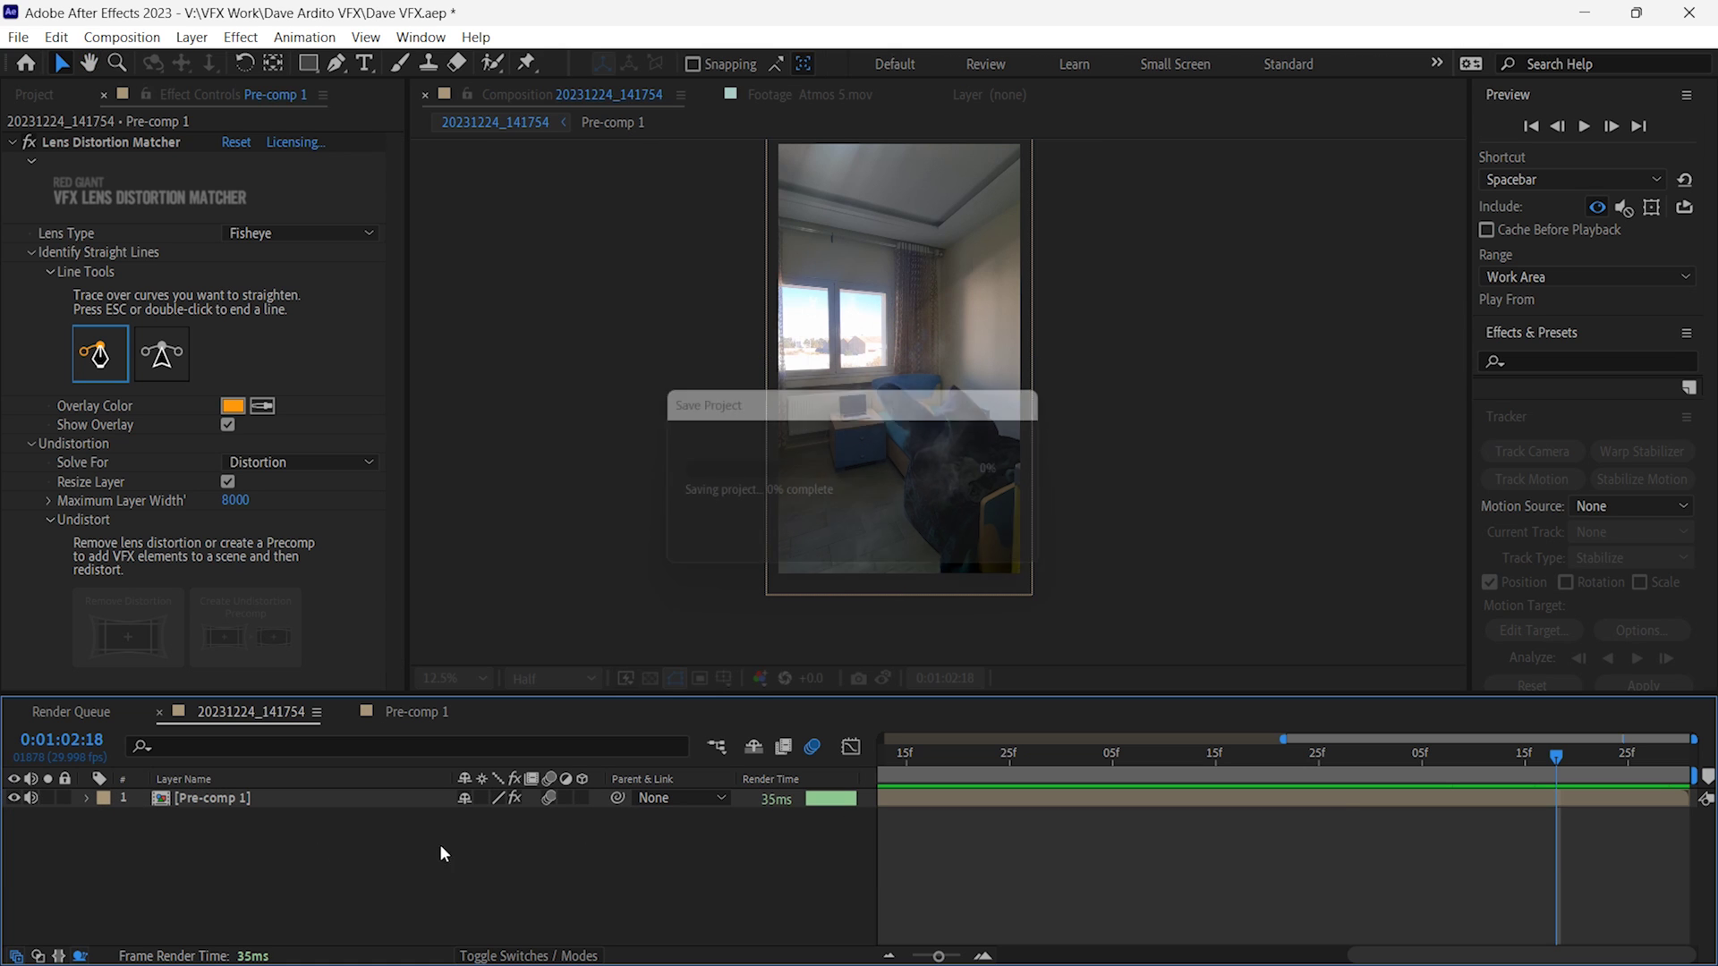
# - Apply Fast Box Blur to Pre-comp 1 around the lens distortion keyframes from 0:01:01:18 and play the result
pyautogui.click(1405, 796)
pyautogui.press('u')
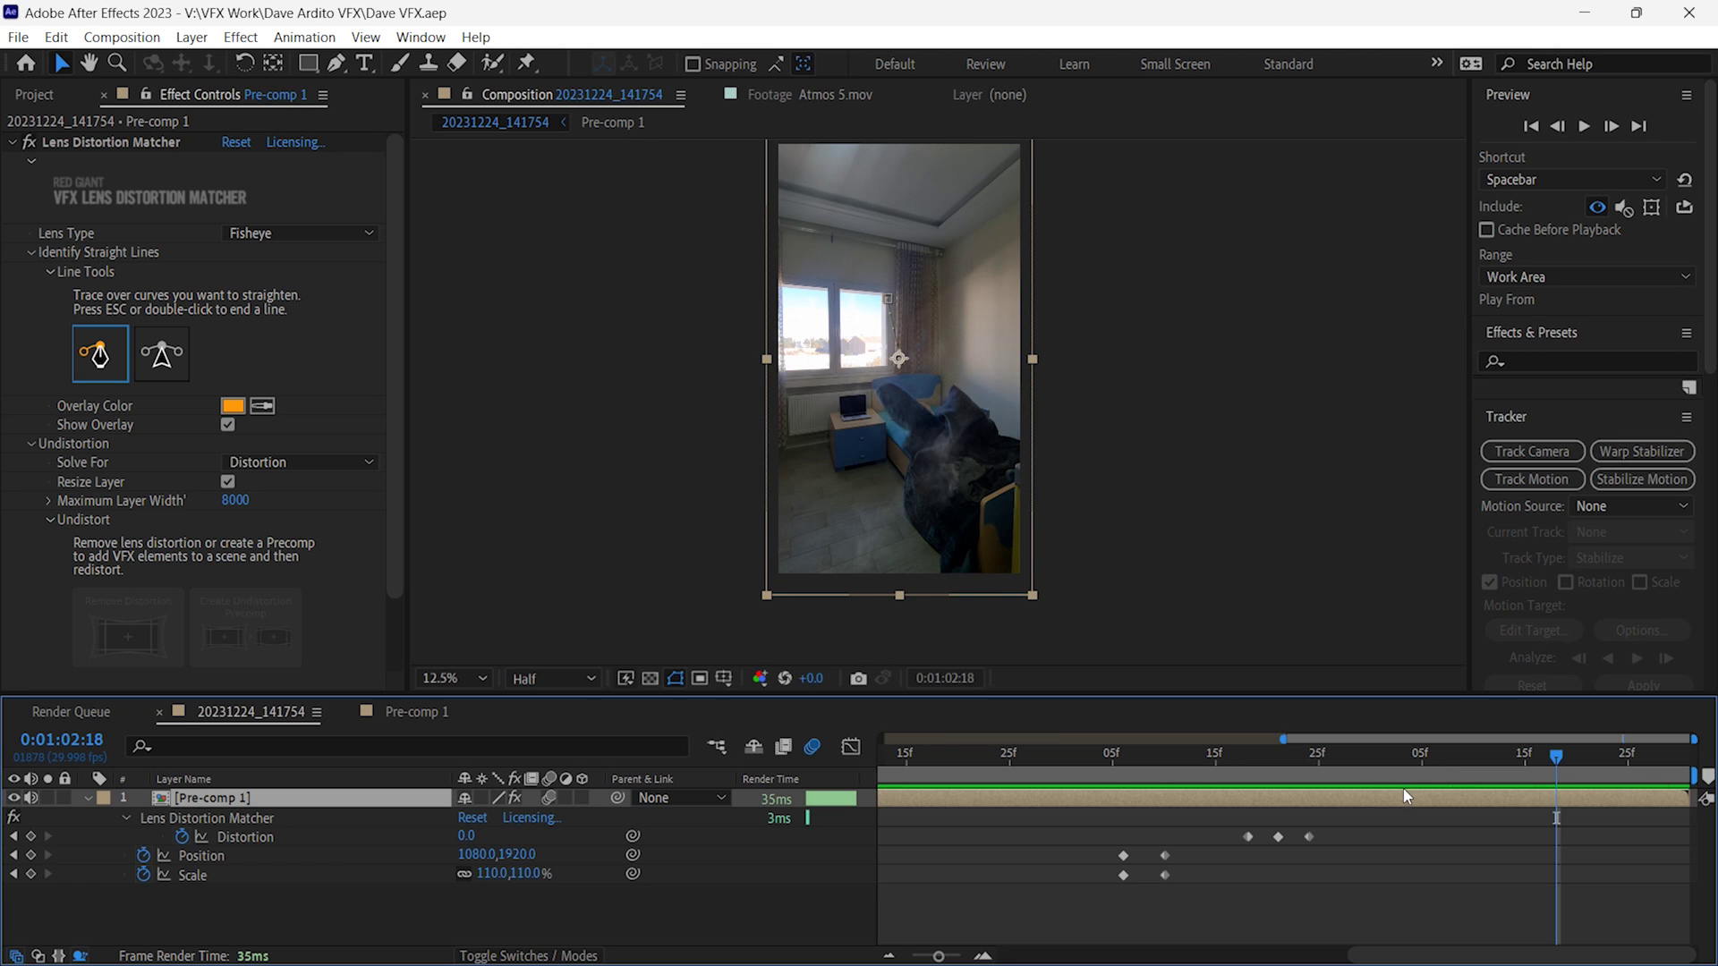
pyautogui.moveTo(1280, 761)
pyautogui.mouseDown()
pyautogui.moveTo(1124, 766)
pyautogui.moveTo(1251, 766)
pyautogui.mouseUp()
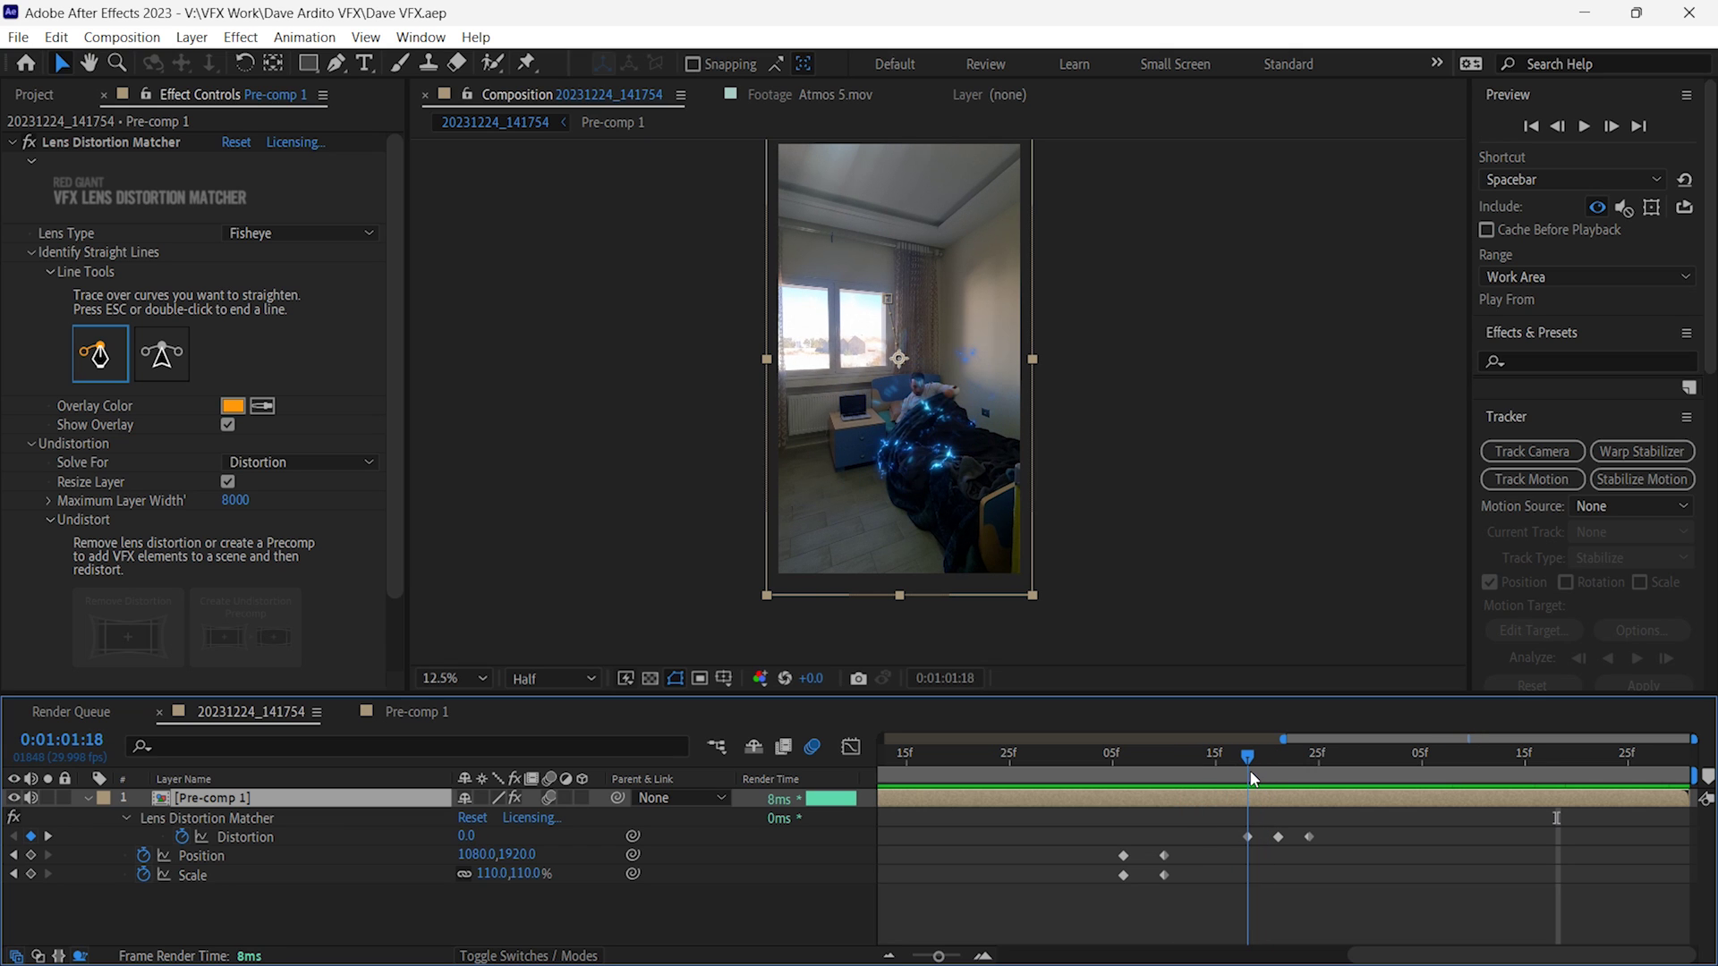
pyautogui.click(1514, 329)
pyautogui.moveTo(1642, 480); pyautogui.dragTo(1169, 798)
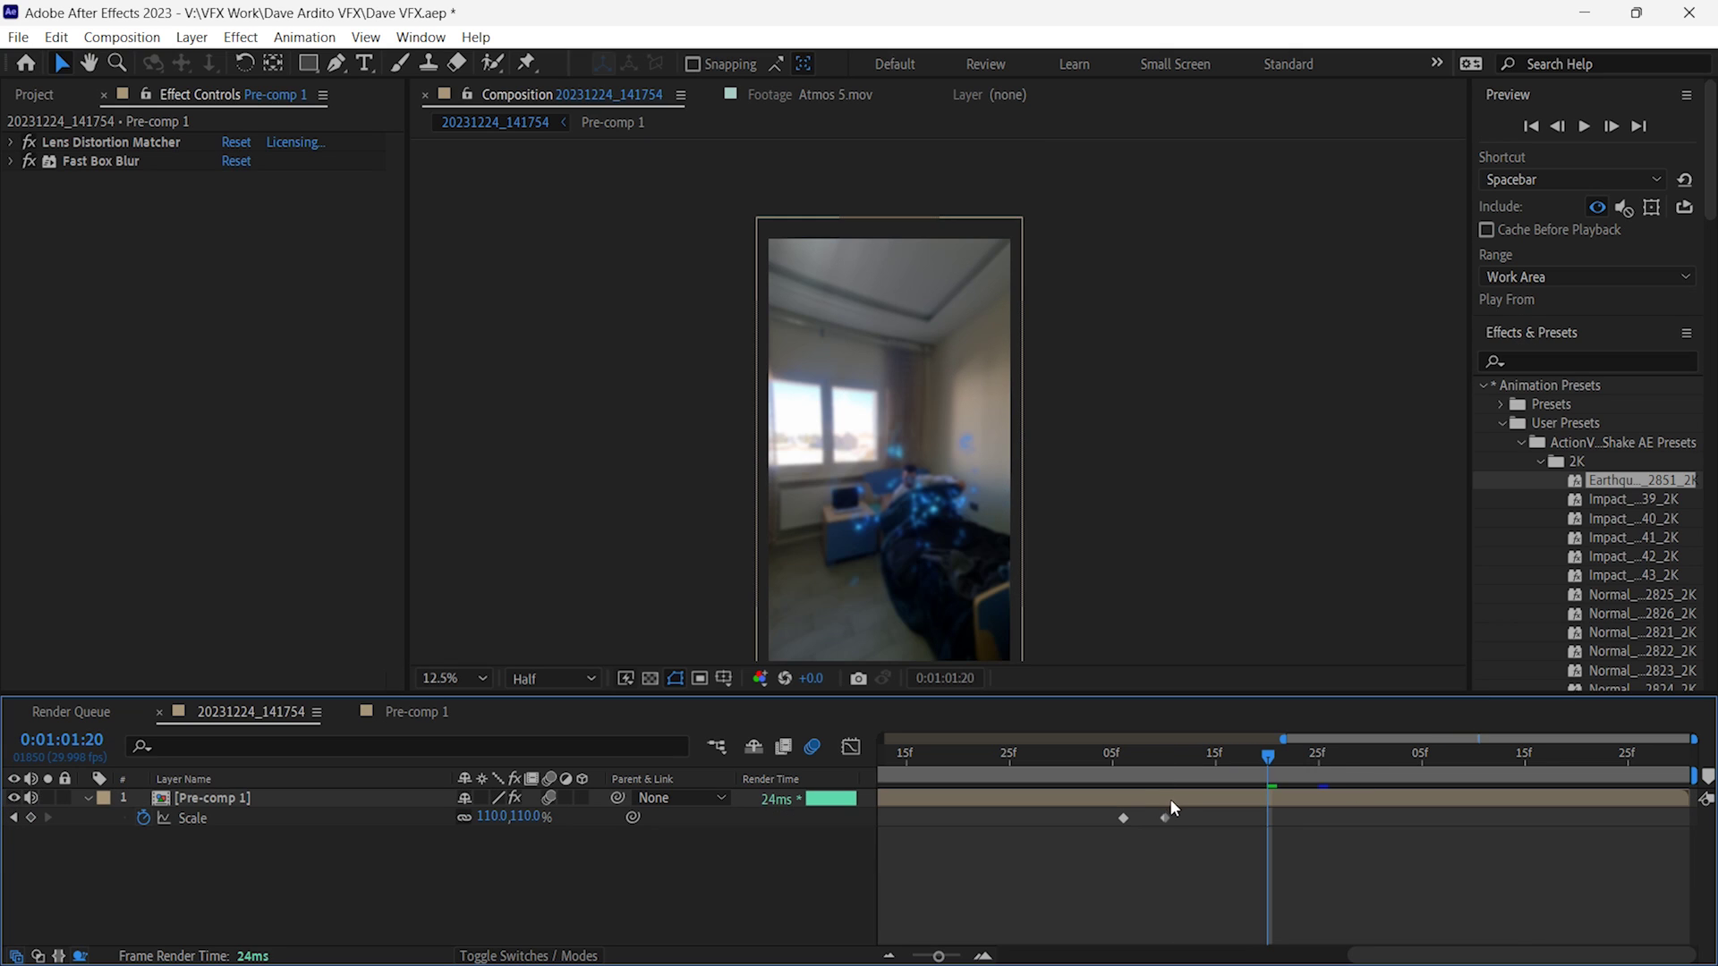
pyautogui.press('space')
# - Pre-compose the Pre-comp 1 layer as Pre-comp 1 Comp 1, moving all attributes into the new composition
pyautogui.click(1179, 797)
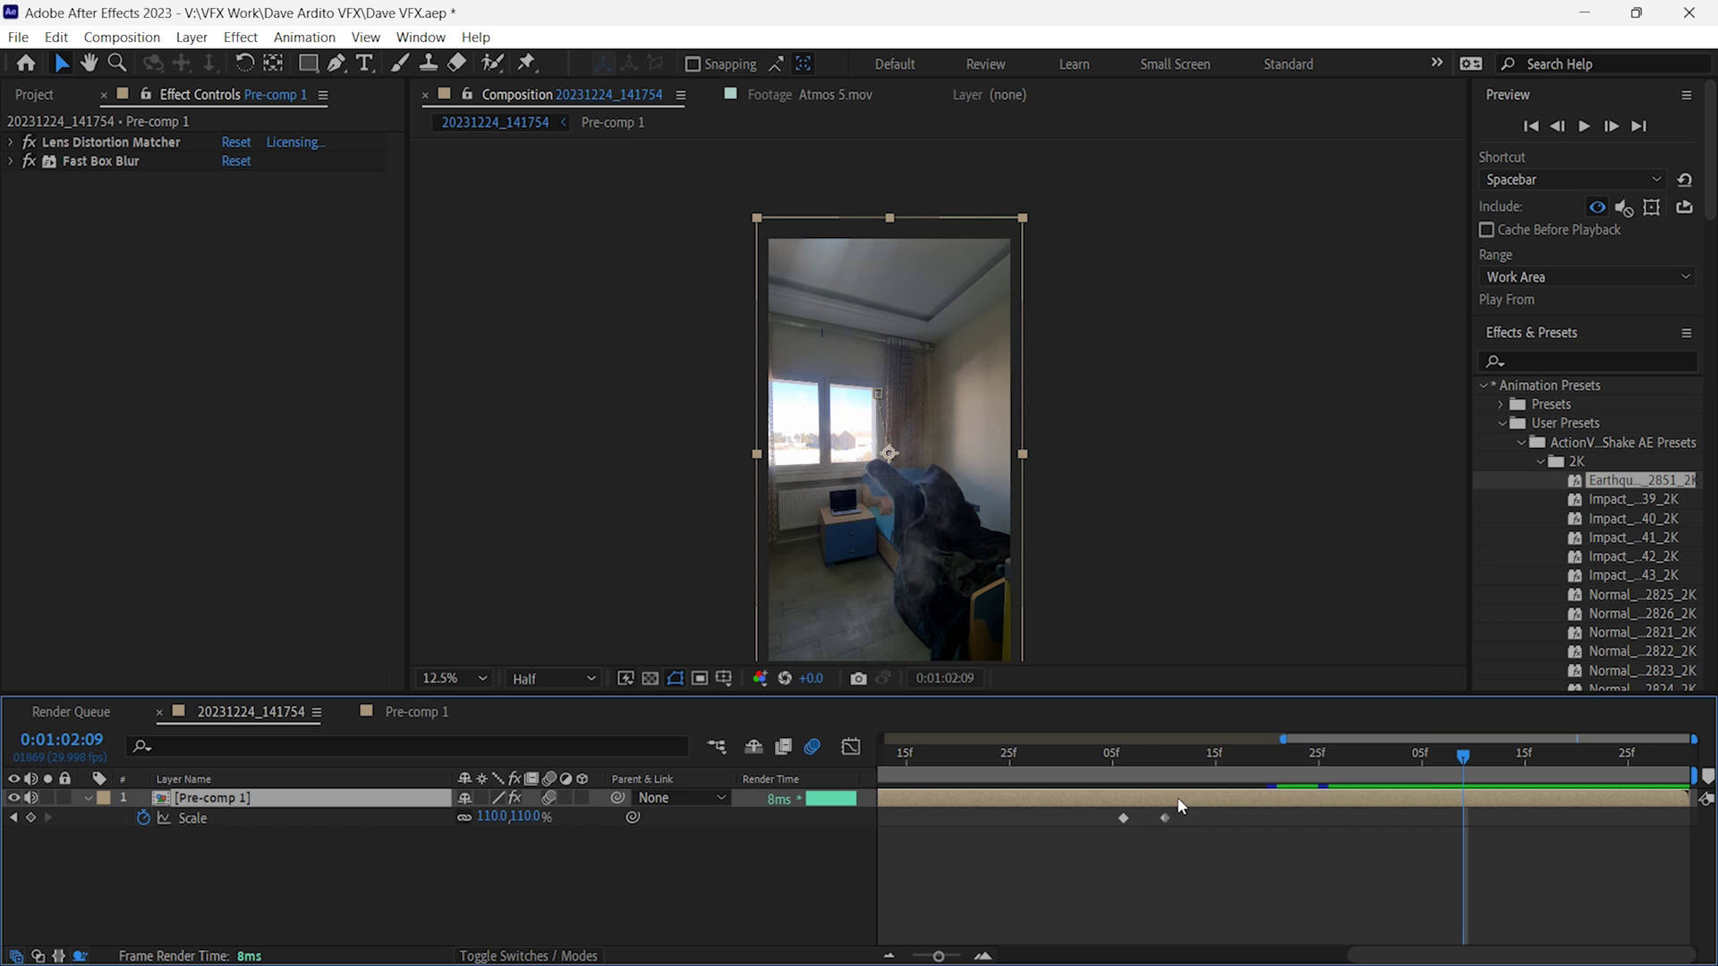
pyautogui.rightClick(1179, 798)
pyautogui.click(1260, 658)
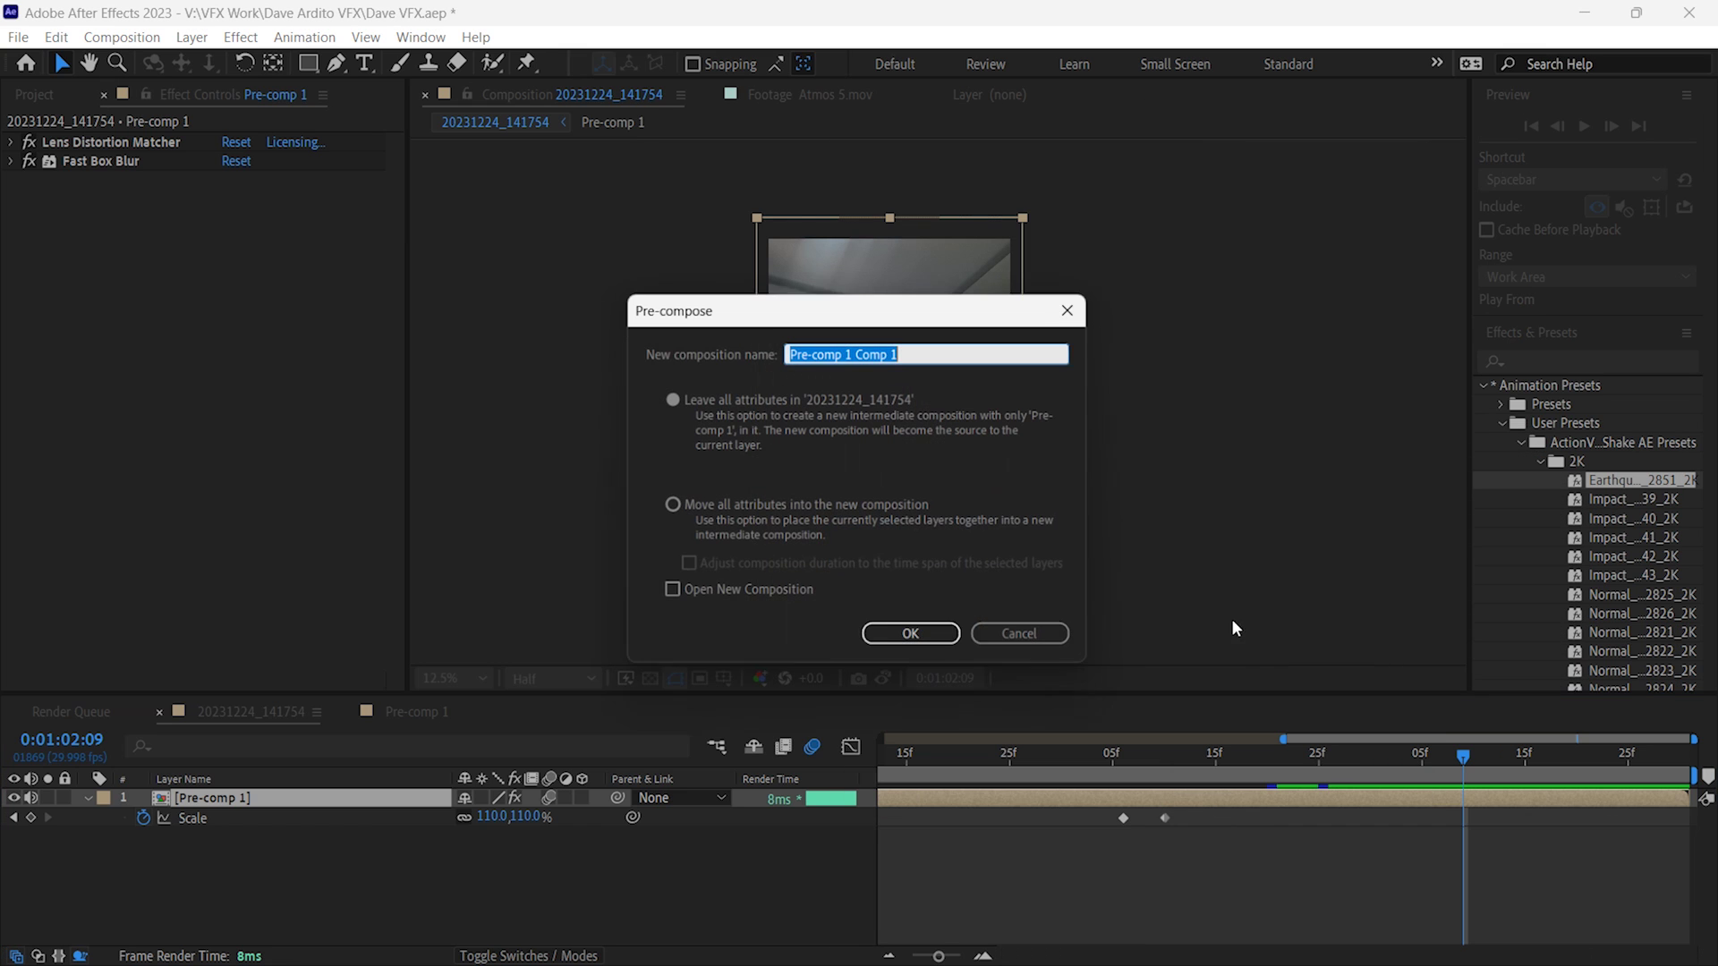
pyautogui.click(738, 512)
pyautogui.click(913, 638)
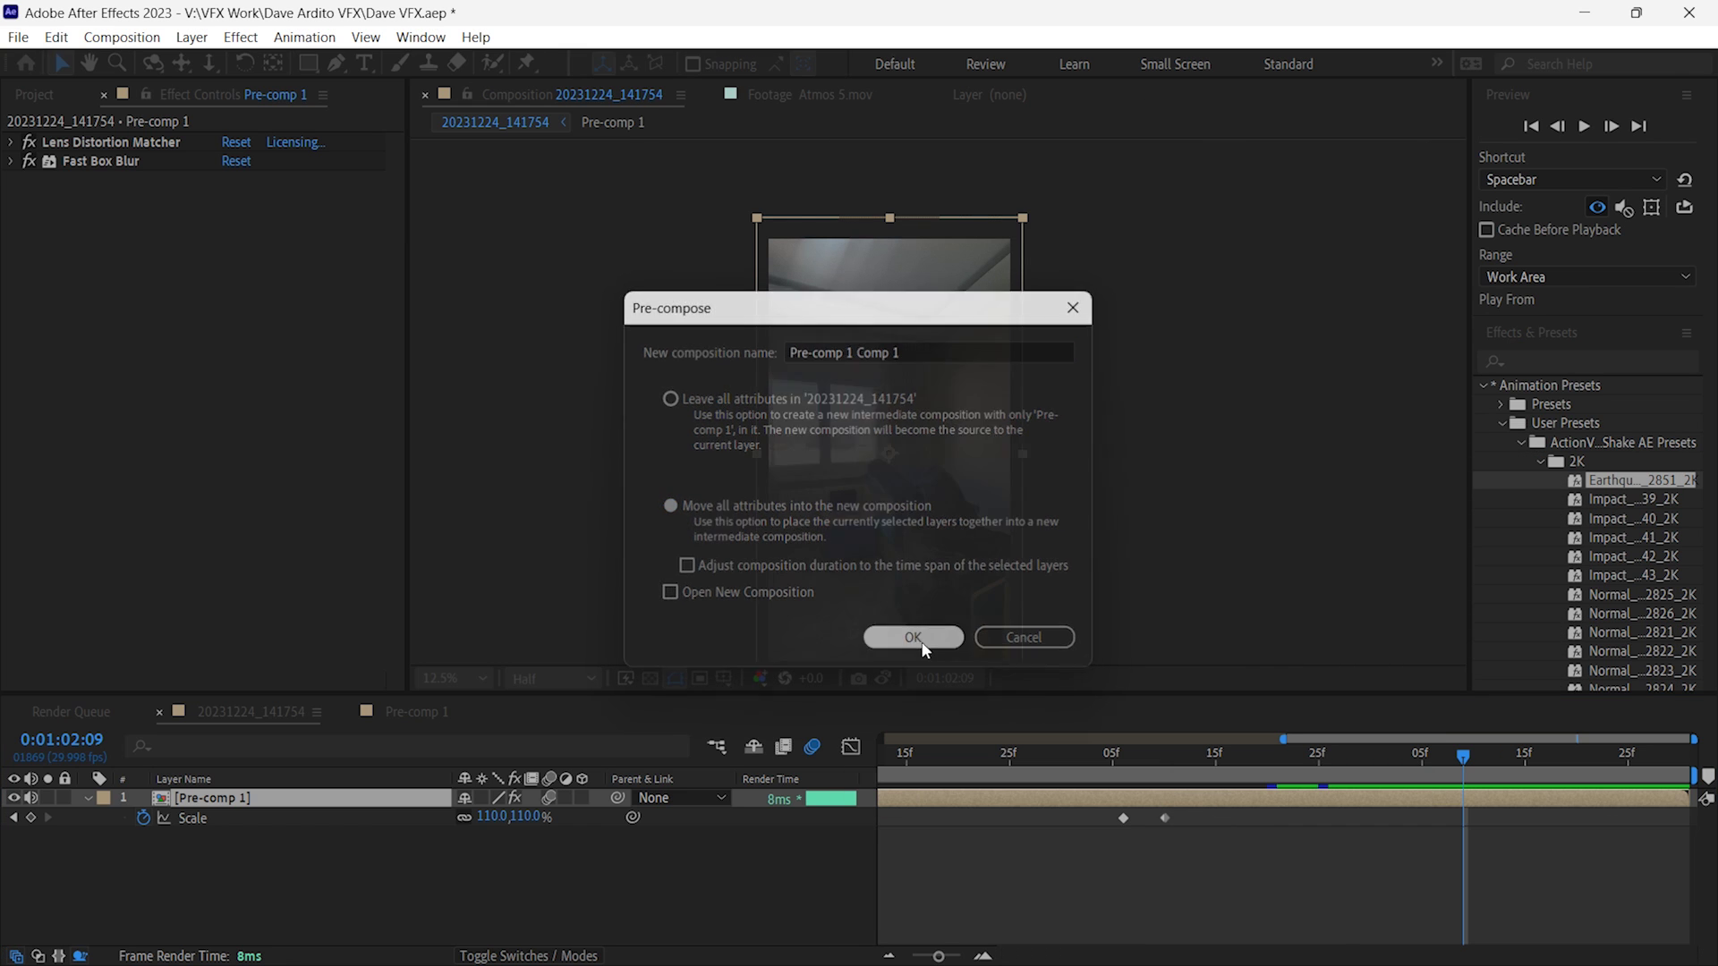
# - Apply the Earthquake 2851 2K camera shake preset to Pre-comp 1 Comp 1 at 0:01:01:16 and reveal its keyframes
pyautogui.moveTo(1165, 758); pyautogui.dragTo(1222, 763)
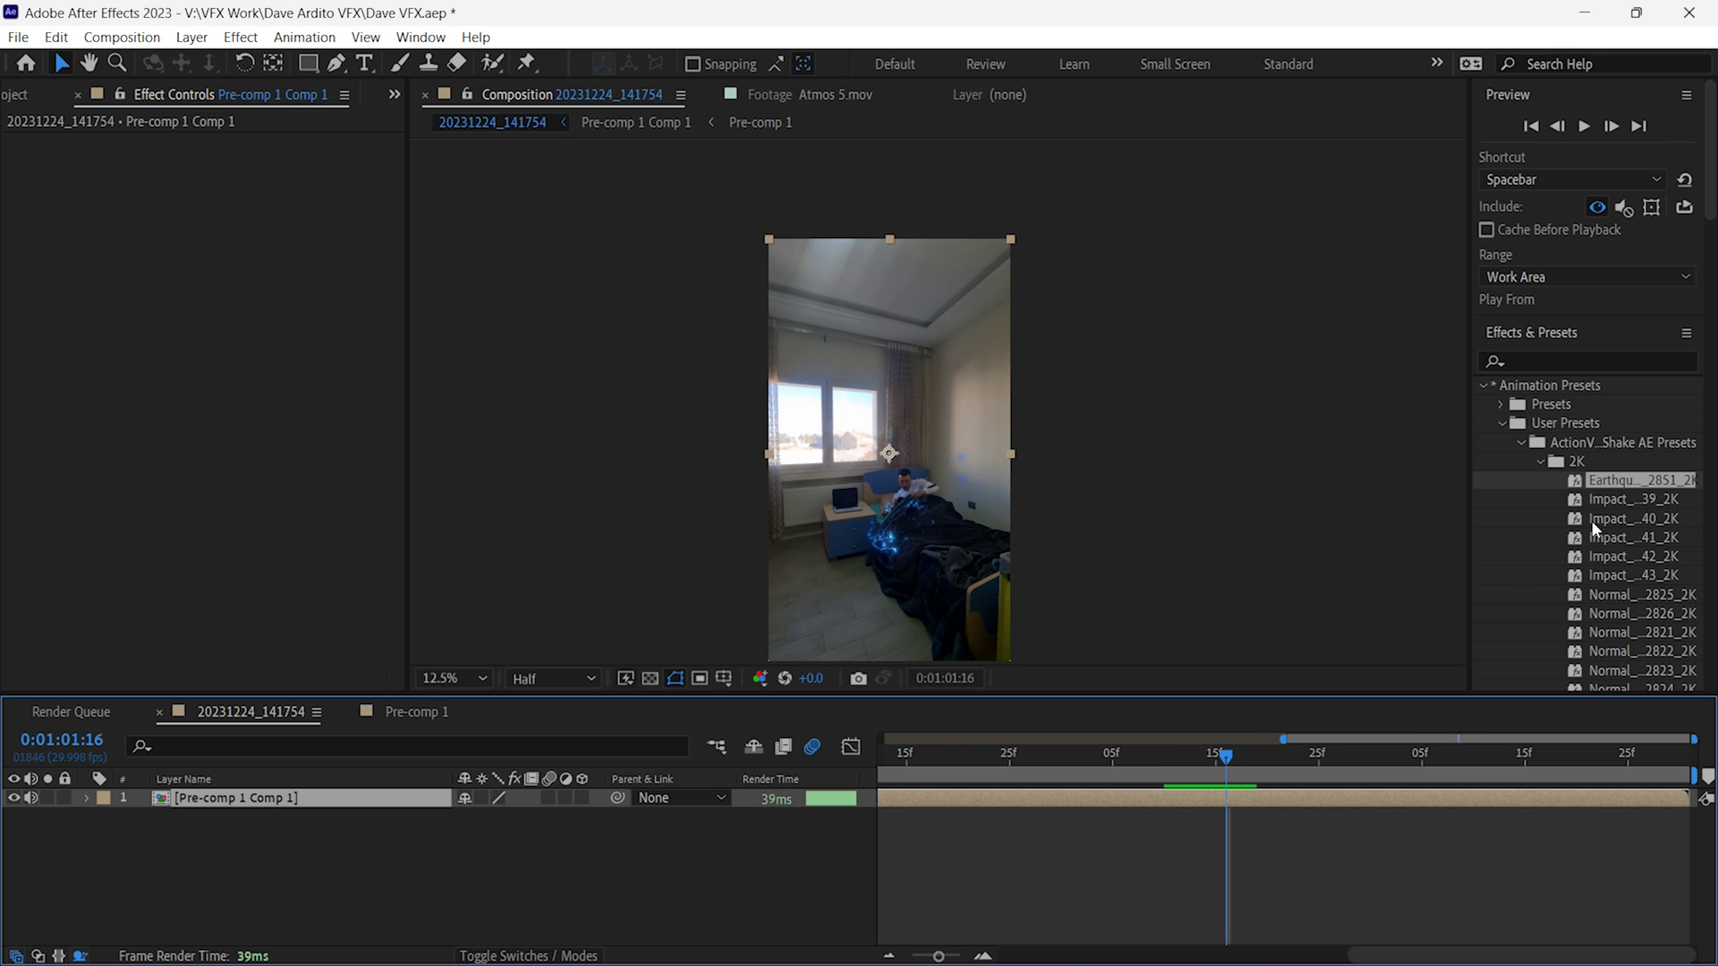
pyautogui.moveTo(1634, 480); pyautogui.dragTo(1250, 799)
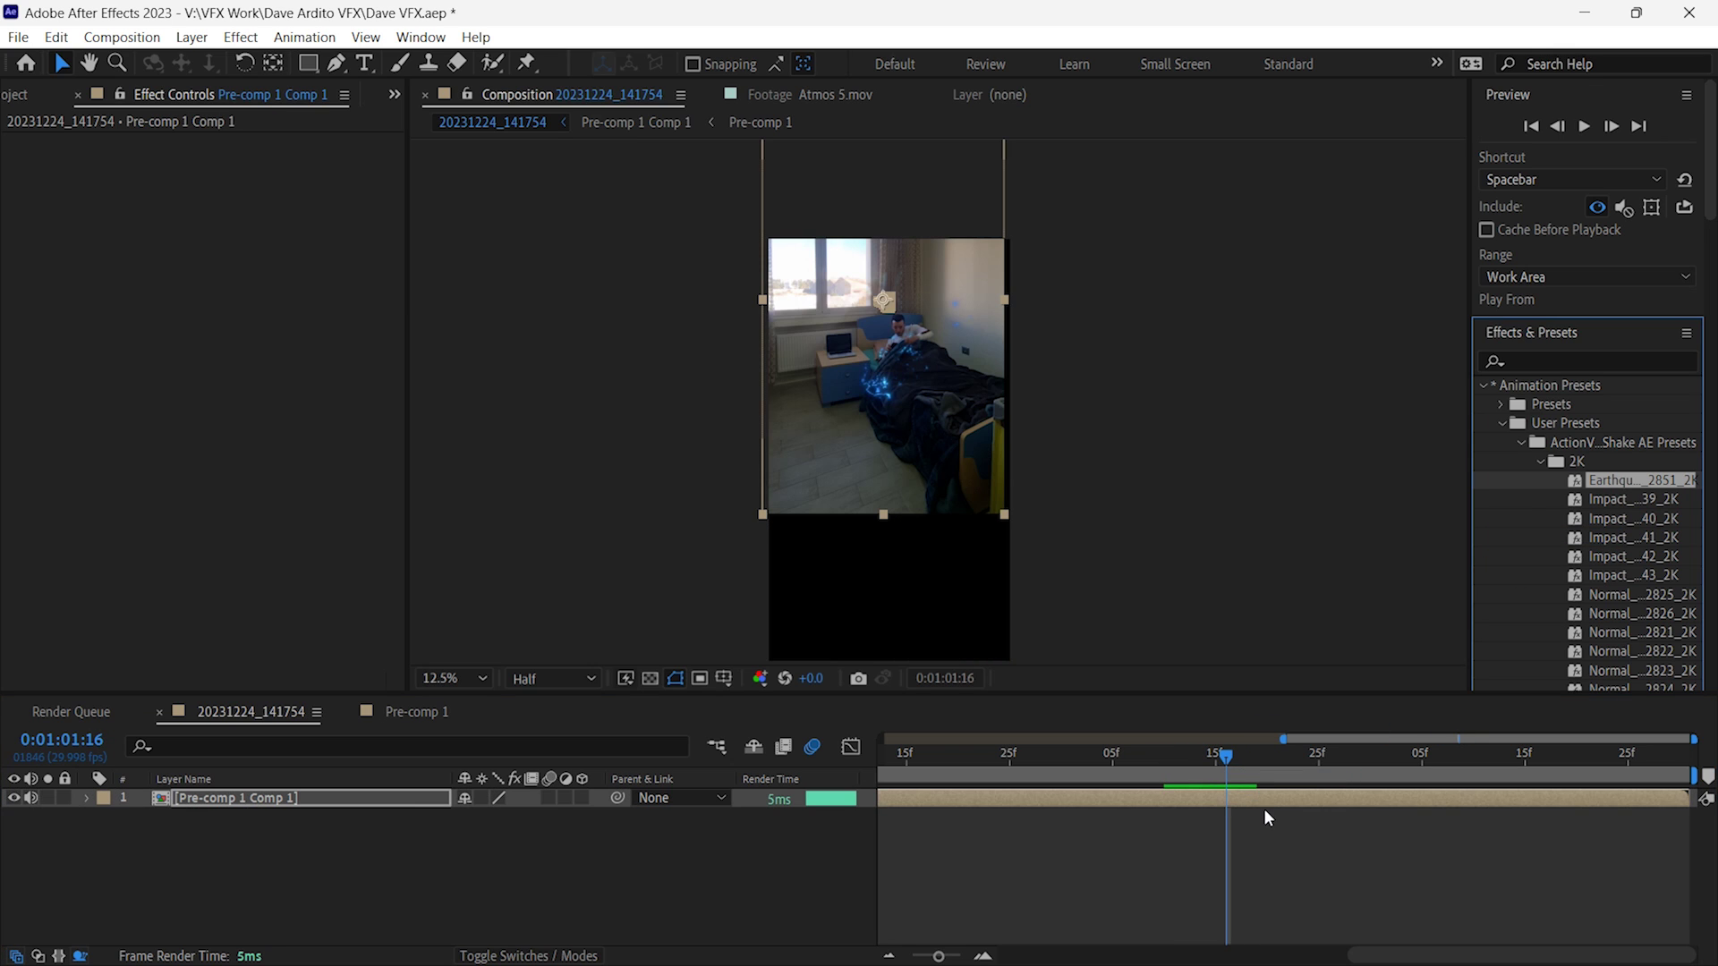
pyautogui.press('u')
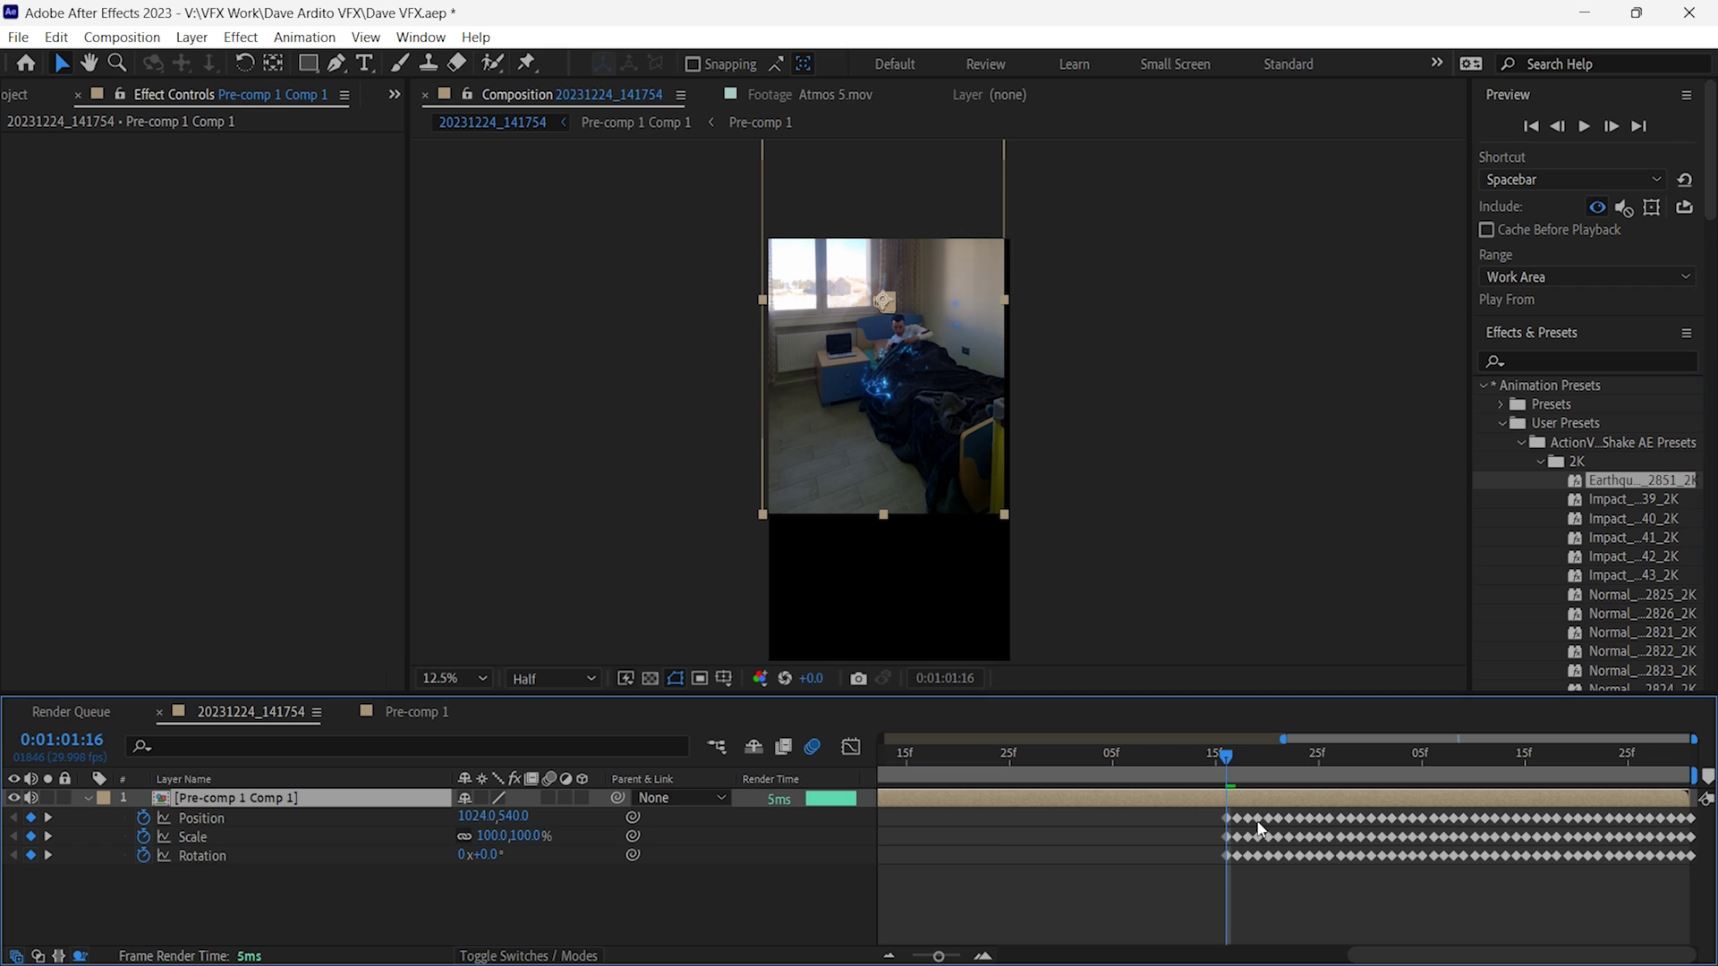
# - Delete the shake's Position, Scale and Rotation keyframes beyond about 0:01:01:26
pyautogui.moveTo(1226, 753); pyautogui.dragTo(1319, 771)
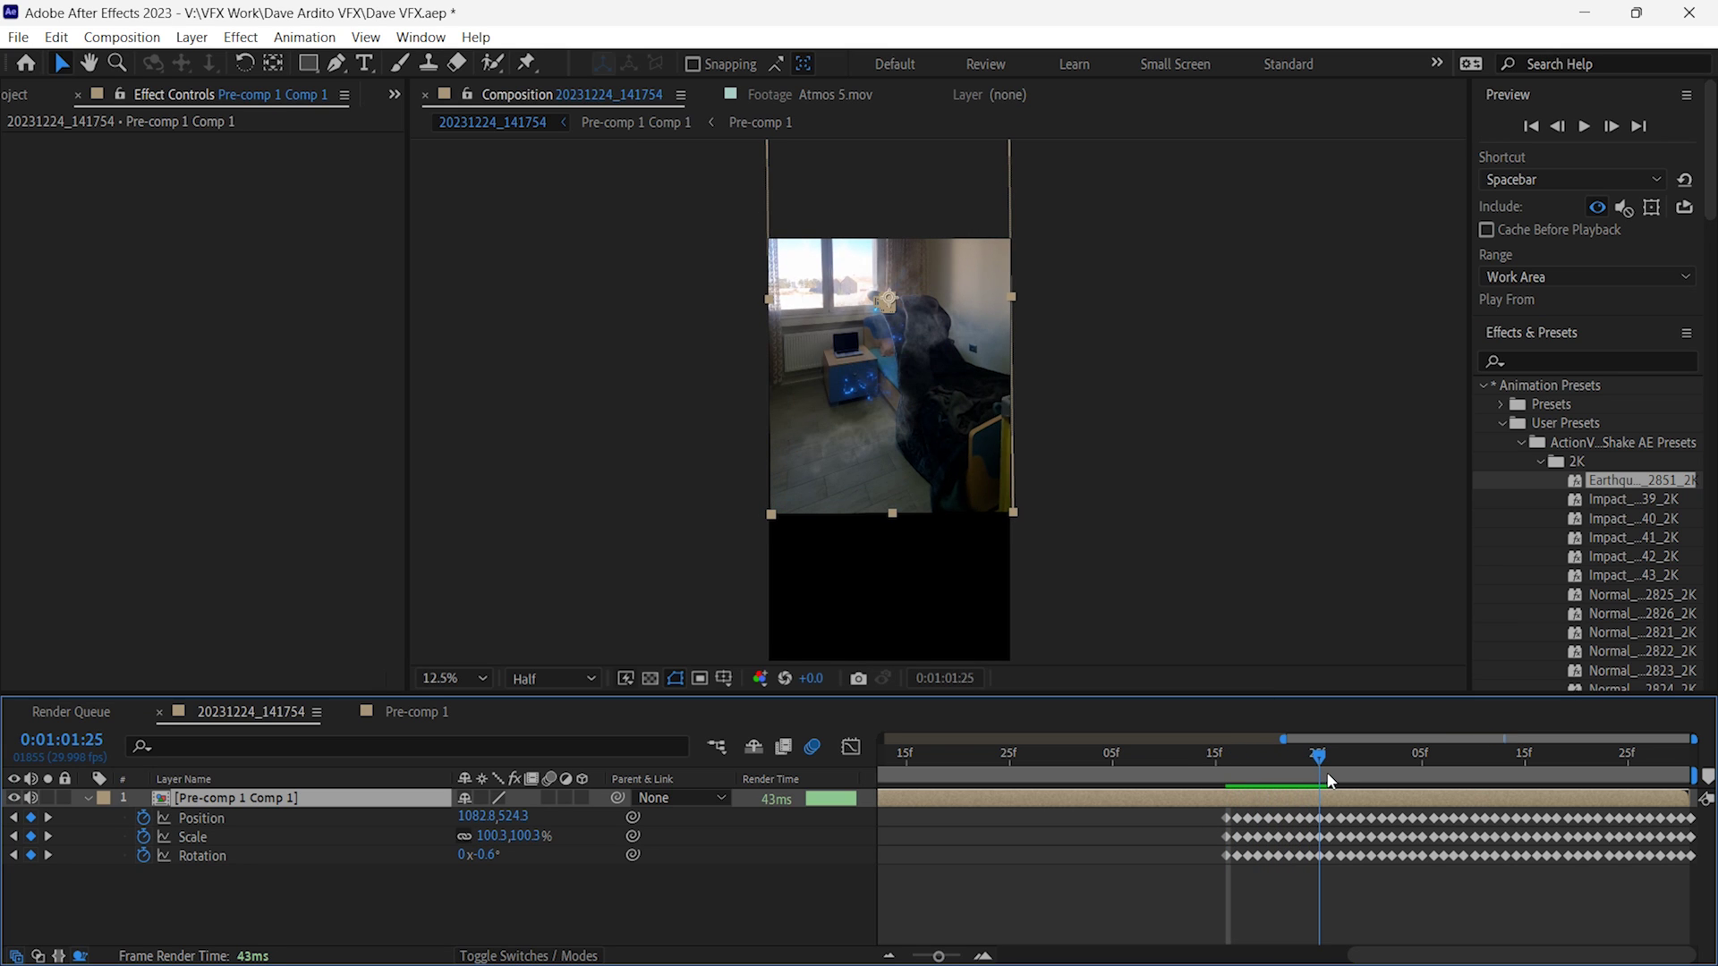
pyautogui.moveTo(1321, 863); pyautogui.dragTo(1714, 810)
pyautogui.press('Delete')
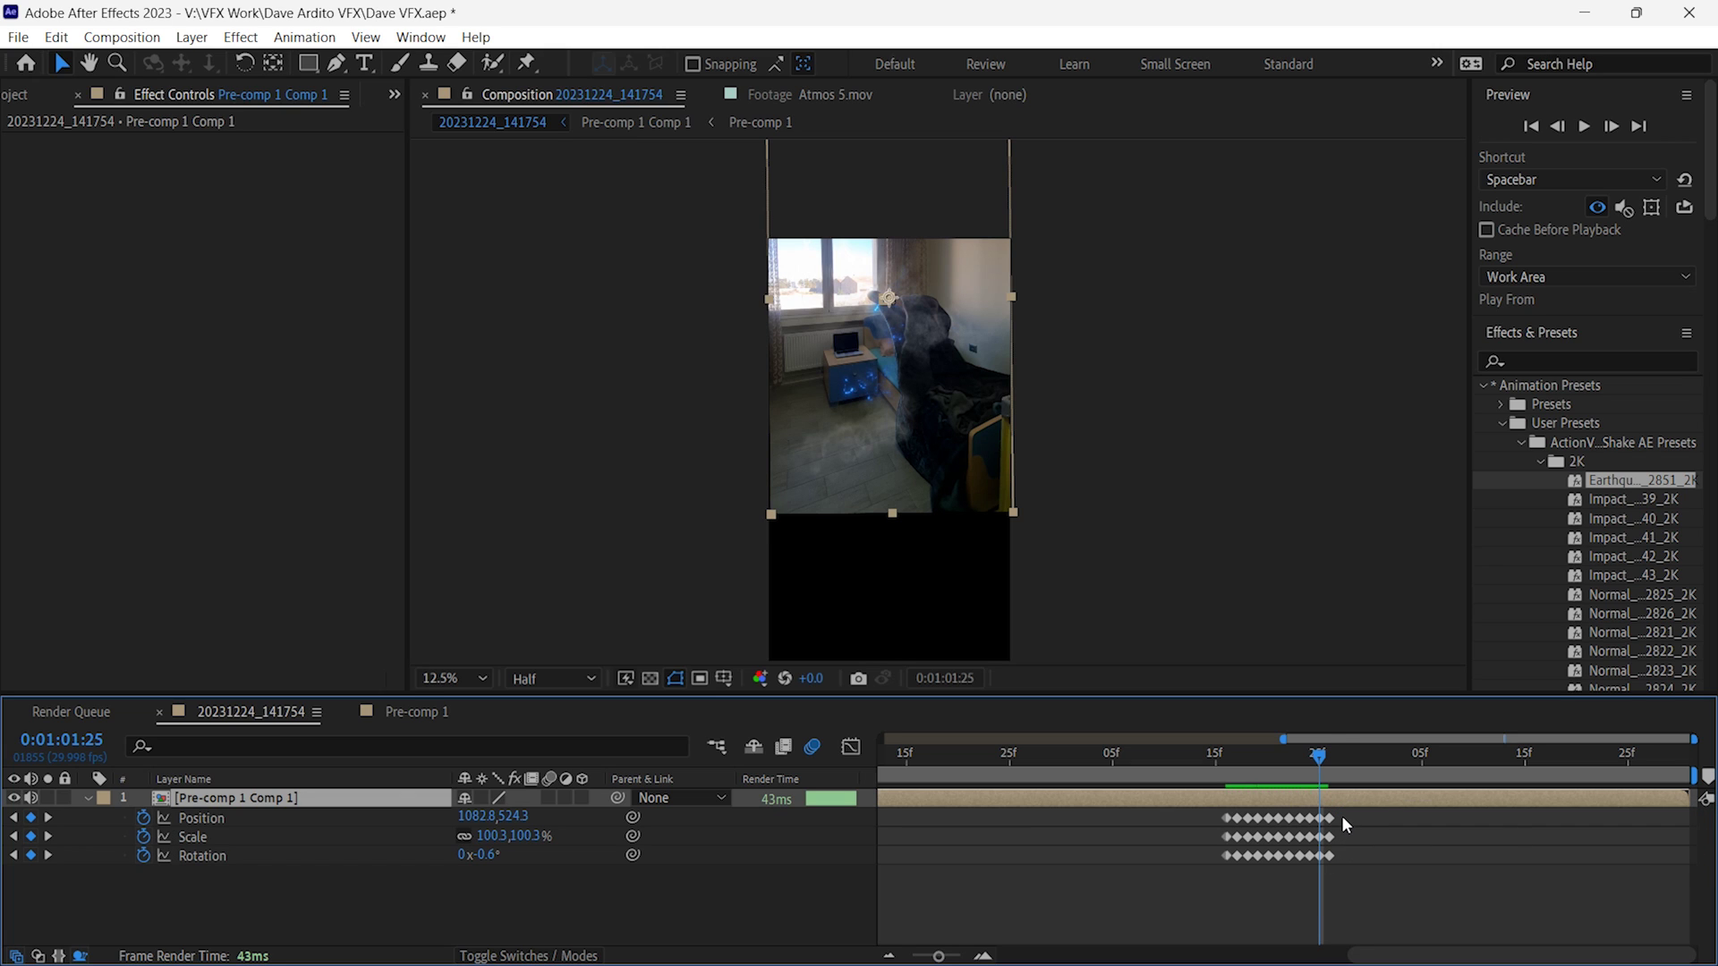
# - Apply the Transform effect to Pre-comp 1 Comp 1, with Position 1117, 3314 and Scale 110
pyautogui.moveTo(1285, 757); pyautogui.dragTo(1257, 757)
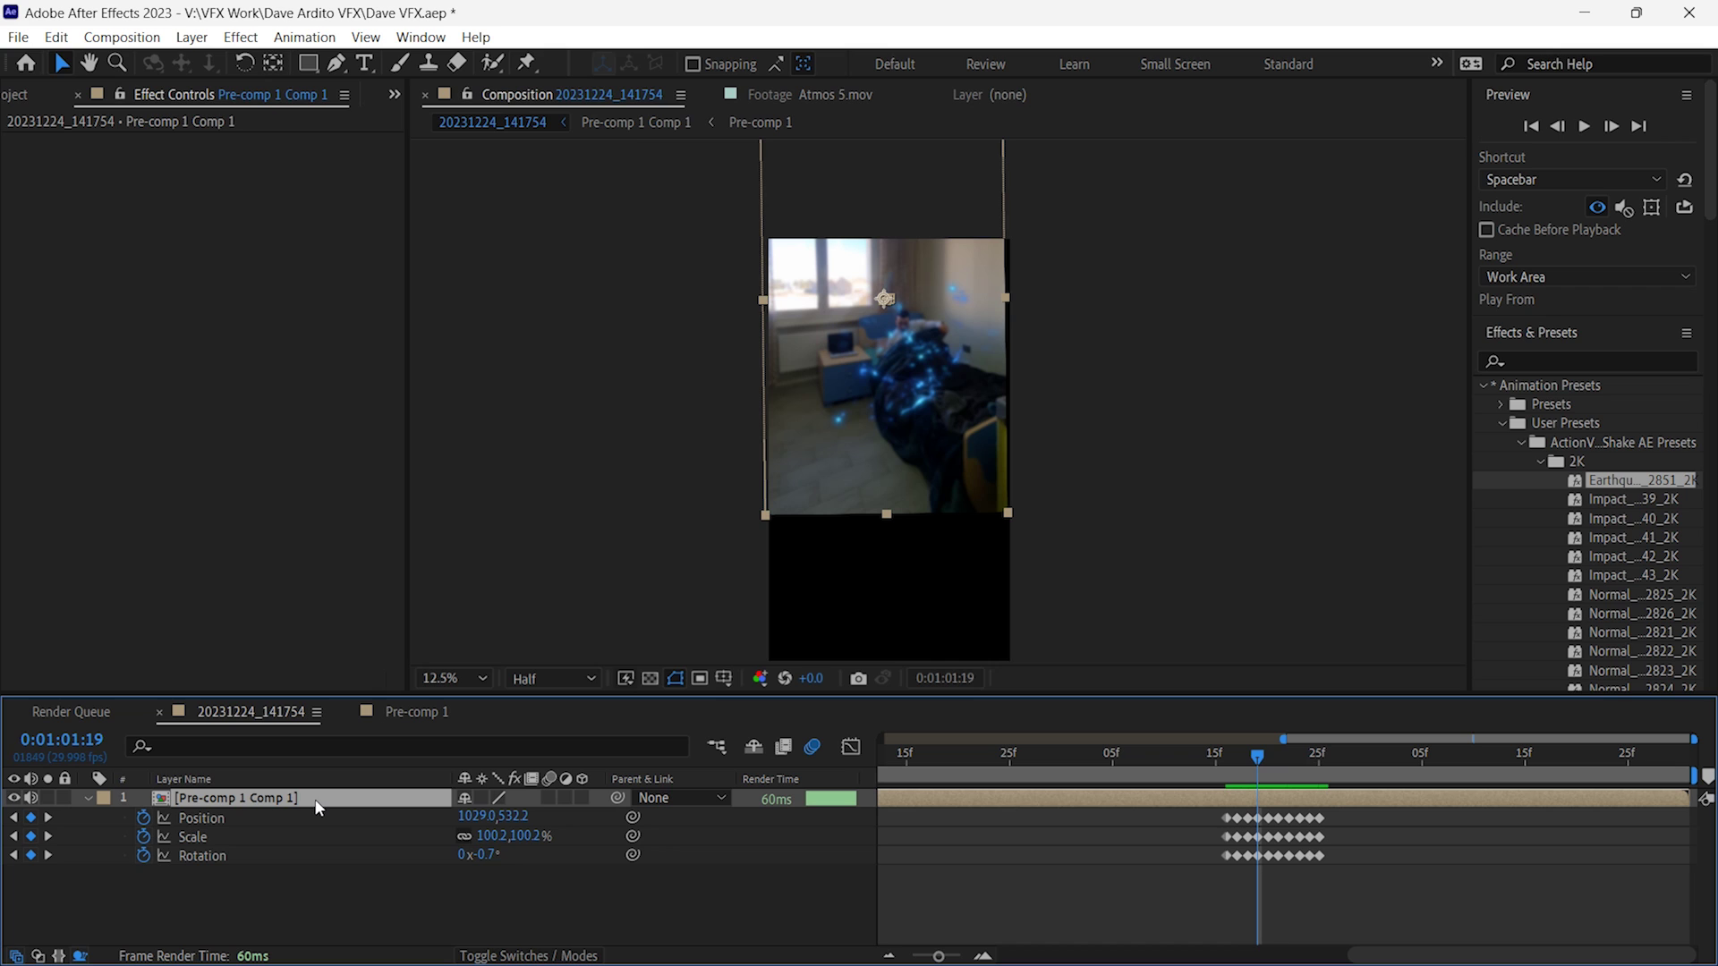
pyautogui.hotkey('ctrl', 'space')
pyautogui.write('tra')
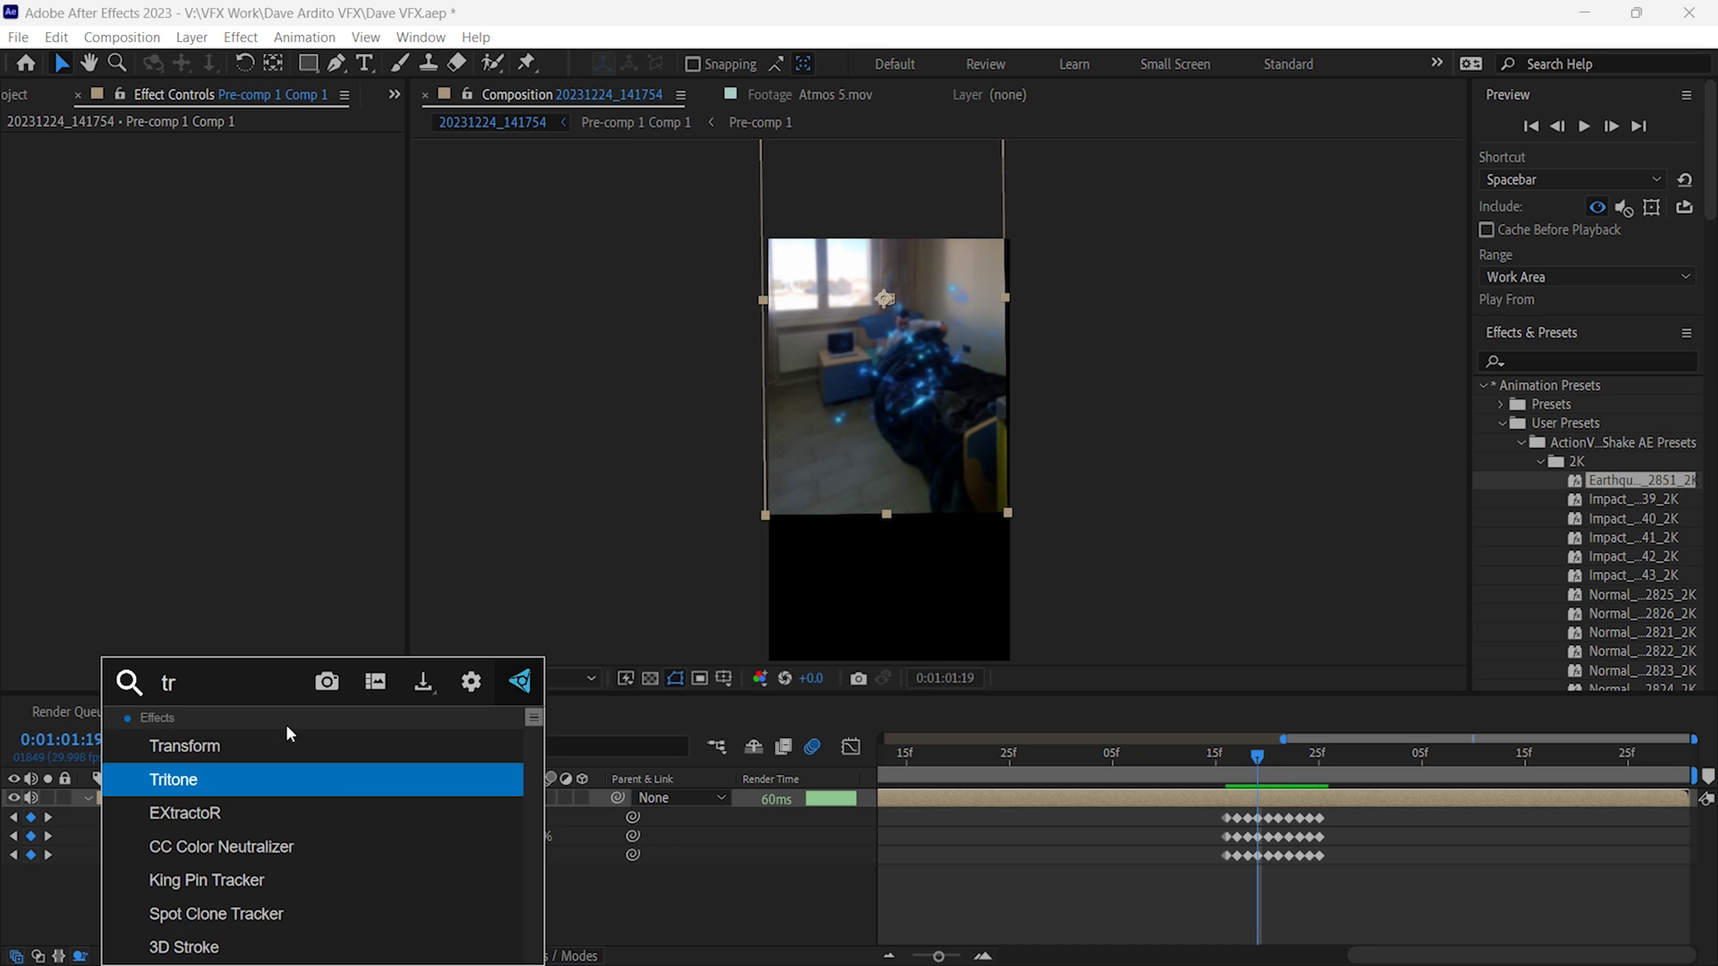
pyautogui.click(224, 744)
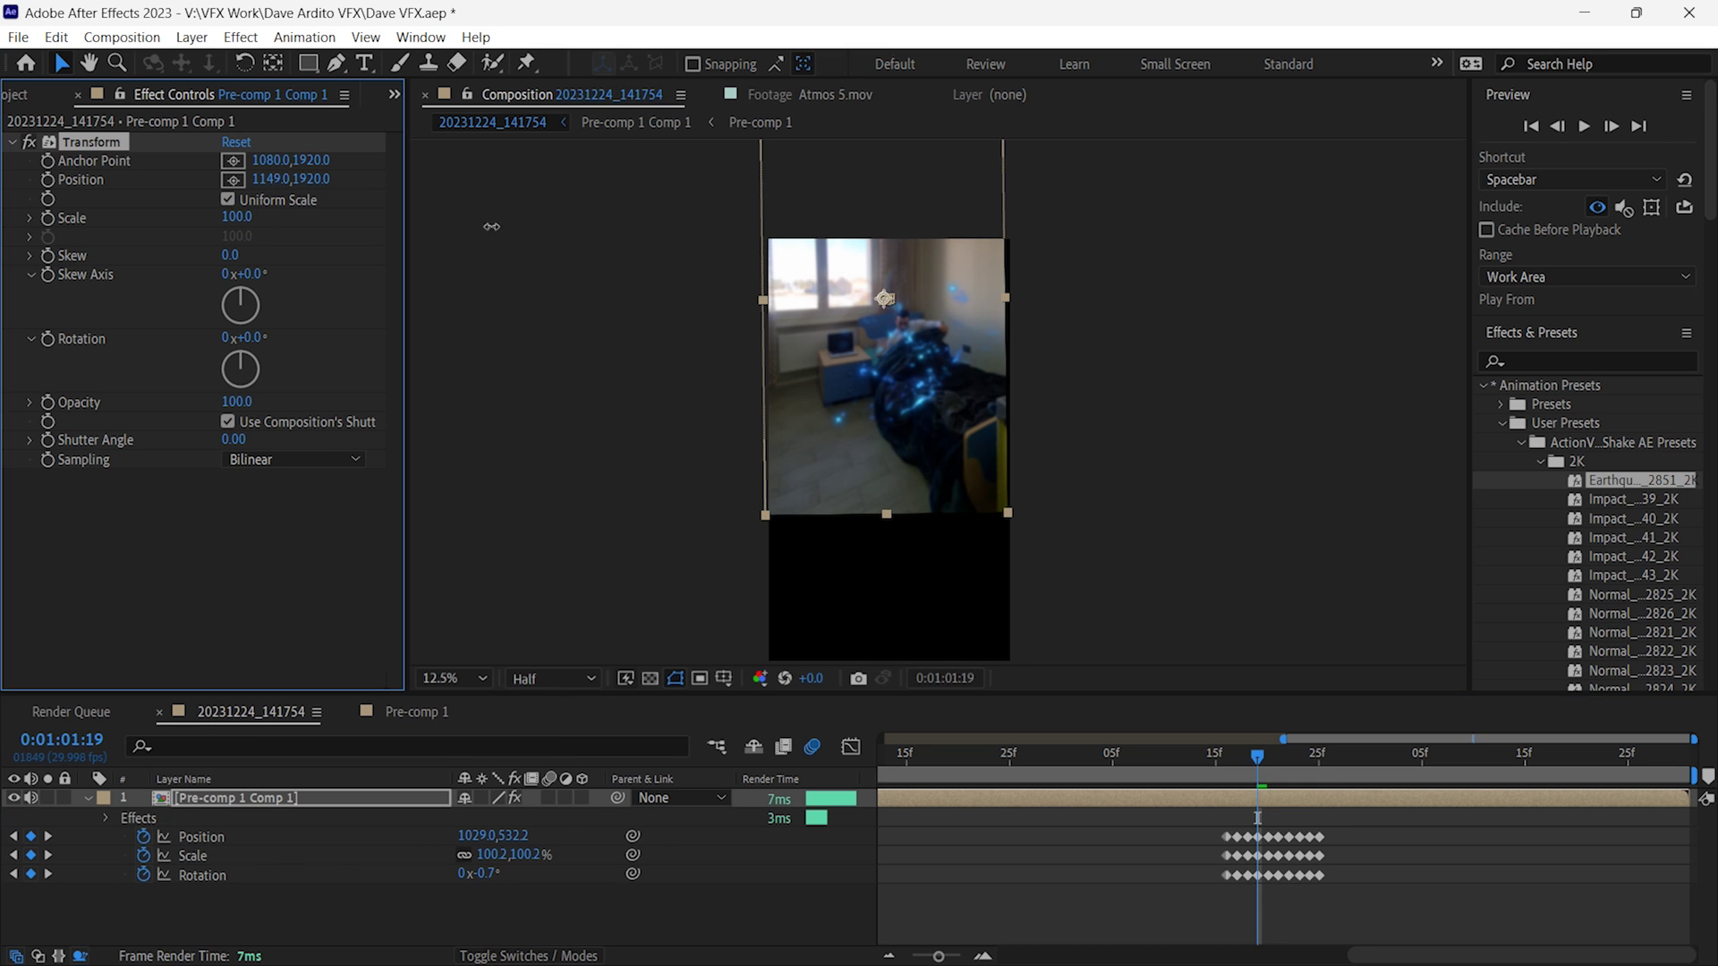
pyautogui.moveTo(492, 227); pyautogui.dragTo(296, 190)
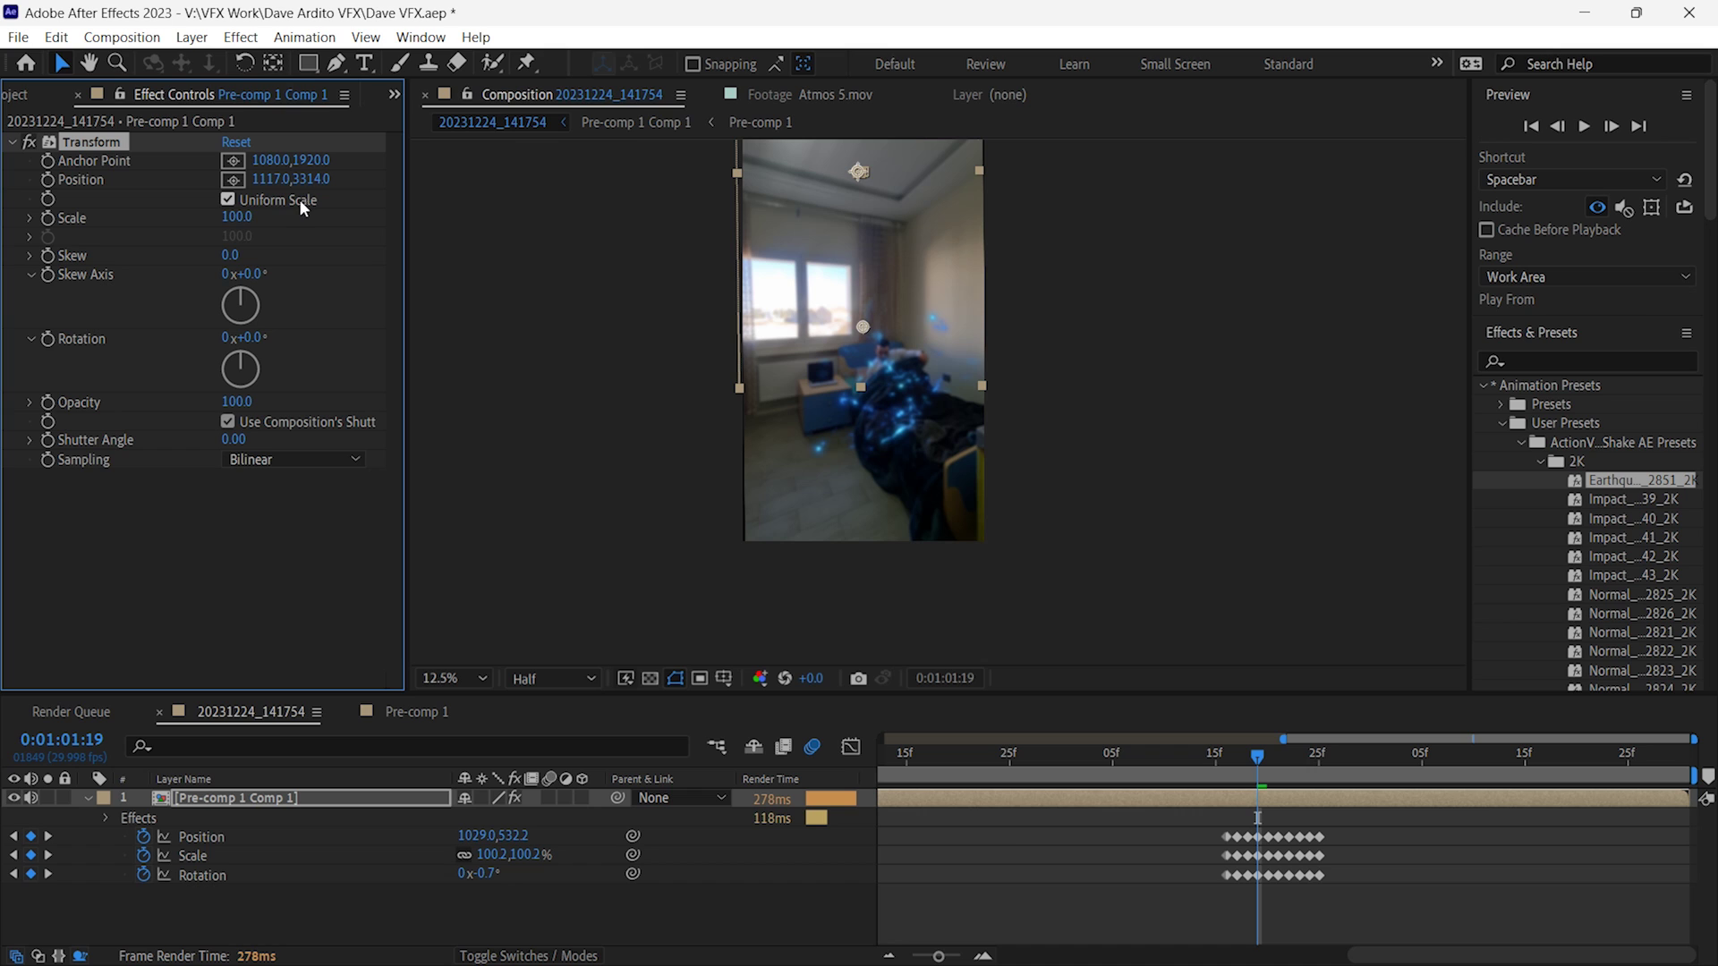
pyautogui.click(305, 266)
# - Play the shake from 0:01:01:13 to check that the repositioned footage fills the frame
pyautogui.click(1195, 775)
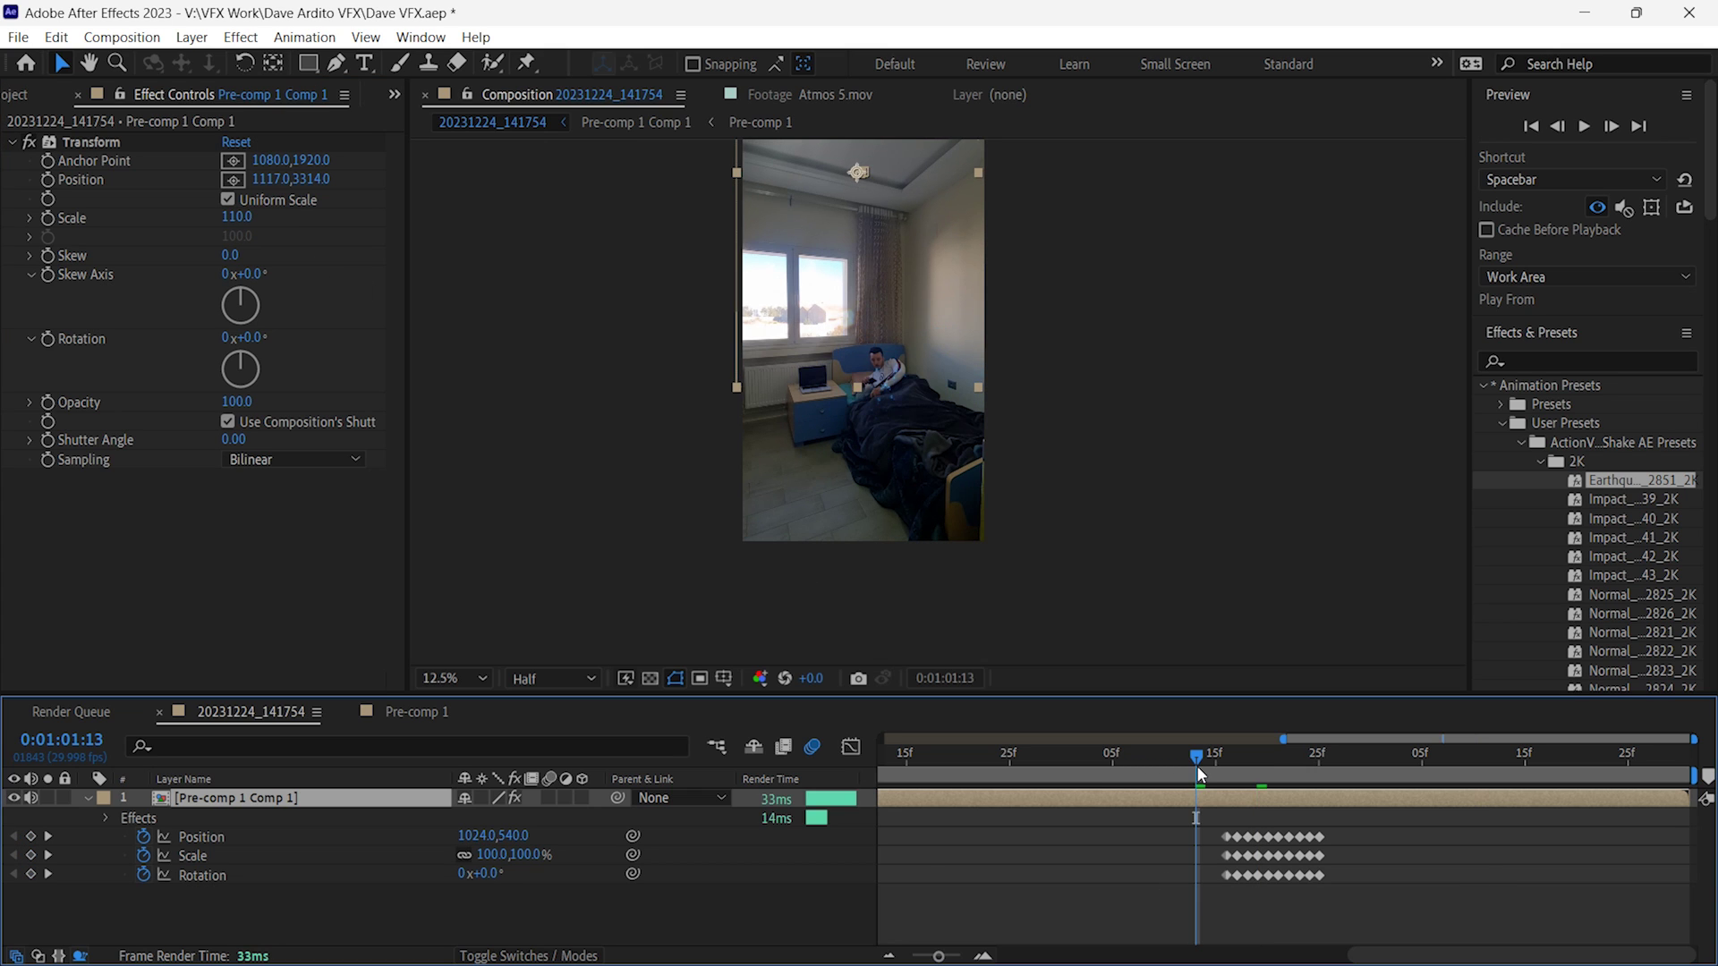
pyautogui.press('space')
pyautogui.click(925, 421)
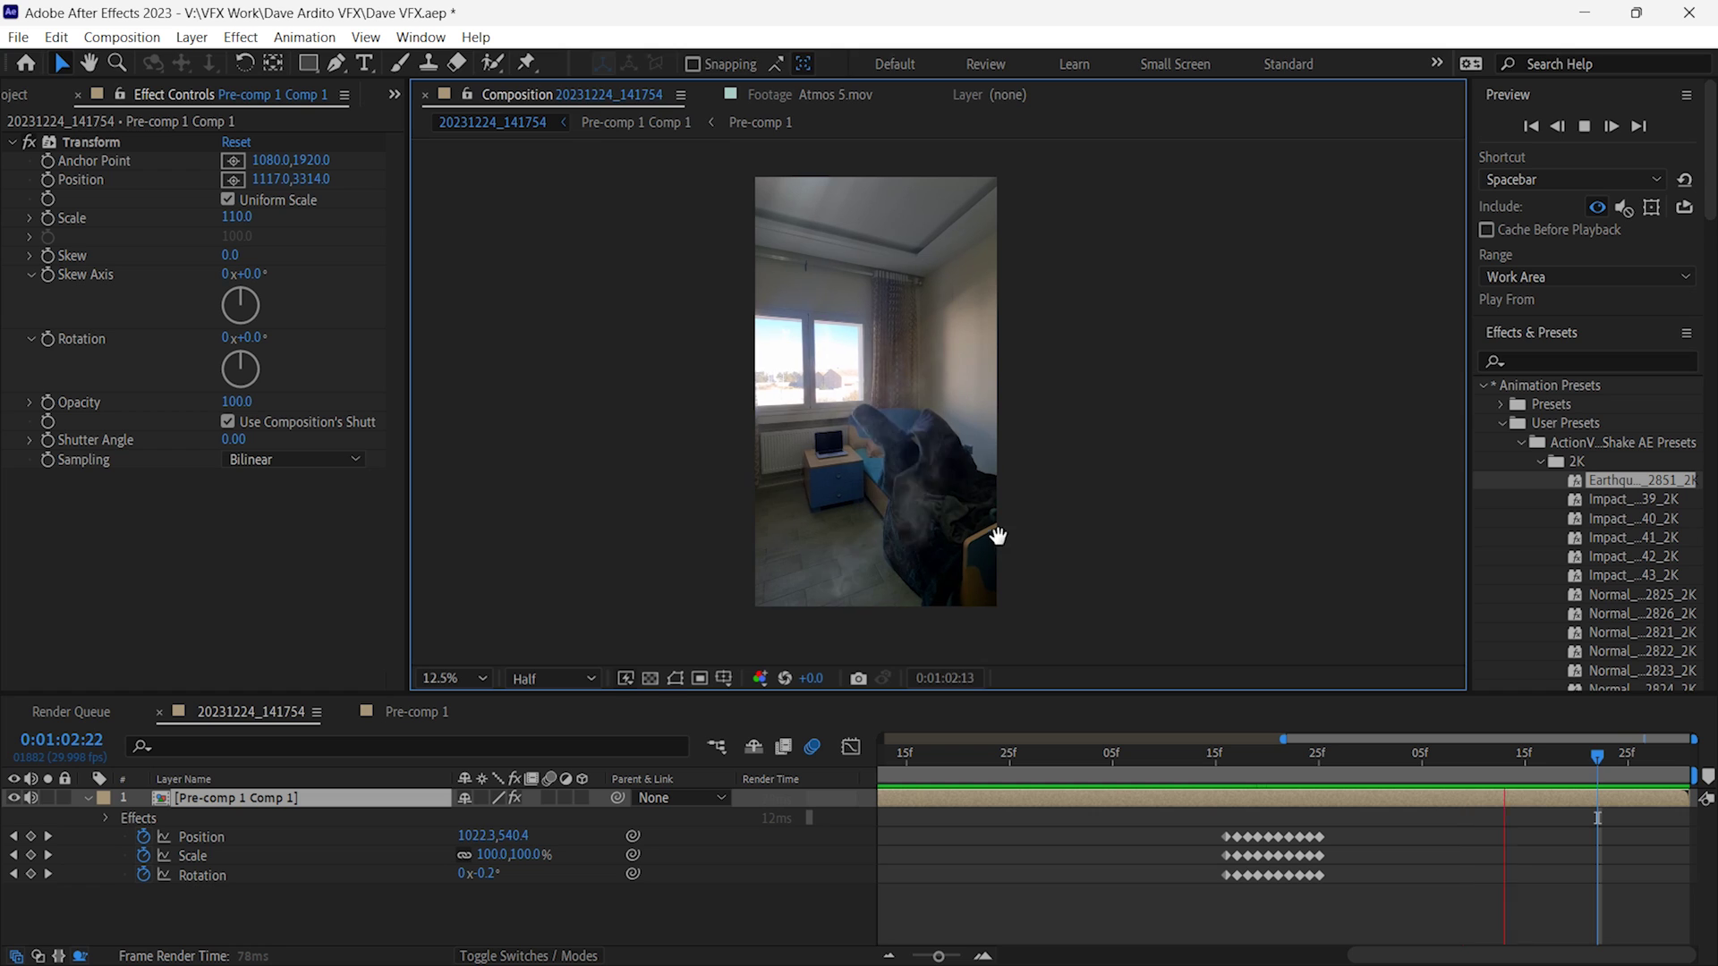
pyautogui.click(1227, 757)
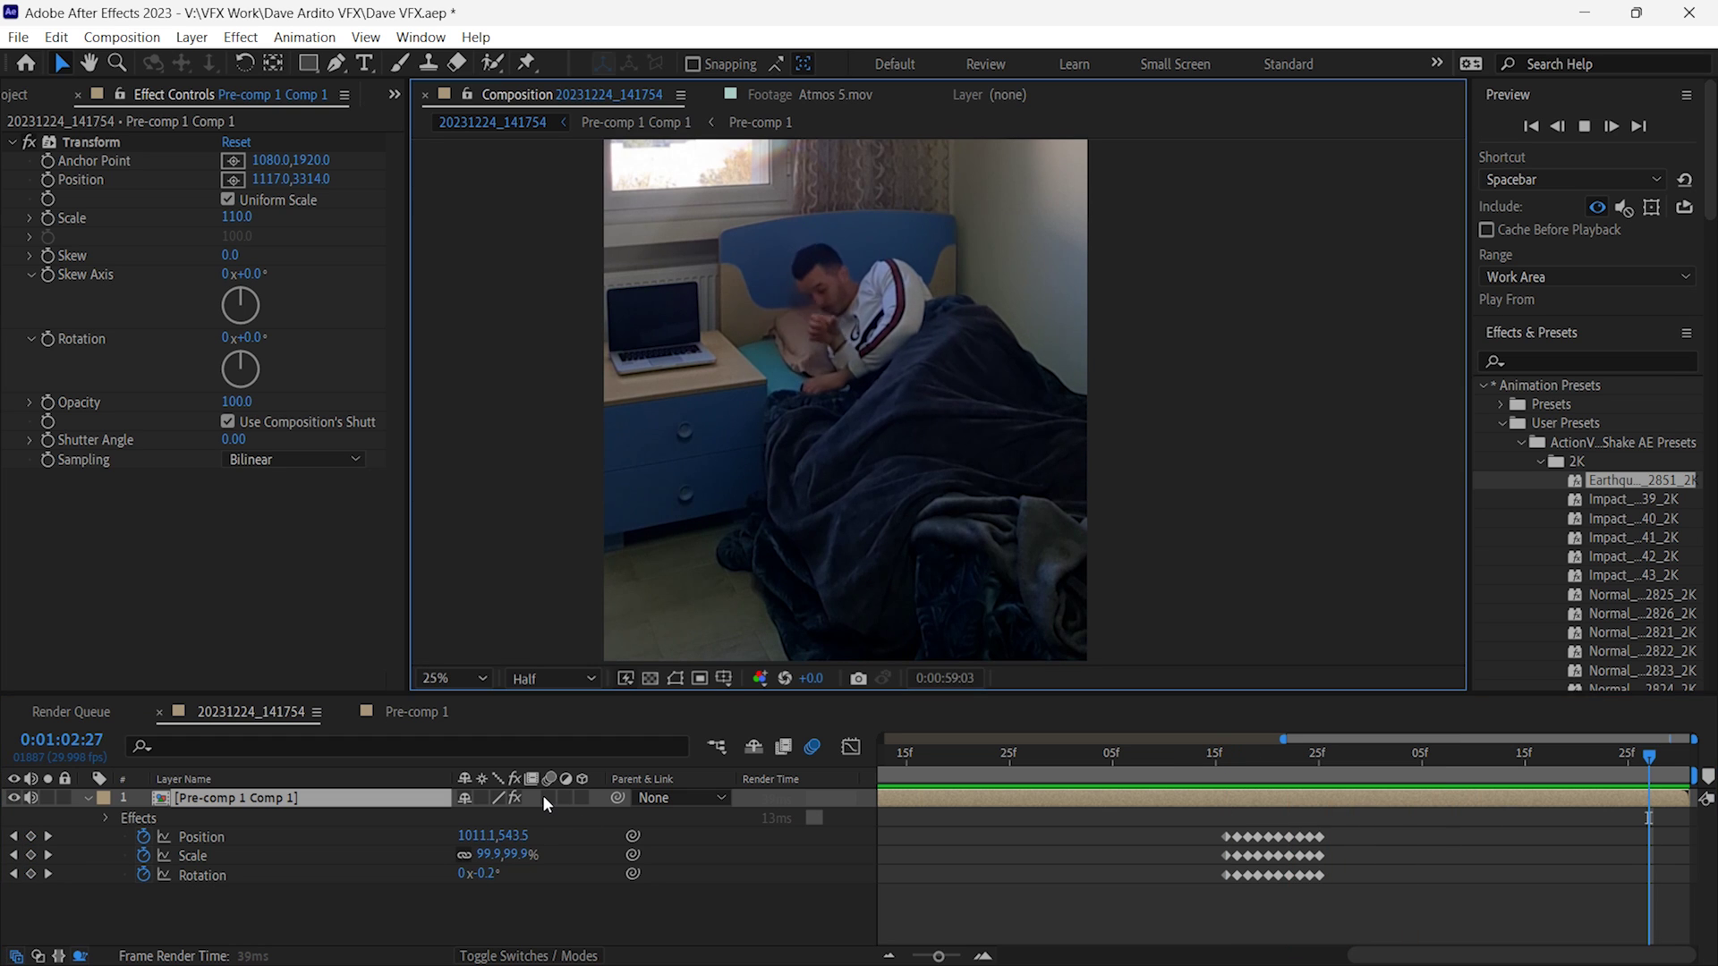
# - Enable motion blur on Pre-comp 1 Comp 1 and add CC Force Motion Blur with a Shutter Angle of 360
pyautogui.click(547, 797)
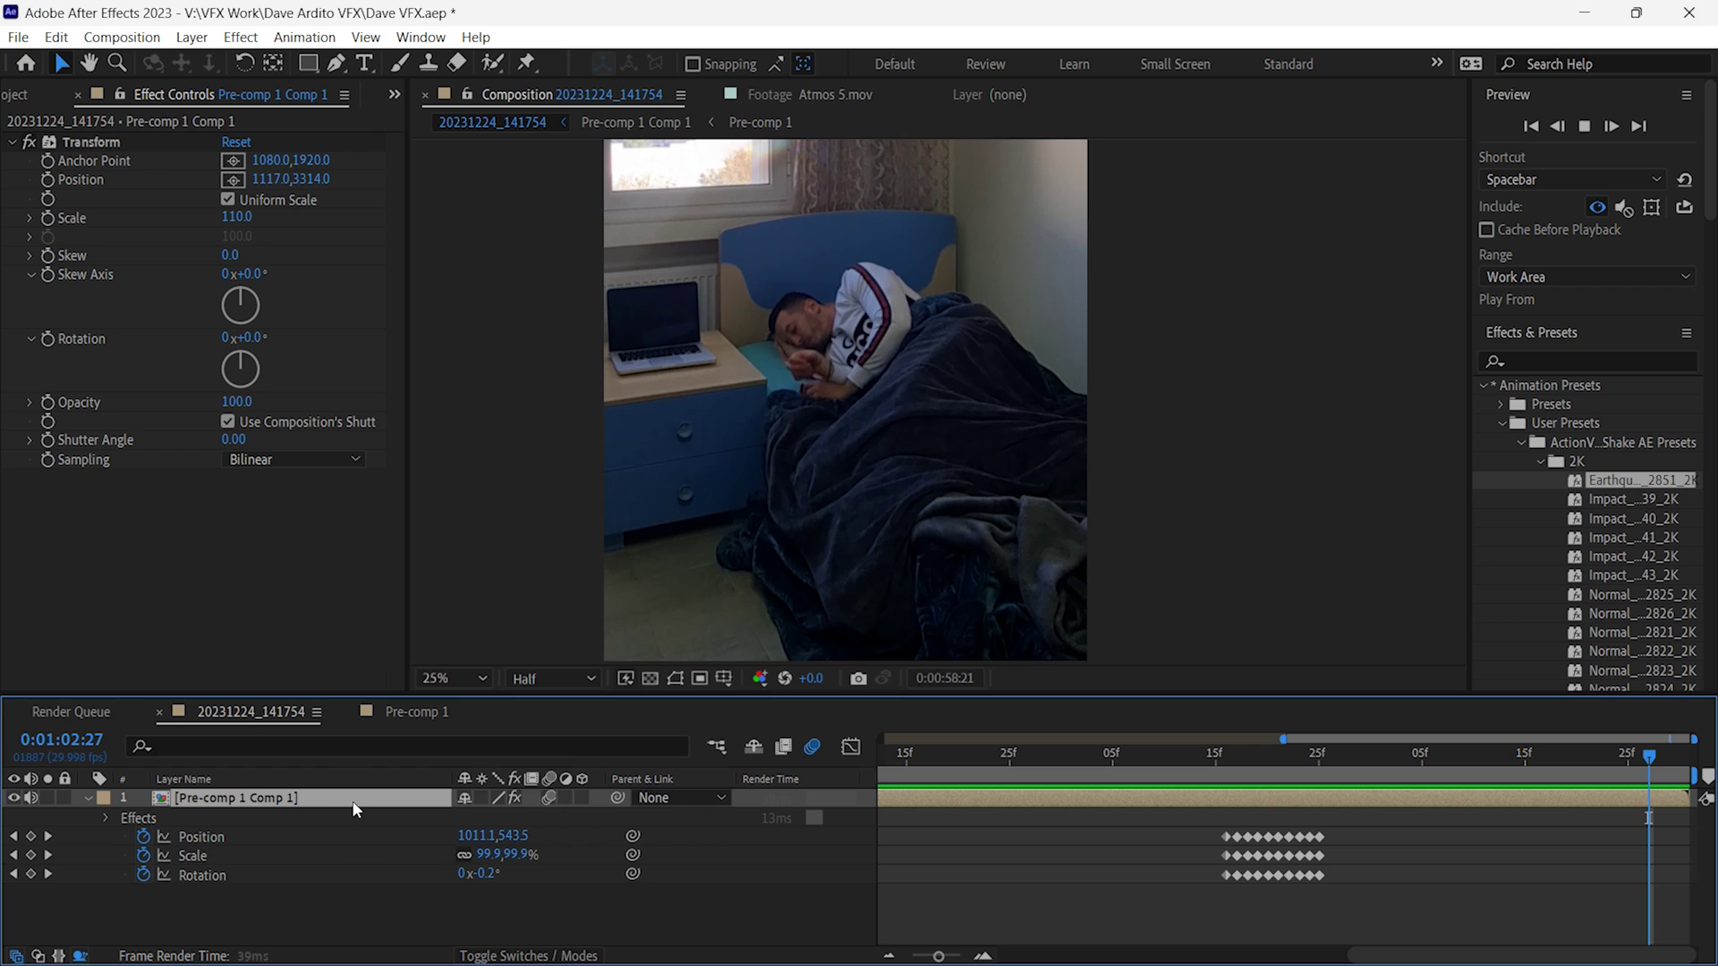
pyautogui.hotkey('ctrl', 'space')
pyautogui.write('cc f')
pyautogui.click(313, 777)
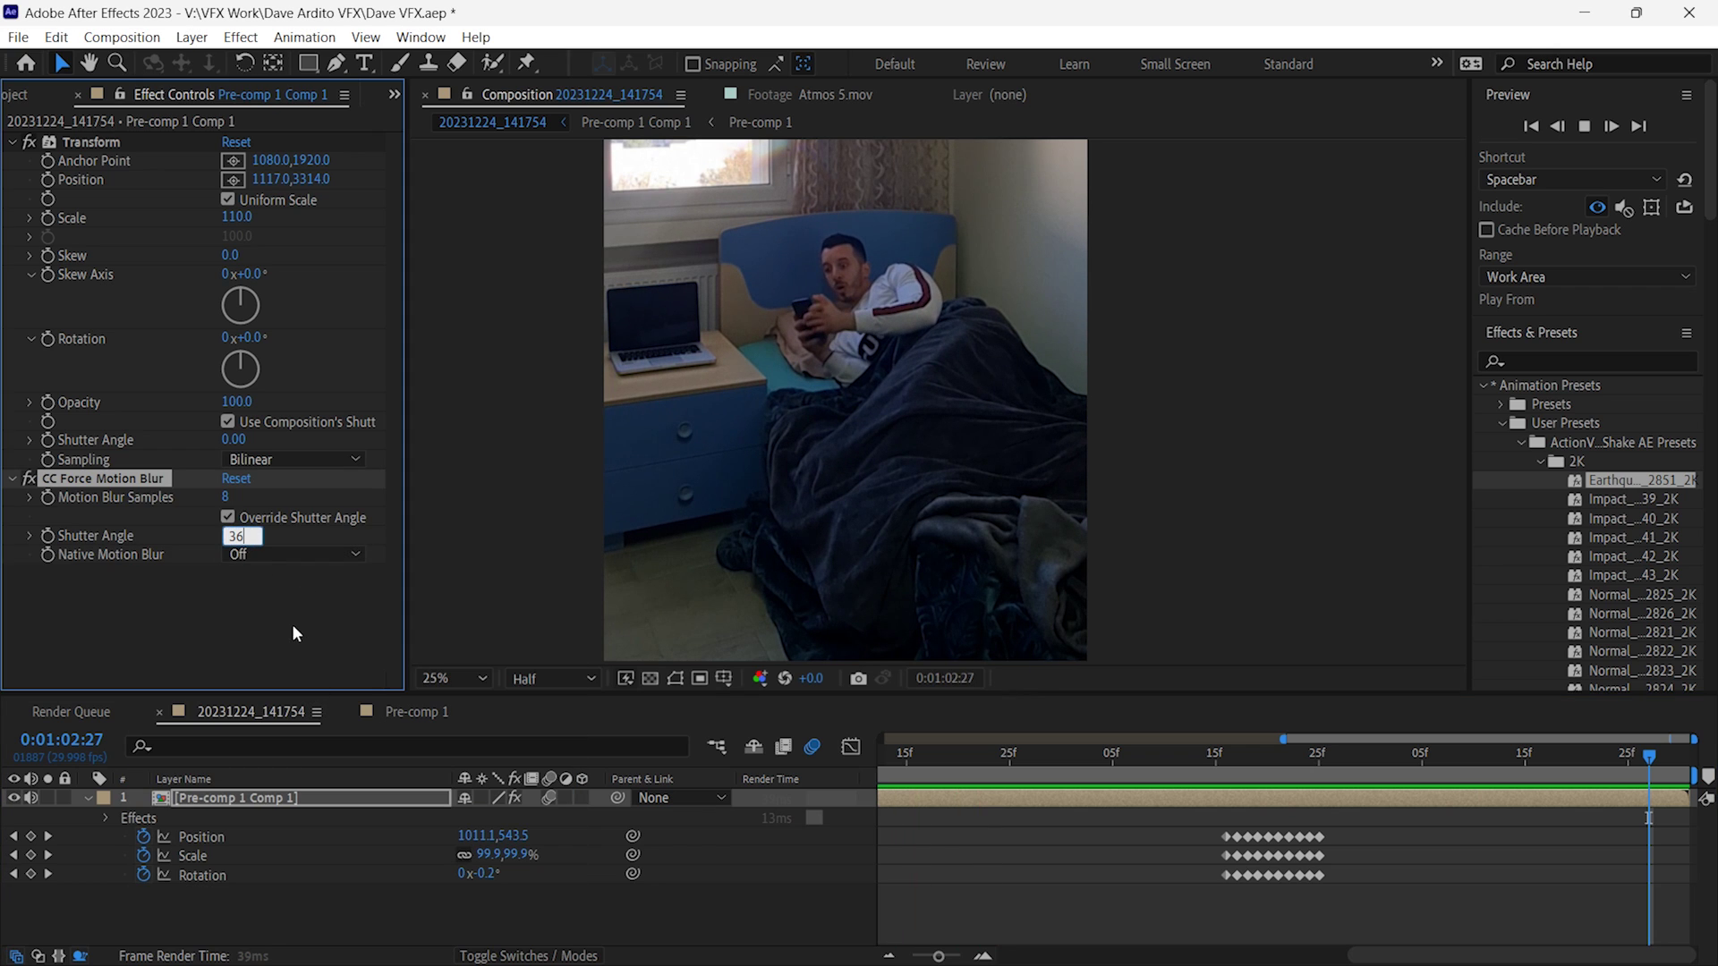
pyautogui.click(298, 639)
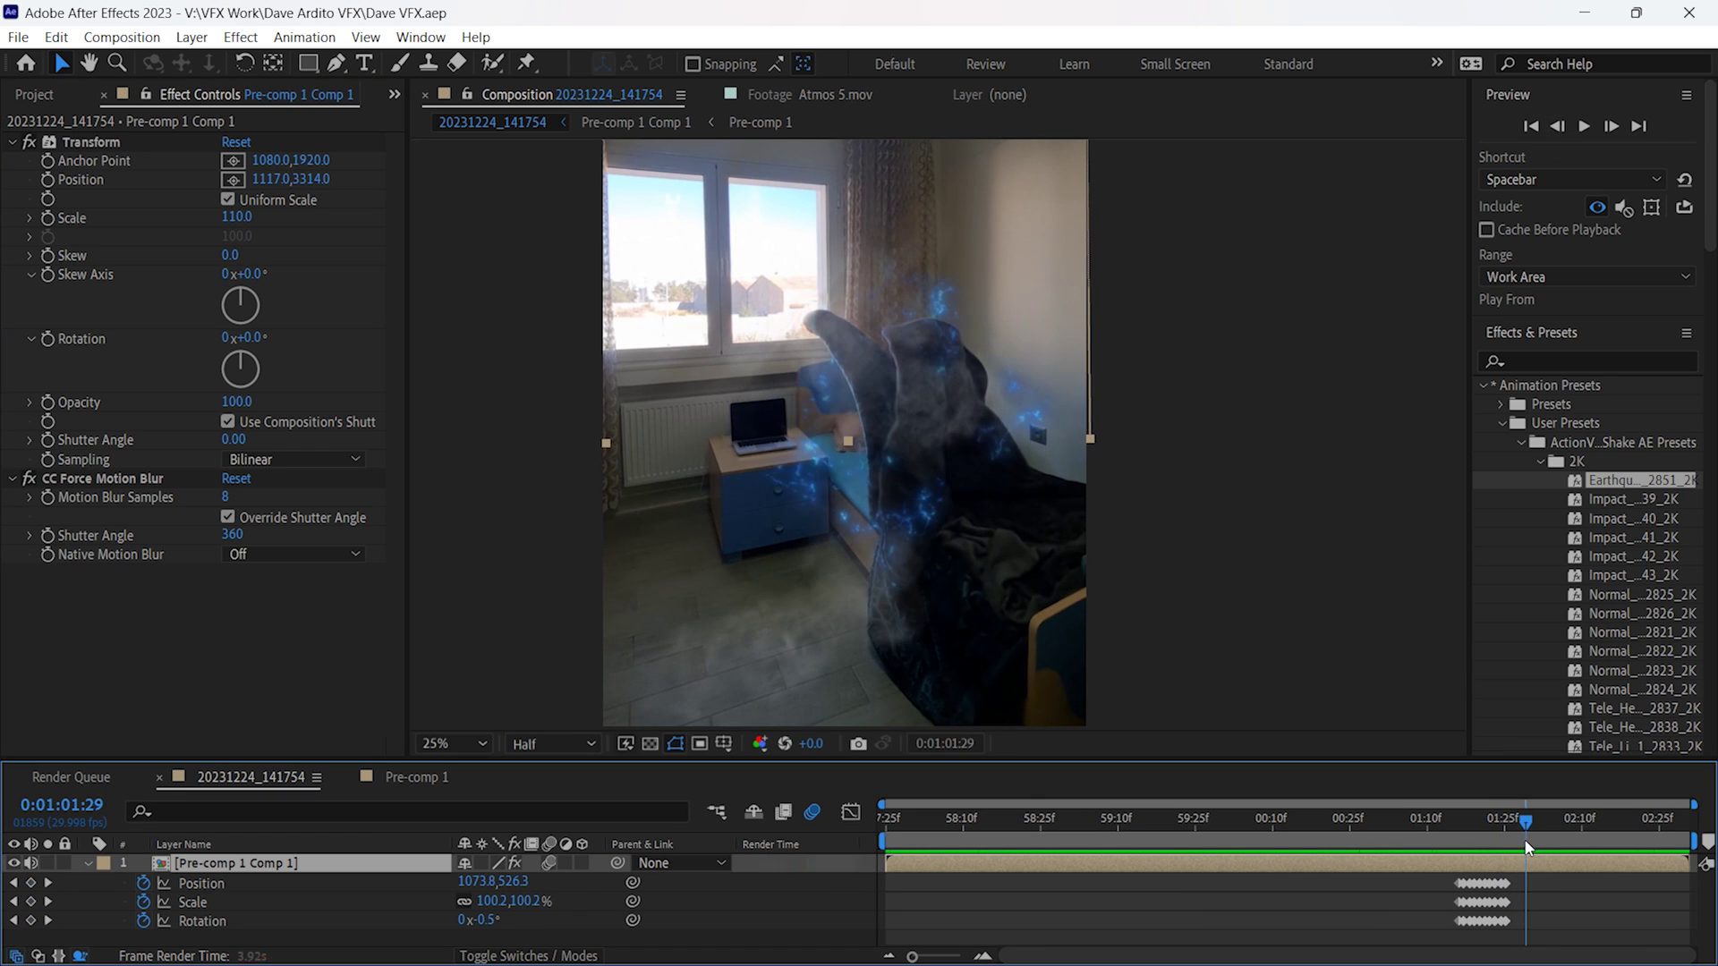
# - Apply the Impact 43 2K camera shake preset to Pre-comp 1 Comp 1 at 0:01:01:16
pyautogui.moveTo(1527, 846); pyautogui.dragTo(1458, 845)
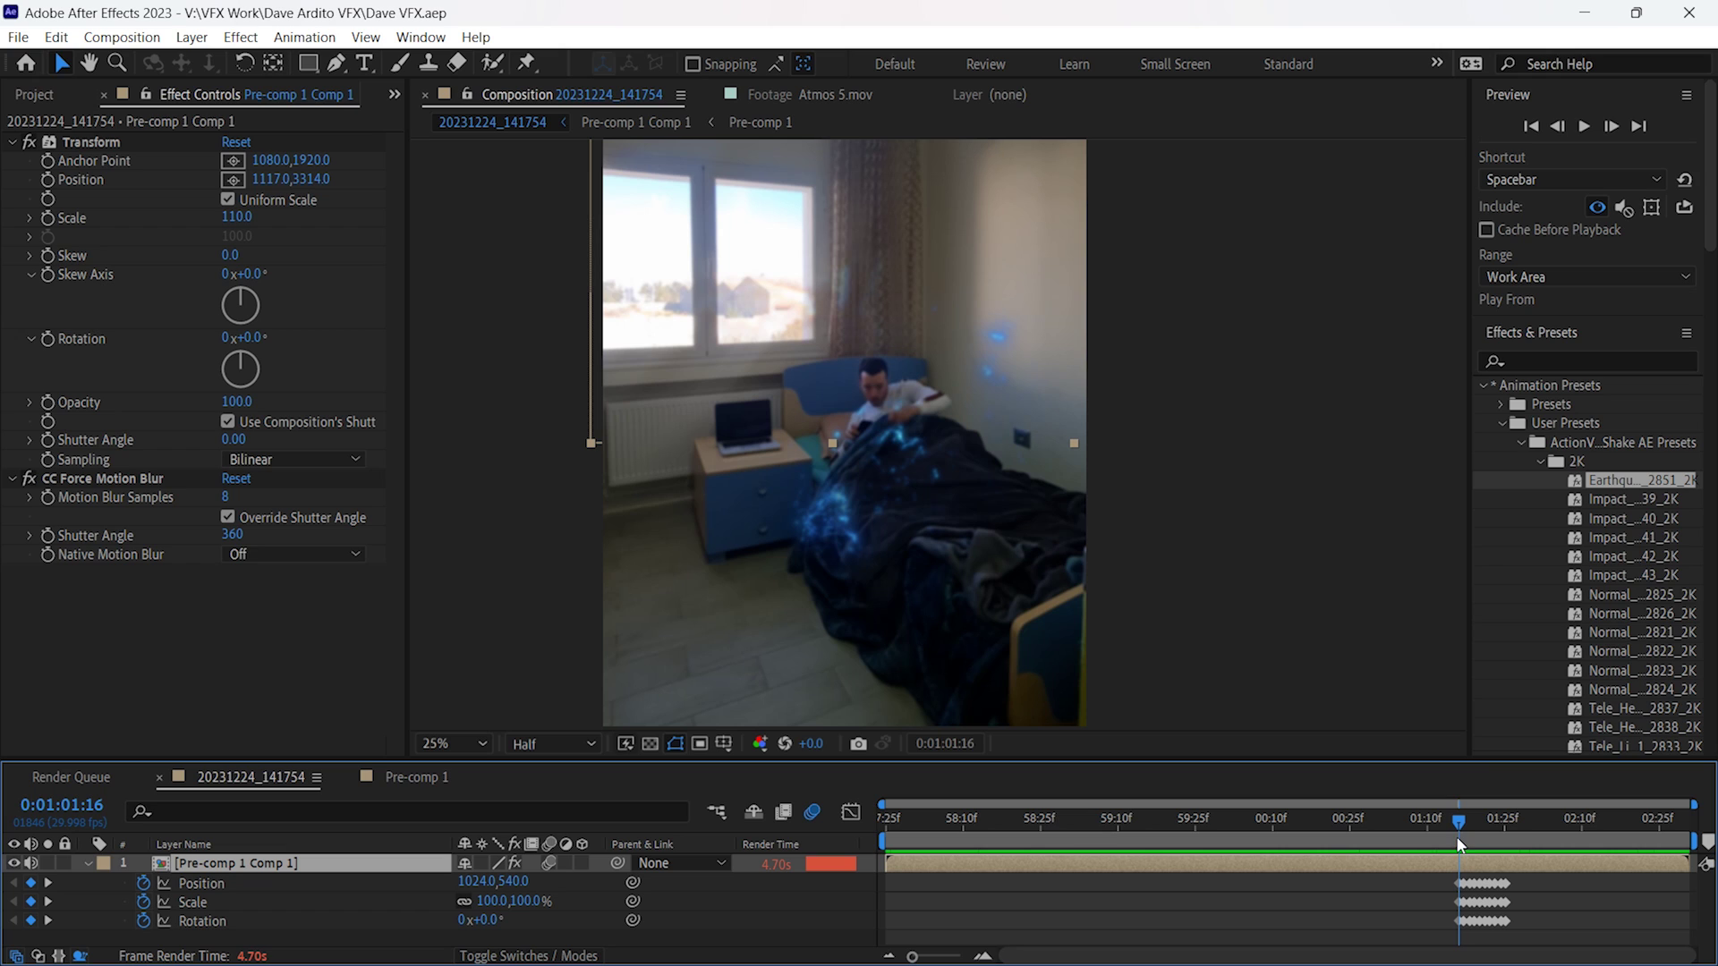
pyautogui.scroll(-3, 1517, 644)
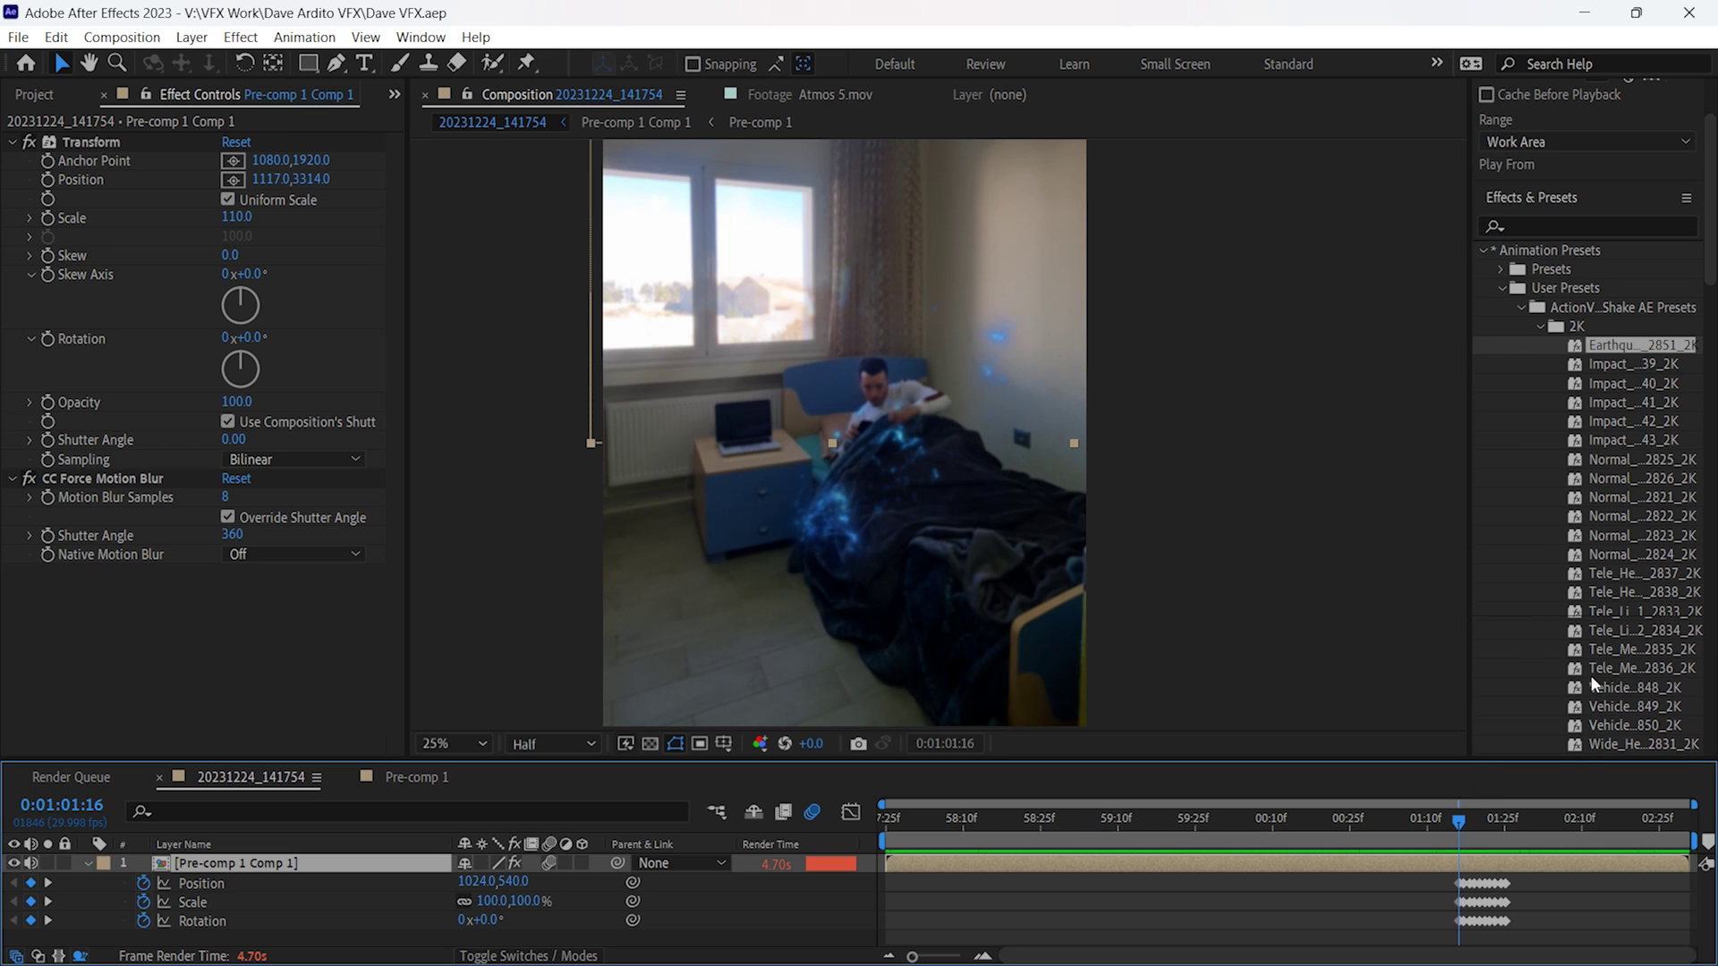
pyautogui.click(1607, 509)
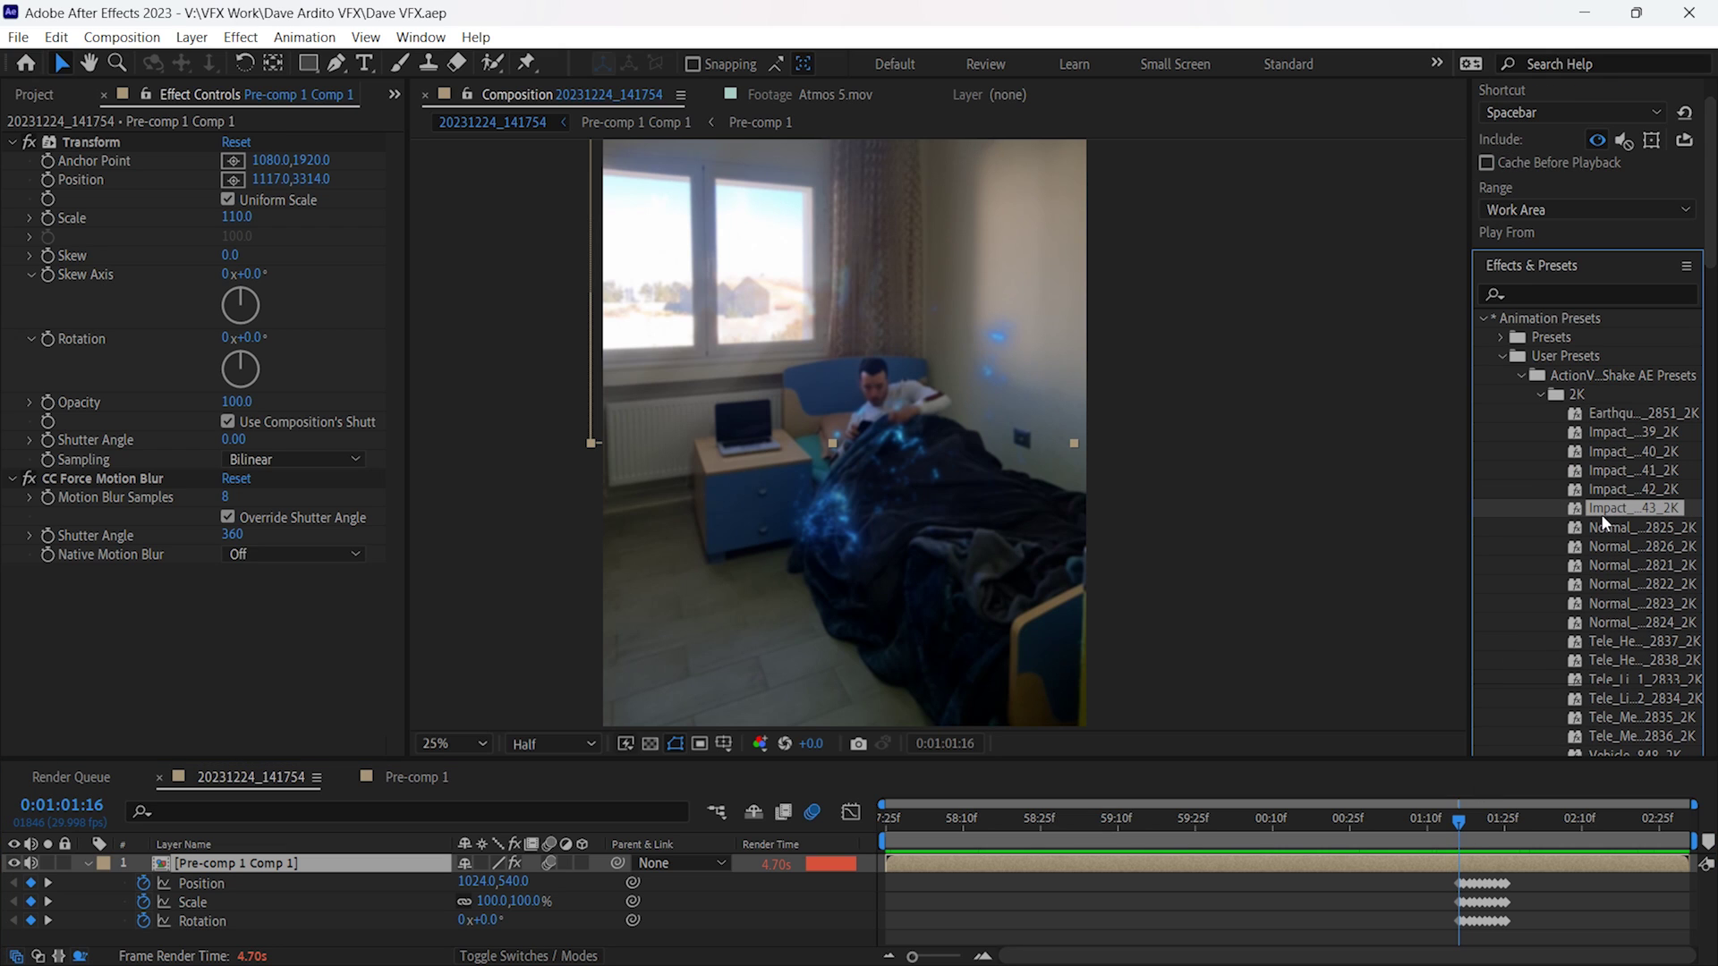
pyautogui.moveTo(1607, 512); pyautogui.dragTo(1478, 866)
# - Delete the impact shake's Position, Scale and Rotation keyframes beyond about 0:01:01:23
pyautogui.moveTo(1664, 873); pyautogui.dragTo(1478, 936)
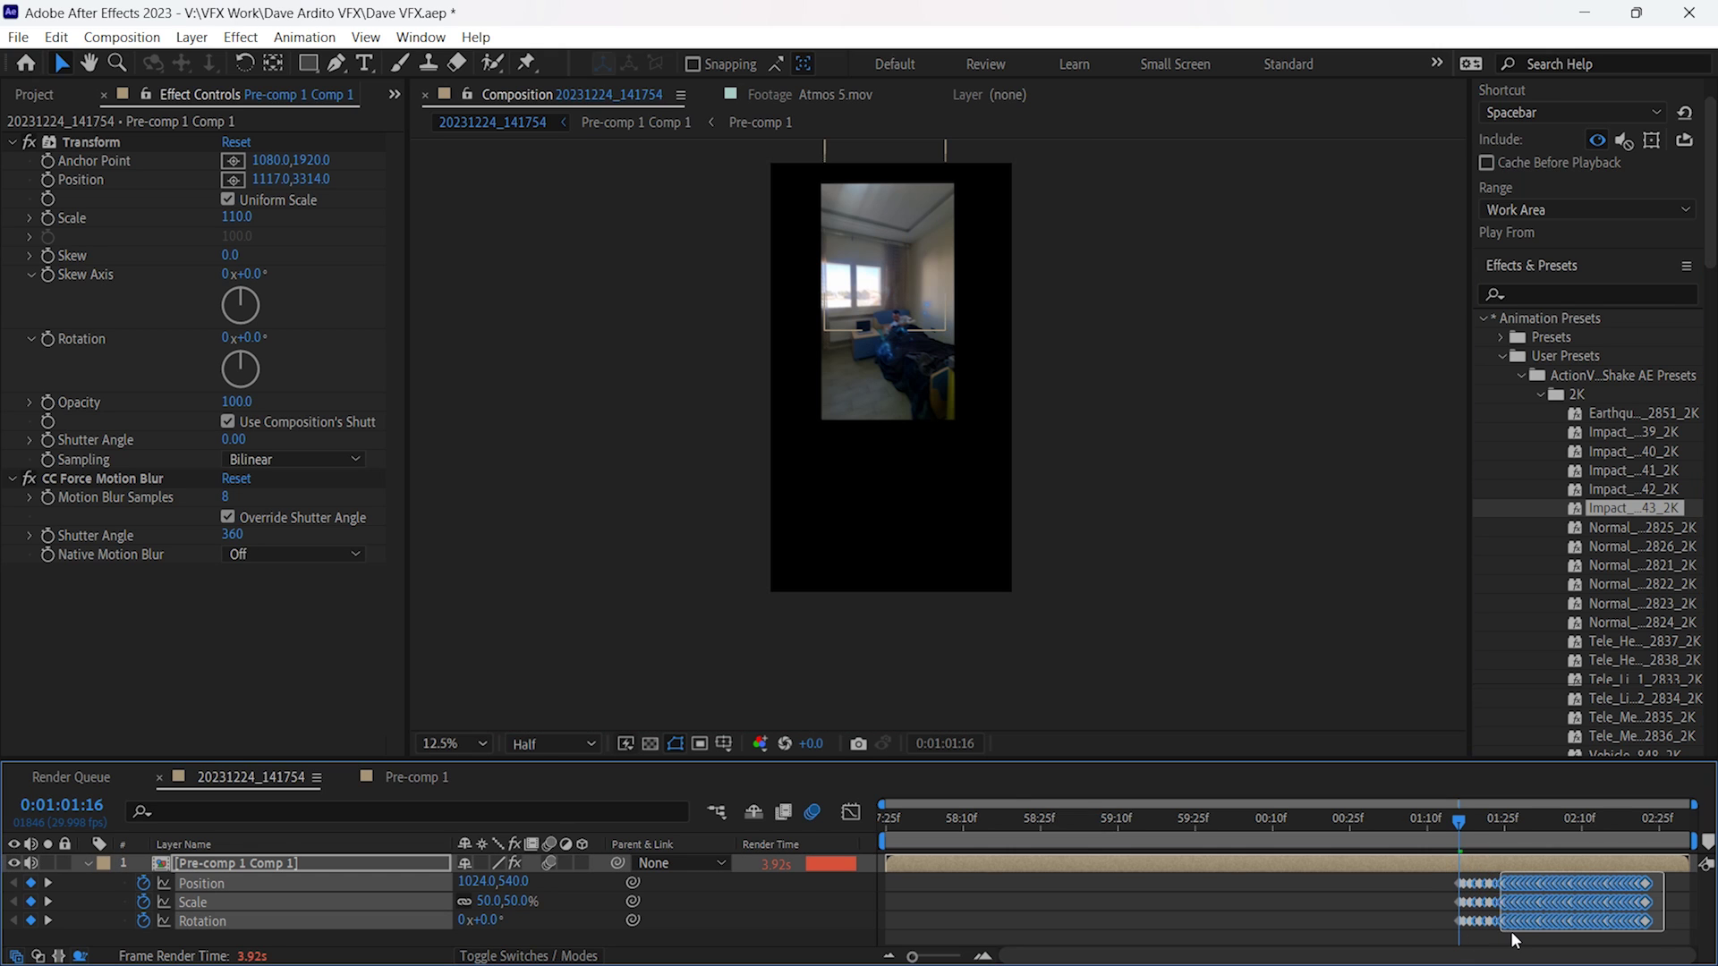
pyautogui.press('Delete')
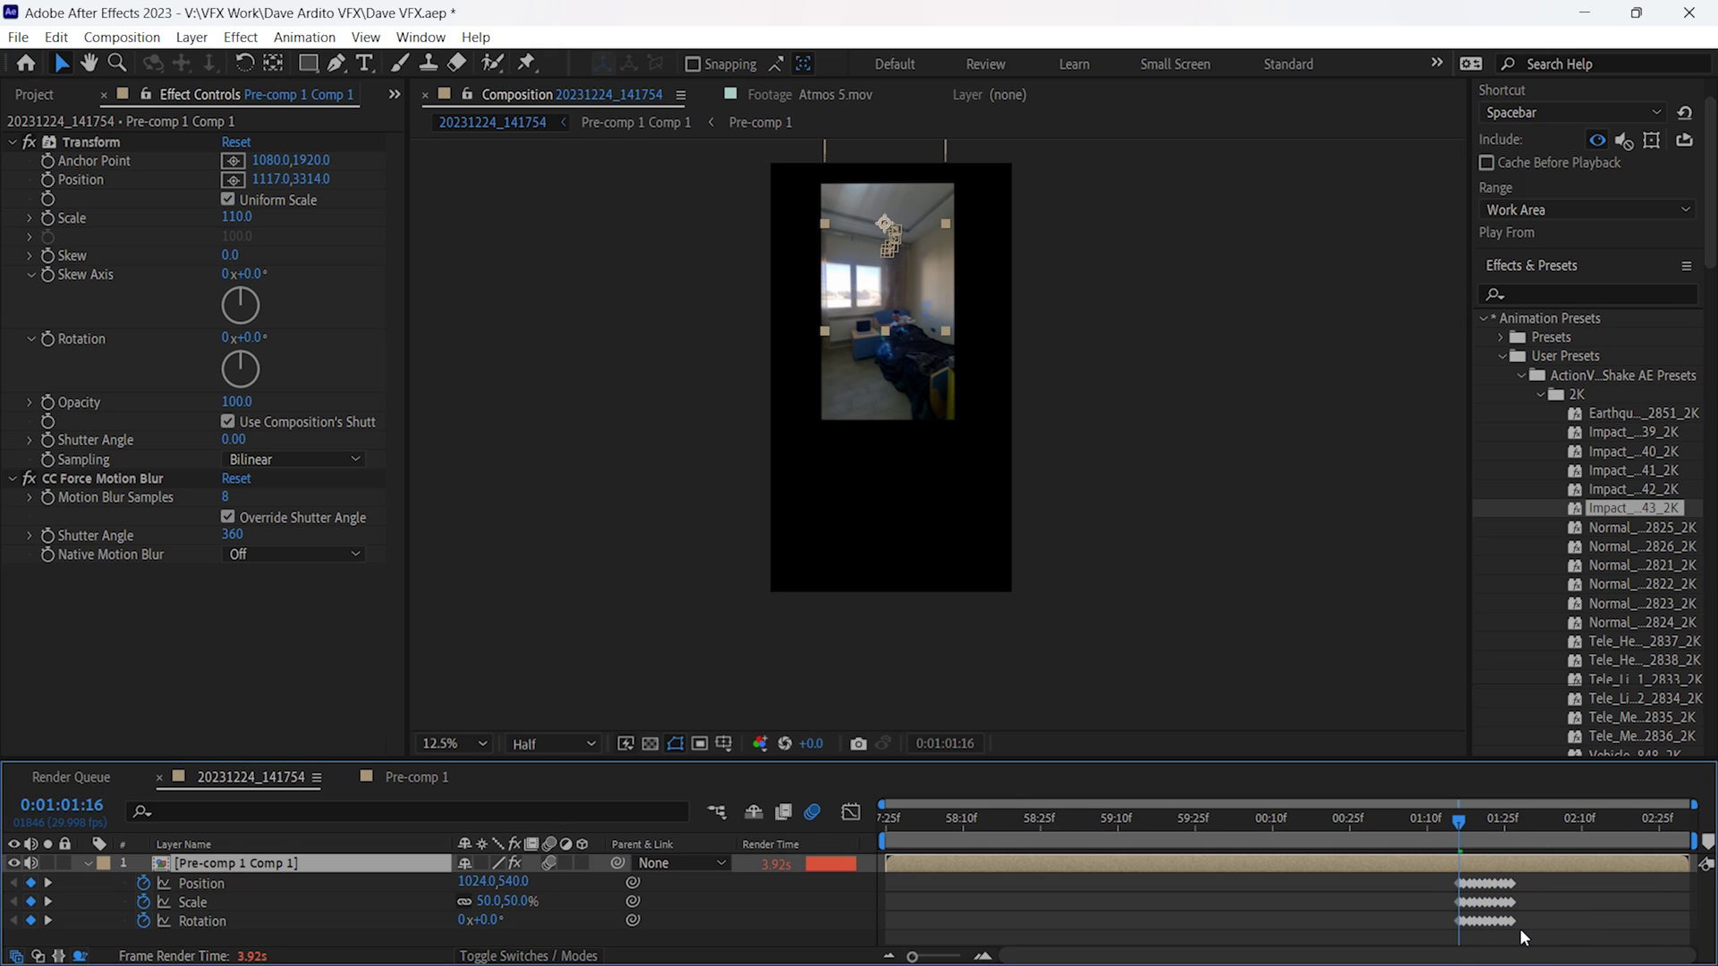
pyautogui.moveTo(1540, 881); pyautogui.dragTo(1511, 905)
# - Enlarge the shrunken footage around 0:01:01:20 by setting the Transform effect's Scale to 215 and Position to 910, 4422
pyautogui.moveTo(1481, 837)
pyautogui.mouseDown()
pyautogui.moveTo(1474, 823)
pyautogui.moveTo(1487, 832)
pyautogui.mouseUp()
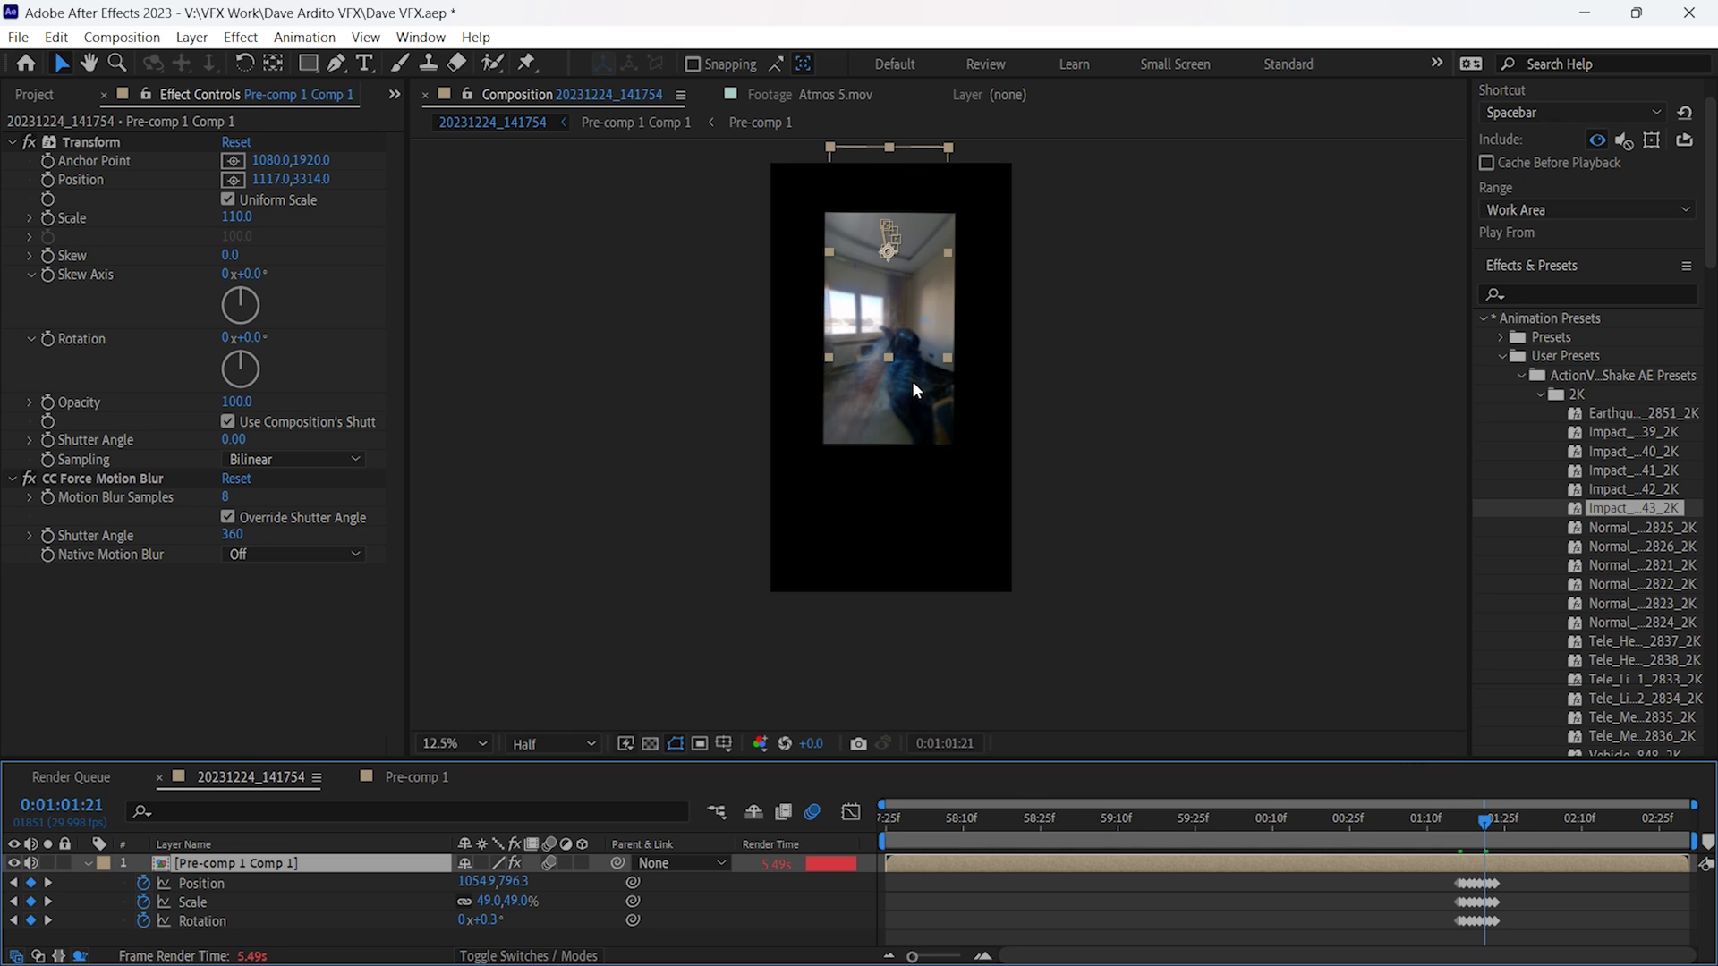
pyautogui.hotkey('ctrl', 'z')
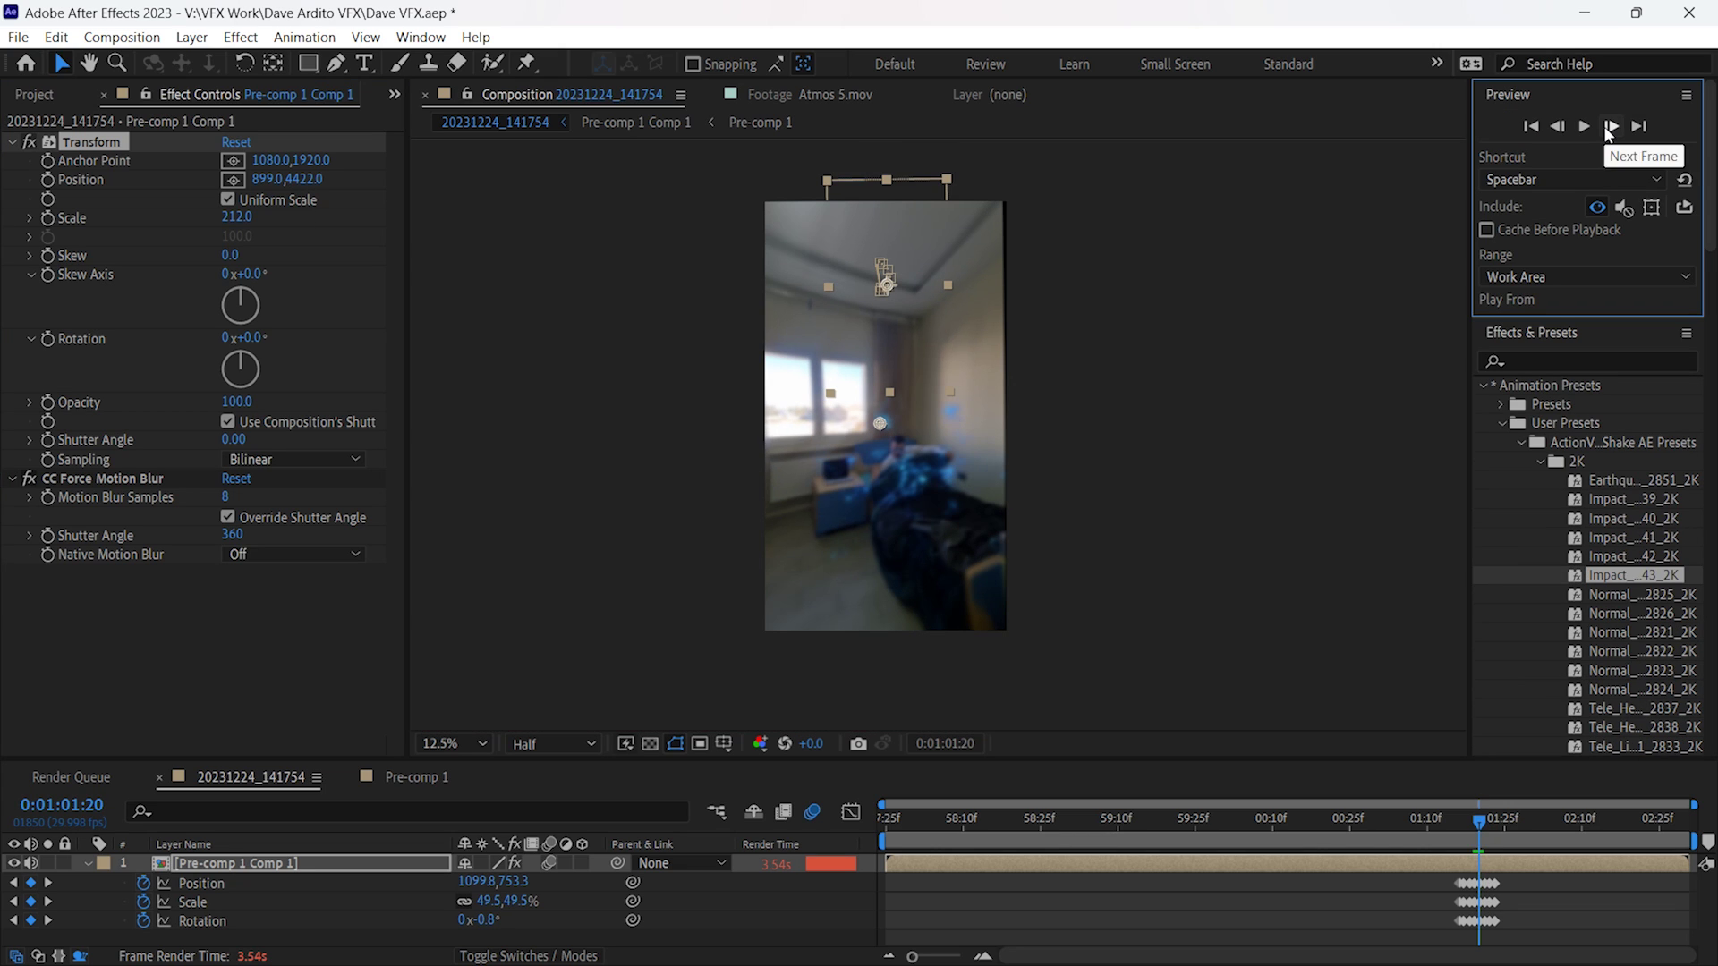
pyautogui.click(237, 218)
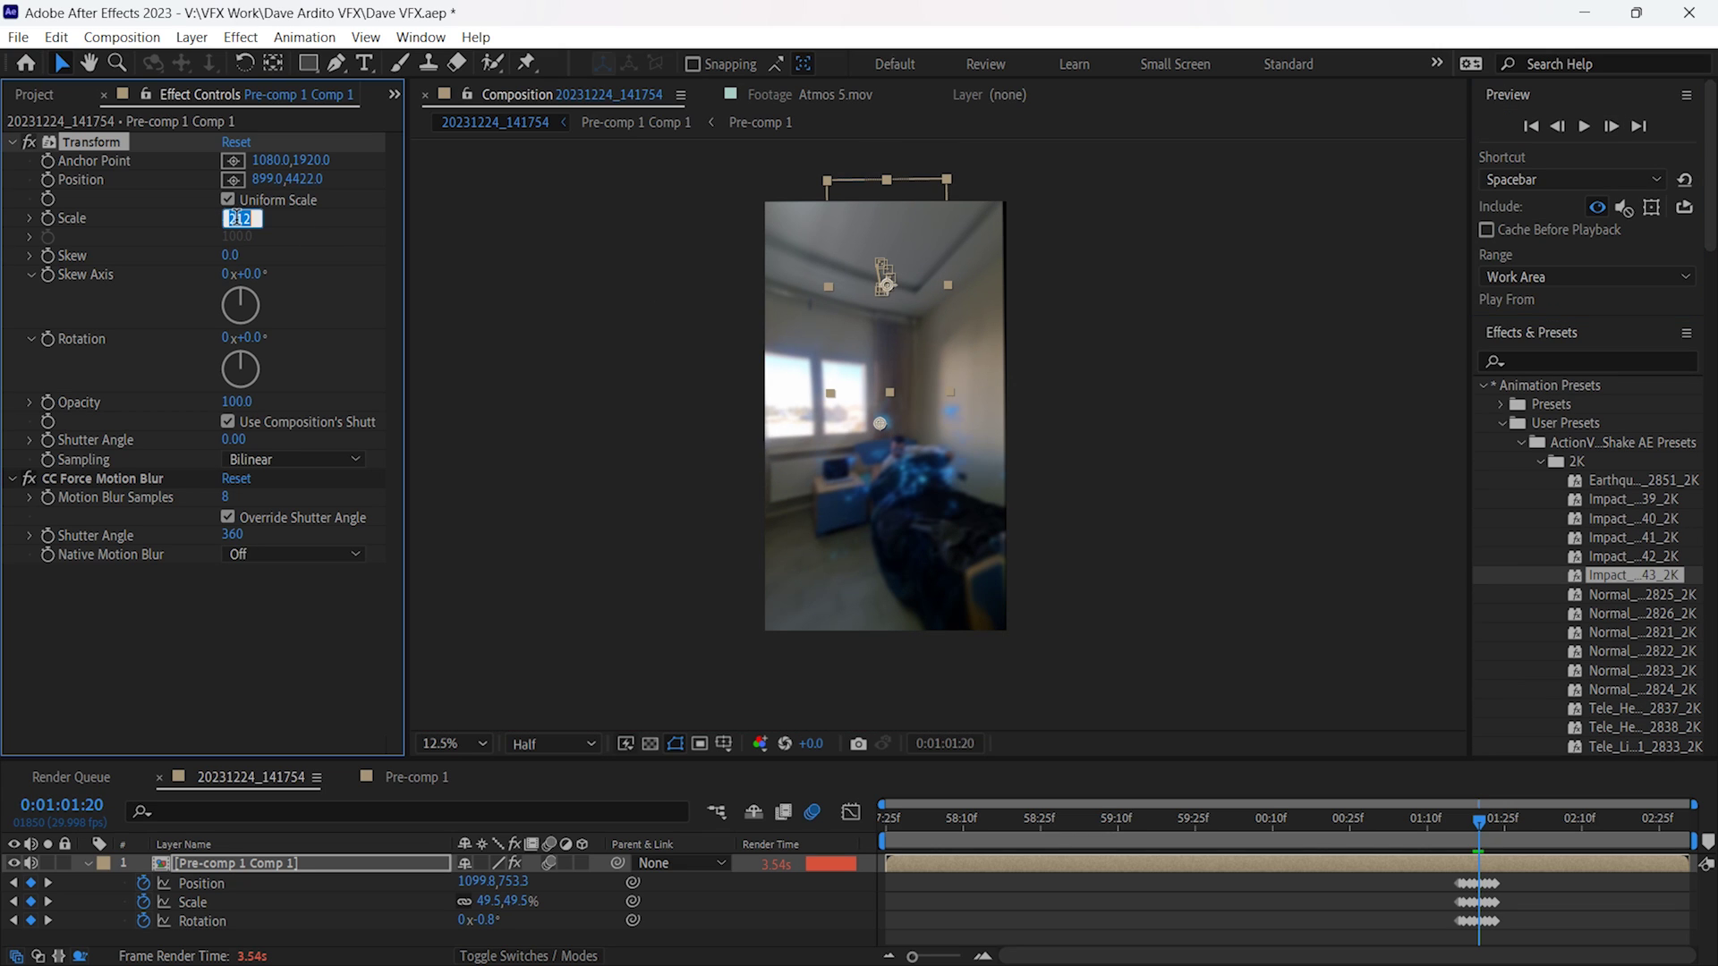
pyautogui.write('214')
pyautogui.press('Return')
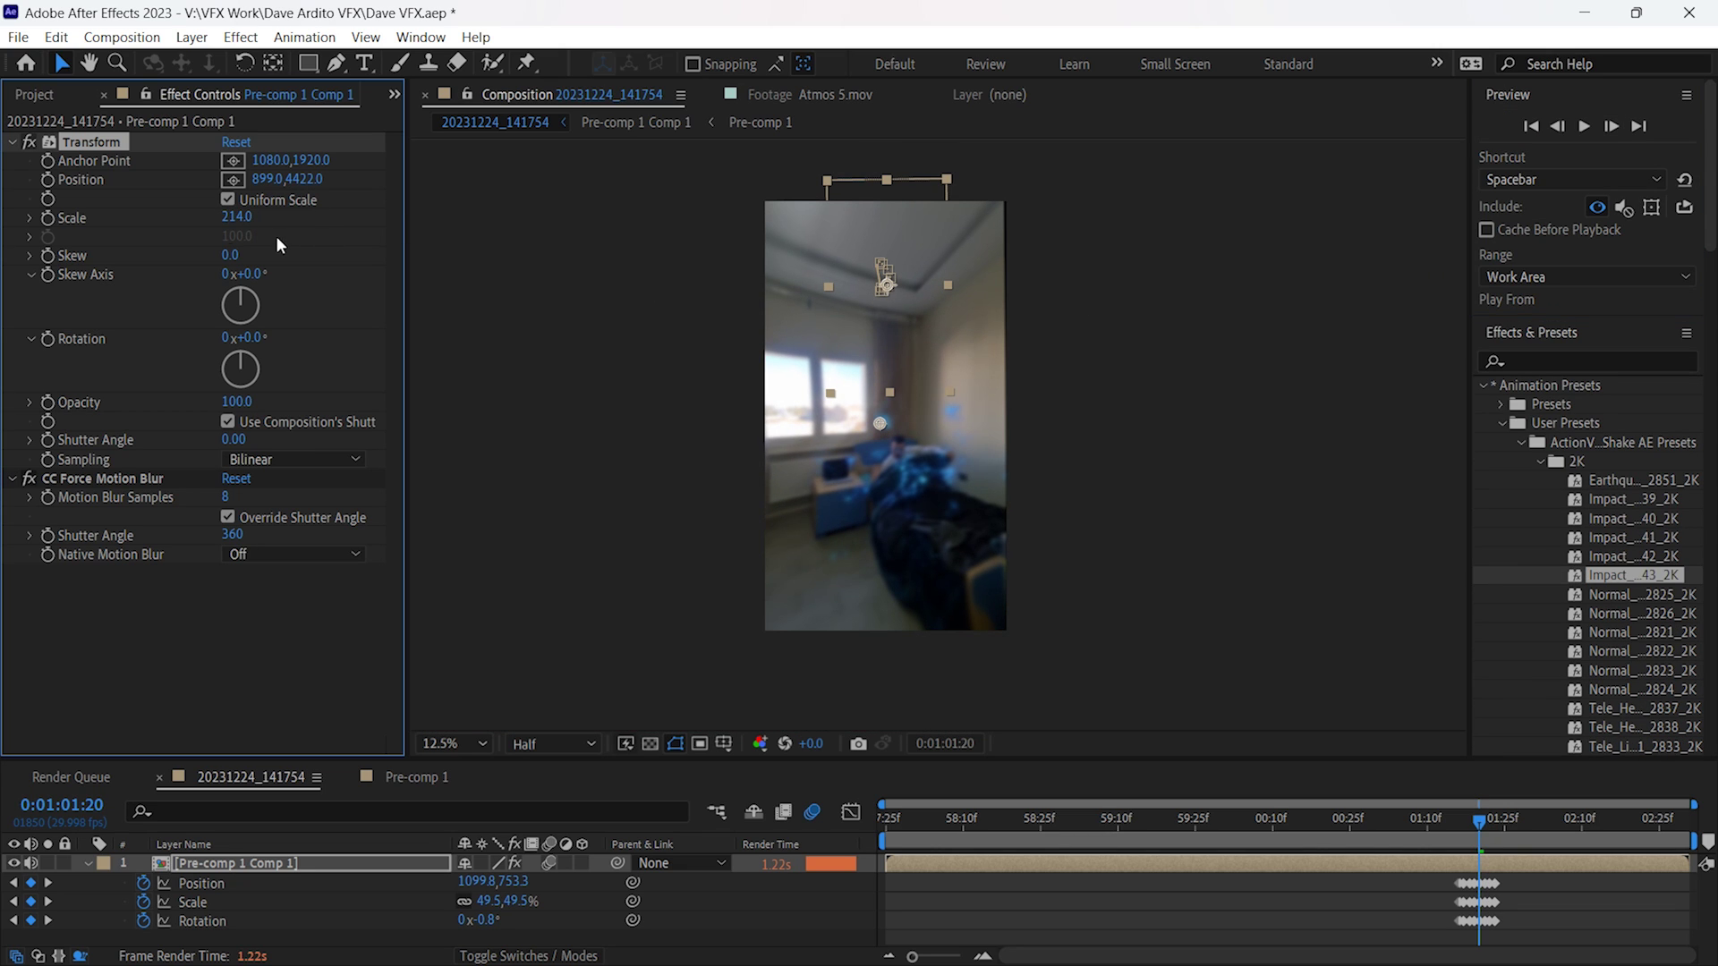
pyautogui.press('Return')
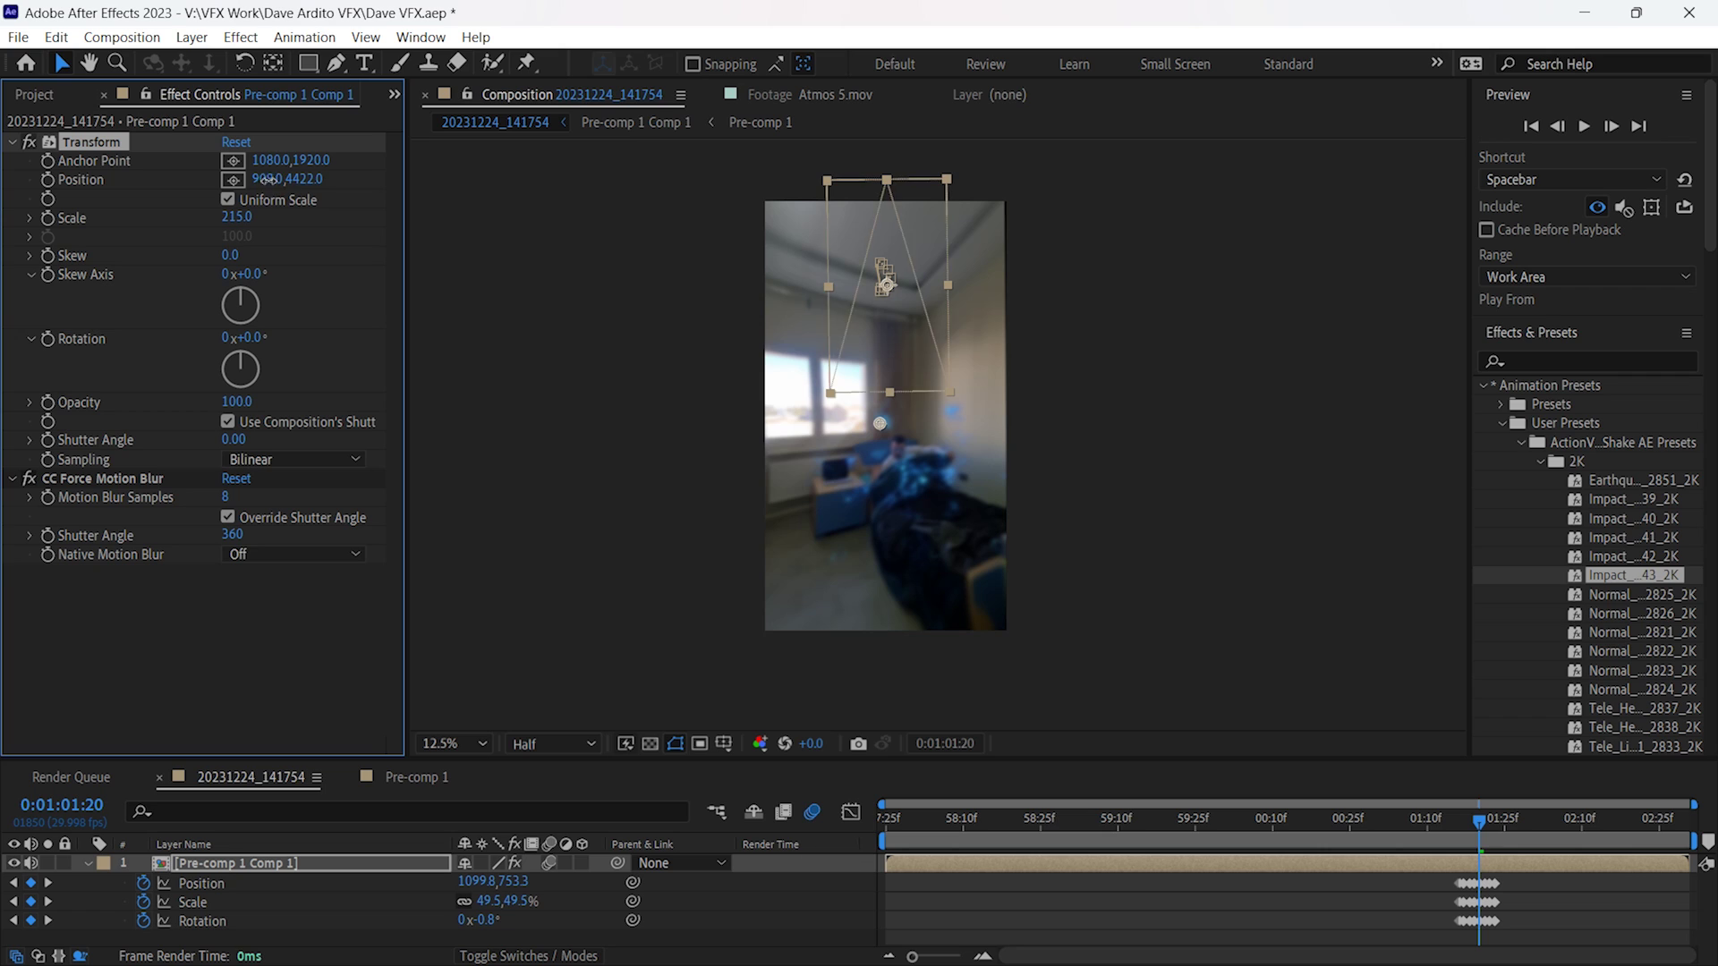
# - Refine the Transform effect to Position 1062, 4422 and Scale 225, and play the result
pyautogui.click(1610, 128)
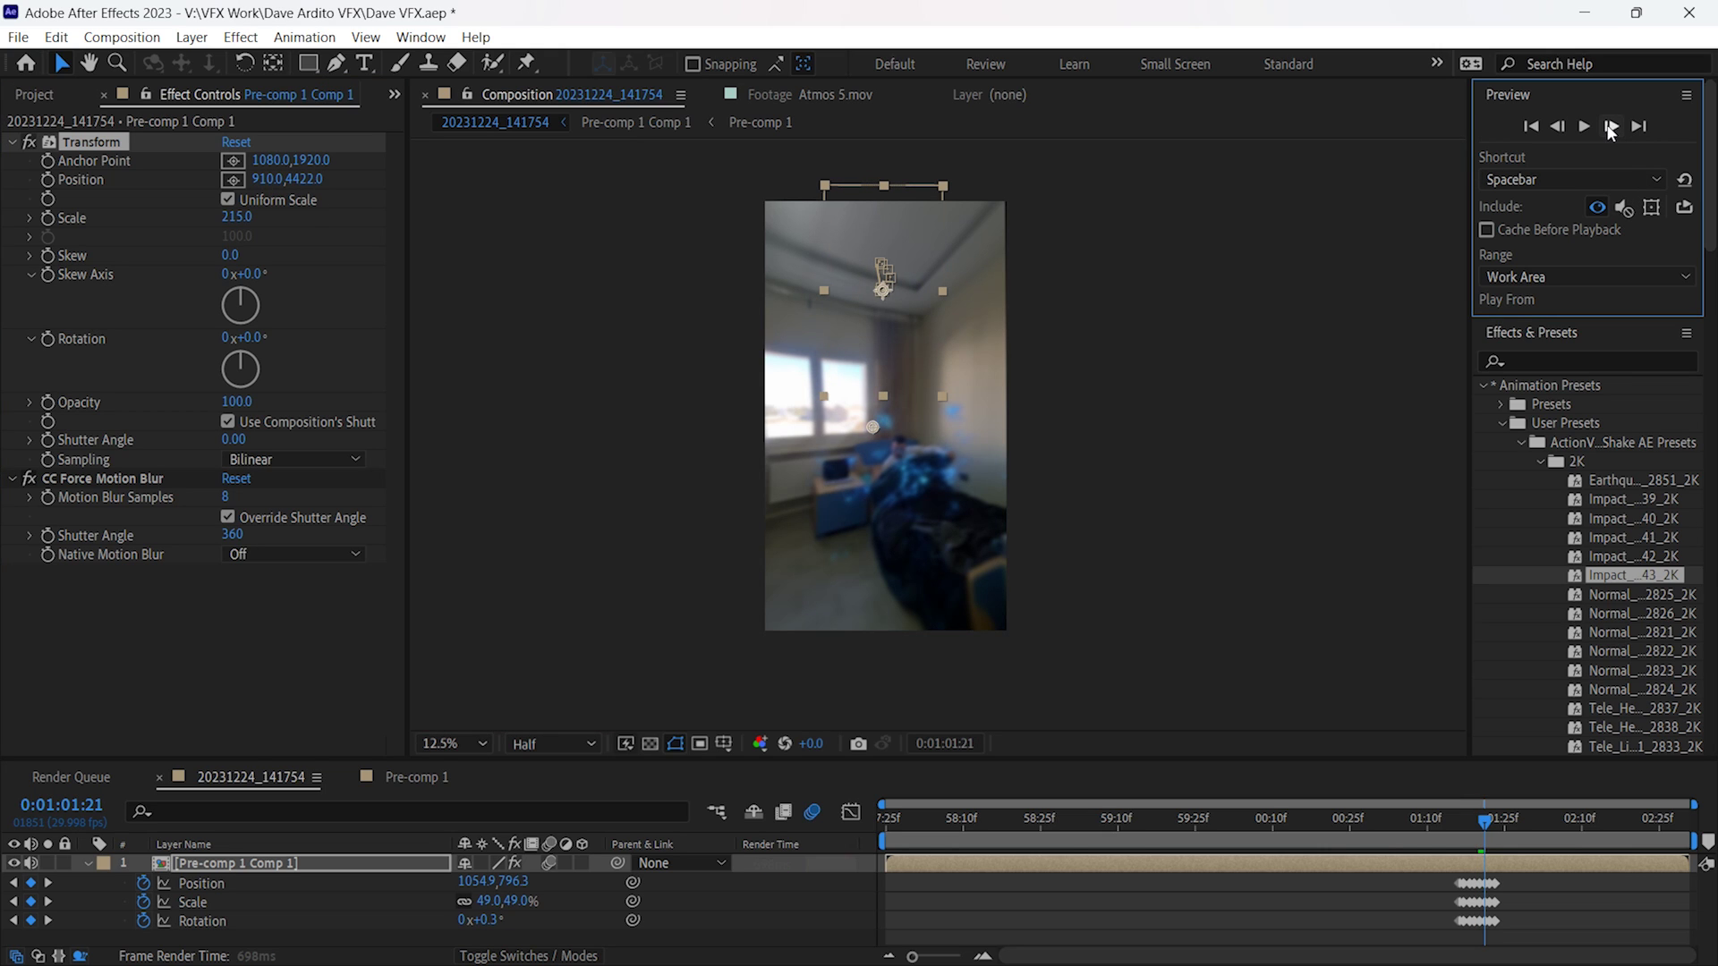
pyautogui.moveTo(261, 178); pyautogui.dragTo(314, 179)
pyautogui.click(1584, 125)
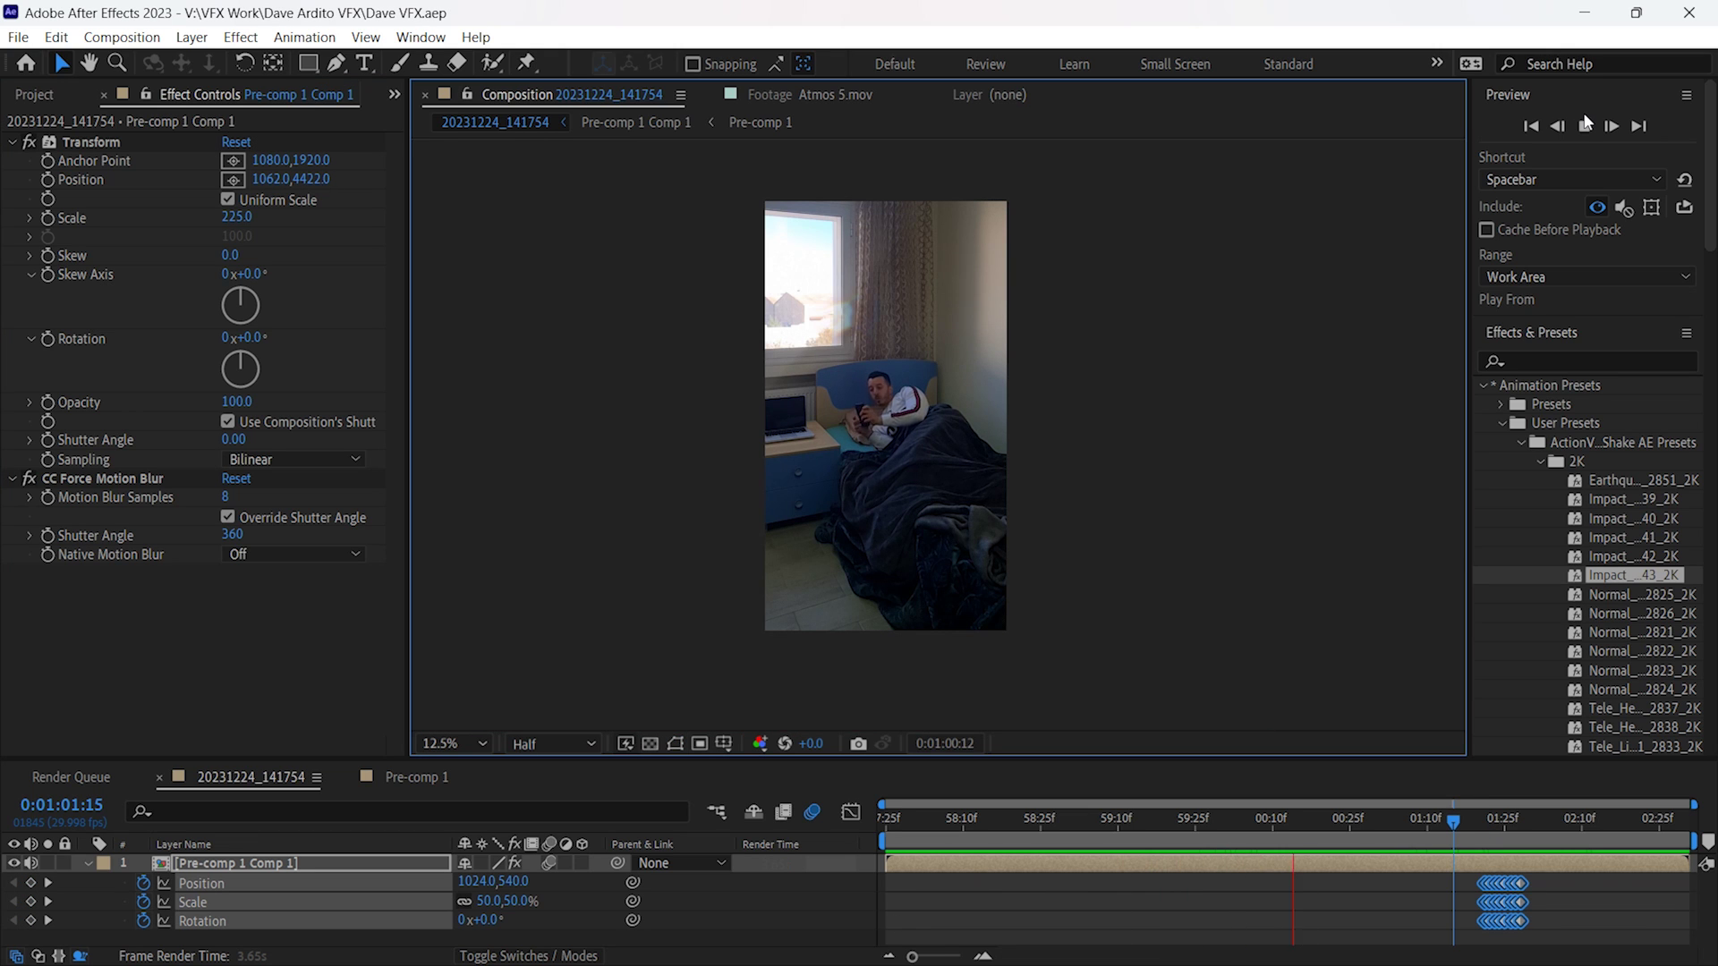